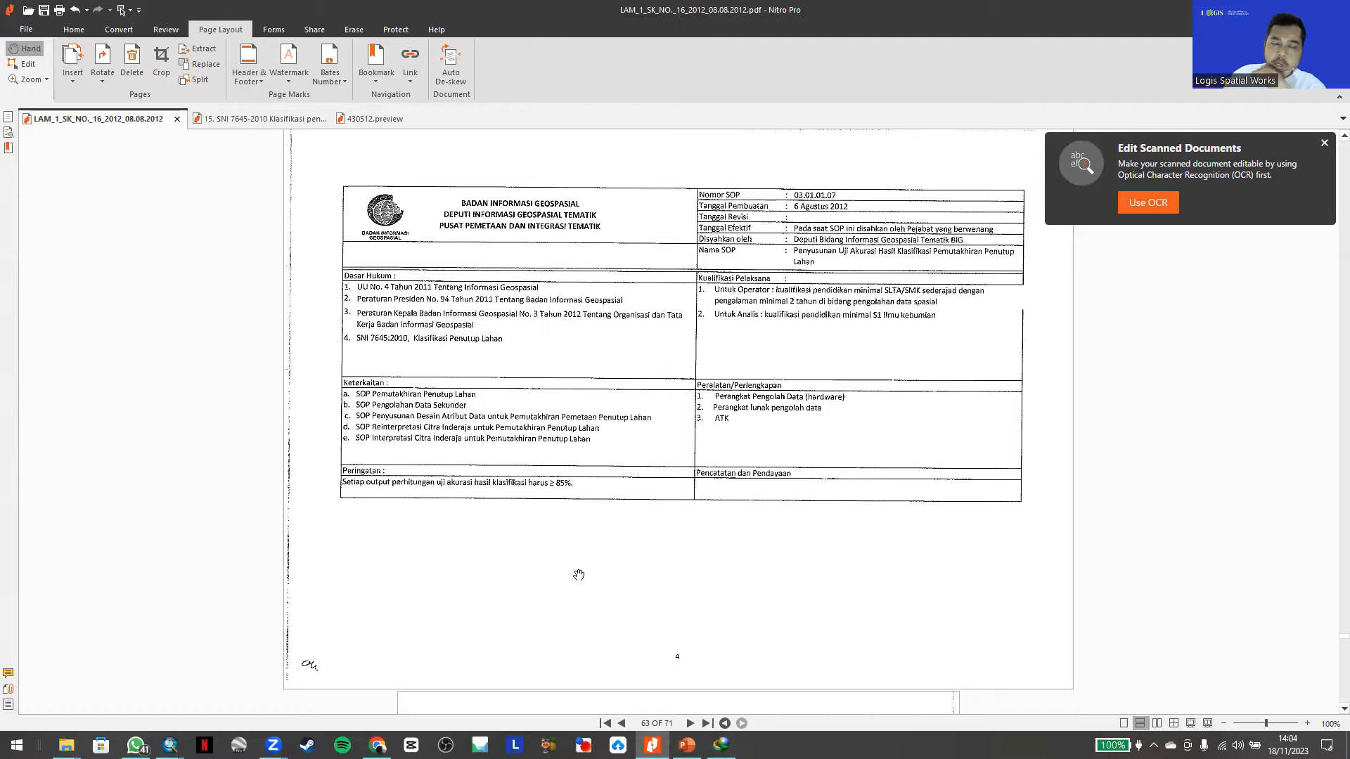
- Read the accuracy requirement on the SOP page, and view the Uji Akurasi slide full screen in PowerPoint
{"action": "scroll", "coordinate": [637, 540], "scroll_direction": "up", "scroll_amount": 1}
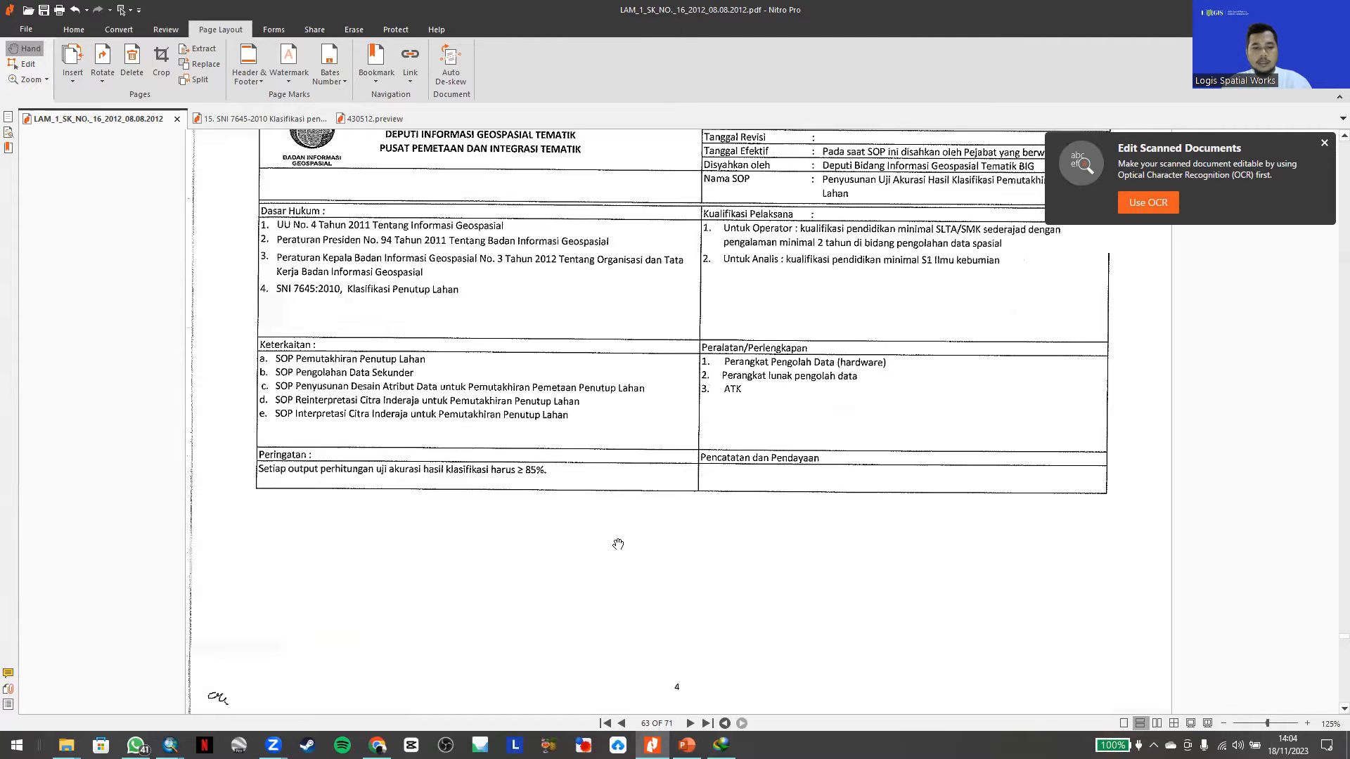
{"action": "scroll", "coordinate": [452, 517], "scroll_direction": "up", "scroll_amount": 1}
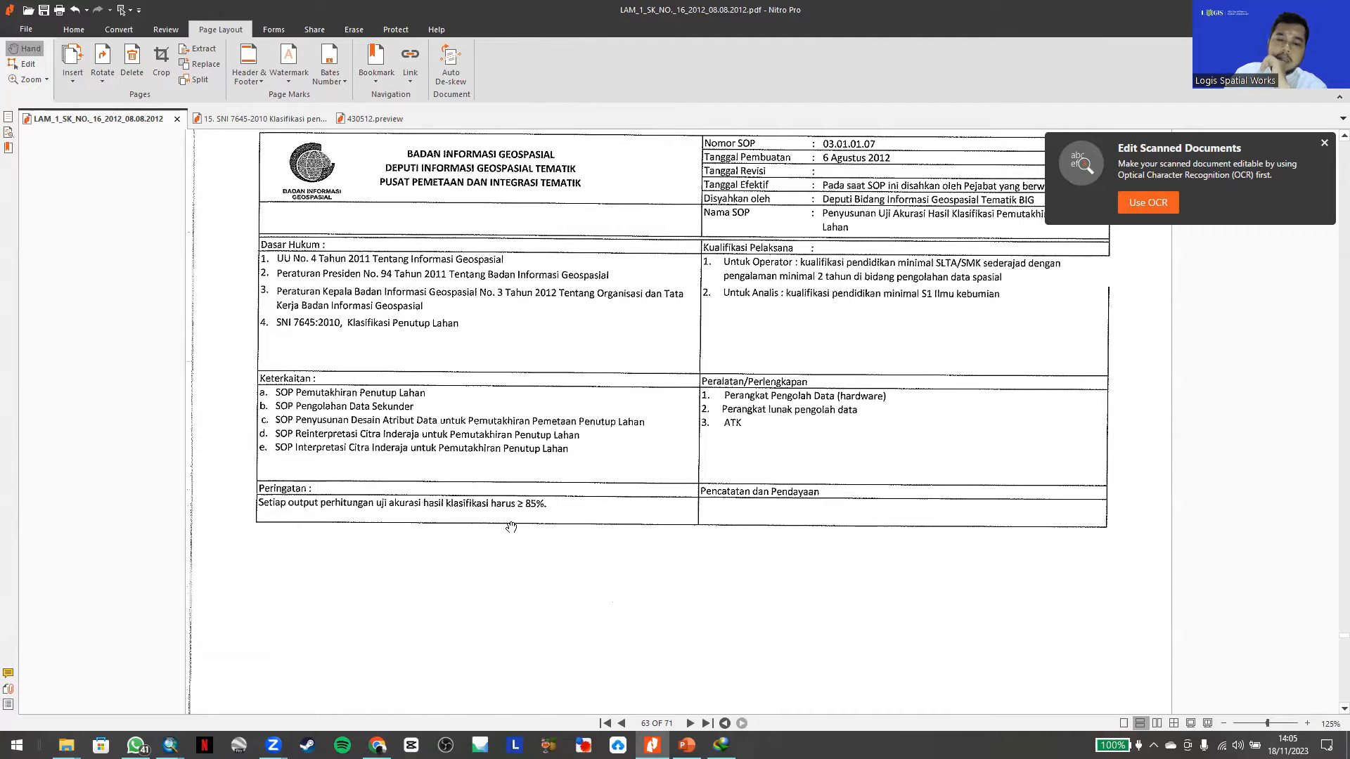
{"action": "left_click", "coordinate": [686, 744]}
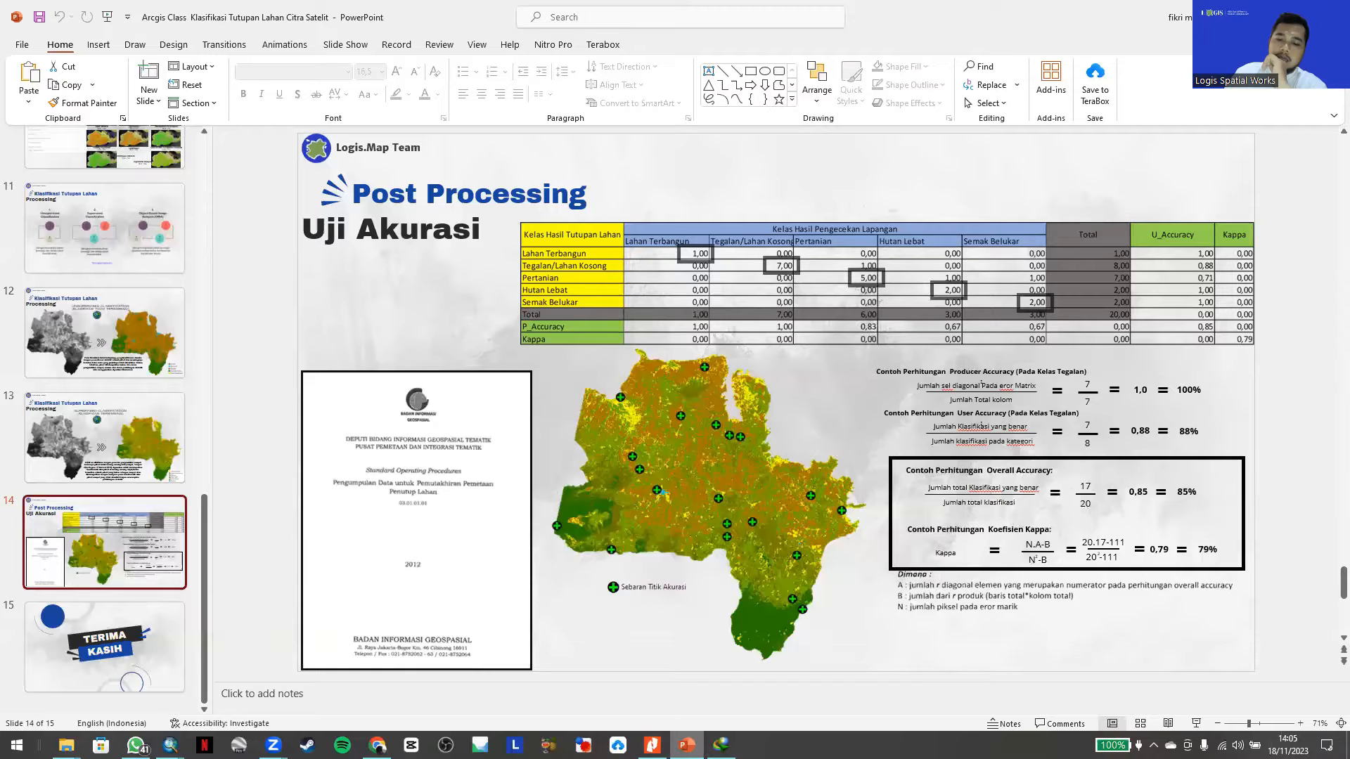
{"action": "left_click", "coordinate": [279, 394]}
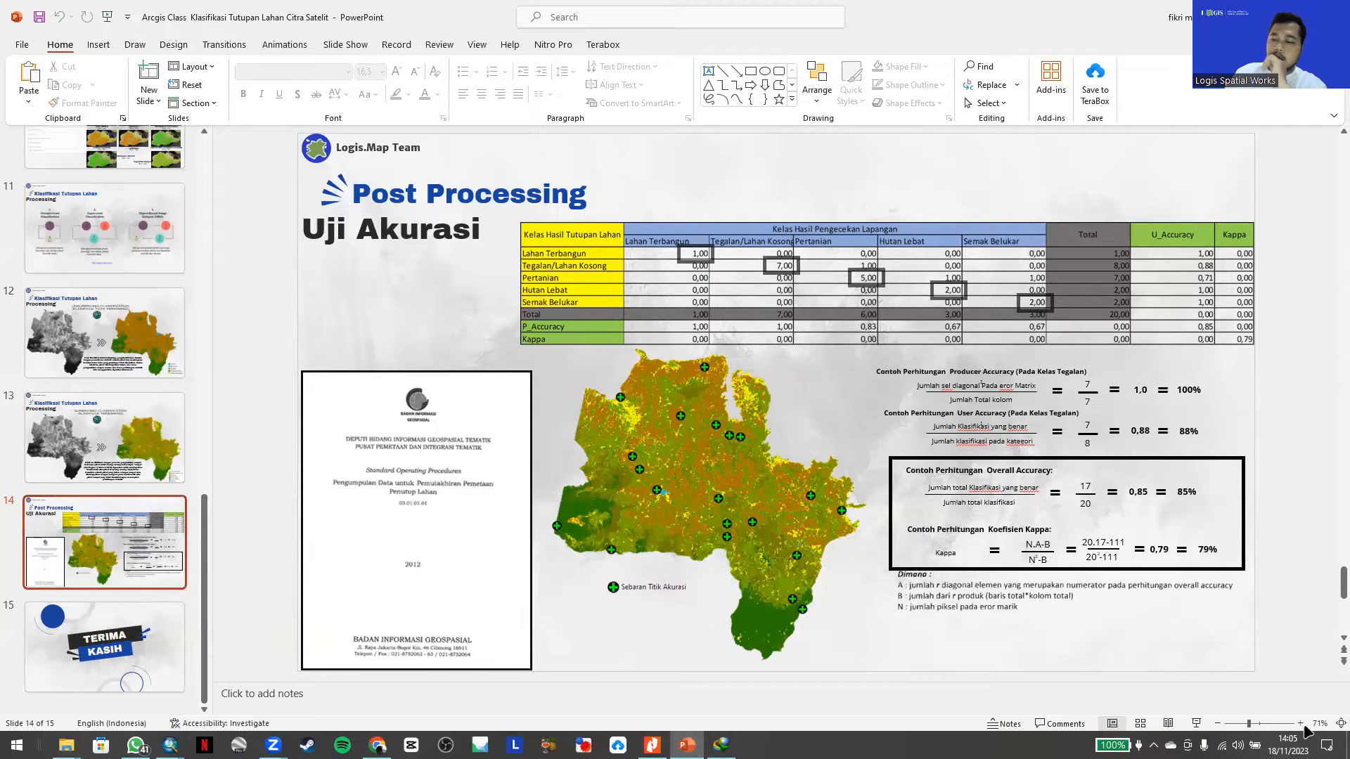
{"action": "left_click", "coordinate": [1197, 724]}
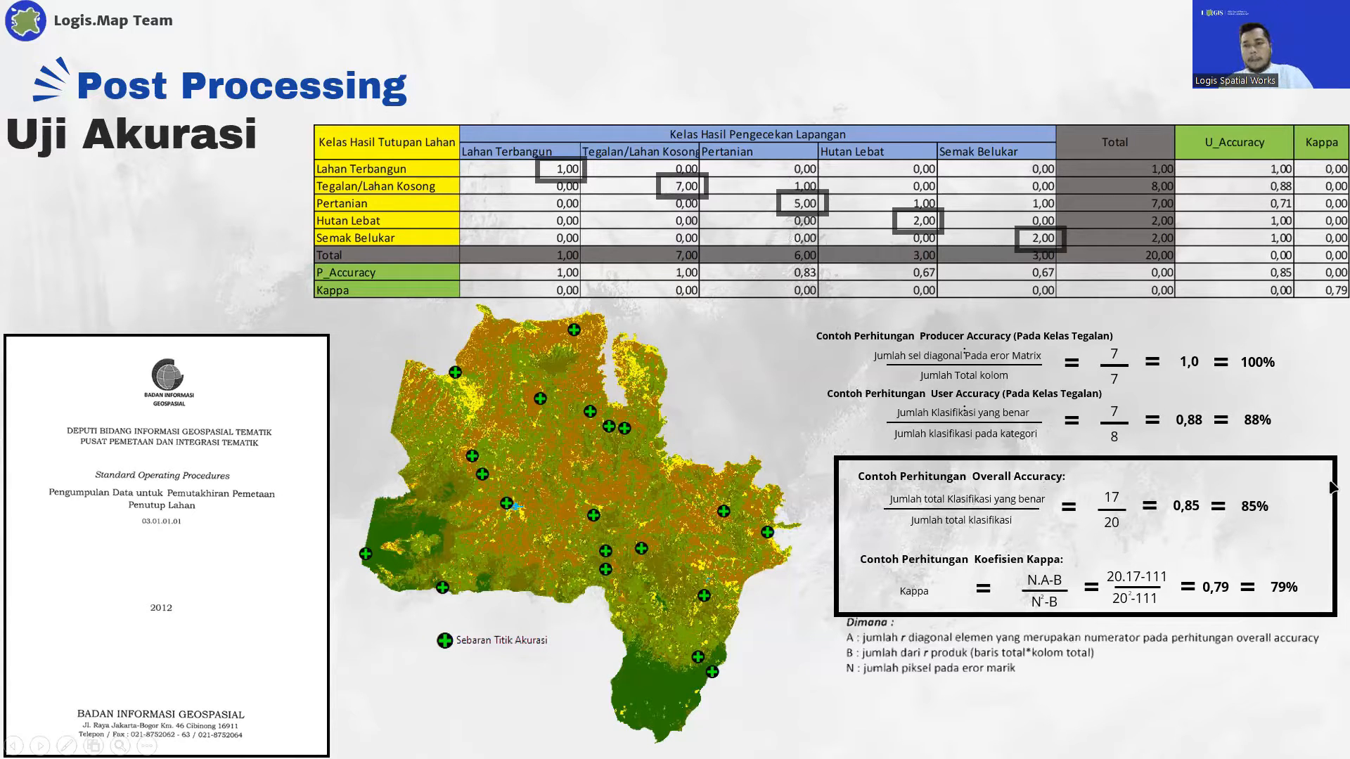
{"action": "key", "text": "Escape"}
- Return to the land cover SOP in Nitro Pro, dismiss the OCR notice and read the accuracy test page
{"action": "key", "text": "alt+Tab"}
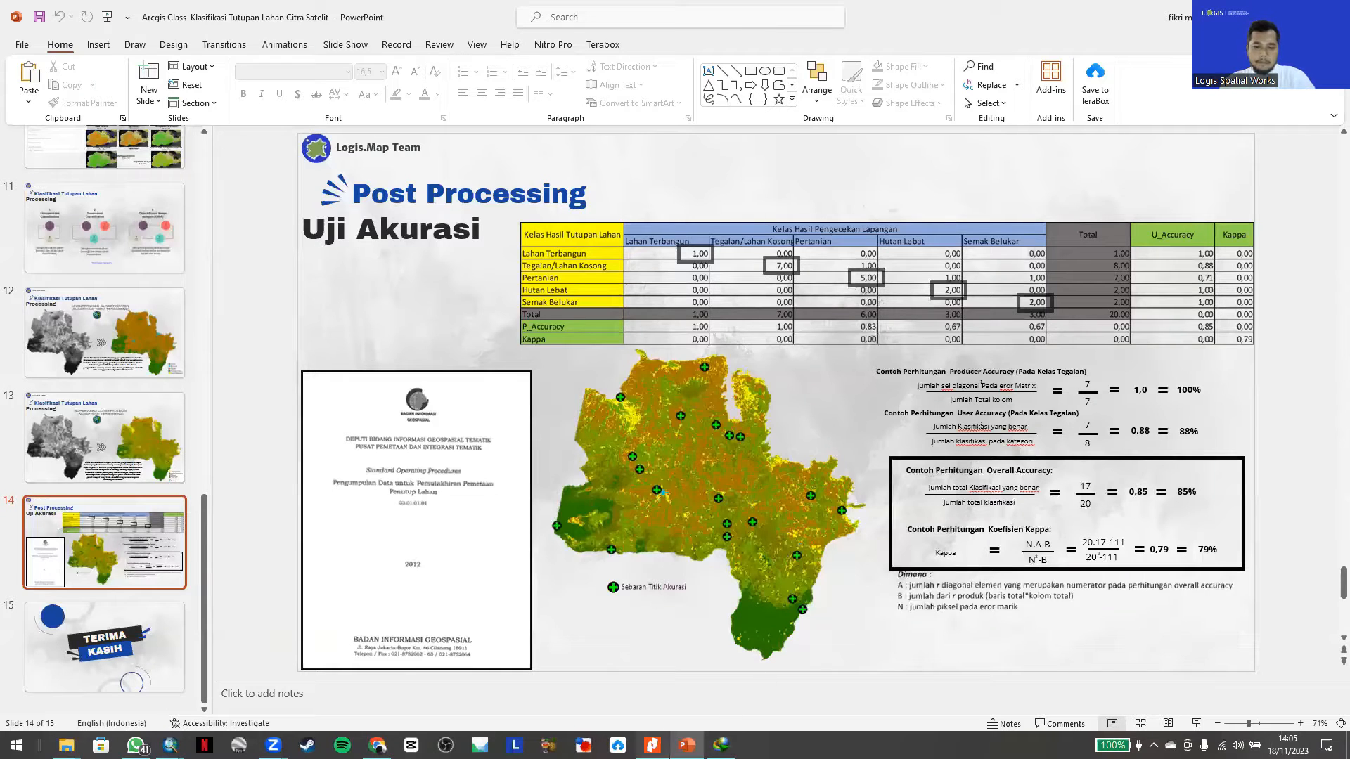
{"action": "scroll", "coordinate": [862, 583], "scroll_direction": "up", "scroll_amount": 2}
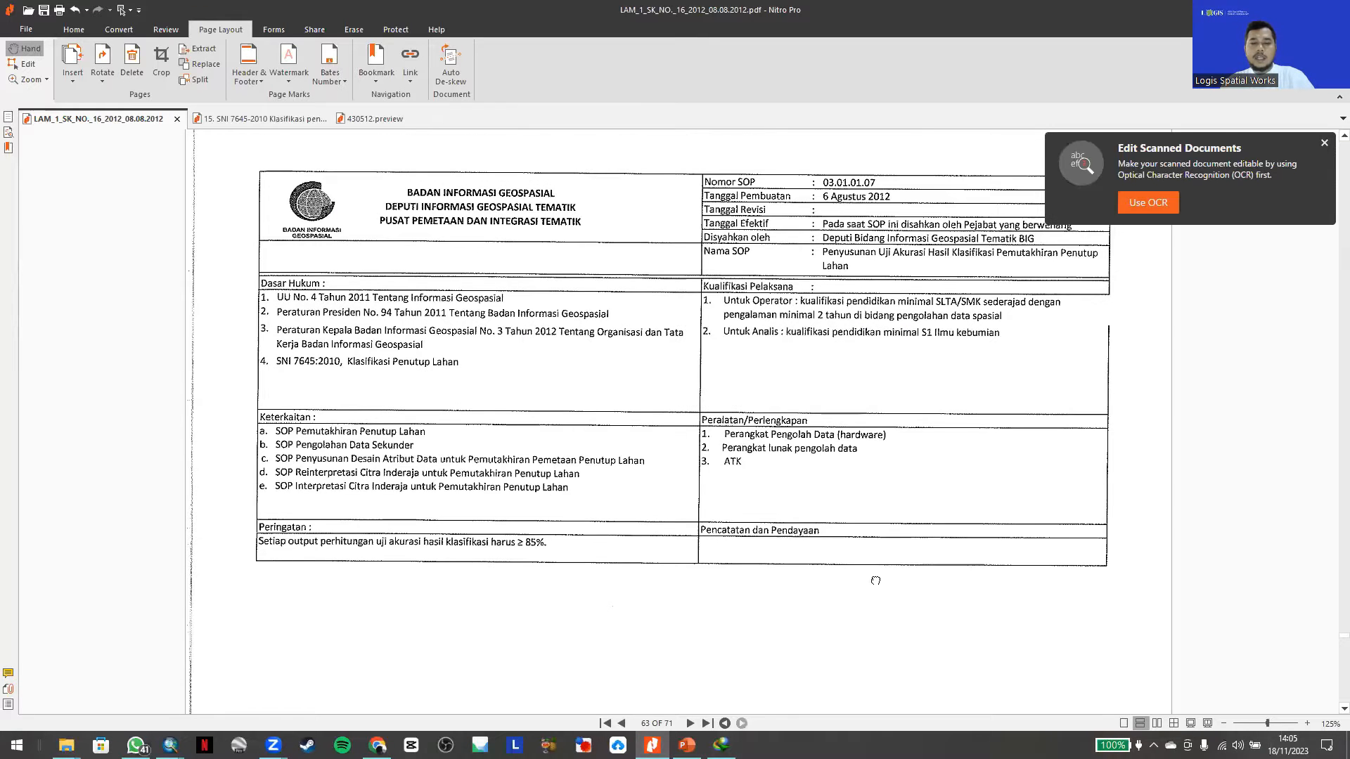
{"action": "scroll", "coordinate": [1125, 559], "scroll_direction": "up", "scroll_amount": 2}
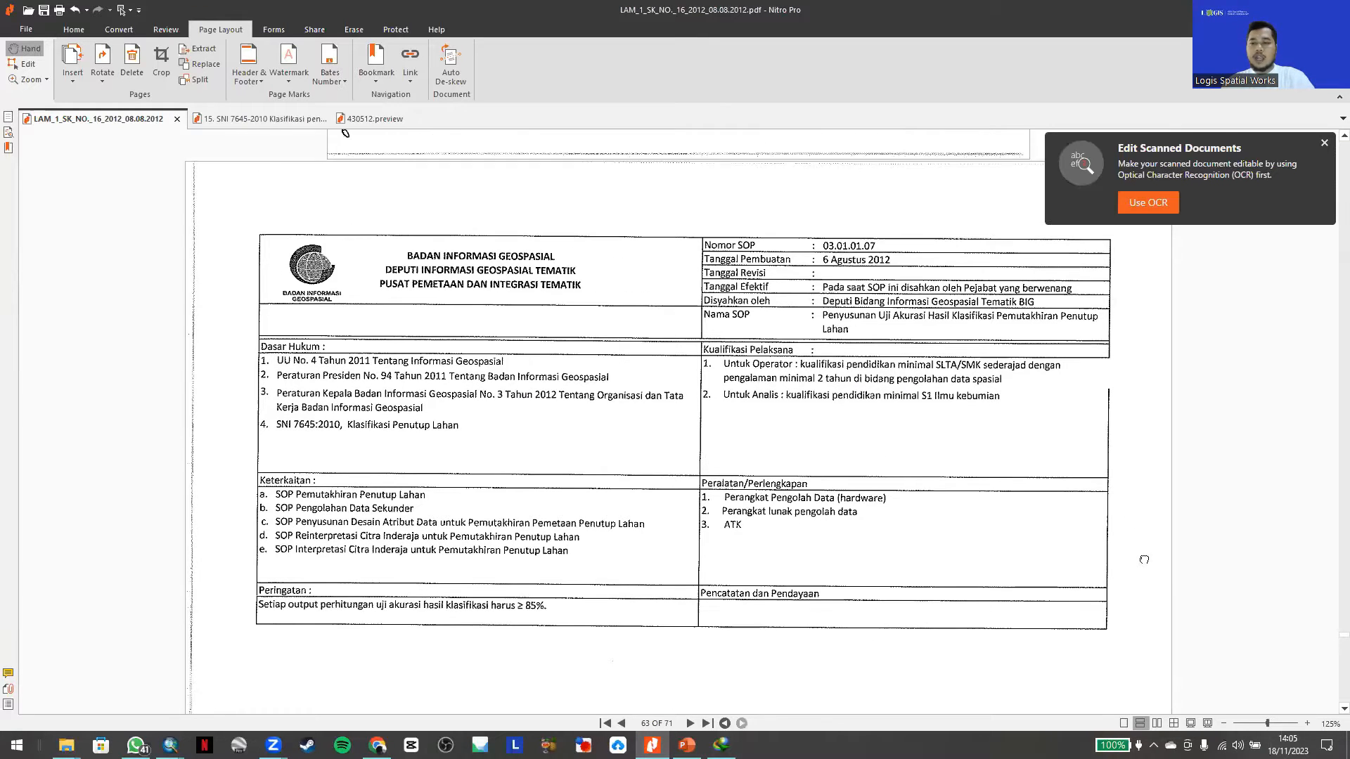
{"action": "scroll", "coordinate": [1146, 548], "scroll_direction": "down", "scroll_amount": 2}
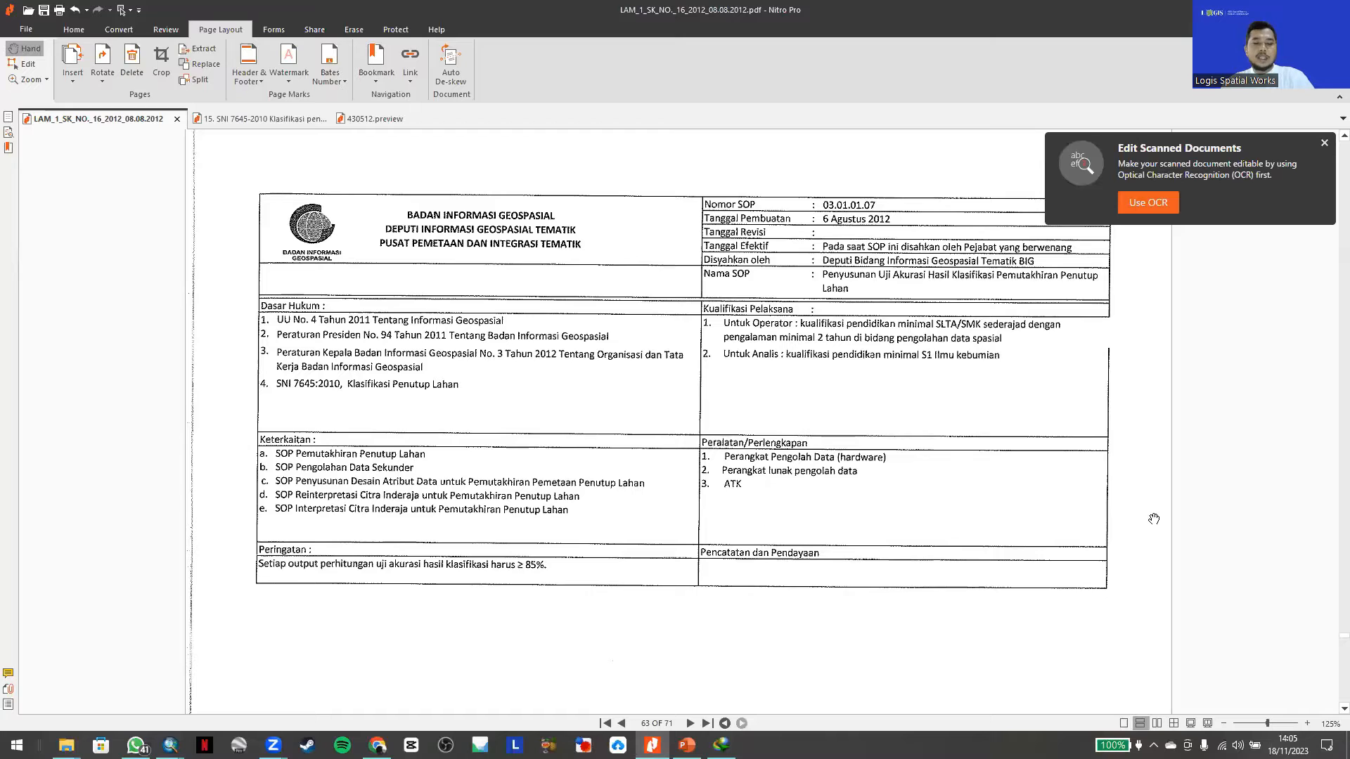
{"action": "left_click", "coordinate": [1325, 143]}
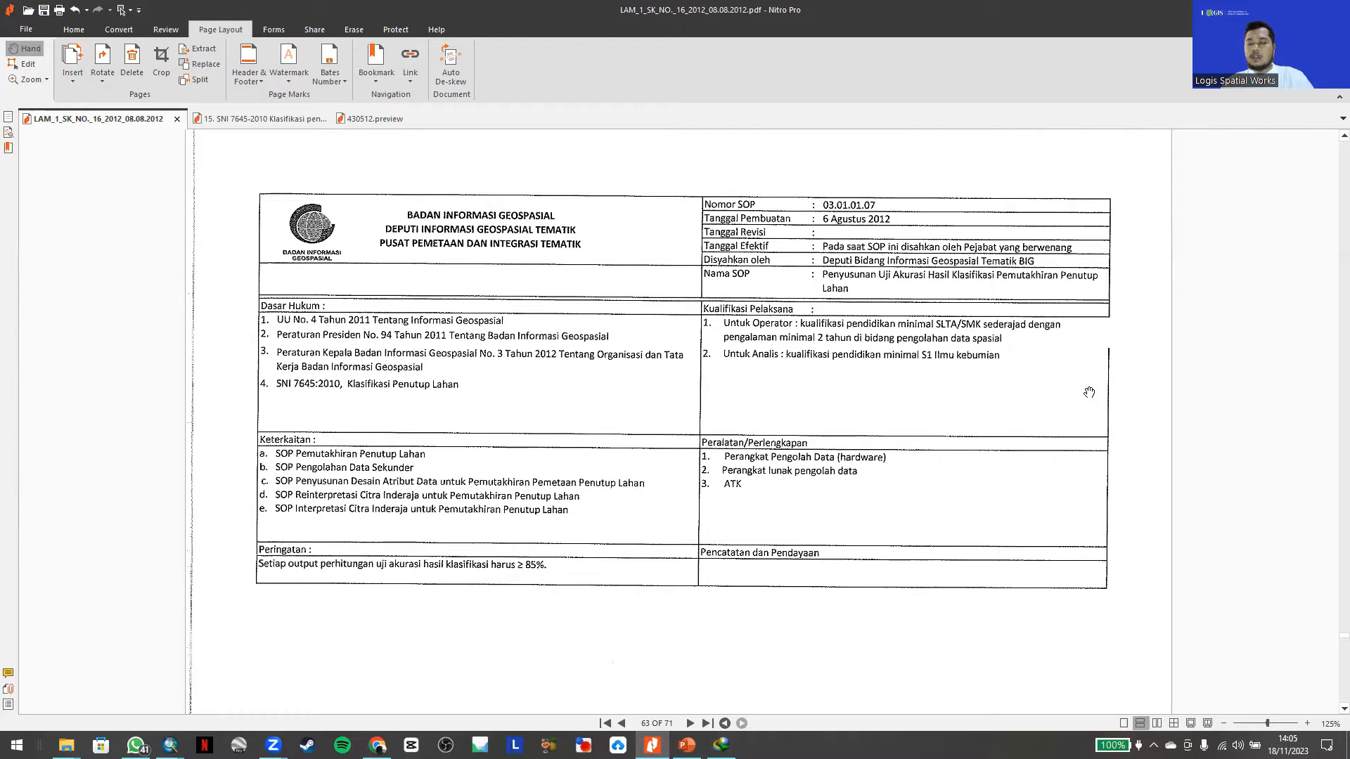
{"action": "mouse_move", "coordinate": [1166, 395]}
{"action": "left_mouse_down"}
{"action": "mouse_move", "coordinate": [1167, 425]}
{"action": "mouse_move", "coordinate": [1164, 389]}
{"action": "left_mouse_up"}
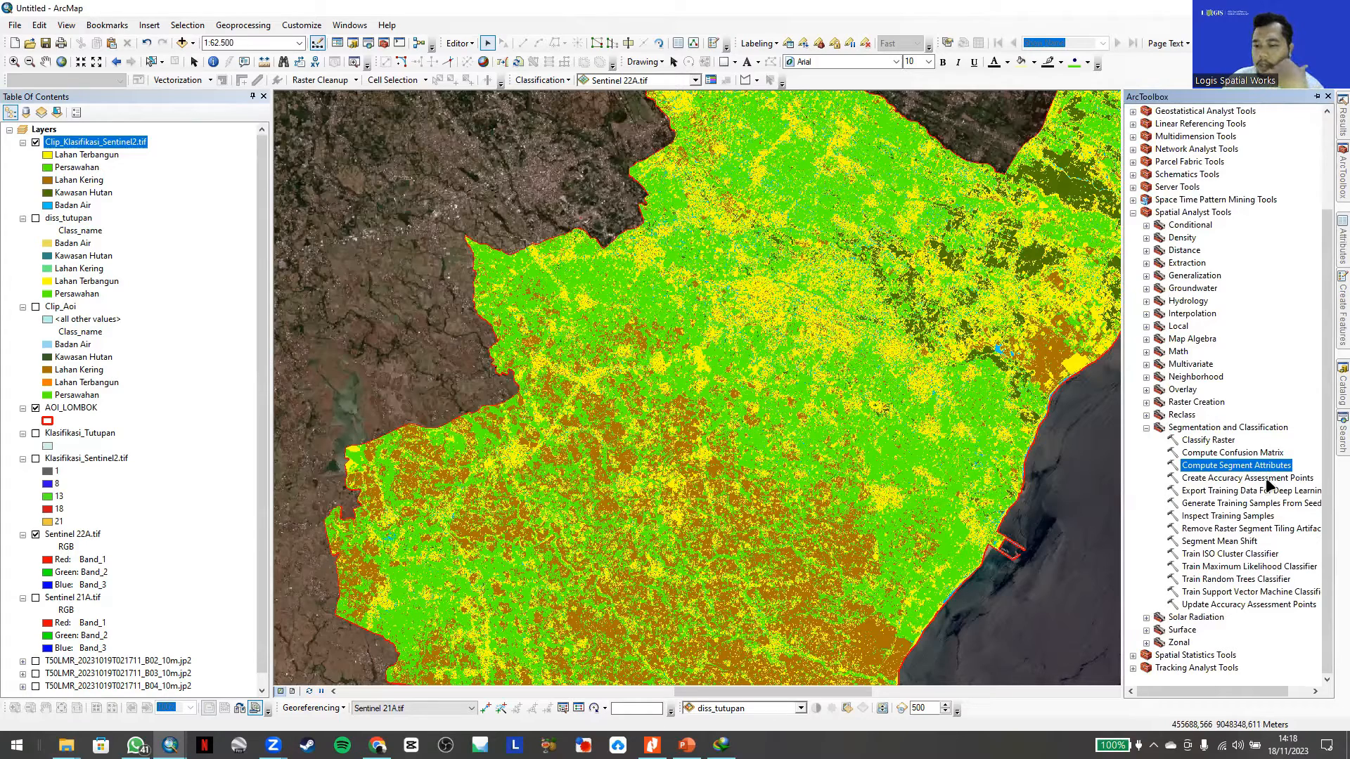
- In ArcMap, open Create Accuracy Assessment Points with Clip_Klasifikasi_Sentinel2.tif as input and Akurasi Point in the Uji Akurasi folder as output
{"action": "left_click", "coordinate": [1266, 481]}
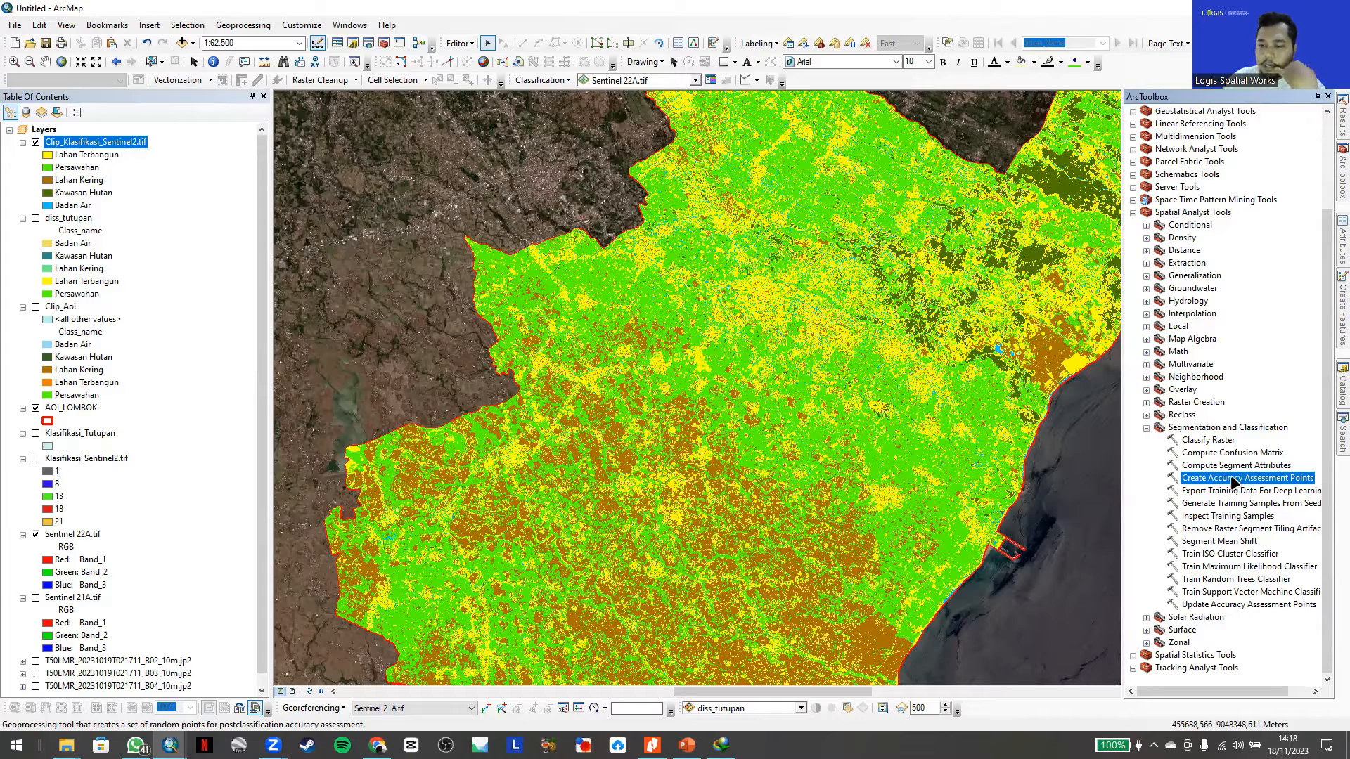
{"action": "double_click", "coordinate": [1273, 481]}
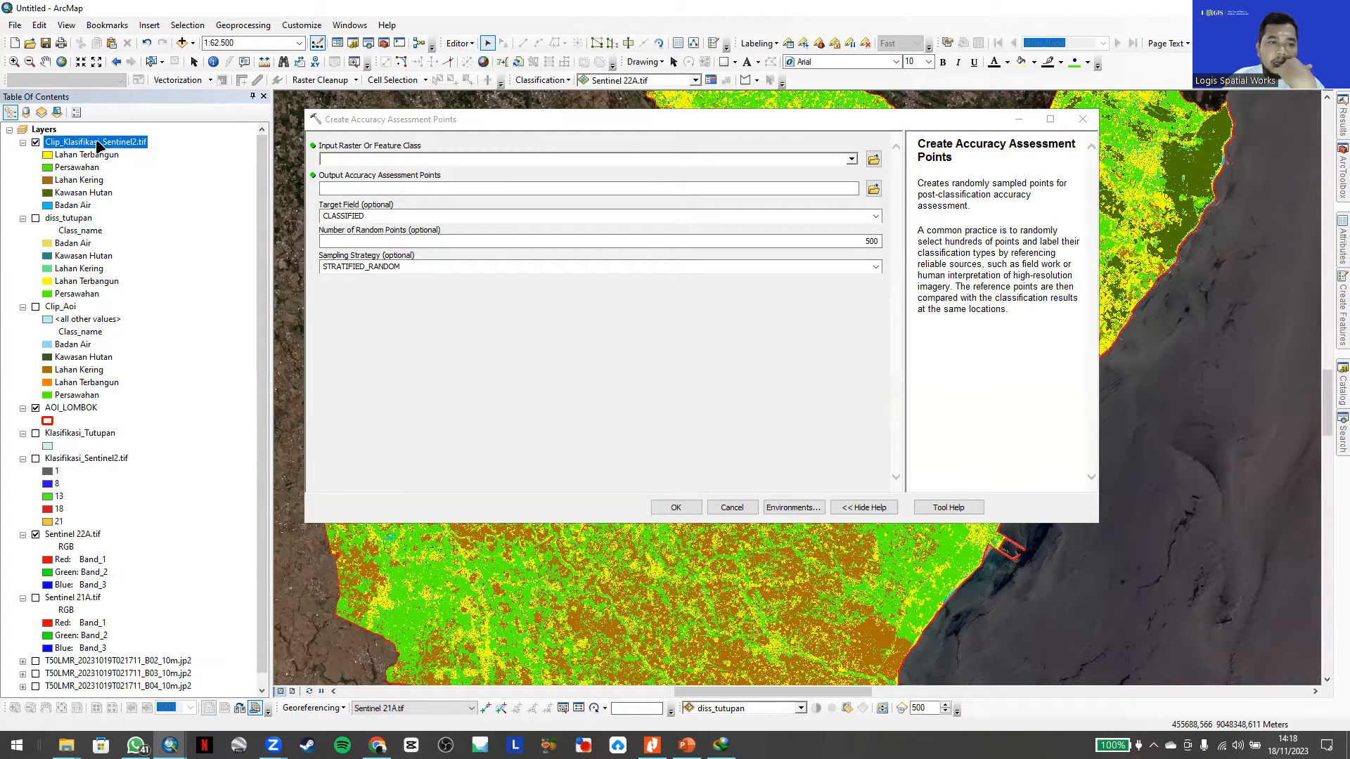
{"action": "left_click_drag", "start_coordinate": [102, 146], "coordinate": [366, 161]}
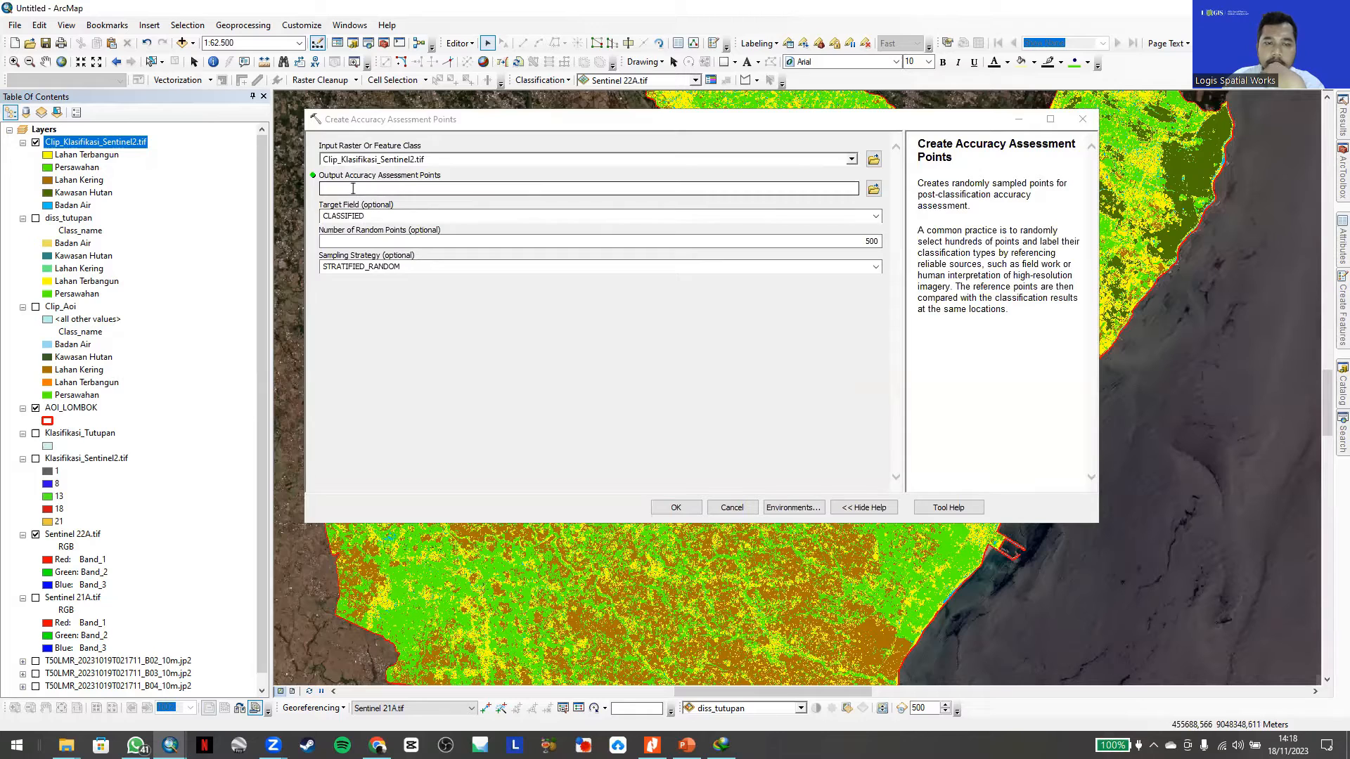
{"action": "left_click", "coordinate": [873, 188]}
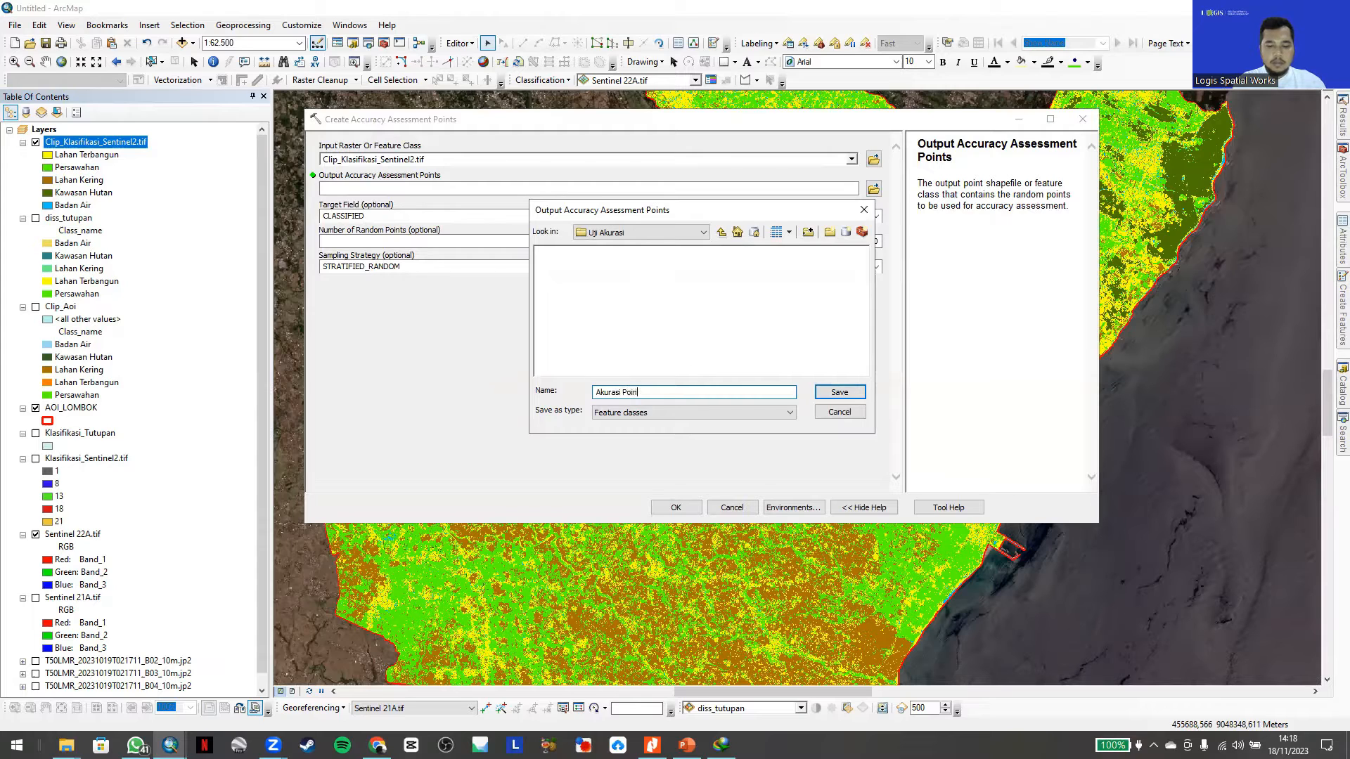
{"action": "key", "text": "Return"}
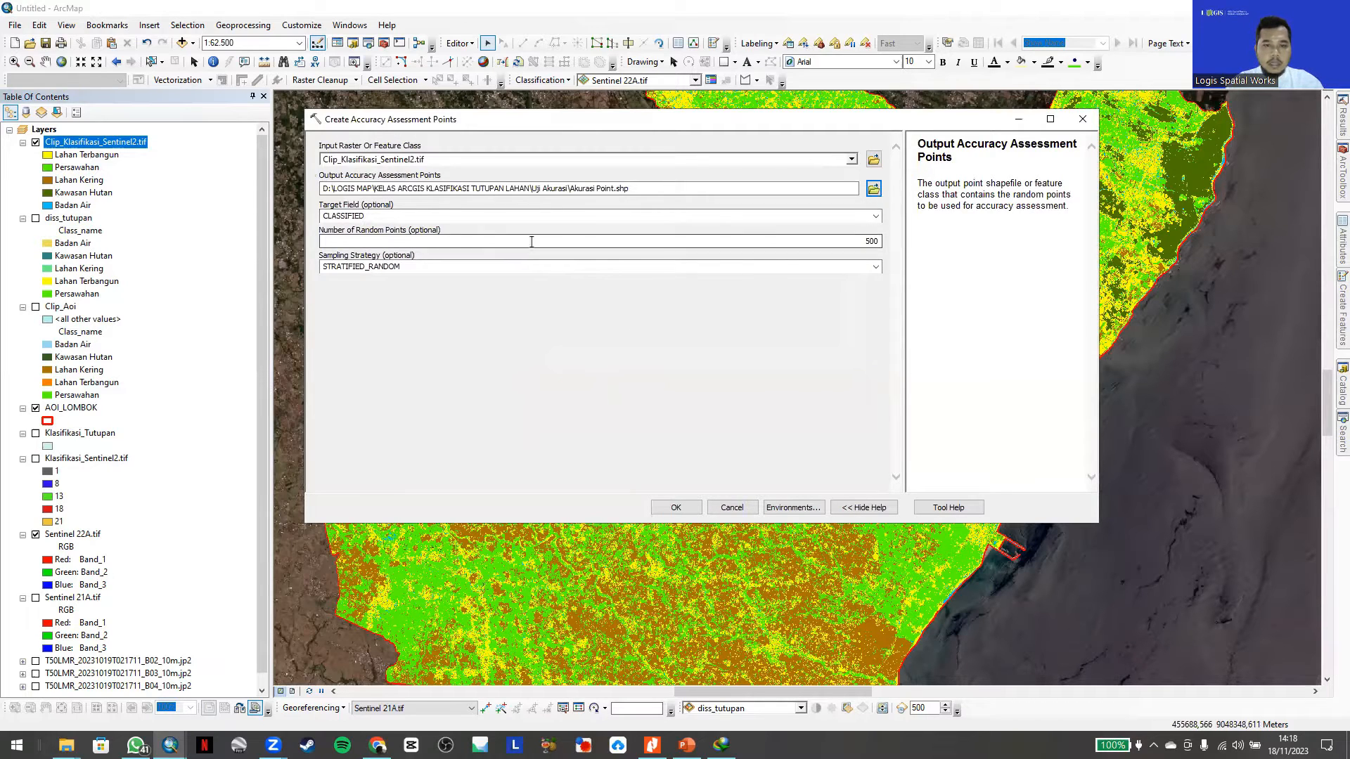
- Generate the assessment points with target field CLASSIFIED, 50 random points and the RANDOM sampling strategy
{"action": "left_click", "coordinate": [875, 216]}
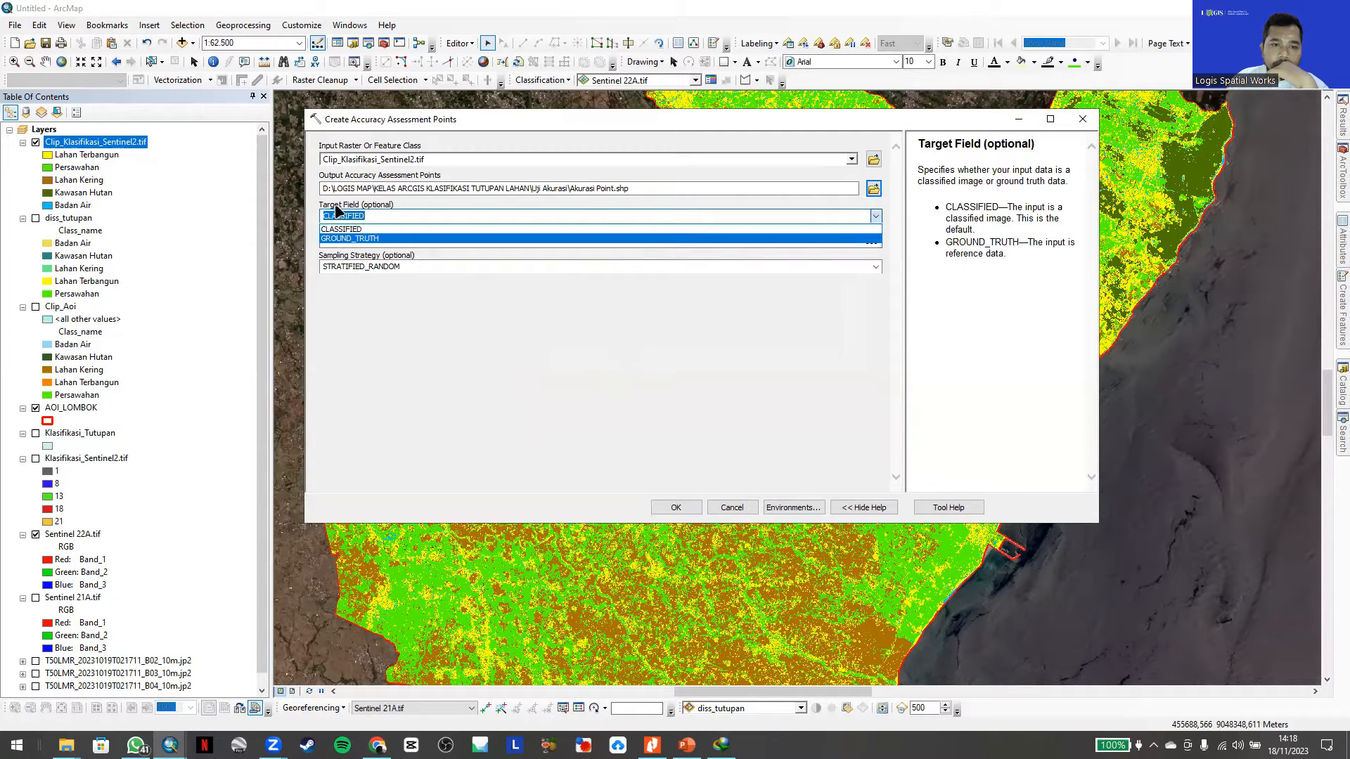
{"action": "left_click", "coordinate": [373, 232]}
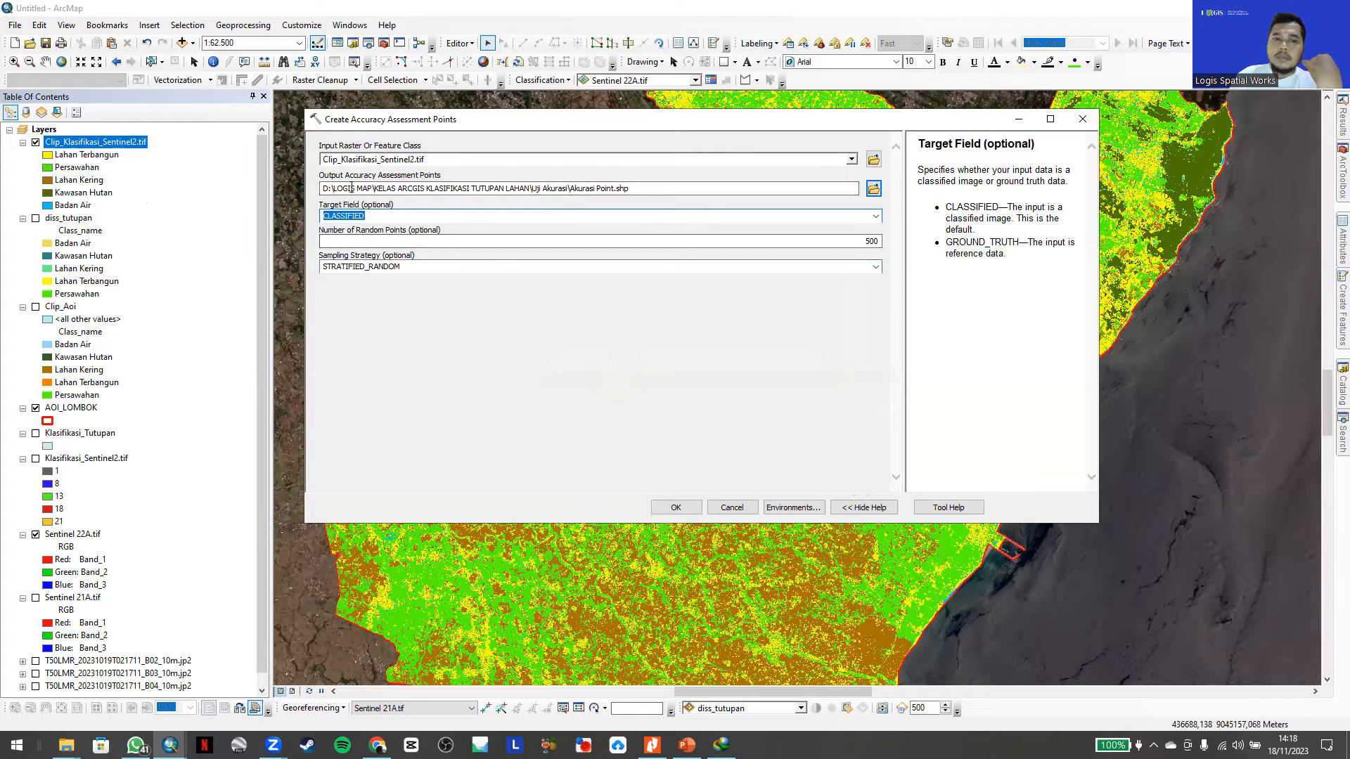
{"action": "mouse_move", "coordinate": [404, 121]}
{"action": "left_mouse_down"}
{"action": "mouse_move", "coordinate": [633, 134]}
{"action": "mouse_move", "coordinate": [427, 114]}
{"action": "left_mouse_up"}
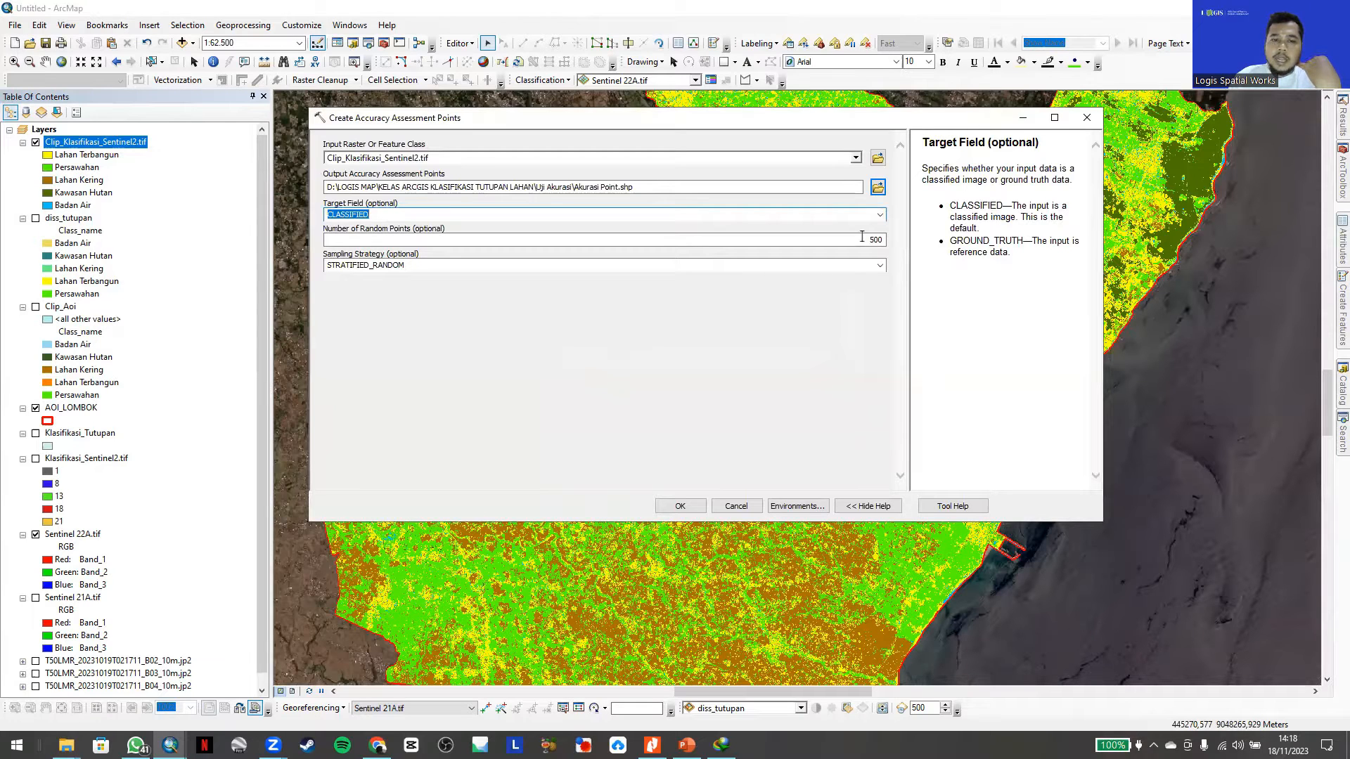
{"action": "left_click_drag", "start_coordinate": [862, 239], "coordinate": [887, 239]}
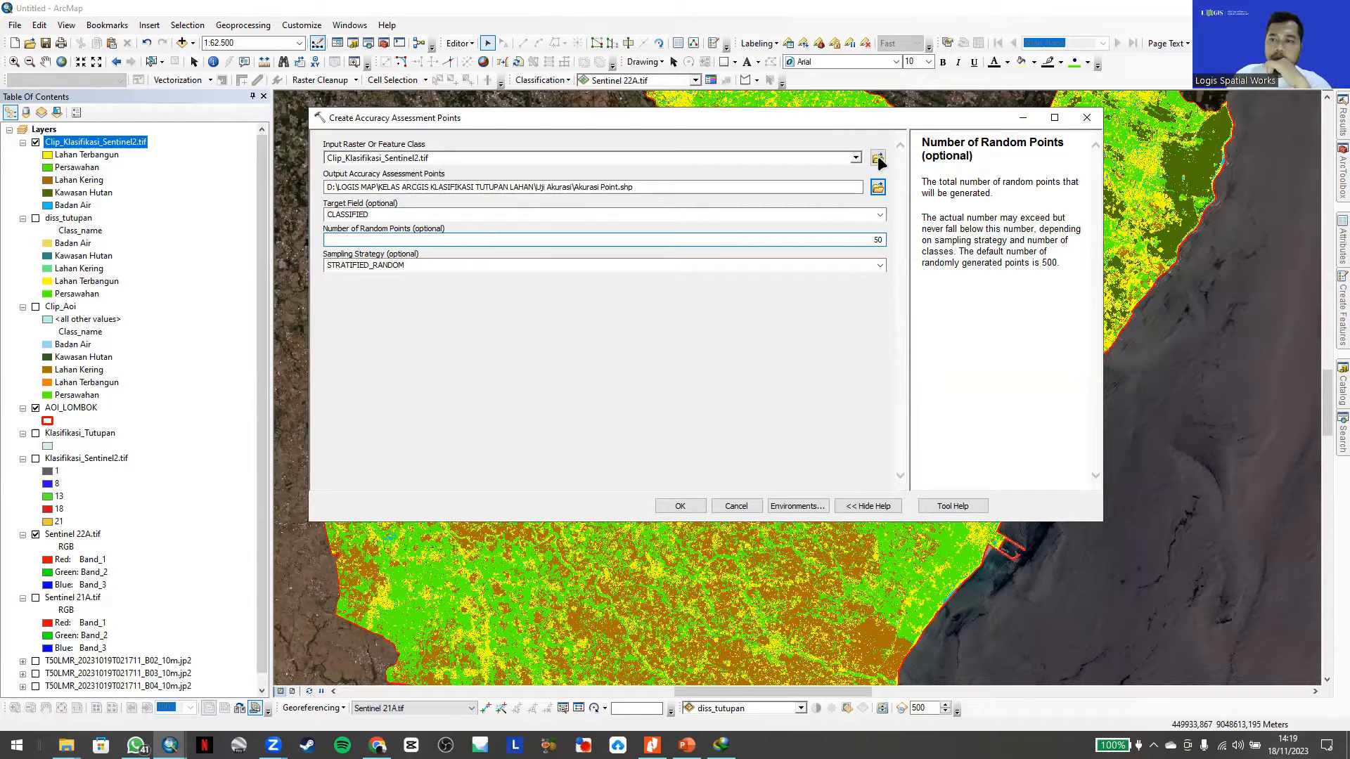
{"action": "left_click", "coordinate": [877, 262]}
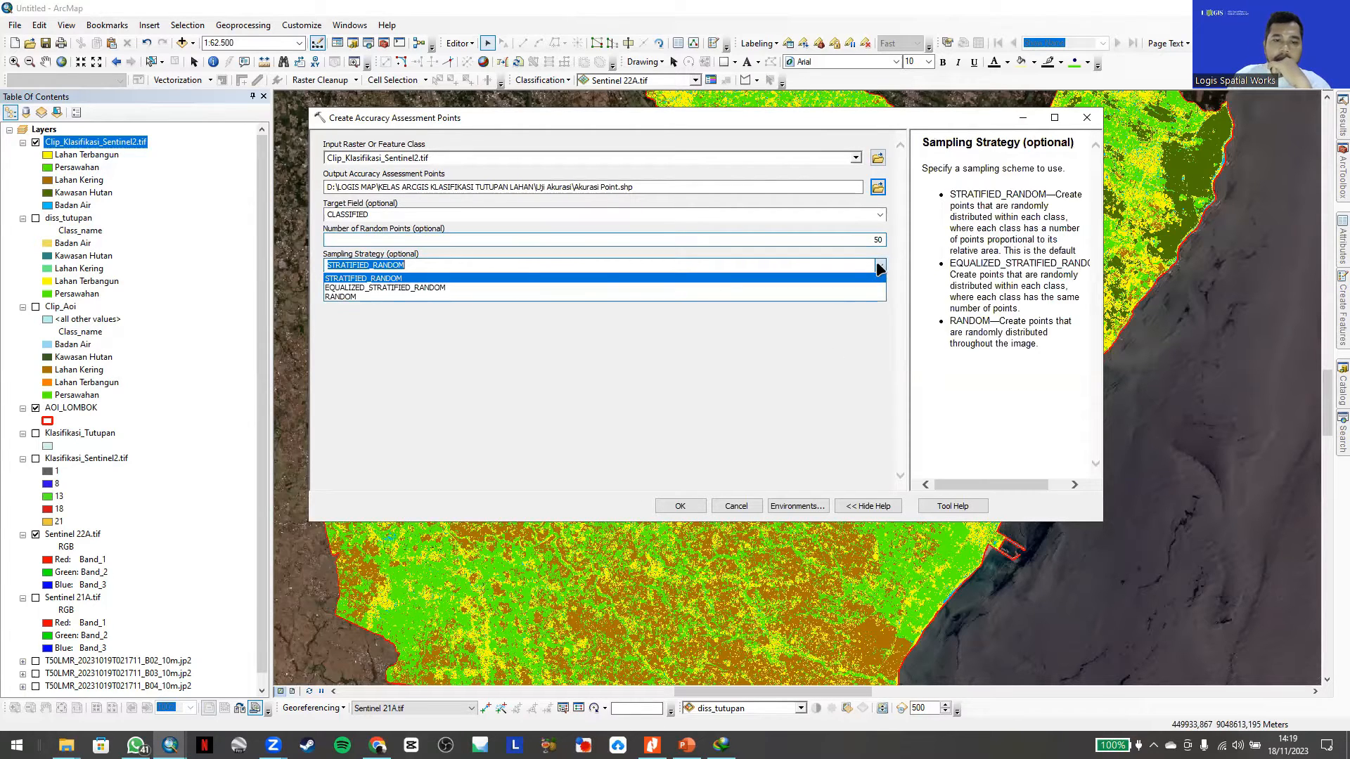
{"action": "left_click", "coordinate": [356, 296]}
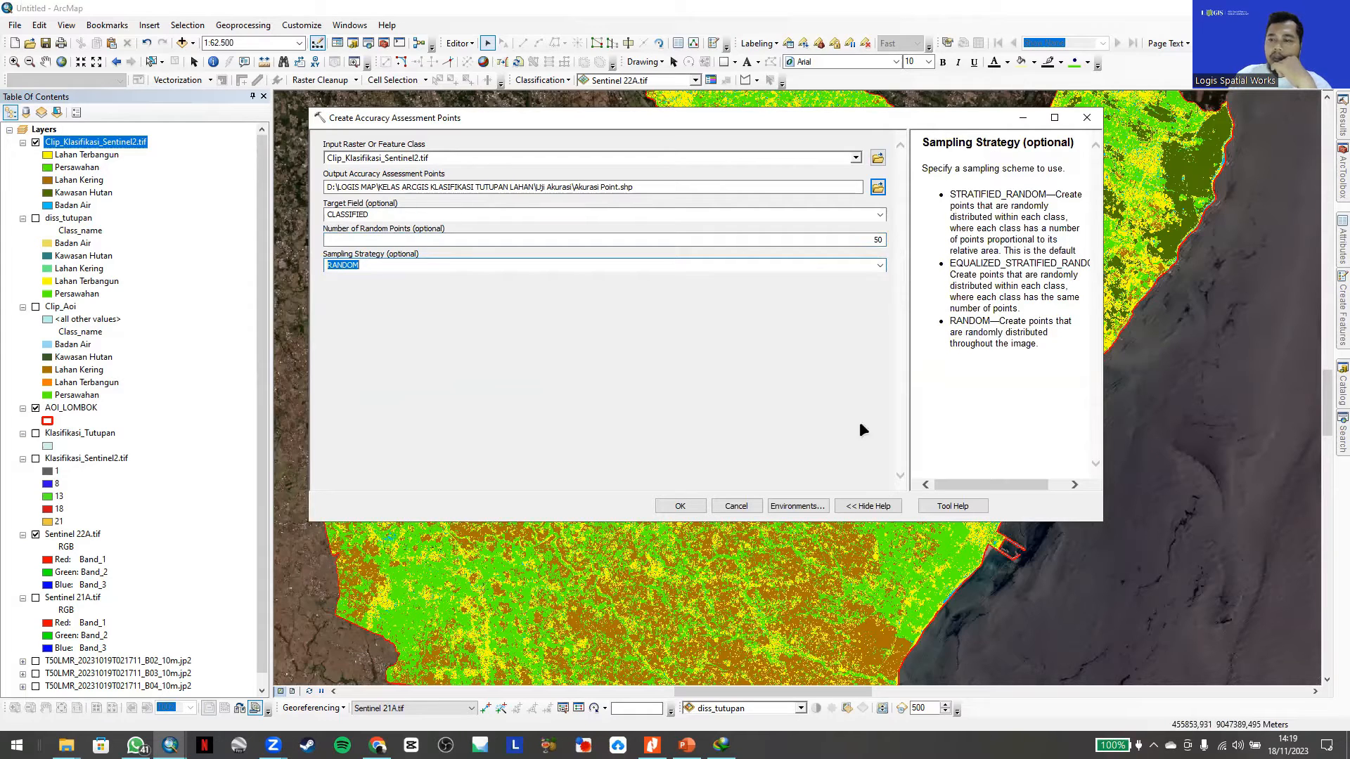
{"action": "left_click", "coordinate": [681, 505]}
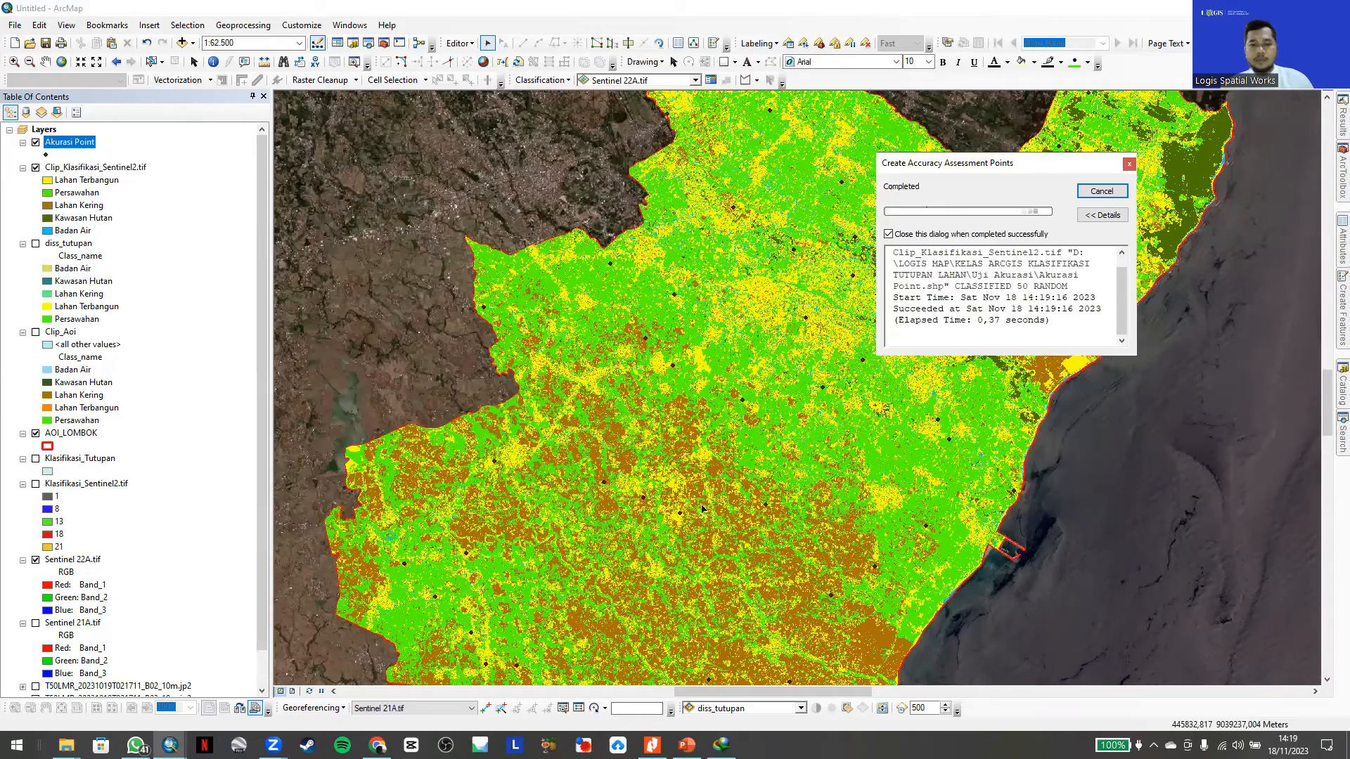
- Change the Akurasi Point layer's symbol to Circle 3 in red
{"action": "left_click", "coordinate": [46, 154]}
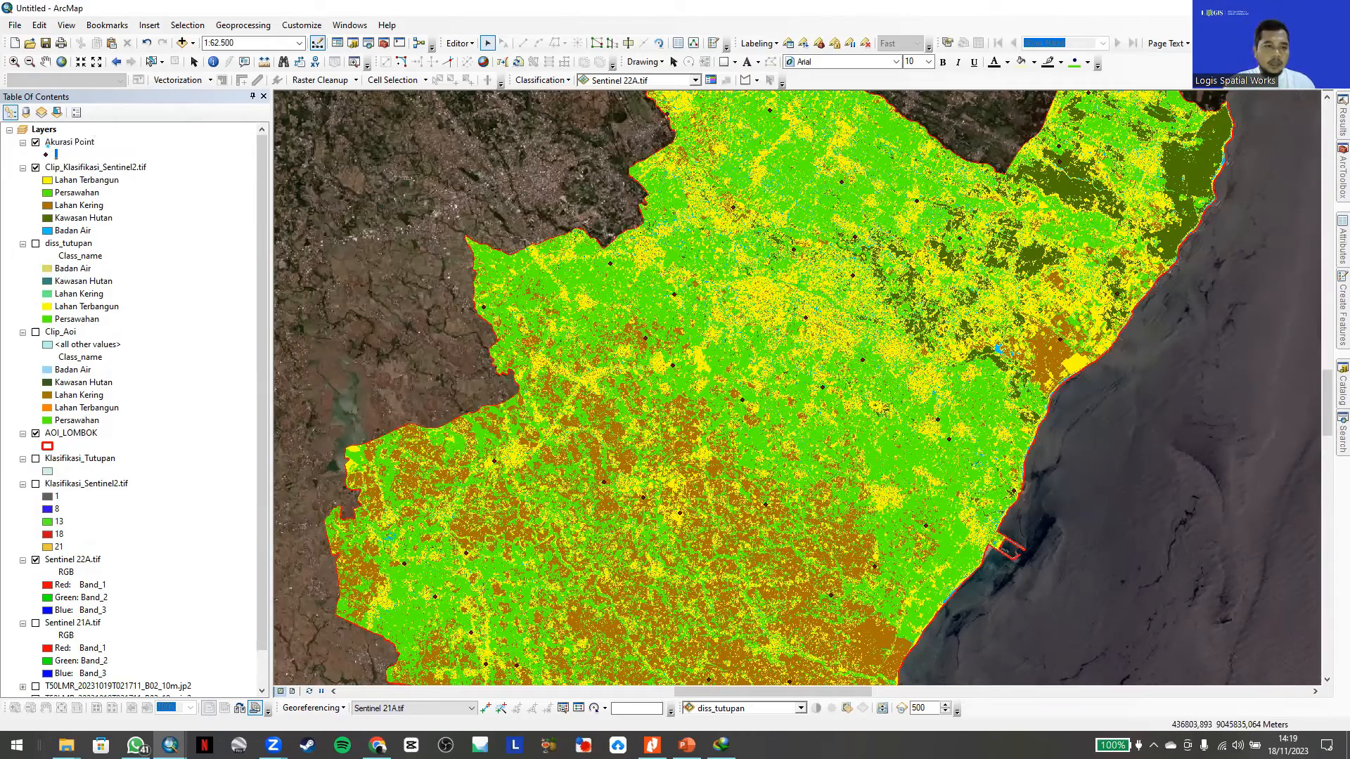
{"action": "left_click", "coordinate": [348, 366]}
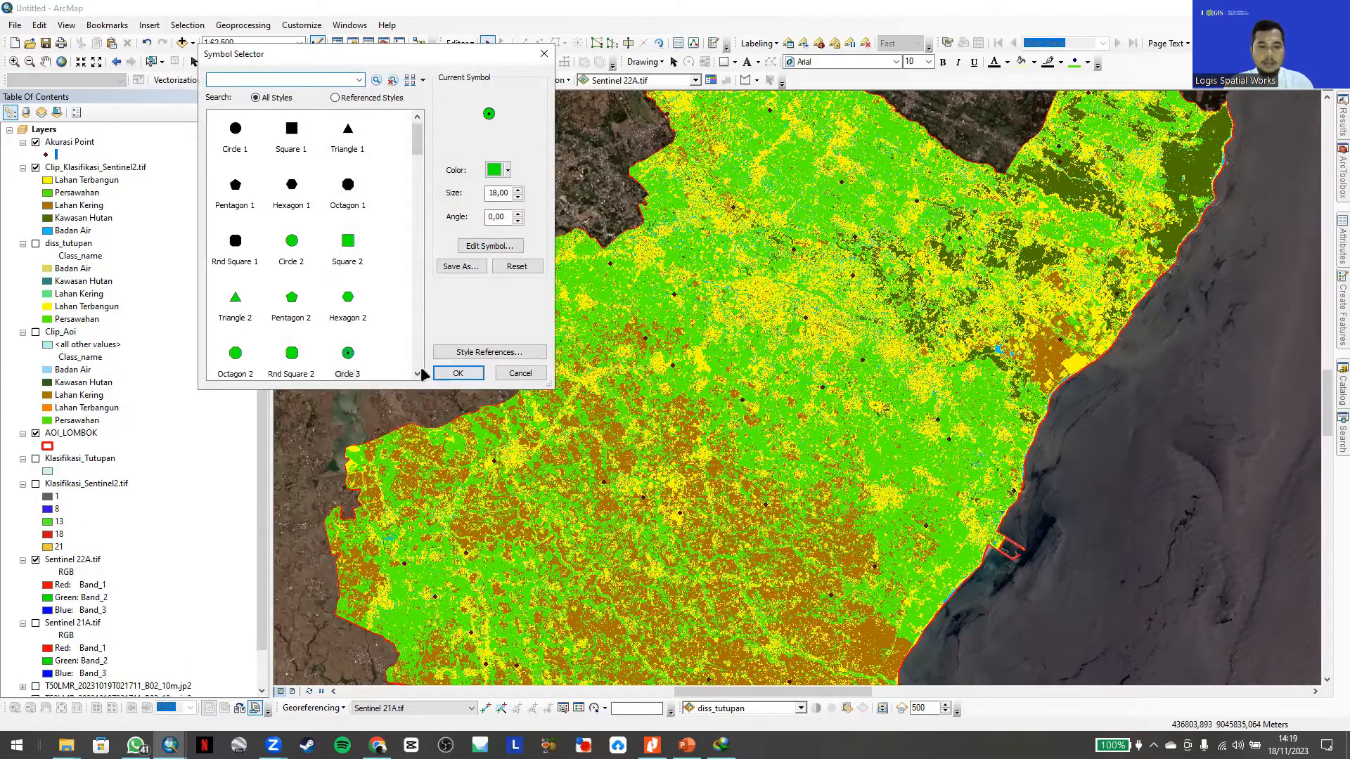
{"action": "left_click", "coordinate": [507, 170]}
{"action": "left_click", "coordinate": [508, 225]}
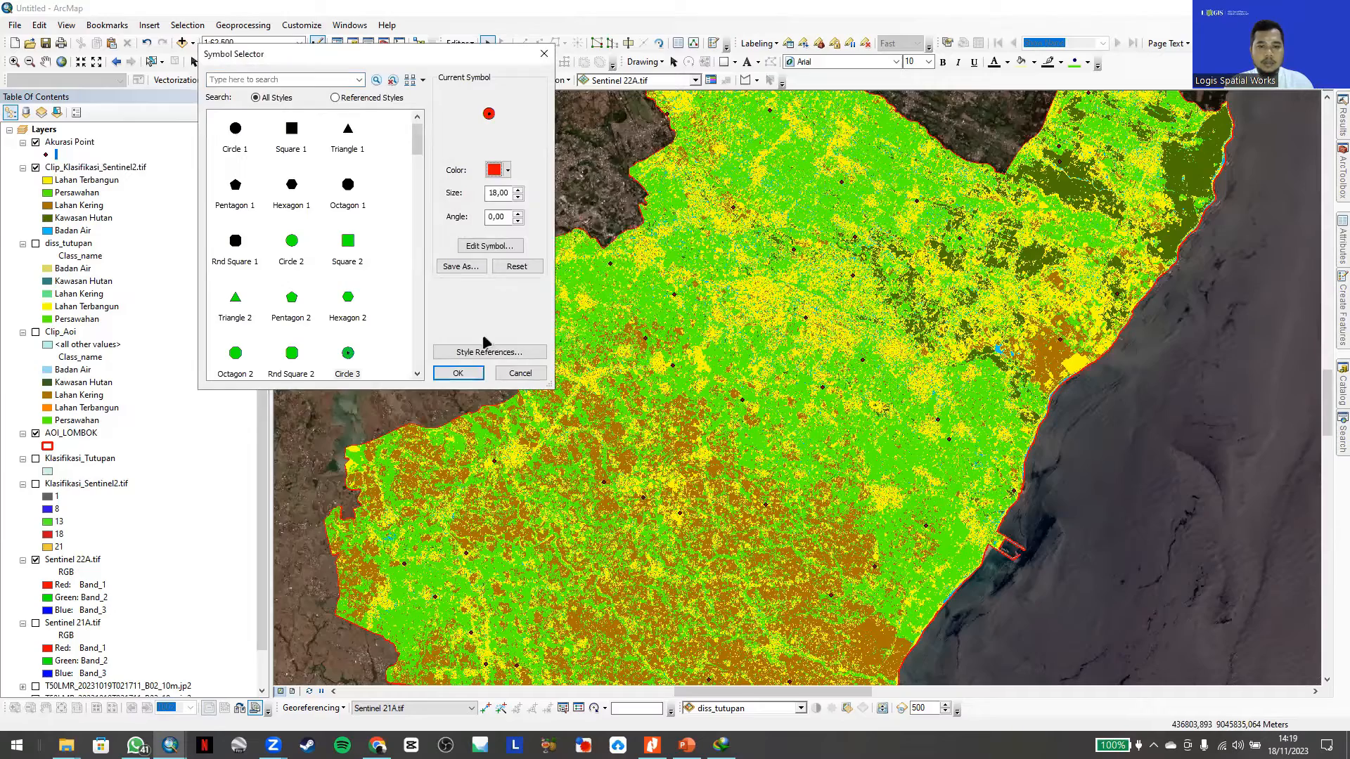
{"action": "left_click", "coordinate": [457, 373]}
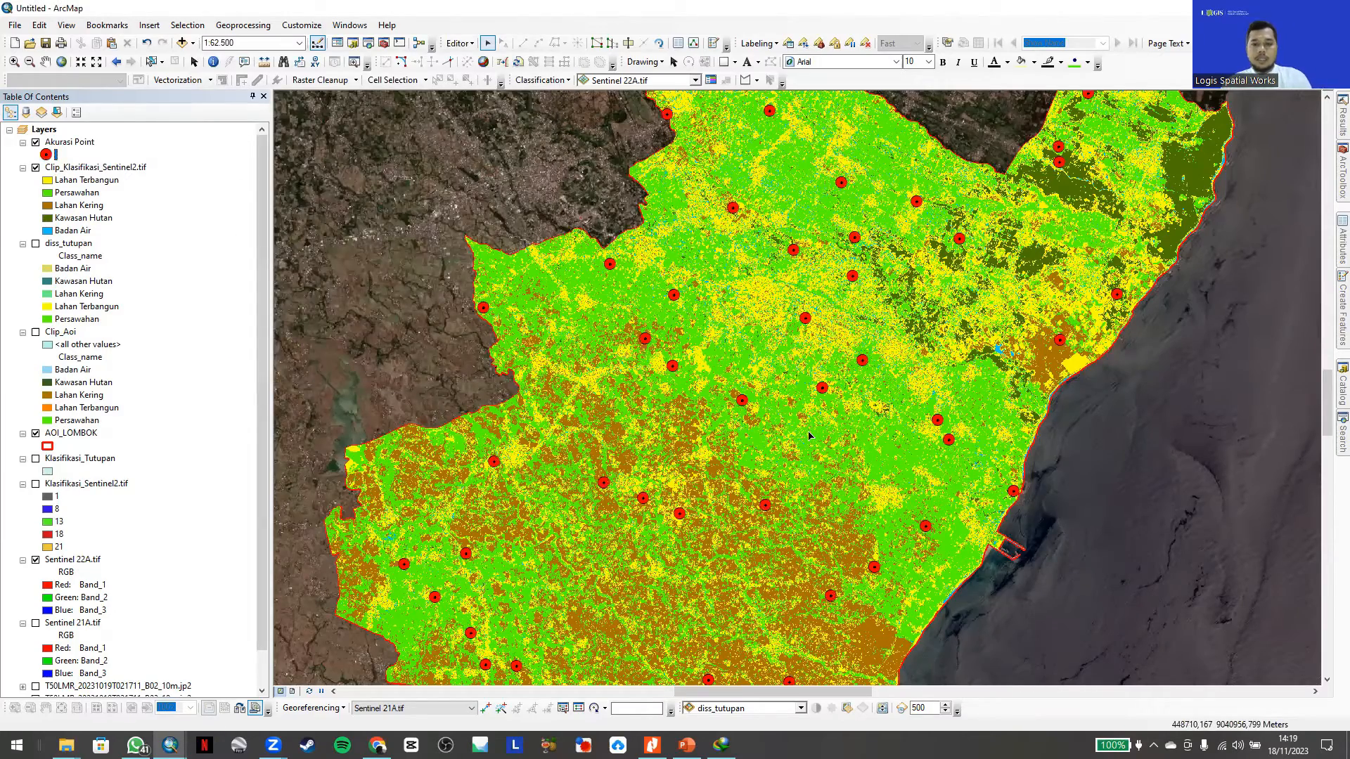
- Open the Akurasi Point attribute table and sort its records by Classified in ascending order
{"action": "left_click_drag", "start_coordinate": [950, 432], "coordinate": [925, 412]}
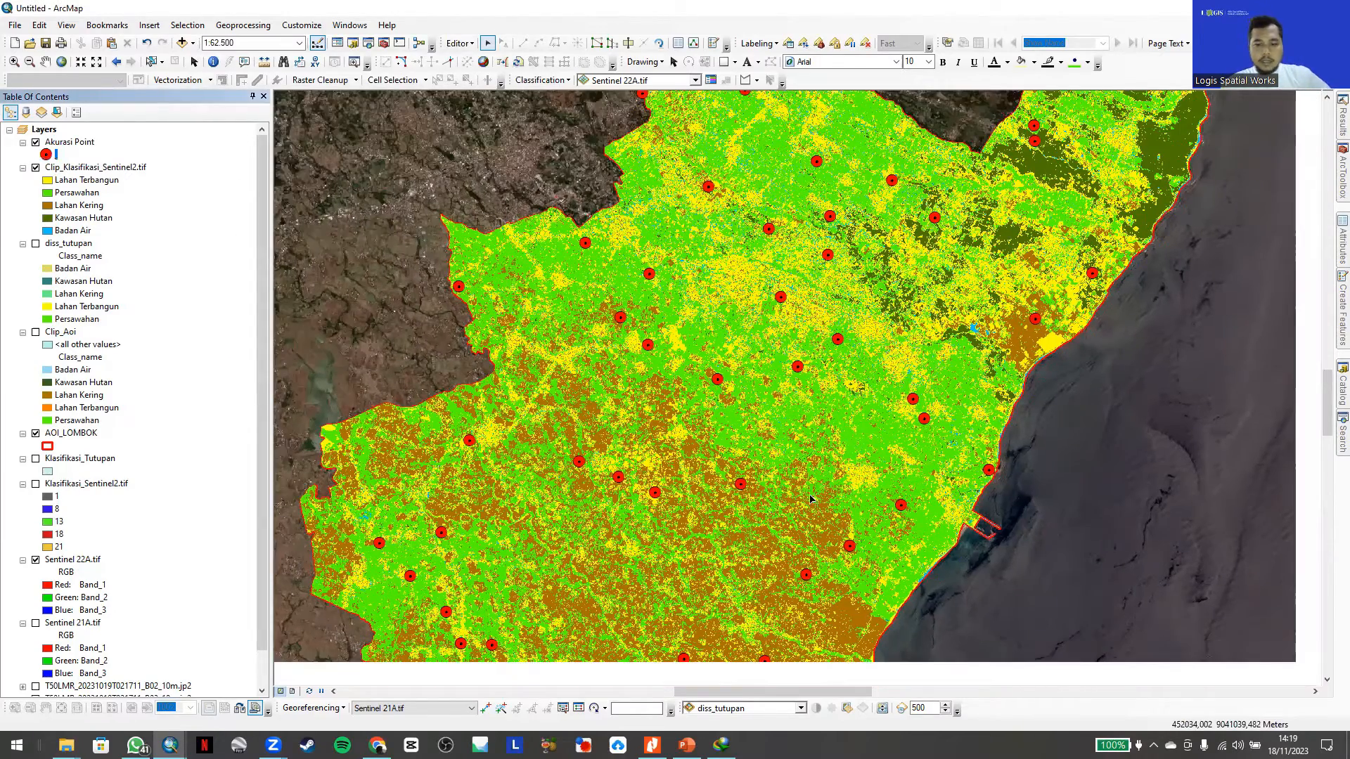
{"action": "scroll", "coordinate": [780, 456], "scroll_direction": "down", "scroll_amount": 1}
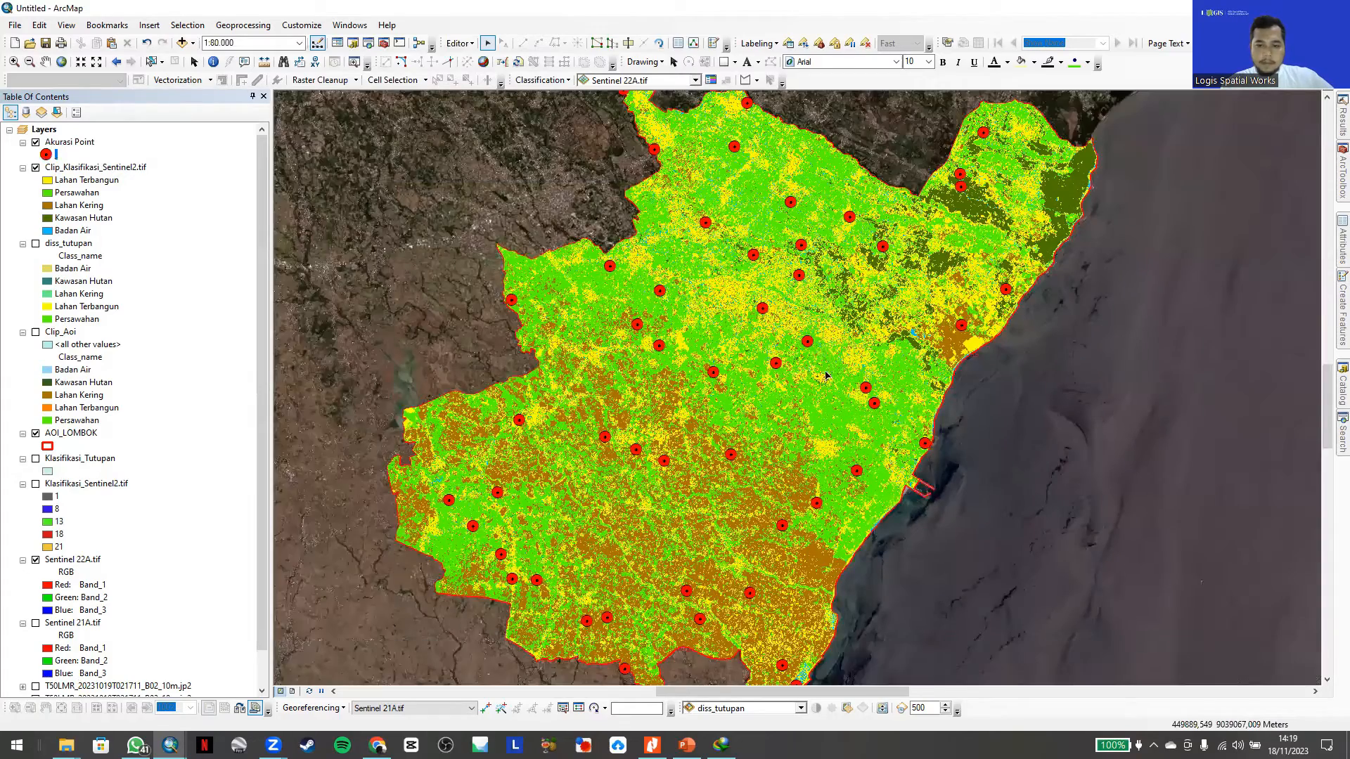
{"action": "left_click_drag", "start_coordinate": [837, 304], "coordinate": [867, 378]}
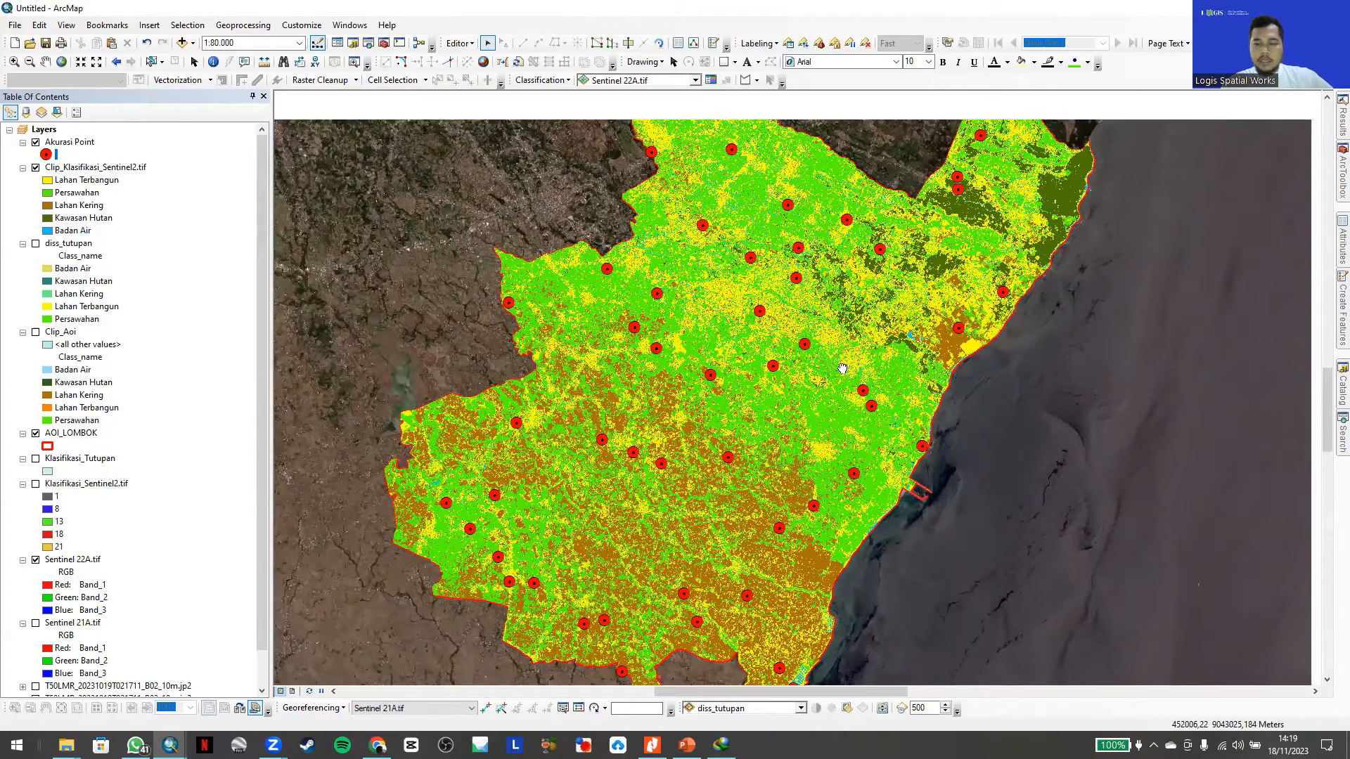
{"action": "left_click_drag", "start_coordinate": [817, 276], "coordinate": [778, 342]}
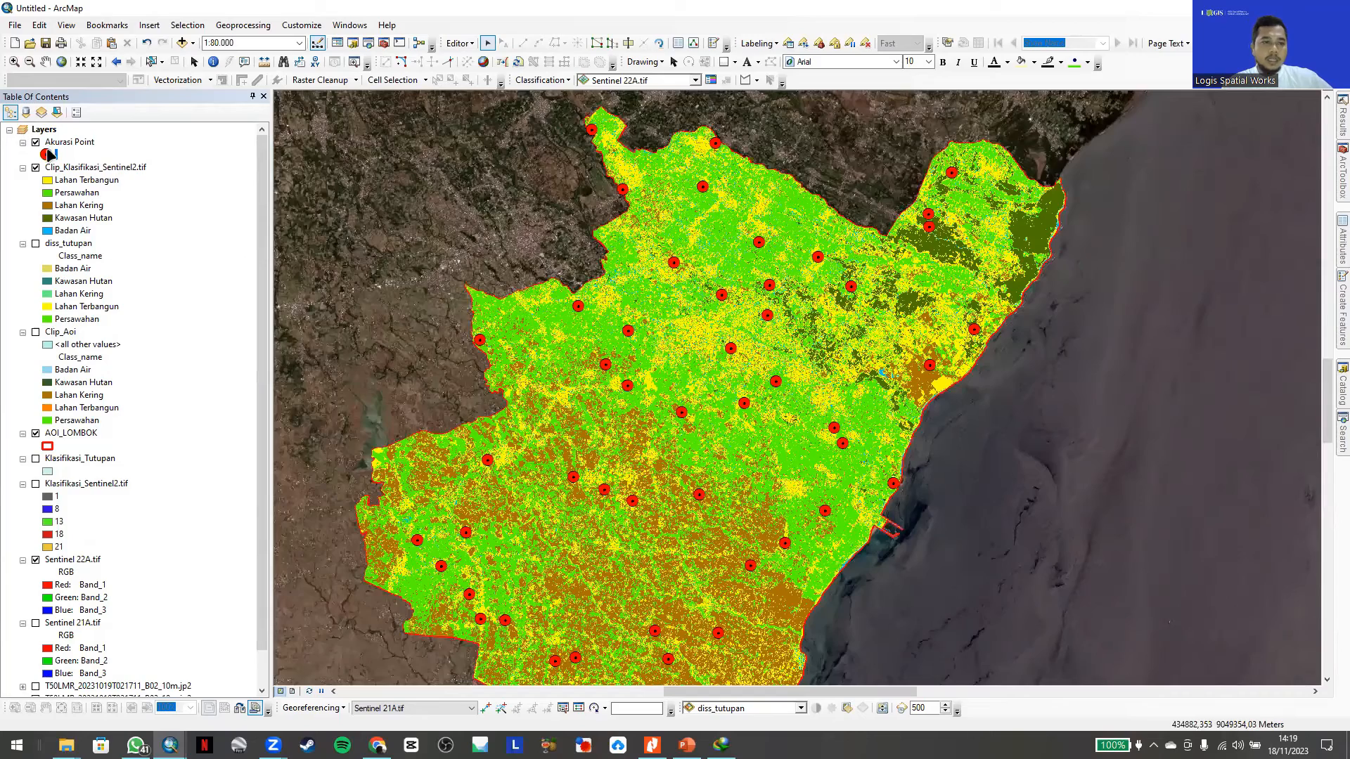
{"action": "right_click", "coordinate": [75, 140]}
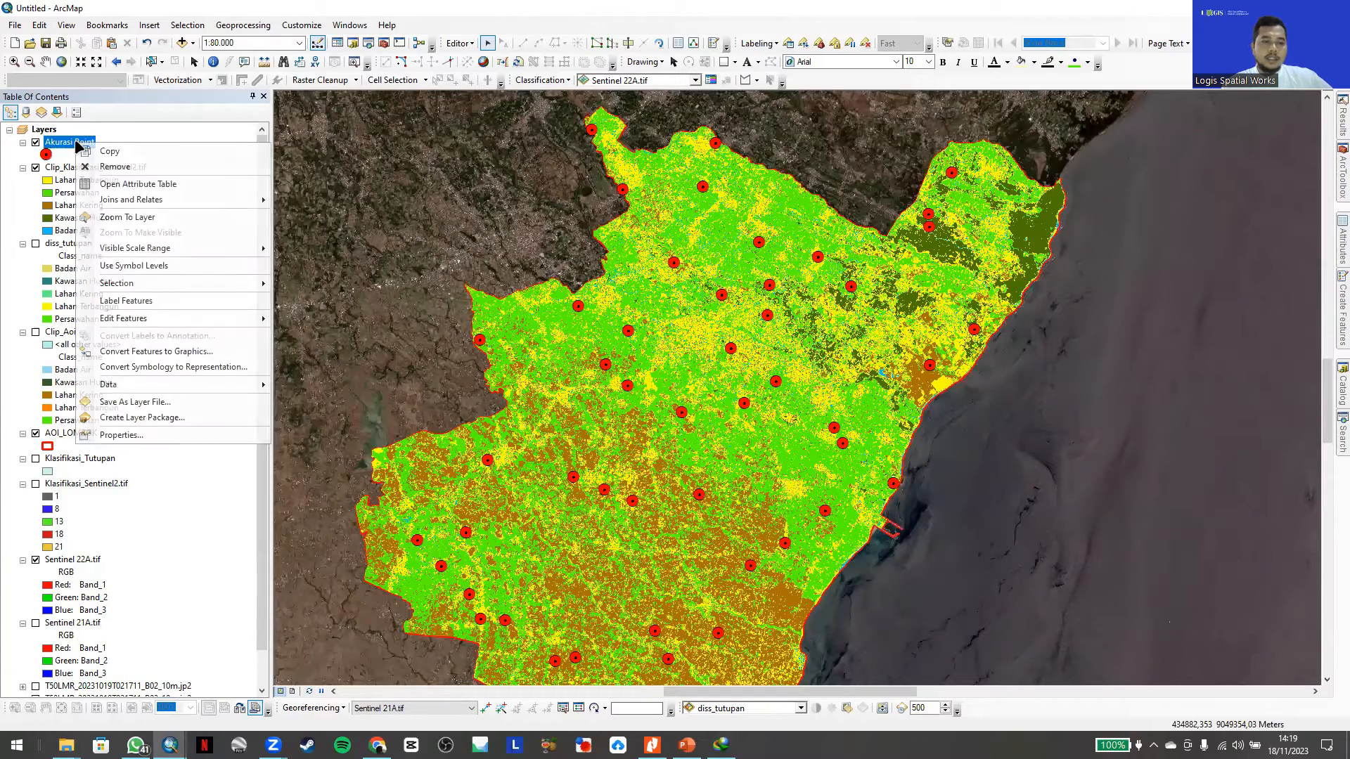
{"action": "left_click", "coordinate": [137, 183]}
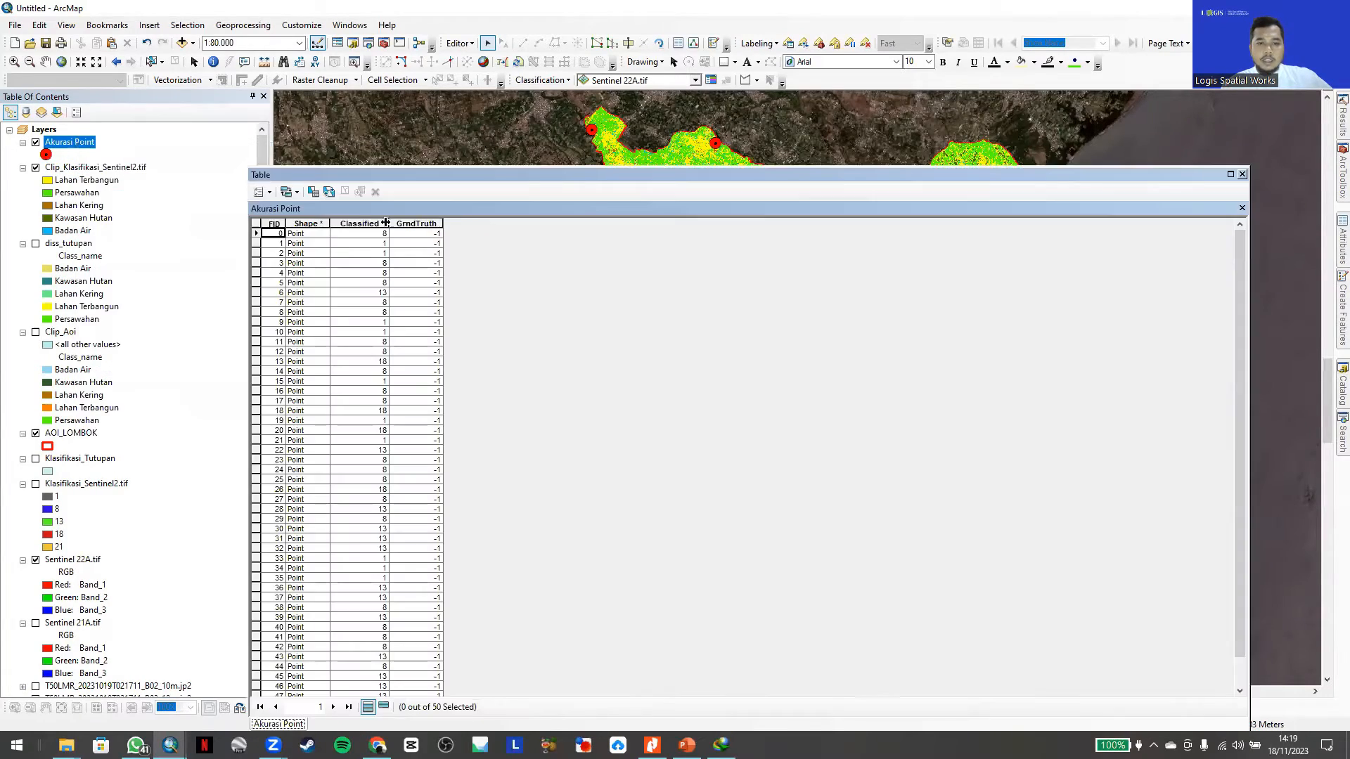
{"action": "double_click", "coordinate": [369, 224]}
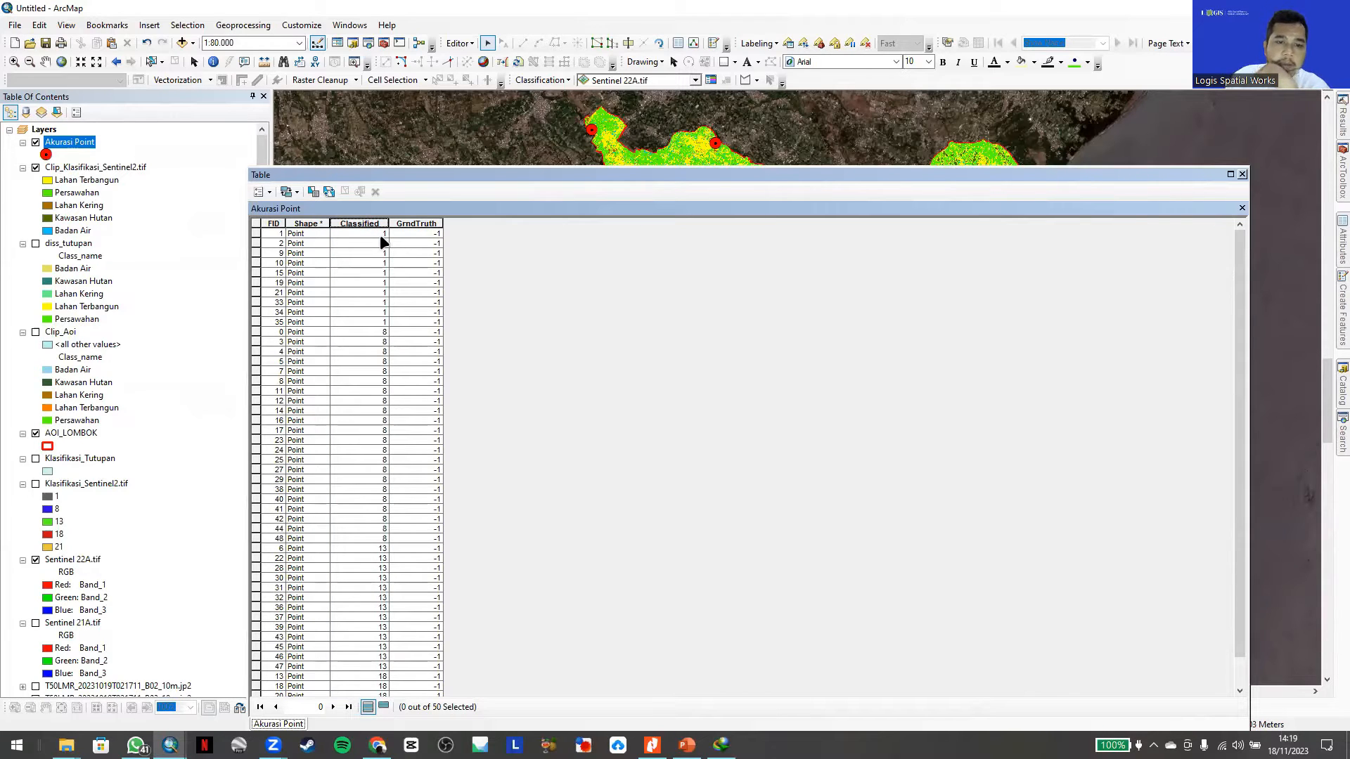
{"action": "left_click_drag", "start_coordinate": [467, 178], "coordinate": [505, 173]}
{"action": "left_click", "coordinate": [103, 168]}
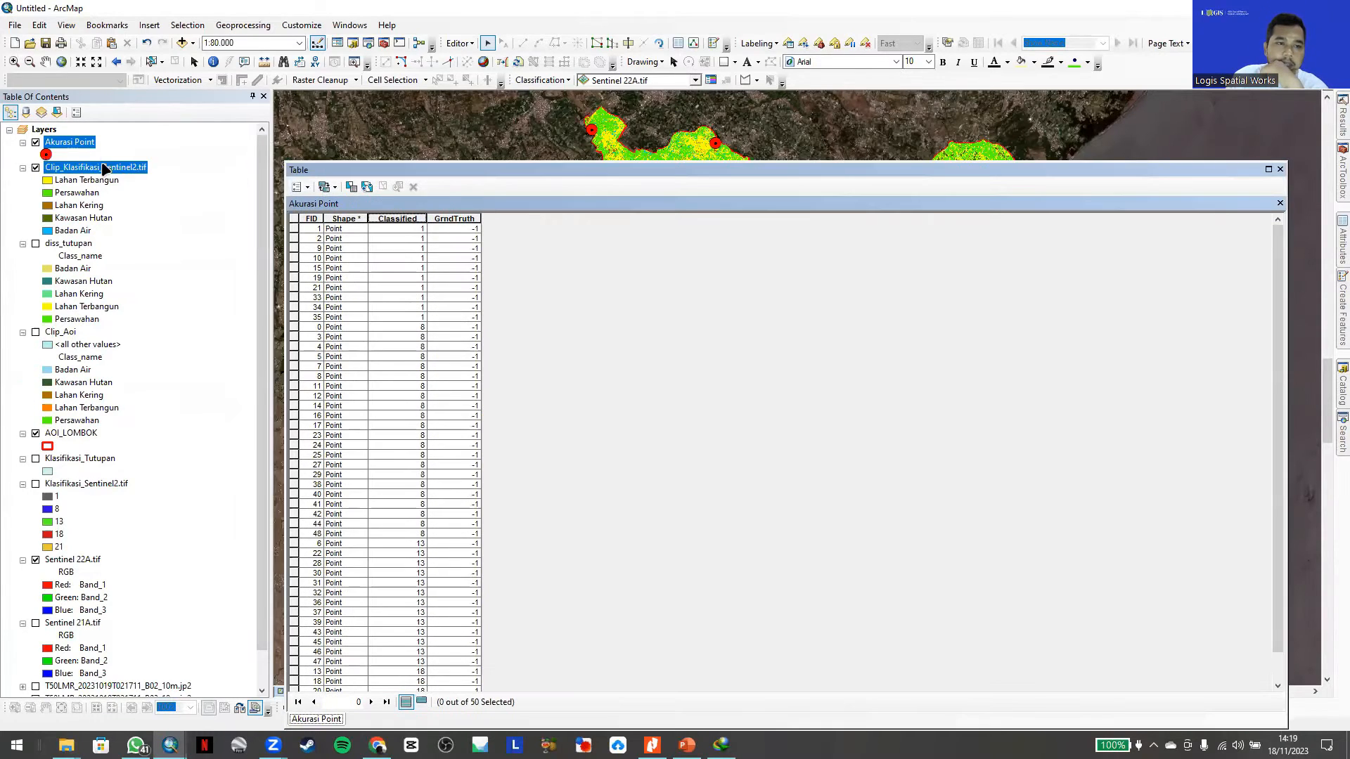
{"action": "right_click", "coordinate": [104, 167]}
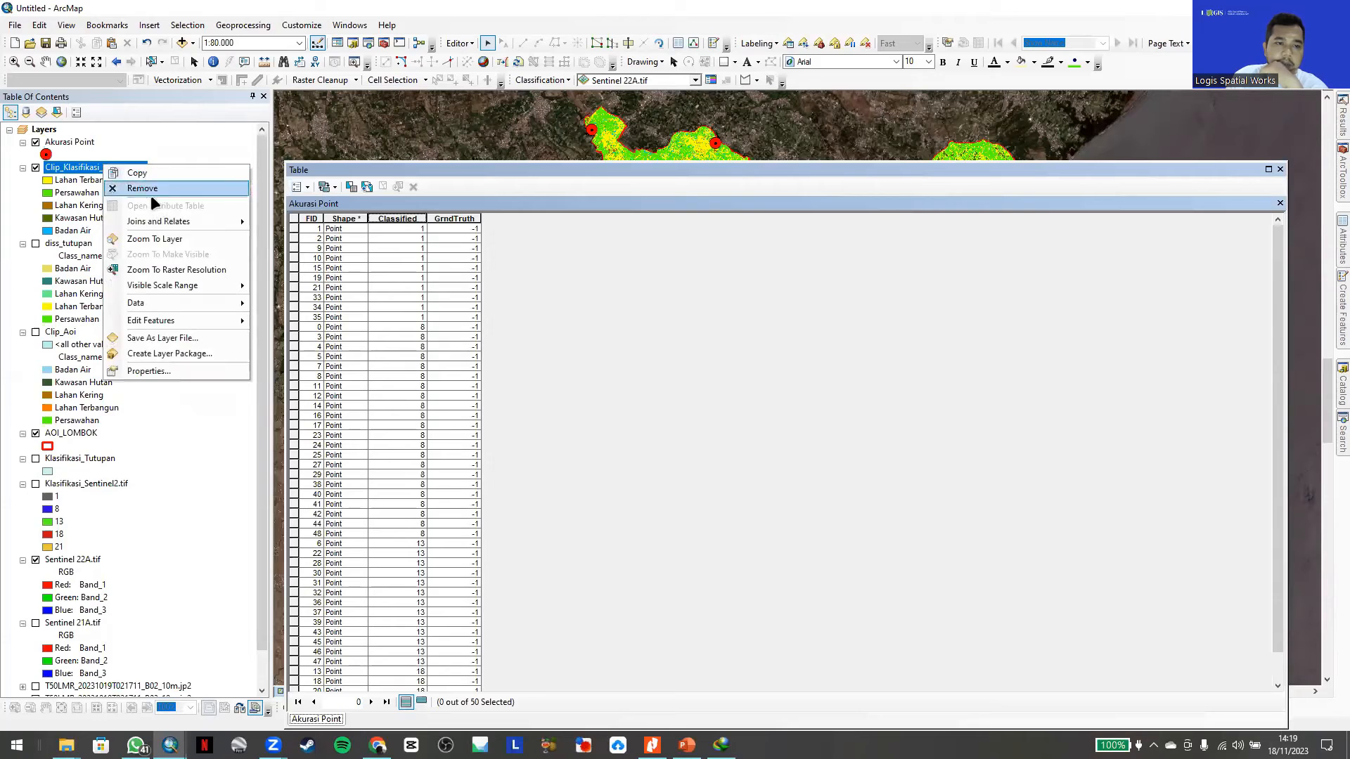
{"action": "left_click", "coordinate": [70, 193]}
{"action": "left_click_drag", "start_coordinate": [342, 169], "coordinate": [768, 154]}
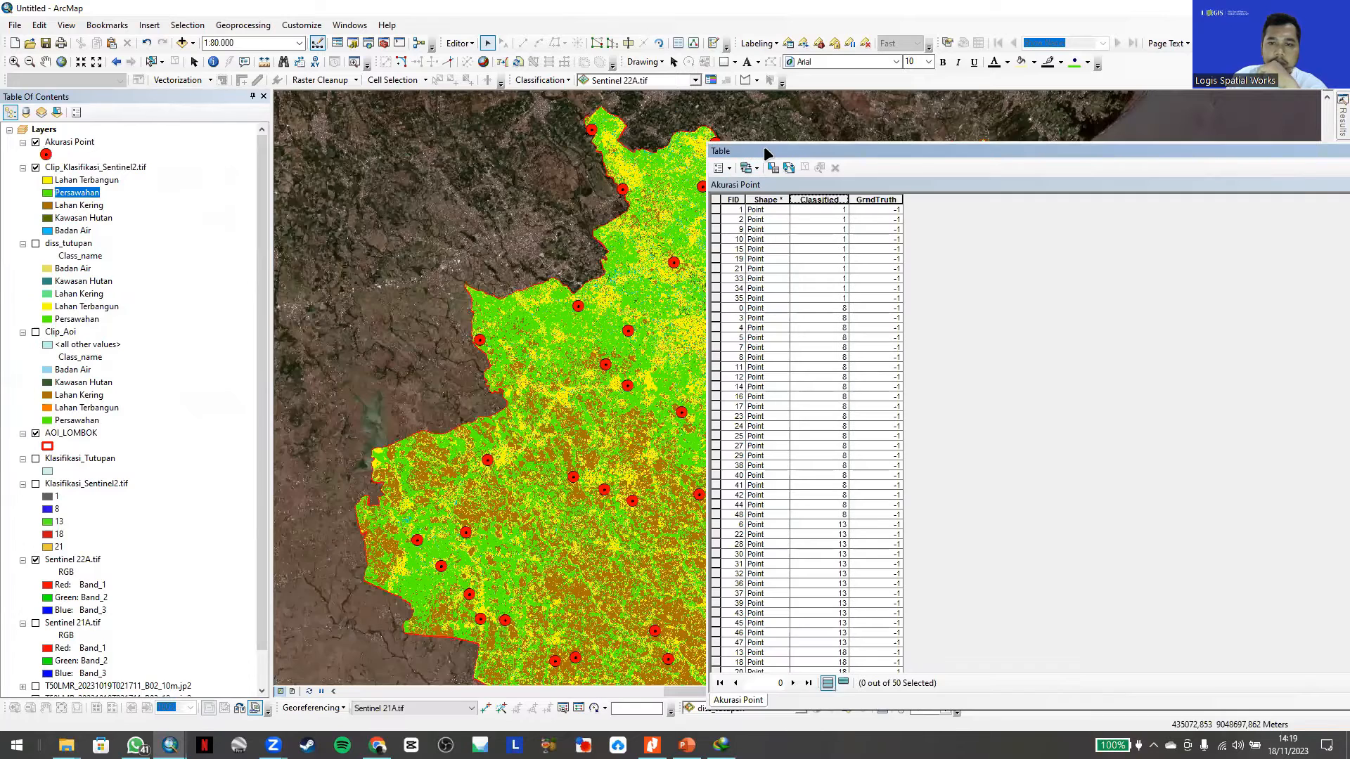
{"action": "left_click", "coordinate": [711, 80]}
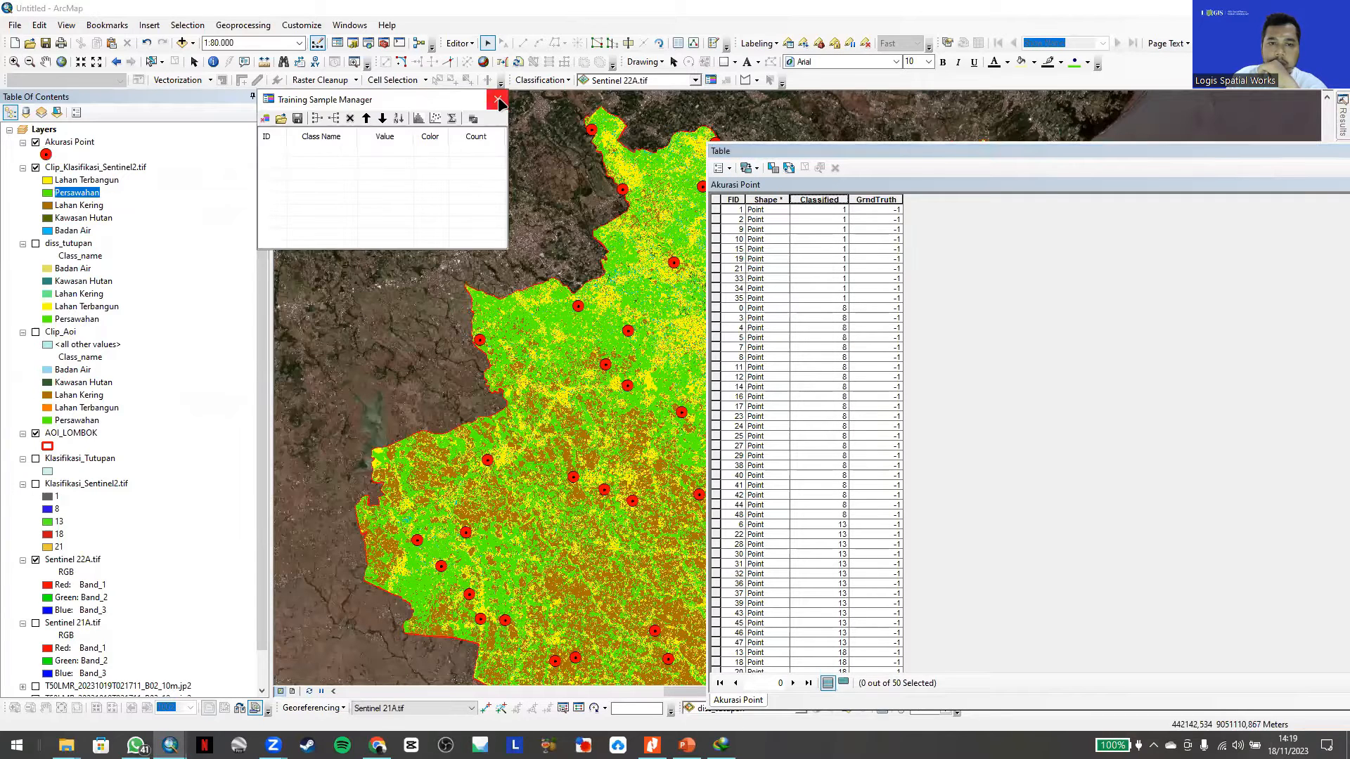
{"action": "left_click", "coordinate": [282, 119]}
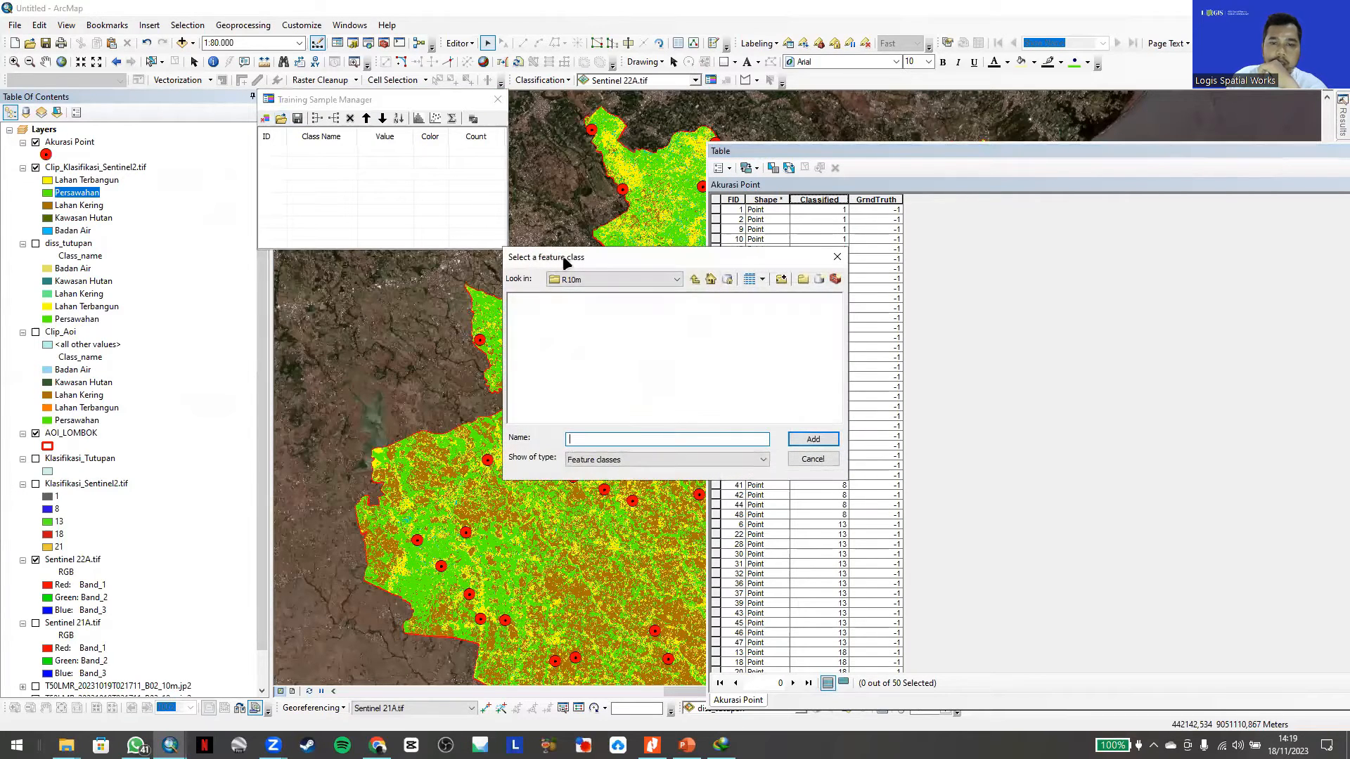
{"action": "left_click", "coordinate": [645, 277]}
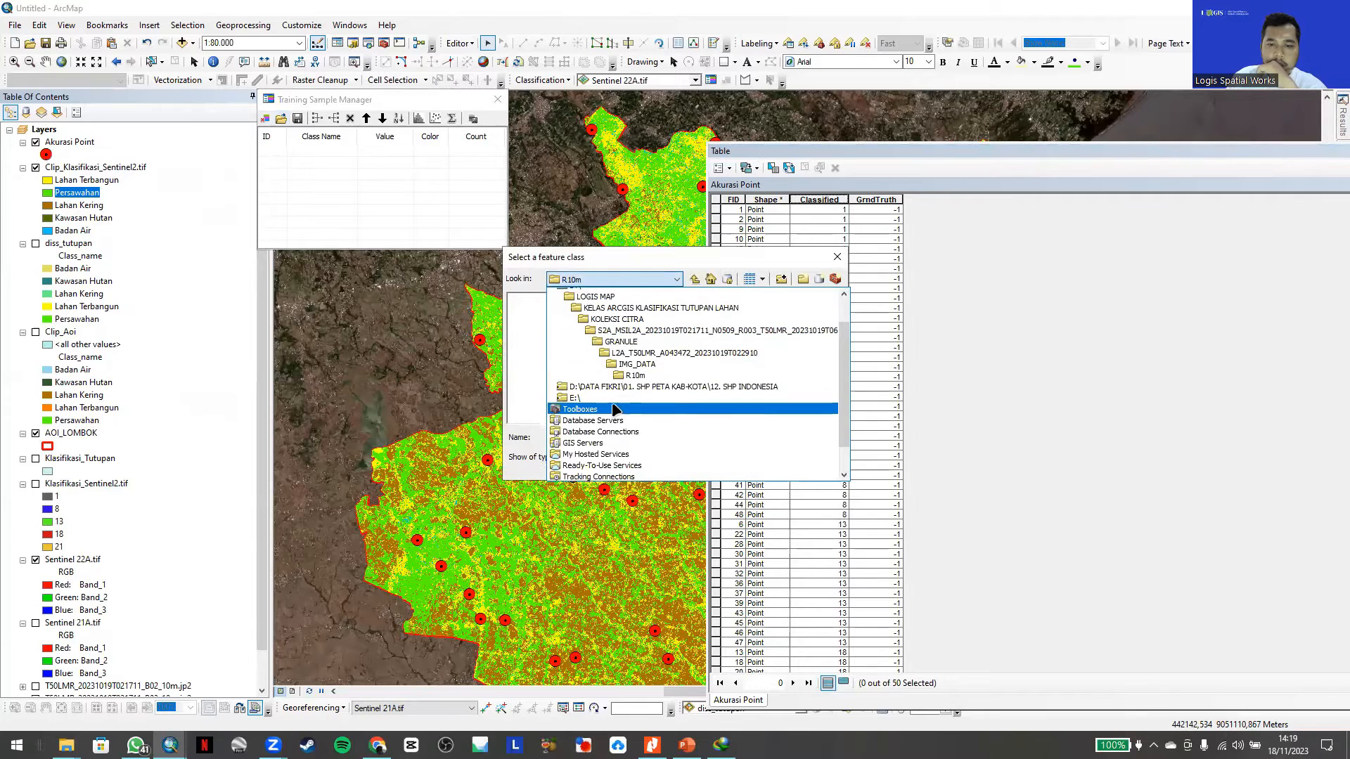
{"action": "scroll", "coordinate": [606, 343], "scroll_direction": "up", "scroll_amount": 2}
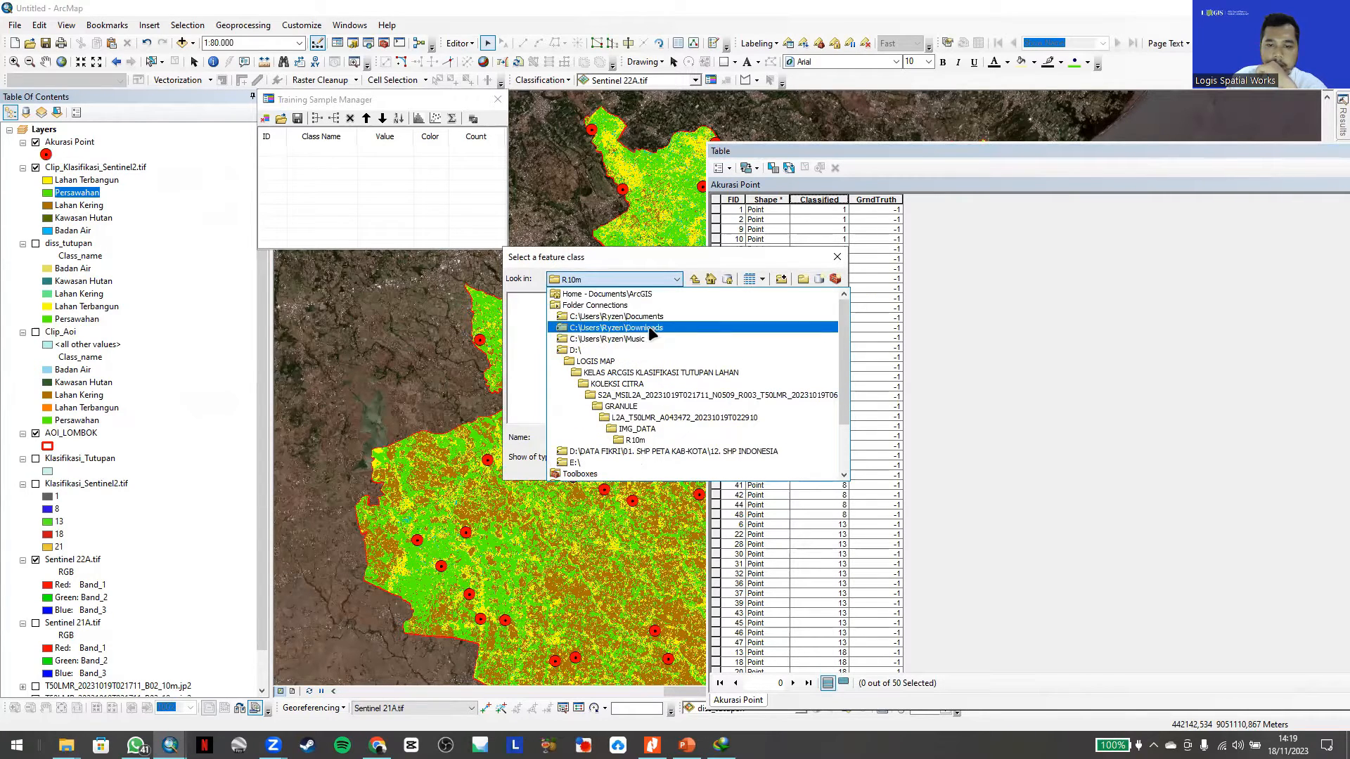
{"action": "left_click", "coordinate": [617, 316]}
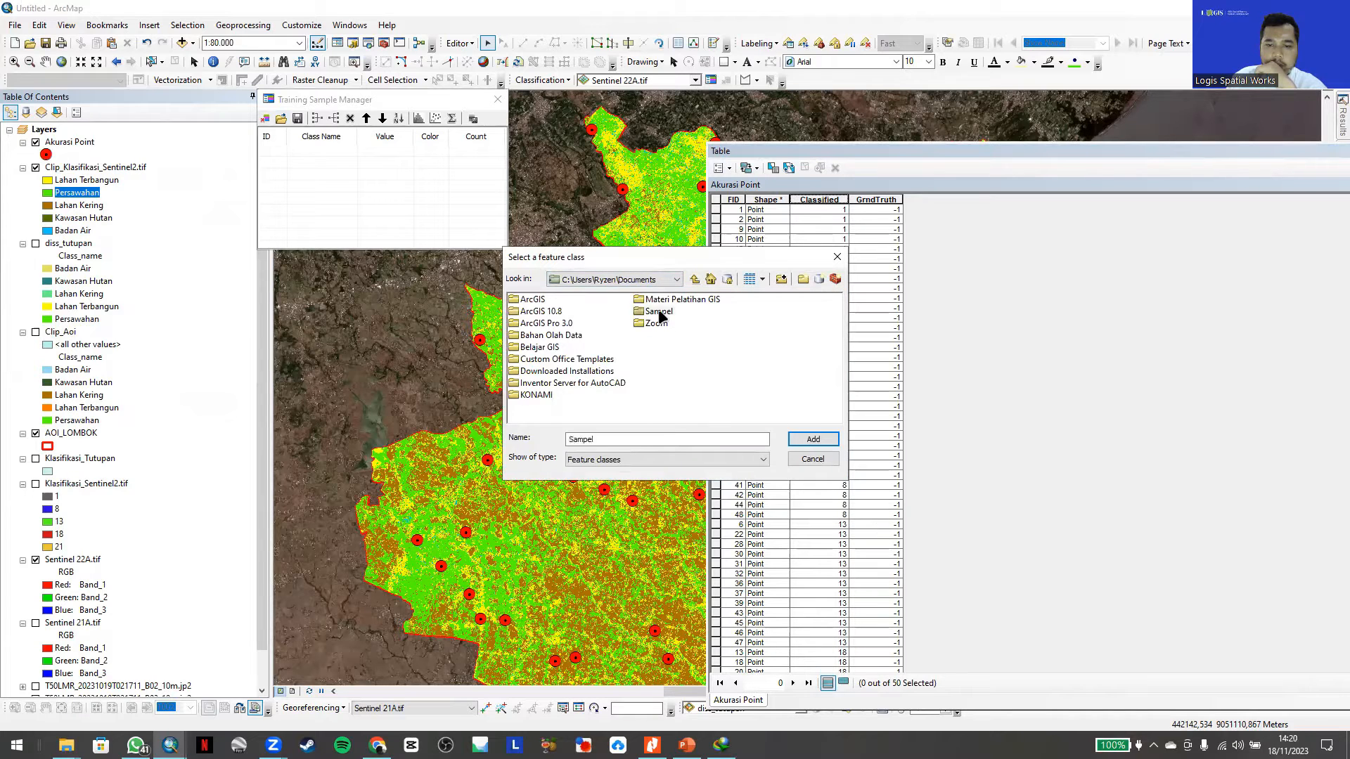
{"action": "double_click", "coordinate": [658, 312]}
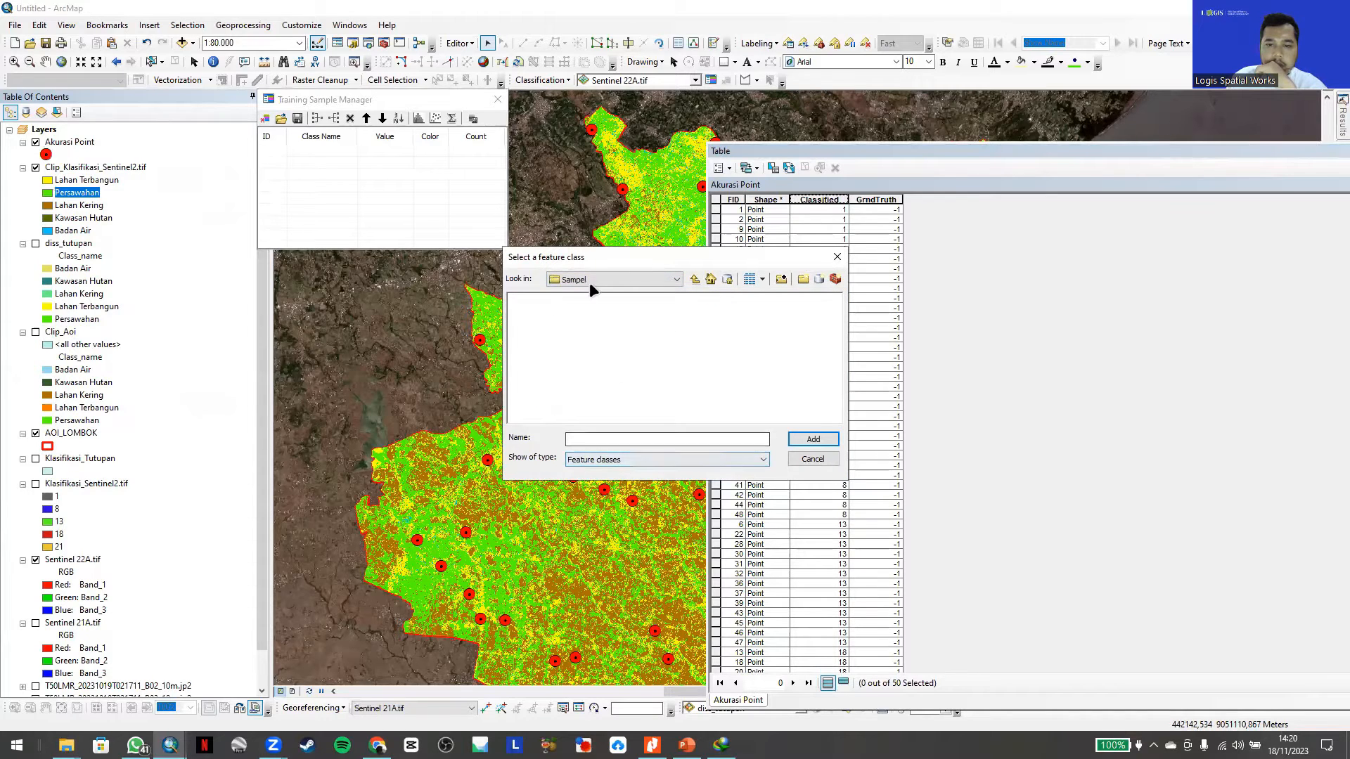
{"action": "left_click", "coordinate": [695, 279]}
{"action": "left_click", "coordinate": [658, 312]}
{"action": "left_click", "coordinate": [813, 439]}
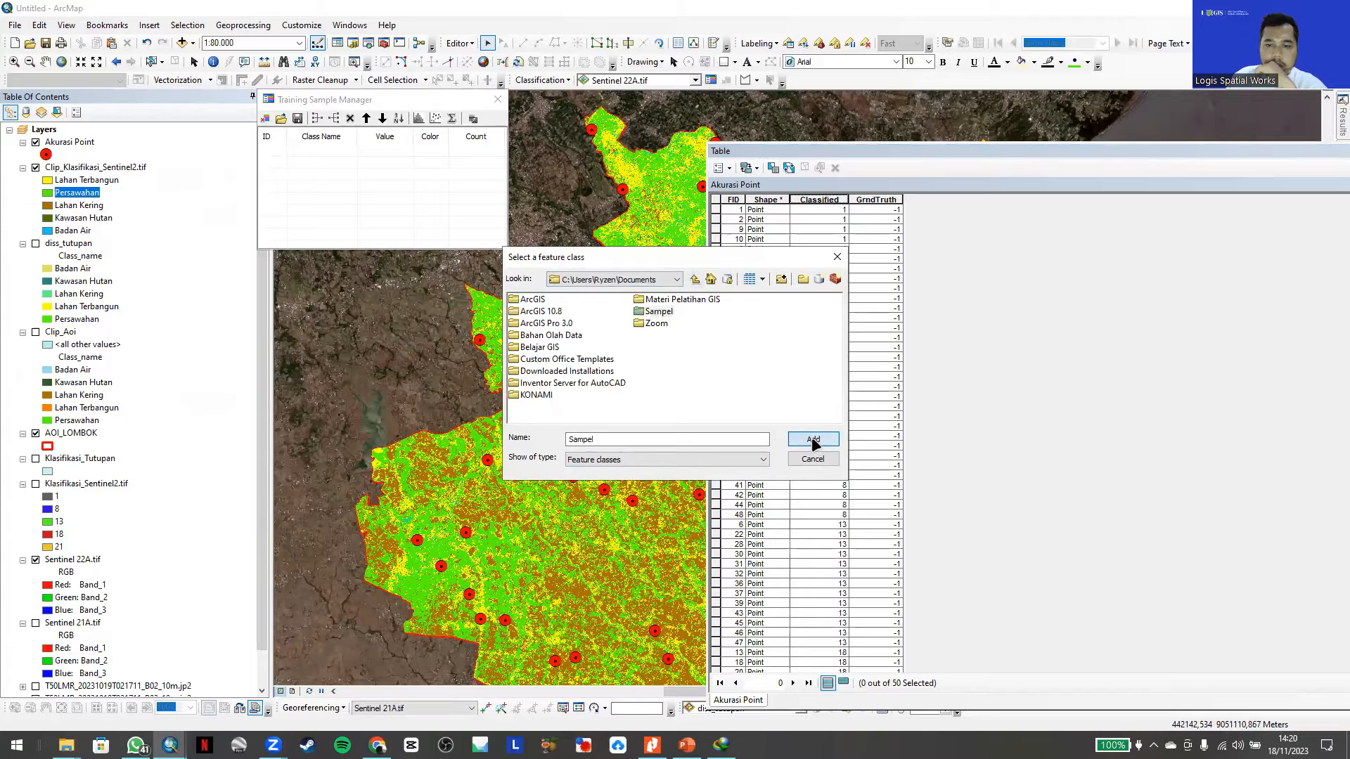
{"action": "left_click", "coordinate": [700, 459]}
{"action": "left_click", "coordinate": [832, 255]}
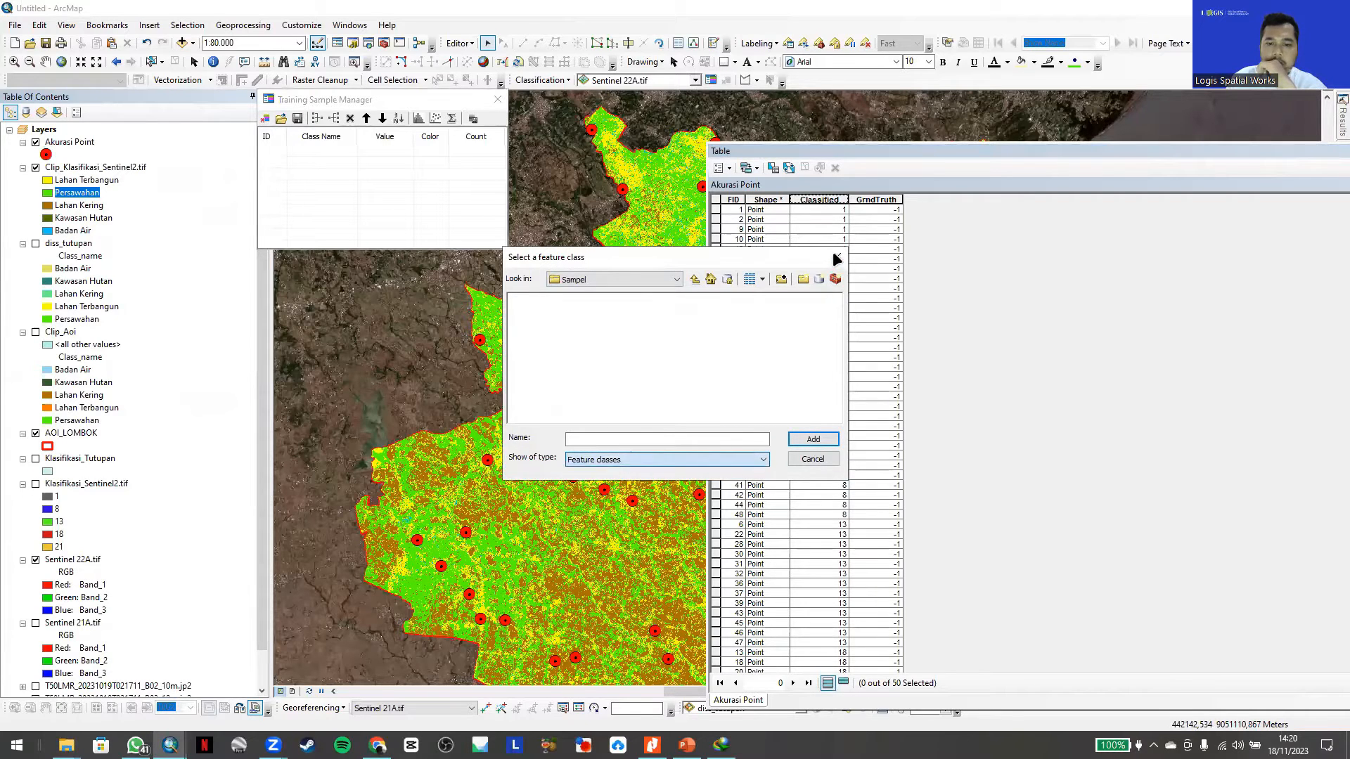
{"action": "left_click", "coordinate": [834, 256]}
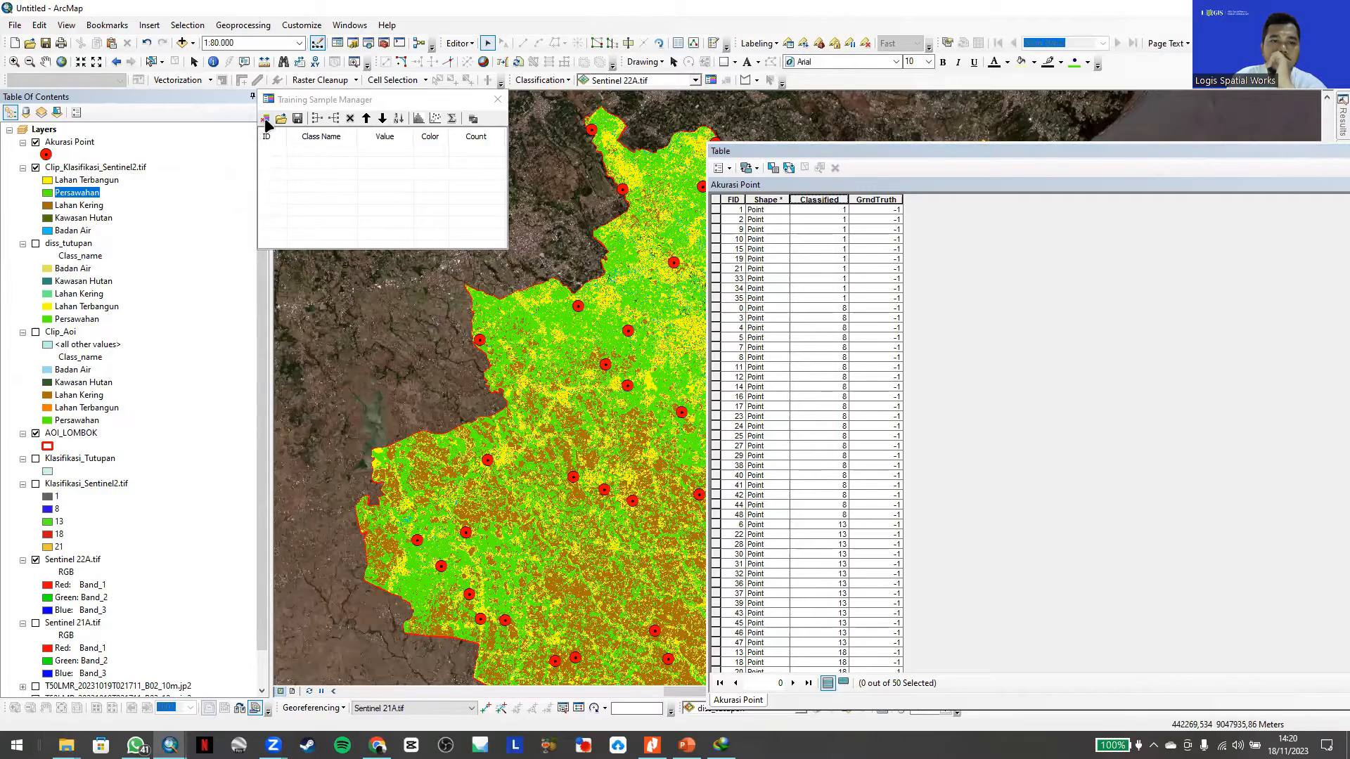
{"action": "left_click", "coordinate": [505, 102]}
- Identify the pixel values of the green Persawahan and brown Lahan Kering areas in the classified raster on the map
{"action": "left_click_drag", "start_coordinate": [869, 153], "coordinate": [612, 295]}
{"action": "scroll", "coordinate": [612, 296], "scroll_direction": "down", "scroll_amount": 5}
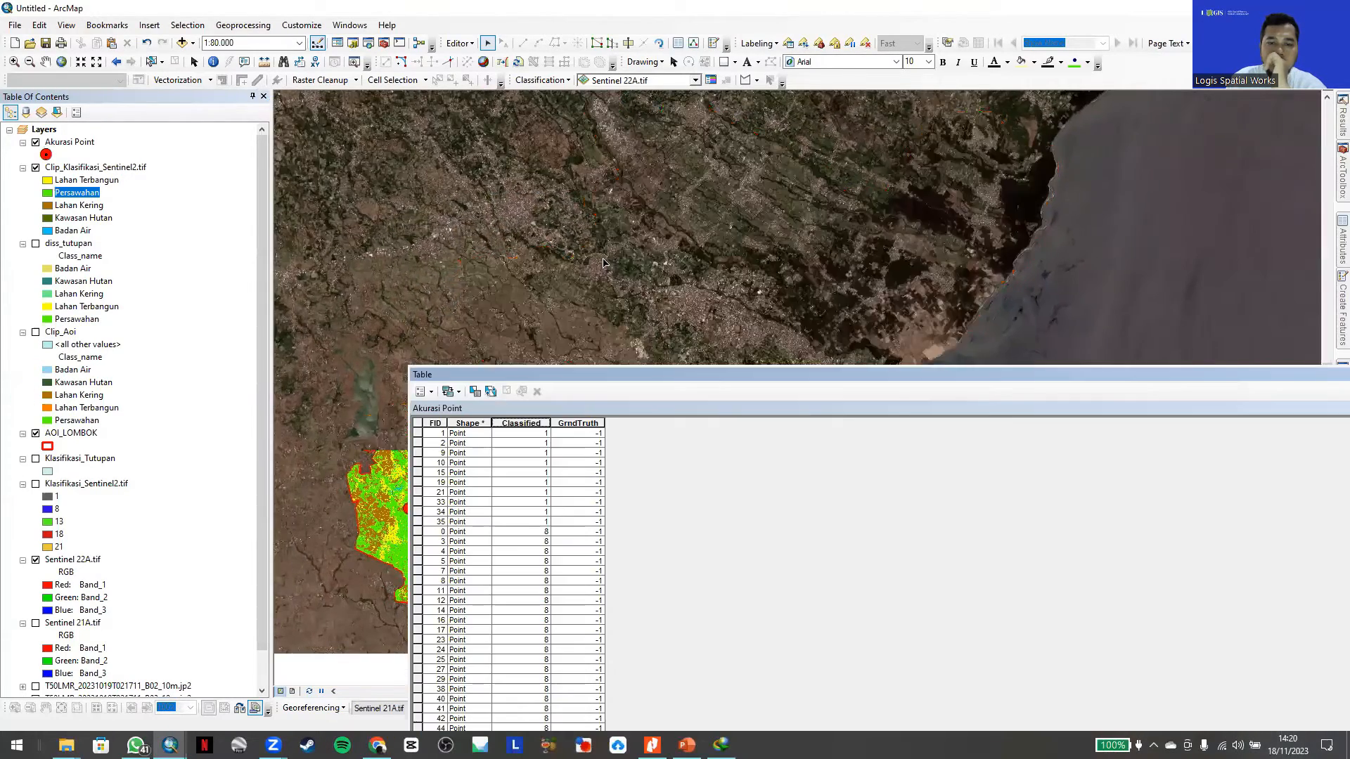
{"action": "left_click", "coordinate": [213, 61]}
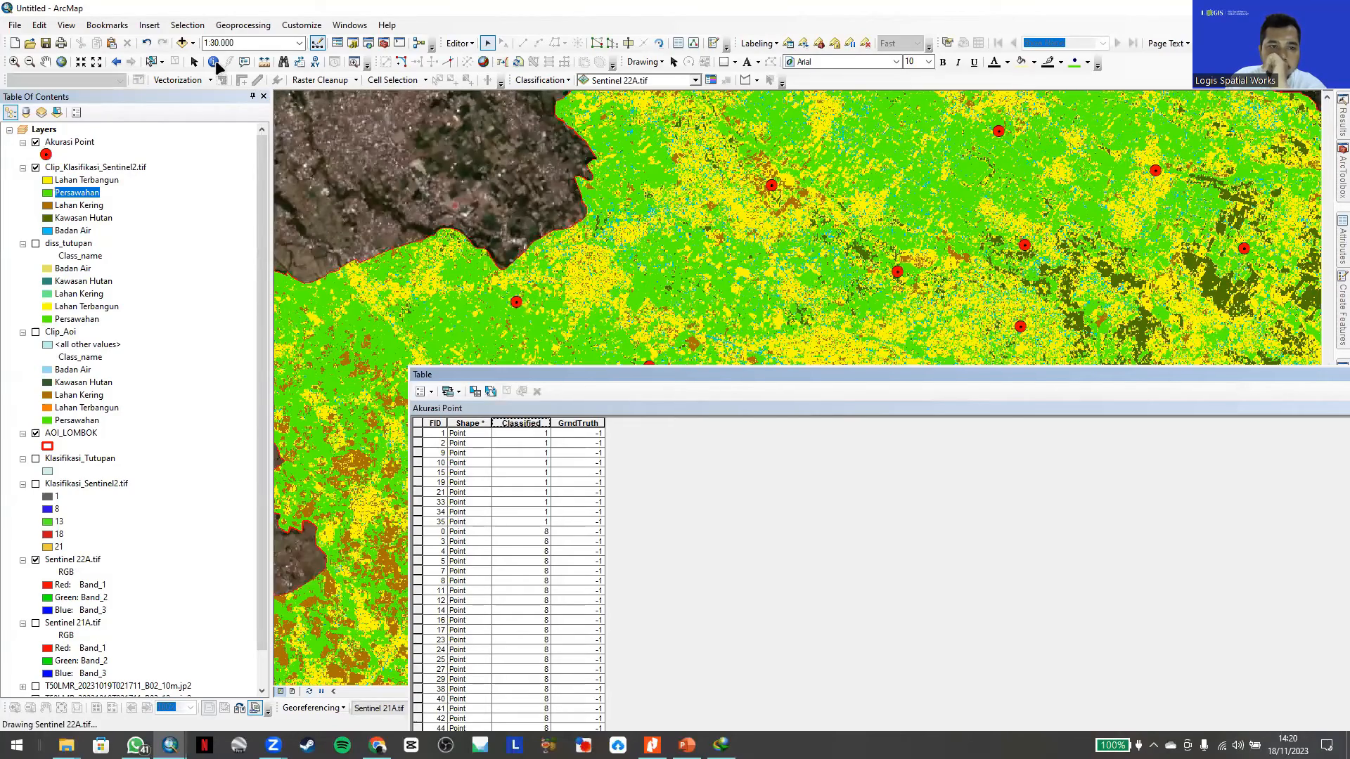
{"action": "left_click", "coordinate": [611, 253]}
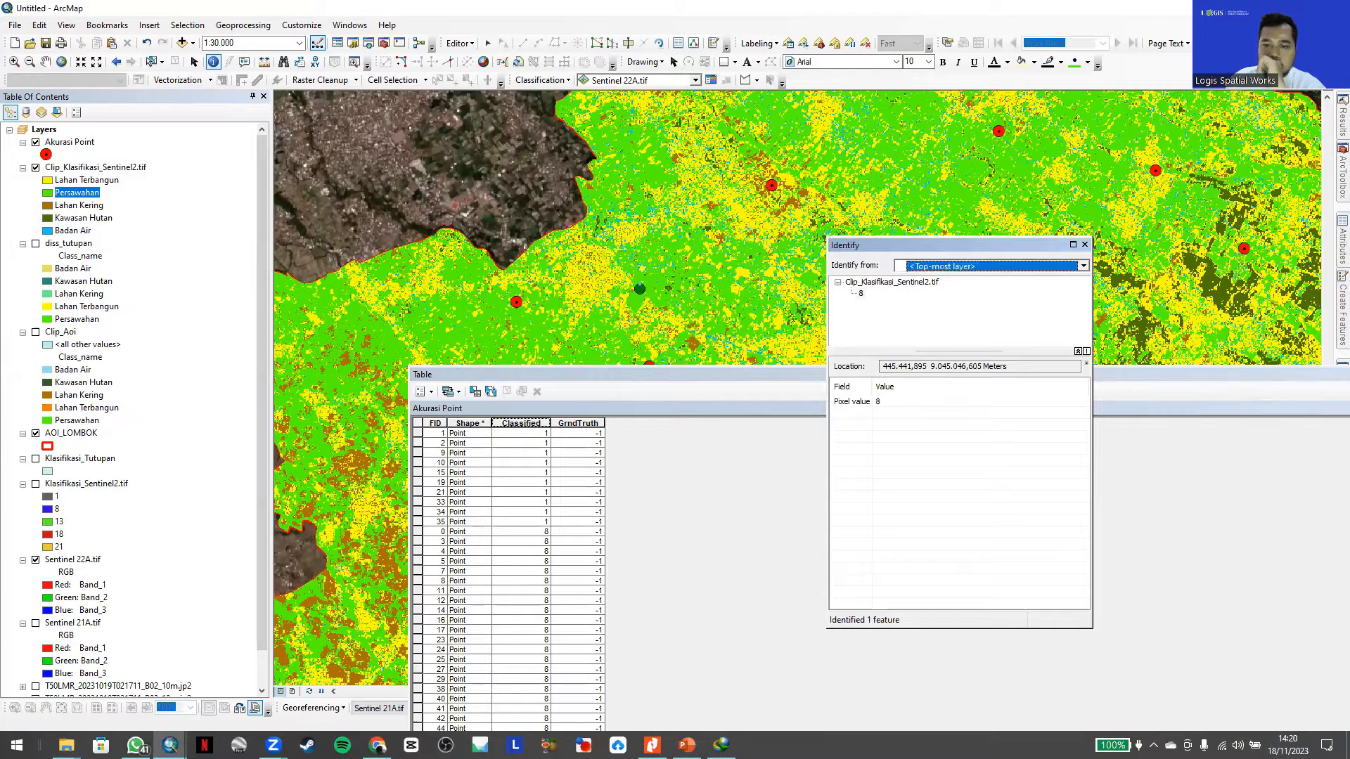
{"action": "left_click", "coordinate": [649, 285]}
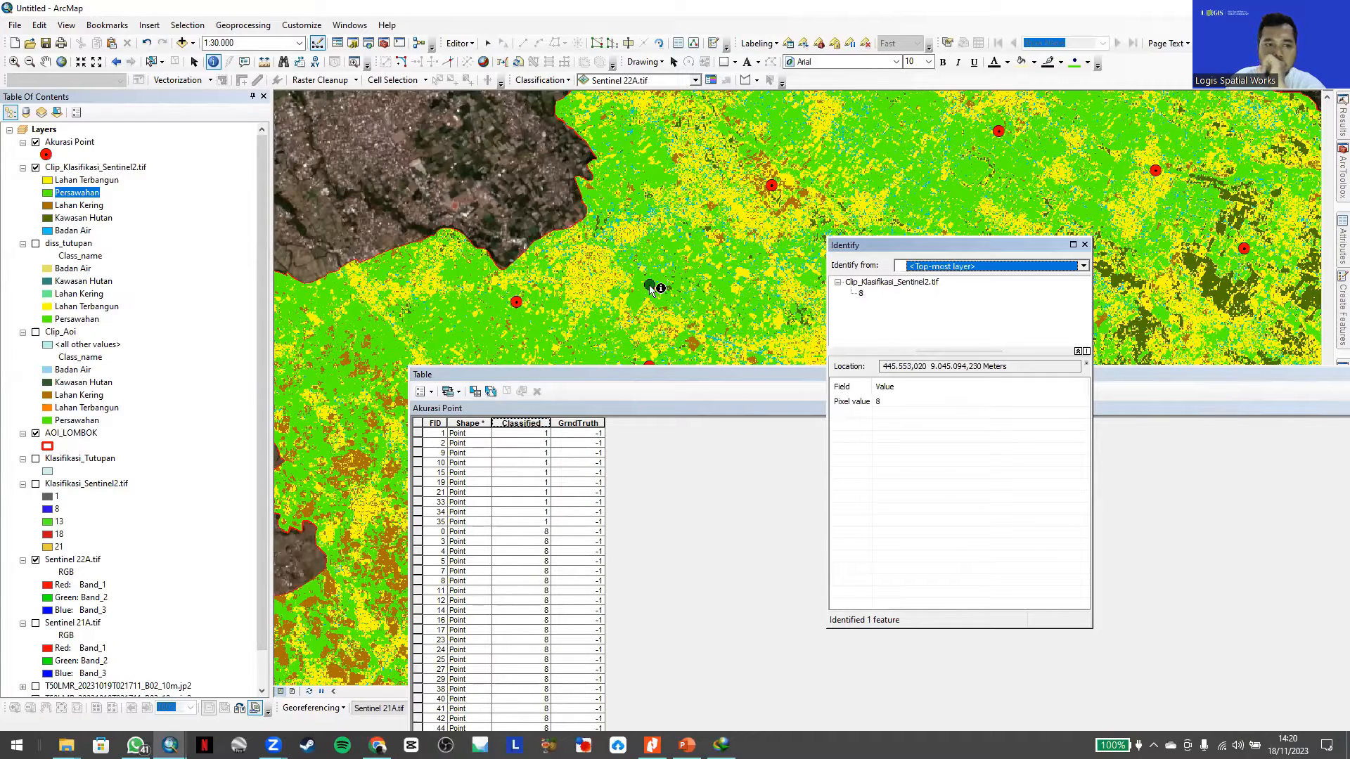
{"action": "scroll", "coordinate": [545, 520], "scroll_direction": "down", "scroll_amount": 1}
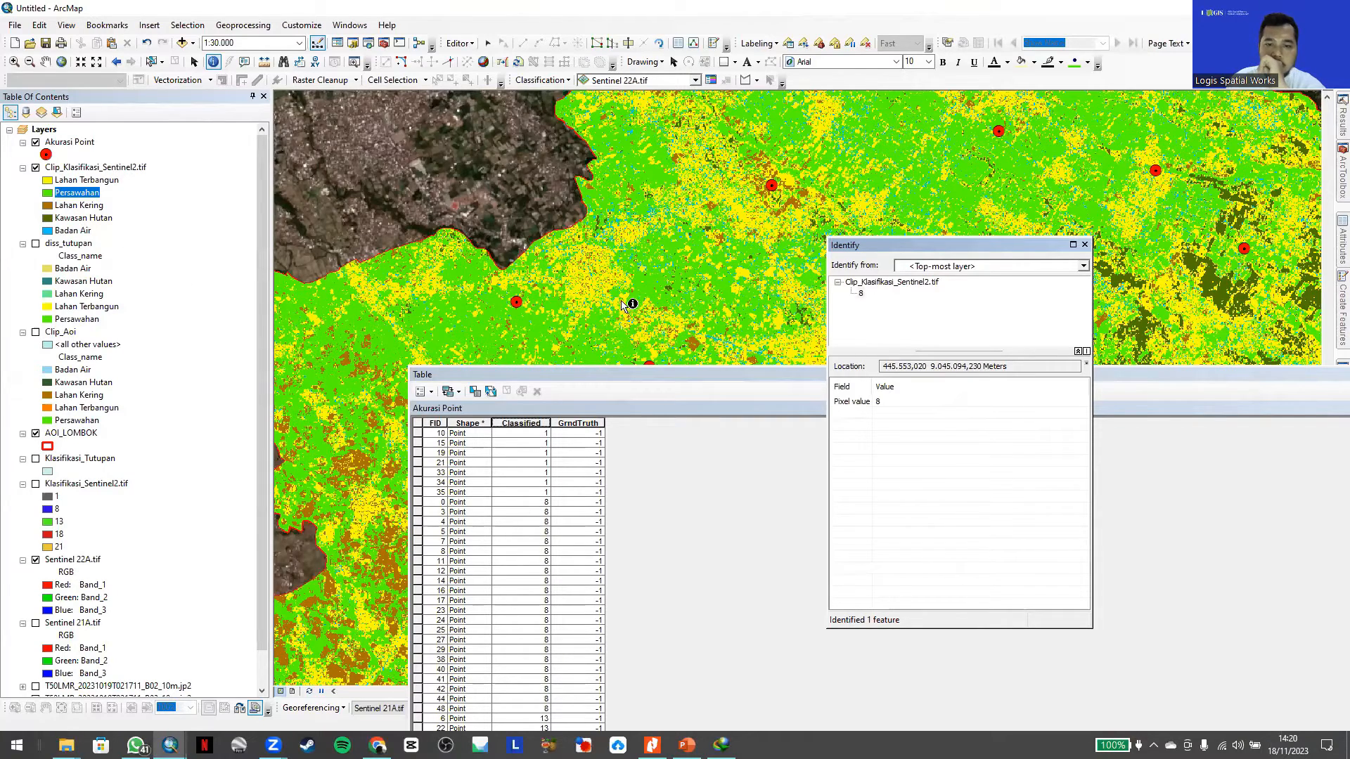
{"action": "left_click_drag", "start_coordinate": [630, 306], "coordinate": [650, 217]}
{"action": "left_click_drag", "start_coordinate": [543, 337], "coordinate": [556, 296]}
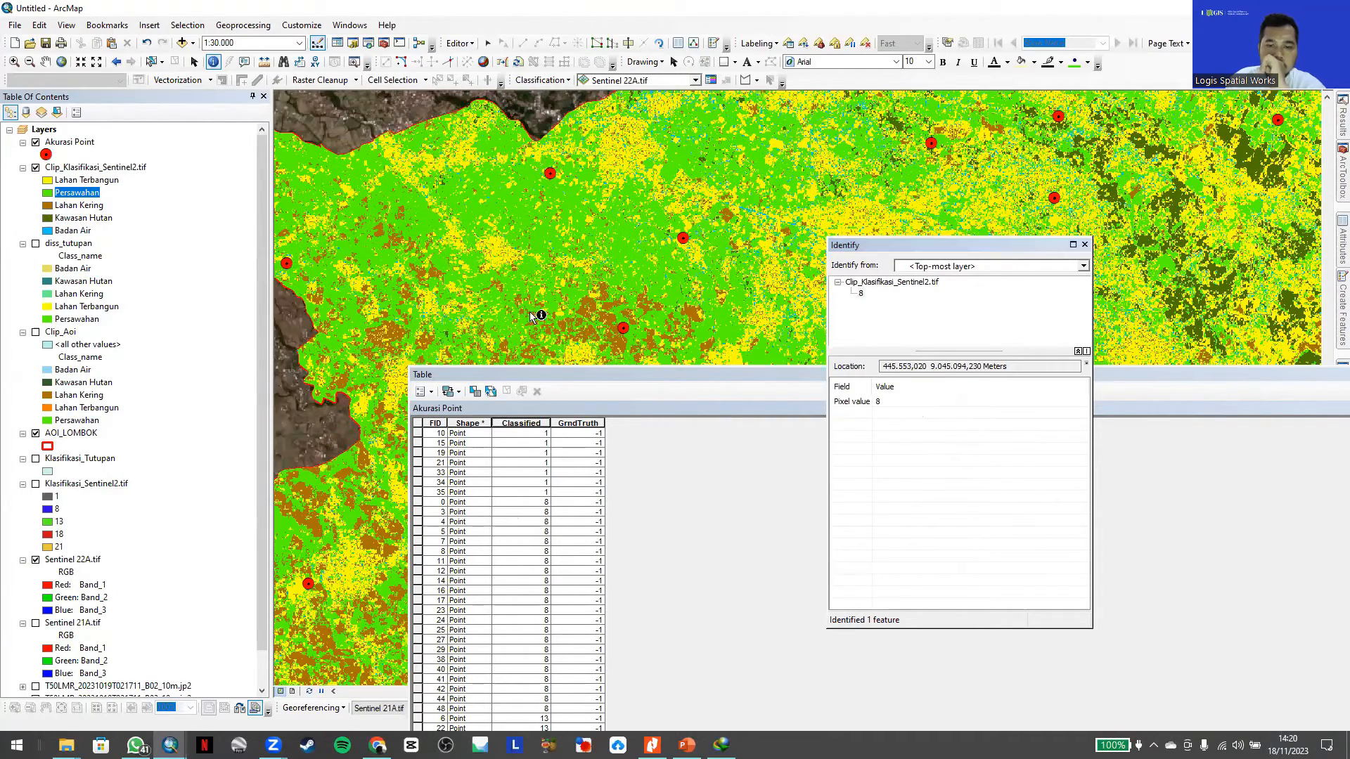
{"action": "left_click", "coordinate": [594, 307]}
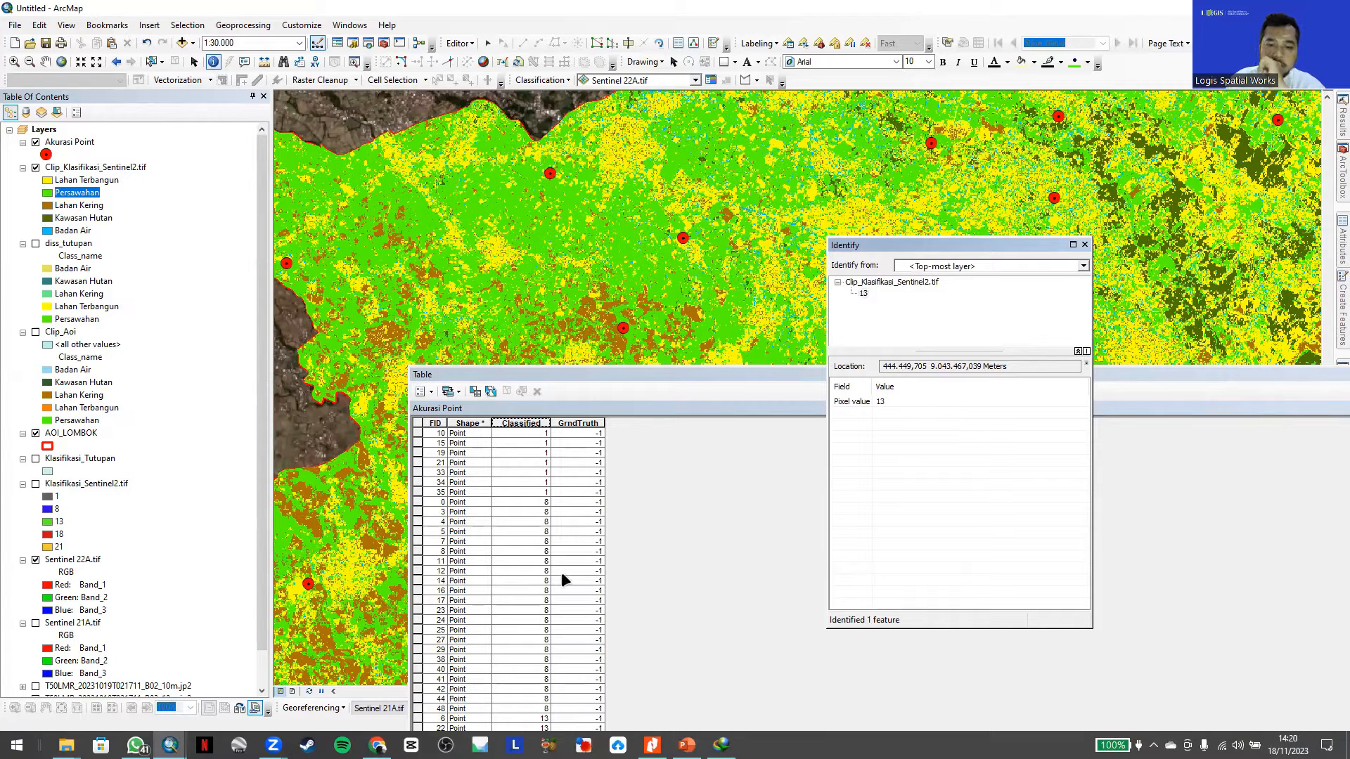
- Select the first record classified as 13 (FID 6) in the Akurasi Point table and look through the Classified column
{"action": "left_click_drag", "start_coordinate": [572, 364], "coordinate": [573, 248]}
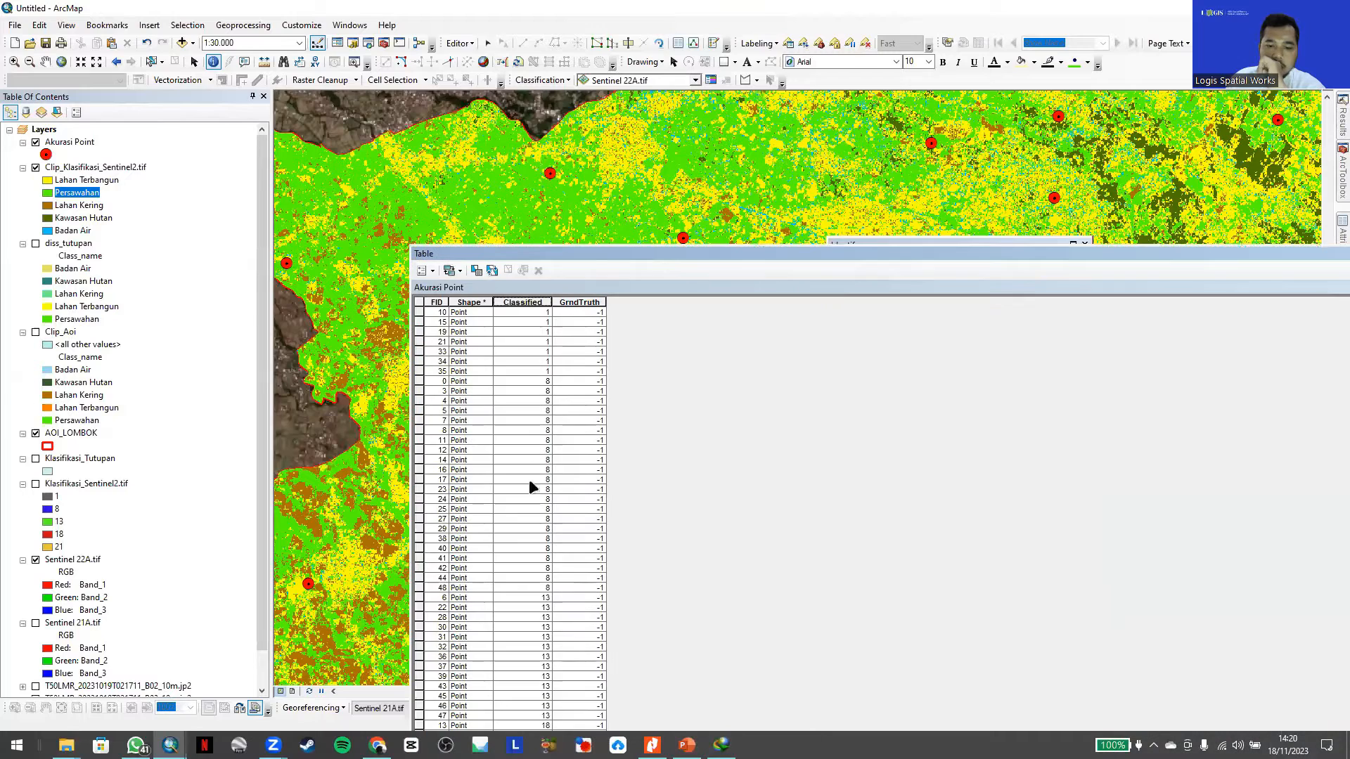
{"action": "left_click", "coordinate": [418, 598]}
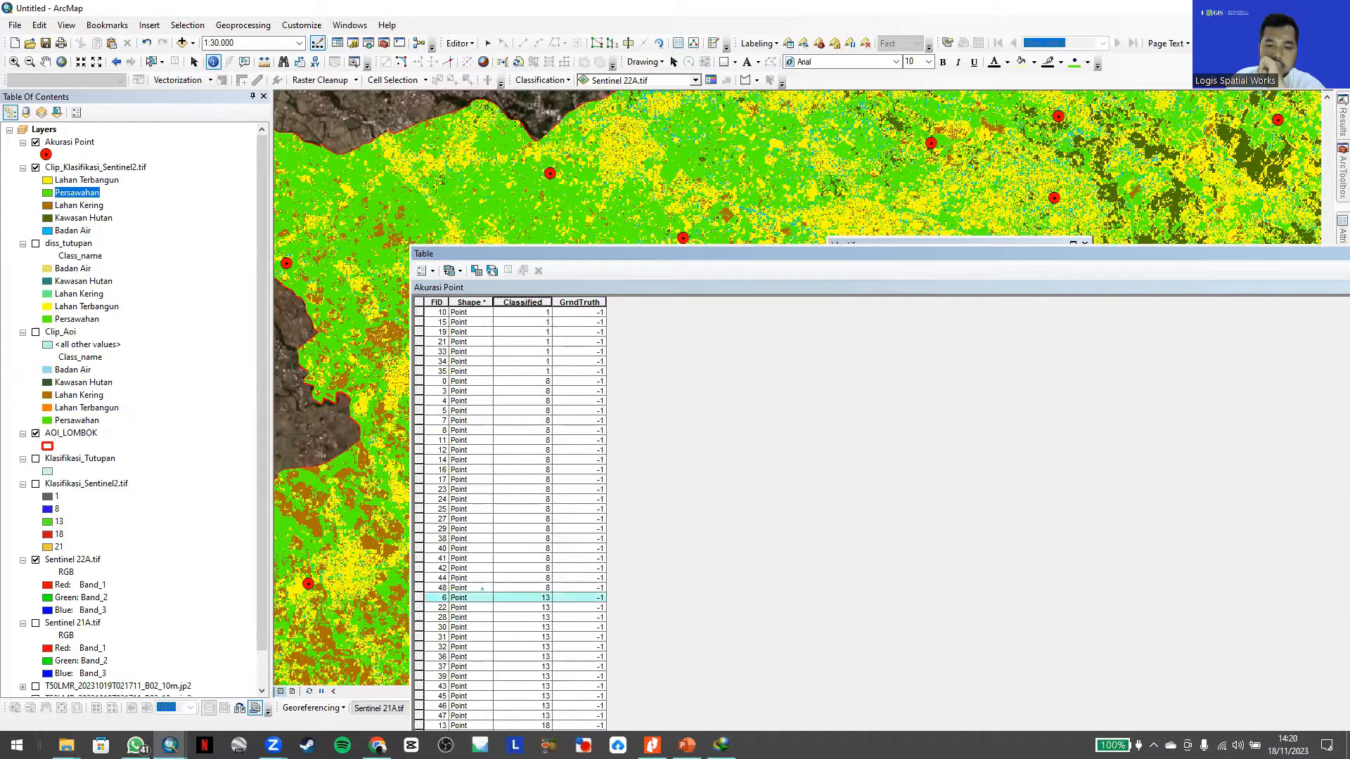
{"action": "left_click_drag", "start_coordinate": [702, 251], "coordinate": [597, 138]}
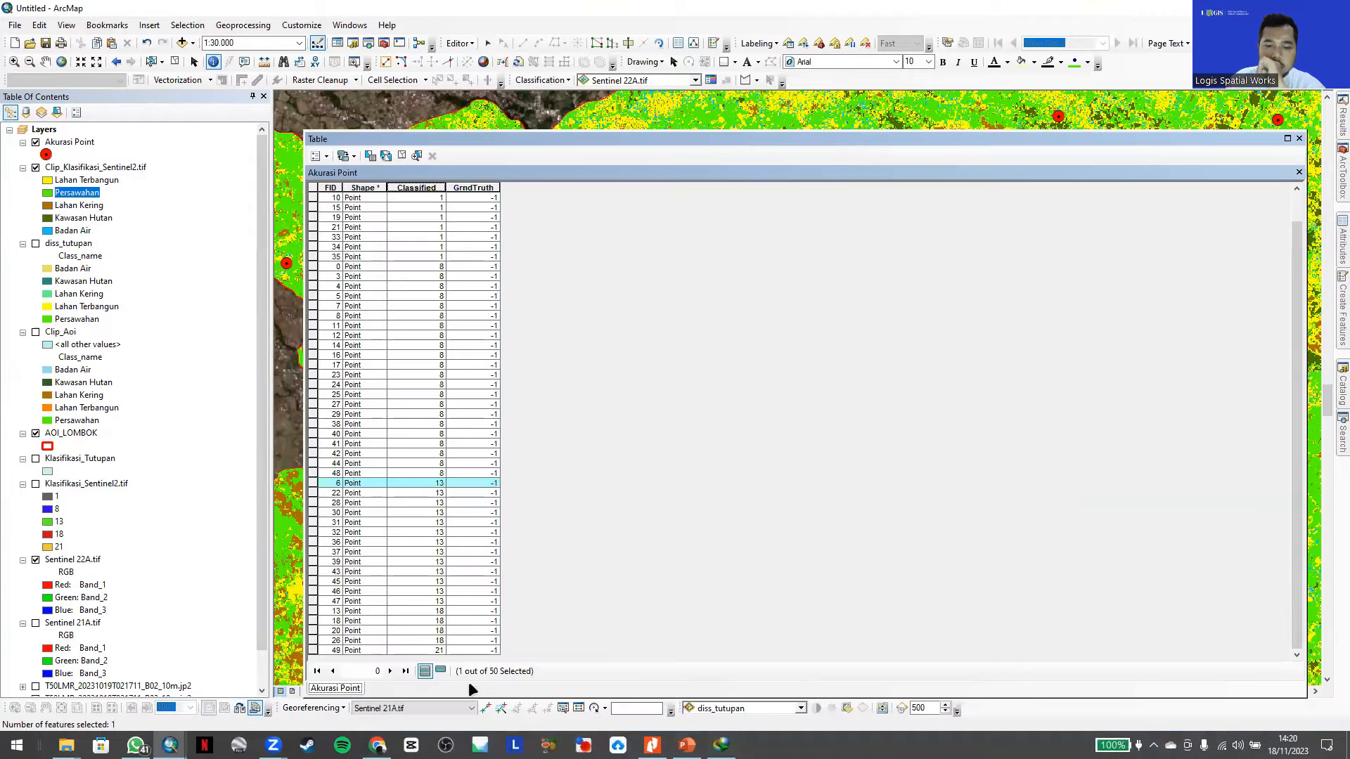
{"action": "left_click_drag", "start_coordinate": [872, 139], "coordinate": [879, 173]}
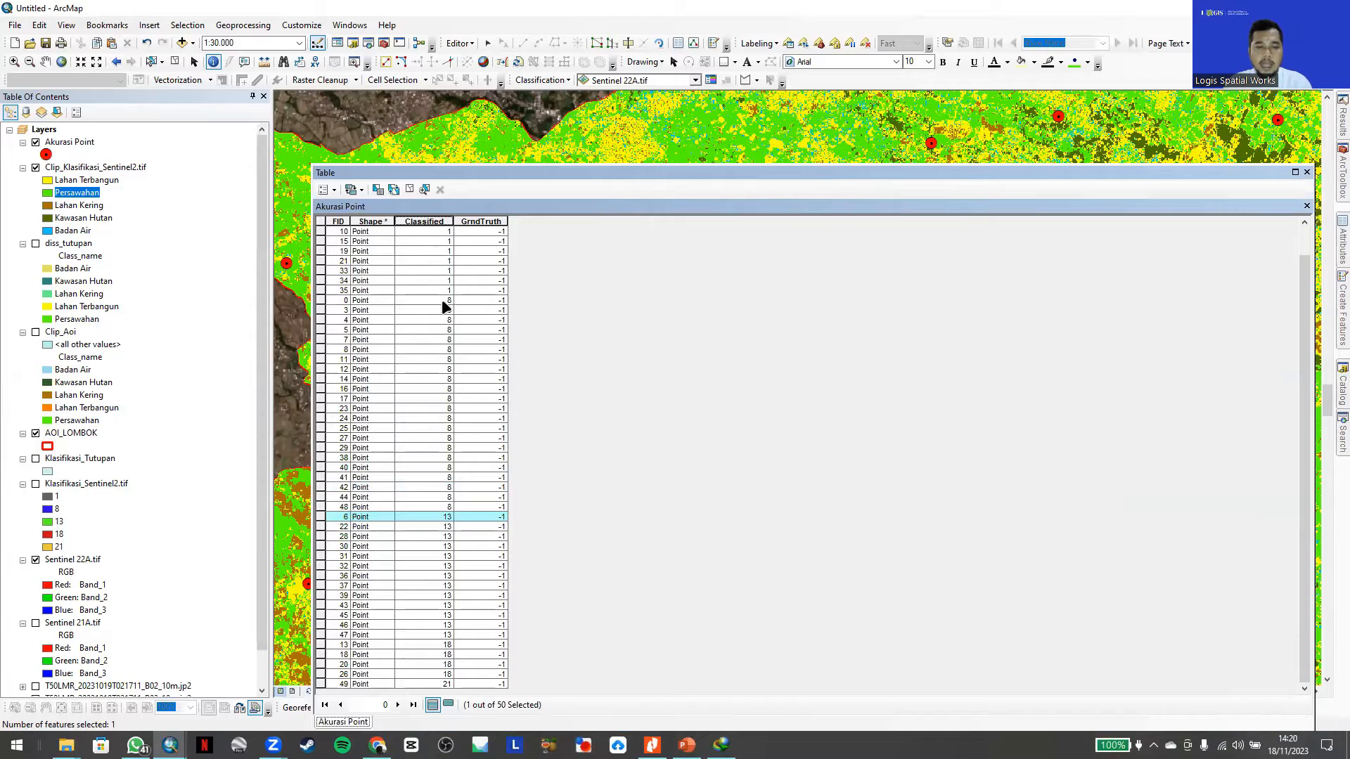
{"action": "scroll", "coordinate": [443, 301], "scroll_direction": "up", "scroll_amount": 1}
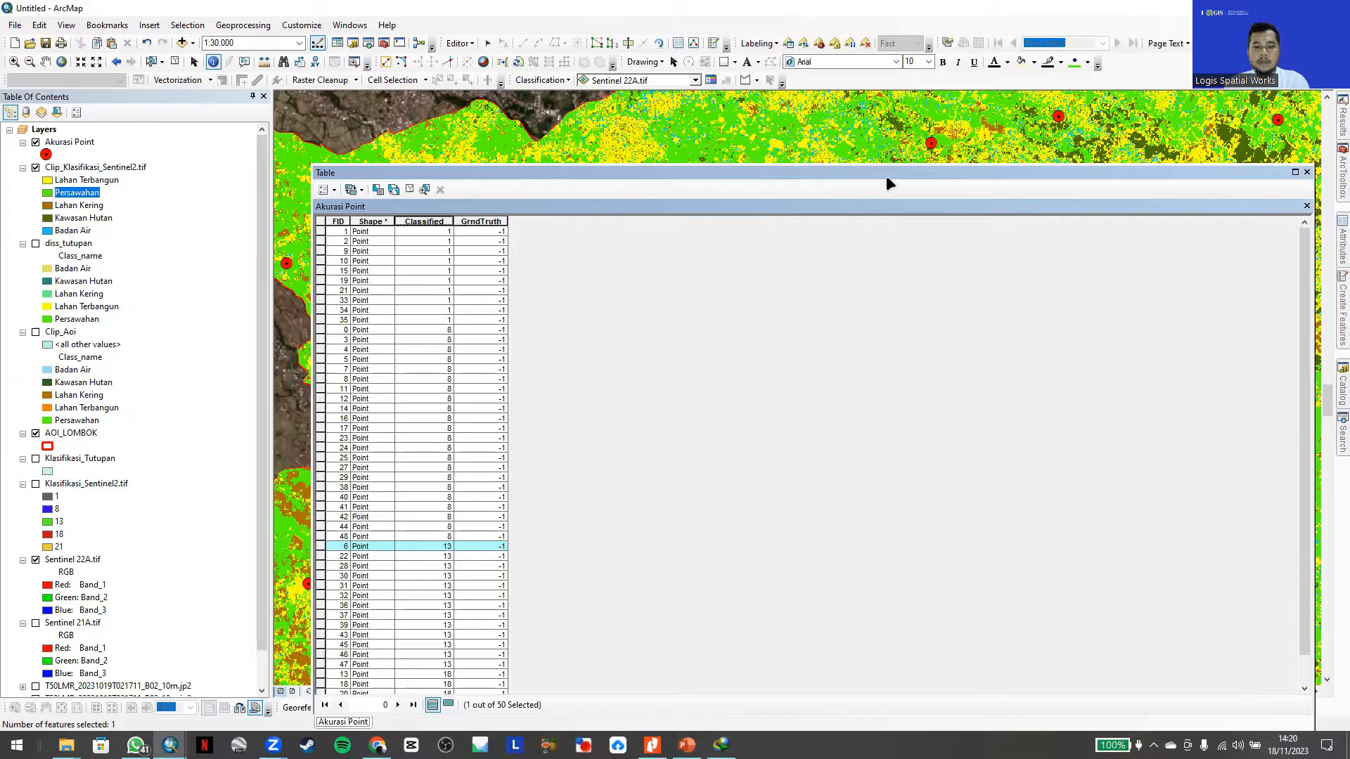
{"action": "scroll", "coordinate": [496, 467], "scroll_direction": "down", "scroll_amount": 1}
{"action": "left_click_drag", "start_coordinate": [894, 170], "coordinate": [918, 143]}
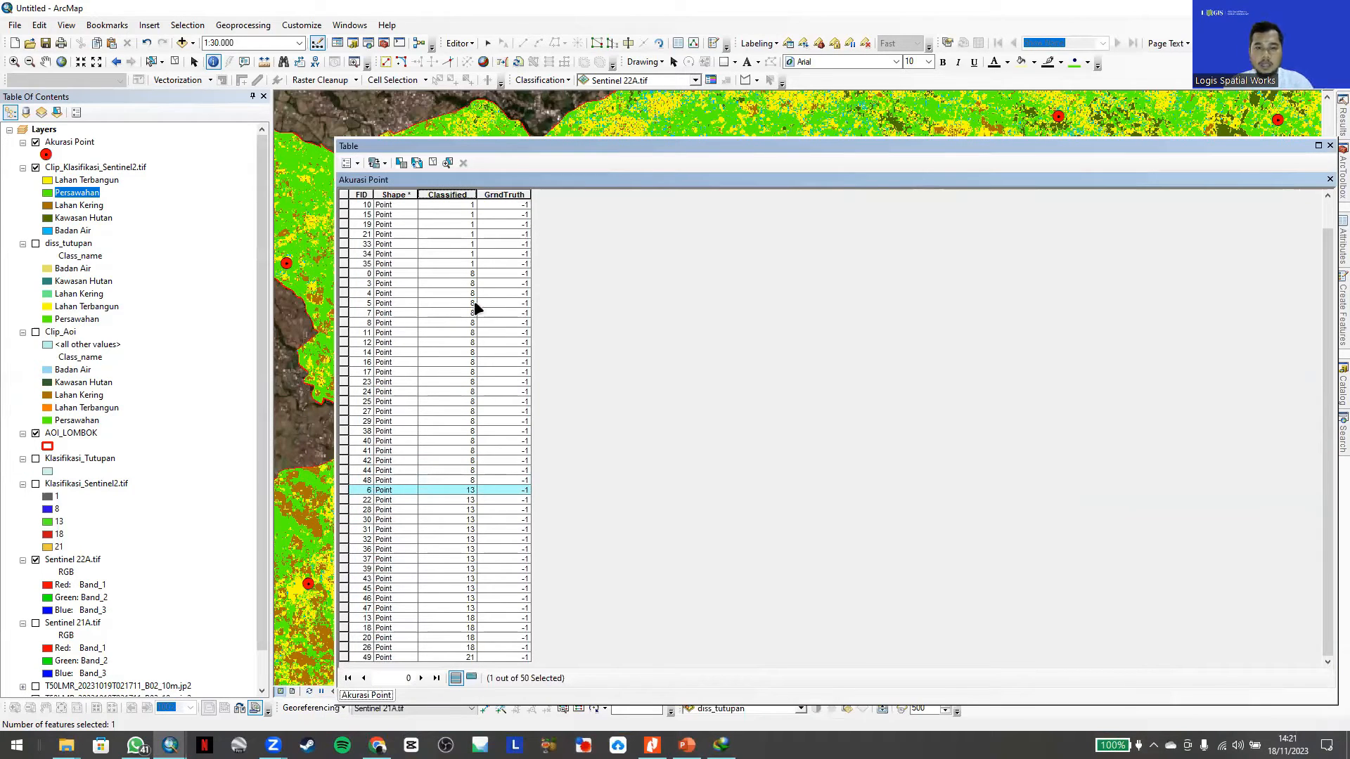
- Select all Akurasi Point records classified as 1, followed by all those classified as 8, to locate each group on the map
{"action": "left_click_drag", "start_coordinate": [345, 277], "coordinate": [350, 569]}
{"action": "scroll", "coordinate": [428, 526], "scroll_direction": "up", "scroll_amount": 1}
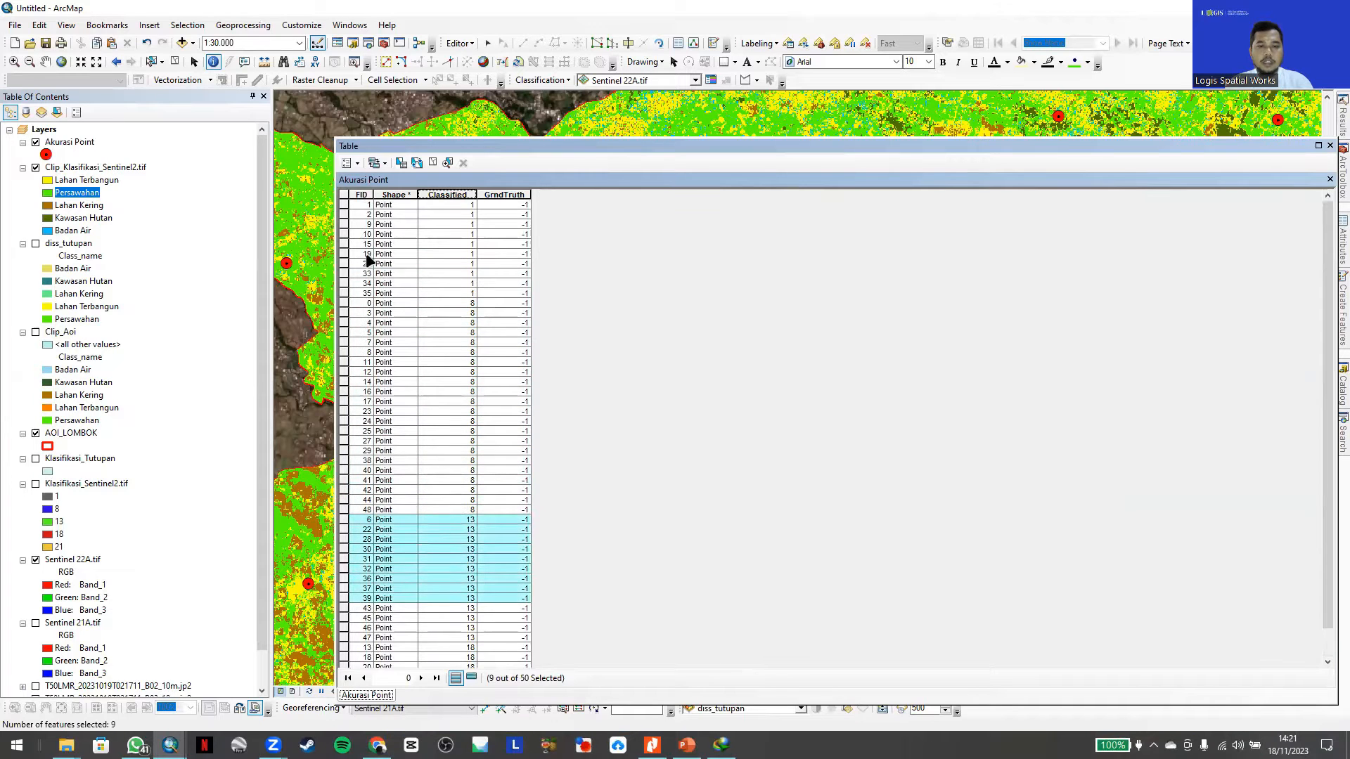
{"action": "left_click_drag", "start_coordinate": [345, 205], "coordinate": [363, 291]}
{"action": "left_click_drag", "start_coordinate": [579, 146], "coordinate": [559, 328]}
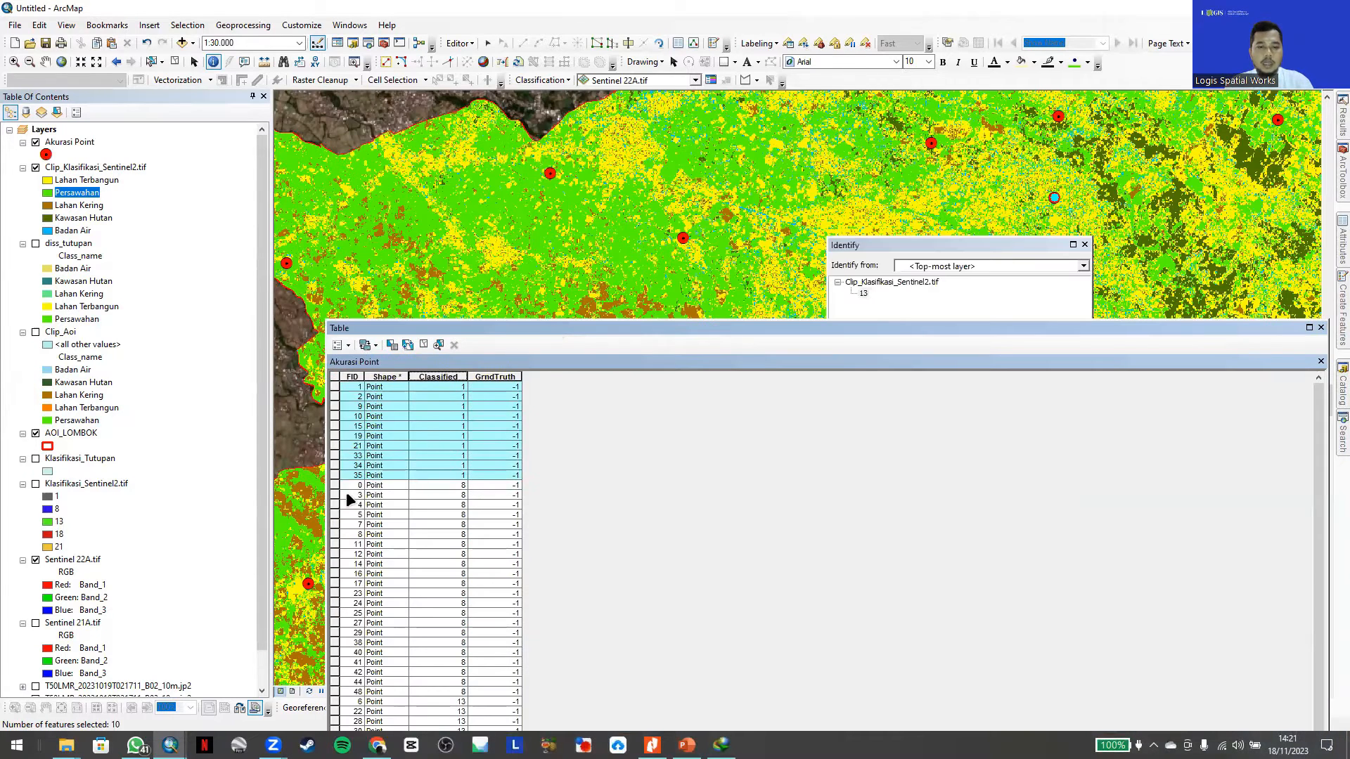
{"action": "left_click_drag", "start_coordinate": [336, 485], "coordinate": [333, 688]}
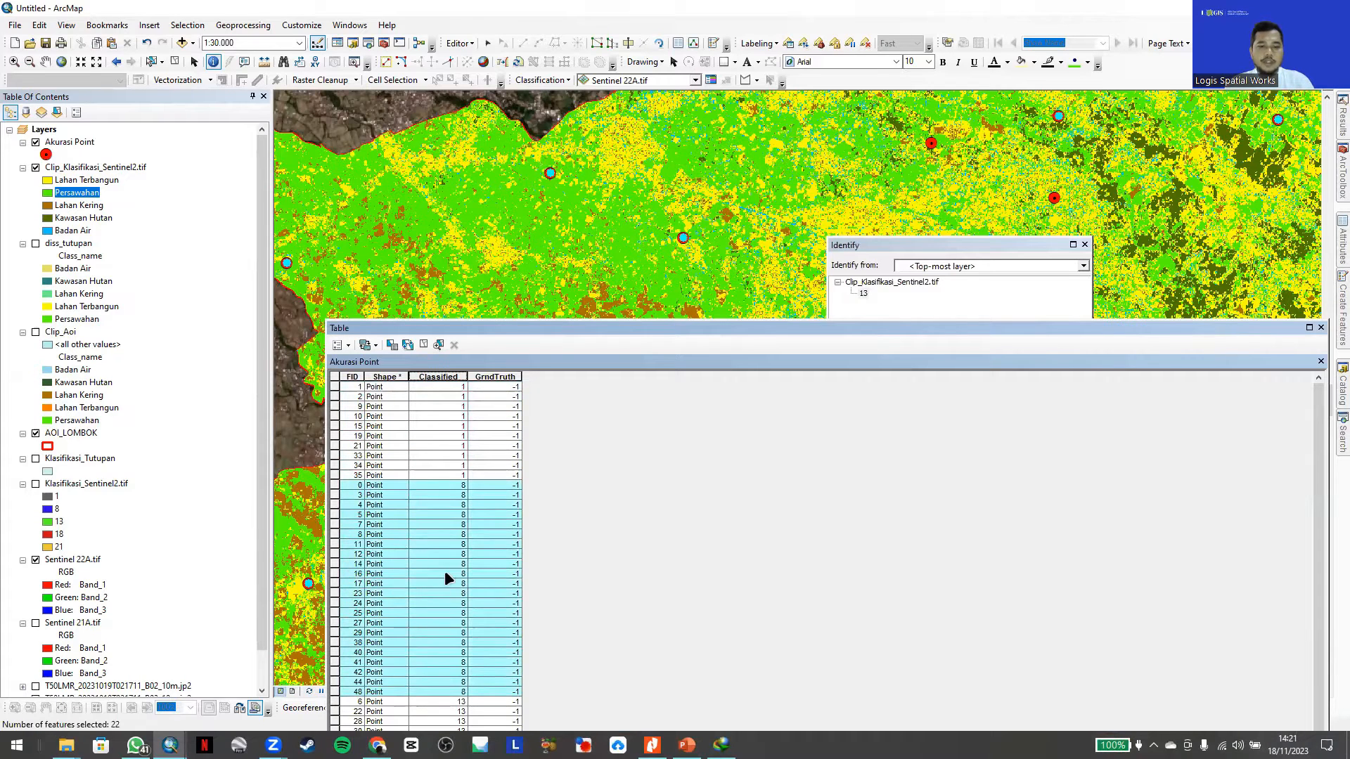
- Select all Akurasi Point records classified as 13 and inspect where their points fall on the map
{"action": "scroll", "coordinate": [444, 570], "scroll_direction": "down", "scroll_amount": 1}
{"action": "left_click_drag", "start_coordinate": [529, 325], "coordinate": [500, 315]}
{"action": "left_click_drag", "start_coordinate": [337, 548], "coordinate": [338, 665]}
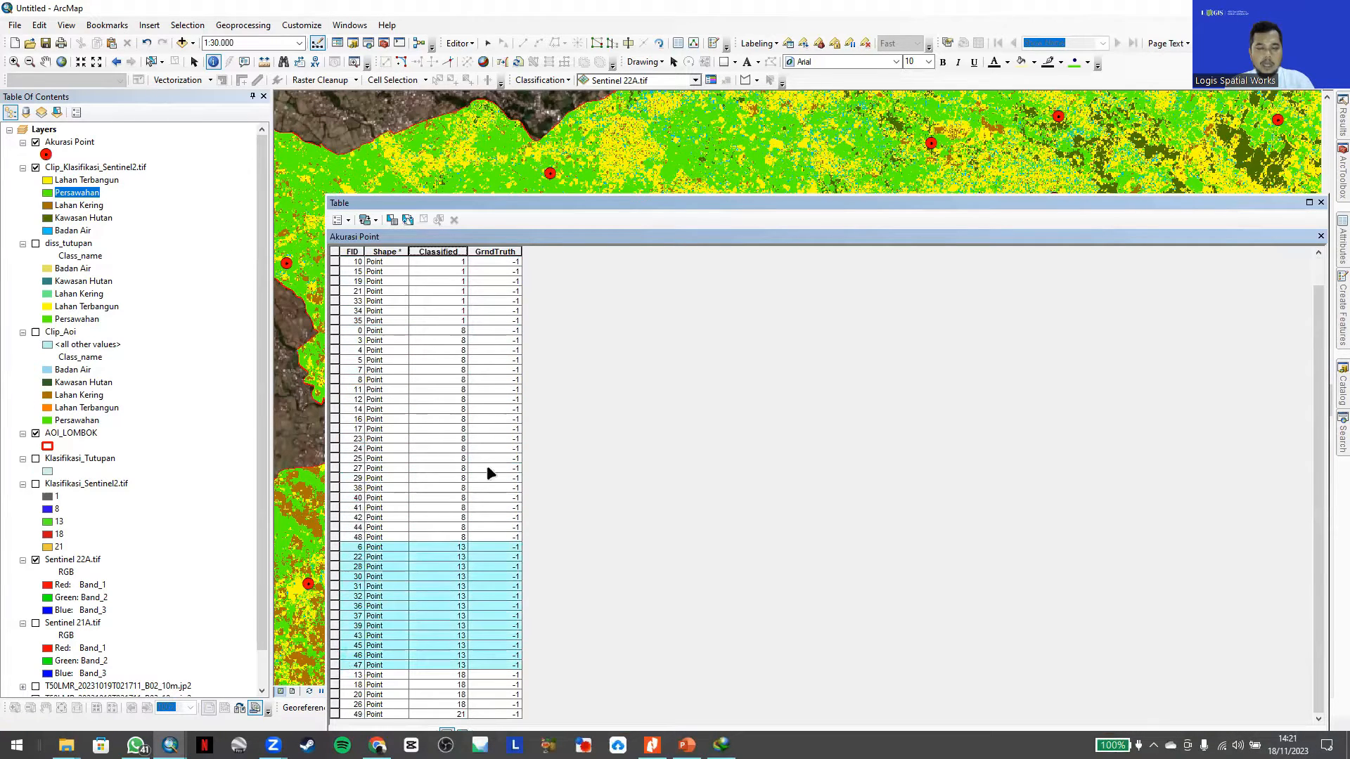
{"action": "left_click_drag", "start_coordinate": [969, 157], "coordinate": [752, 189]}
{"action": "scroll", "coordinate": [778, 162], "scroll_direction": "up", "scroll_amount": 3}
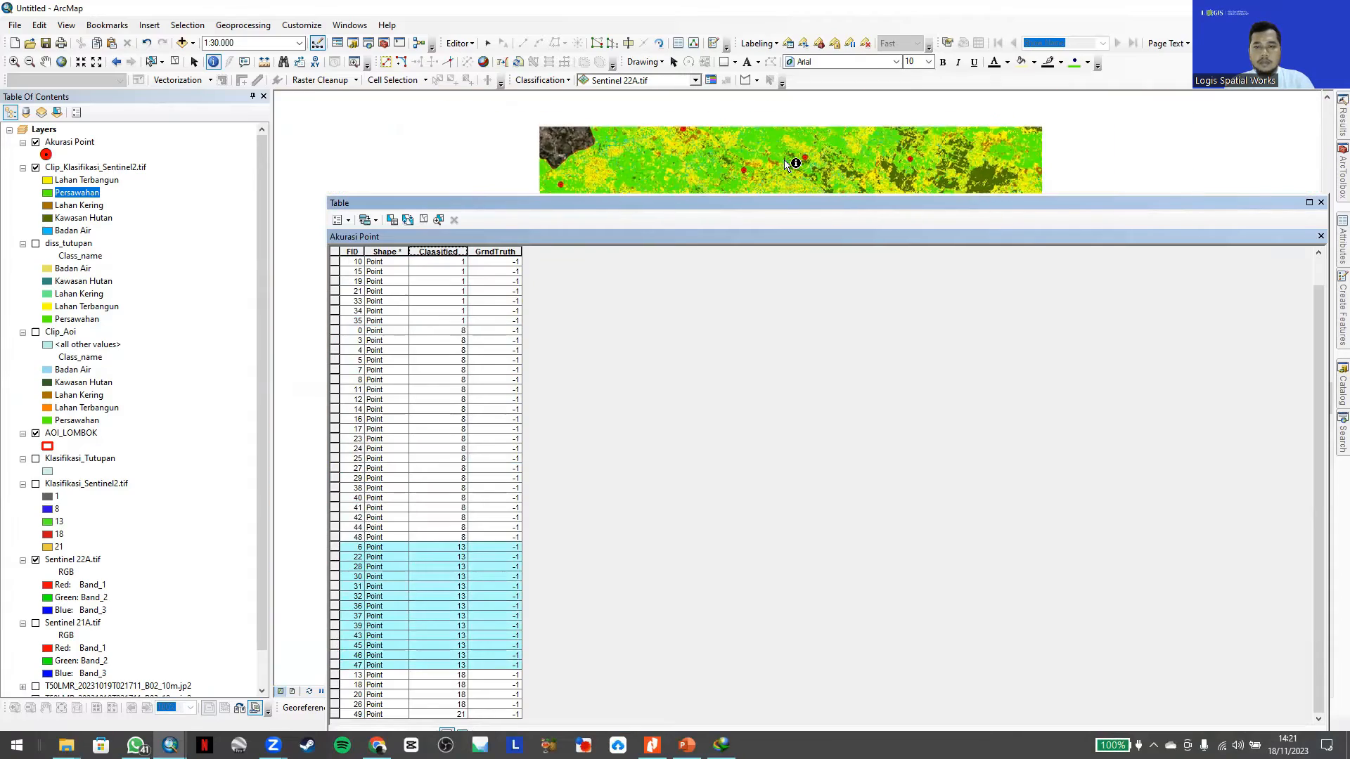
{"action": "left_click_drag", "start_coordinate": [853, 191], "coordinate": [937, 34]}
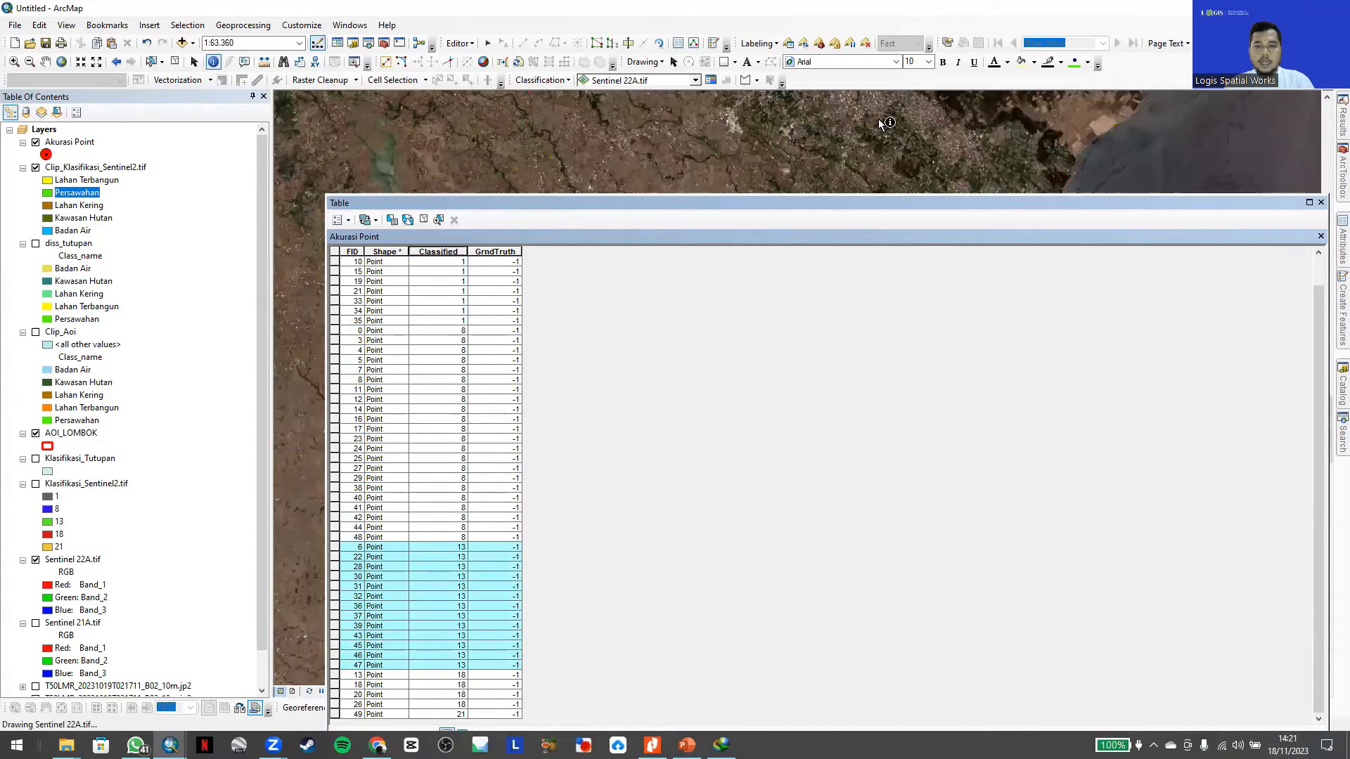
{"action": "left_click_drag", "start_coordinate": [925, 138], "coordinate": [729, 193]}
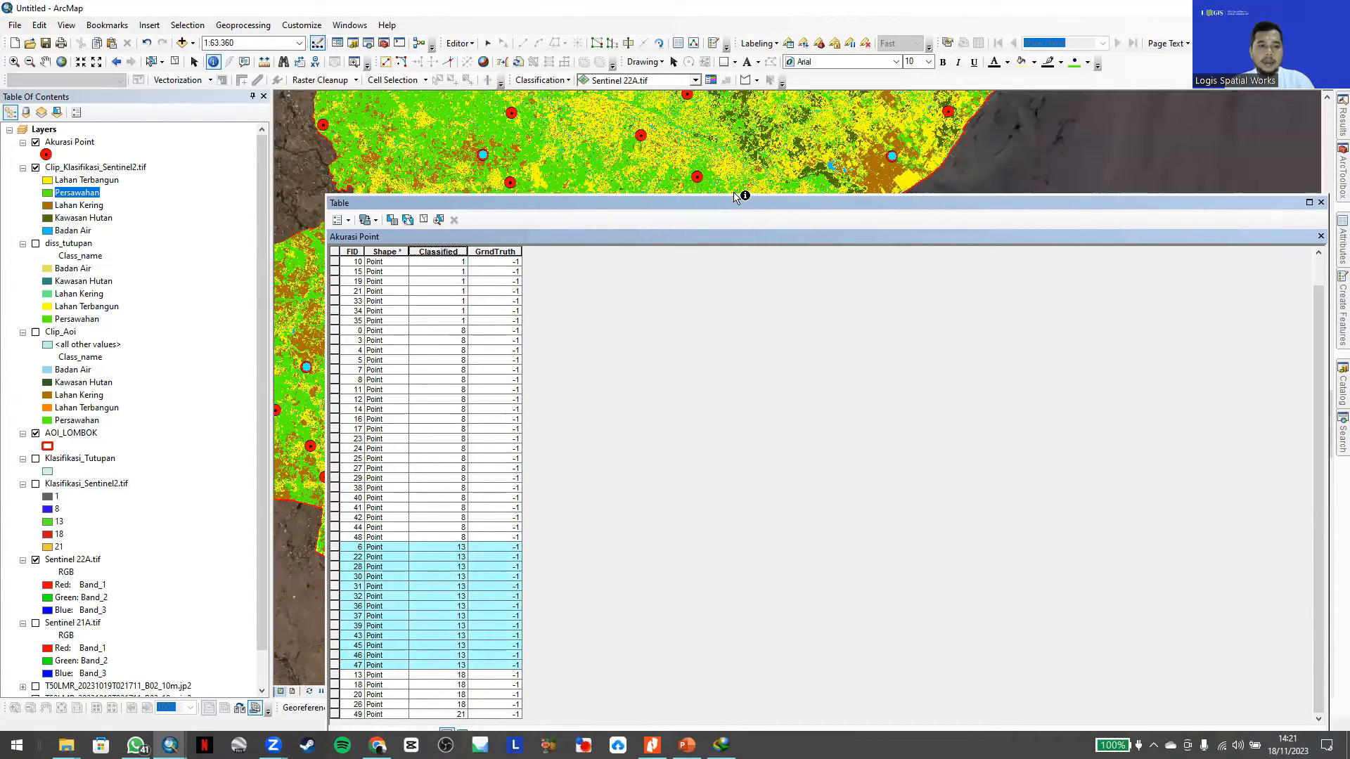
- Select the four records classified as 18, followed by the single record classified as 21, and look for their points on the map
{"action": "left_click_drag", "start_coordinate": [335, 675], "coordinate": [335, 705]}
{"action": "left_click_drag", "start_coordinate": [722, 159], "coordinate": [902, 90]}
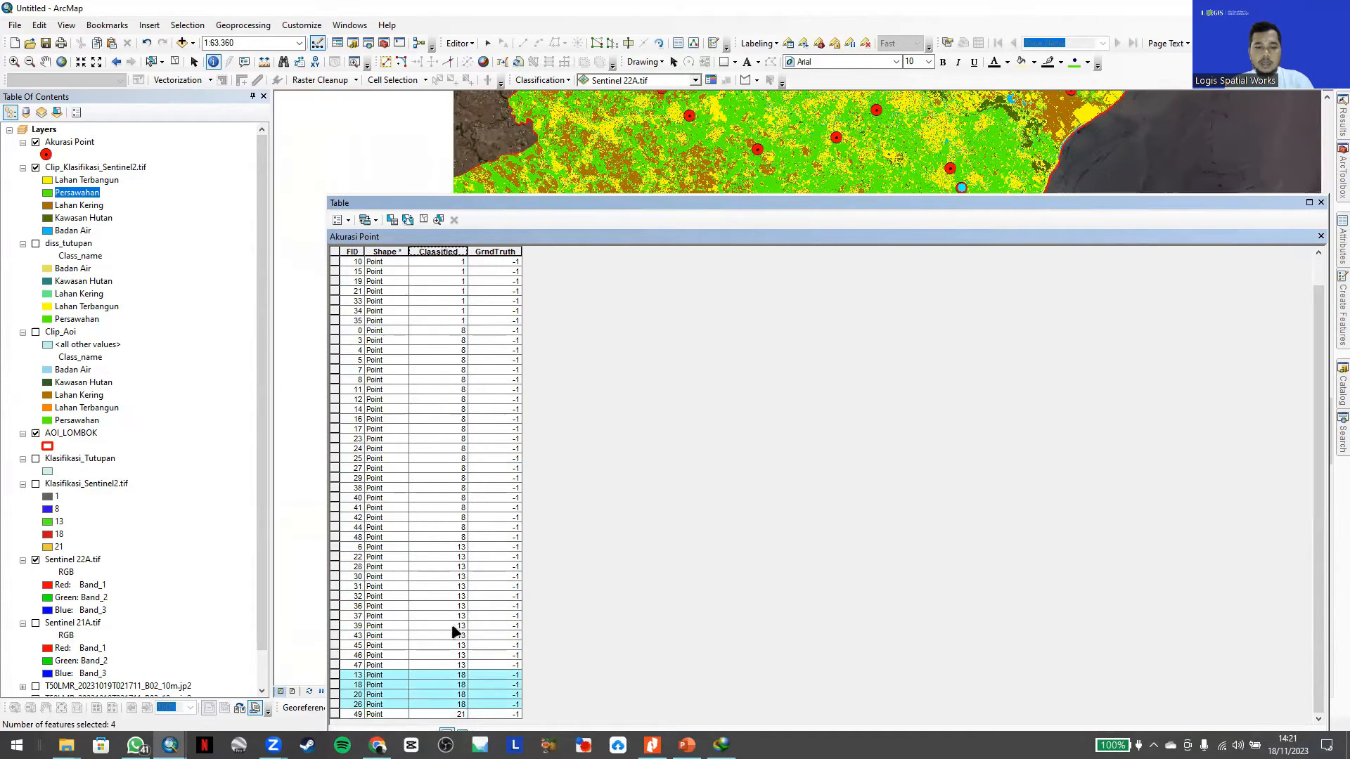
{"action": "left_click", "coordinate": [335, 714]}
{"action": "left_click_drag", "start_coordinate": [734, 176], "coordinate": [592, 252]}
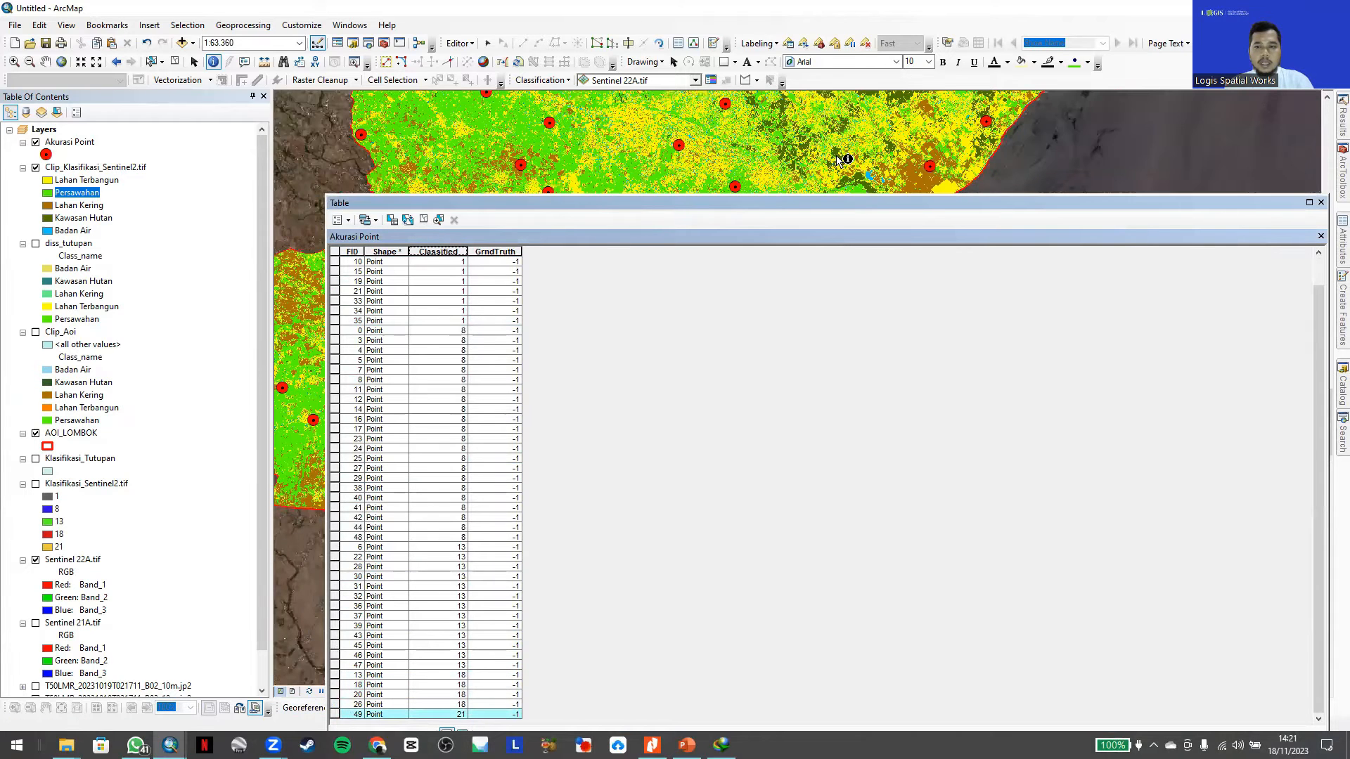
{"action": "scroll", "coordinate": [838, 161], "scroll_direction": "down", "scroll_amount": 4}
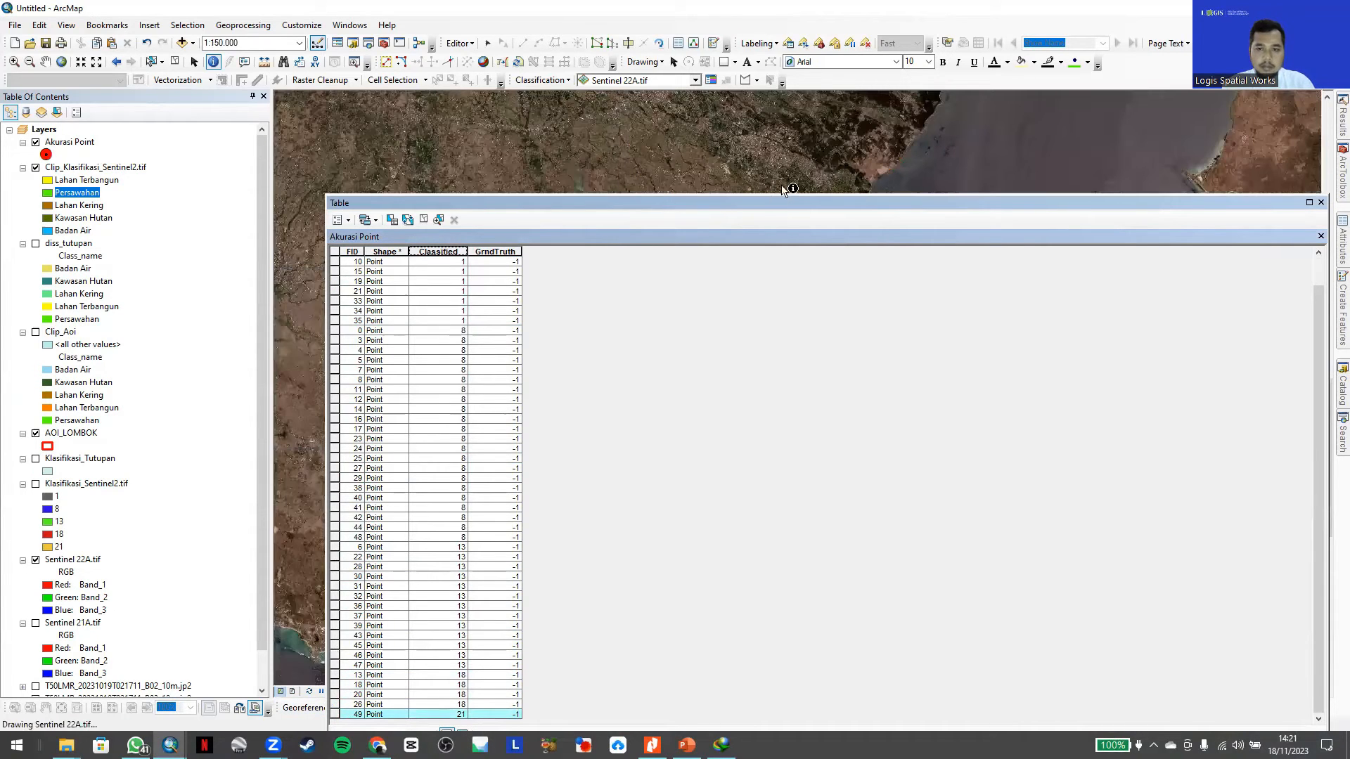
- Move the Akurasi Point table clear of the classified points and close the Identify results
{"action": "left_click_drag", "start_coordinate": [884, 163], "coordinate": [834, 232]}
{"action": "left_click_drag", "start_coordinate": [1003, 147], "coordinate": [979, 232]}
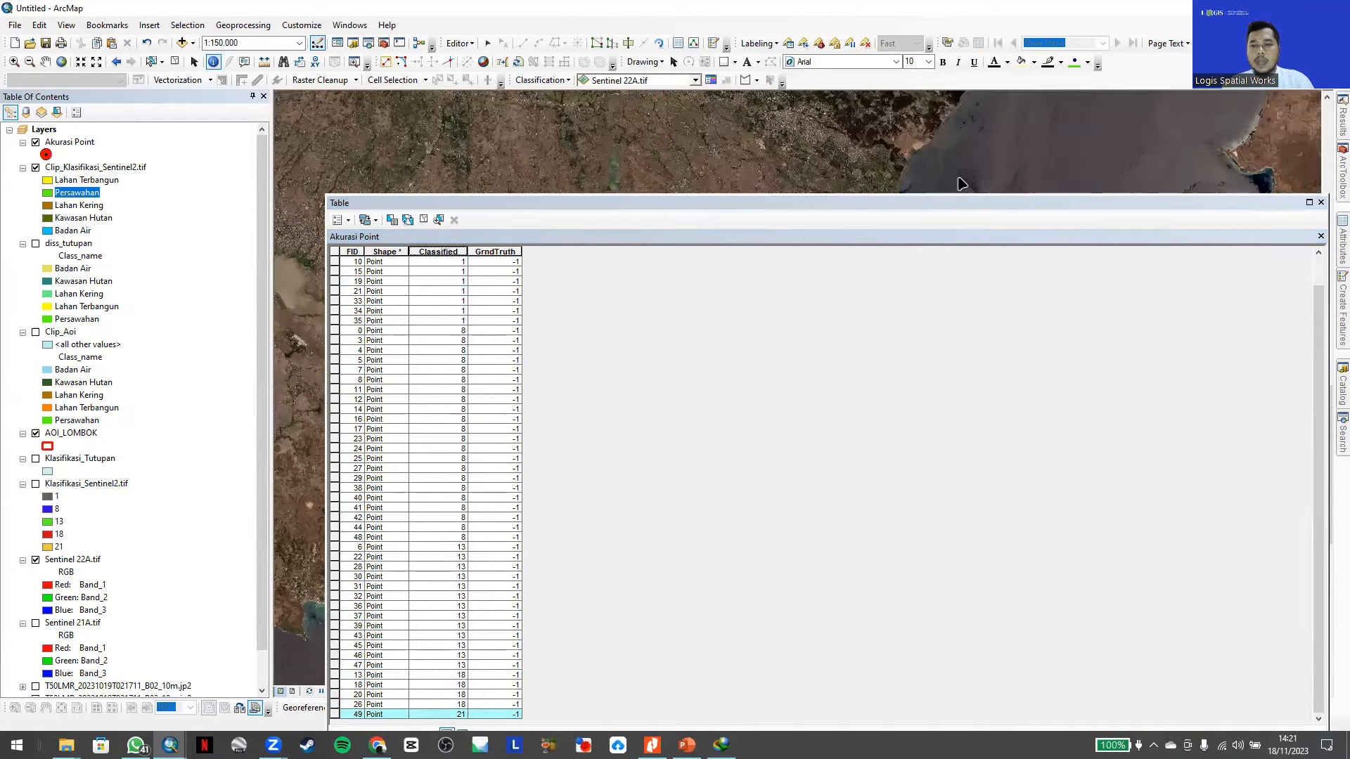
{"action": "left_click_drag", "start_coordinate": [1252, 204], "coordinate": [1284, 492]}
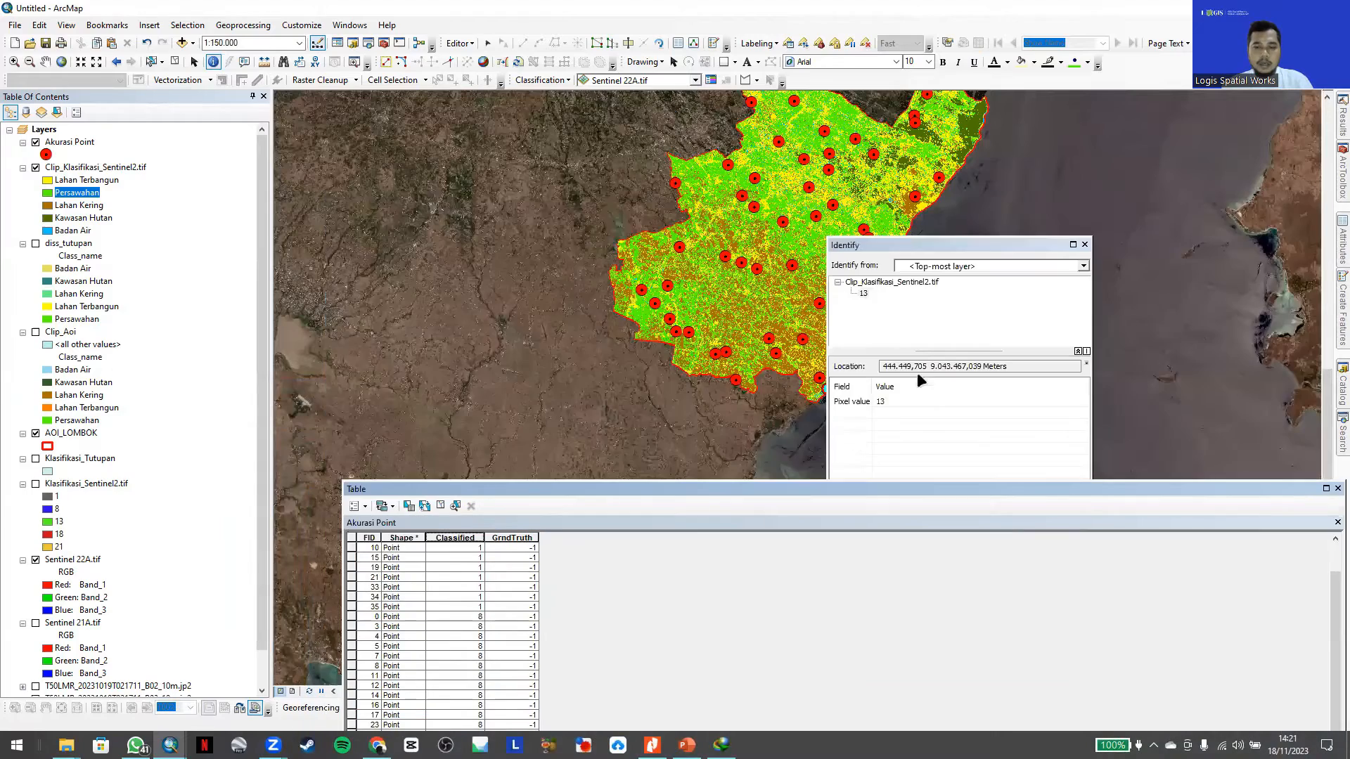
{"action": "left_click", "coordinate": [1085, 245]}
{"action": "scroll", "coordinate": [828, 232], "scroll_direction": "up", "scroll_amount": 2}
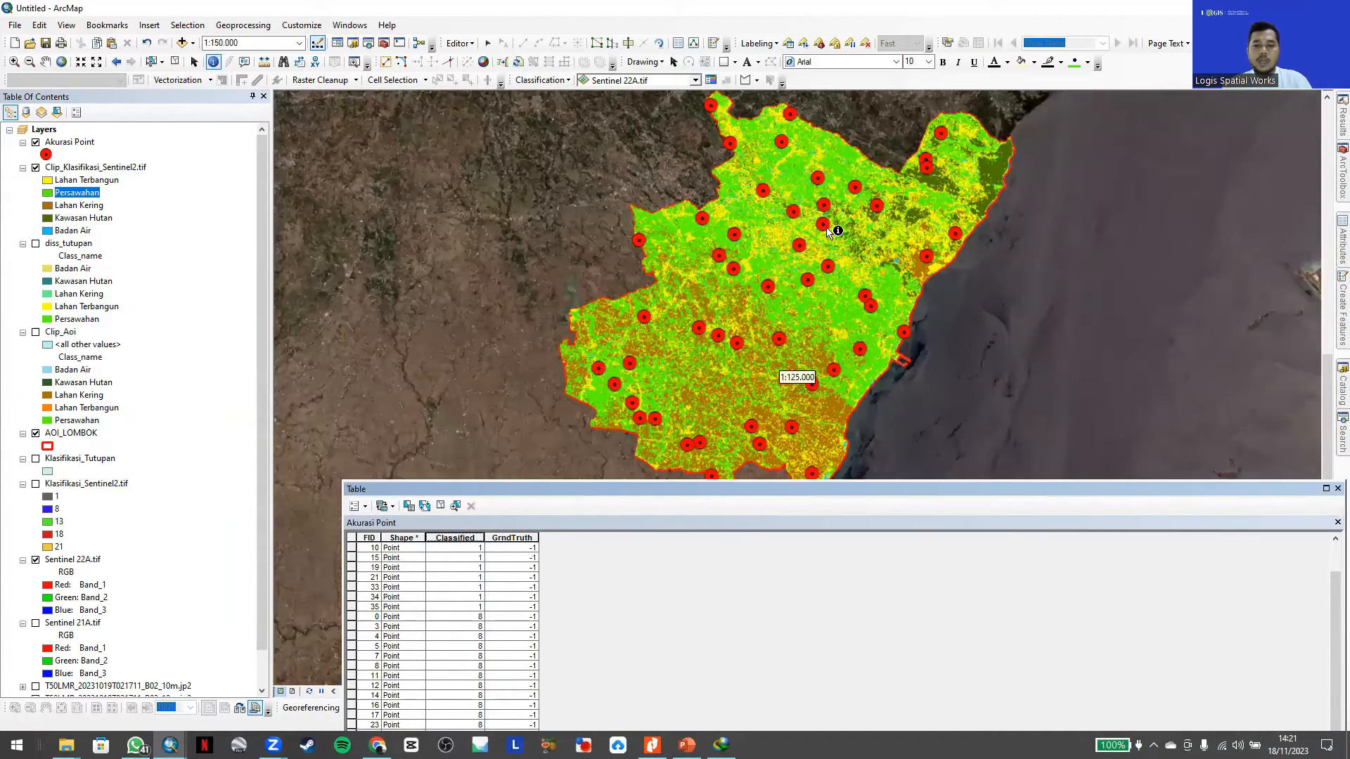
- Clear the record selection and reposition the Akurasi Point table so that it leaves the classified map uncovered
{"action": "scroll", "coordinate": [828, 232], "scroll_direction": "up", "scroll_amount": 1}
{"action": "left_click", "coordinate": [175, 65]}
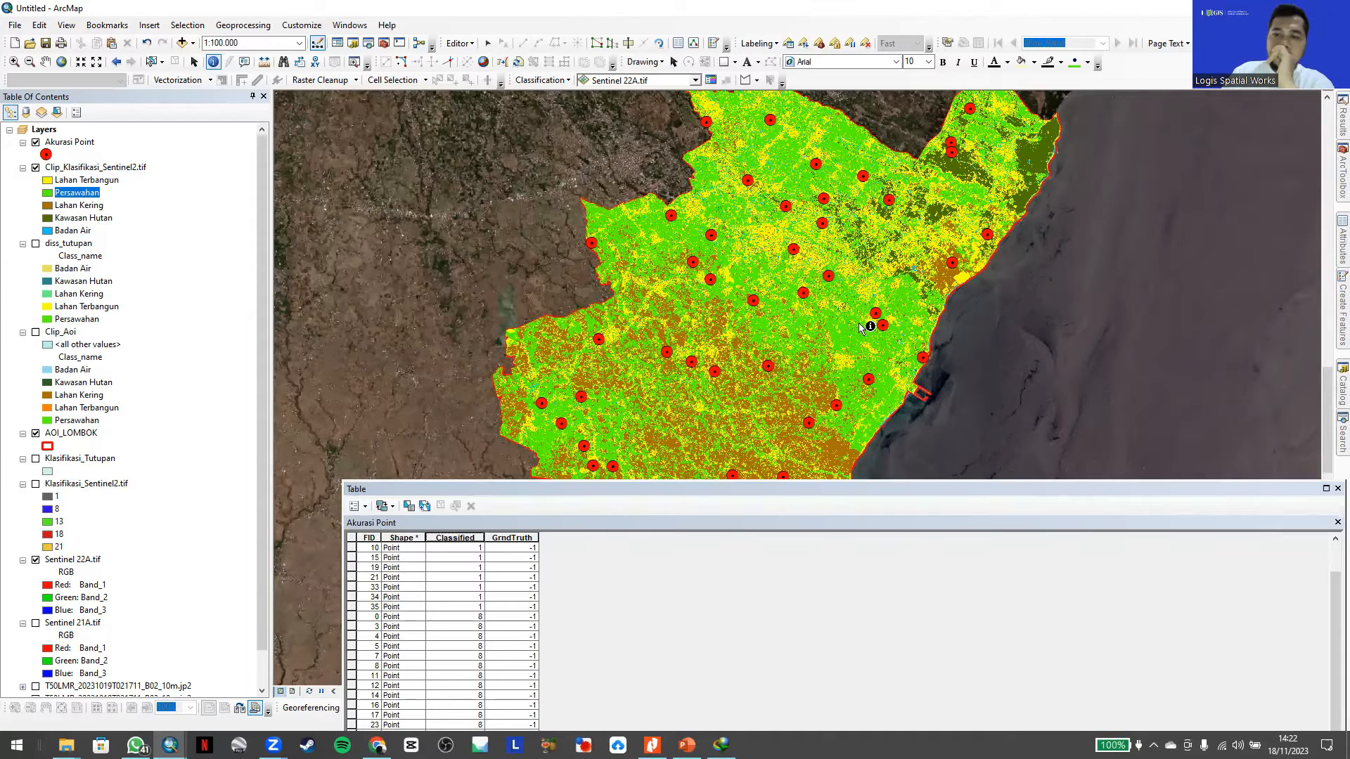
{"action": "left_click_drag", "start_coordinate": [1120, 492], "coordinate": [972, 628]}
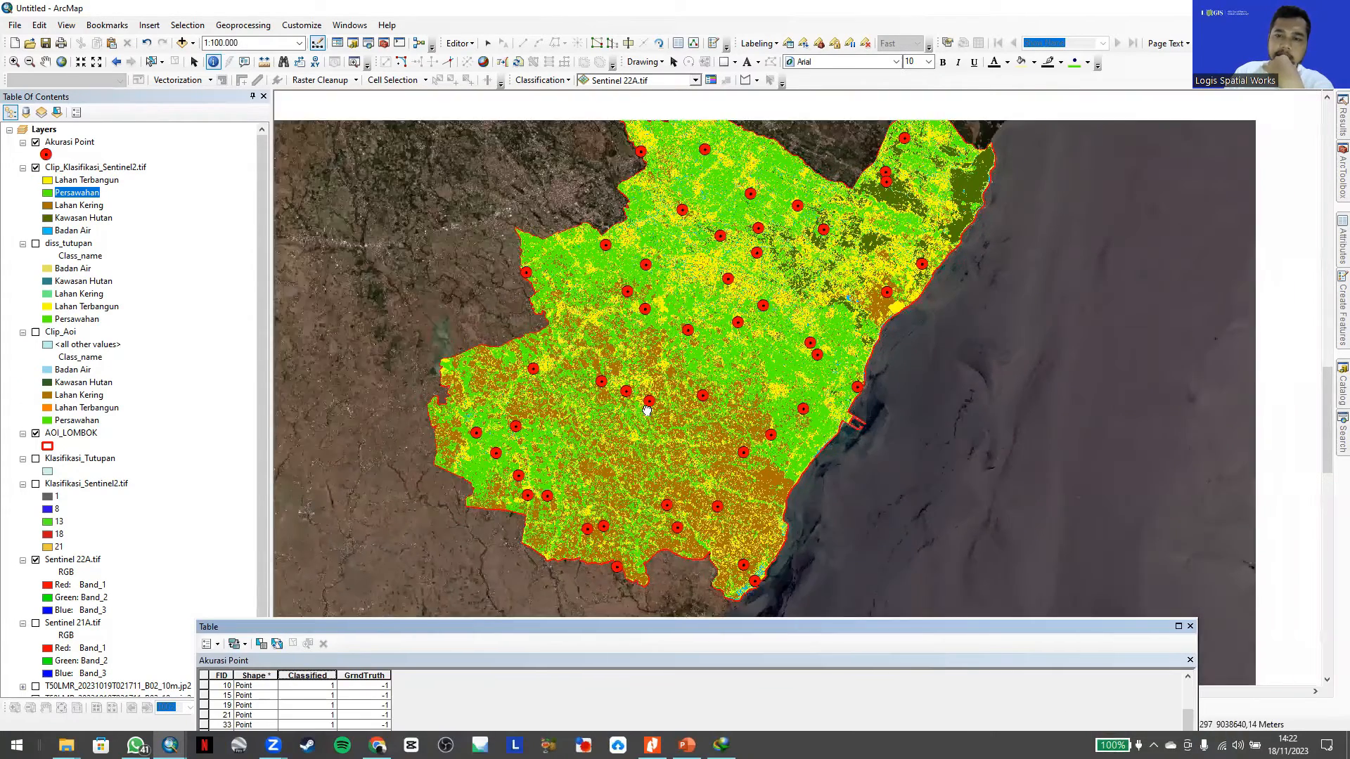
{"action": "left_click_drag", "start_coordinate": [559, 622], "coordinate": [732, 185]}
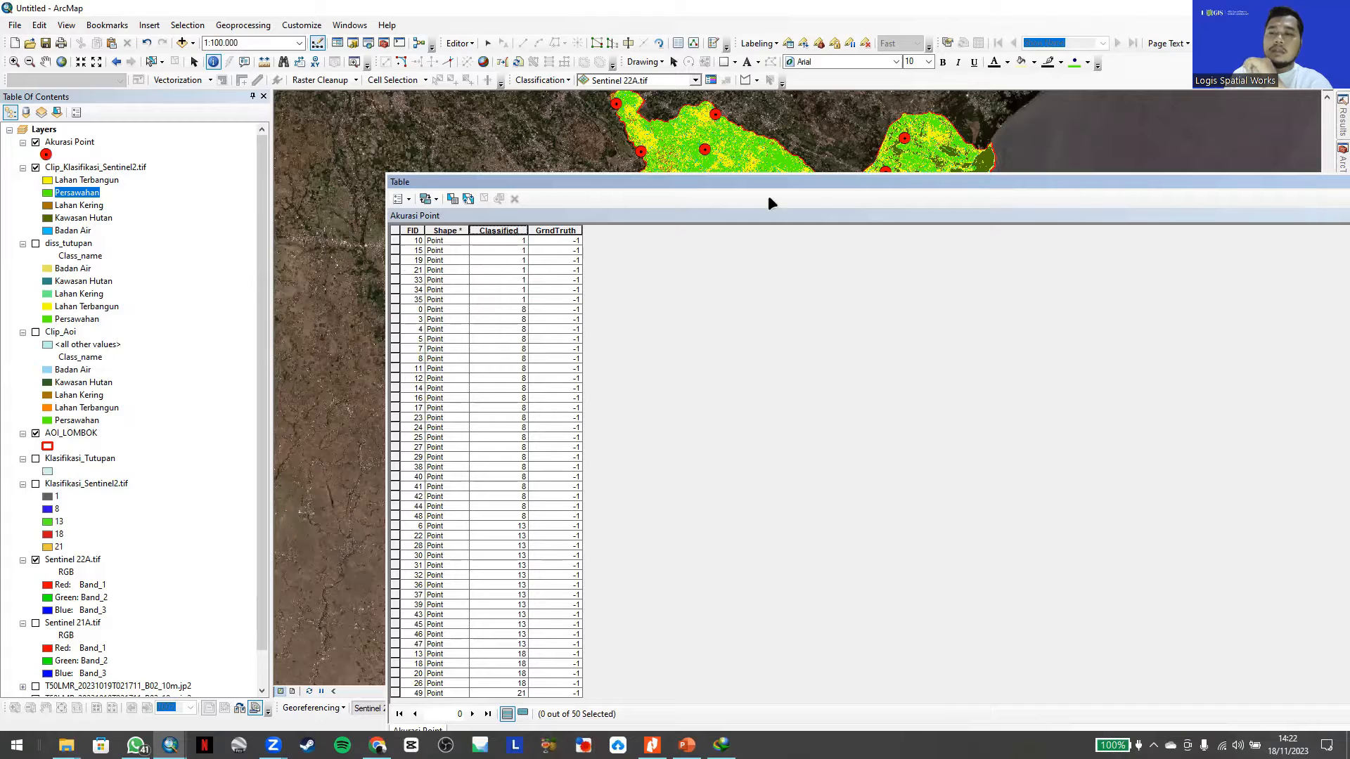
{"action": "left_click_drag", "start_coordinate": [834, 183], "coordinate": [740, 487]}
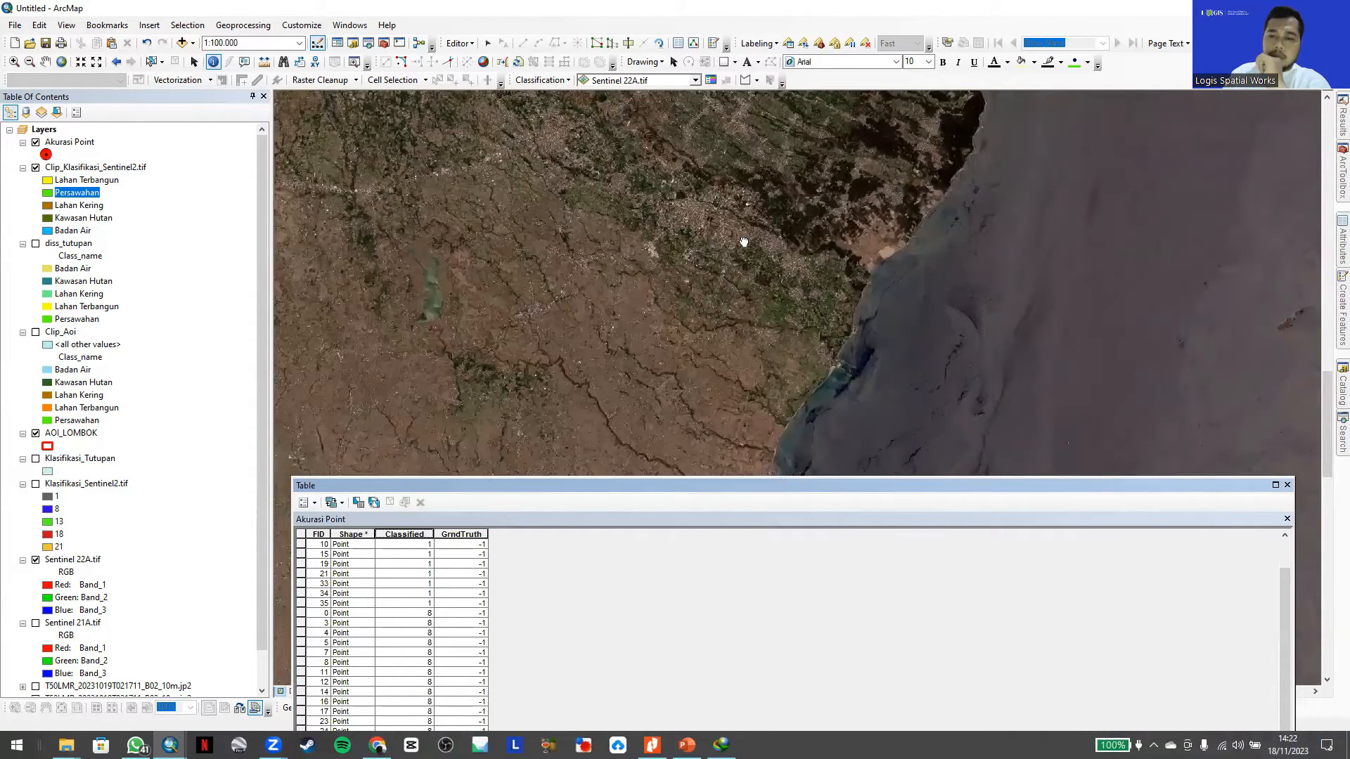
{"action": "left_click", "coordinate": [262, 555]}
{"action": "scroll", "coordinate": [169, 485], "scroll_direction": "down", "scroll_amount": 2}
{"action": "scroll", "coordinate": [77, 296], "scroll_direction": "up", "scroll_amount": 2}
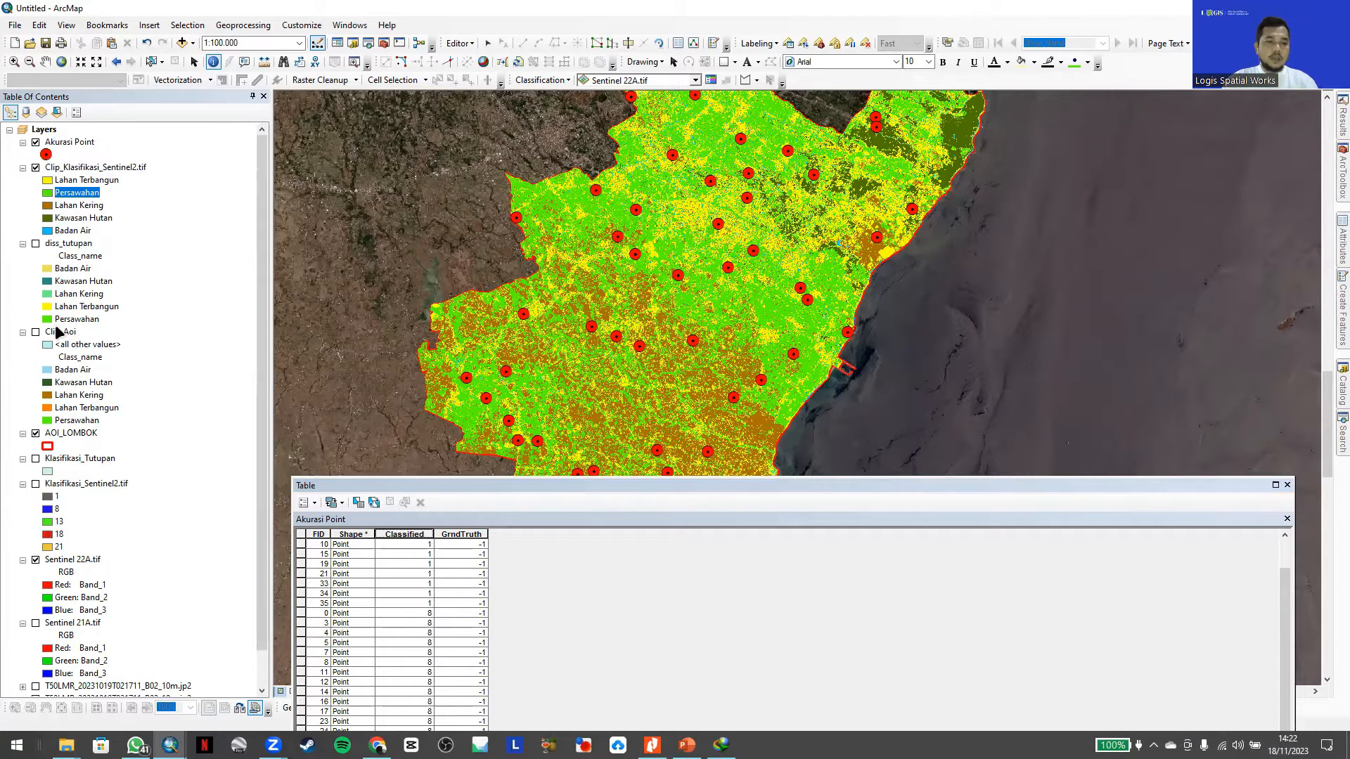
{"action": "scroll", "coordinate": [71, 492], "scroll_direction": "down", "scroll_amount": 1}
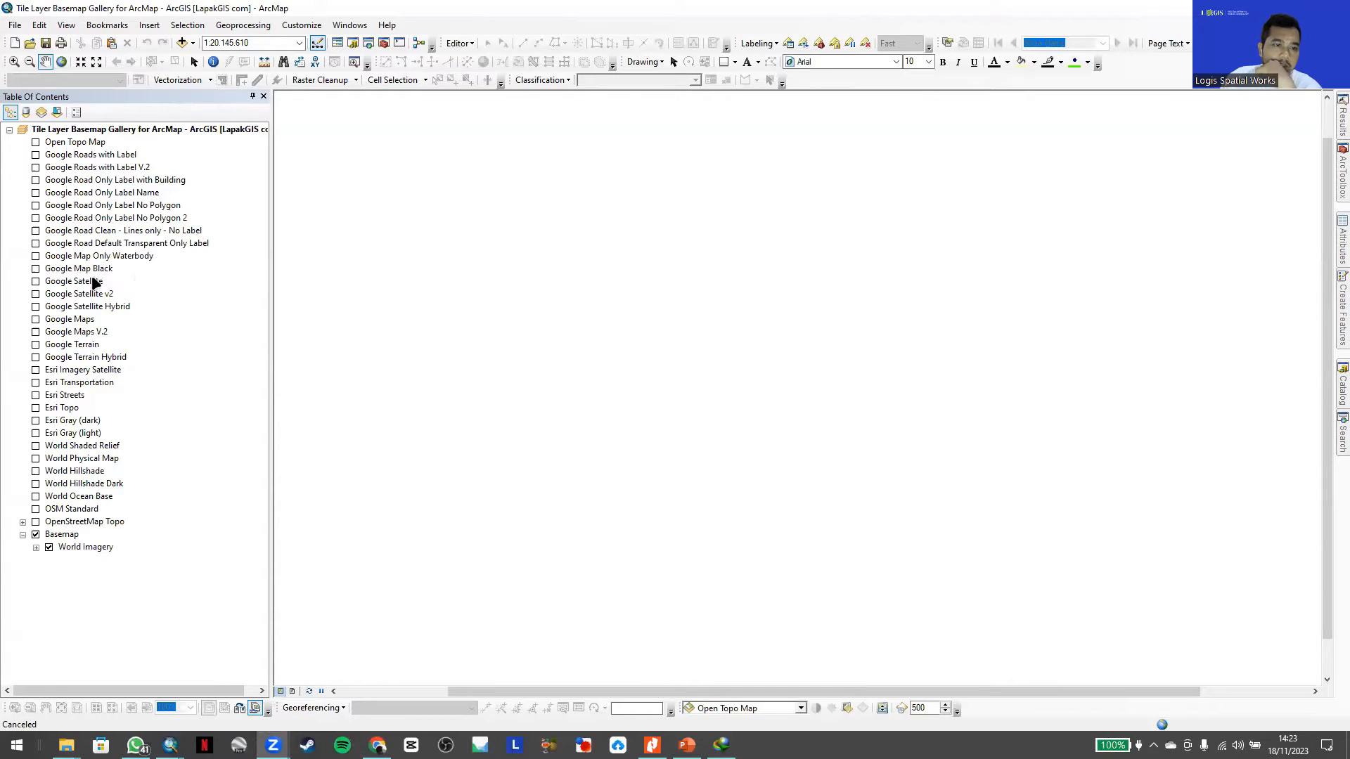
- Copy Google Satellite v2 from the basemap gallery map into the Layers data frame and turn it on beneath all other layers
{"action": "right_click", "coordinate": [96, 294]}
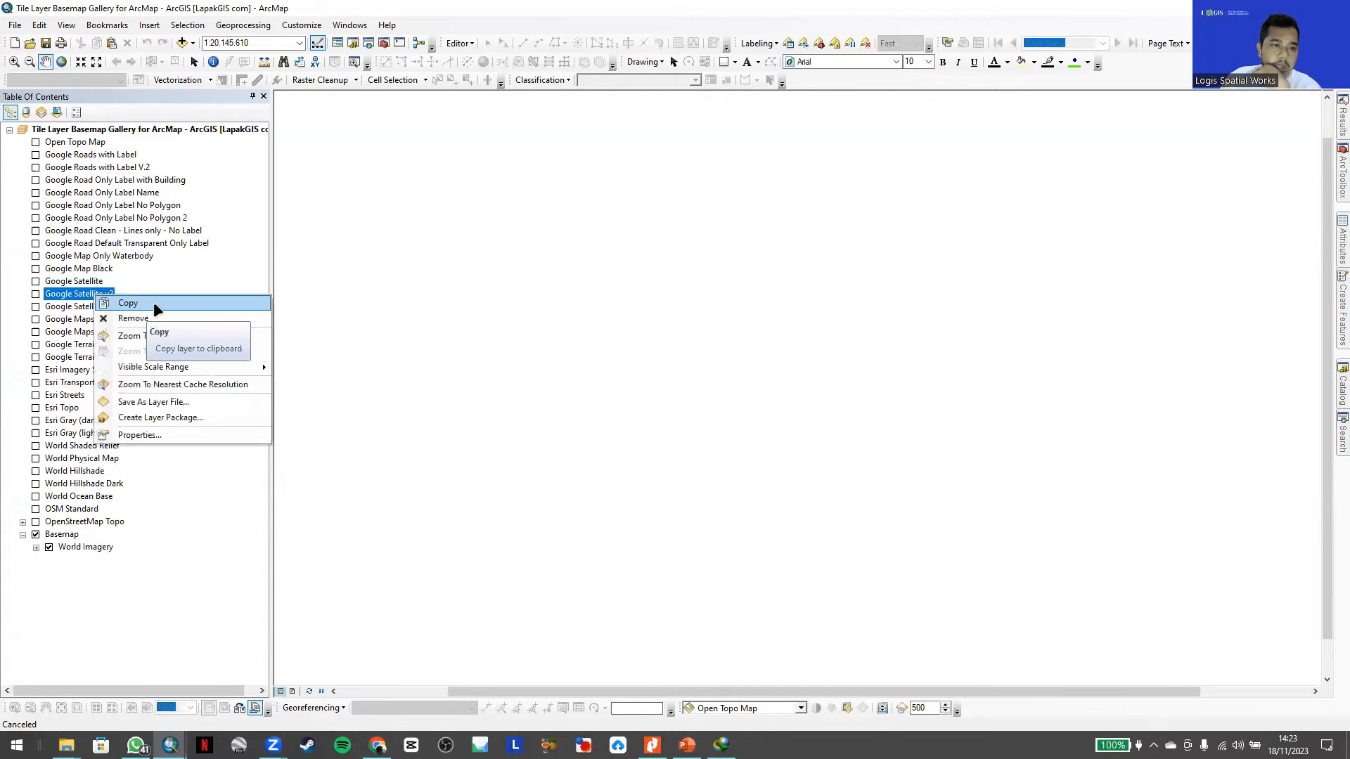
{"action": "left_click", "coordinate": [153, 302]}
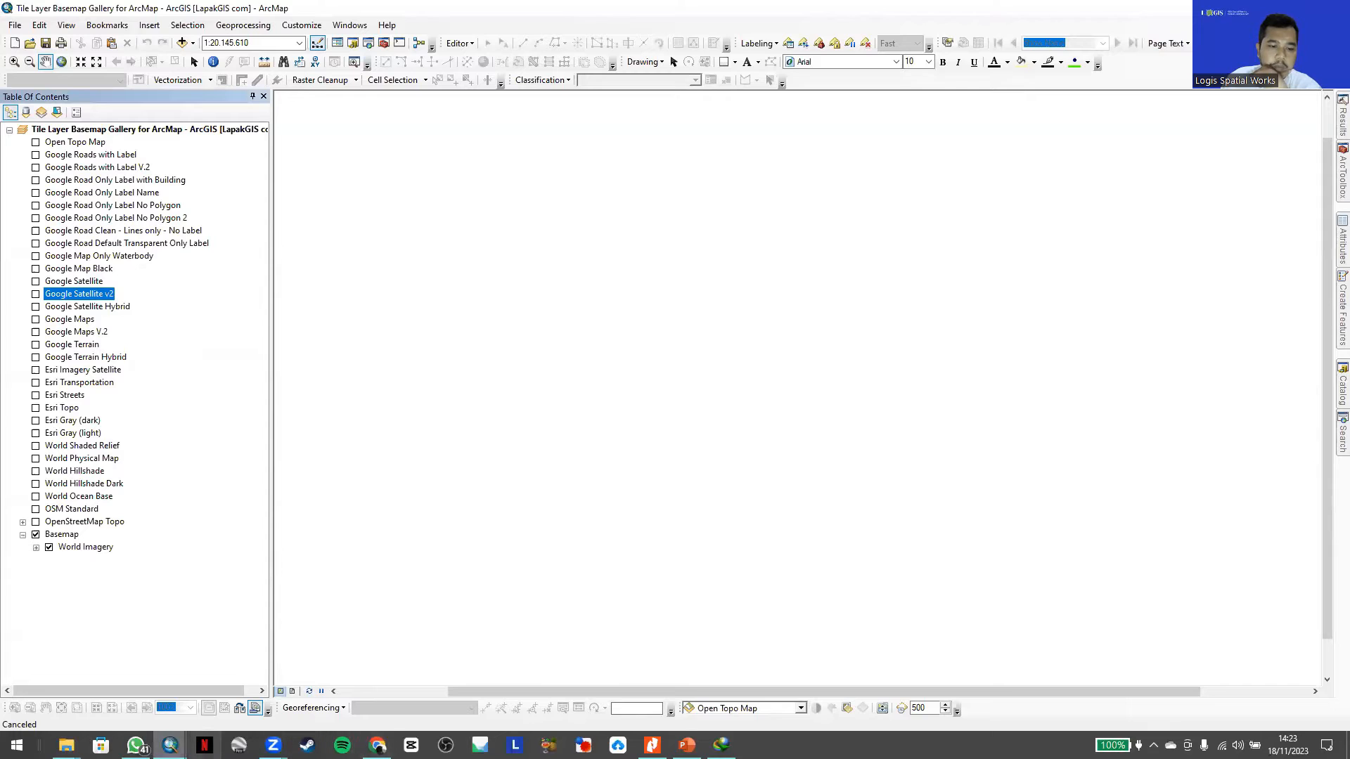
{"action": "mouse_move", "coordinate": [187, 739]}
{"action": "left_click", "coordinate": [76, 685]}
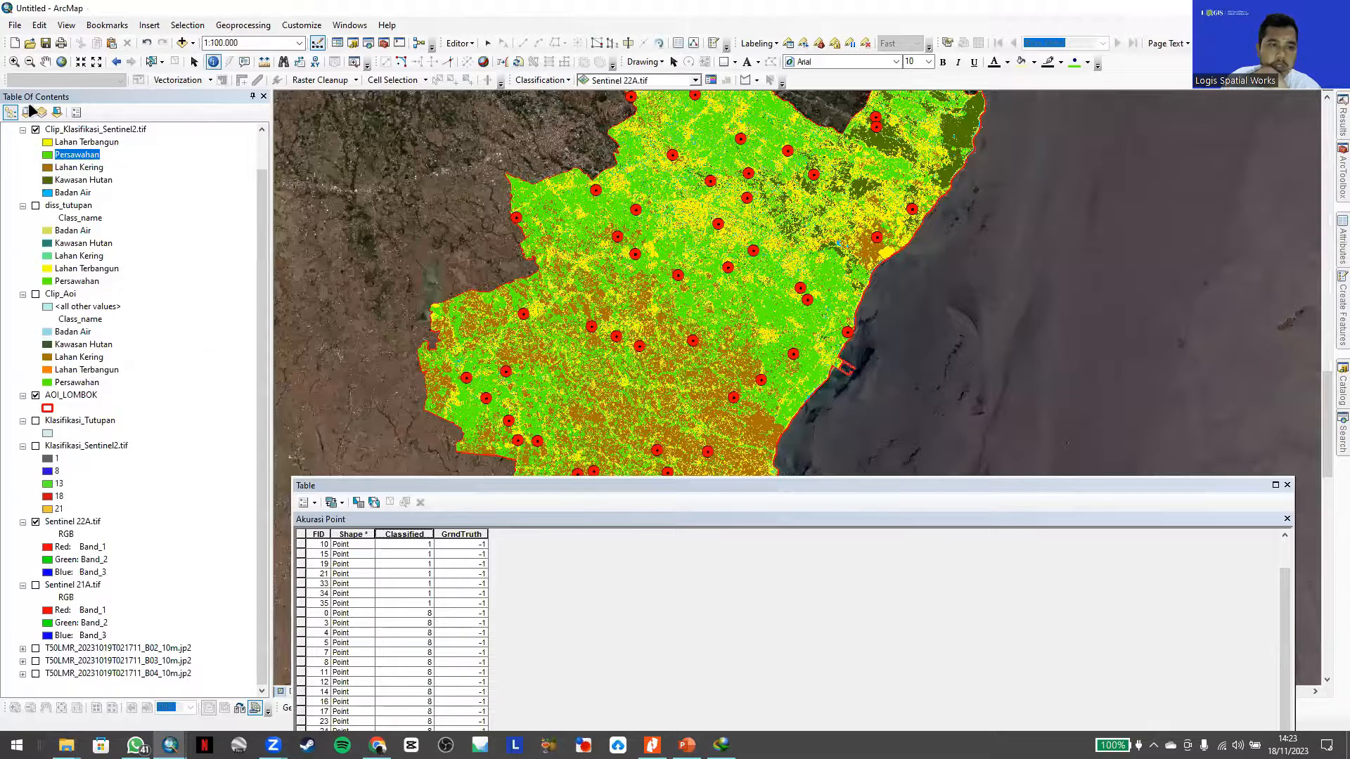
{"action": "right_click", "coordinate": [41, 129]}
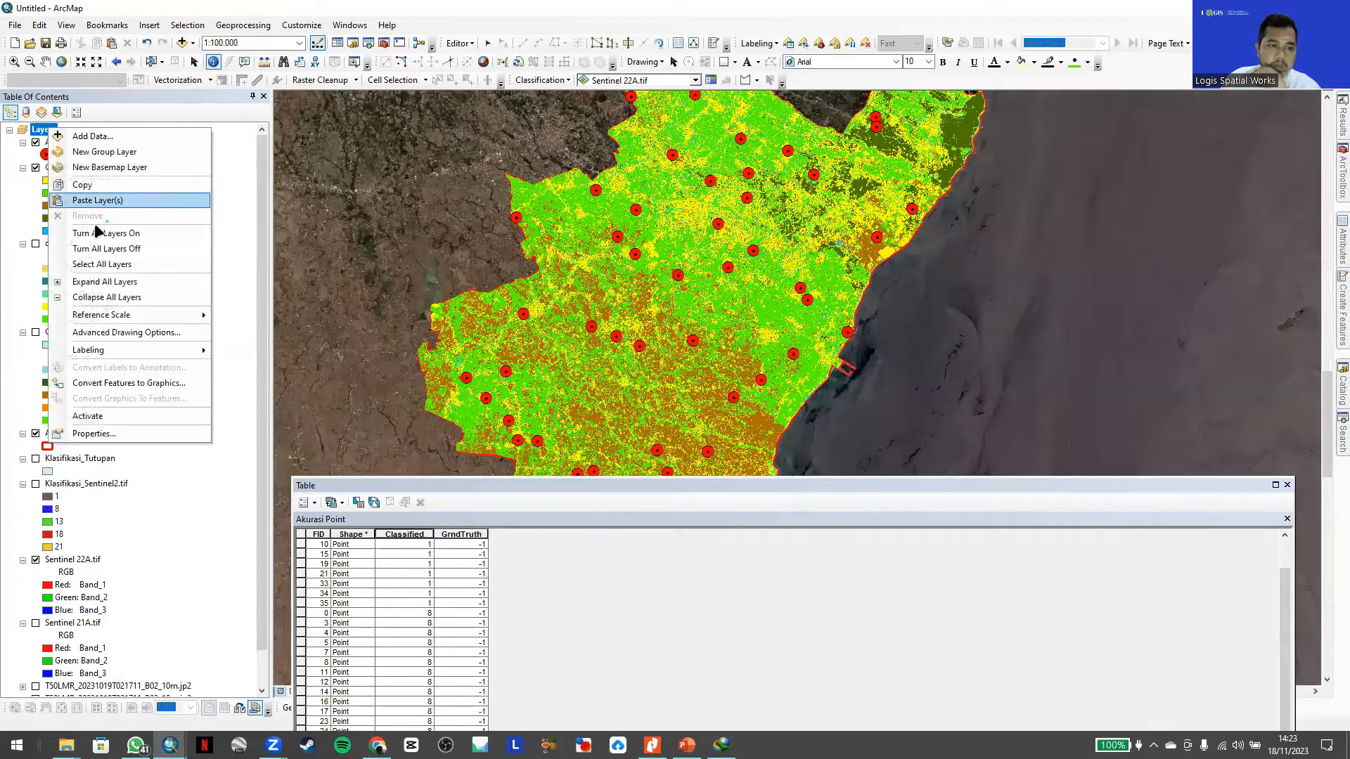
{"action": "left_click", "coordinate": [121, 201]}
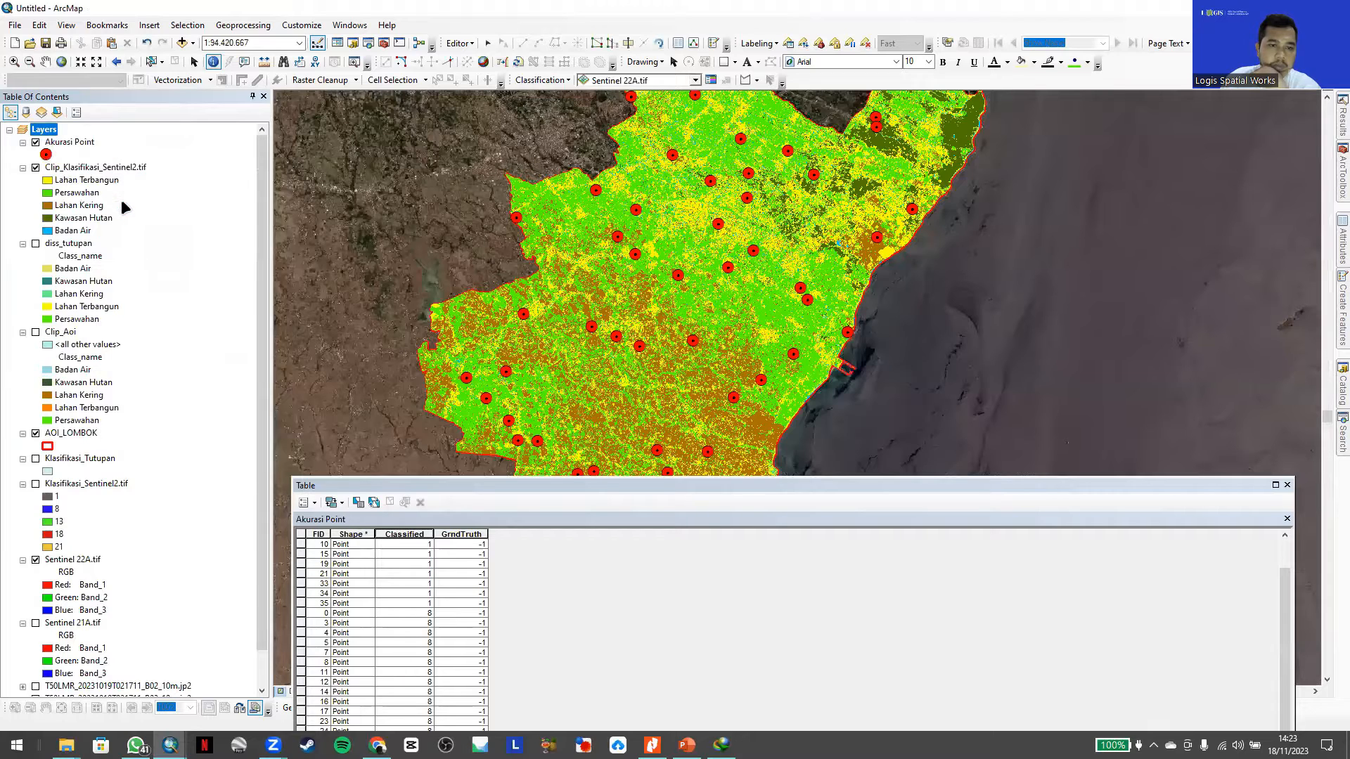
{"action": "left_click_drag", "start_coordinate": [83, 168], "coordinate": [106, 680]}
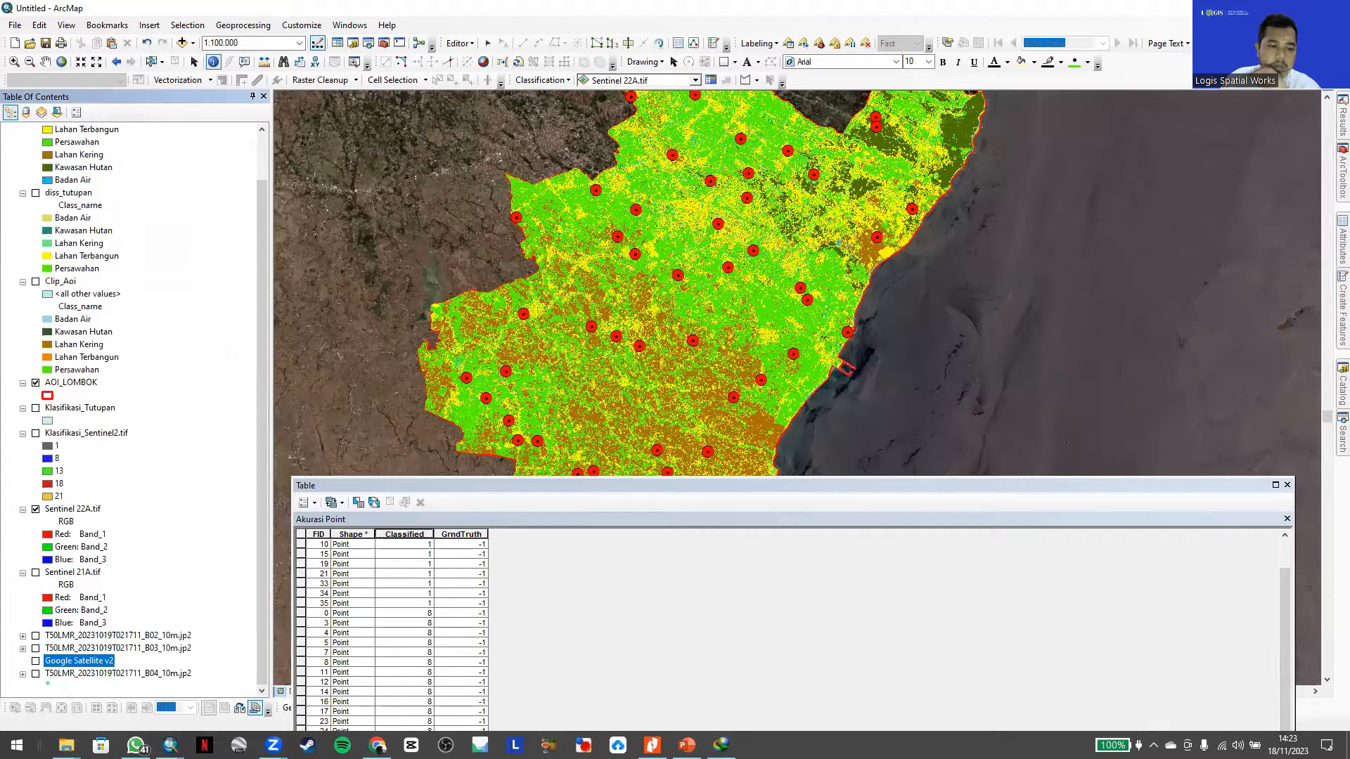
{"action": "left_click", "coordinate": [35, 686]}
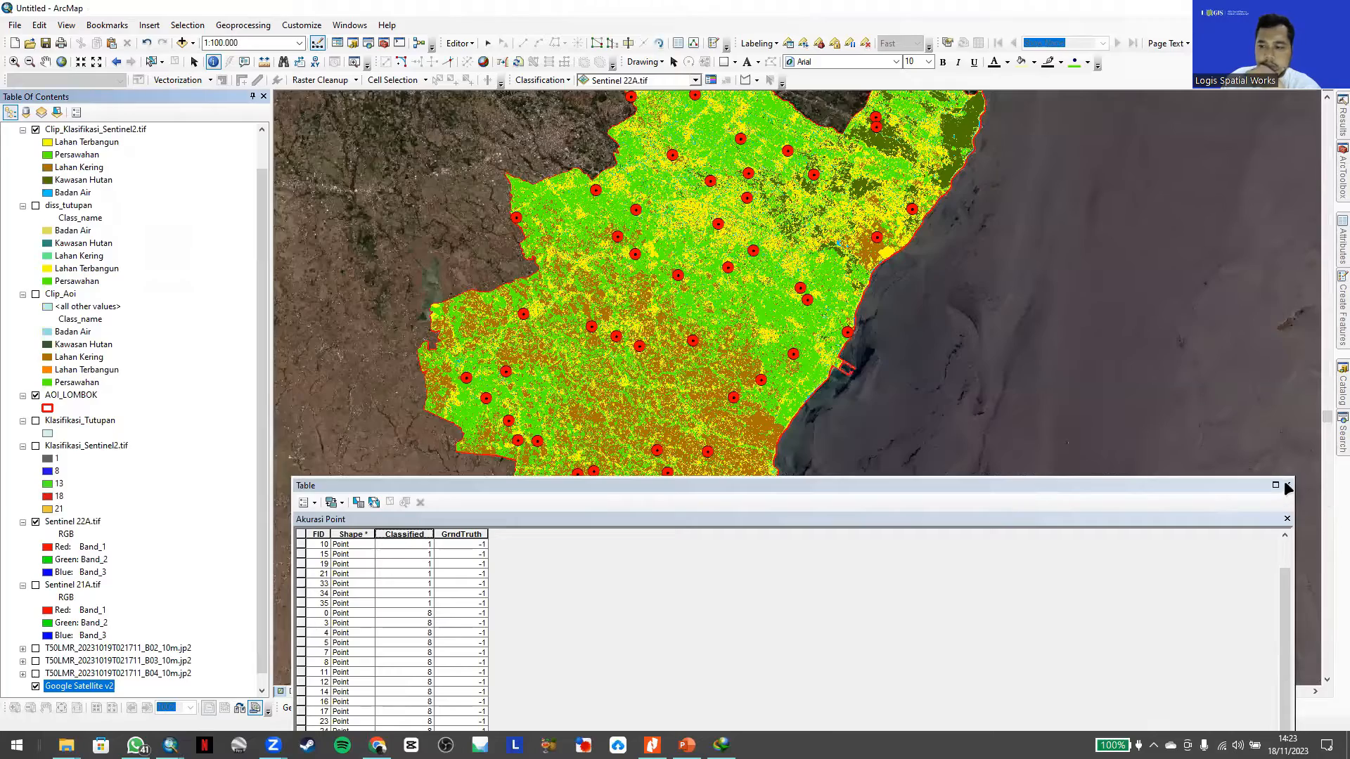
- Dock the Akurasi Point table below the map
{"action": "left_click_drag", "start_coordinate": [1153, 479], "coordinate": [668, 677]}
{"action": "left_click_drag", "start_coordinate": [561, 365], "coordinate": [732, 226]}
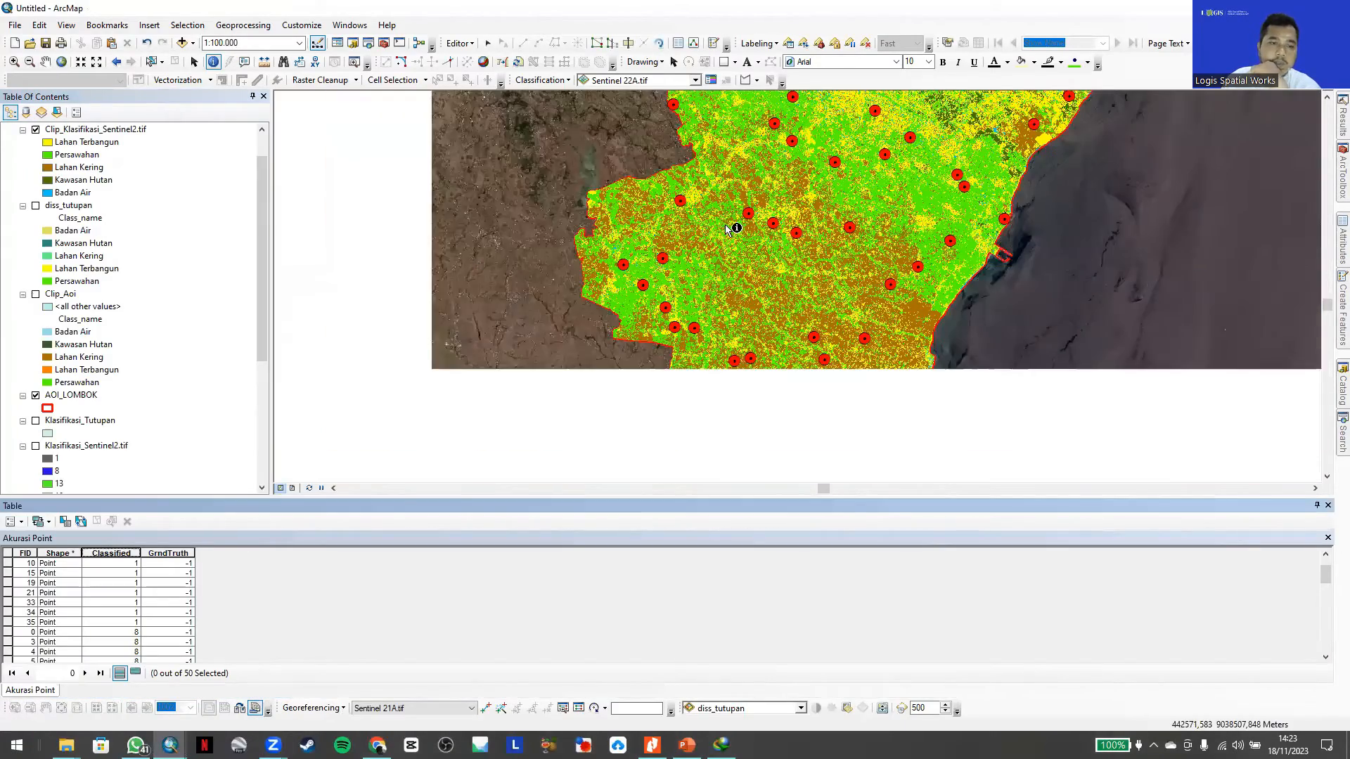
{"action": "scroll", "coordinate": [63, 396], "scroll_direction": "up", "scroll_amount": 1}
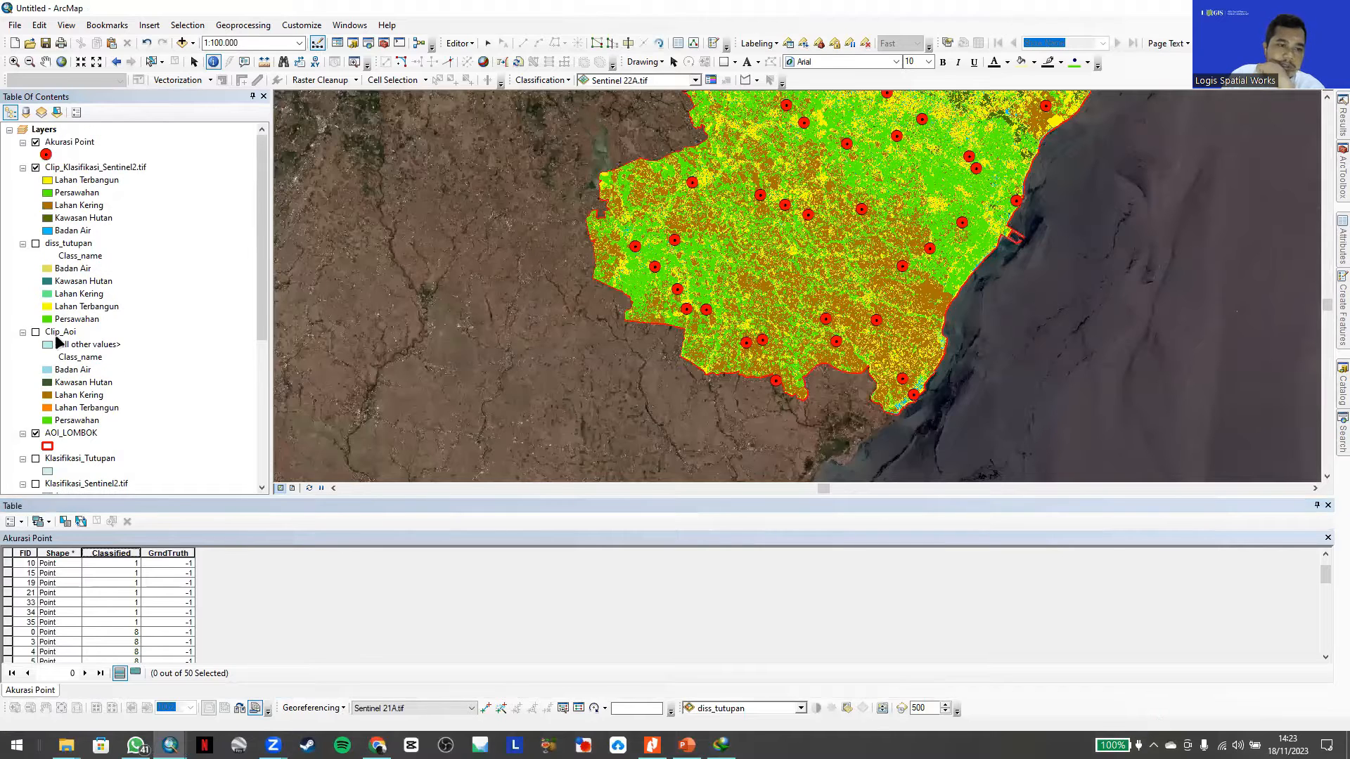
- Hide Sentinel 22A.tif, Clip_Klasifikasi_Sentinel2.tif and AOI_LOMBOK, leaving only the accuracy points over the Google satellite imagery
{"action": "scroll", "coordinate": [68, 400], "scroll_direction": "down", "scroll_amount": 7}
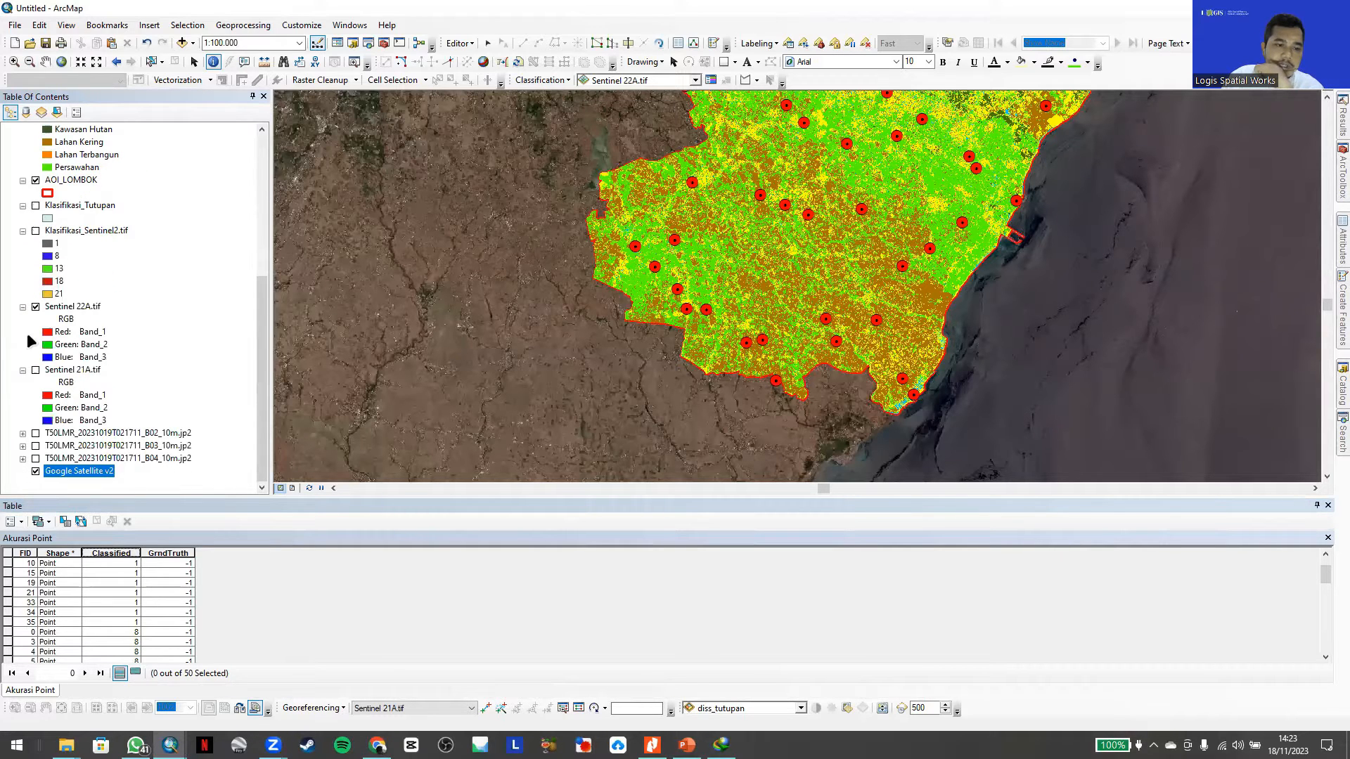
{"action": "left_click", "coordinate": [34, 307]}
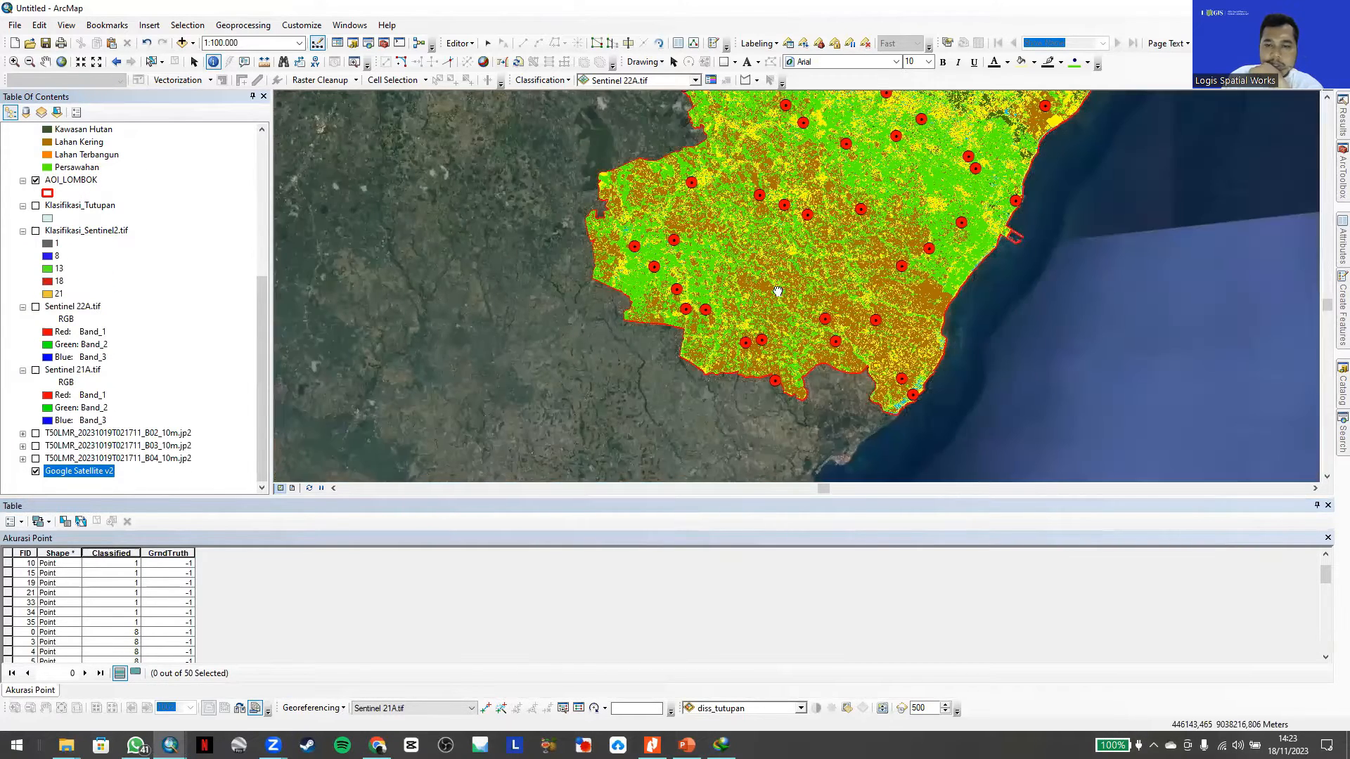
{"action": "left_click_drag", "start_coordinate": [727, 166], "coordinate": [645, 276]}
{"action": "left_click_drag", "start_coordinate": [733, 194], "coordinate": [704, 279]}
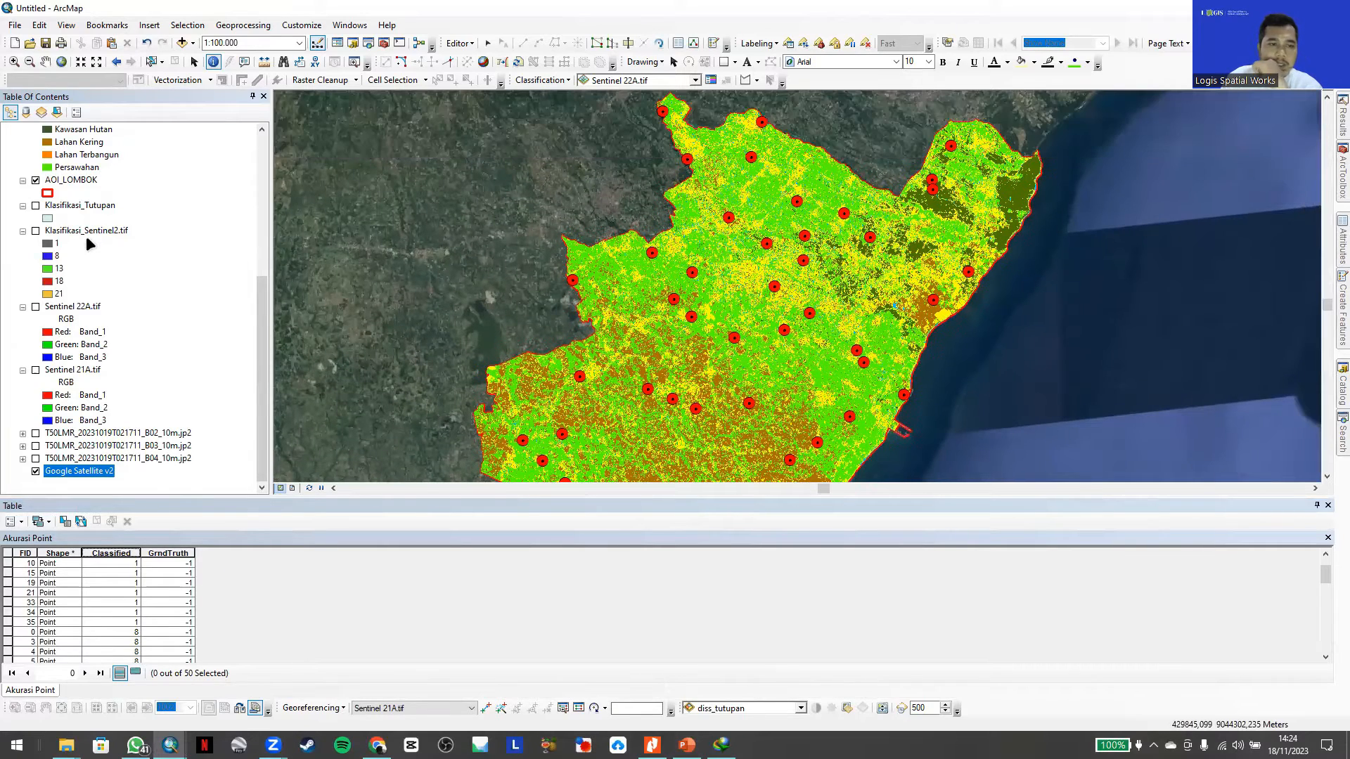
{"action": "scroll", "coordinate": [86, 235], "scroll_direction": "up", "scroll_amount": 4}
{"action": "scroll", "coordinate": [86, 227], "scroll_direction": "up", "scroll_amount": 3}
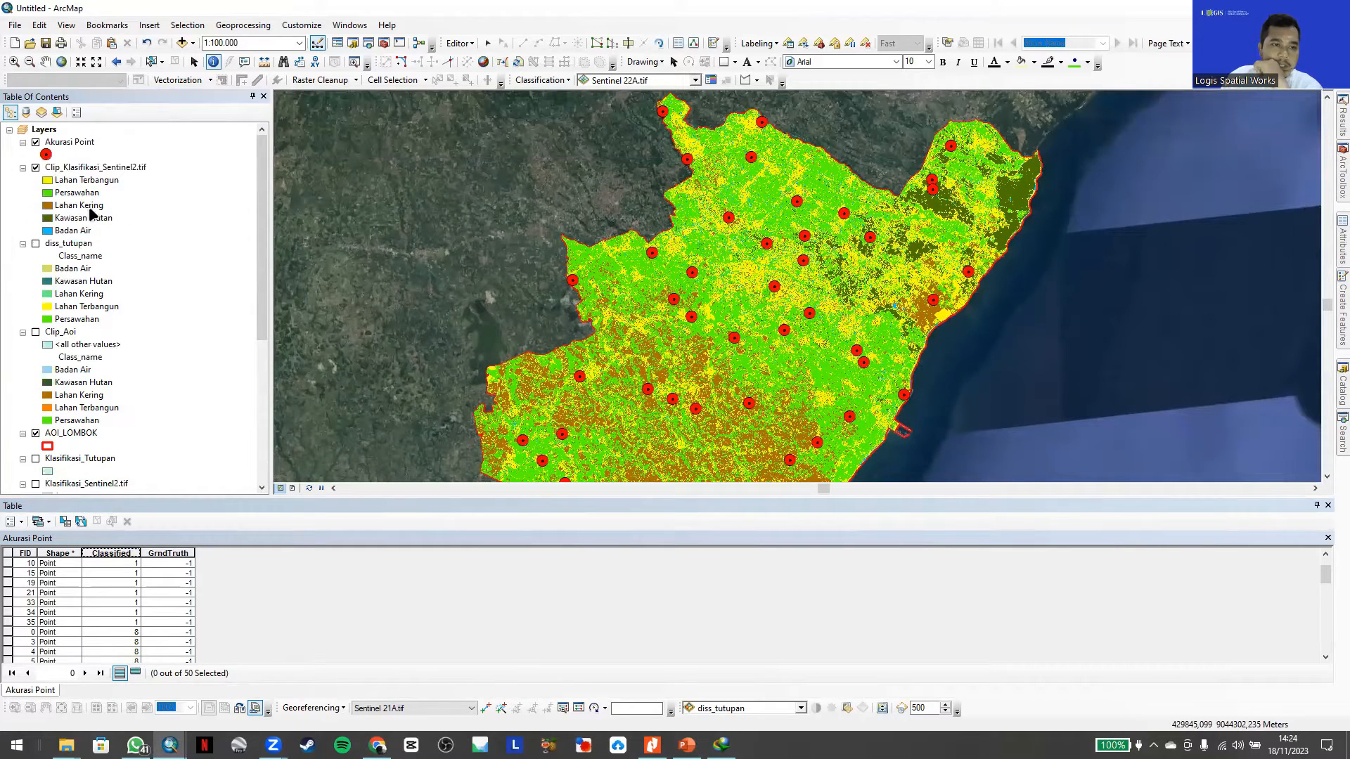
{"action": "left_click", "coordinate": [35, 168]}
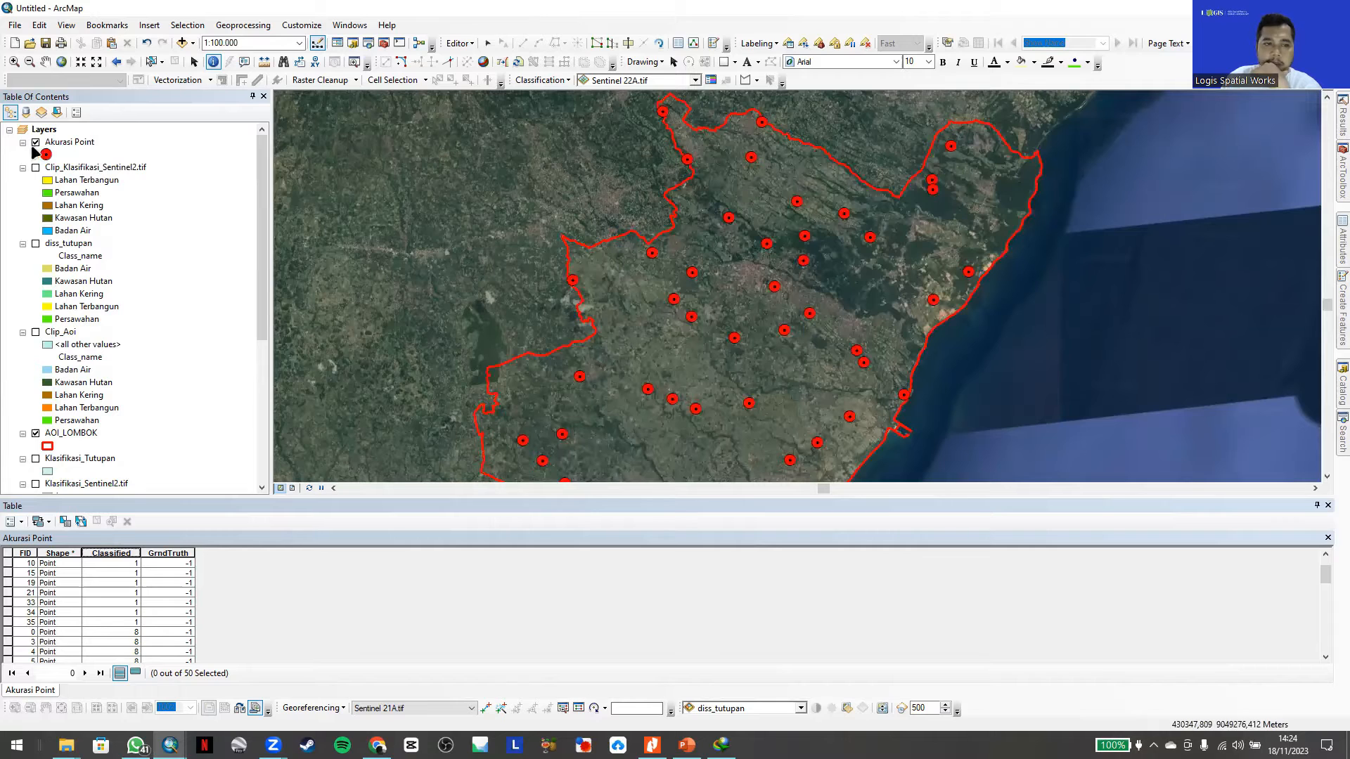
{"action": "left_click", "coordinate": [35, 433]}
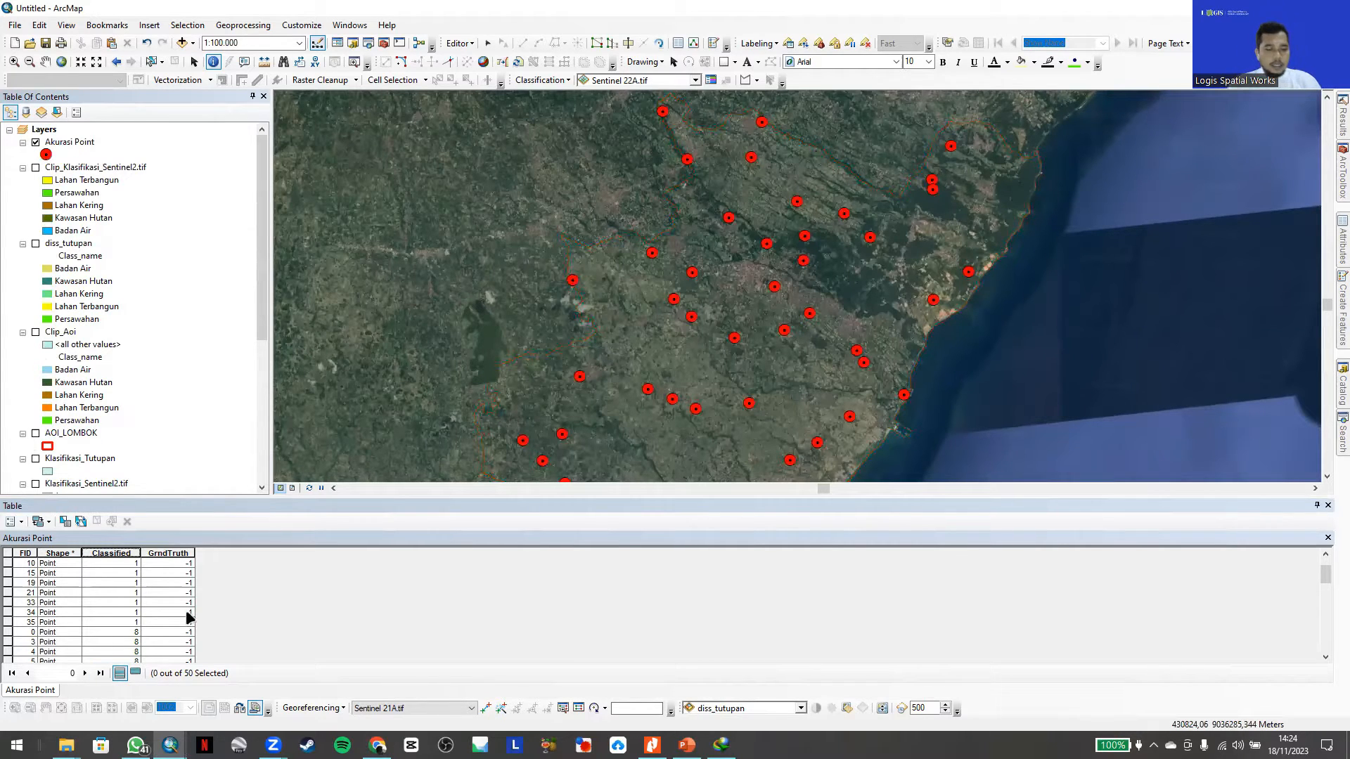
- Dock the Akurasi Point table beside the map, select the FID 1 record and zoom in closely on its point
{"action": "left_click_drag", "start_coordinate": [387, 511], "coordinate": [1312, 396]}
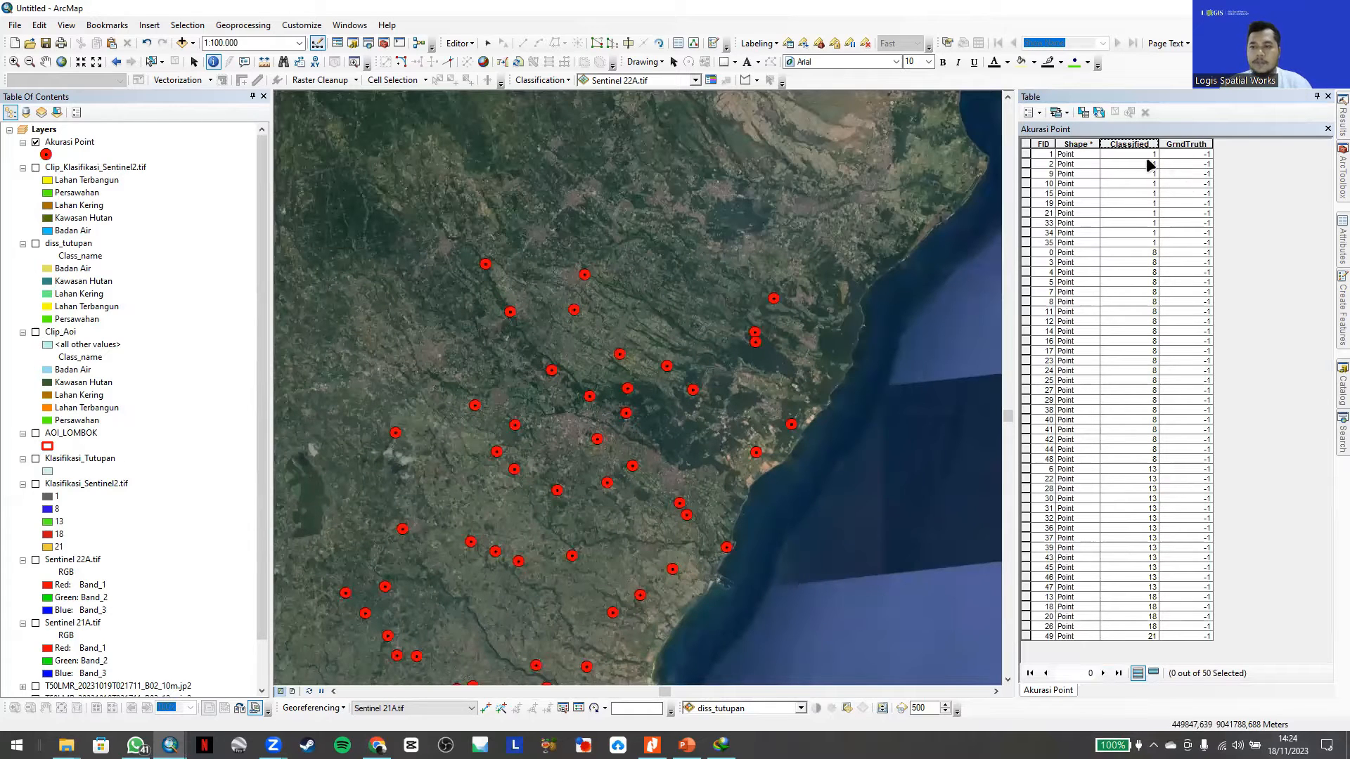
{"action": "left_click", "coordinate": [1025, 155]}
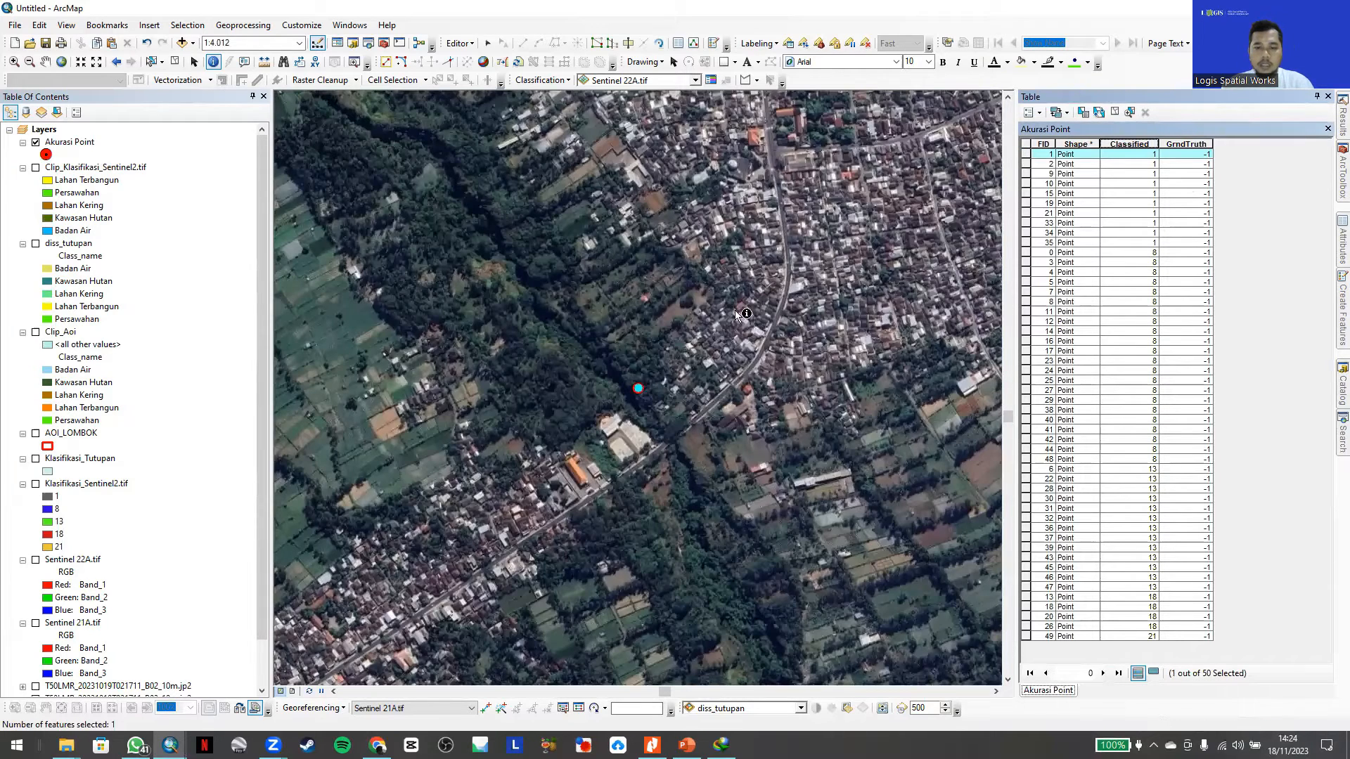
{"action": "scroll", "coordinate": [635, 396], "scroll_direction": "up", "scroll_amount": 3}
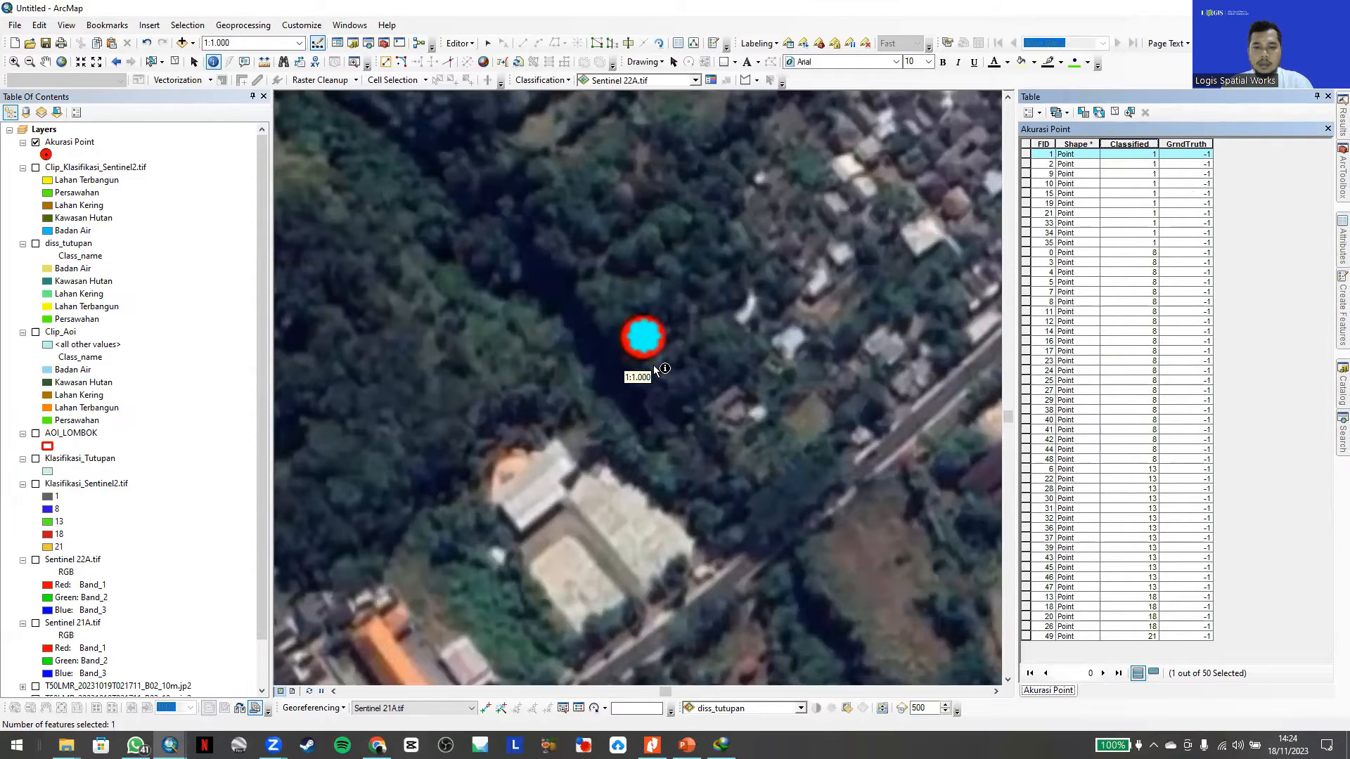
{"action": "scroll", "coordinate": [658, 367], "scroll_direction": "up", "scroll_amount": 3}
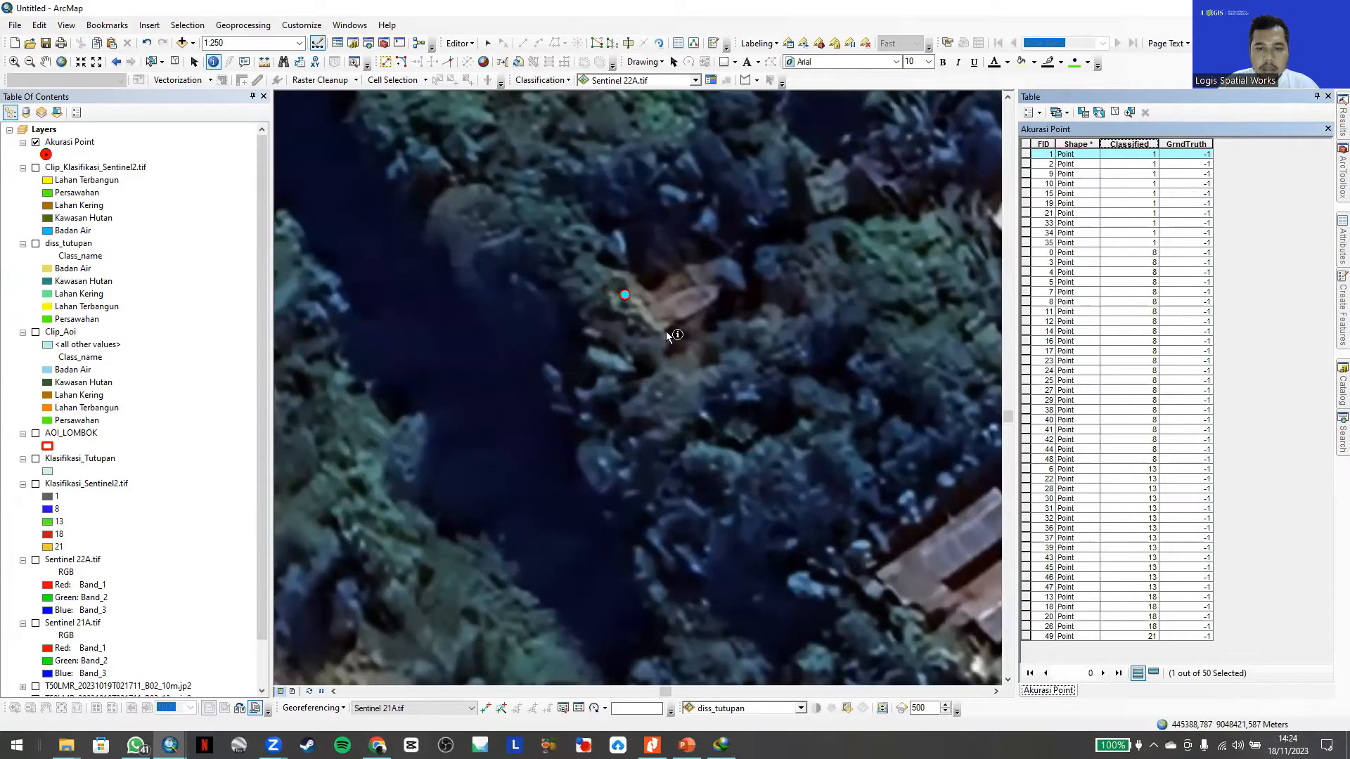
- Examine the satellite imagery around the FID 1 point and compare it with the classification layer to judge its true land cover
{"action": "left_click_drag", "start_coordinate": [652, 325], "coordinate": [572, 399]}
{"action": "scroll", "coordinate": [556, 403], "scroll_direction": "down", "scroll_amount": 4}
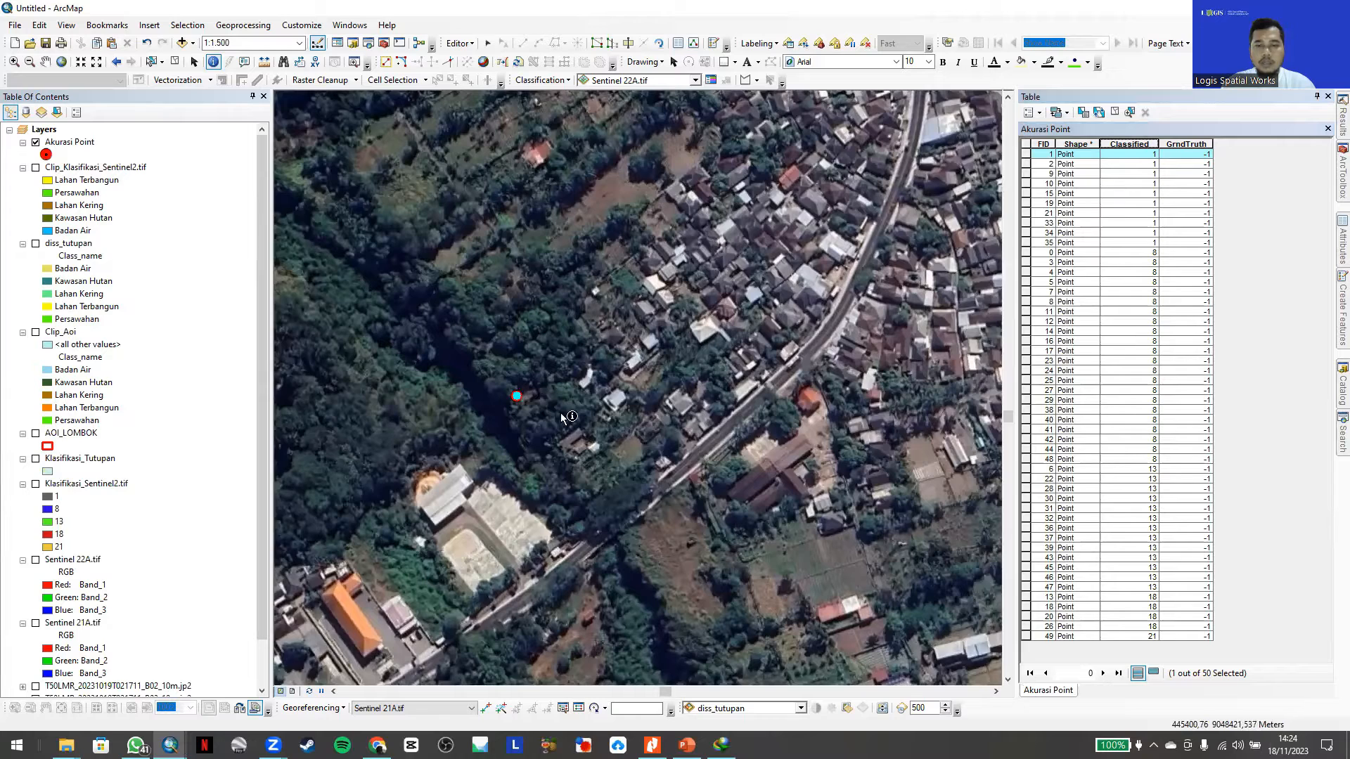
{"action": "left_click_drag", "start_coordinate": [571, 413], "coordinate": [524, 399]}
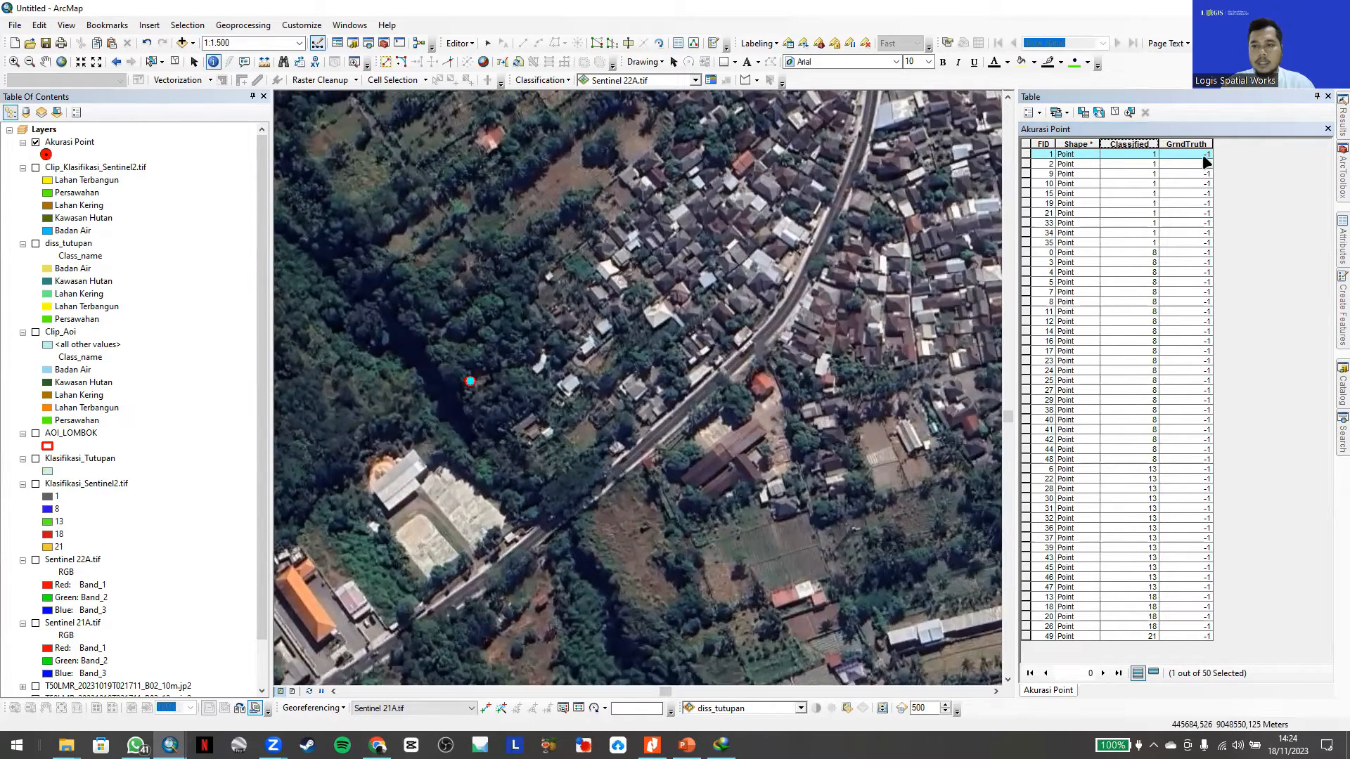
{"action": "left_click_drag", "start_coordinate": [538, 429], "coordinate": [586, 438]}
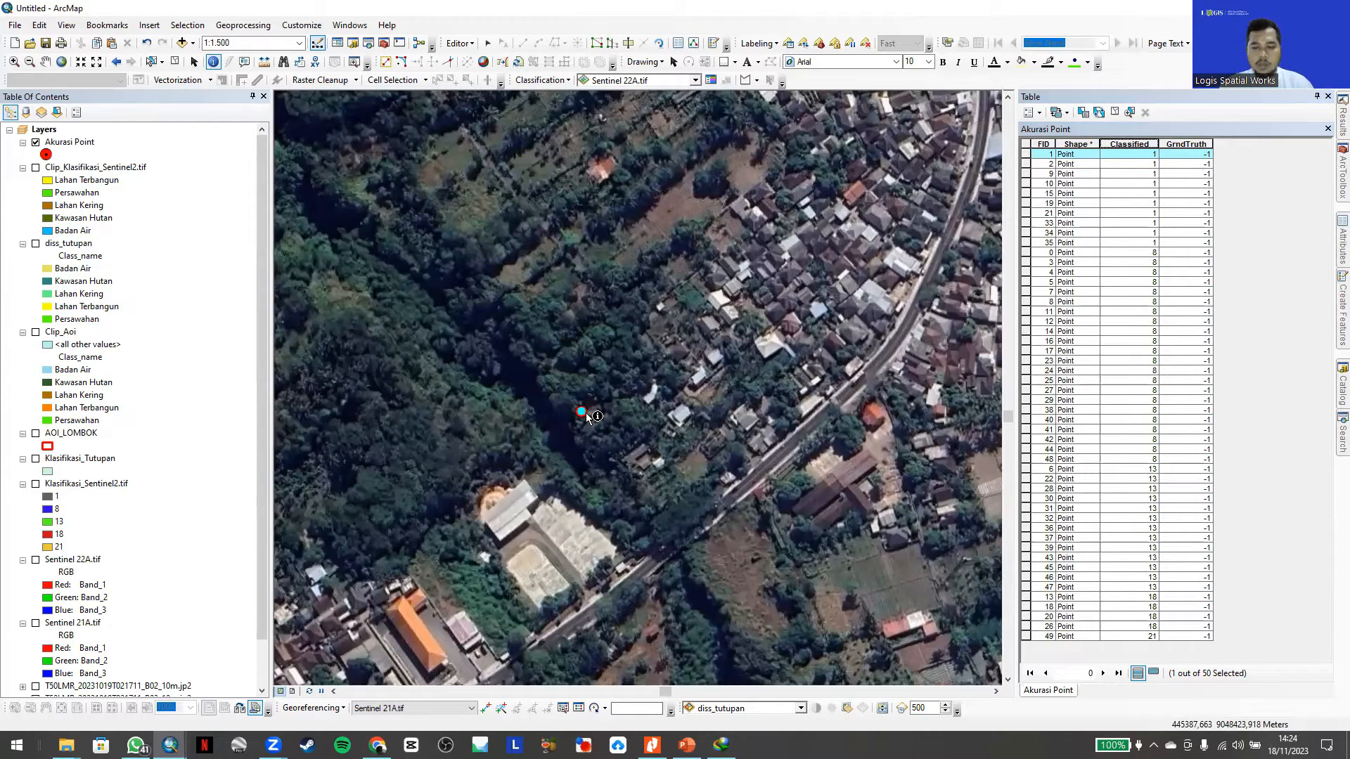
{"action": "left_click_drag", "start_coordinate": [586, 414], "coordinate": [631, 430]}
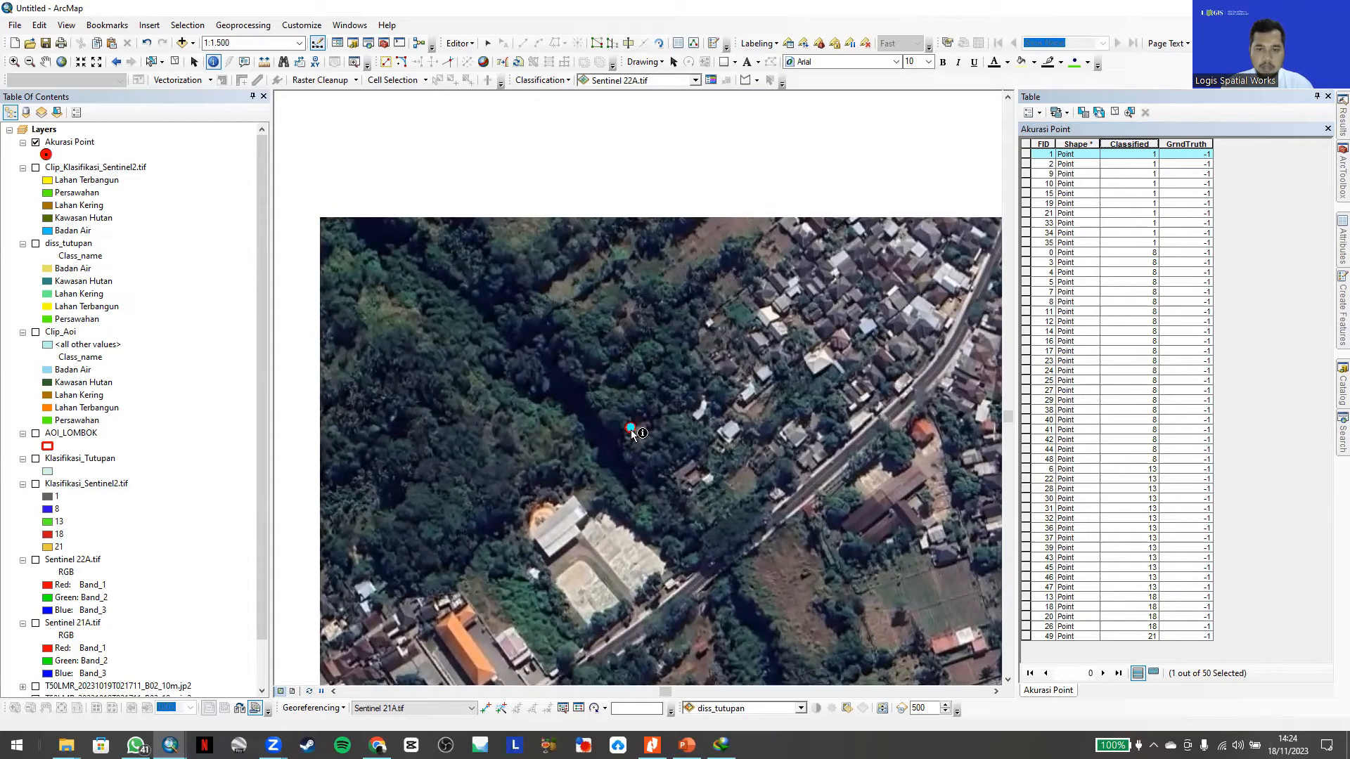
{"action": "left_click_drag", "start_coordinate": [470, 214], "coordinate": [514, 349]}
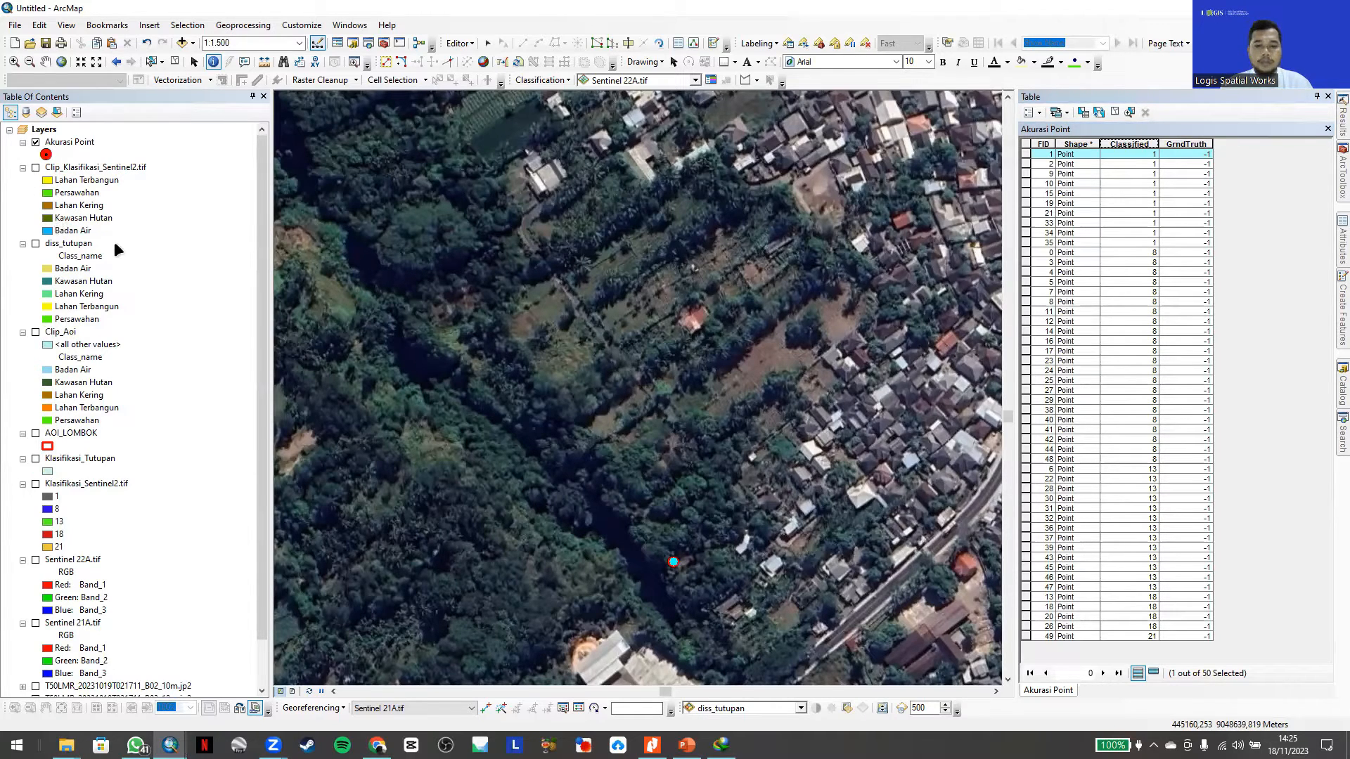
{"action": "left_click", "coordinate": [36, 168]}
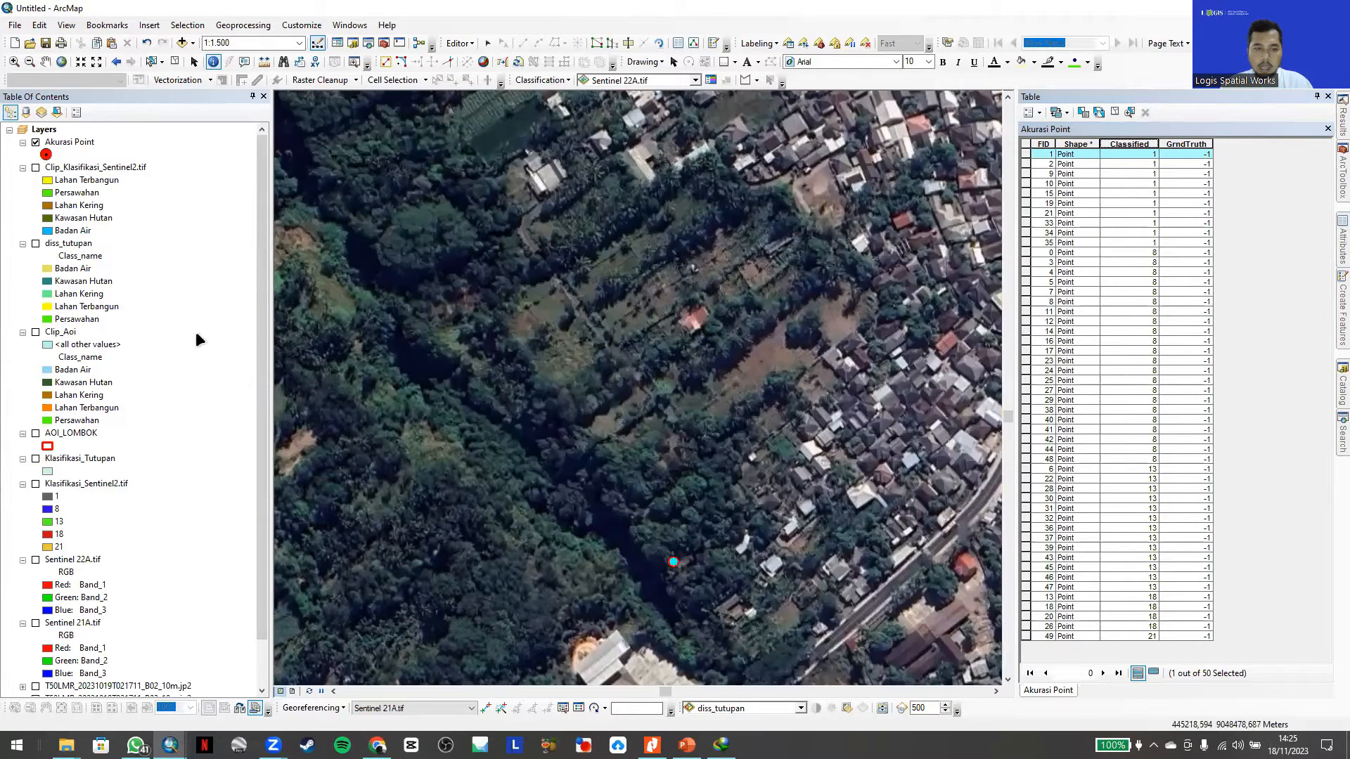
{"action": "left_click_drag", "start_coordinate": [839, 469], "coordinate": [690, 400]}
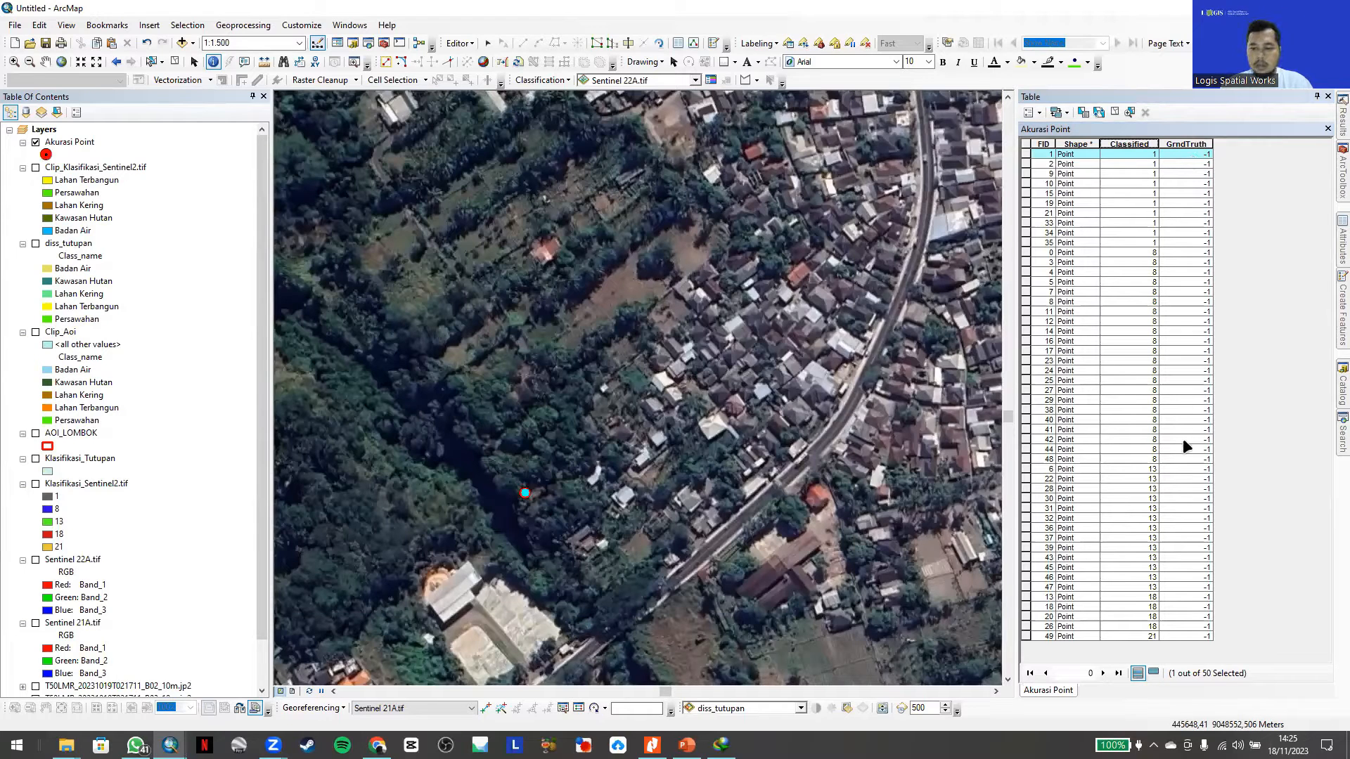
- Switch to the PowerPoint presentation on land cover classification and select the closing TERIMA KASIH slide
{"action": "left_click_drag", "start_coordinate": [596, 409], "coordinate": [543, 403]}
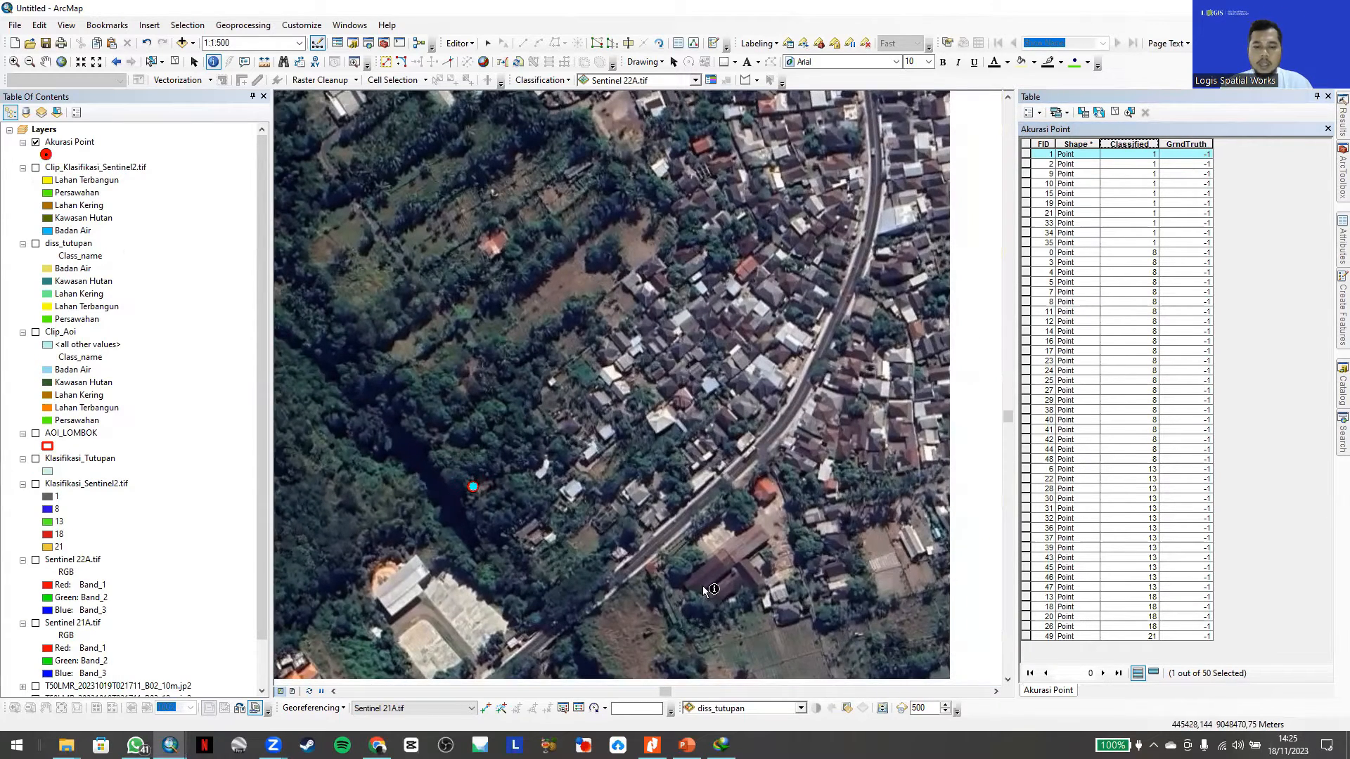
{"action": "mouse_move", "coordinate": [687, 744]}
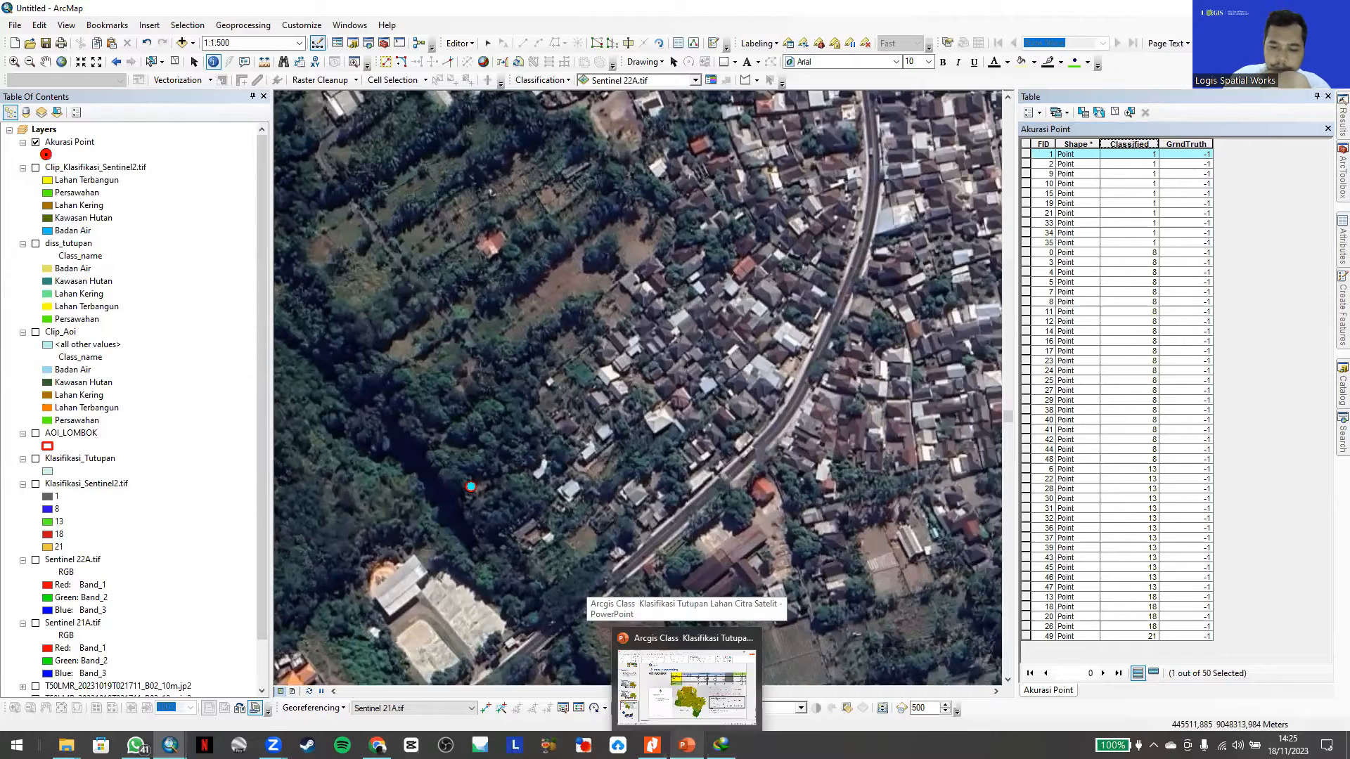
{"action": "left_click", "coordinate": [695, 709]}
{"action": "left_click", "coordinate": [133, 643]}
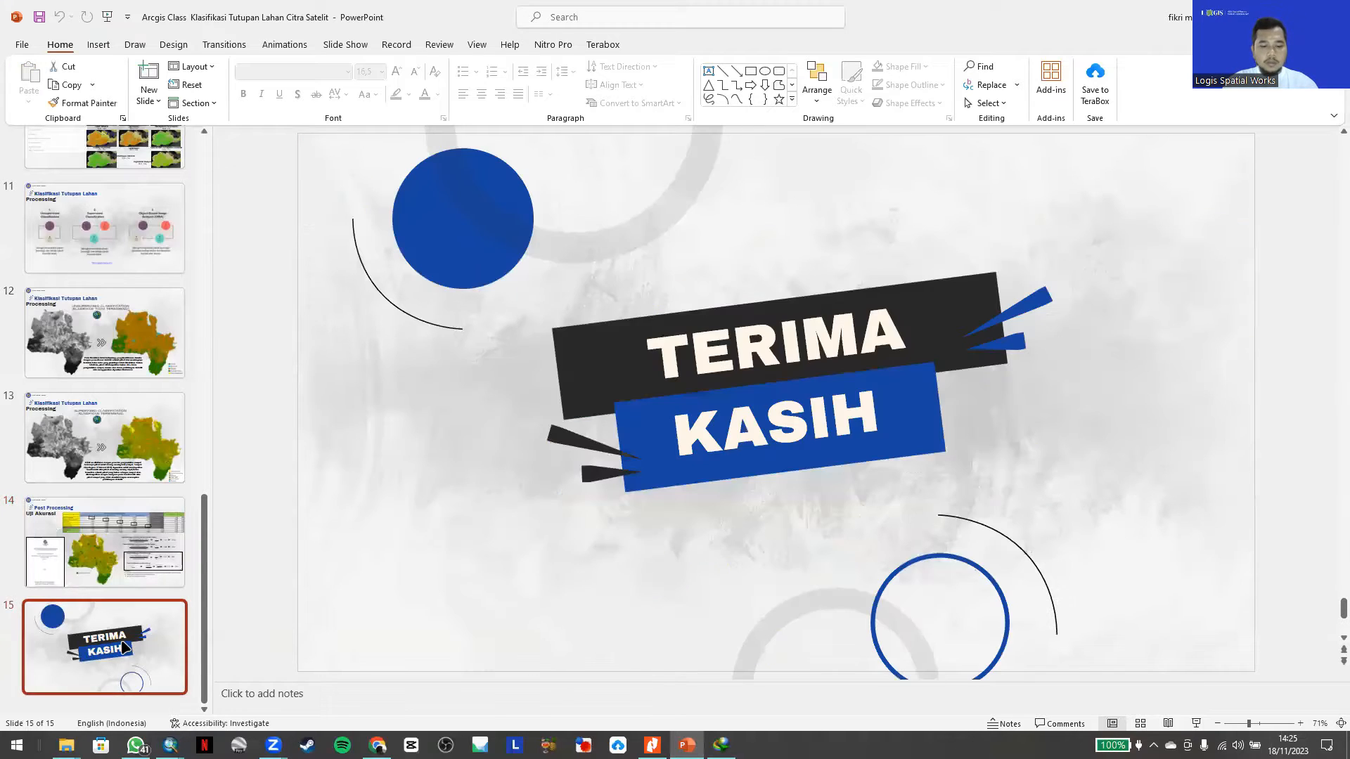
{"action": "key", "text": "ctrl+c"}
{"action": "key", "text": "ctrl+v"}
{"action": "left_click", "coordinate": [458, 208]}
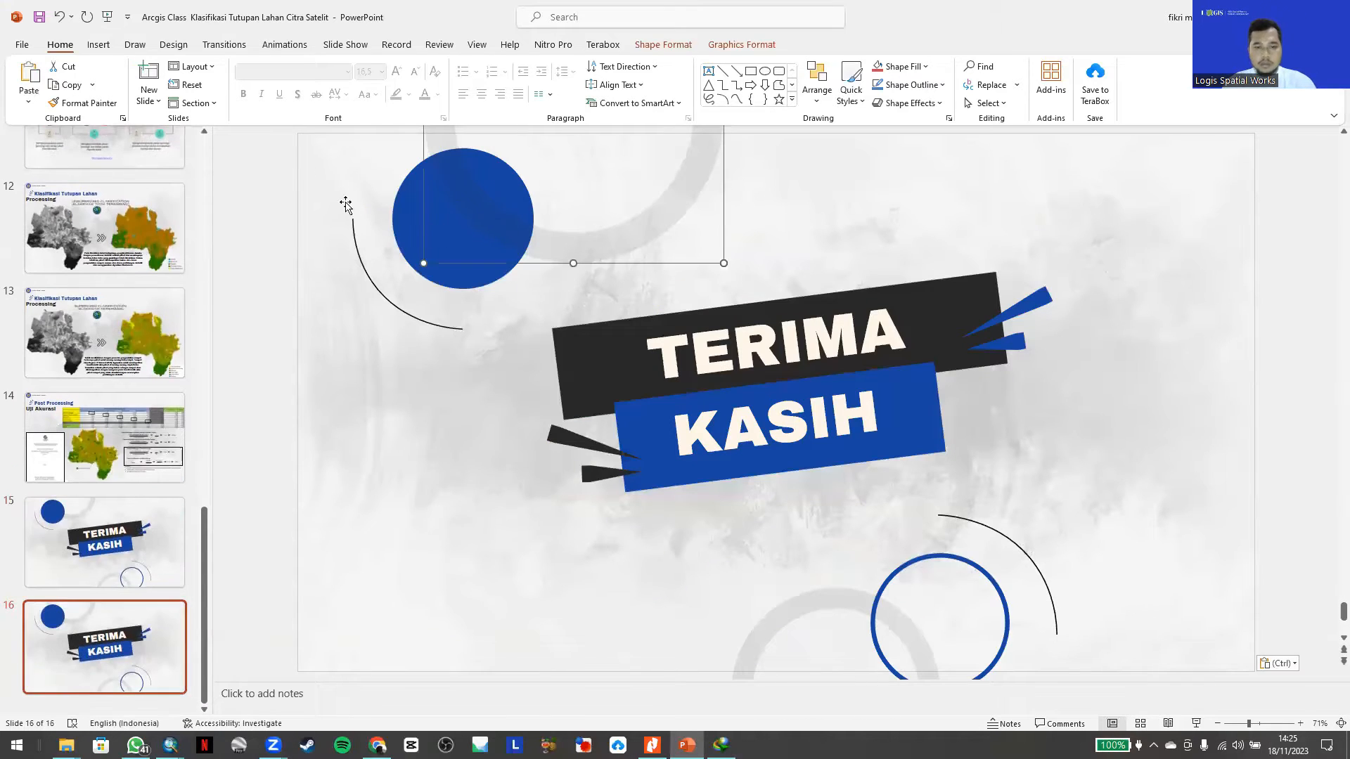
{"action": "left_click", "coordinate": [267, 142]}
{"action": "left_click", "coordinate": [57, 687]}
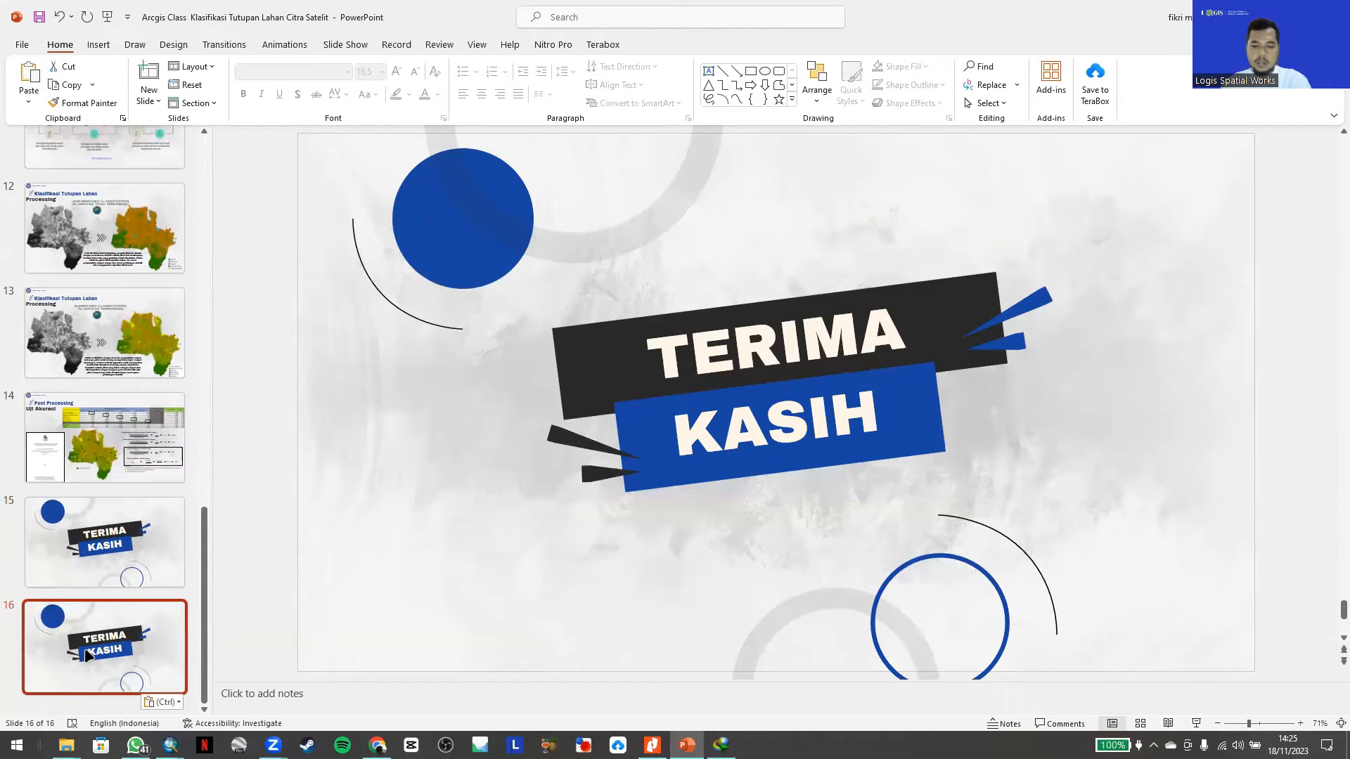
{"action": "key", "text": "Delete"}
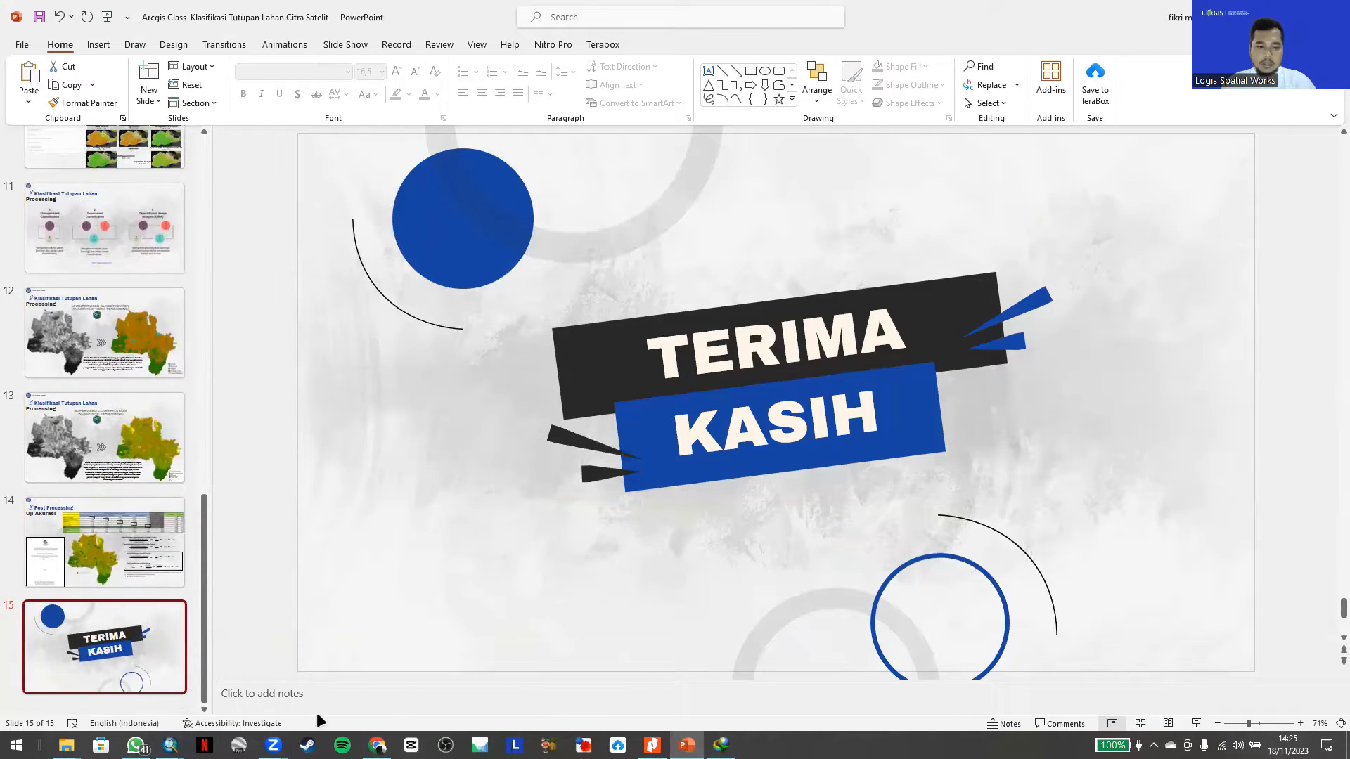
{"action": "right_click", "coordinate": [825, 754]}
{"action": "left_click", "coordinate": [726, 713]}
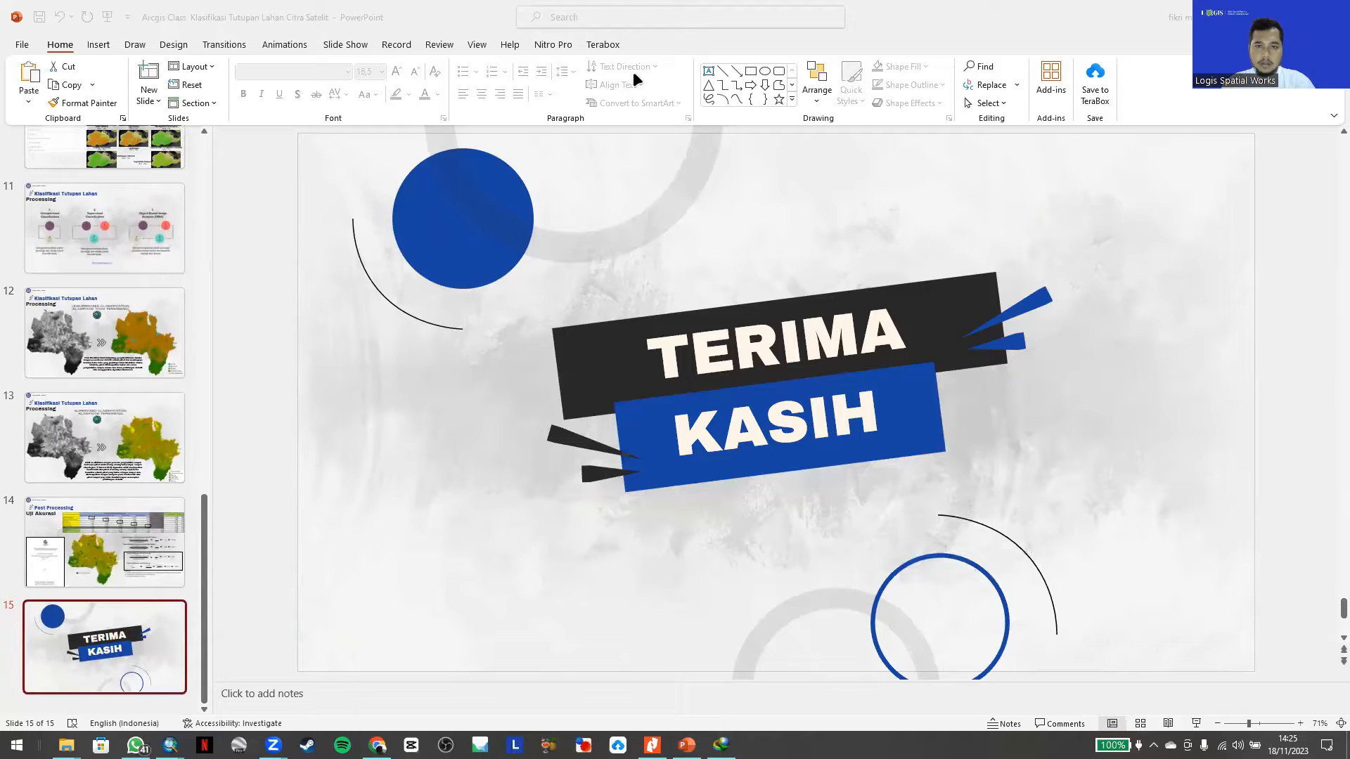
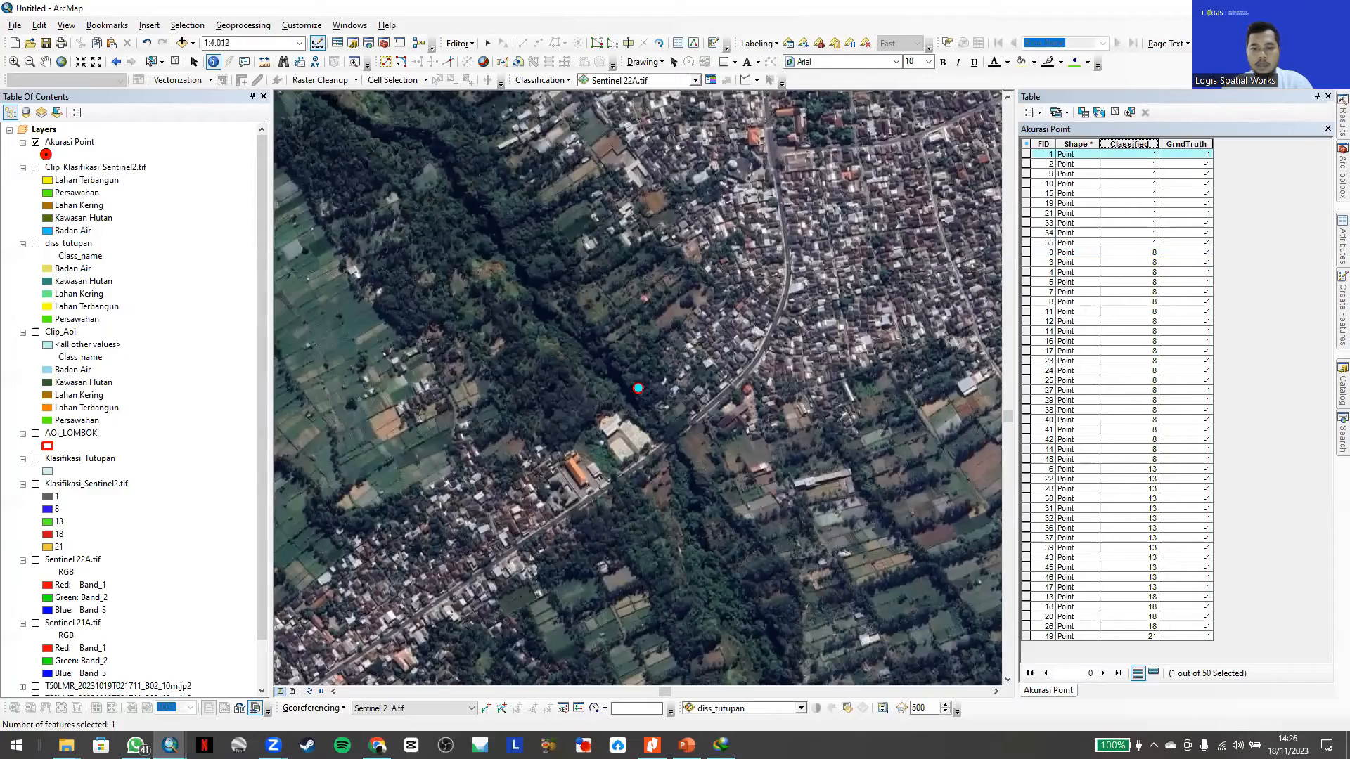
- In ArcMap, end the edit session on the Akurasi Point table at the FID 1 record and save the edits
{"action": "scroll", "coordinate": [609, 381], "scroll_direction": "down", "scroll_amount": 4}
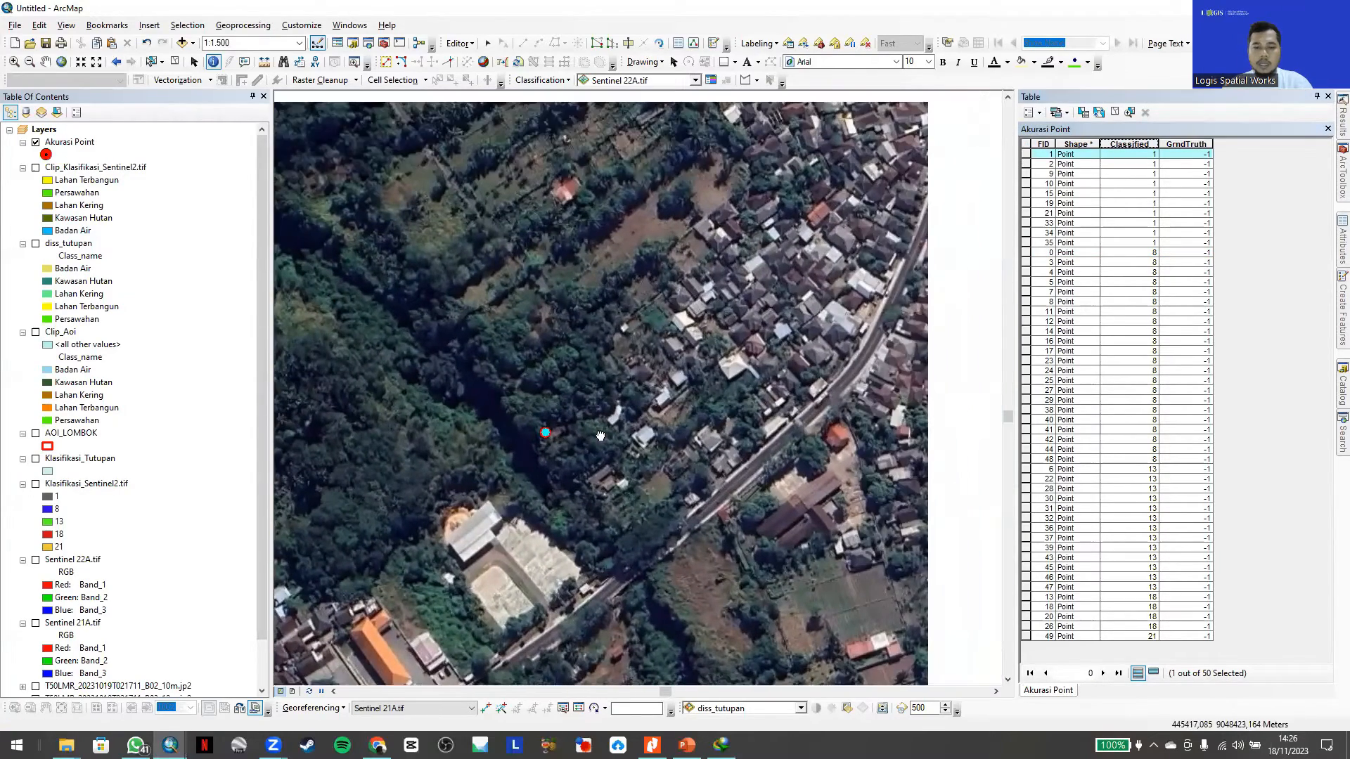
{"action": "left_click", "coordinate": [1197, 153]}
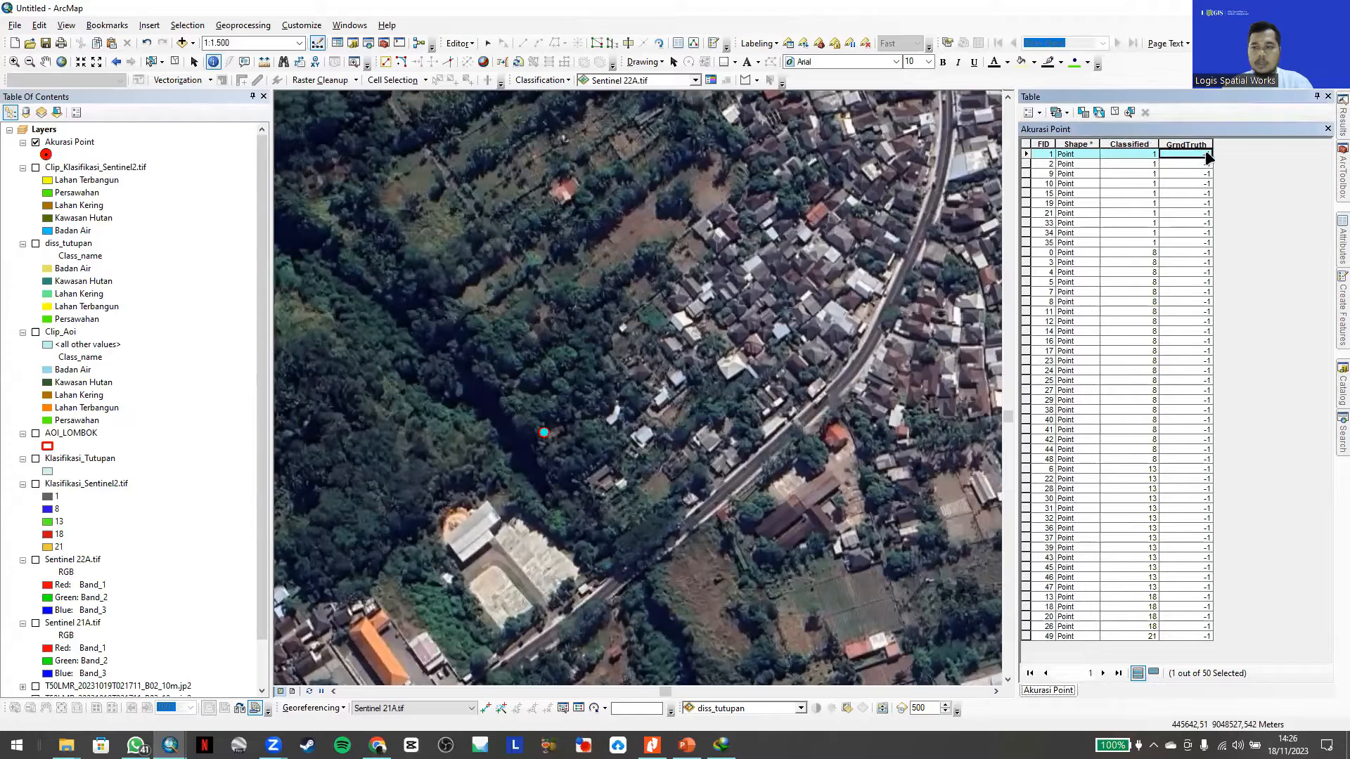
{"action": "left_click", "coordinate": [458, 44]}
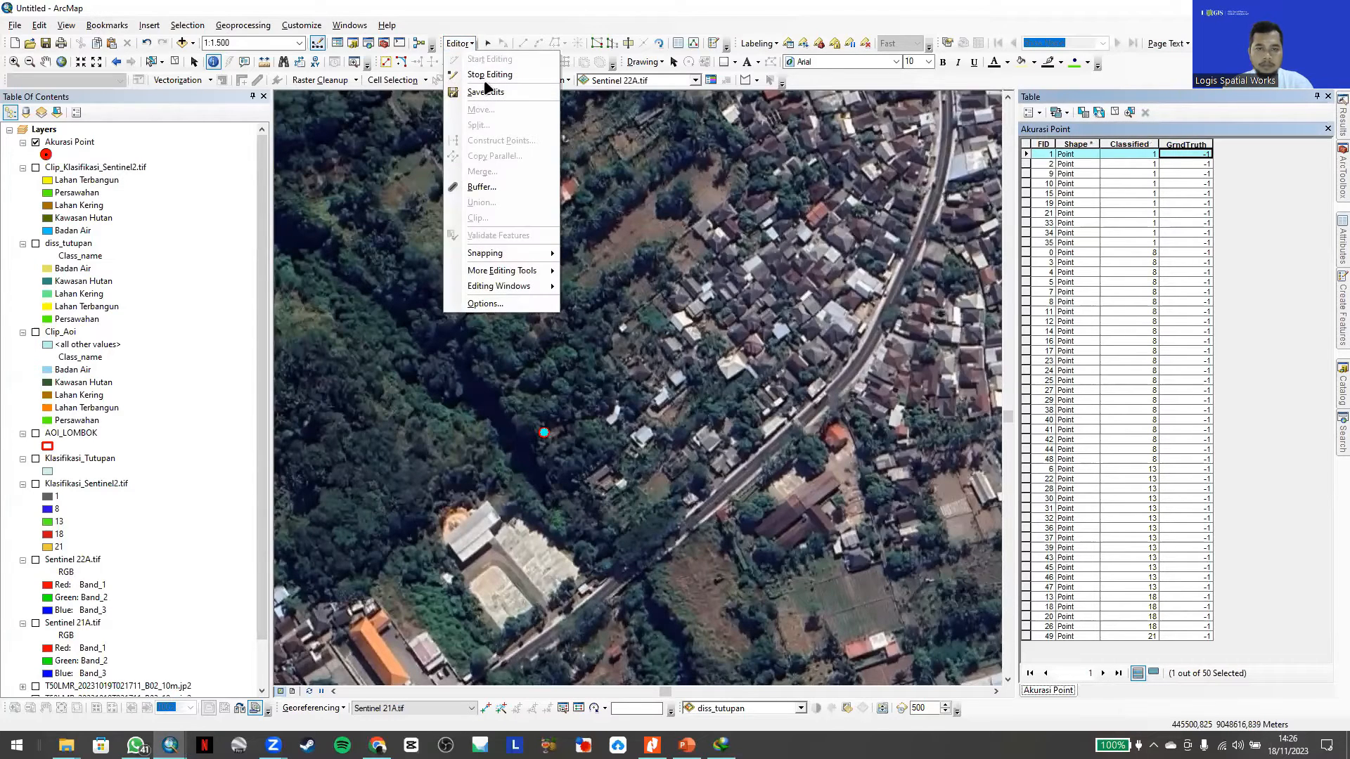
{"action": "left_click", "coordinate": [496, 76]}
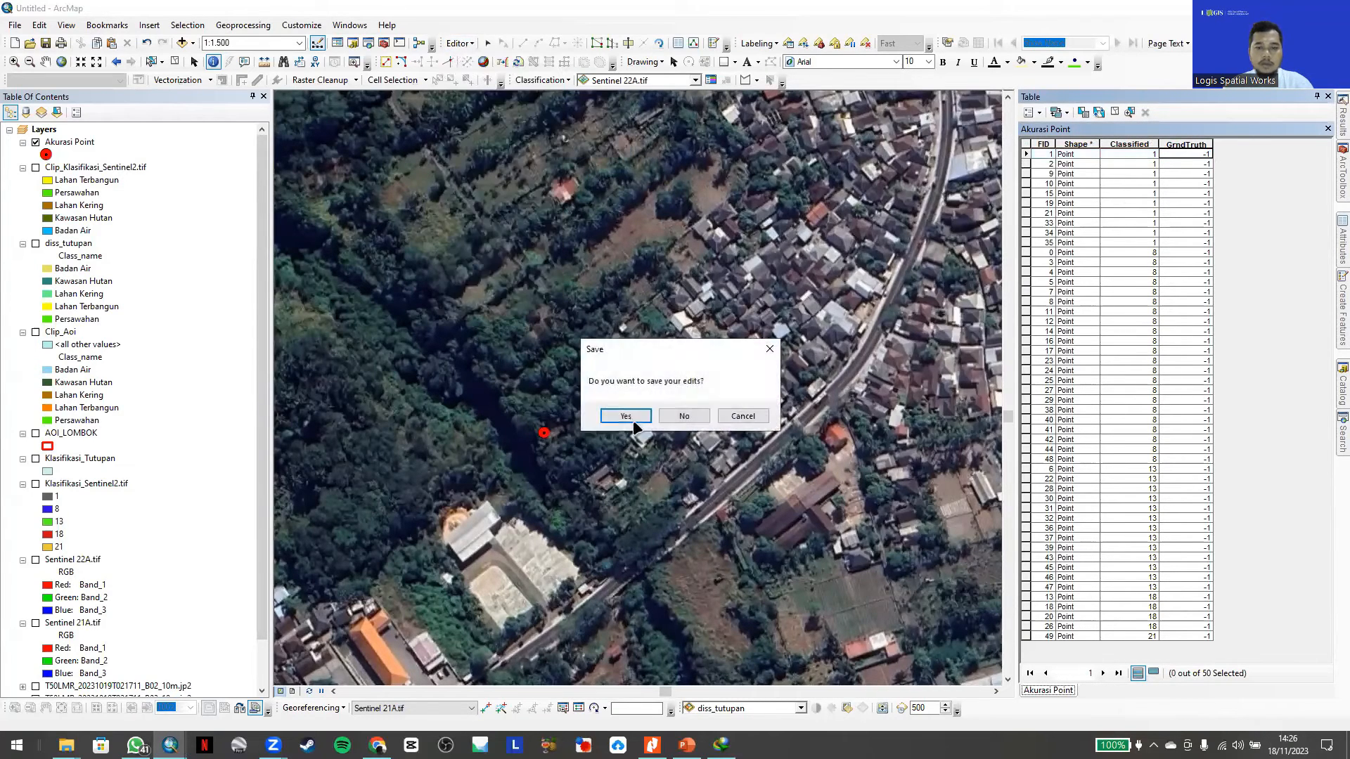
{"action": "left_click", "coordinate": [633, 419]}
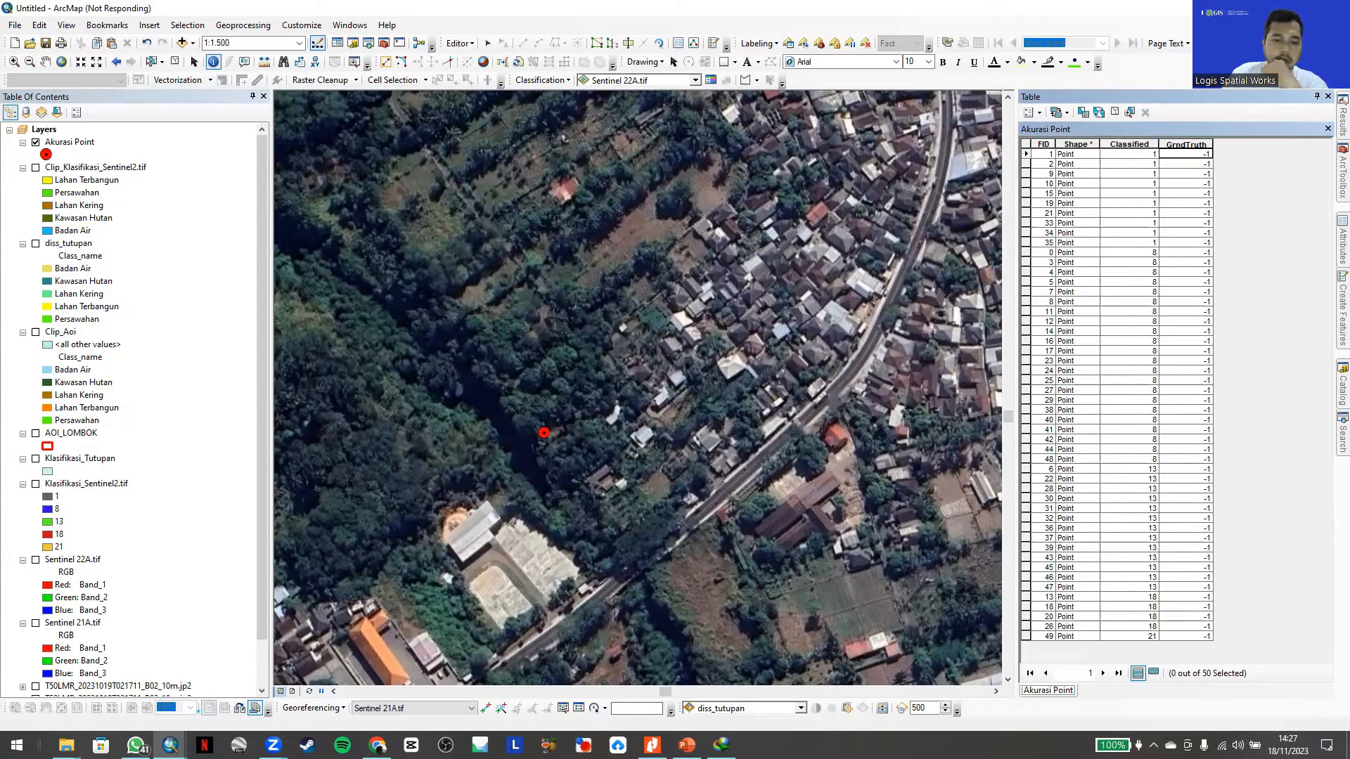
- Switch to the Tile Layer Basemap Gallery ArcMap window and close it
{"action": "mouse_move", "coordinate": [170, 745]}
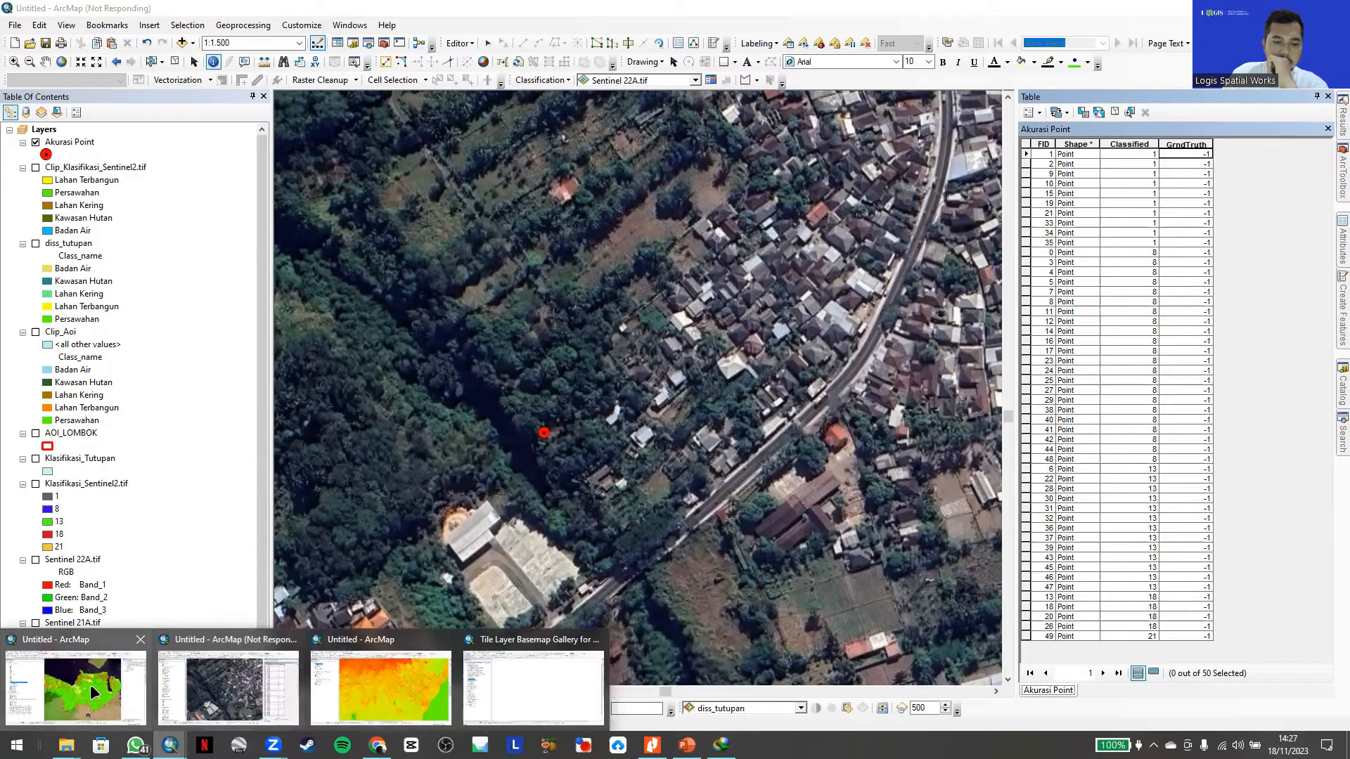
{"action": "left_click", "coordinate": [192, 698]}
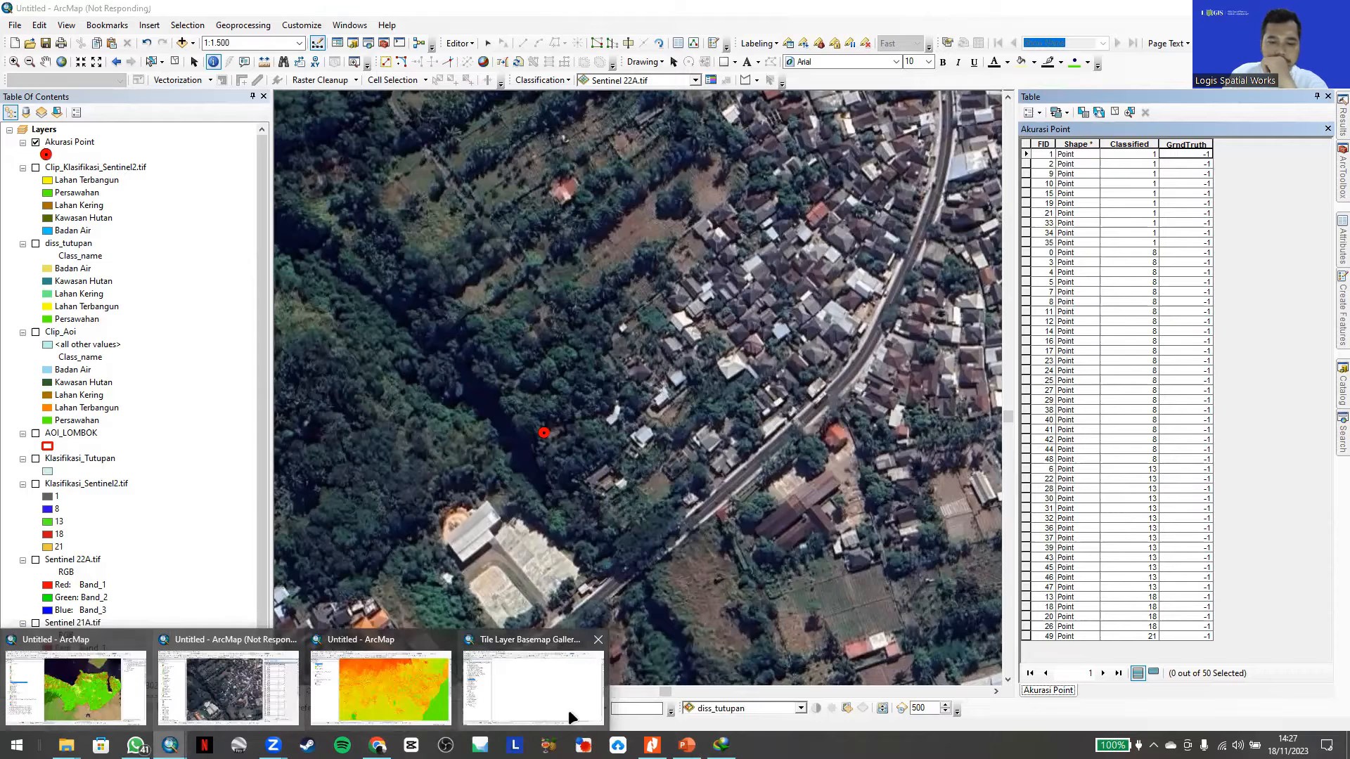
{"action": "left_click", "coordinate": [557, 673]}
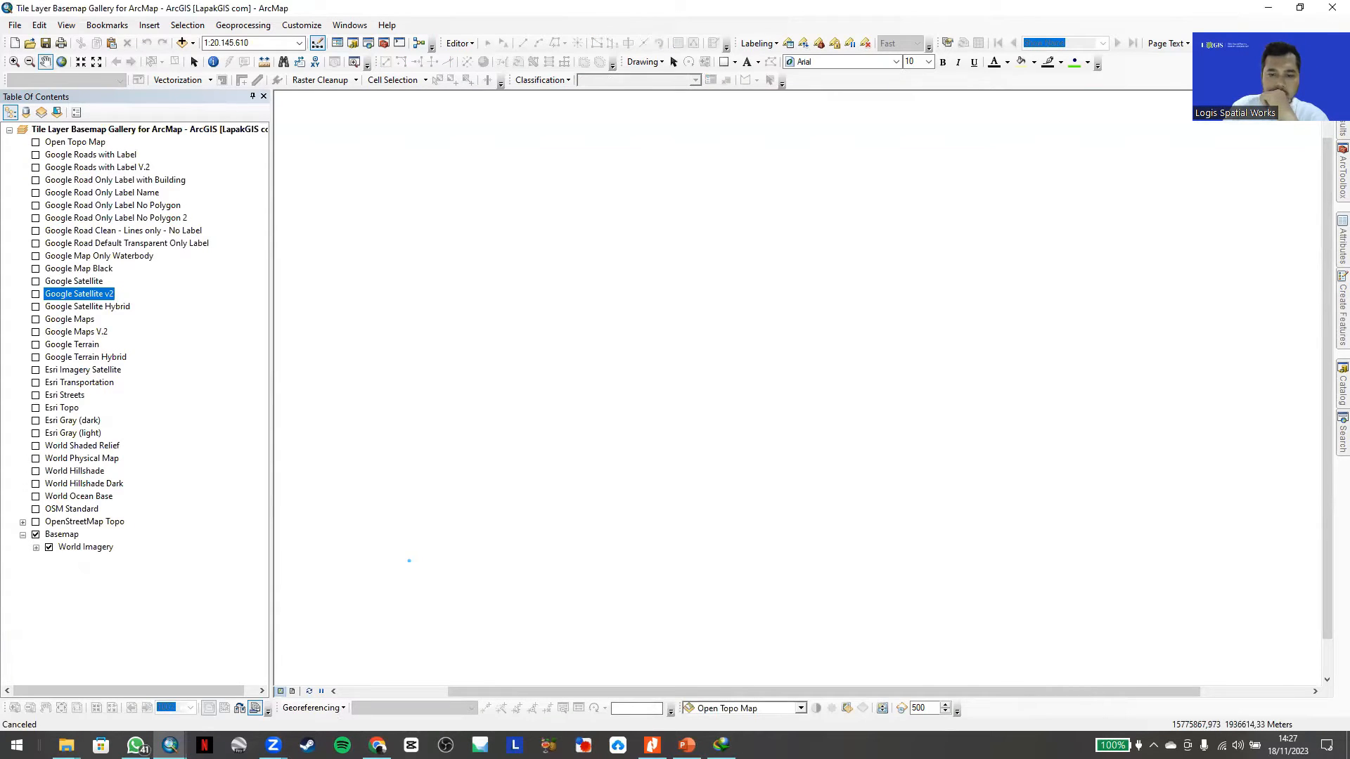
{"action": "left_click", "coordinate": [1332, 8]}
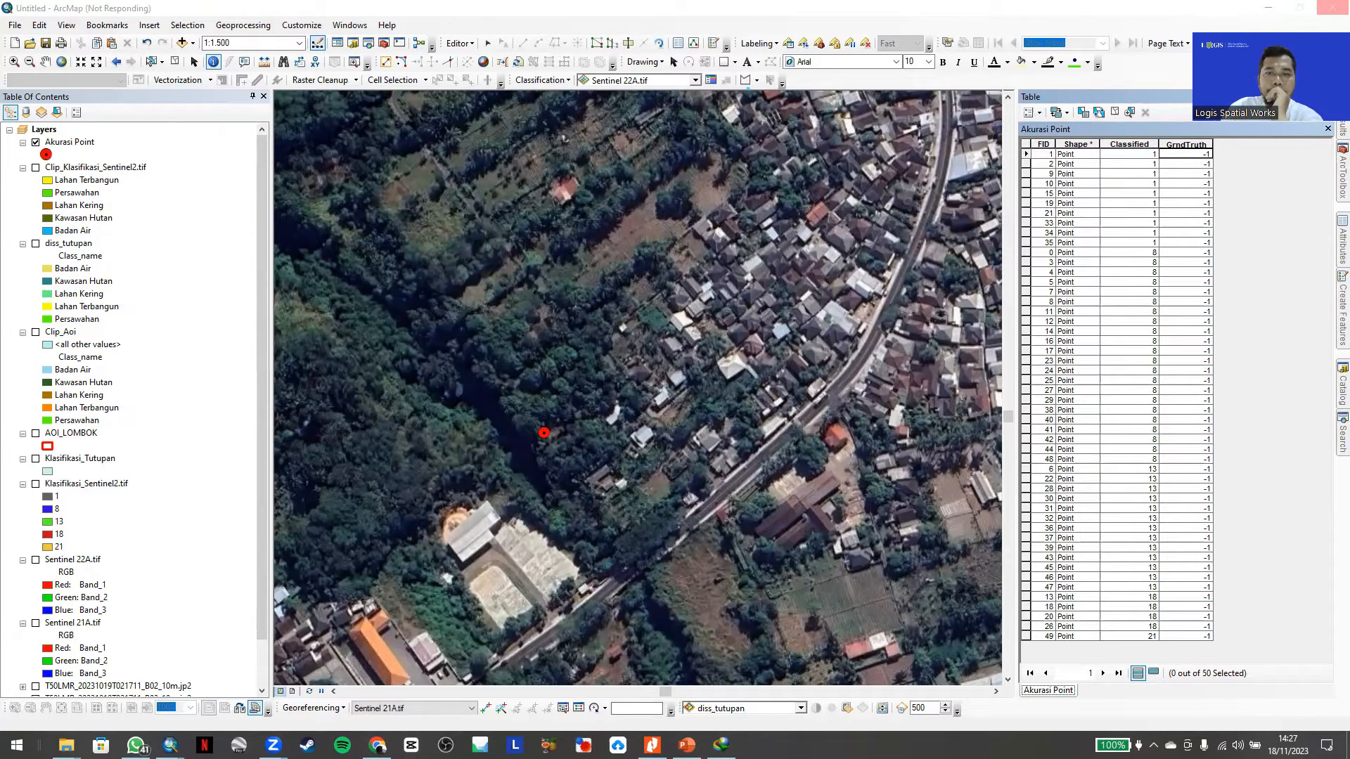
- Close the ArcMap window holding the Landsat 9 supervised classification without saving its changes
{"action": "mouse_move", "coordinate": [170, 745]}
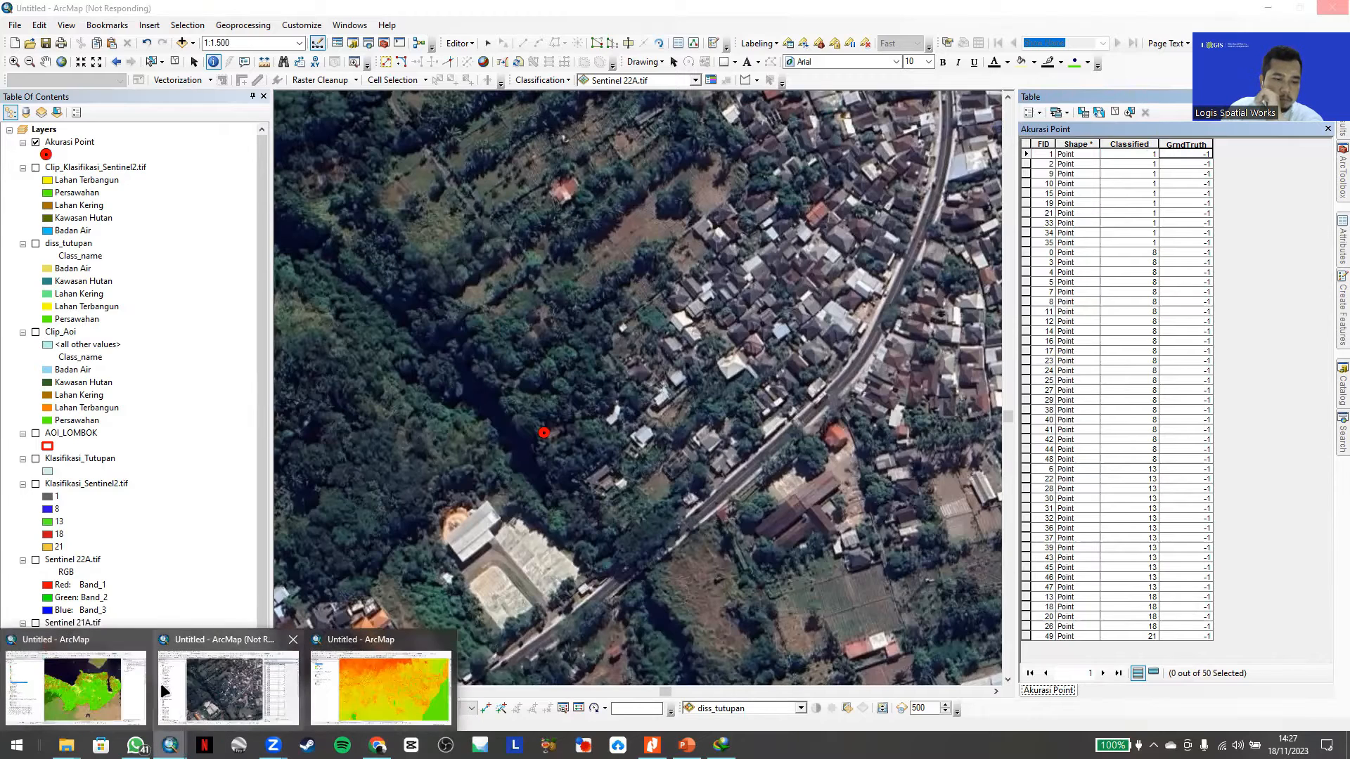
{"action": "left_click", "coordinate": [102, 677]}
{"action": "left_click", "coordinate": [1332, 8]}
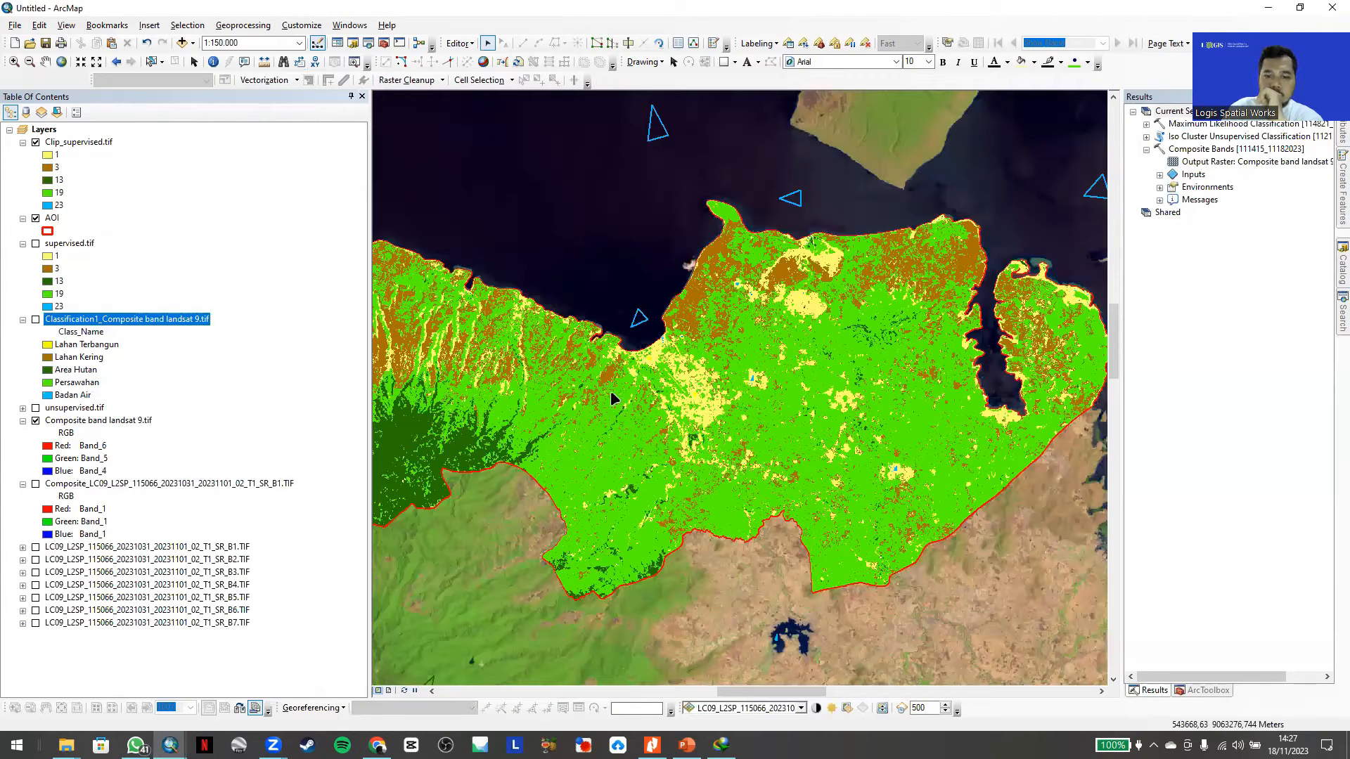
{"action": "left_click", "coordinate": [672, 393]}
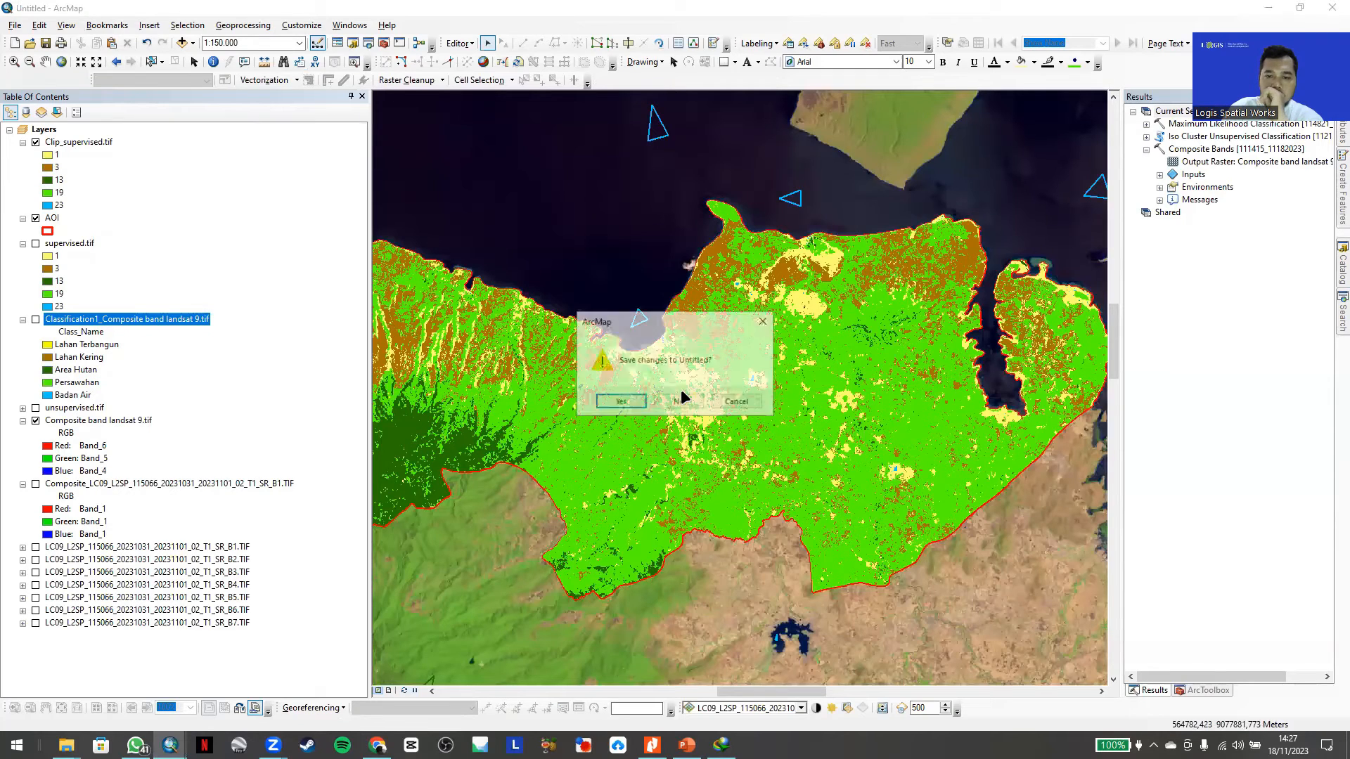
{"action": "left_click", "coordinate": [681, 402]}
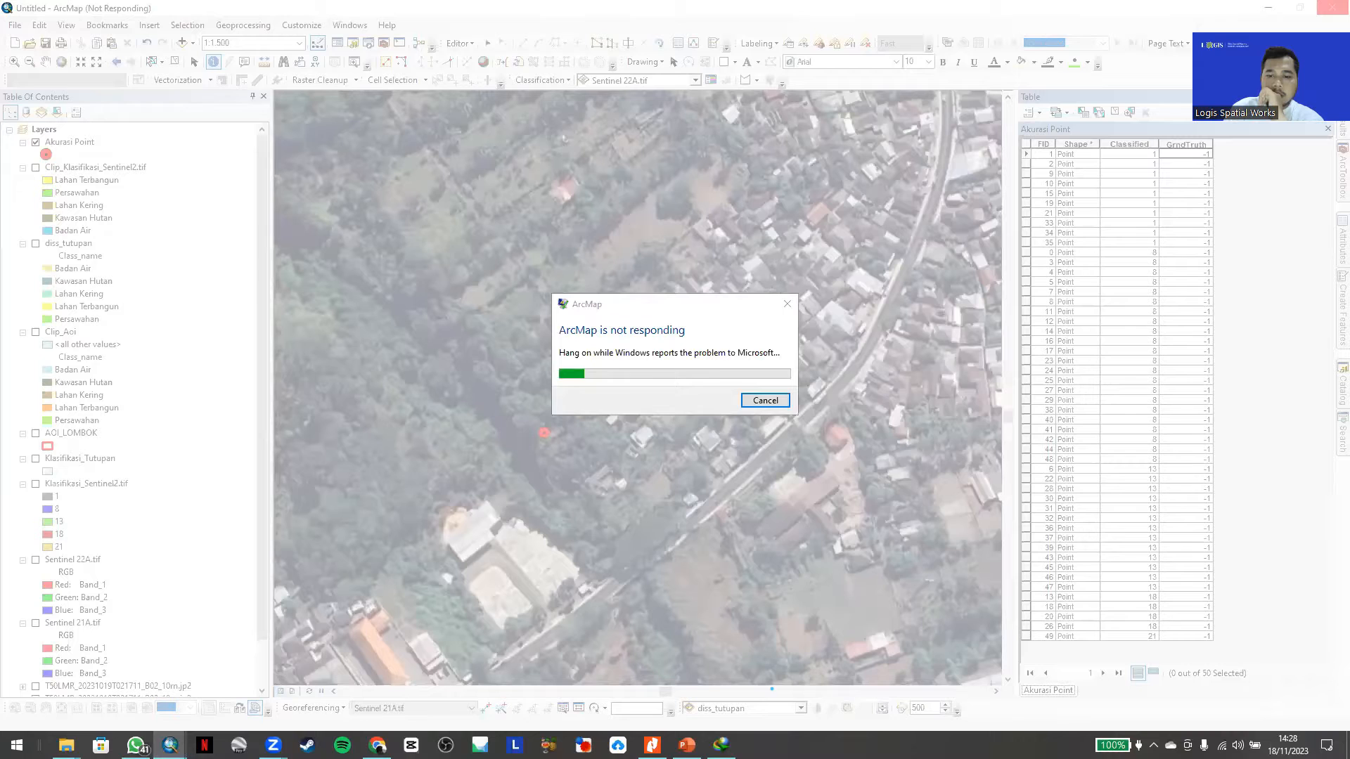
- Open Task Manager and end the ArcMap task that is not responding
{"action": "right_click", "coordinate": [780, 747]}
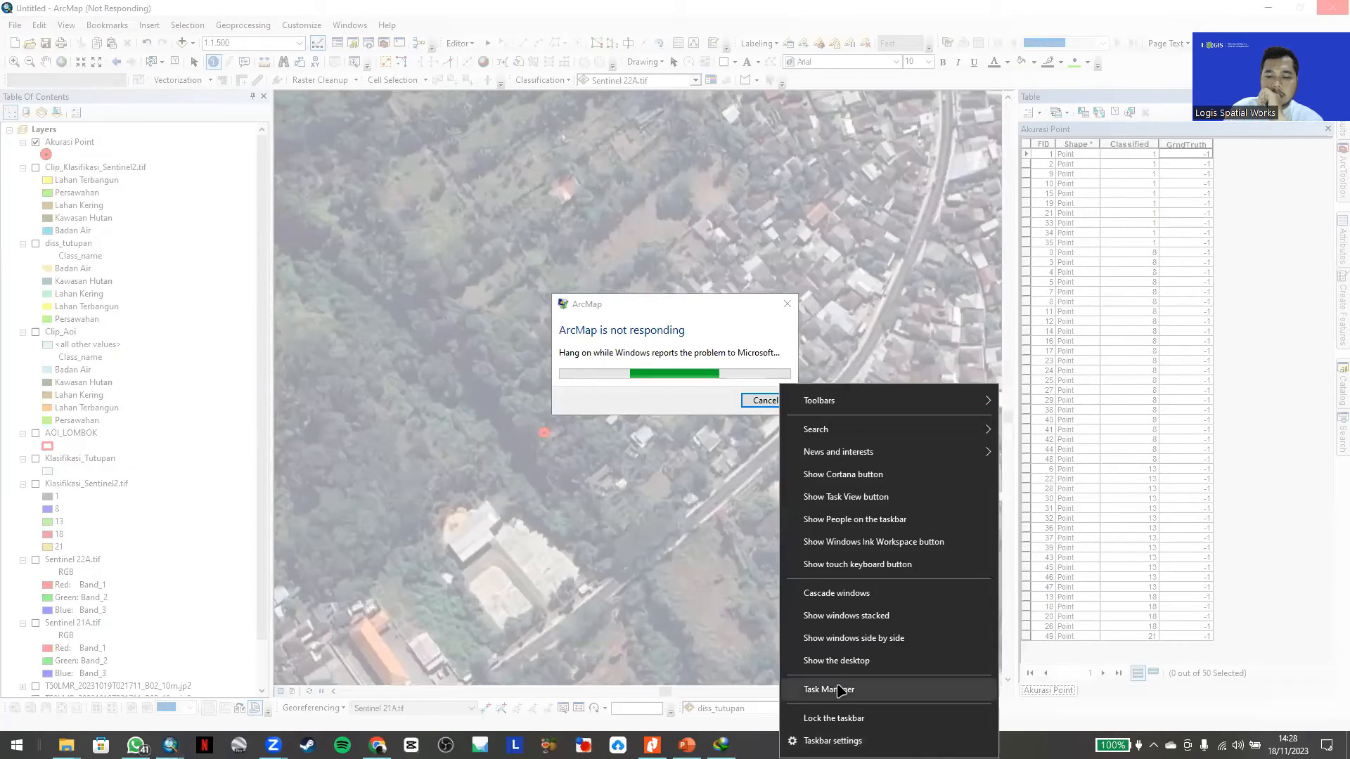
{"action": "left_click", "coordinate": [837, 690]}
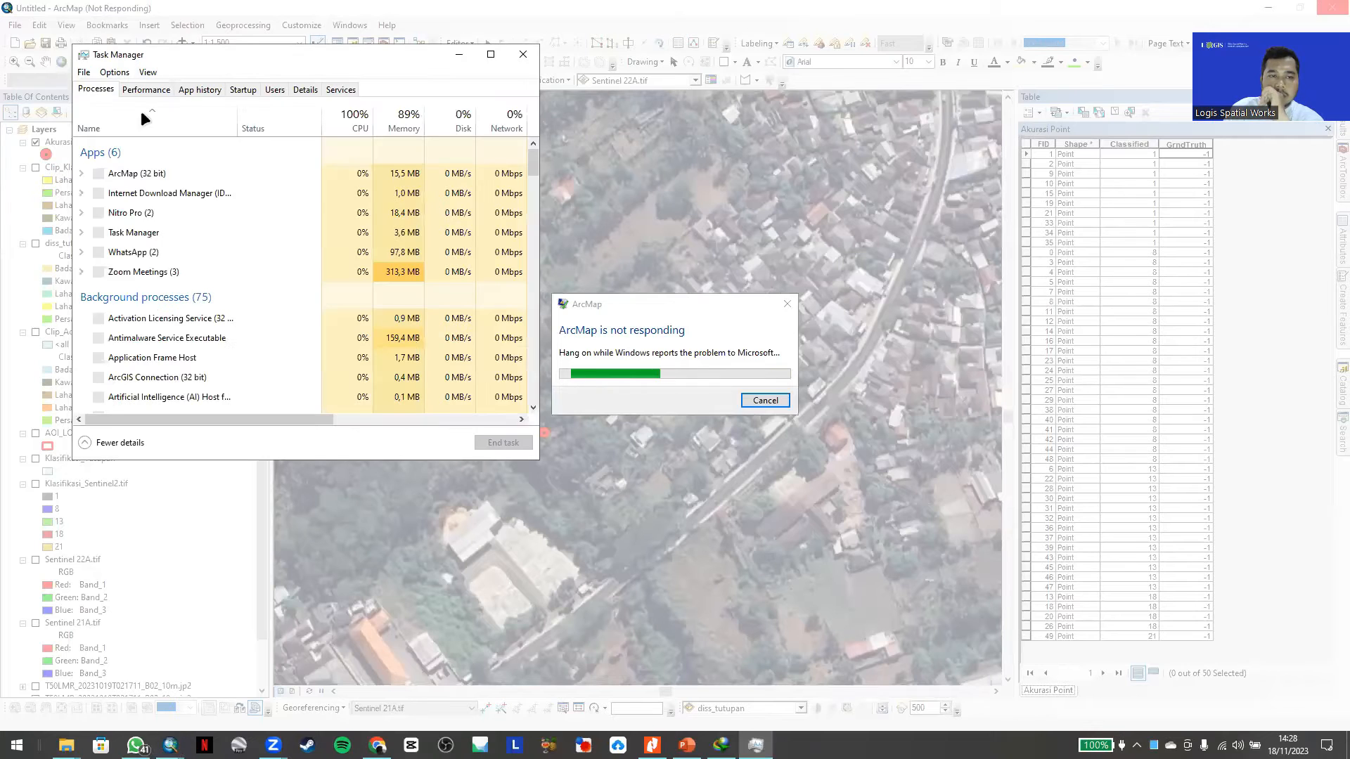
{"action": "left_click", "coordinate": [154, 169]}
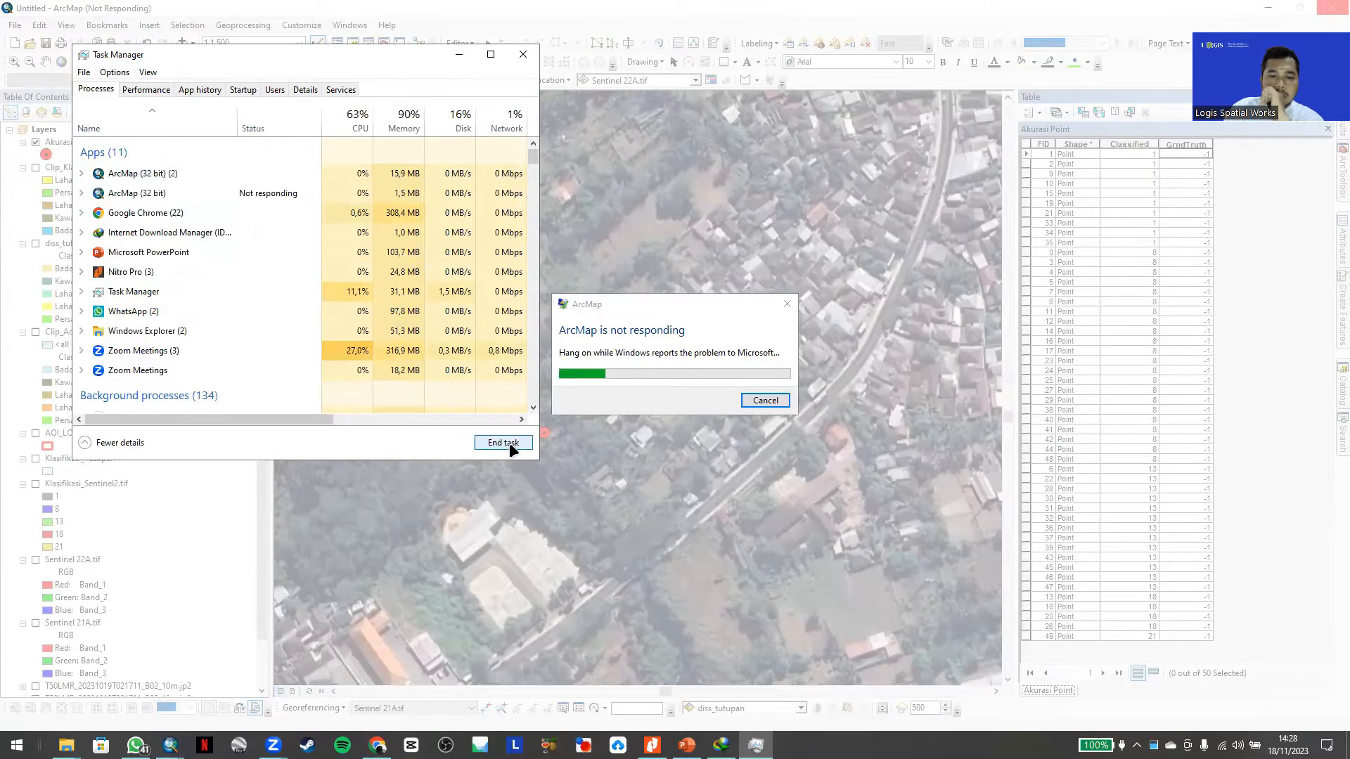
{"action": "left_click", "coordinate": [215, 190]}
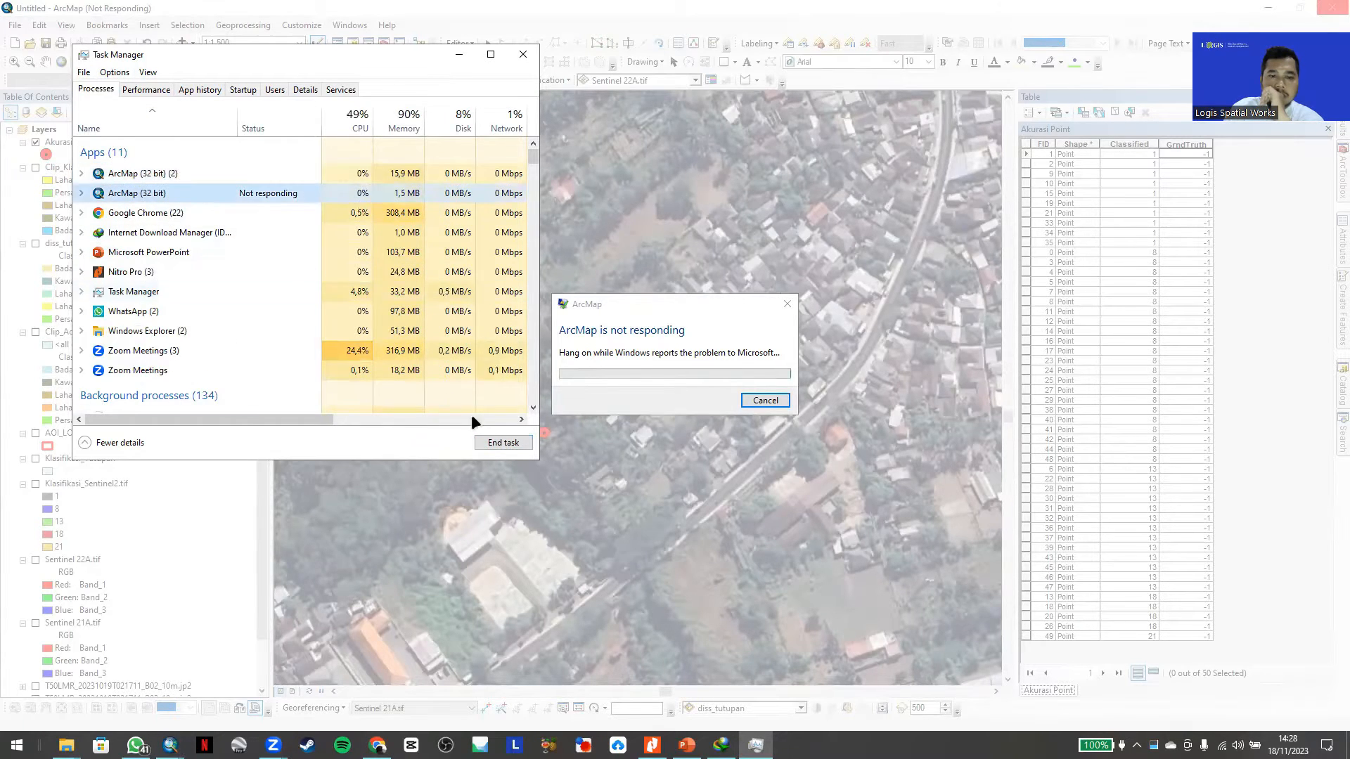
{"action": "left_click", "coordinate": [501, 439]}
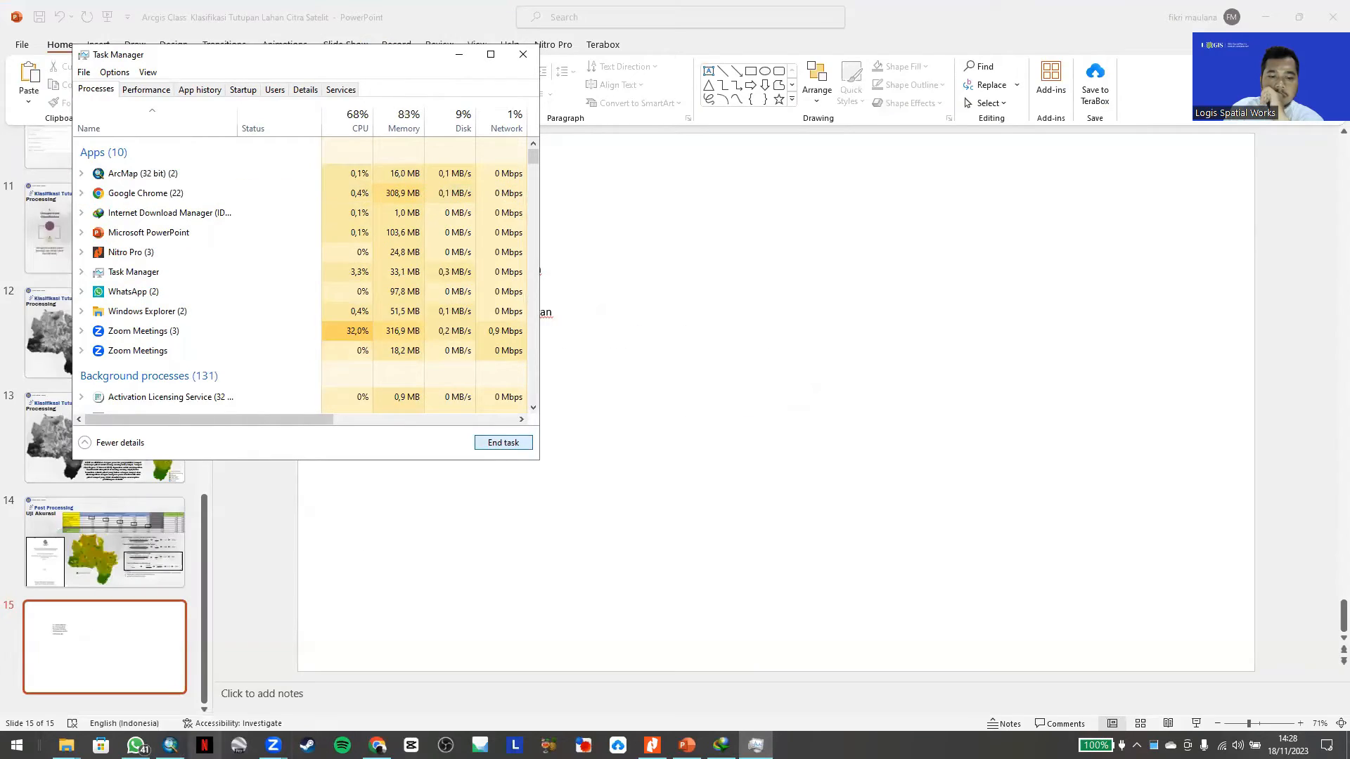
- Search the computer for ArcMap 10.8 and launch a new session of it
{"action": "left_click", "coordinate": [170, 746]}
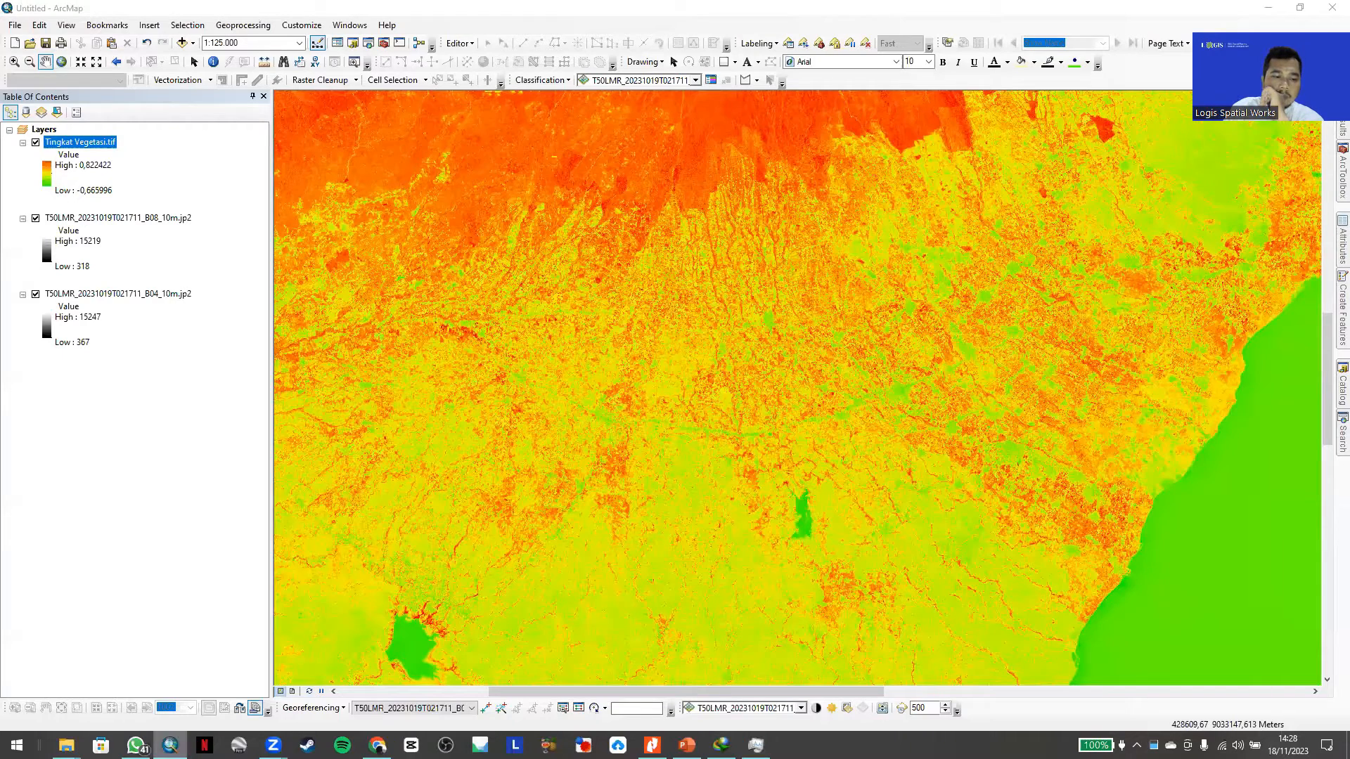
{"action": "key", "text": "super"}
{"action": "type", "text": "arc"}
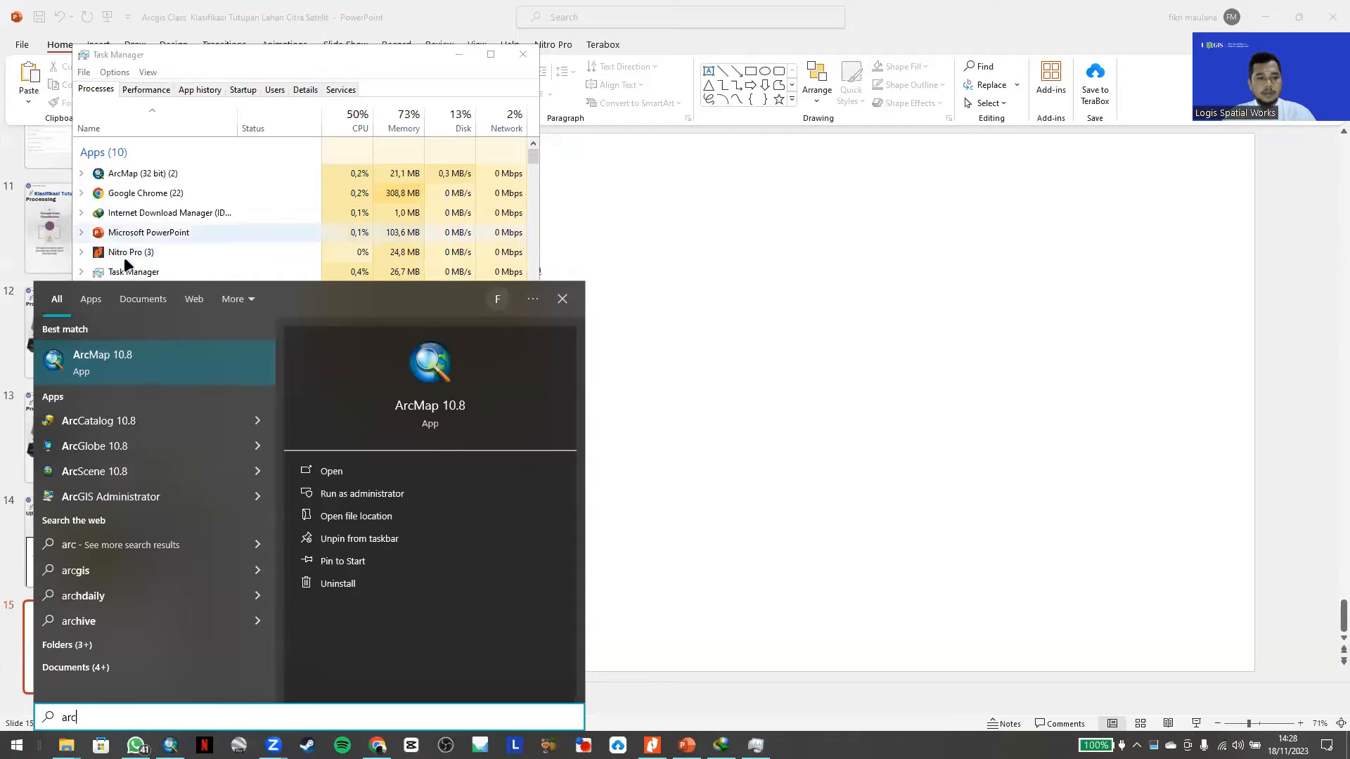
{"action": "left_click", "coordinate": [132, 361]}
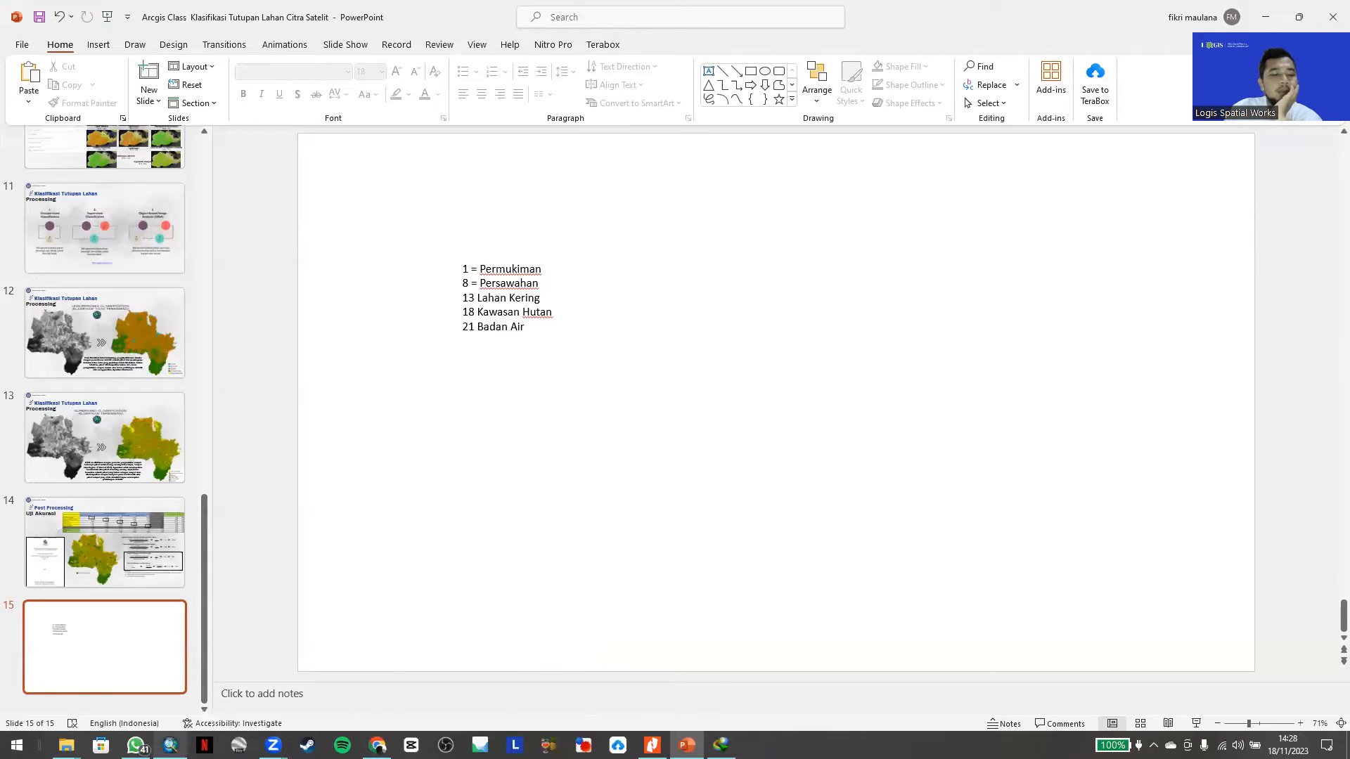
{"action": "mouse_move", "coordinate": [170, 746]}
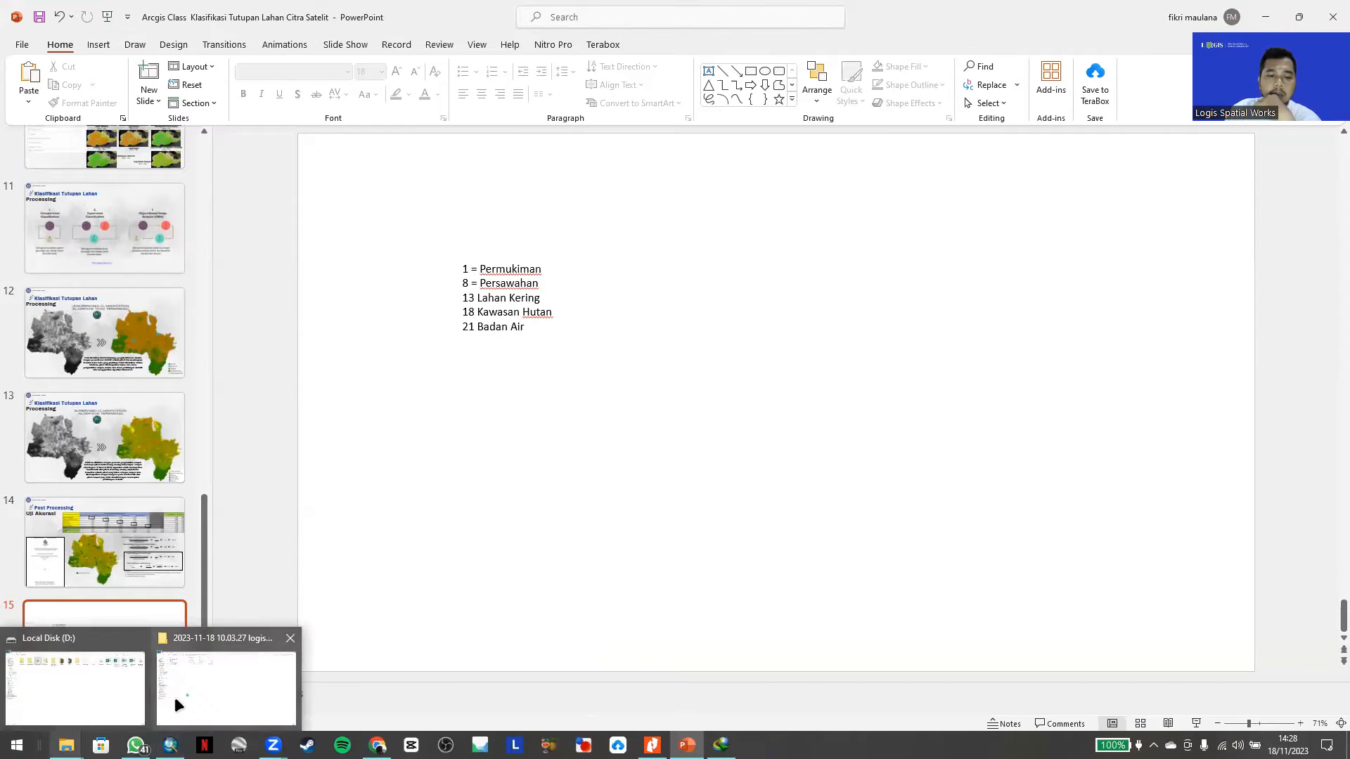
{"action": "left_click", "coordinate": [170, 745]}
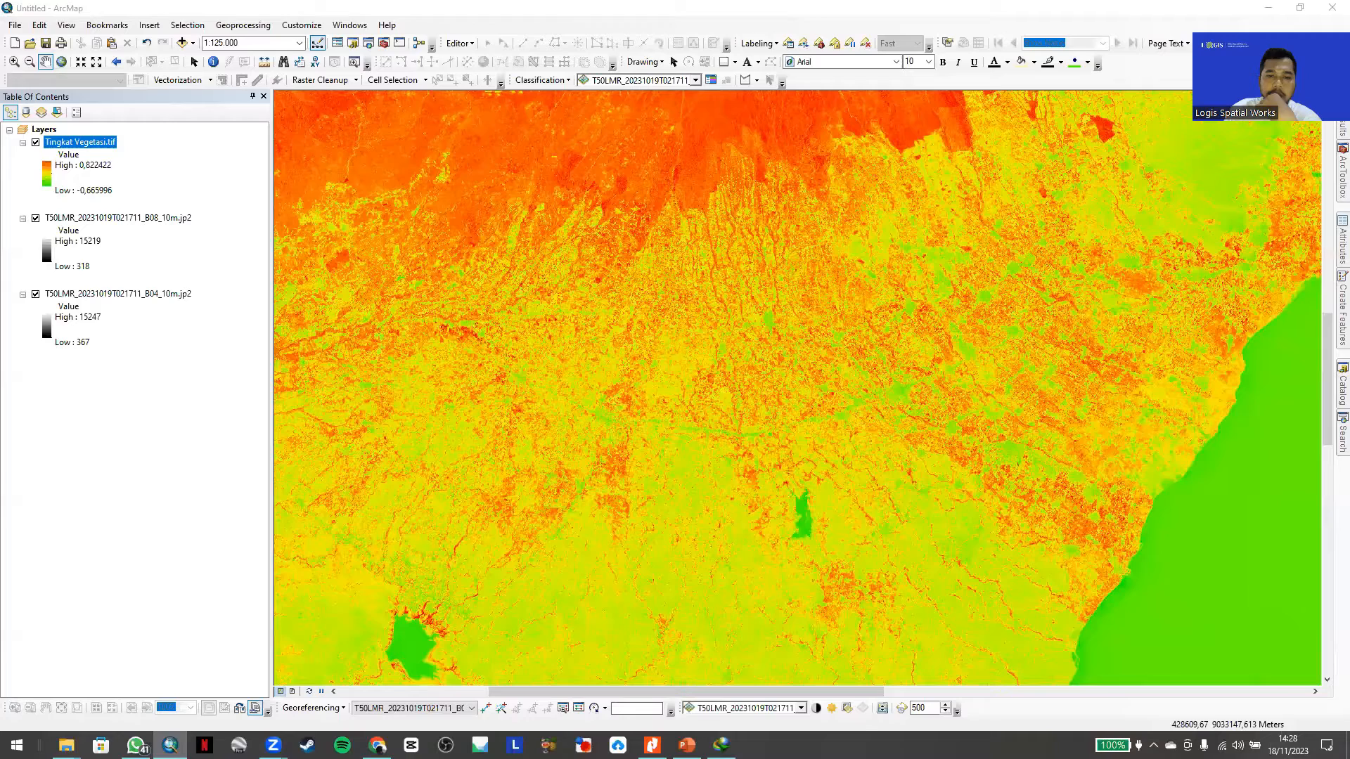
{"action": "left_click", "coordinate": [170, 746]}
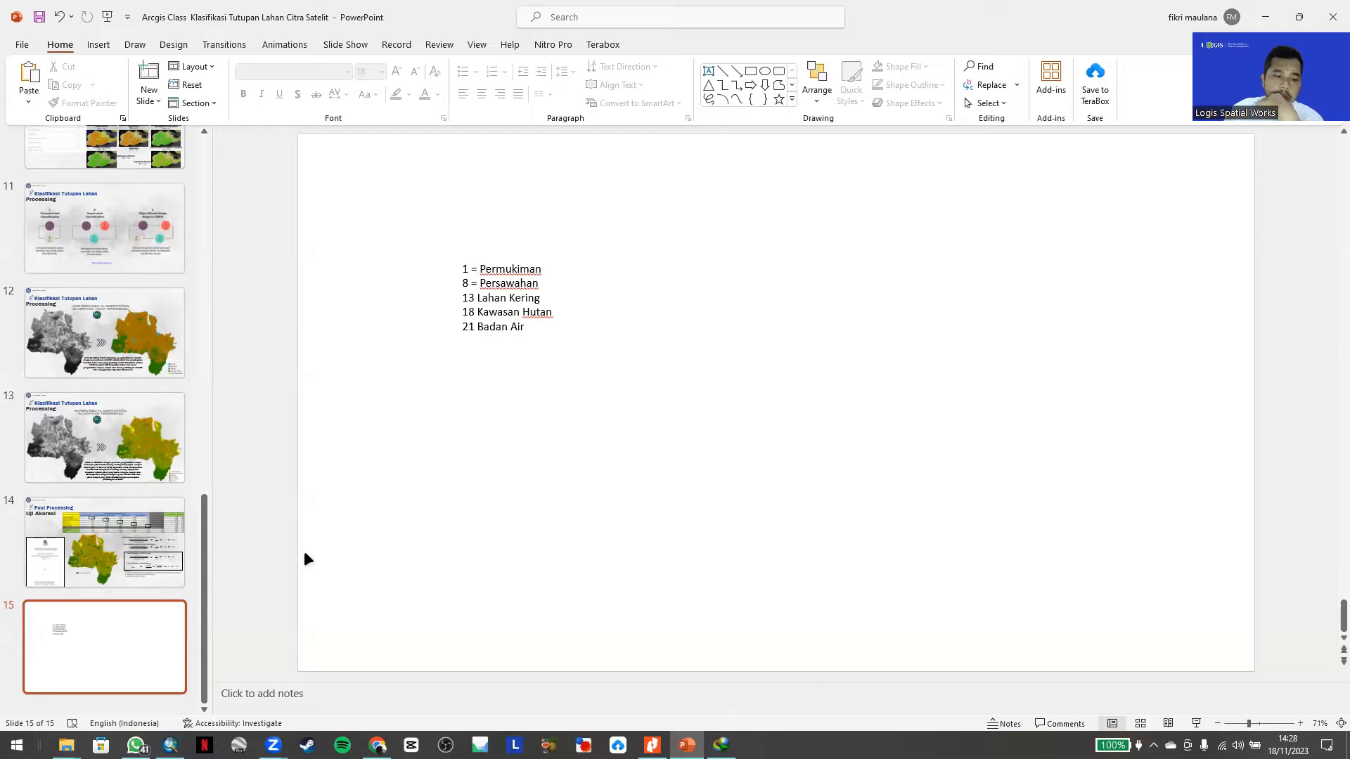
- Switch to File Explorer and open the KELAS ARCGIS DASAR folder inside LOGIS MAP on Local Disk (D:)
{"action": "left_click", "coordinate": [66, 746]}
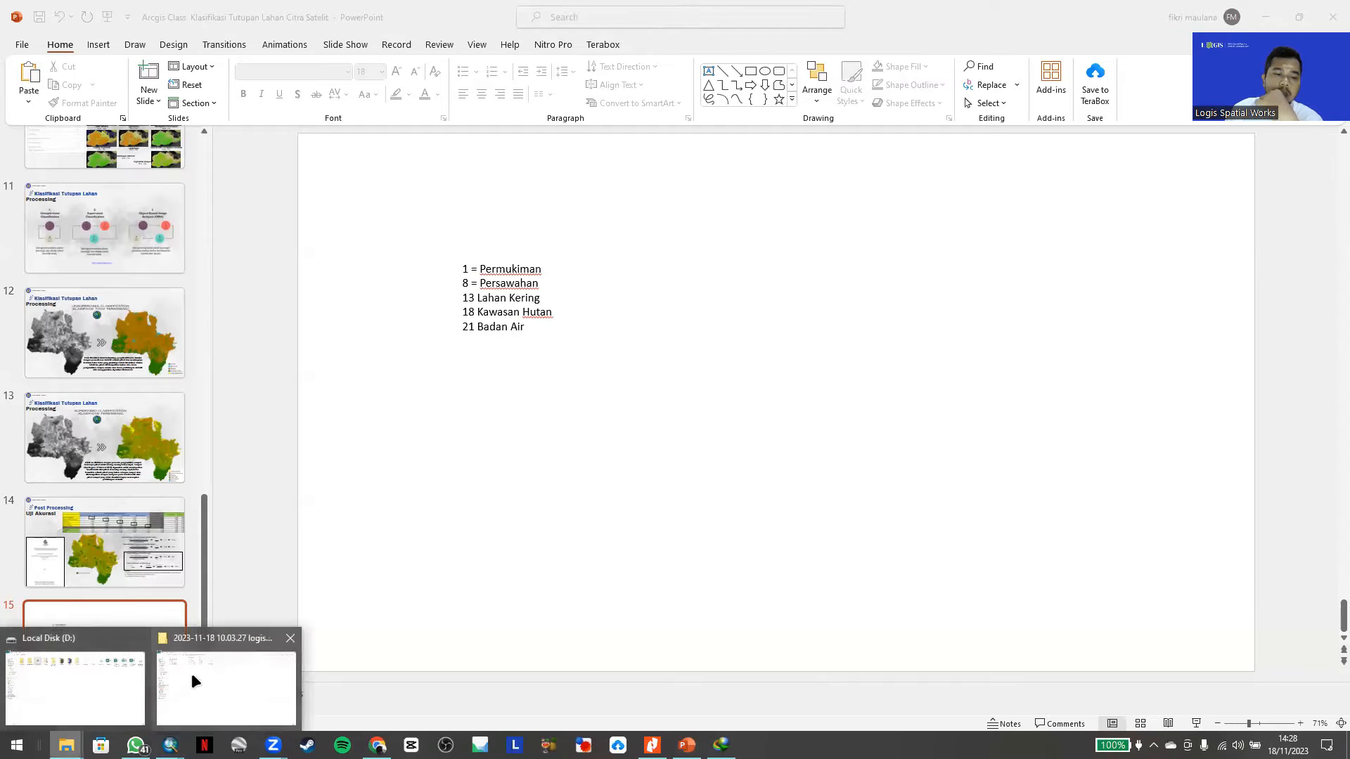
{"action": "left_click", "coordinate": [103, 677]}
{"action": "left_click", "coordinate": [317, 93]}
{"action": "double_click", "coordinate": [318, 93]}
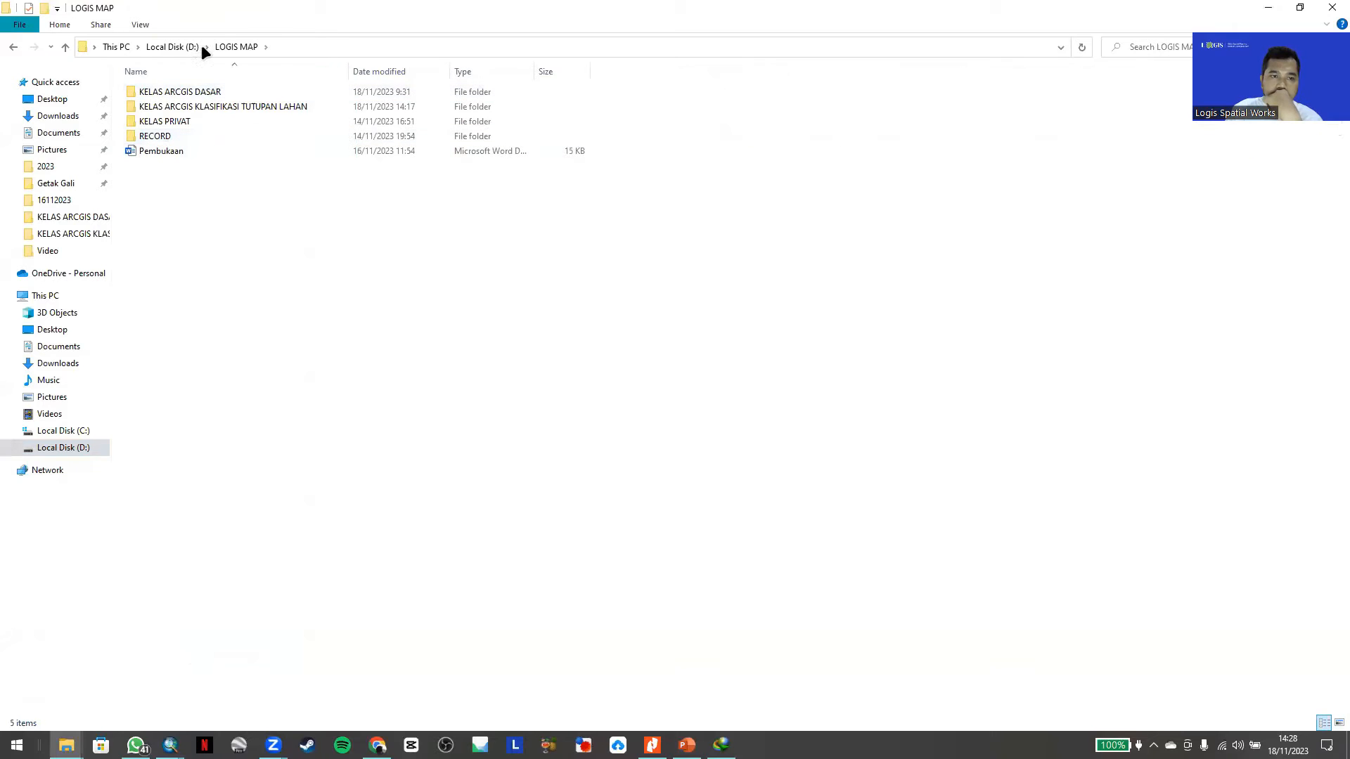
{"action": "left_click", "coordinate": [201, 92]}
{"action": "double_click", "coordinate": [201, 92]}
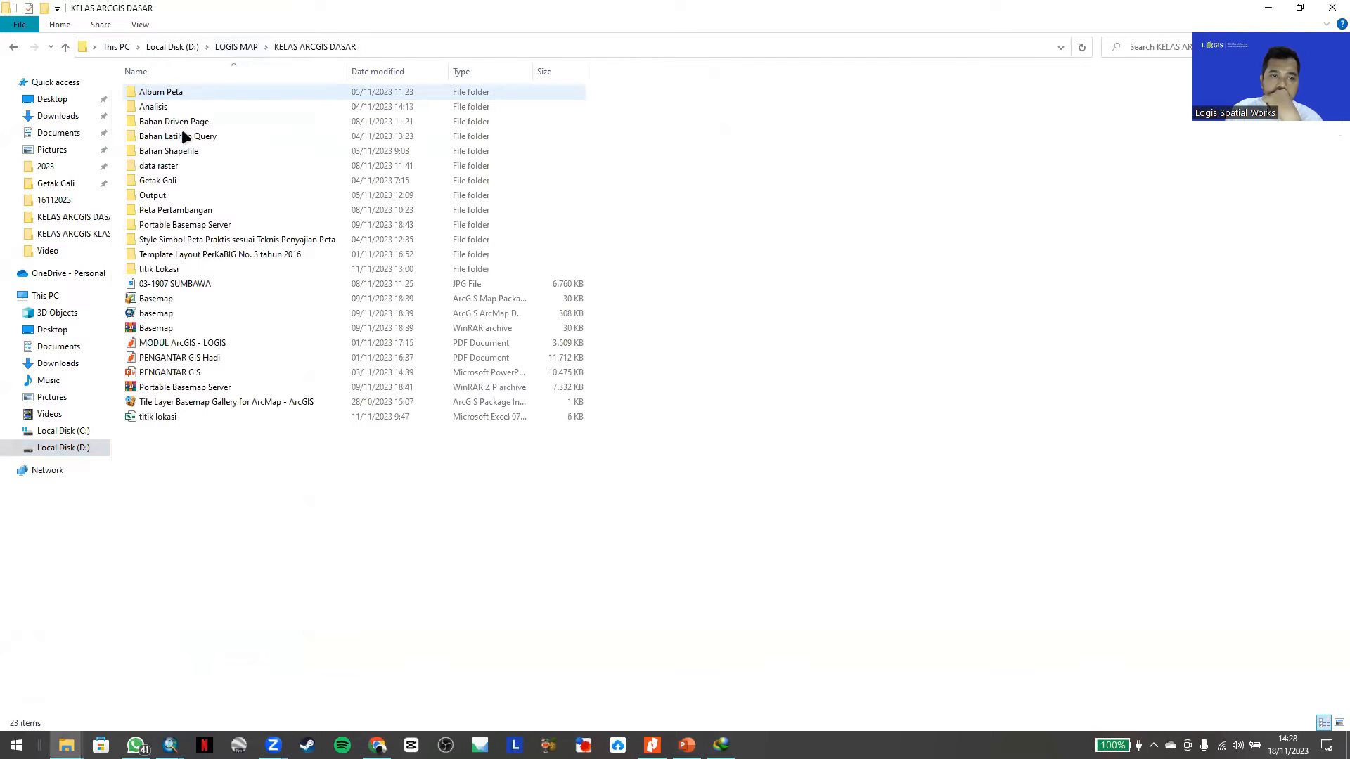
- Open the Basemap map package from the KELAS ARCGIS DASAR folder and switch to the blank ArcMap session
{"action": "left_click", "coordinate": [162, 303]}
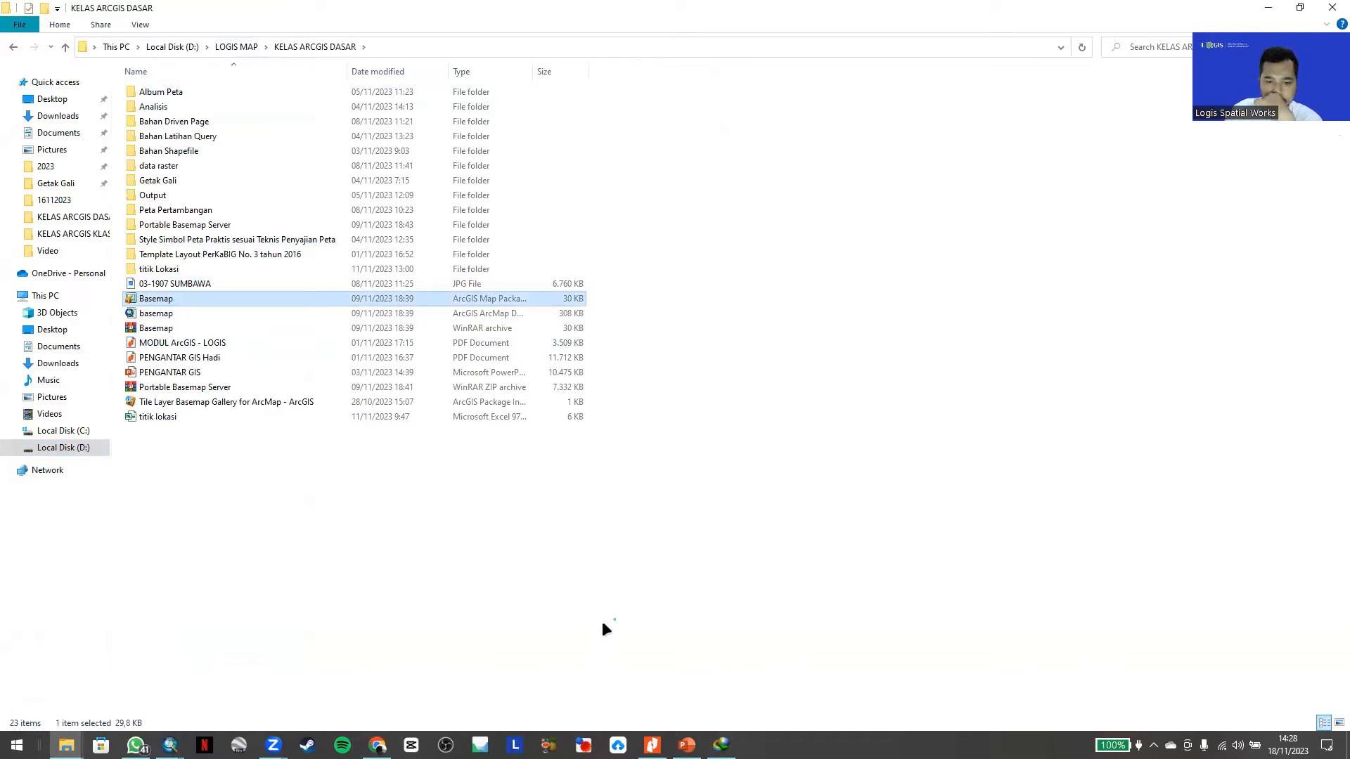
{"action": "mouse_move", "coordinate": [170, 744]}
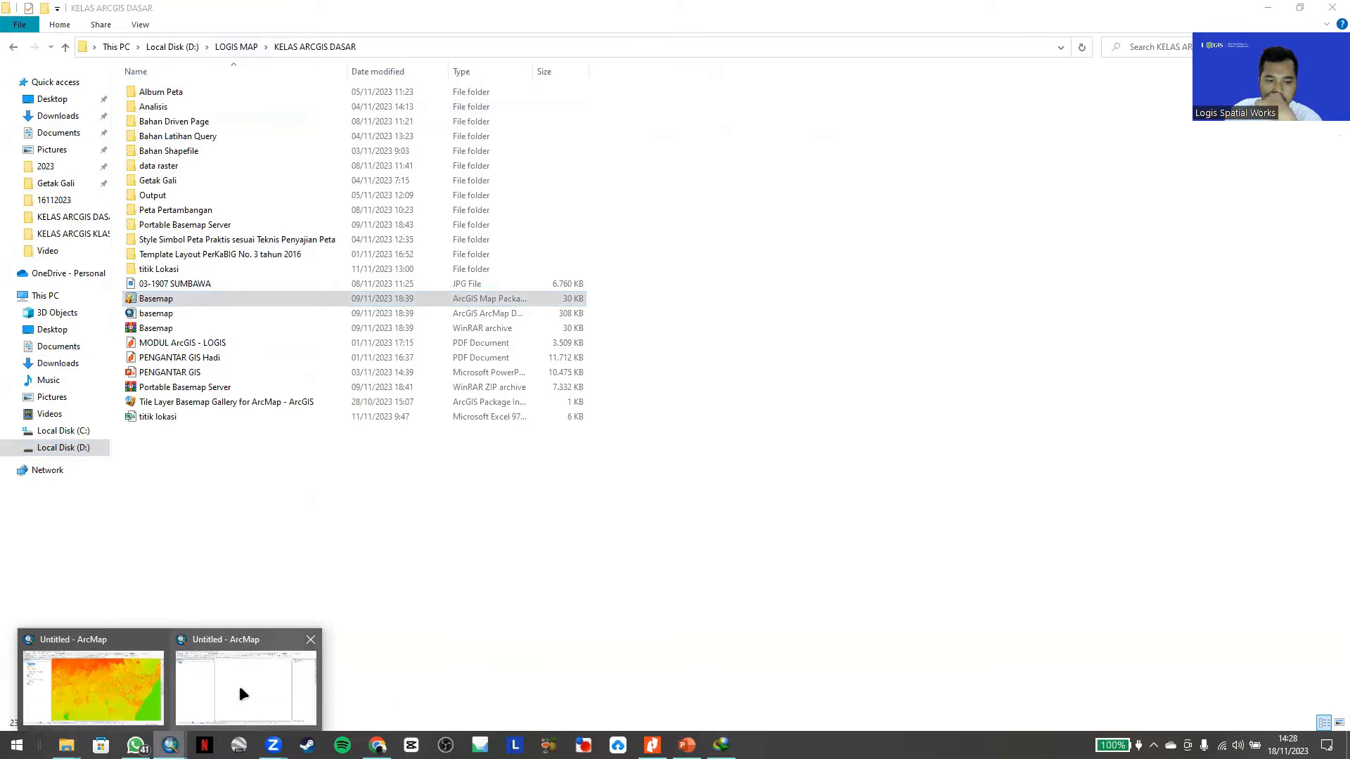
{"action": "left_click", "coordinate": [239, 685]}
{"action": "left_click", "coordinate": [947, 190]}
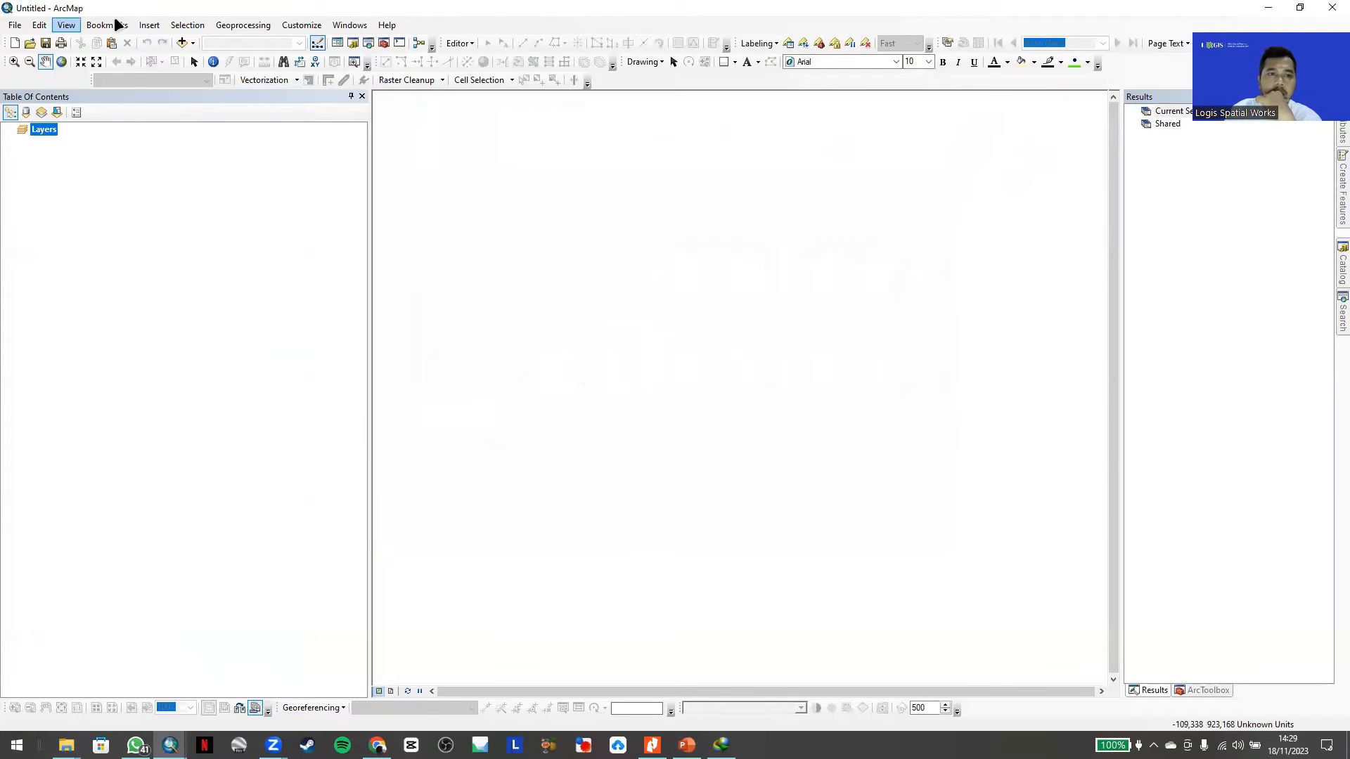
- Add Klasifikasi_Sentinel2.tif from the klasifikasi folder under D:\LOGIS MAP\KELAS ARCGIS KLASIFIKASI TUTUPAN LAHAN and build its pyramids
{"action": "left_click", "coordinate": [182, 42]}
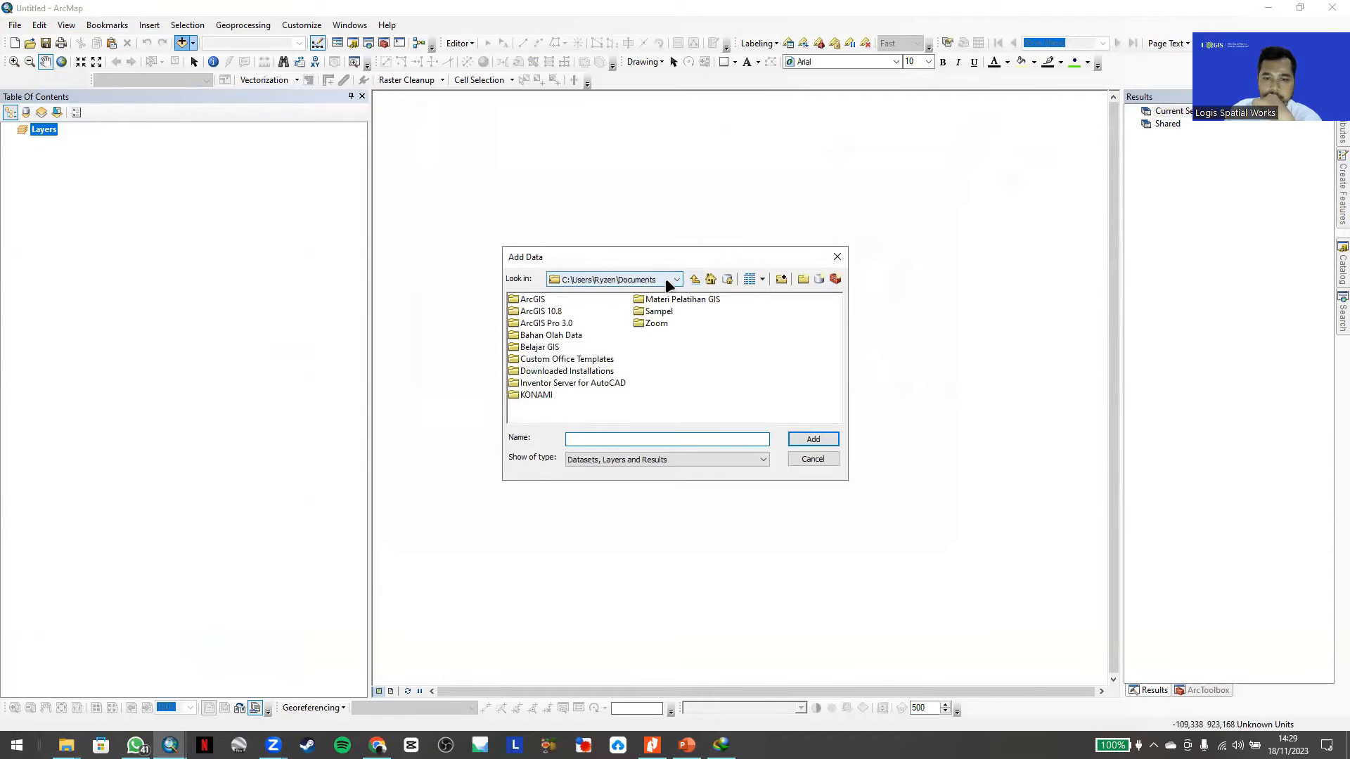
{"action": "left_click", "coordinate": [665, 279]}
{"action": "left_click", "coordinate": [586, 351]}
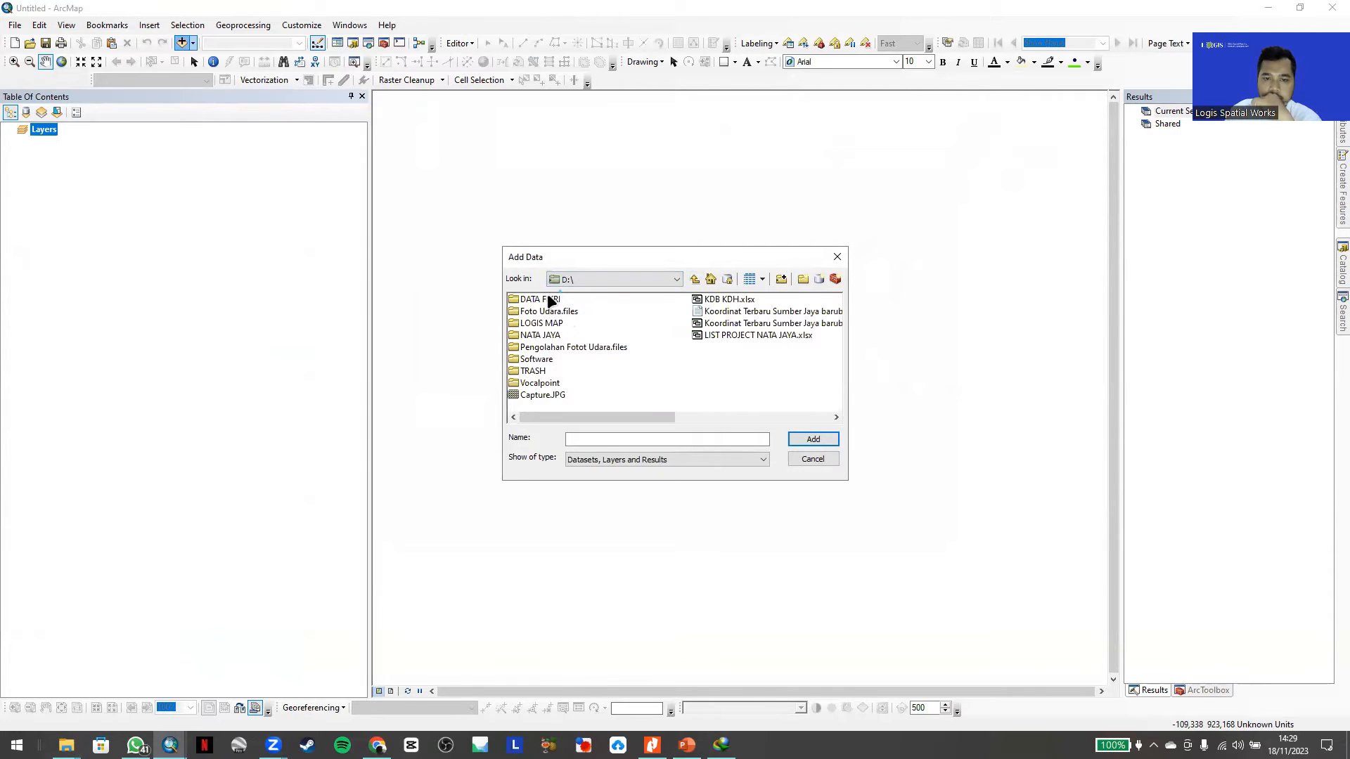
{"action": "left_click", "coordinate": [551, 300]}
{"action": "double_click", "coordinate": [549, 324]}
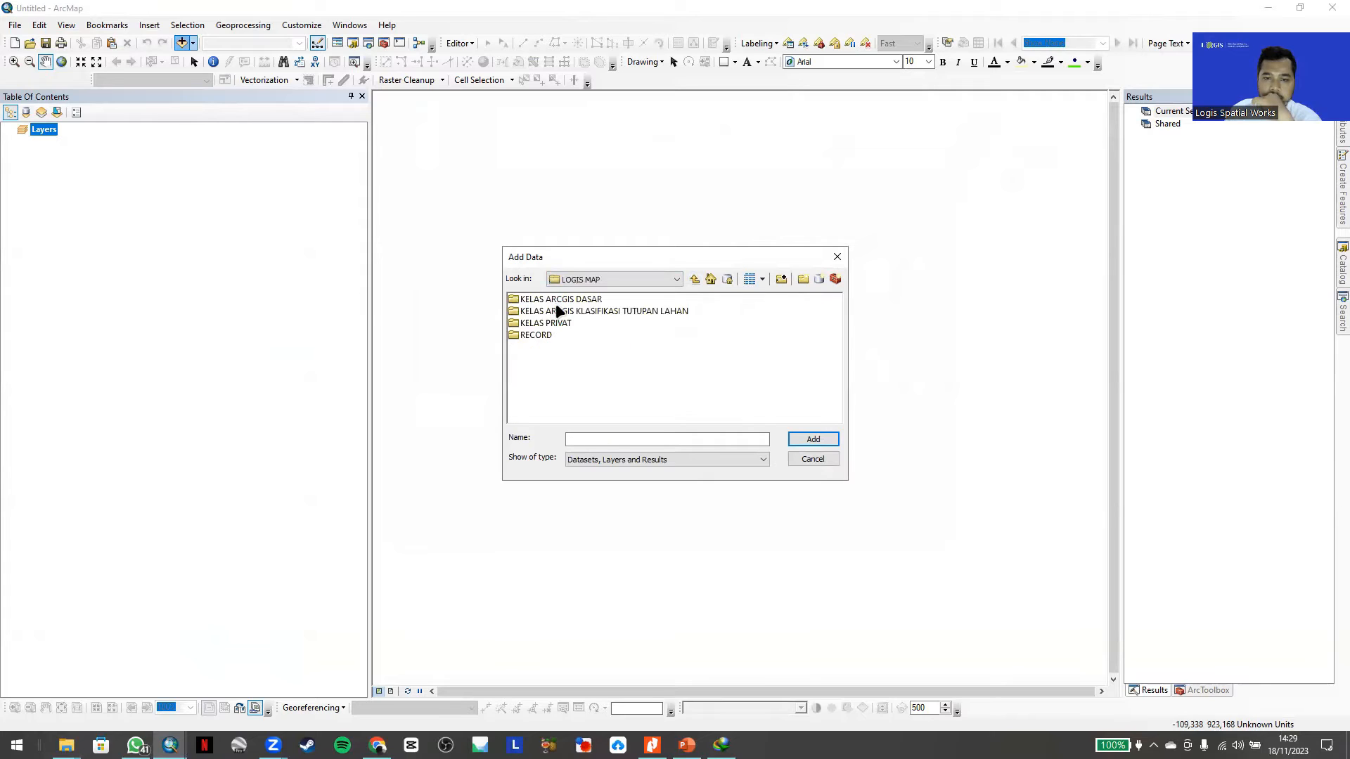
{"action": "double_click", "coordinate": [551, 312]}
{"action": "double_click", "coordinate": [549, 312]}
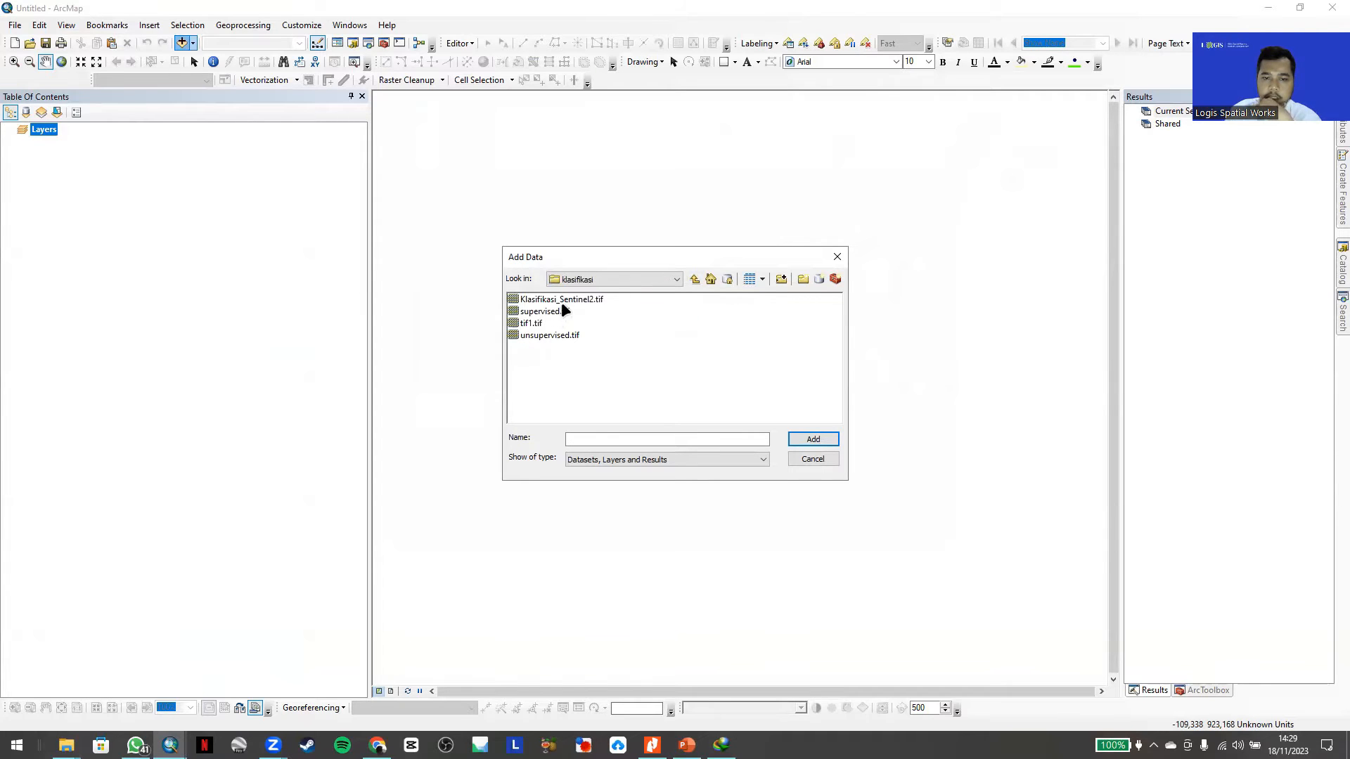
{"action": "left_click", "coordinate": [561, 301]}
{"action": "left_click", "coordinate": [815, 440]}
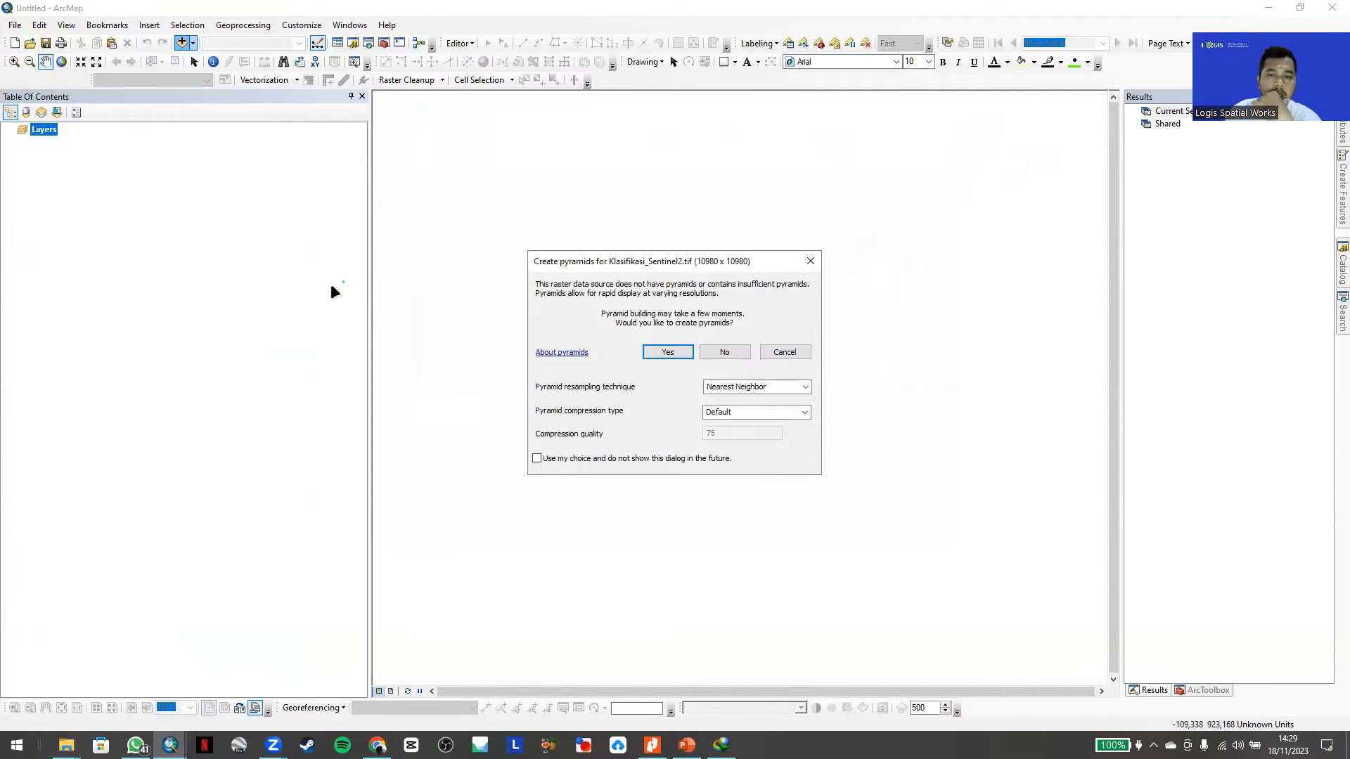
{"action": "left_click", "coordinate": [668, 351]}
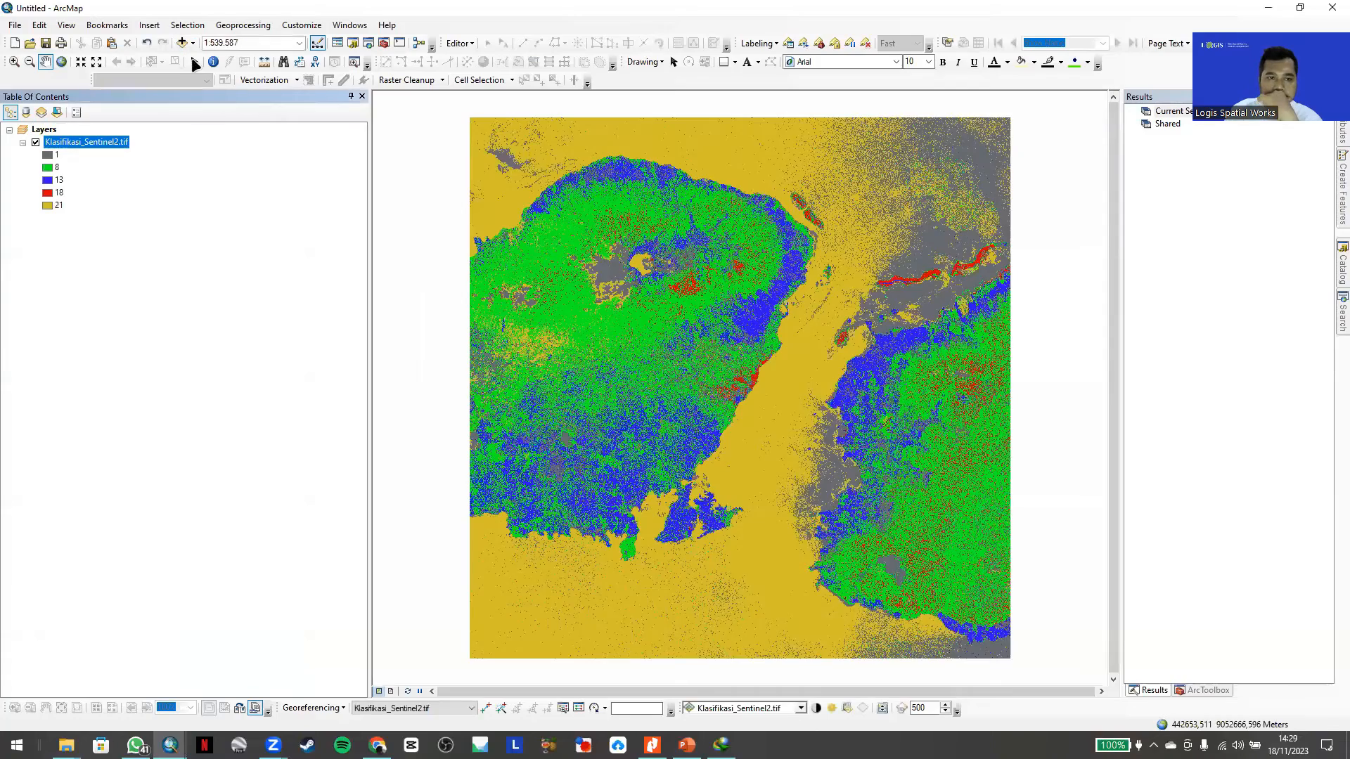
- Add the AOI_LOMBOK.shp boundary from the shp folder to the map
{"action": "scroll", "coordinate": [747, 346], "scroll_direction": "up", "scroll_amount": 5}
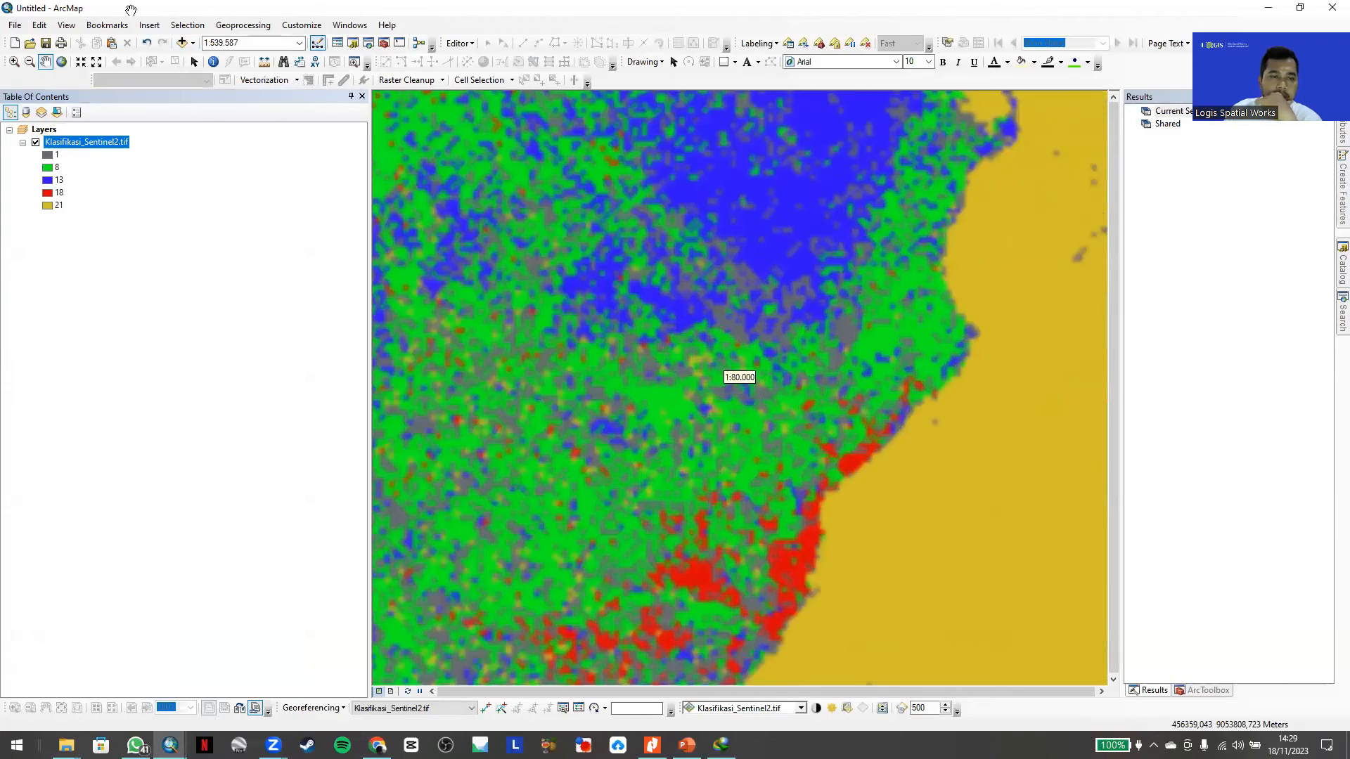
{"action": "left_click", "coordinate": [182, 42]}
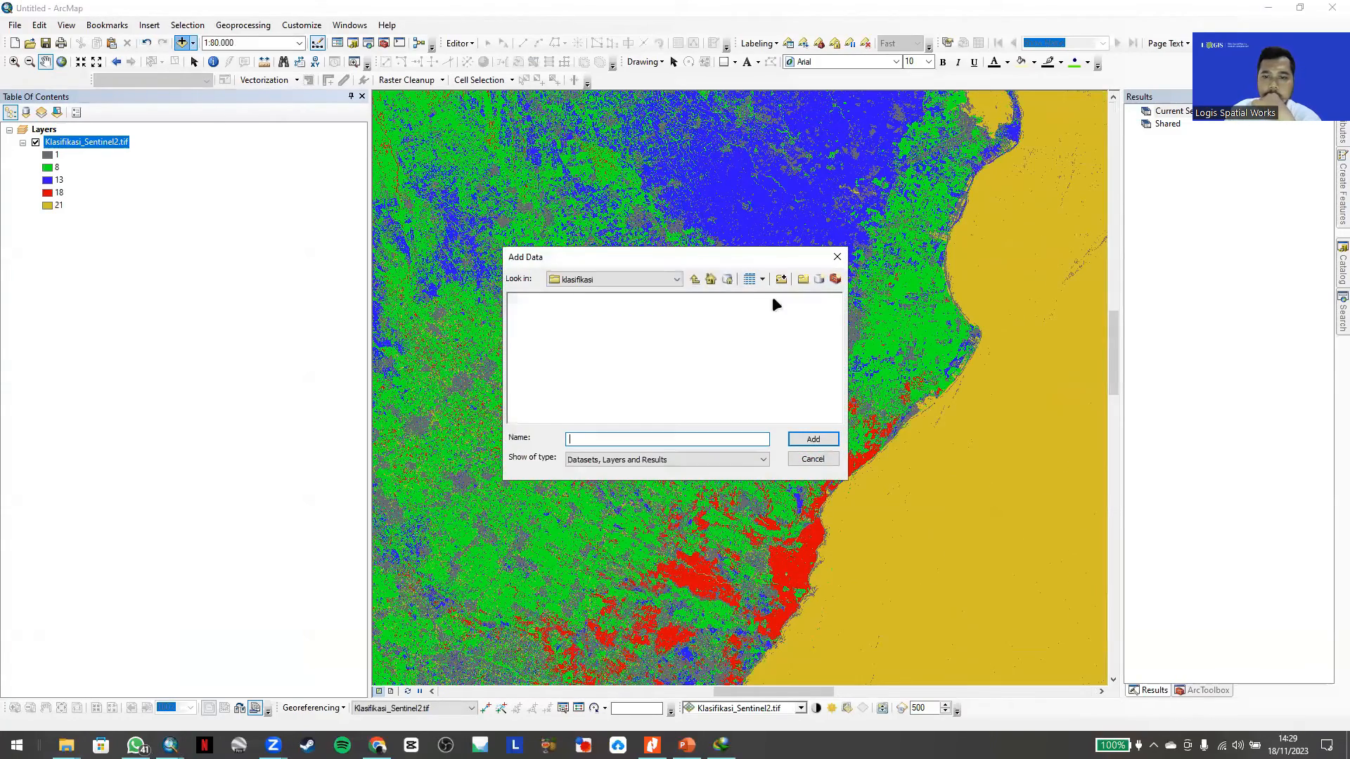
{"action": "left_click", "coordinate": [695, 278]}
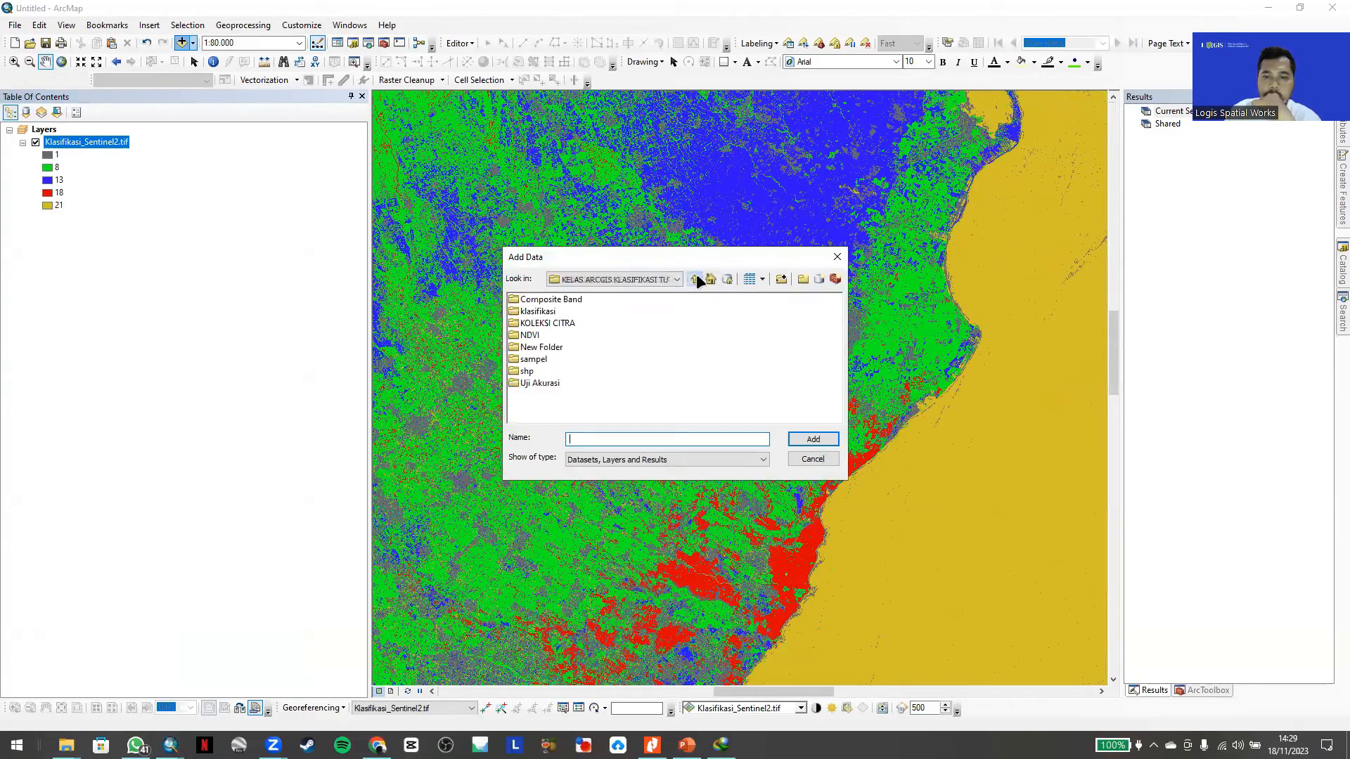
{"action": "double_click", "coordinate": [526, 370]}
{"action": "left_click", "coordinate": [554, 311]}
{"action": "left_click", "coordinate": [813, 438]}
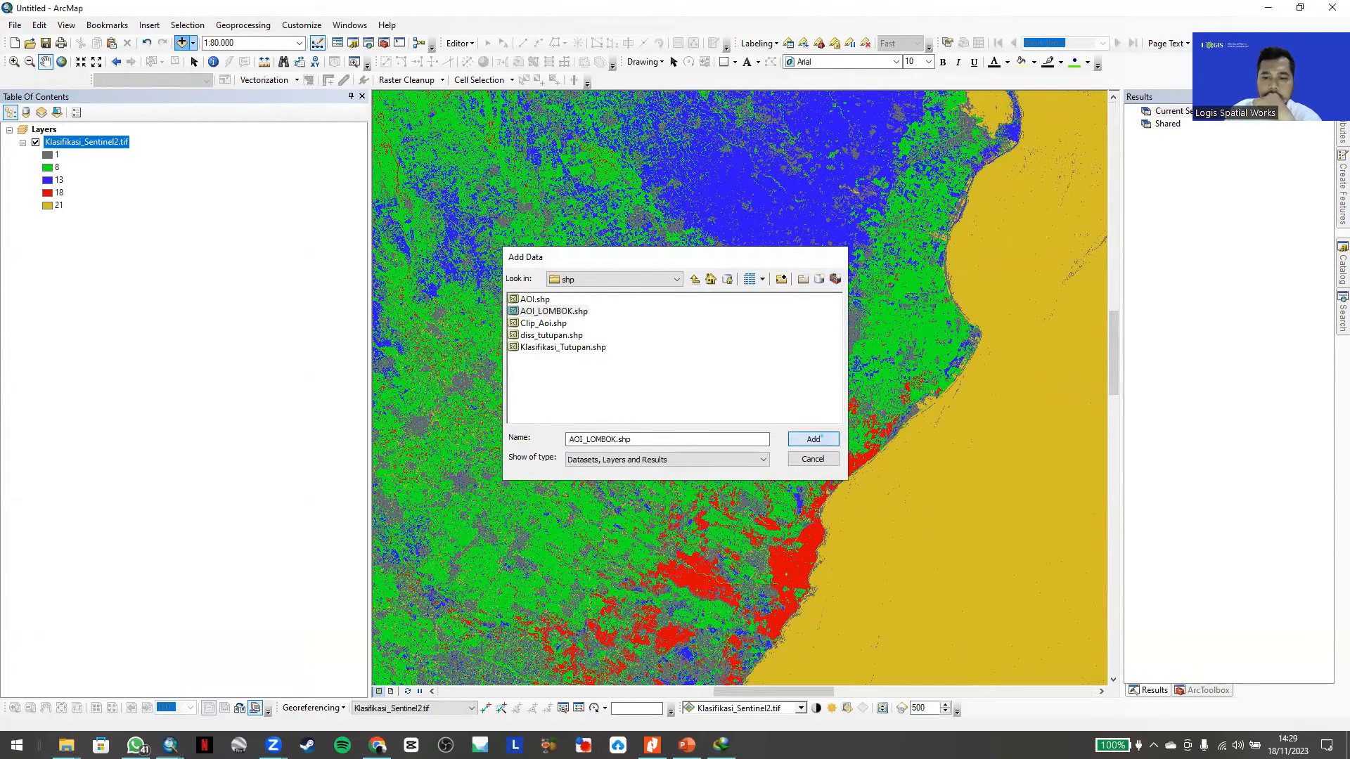
- Select the AOI_LOMBOK polygon in the map
{"action": "left_click_drag", "start_coordinate": [704, 484], "coordinate": [809, 285]}
{"action": "left_click_drag", "start_coordinate": [521, 412], "coordinate": [638, 205]}
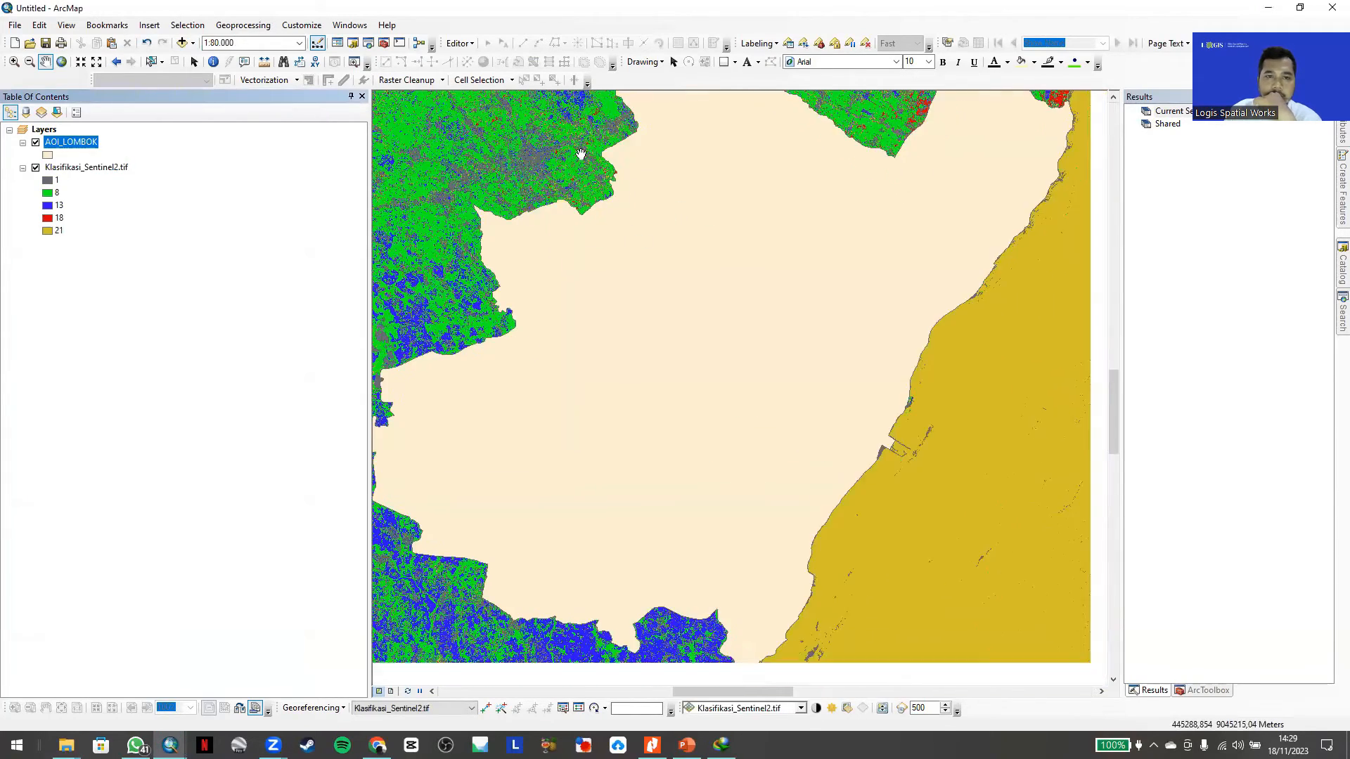
{"action": "left_click", "coordinate": [459, 42]}
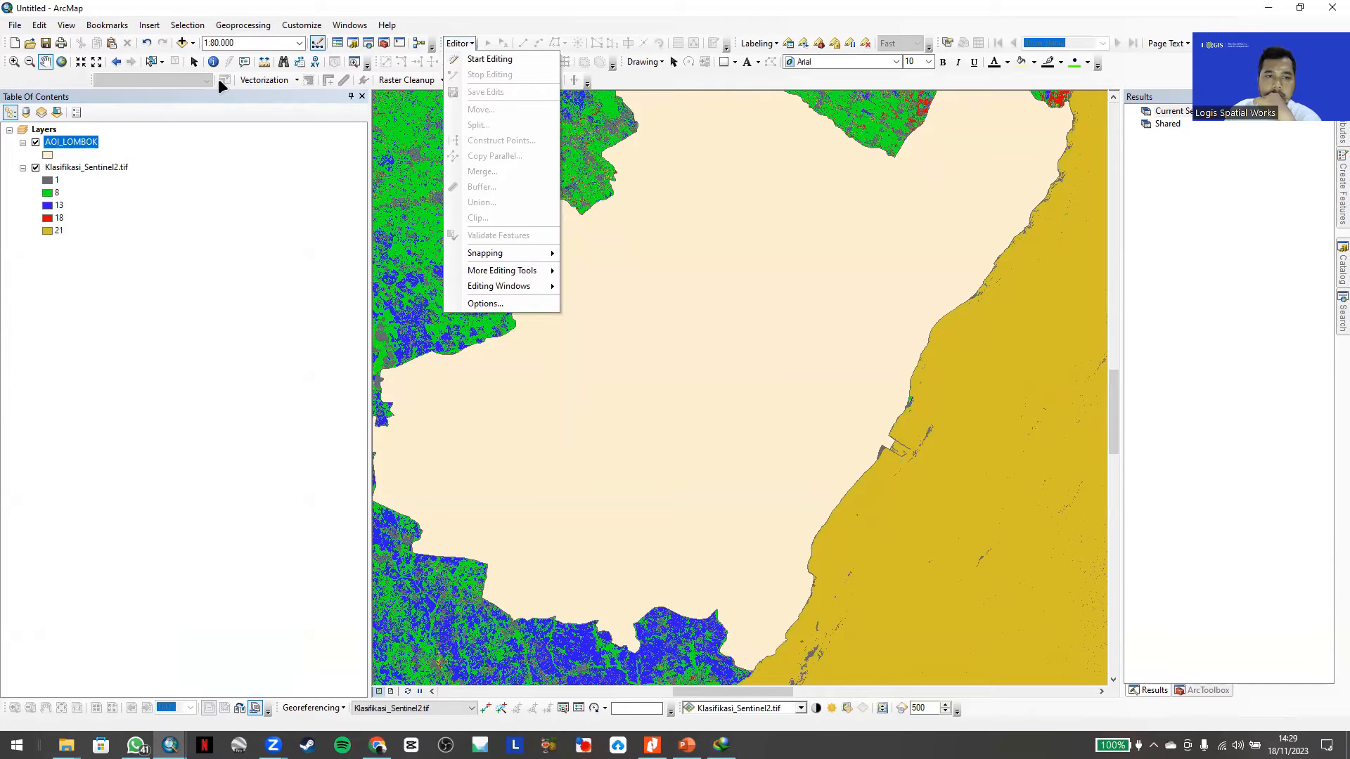
{"action": "left_click", "coordinate": [148, 62]}
{"action": "left_click", "coordinate": [687, 297]}
{"action": "left_click_drag", "start_coordinate": [689, 269], "coordinate": [713, 358]}
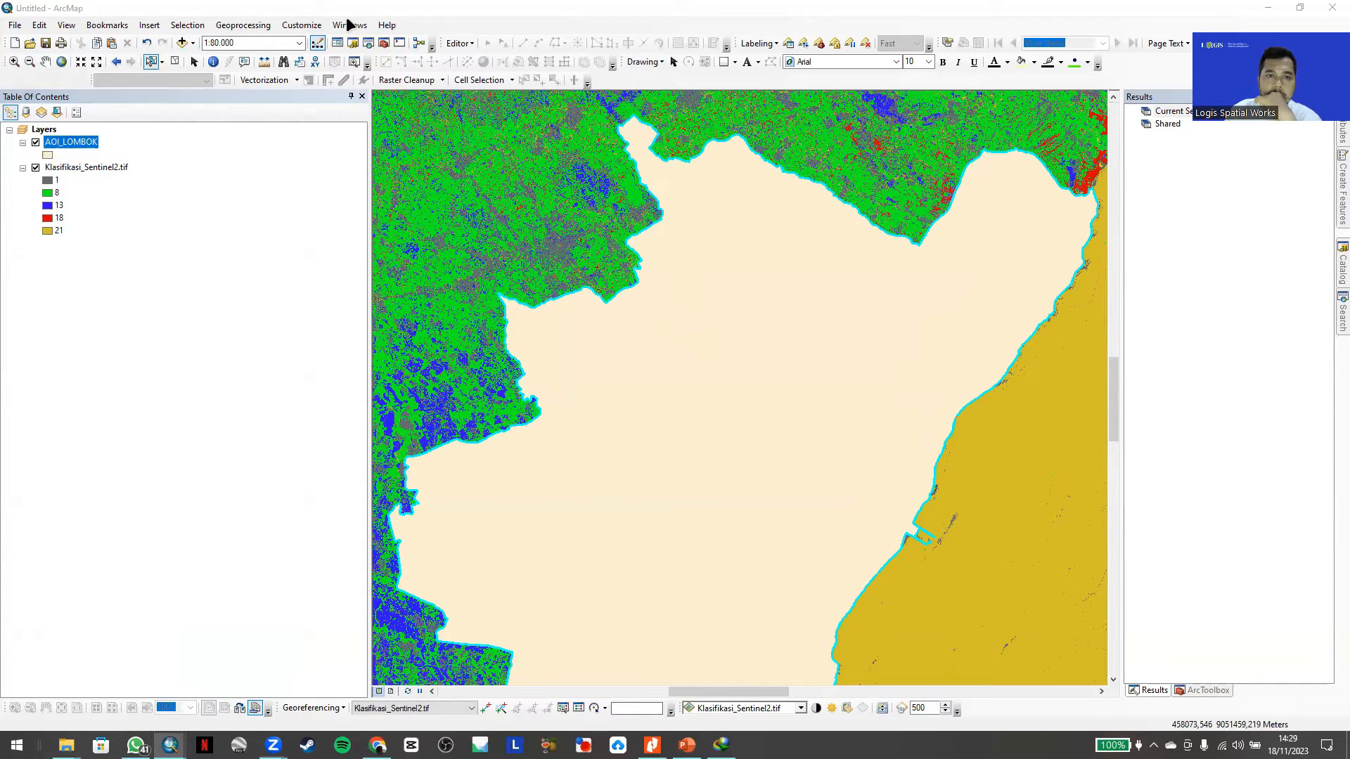
- Clip Klasifikasi_Sentinel2.tif to the selected AOI polygon with Image Analysis and turn off the original raster layer
{"action": "left_click", "coordinate": [373, 138]}
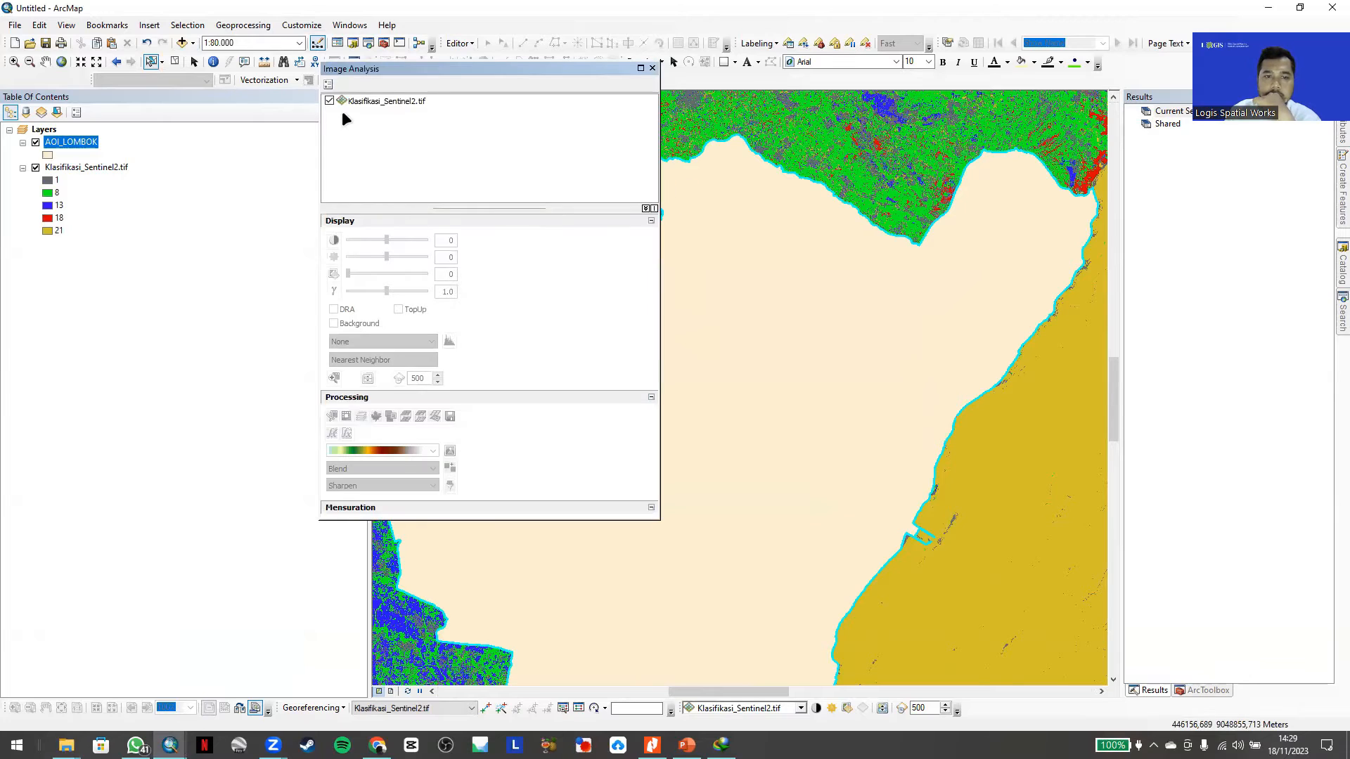
{"action": "left_click", "coordinate": [367, 100]}
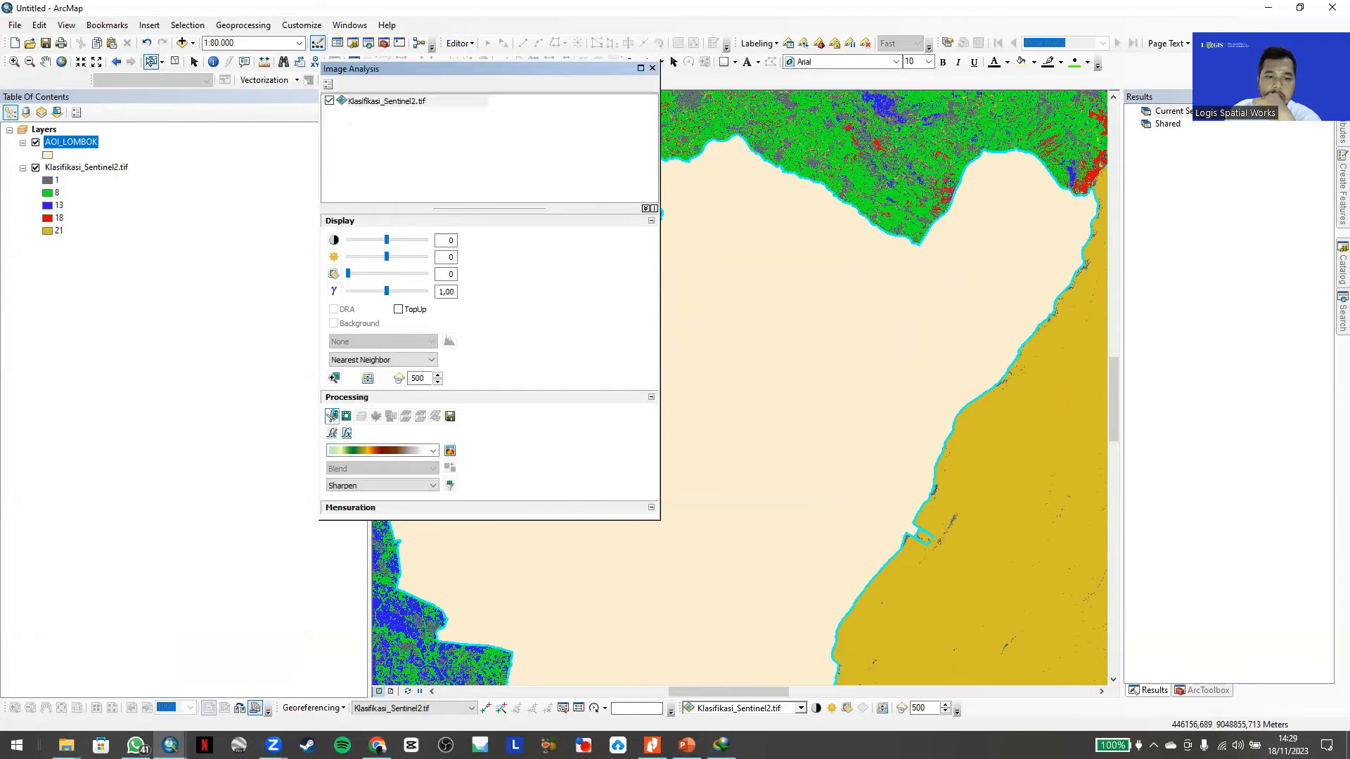
{"action": "left_click", "coordinate": [331, 416]}
{"action": "left_click", "coordinate": [653, 68]}
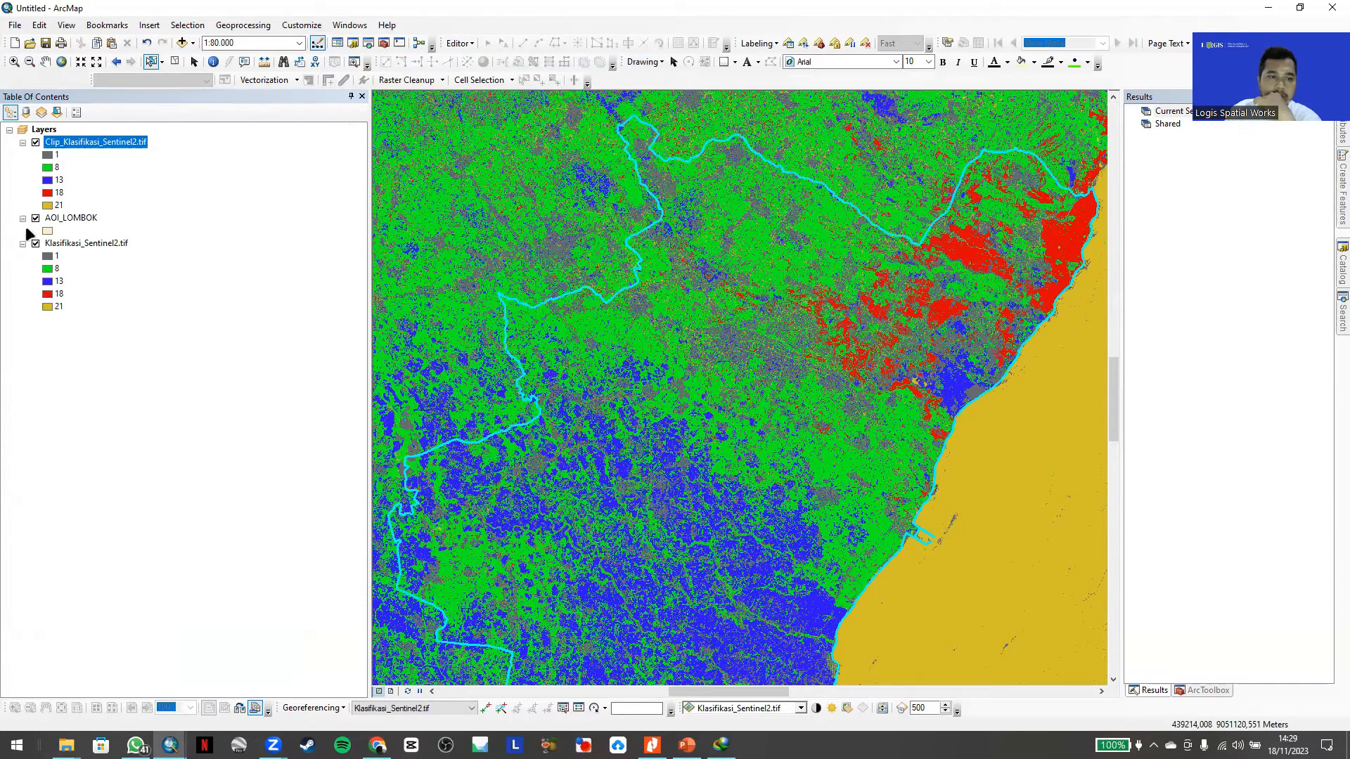
{"action": "left_click", "coordinate": [35, 244]}
- Switch to the basemap ArcMap window and copy its Google Satellite v2 layer
{"action": "left_click", "coordinate": [136, 745]}
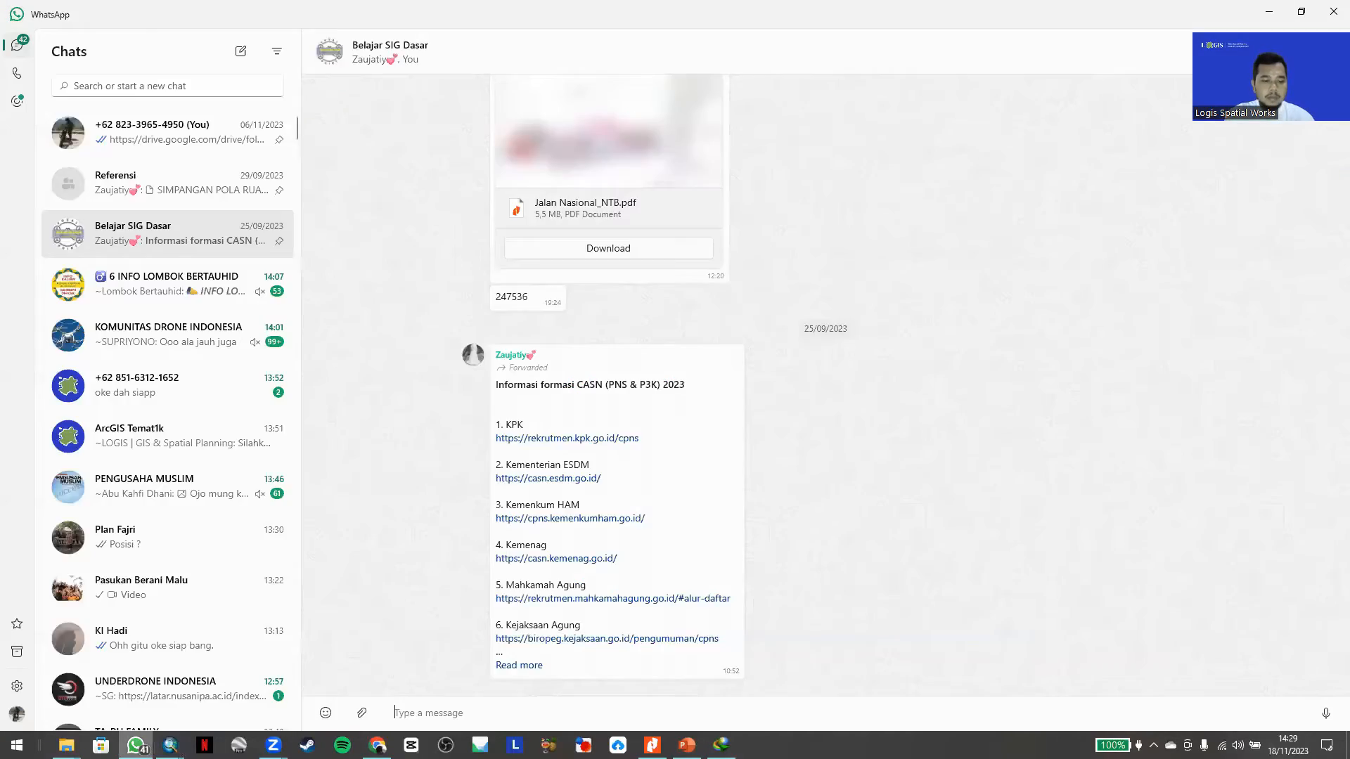
{"action": "left_click", "coordinate": [136, 745]}
{"action": "mouse_move", "coordinate": [170, 745]}
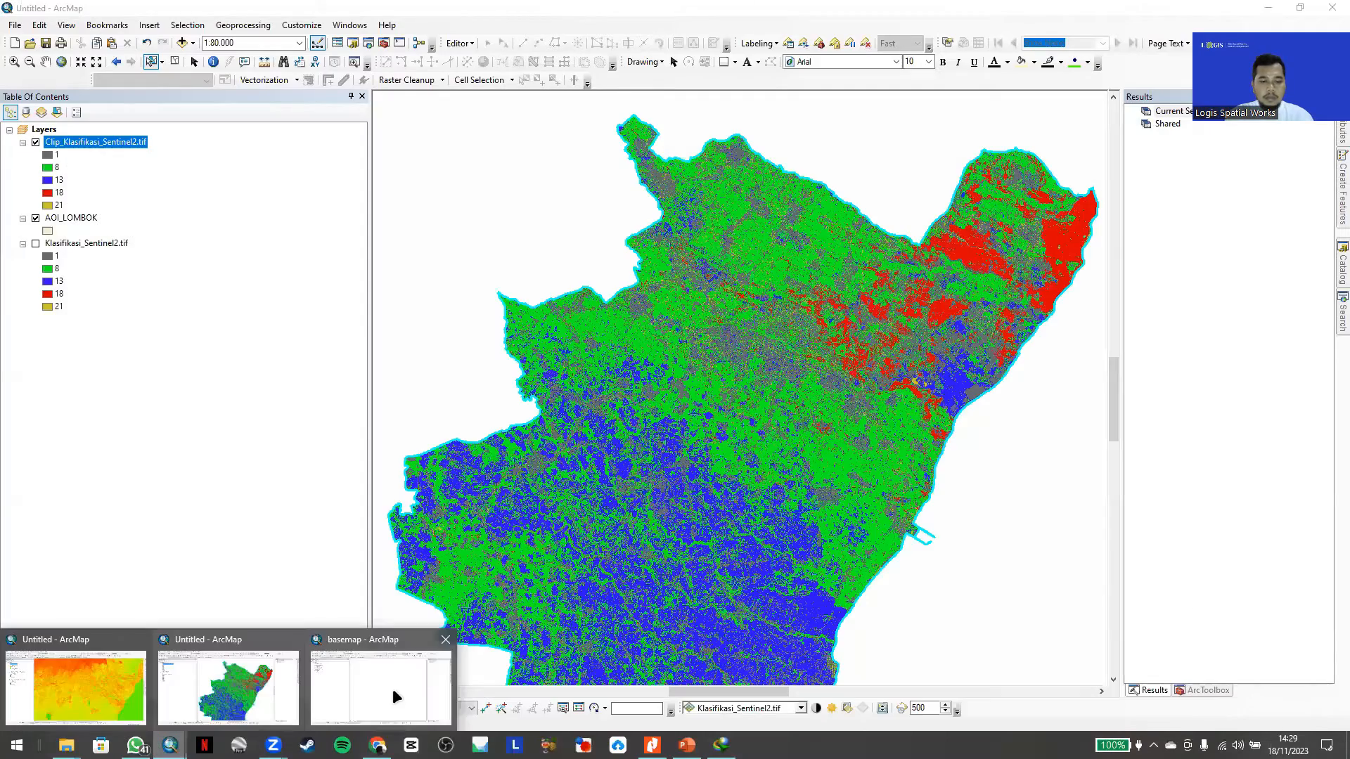
{"action": "left_click", "coordinate": [392, 689]}
{"action": "right_click", "coordinate": [82, 155]}
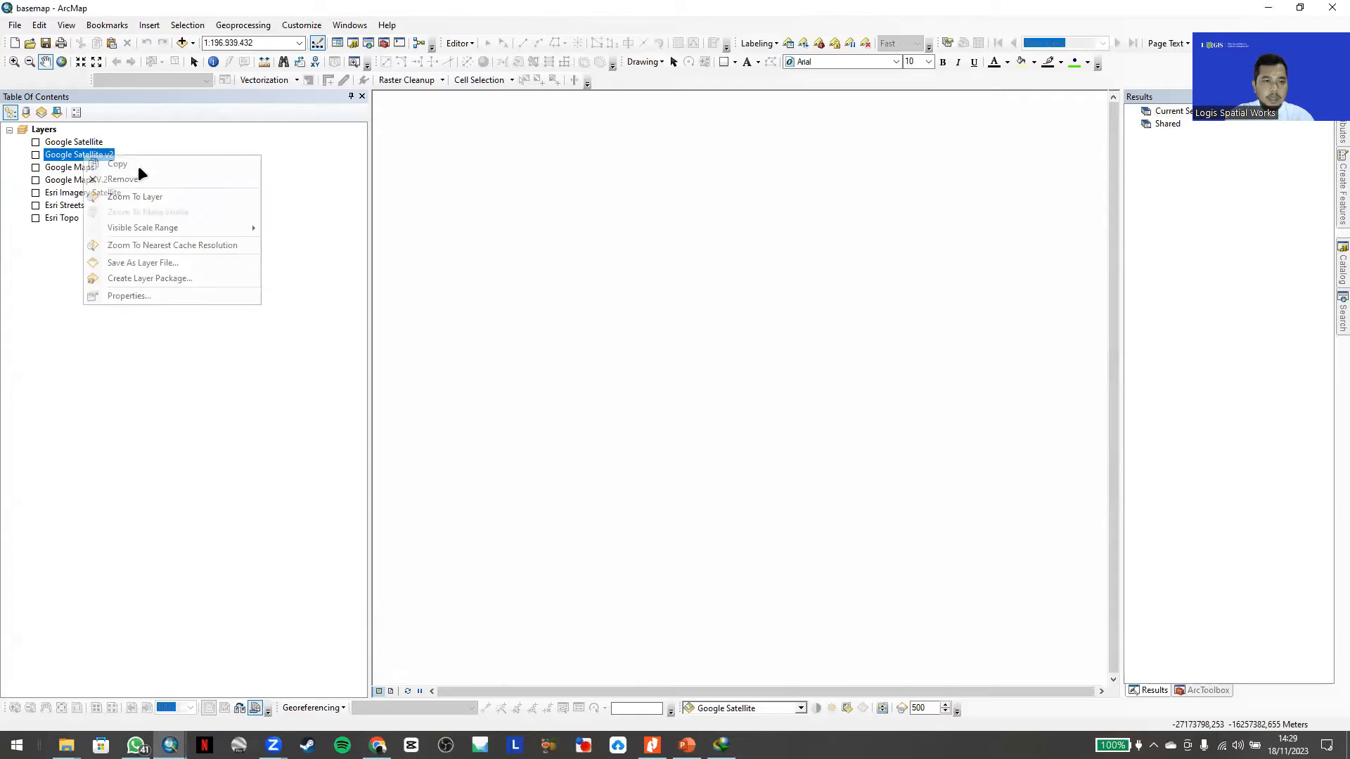
{"action": "left_click", "coordinate": [150, 165]}
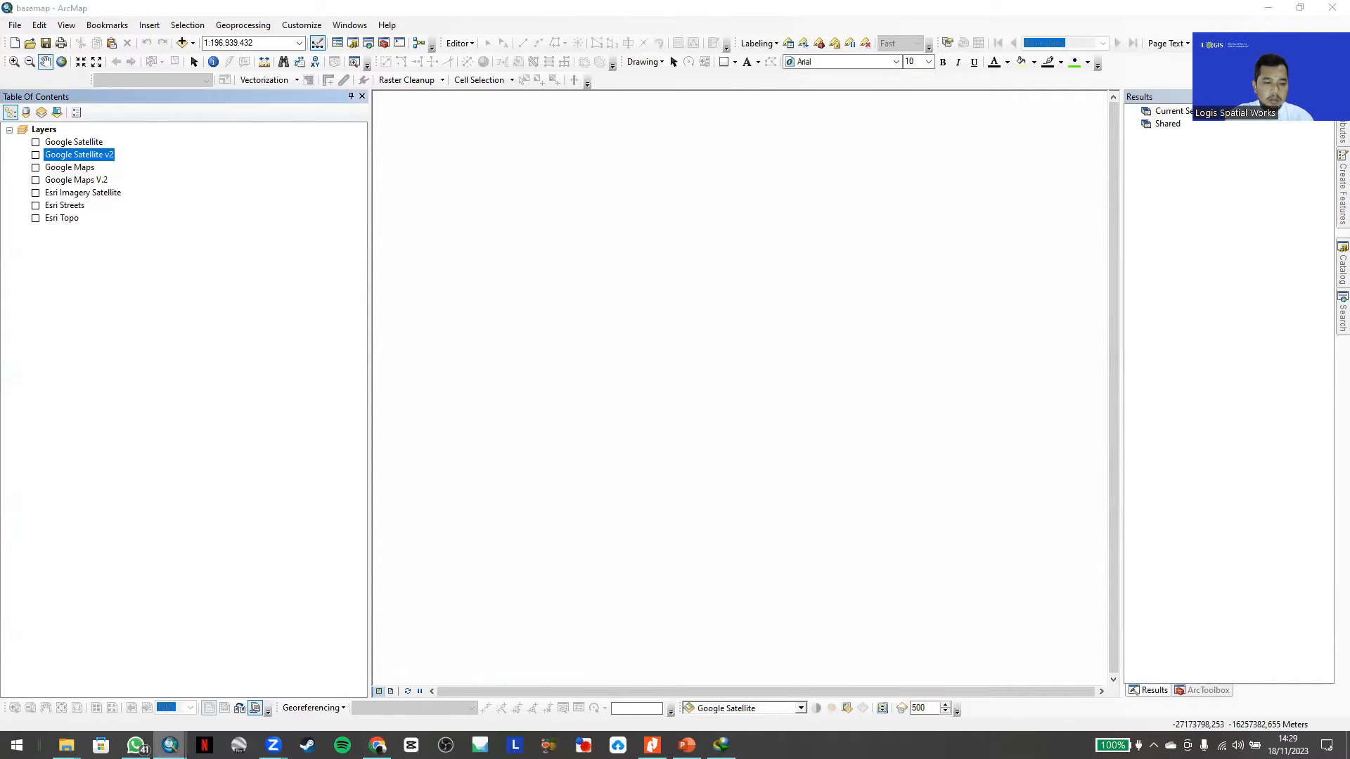
- Return to the classification map, paste the copied satellite layer into the Layers data frame and turn it on
{"action": "mouse_move", "coordinate": [170, 745]}
{"action": "left_click", "coordinate": [225, 685]}
{"action": "right_click", "coordinate": [43, 129]}
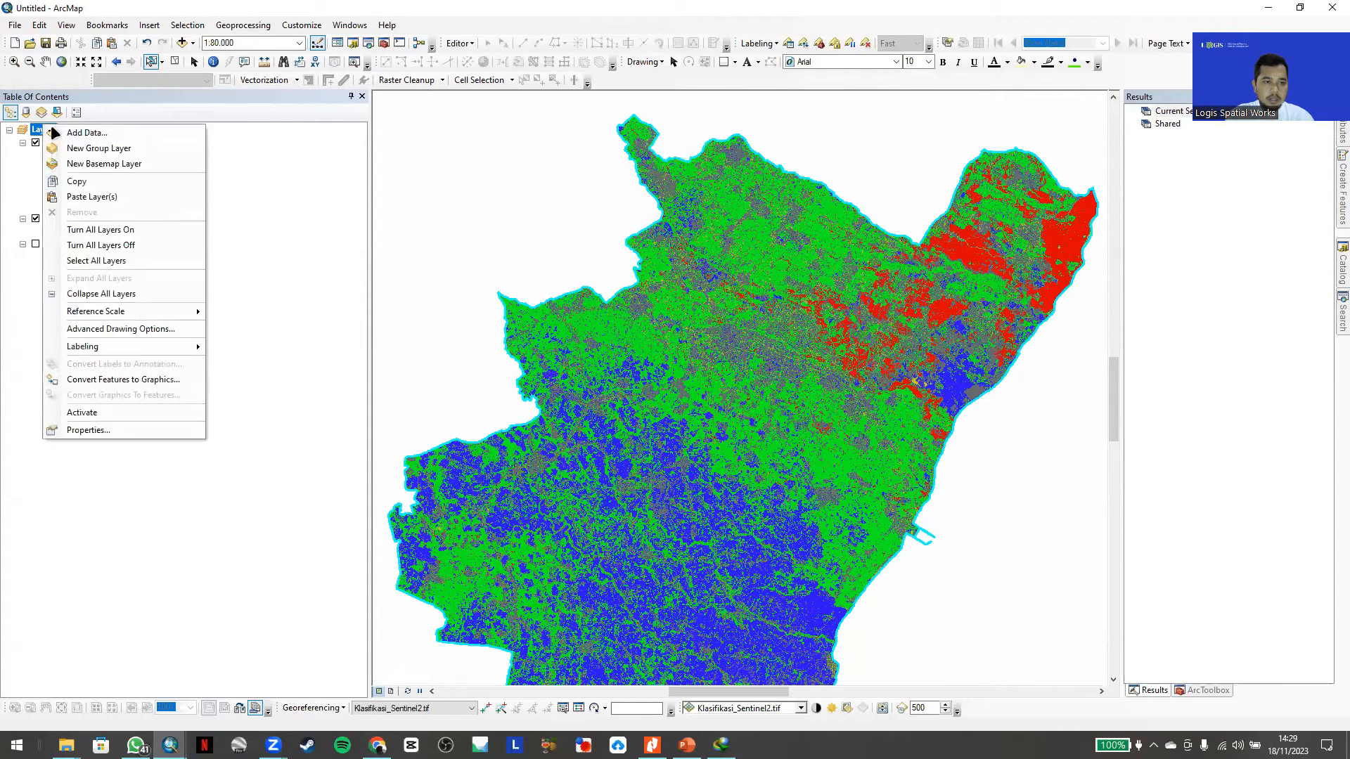
{"action": "left_click", "coordinate": [113, 199]}
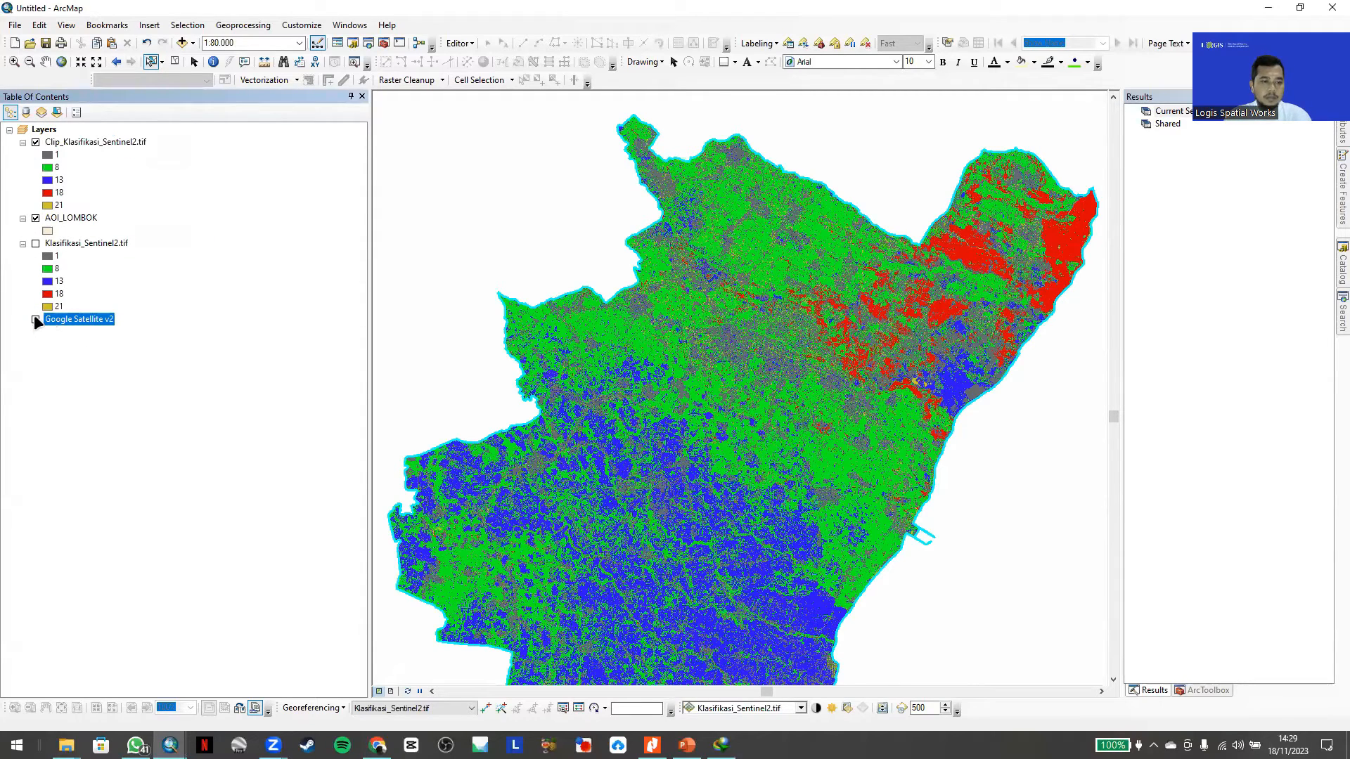
{"action": "left_click", "coordinate": [35, 320]}
{"action": "left_click_drag", "start_coordinate": [796, 385], "coordinate": [792, 318]}
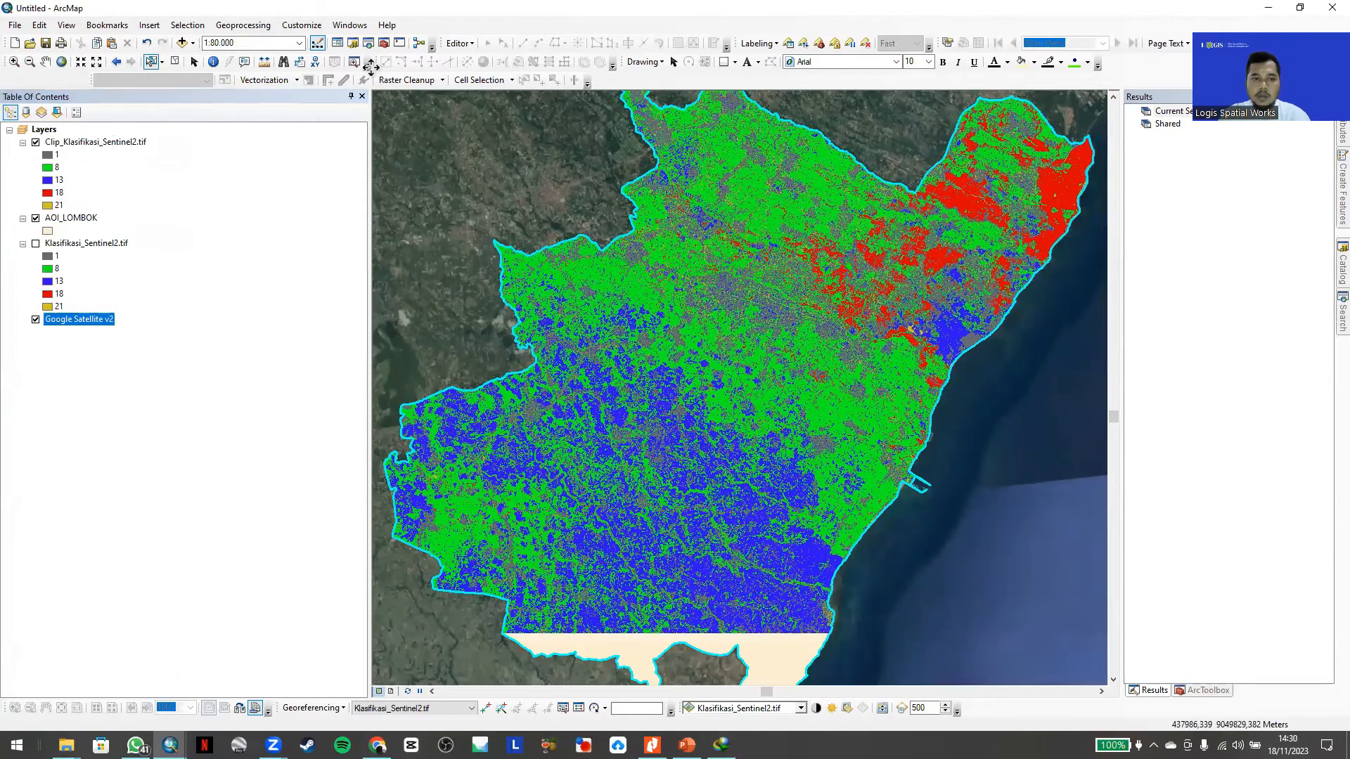
- Add the Akurasi Point.shp sample points from the Uji Akurasi folder to the map
{"action": "left_click", "coordinate": [181, 43]}
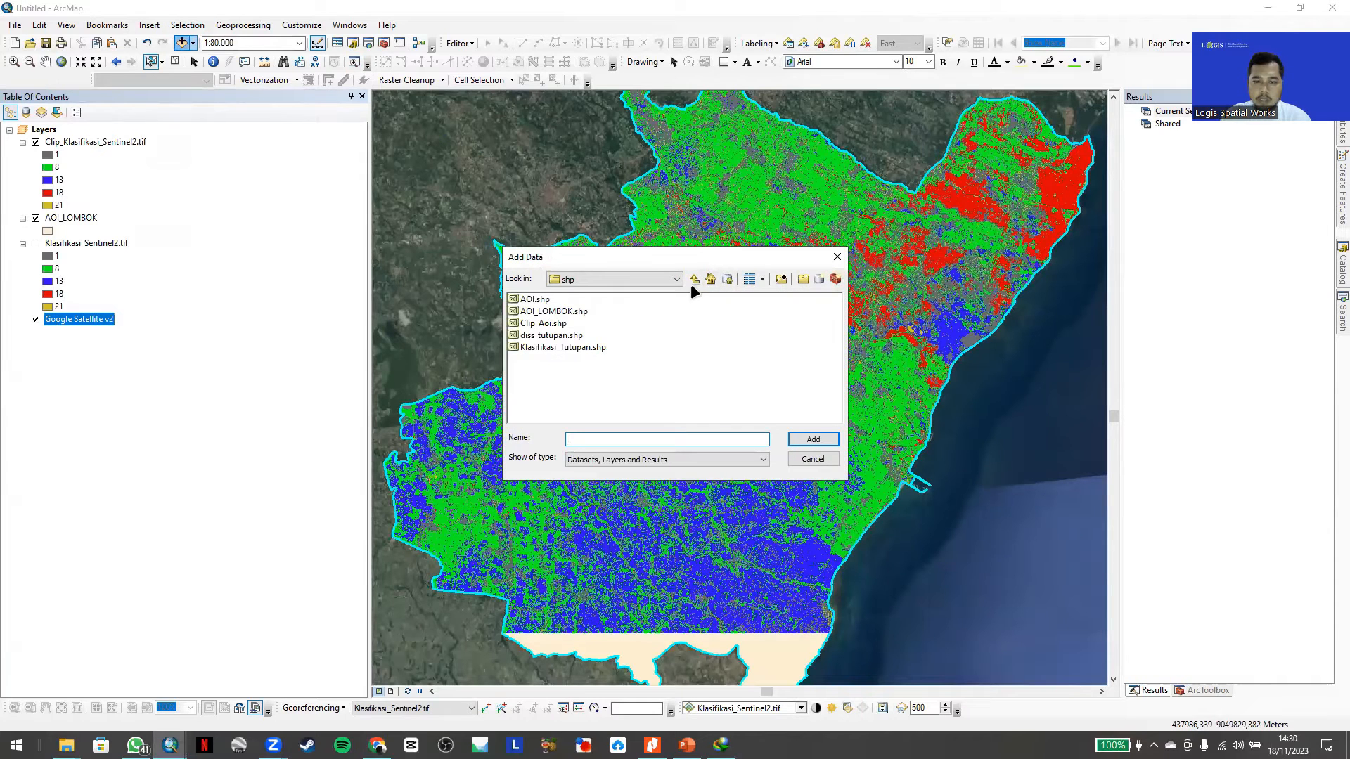
{"action": "left_click", "coordinate": [694, 279]}
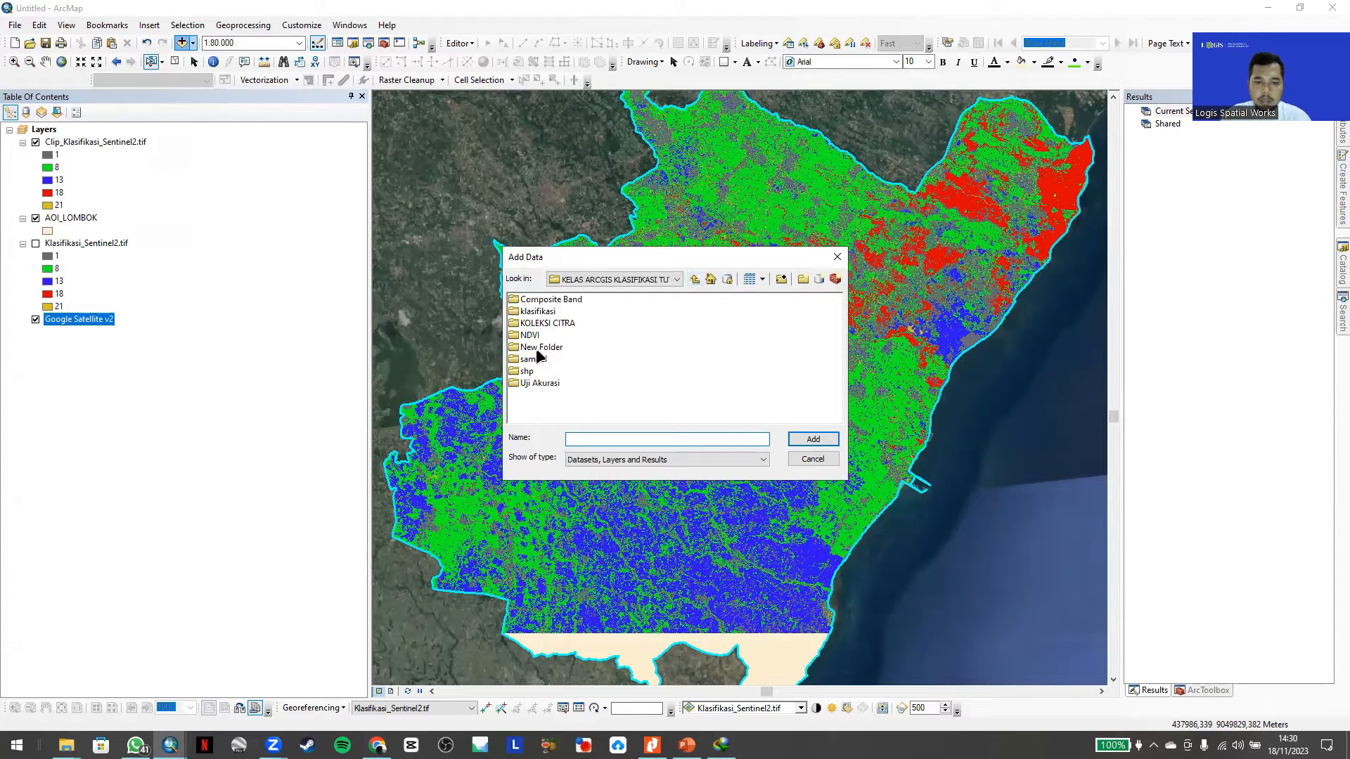
{"action": "double_click", "coordinate": [536, 382]}
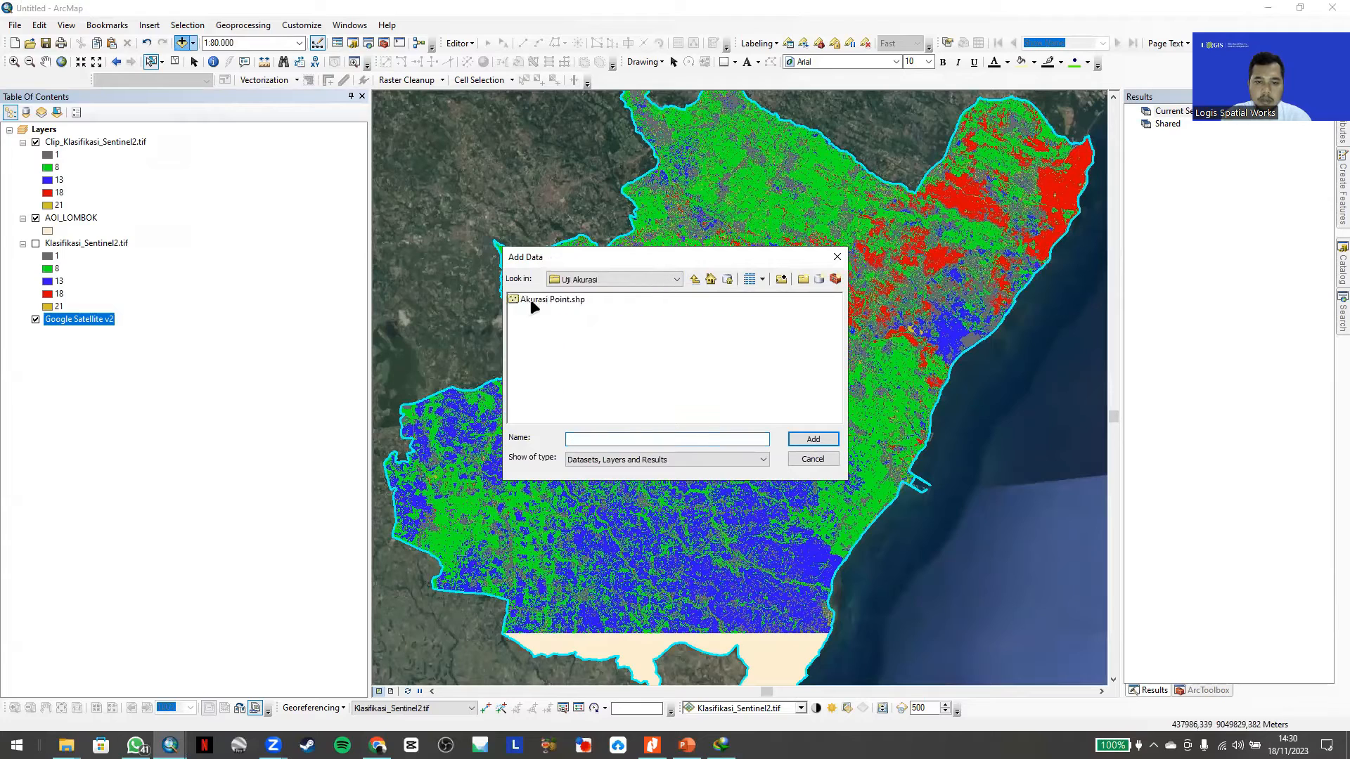
{"action": "left_click", "coordinate": [531, 298]}
{"action": "left_click", "coordinate": [813, 440]}
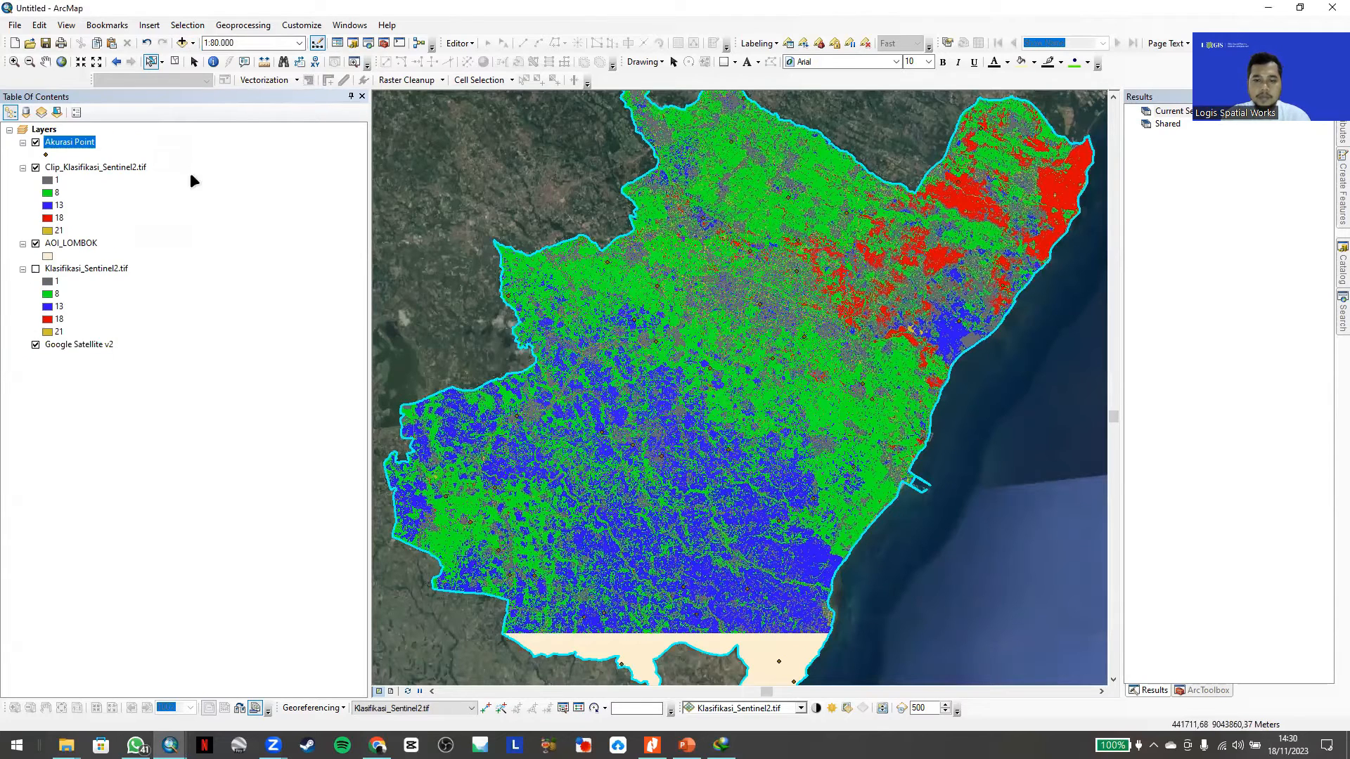
- Change the Akurasi Point marker to the Circle 3 symbol in red
{"action": "left_click", "coordinate": [47, 154]}
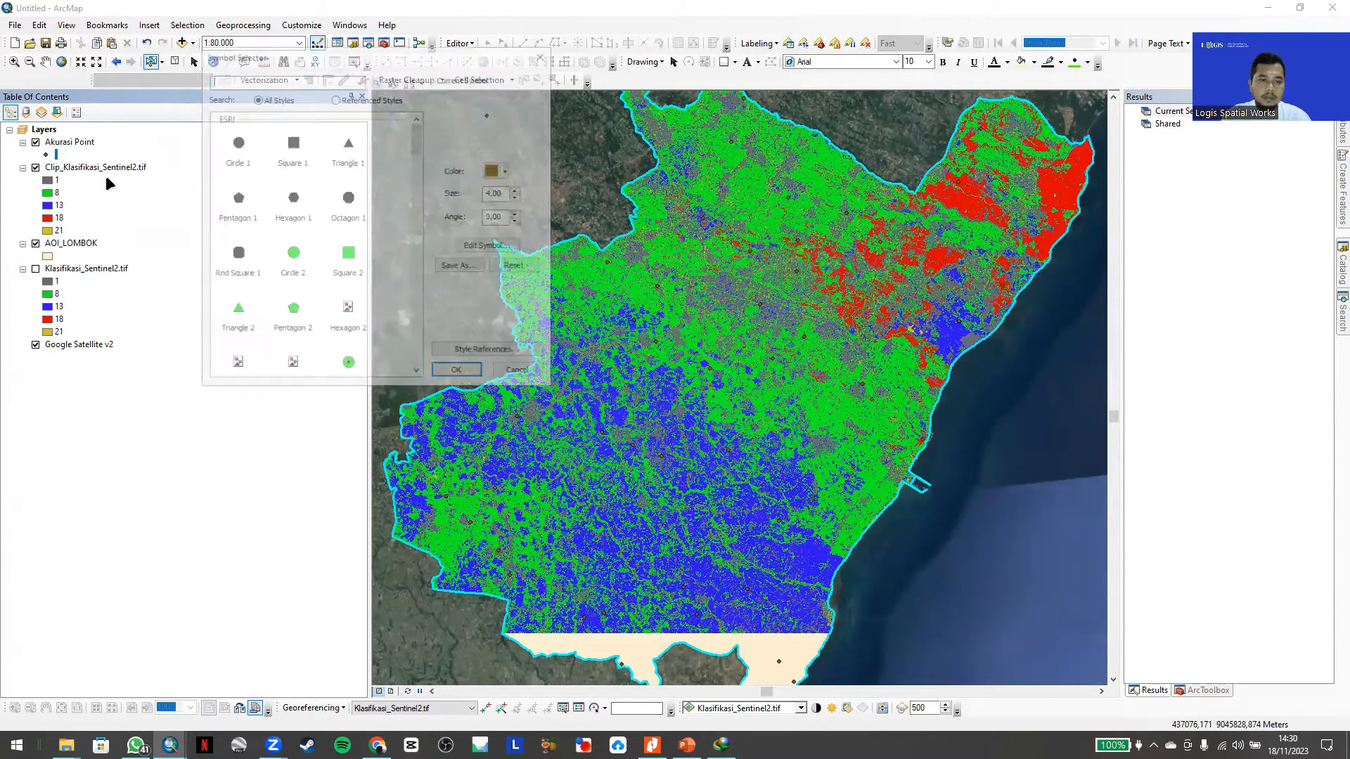
{"action": "left_click", "coordinate": [506, 170]}
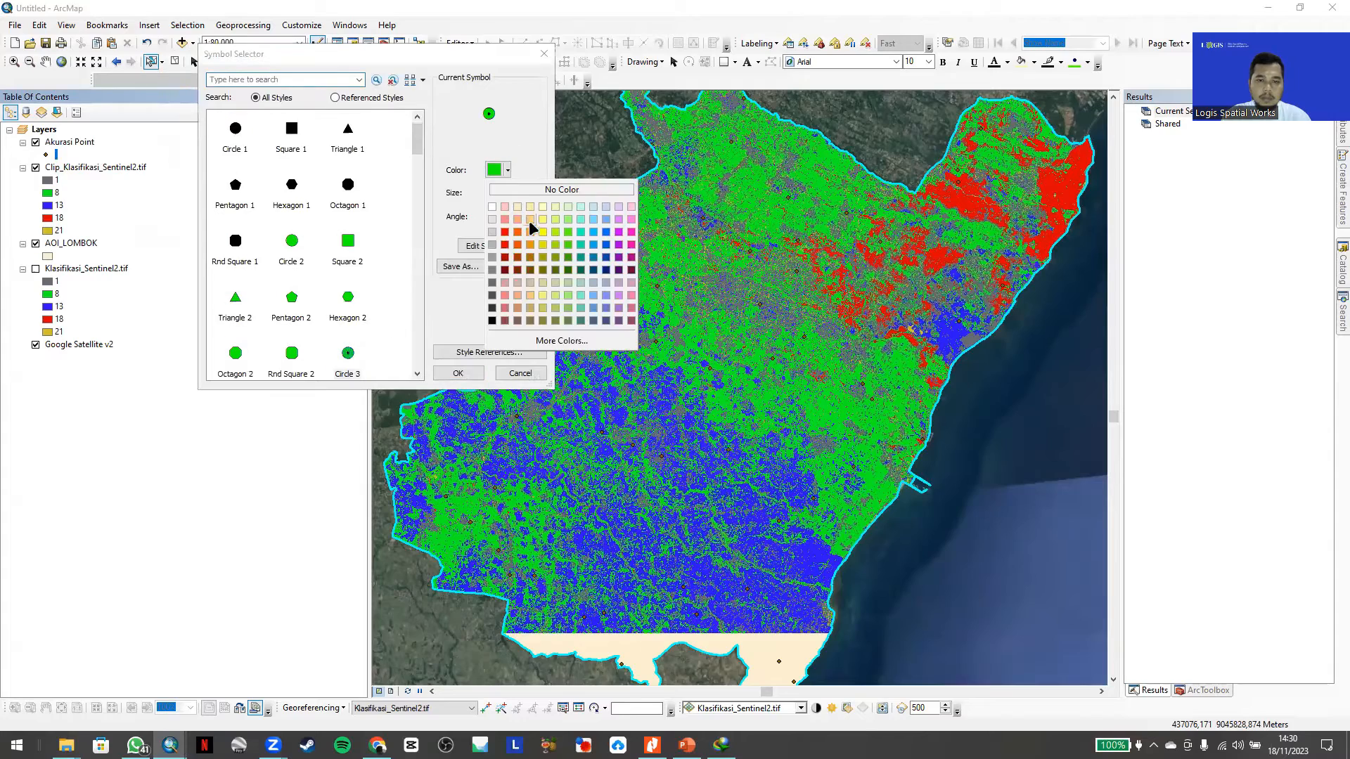
{"action": "left_click", "coordinate": [507, 229]}
{"action": "left_click", "coordinate": [458, 372]}
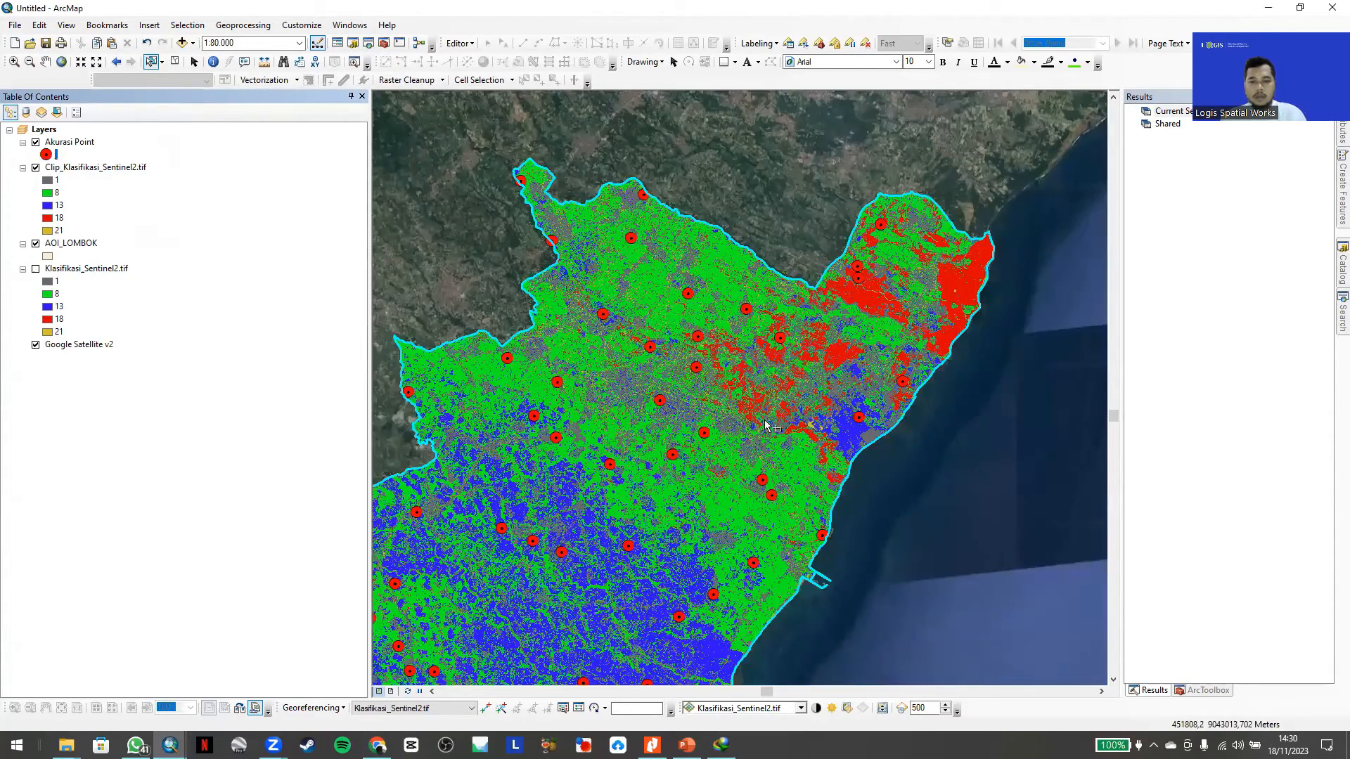
- Remove the incomplete Clip_Klasifikasi_Sentinel2.tif layer from the map
{"action": "left_click_drag", "start_coordinate": [763, 423], "coordinate": [777, 332]}
{"action": "left_click_drag", "start_coordinate": [725, 464], "coordinate": [705, 571]}
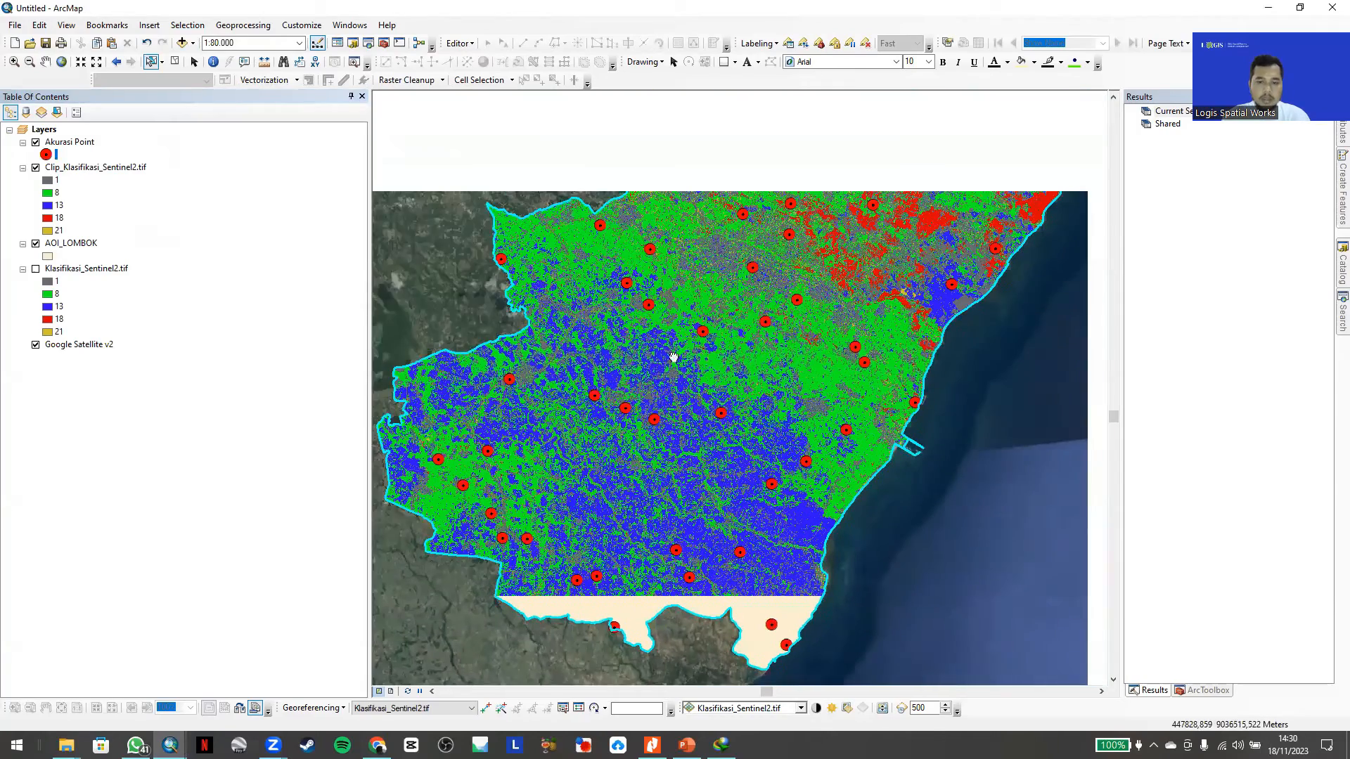
{"action": "right_click", "coordinate": [82, 172]}
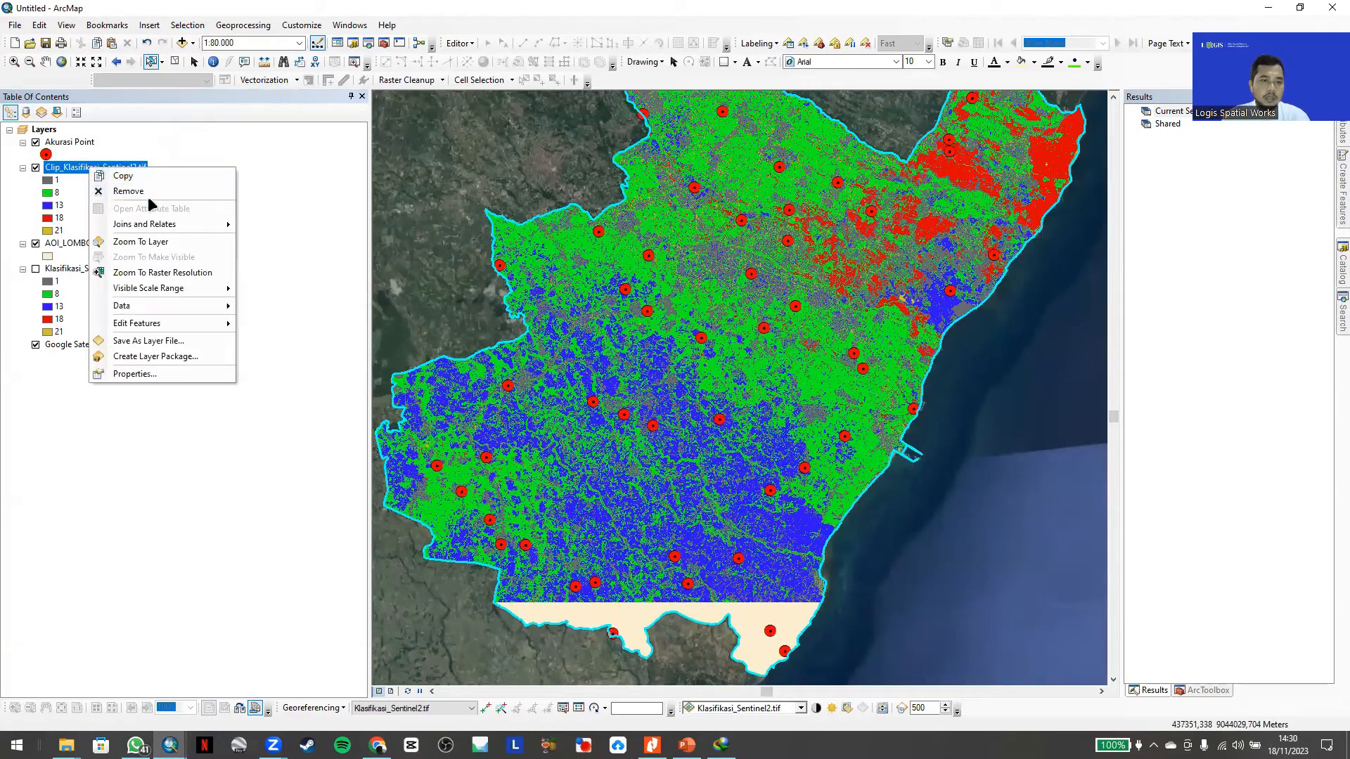
{"action": "left_click", "coordinate": [147, 192]}
- Clip Klasifikasi_Sentinel2.tif again to the selected AOI_LOMBOK boundary with the Image Analysis clip function
{"action": "left_click", "coordinate": [349, 25]}
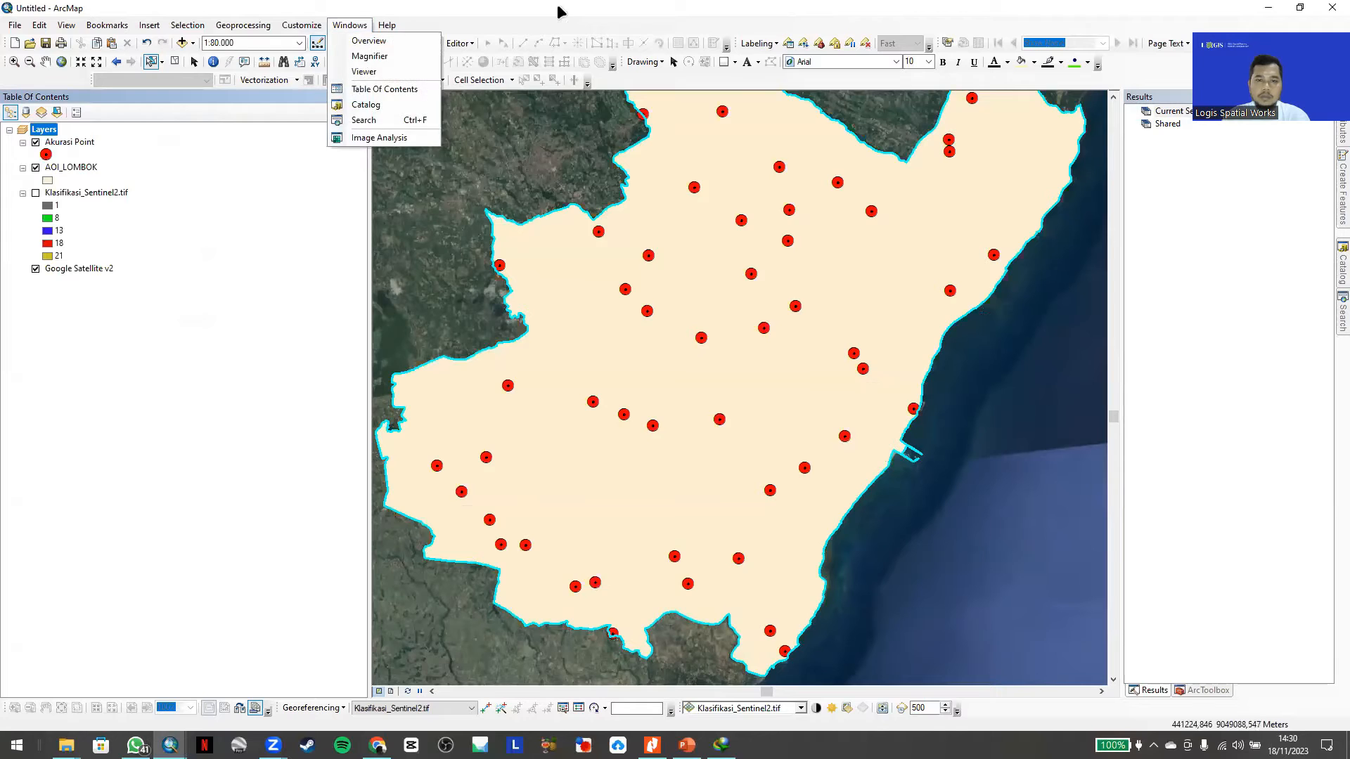
{"action": "scroll", "coordinate": [679, 269], "scroll_direction": "down", "scroll_amount": 2}
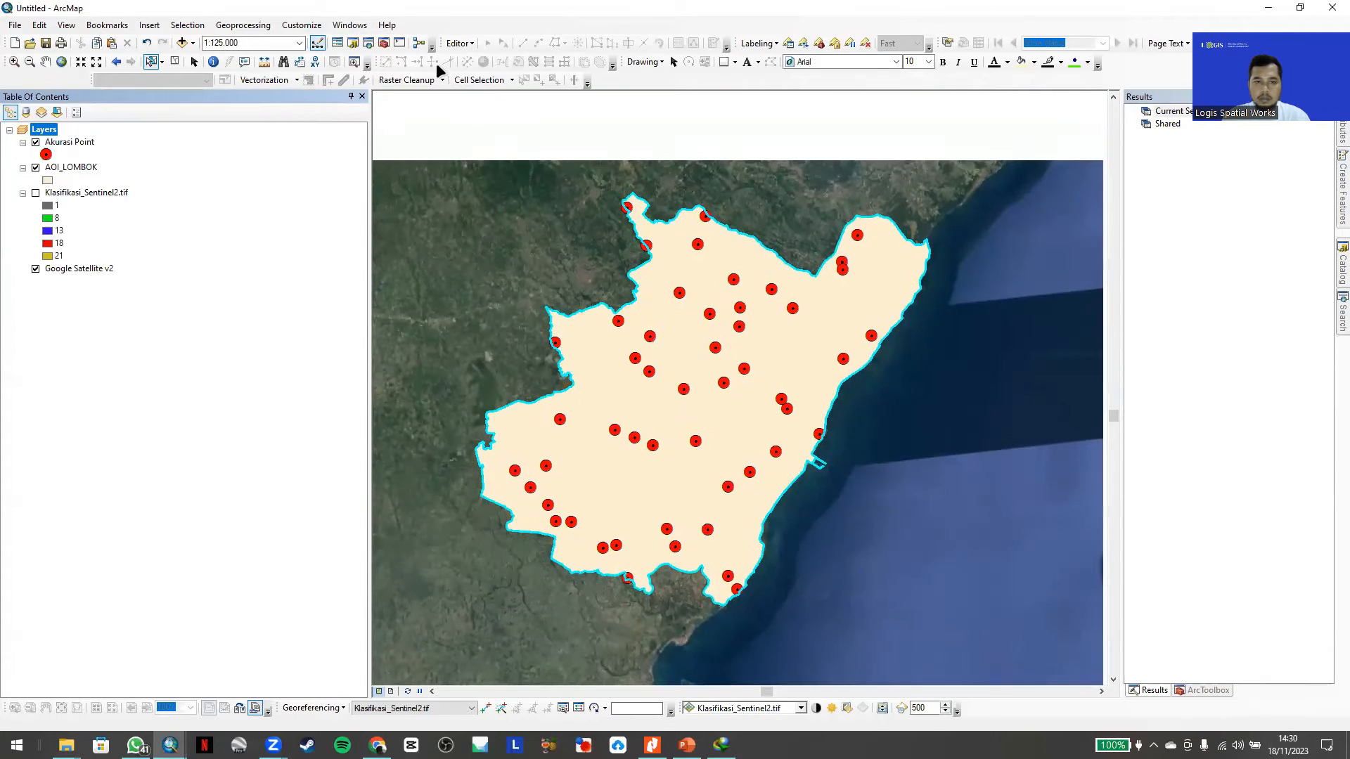
{"action": "left_click", "coordinate": [350, 25]}
{"action": "left_click", "coordinate": [390, 138]}
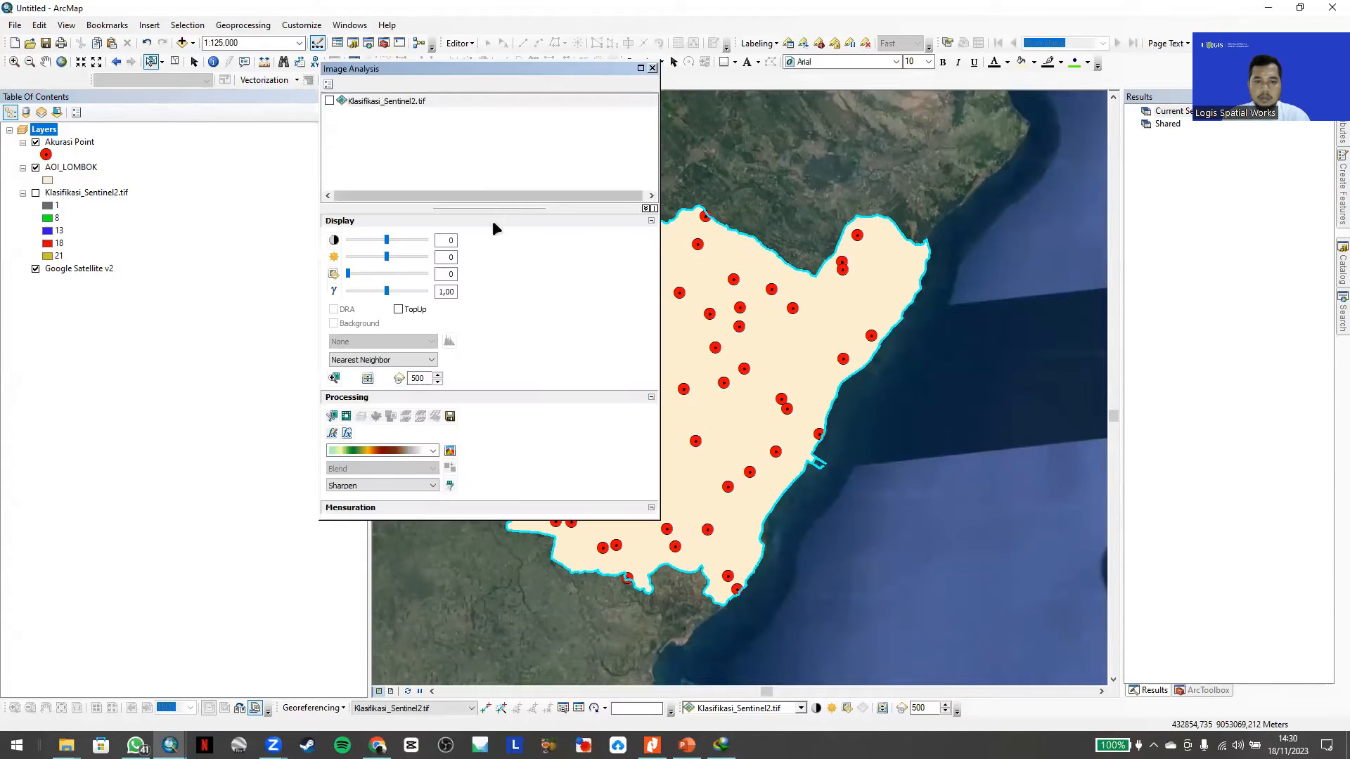
{"action": "left_click", "coordinate": [375, 103]}
{"action": "left_click", "coordinate": [331, 416]}
{"action": "left_click", "coordinate": [652, 68]}
- Place the new clipped classification below AOI_LOMBOK and turn off both layers to expose the satellite imagery
{"action": "left_click_drag", "start_coordinate": [57, 139], "coordinate": [58, 260]}
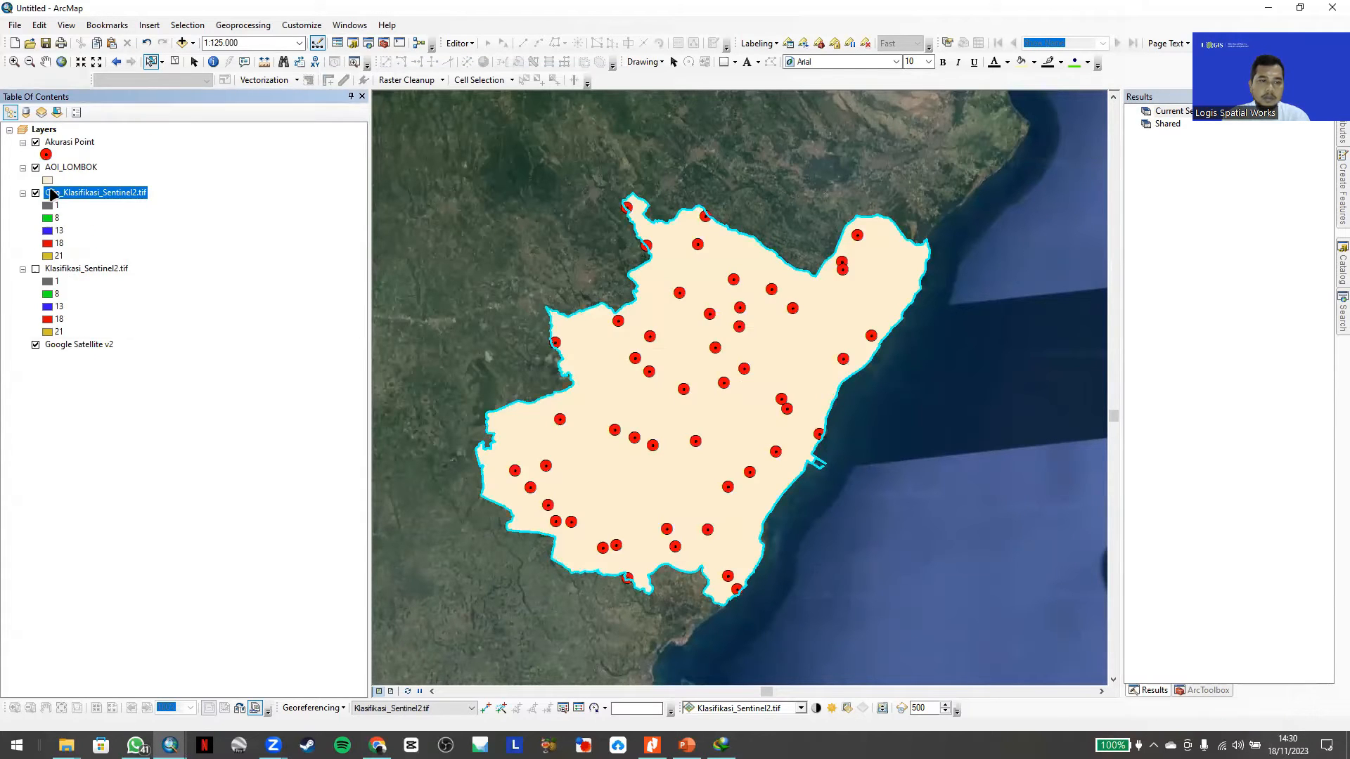
{"action": "left_click", "coordinate": [34, 168]}
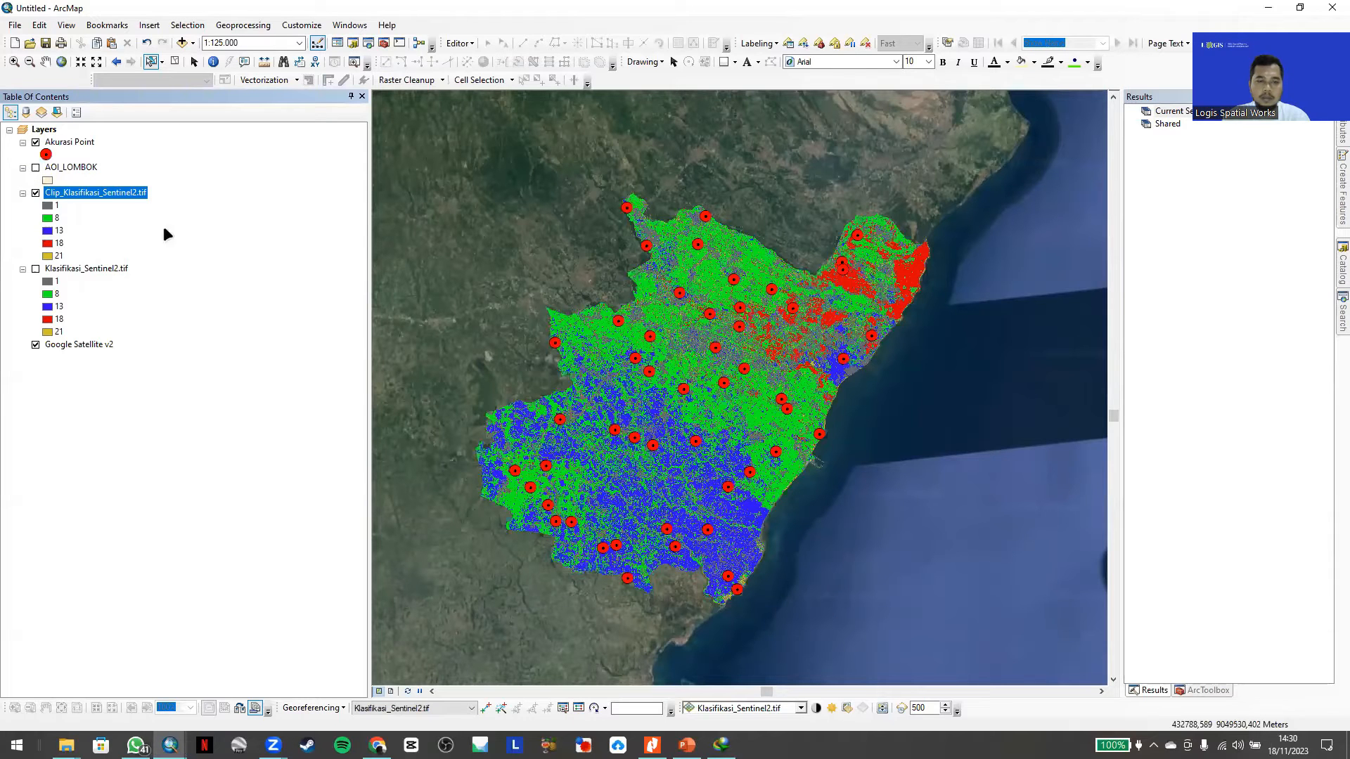
{"action": "left_click", "coordinate": [35, 194]}
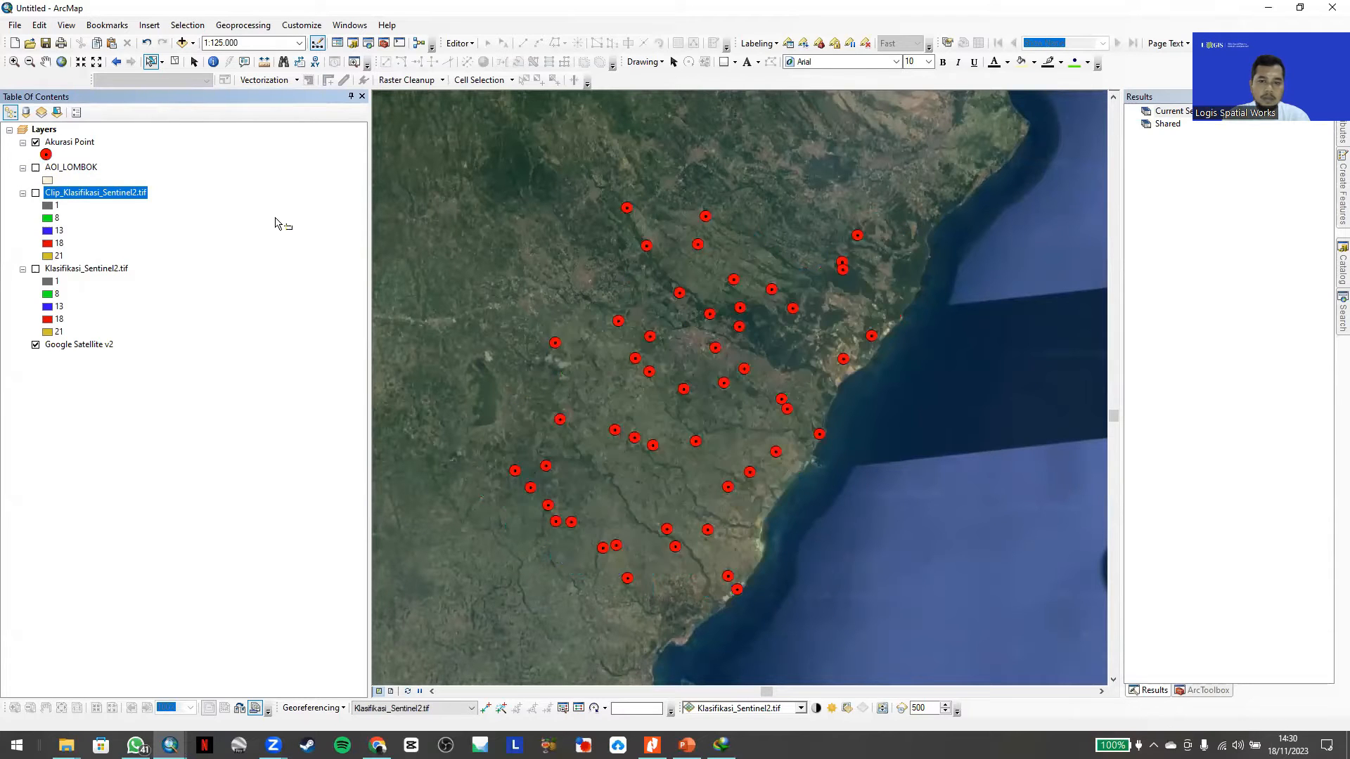
- Open the Akurasi Point attribute table docked beside the map, with the Results pane collapsed, and sort its records ascending by Classified
{"action": "left_click_drag", "start_coordinate": [818, 396], "coordinate": [881, 471]}
{"action": "right_click", "coordinate": [70, 138]}
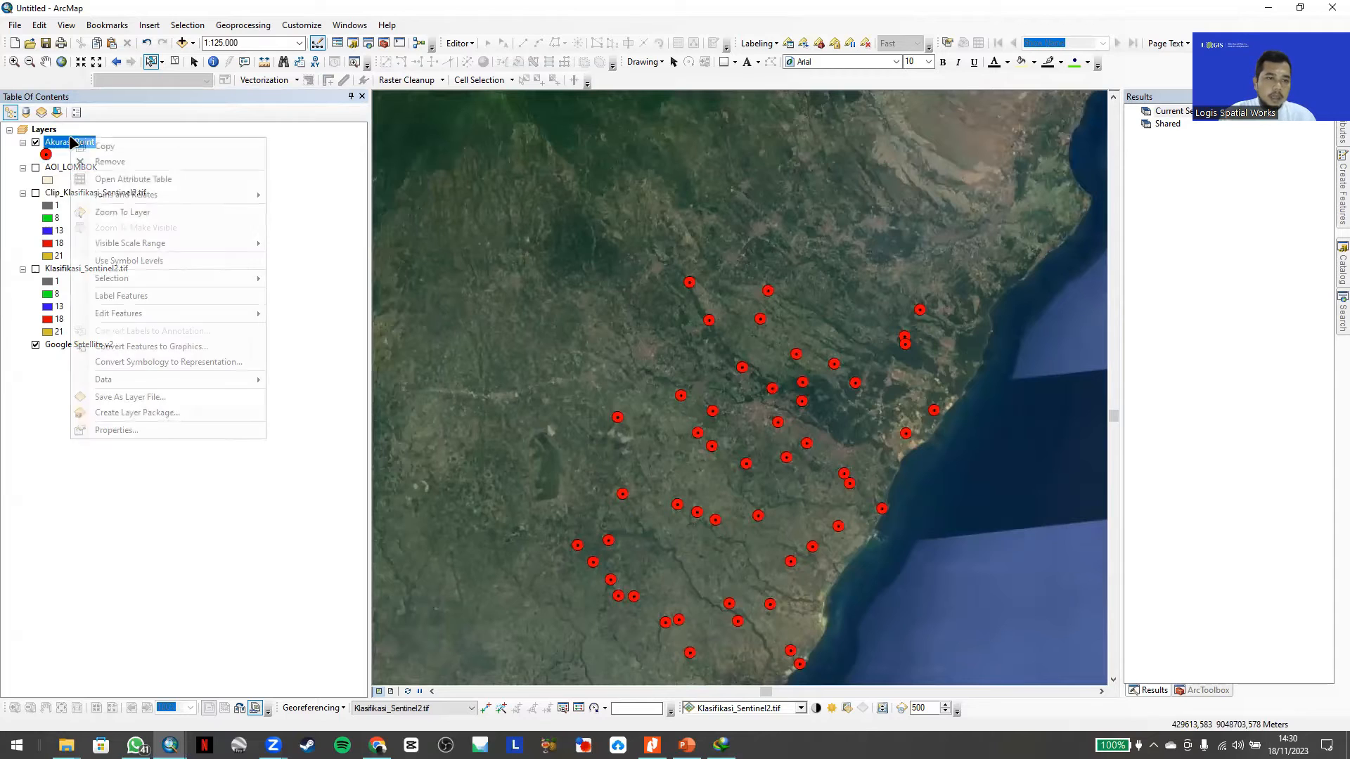
{"action": "left_click", "coordinate": [133, 179]}
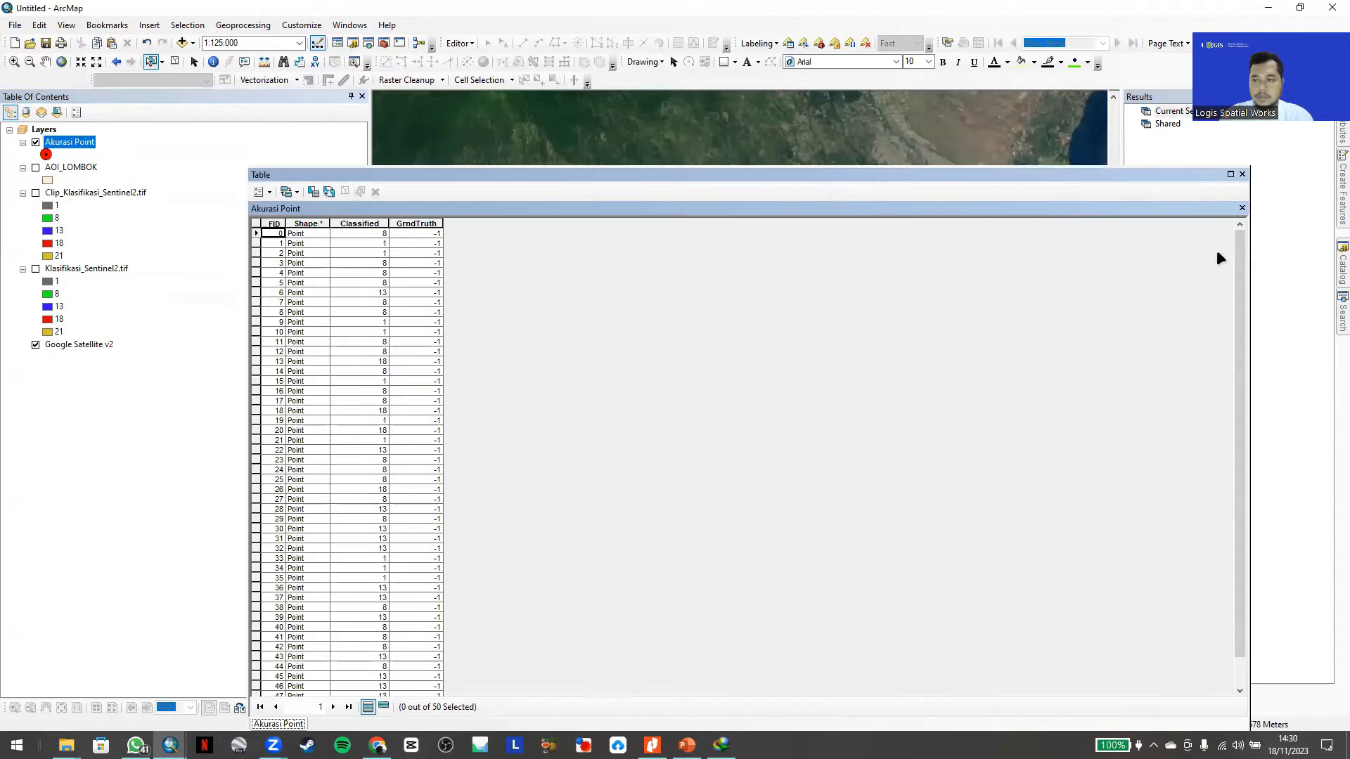
{"action": "left_click_drag", "start_coordinate": [1220, 258], "coordinate": [1310, 390]}
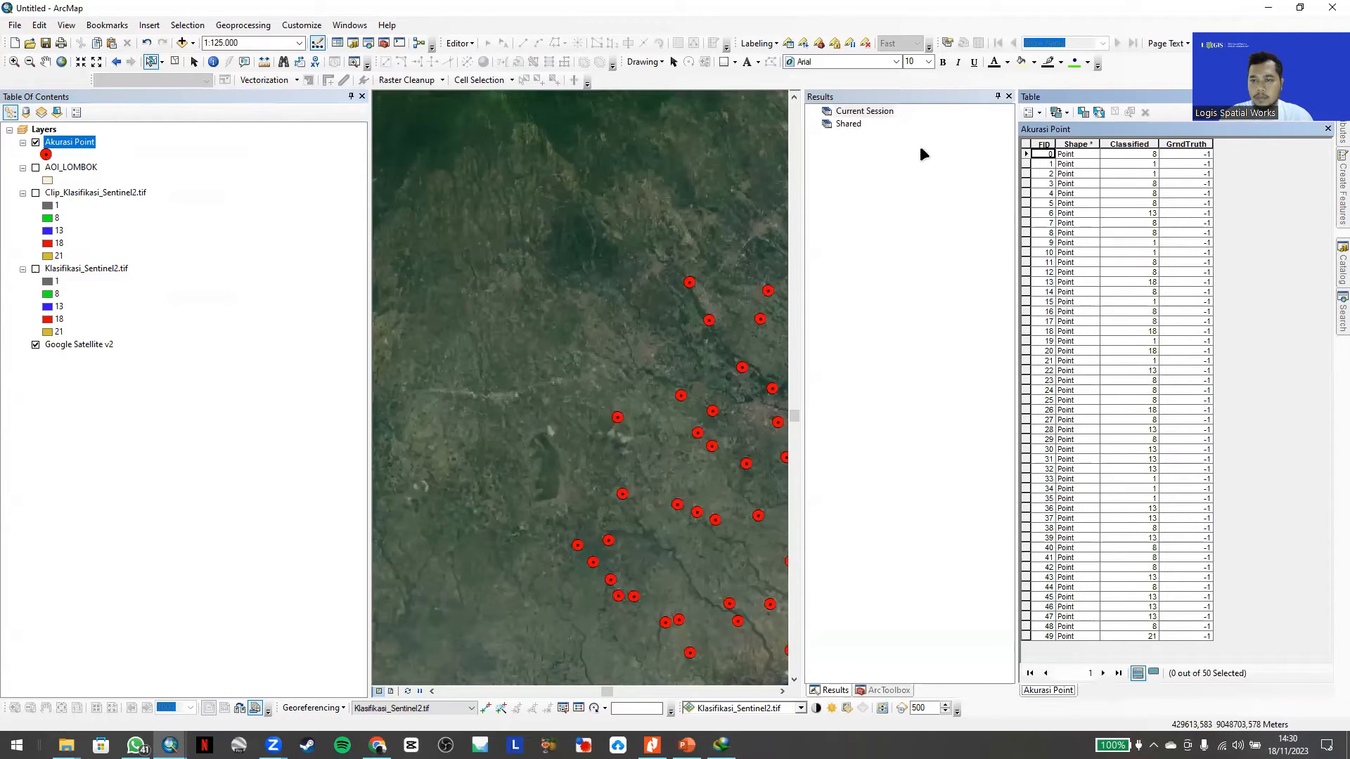
{"action": "left_click", "coordinate": [997, 96]}
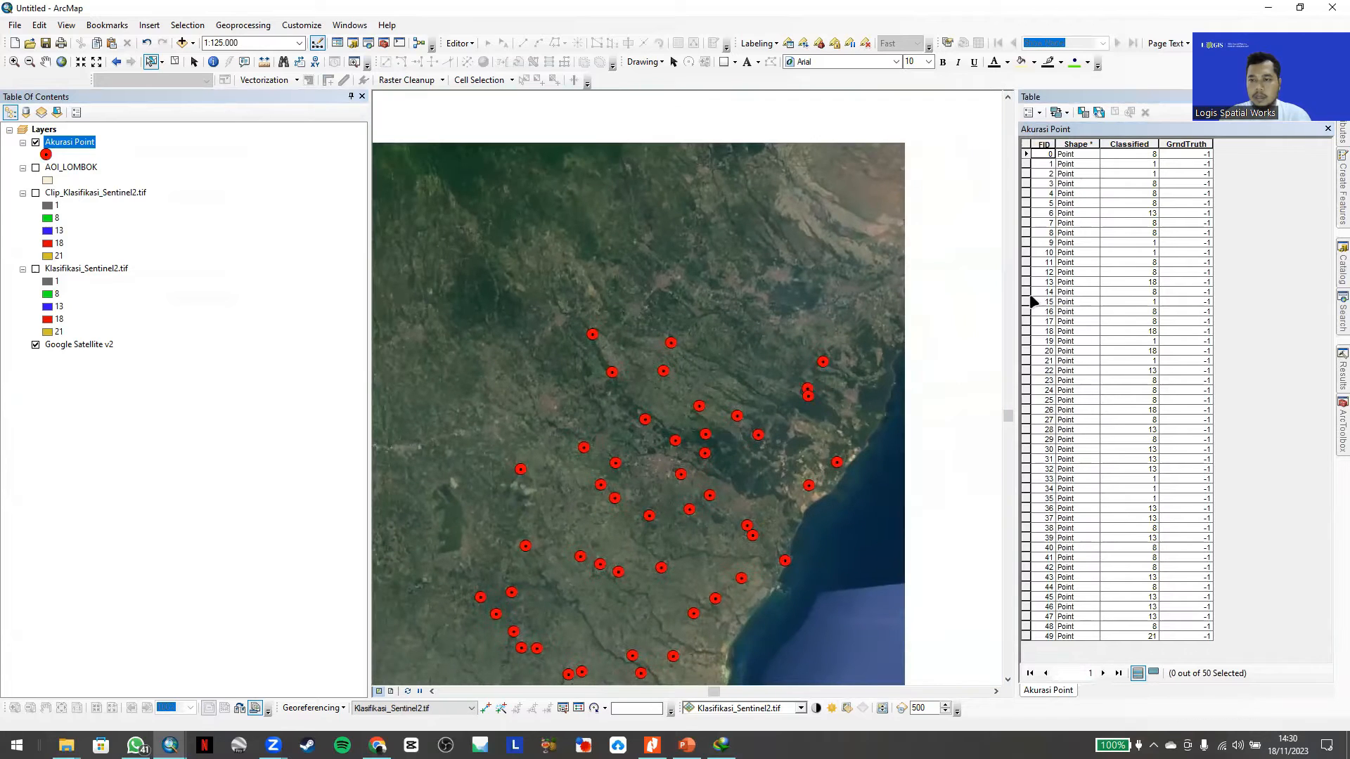
{"action": "double_click", "coordinate": [1132, 144]}
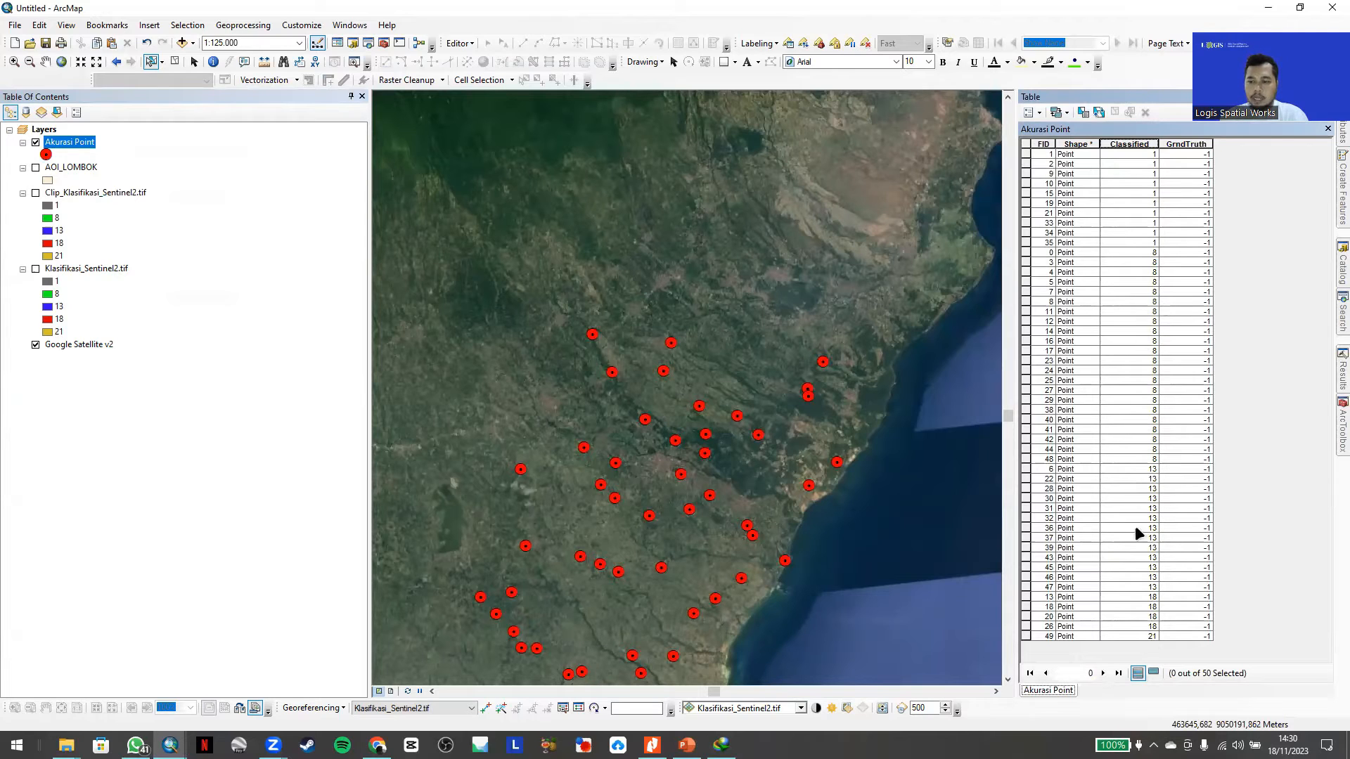
- Zoom to the FID 1 accuracy point and examine the land cover around it on the satellite imagery
{"action": "left_click", "coordinate": [1026, 156]}
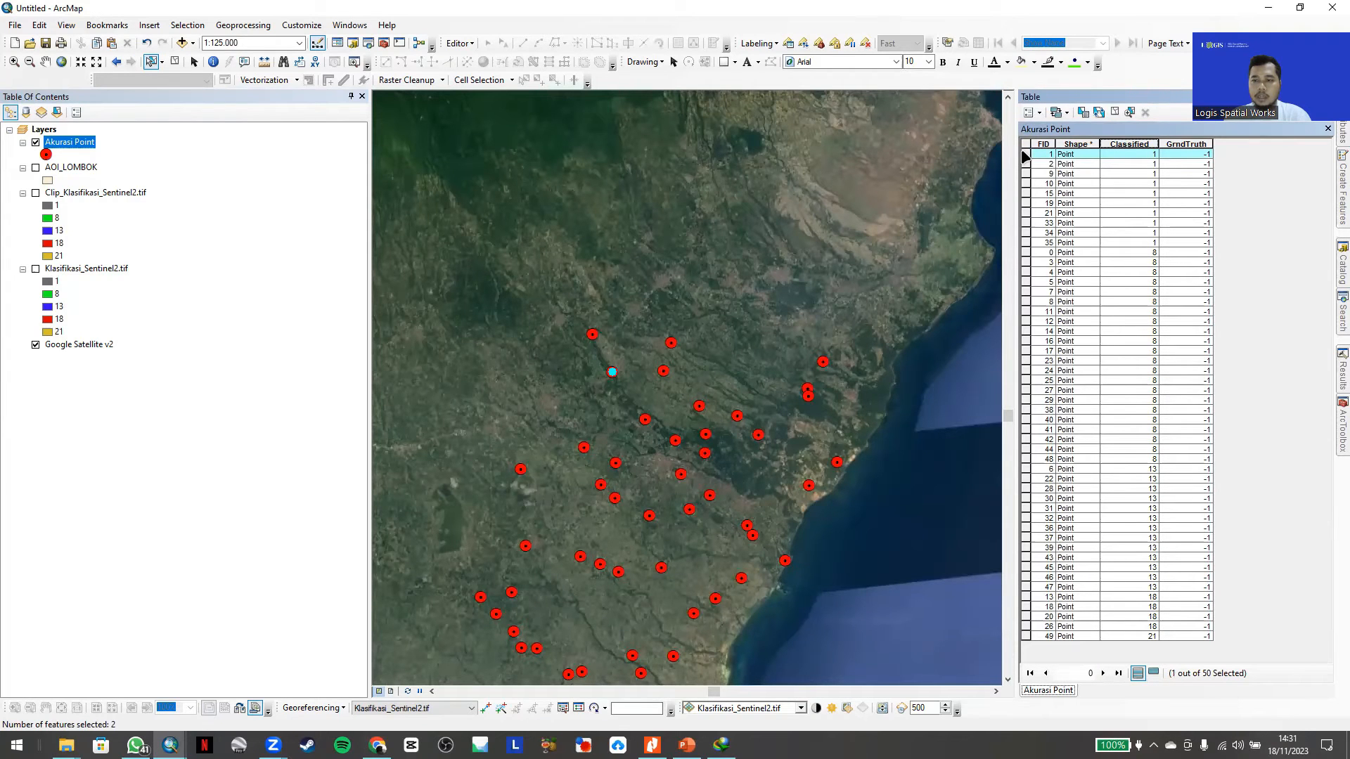
{"action": "double_click", "coordinate": [1025, 156]}
{"action": "scroll", "coordinate": [674, 380], "scroll_direction": "up", "scroll_amount": 2}
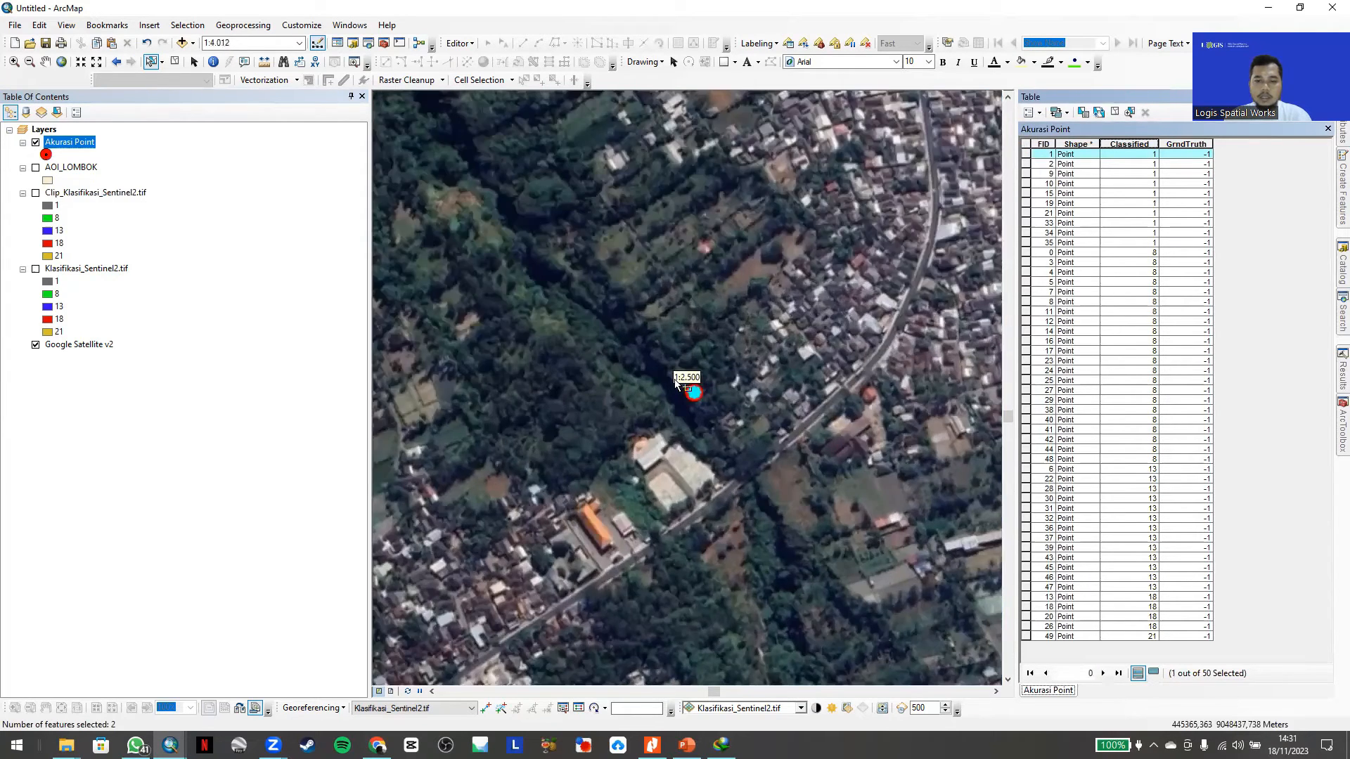
{"action": "scroll", "coordinate": [766, 450], "scroll_direction": "up", "scroll_amount": 5}
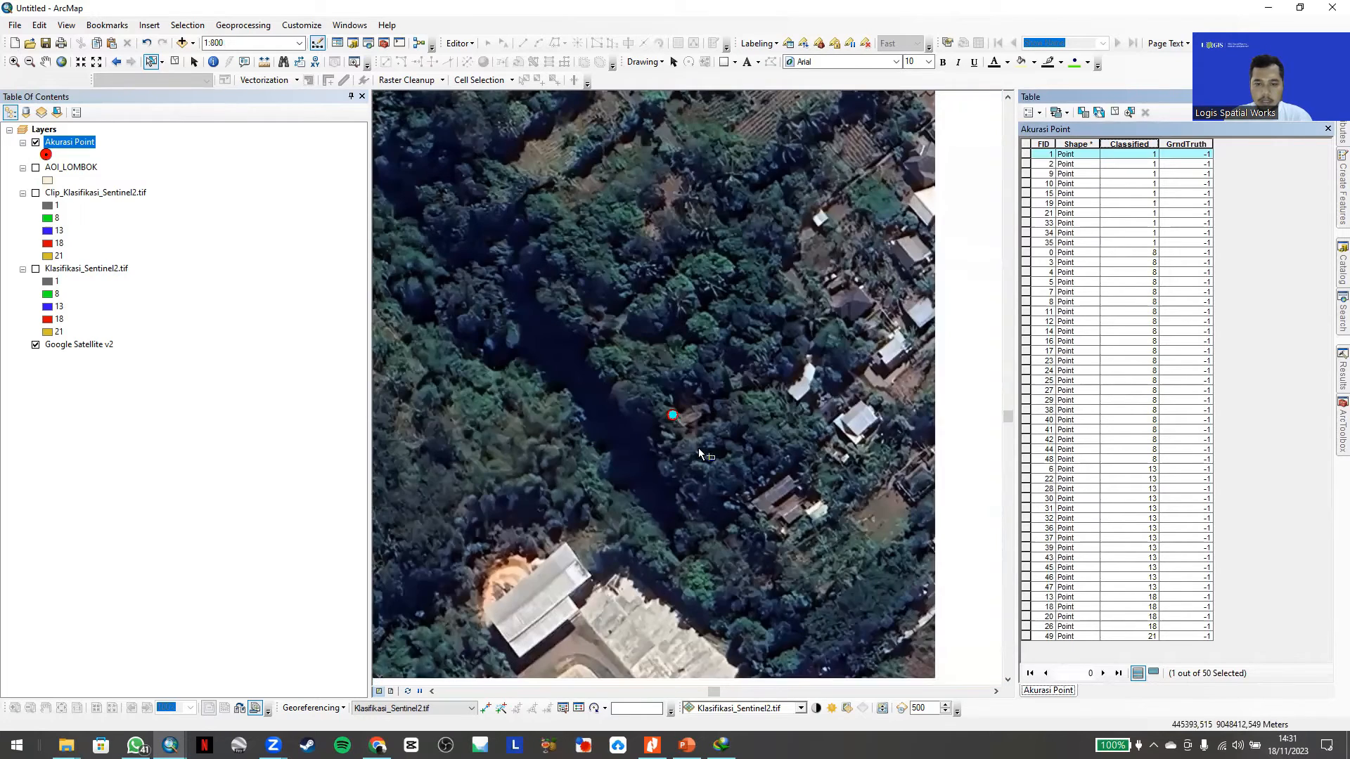
{"action": "scroll", "coordinate": [680, 415], "scroll_direction": "up", "scroll_amount": 2}
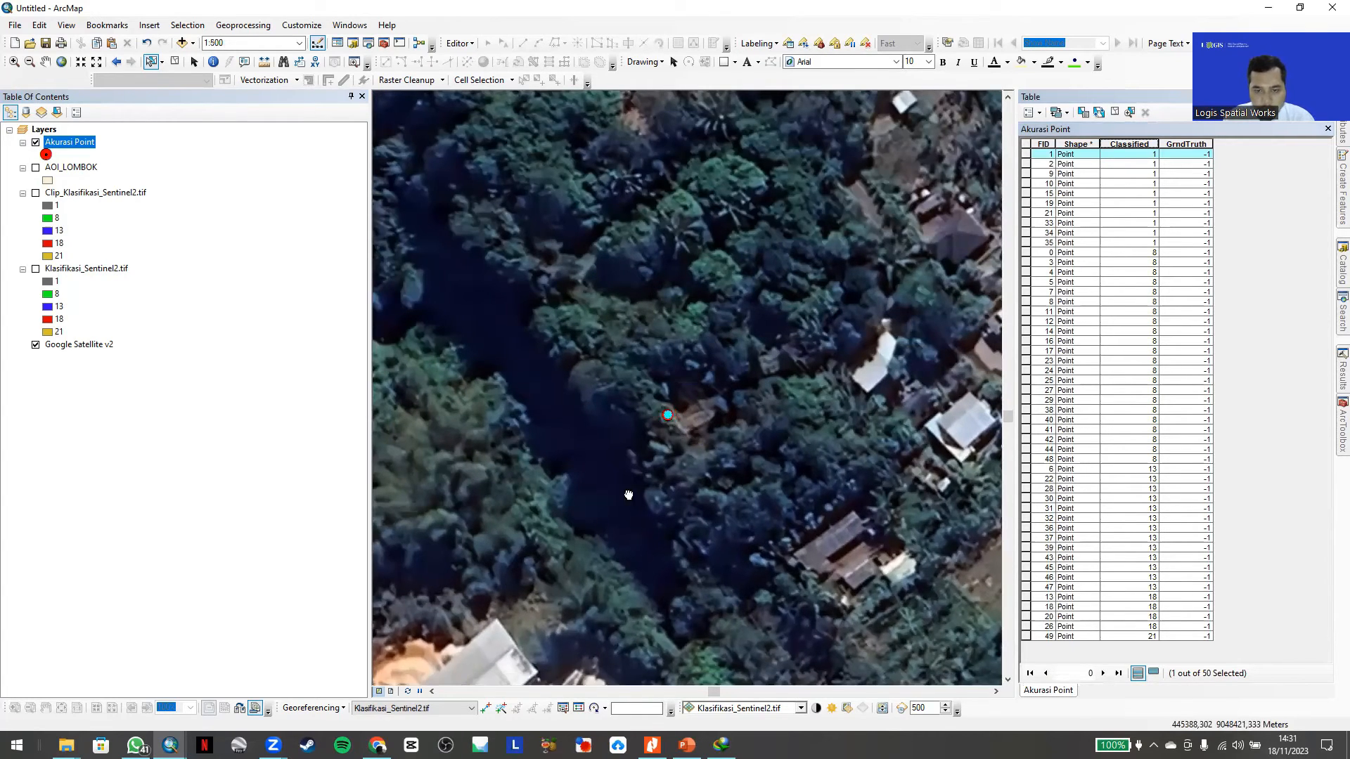
{"action": "left_click_drag", "start_coordinate": [629, 495], "coordinate": [593, 532]}
{"action": "scroll", "coordinate": [595, 512], "scroll_direction": "down", "scroll_amount": 2}
{"action": "scroll", "coordinate": [592, 502], "scroll_direction": "up", "scroll_amount": 2}
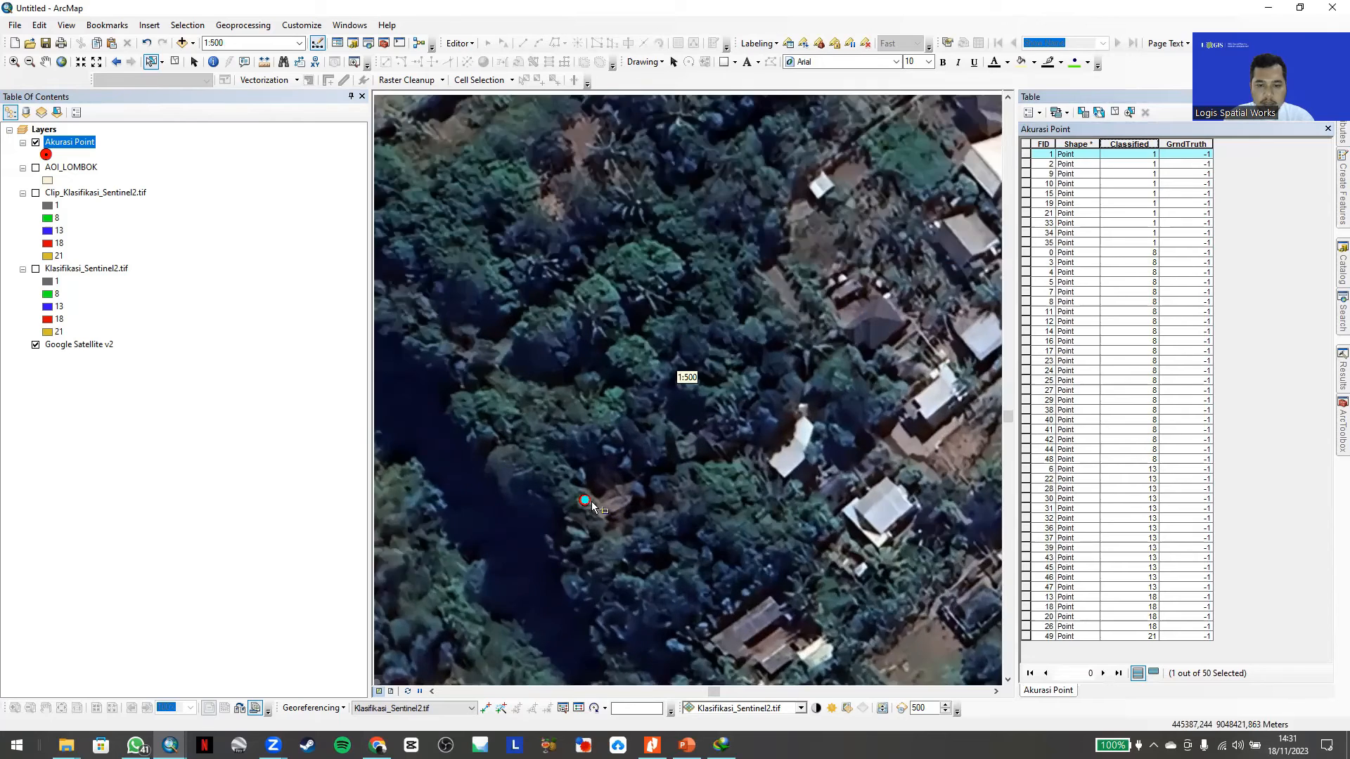
{"action": "scroll", "coordinate": [592, 500], "scroll_direction": "up", "scroll_amount": 2}
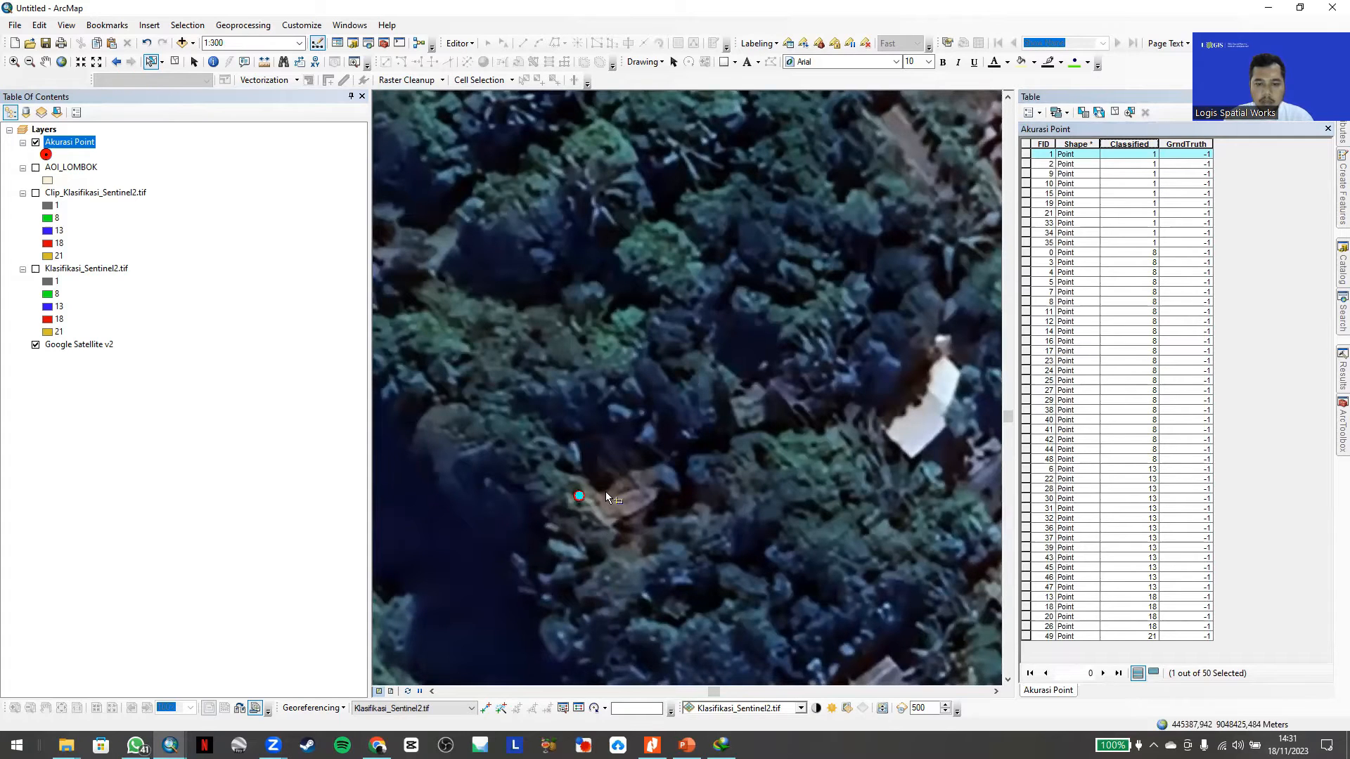
{"action": "scroll", "coordinate": [580, 428], "scroll_direction": "down", "scroll_amount": 3}
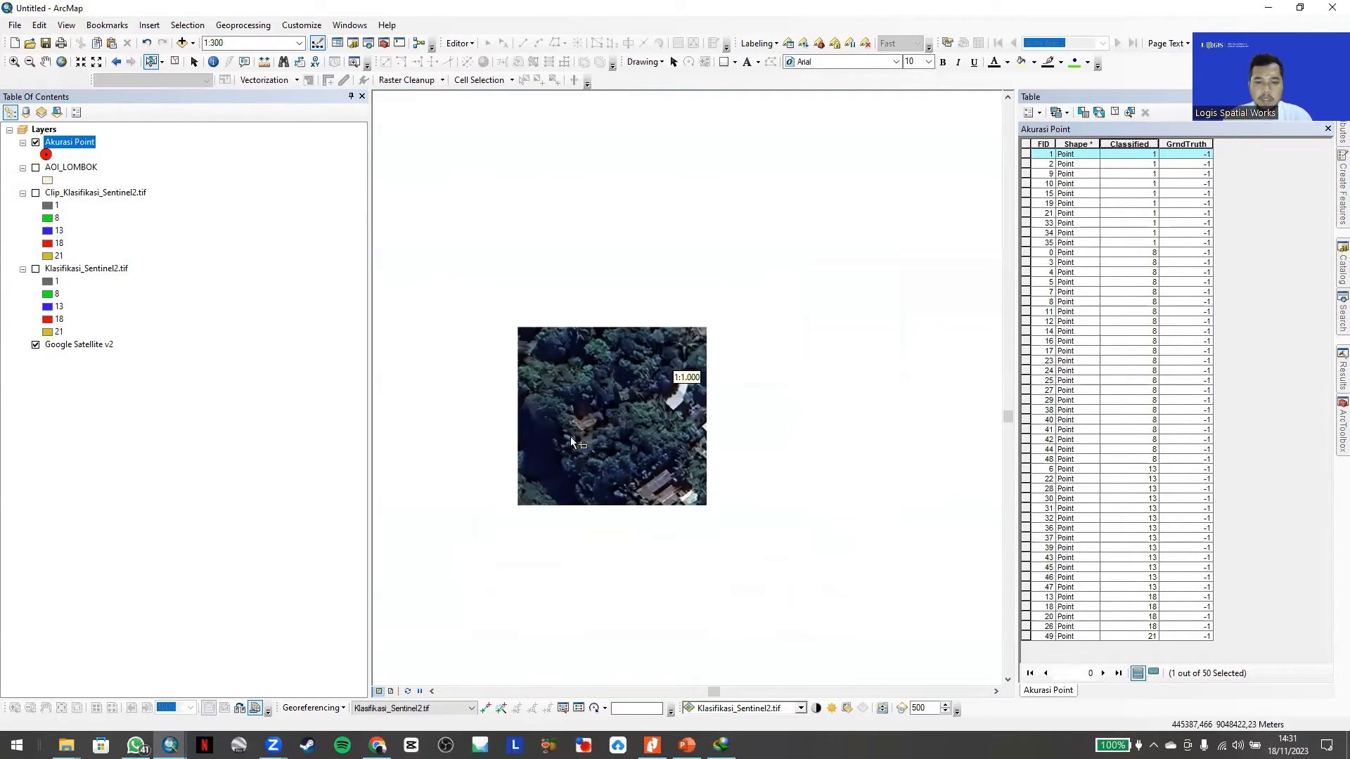
{"action": "scroll", "coordinate": [568, 408], "scroll_direction": "up", "scroll_amount": 3}
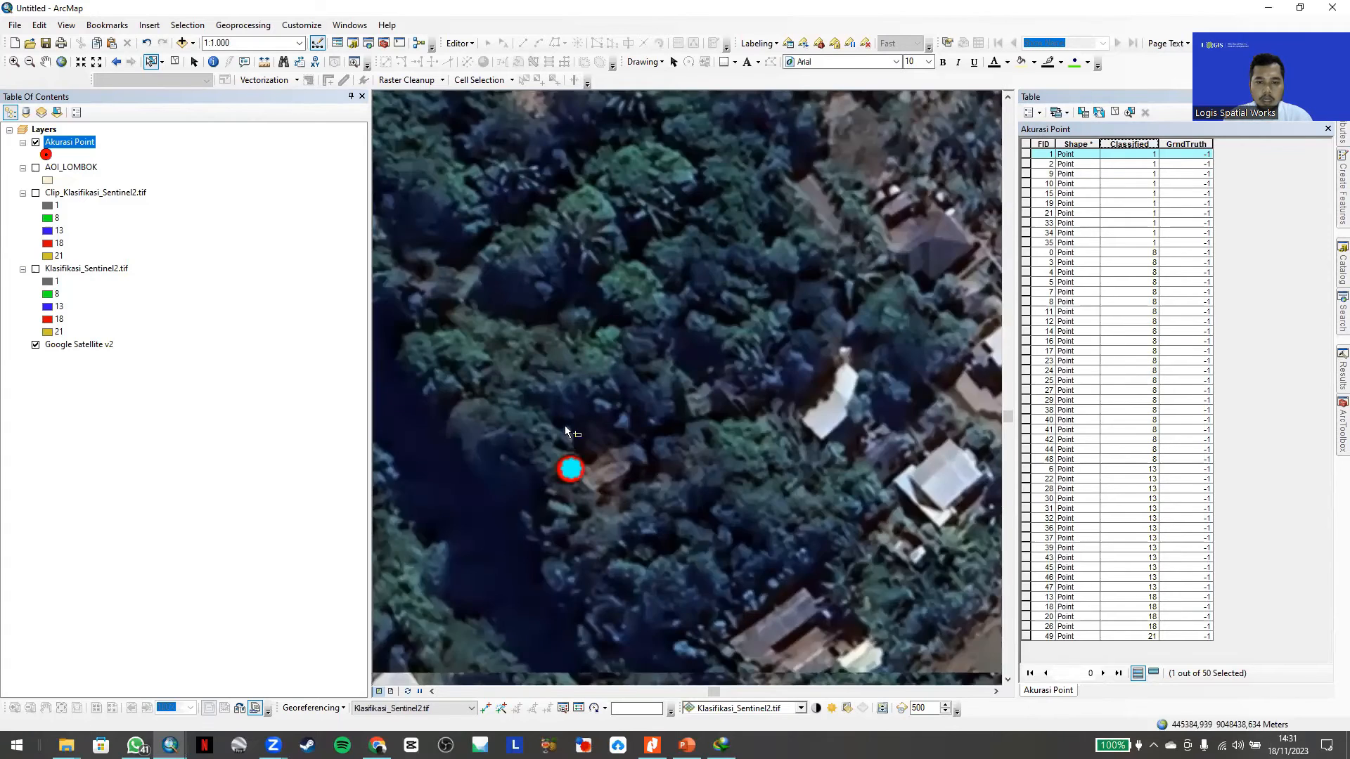
{"action": "scroll", "coordinate": [605, 471], "scroll_direction": "down", "scroll_amount": 3}
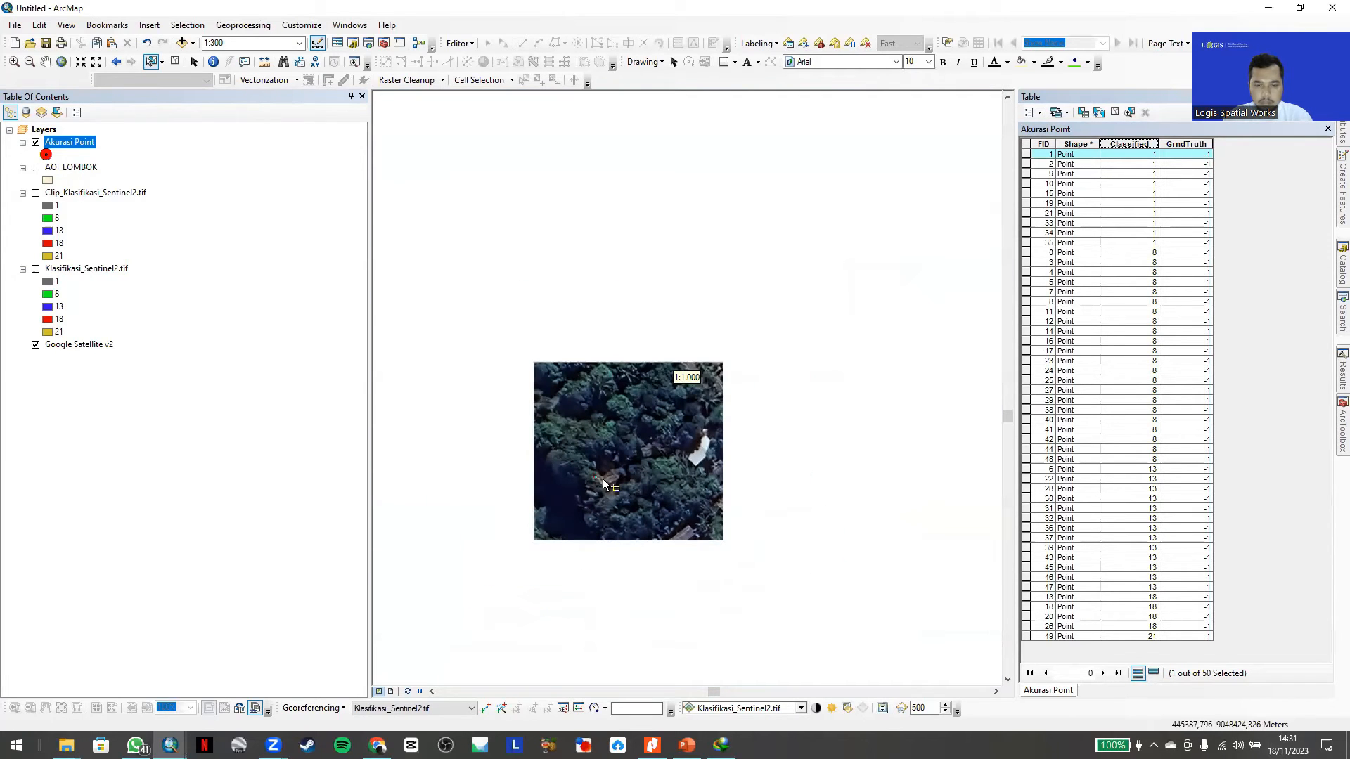
{"action": "scroll", "coordinate": [598, 481], "scroll_direction": "down", "scroll_amount": 2}
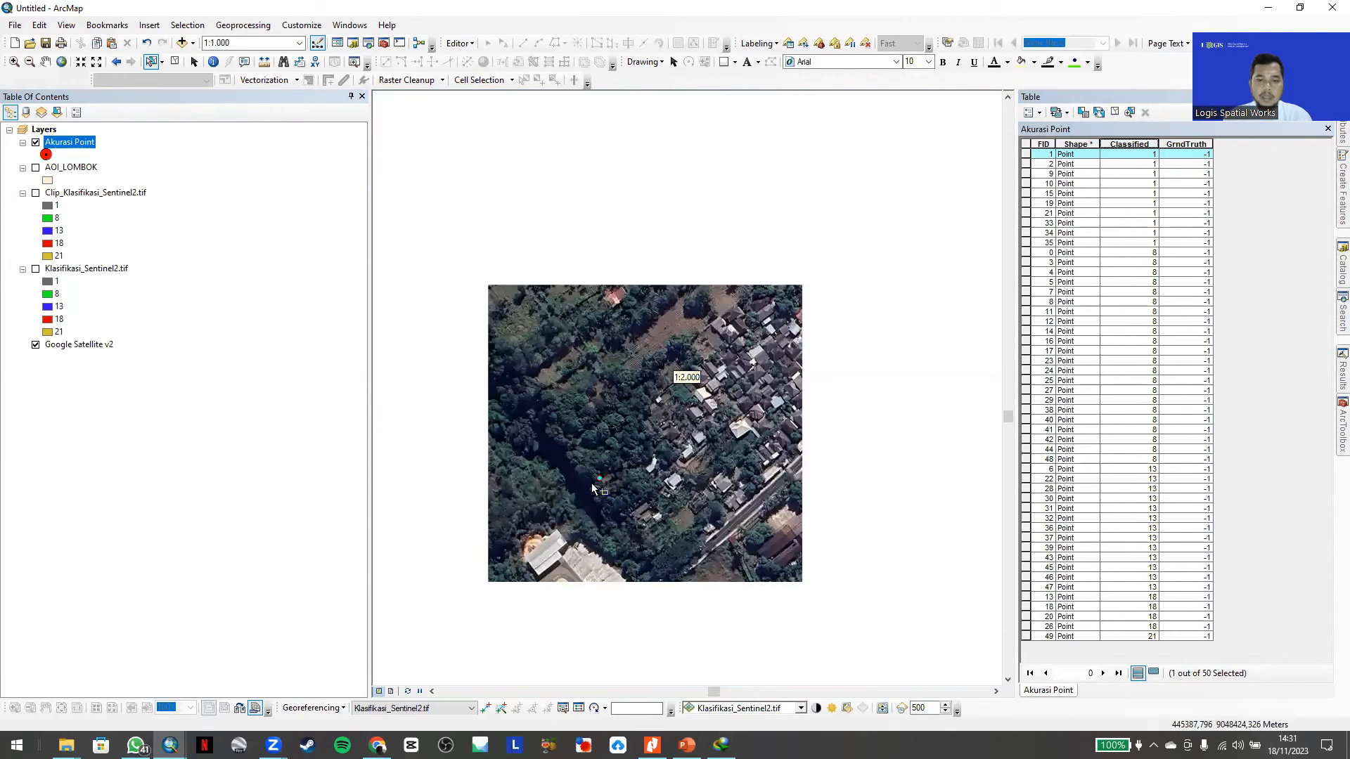
{"action": "scroll", "coordinate": [648, 478], "scroll_direction": "up", "scroll_amount": 2}
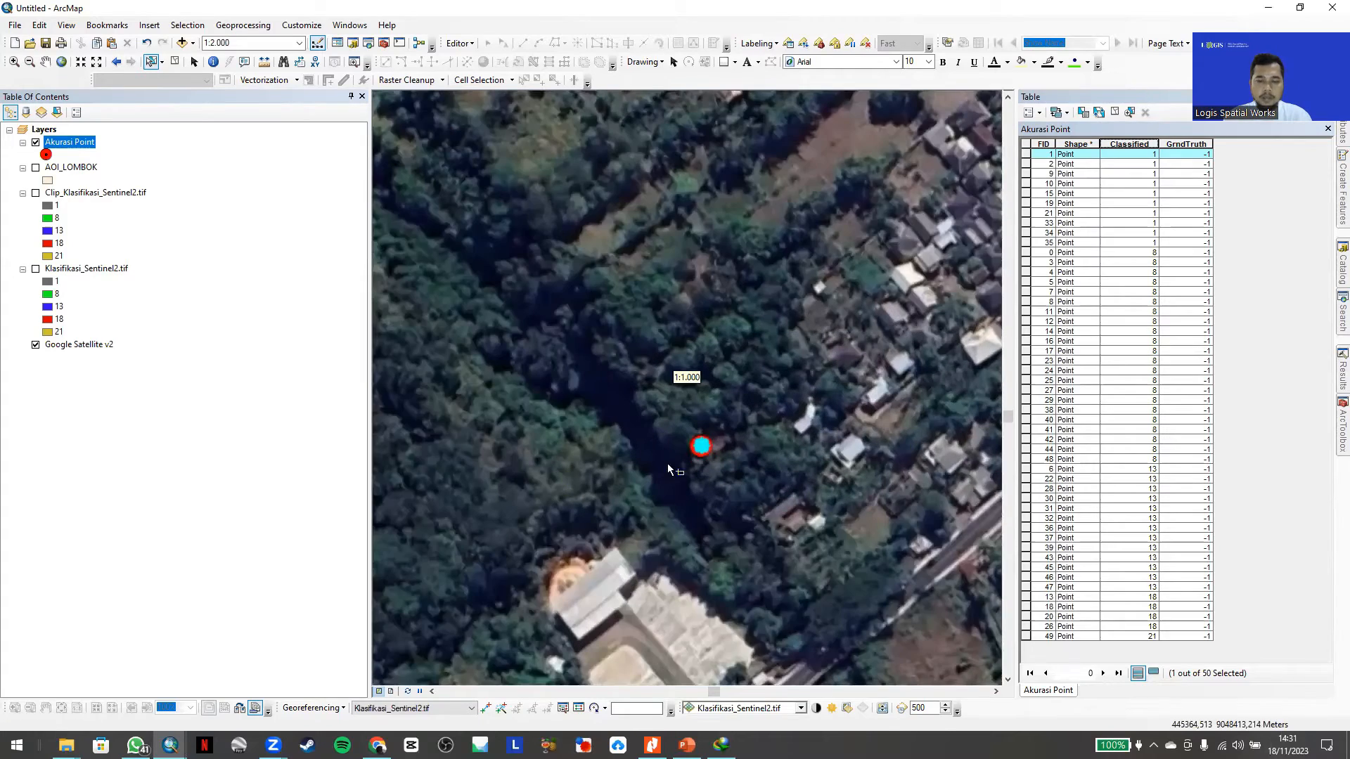
{"action": "mouse_move", "coordinate": [647, 464]}
{"action": "left_mouse_down"}
{"action": "mouse_move", "coordinate": [561, 462]}
{"action": "mouse_move", "coordinate": [576, 454]}
{"action": "mouse_move", "coordinate": [637, 483]}
{"action": "left_mouse_up"}
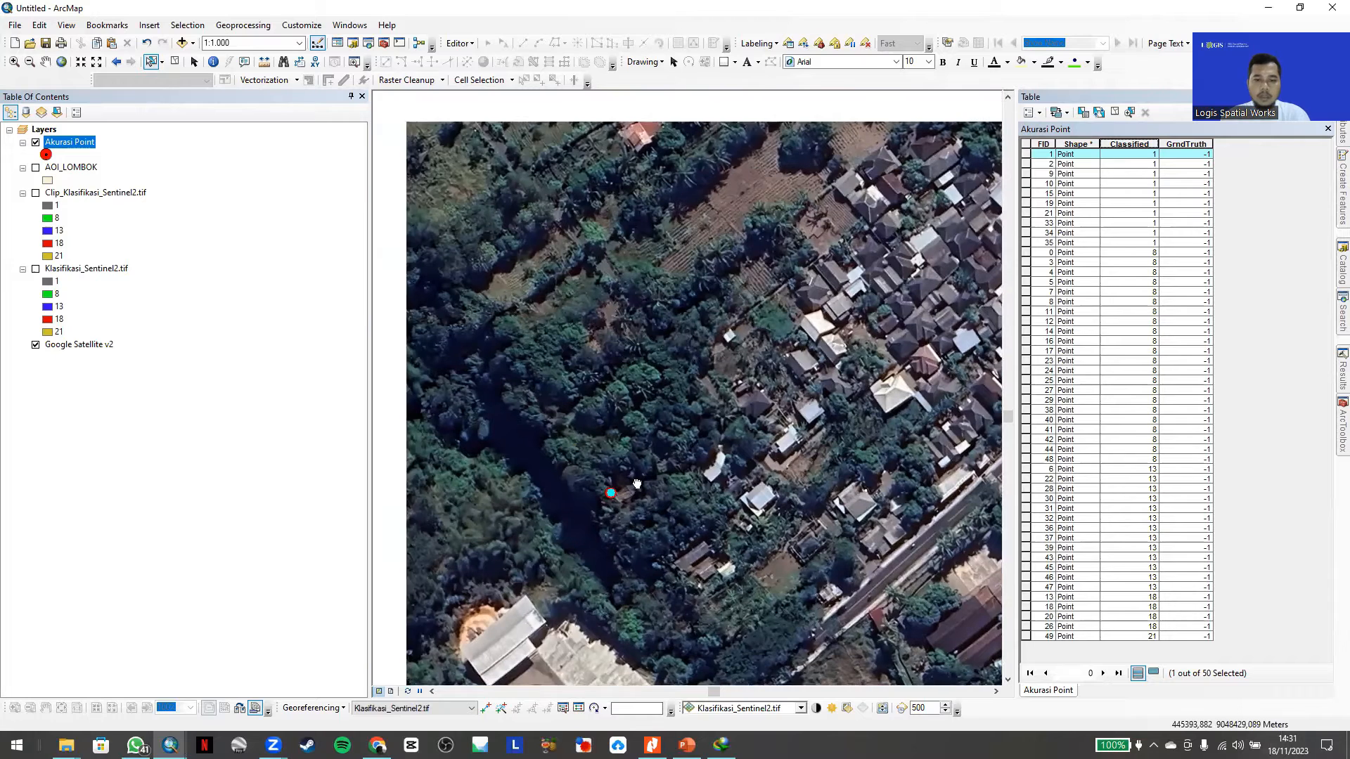
- Start an edit session on Akurasi Point and set the GrndTruth value of the FID 1 record to 1
{"action": "left_click", "coordinate": [1198, 153]}
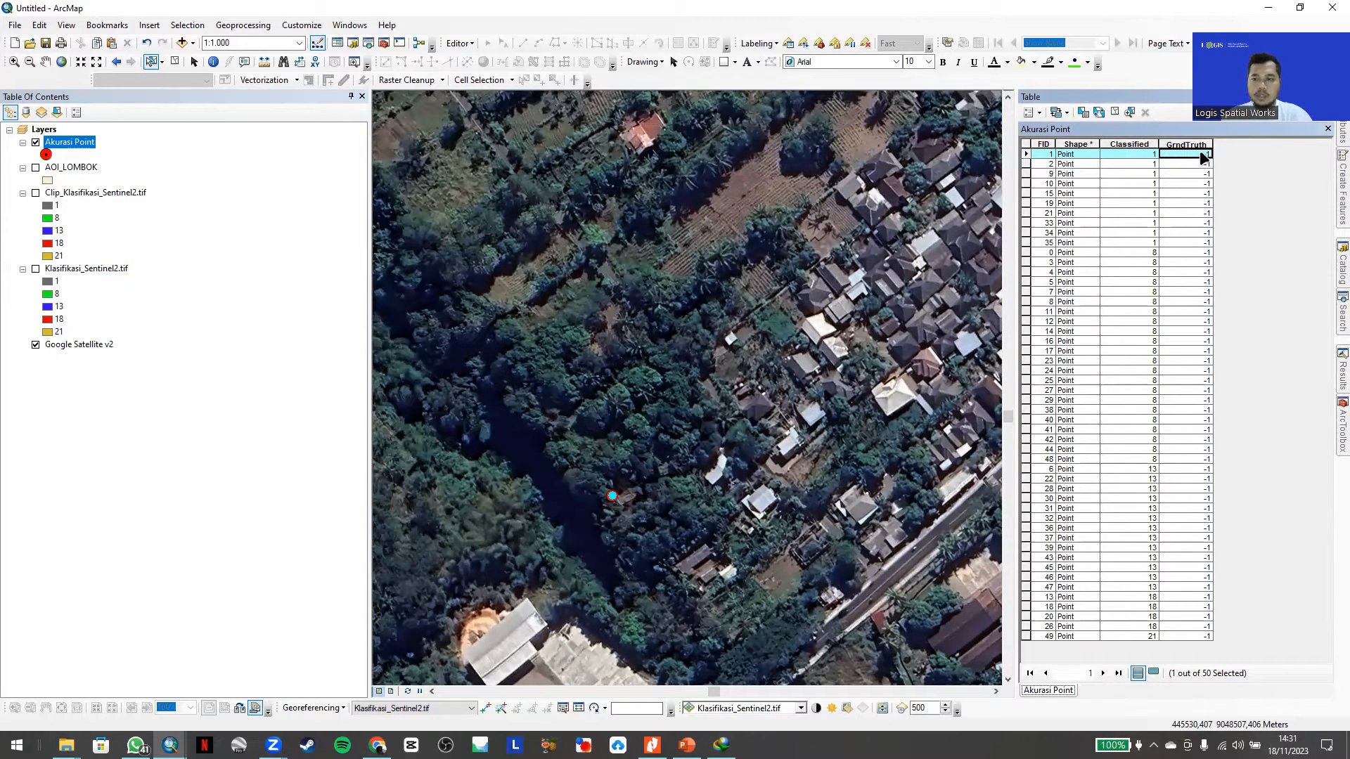
{"action": "left_click", "coordinate": [460, 43]}
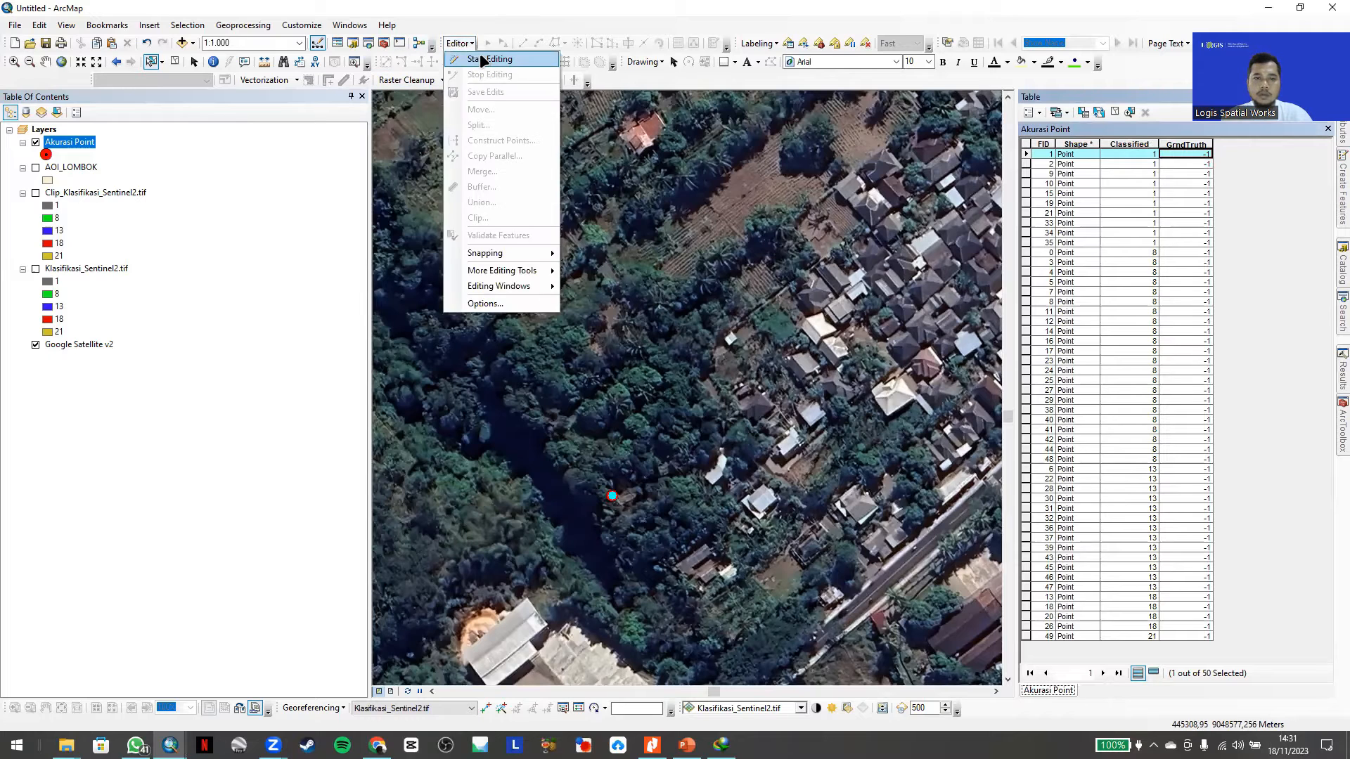
{"action": "left_click", "coordinate": [483, 60]}
{"action": "left_click", "coordinate": [568, 252]}
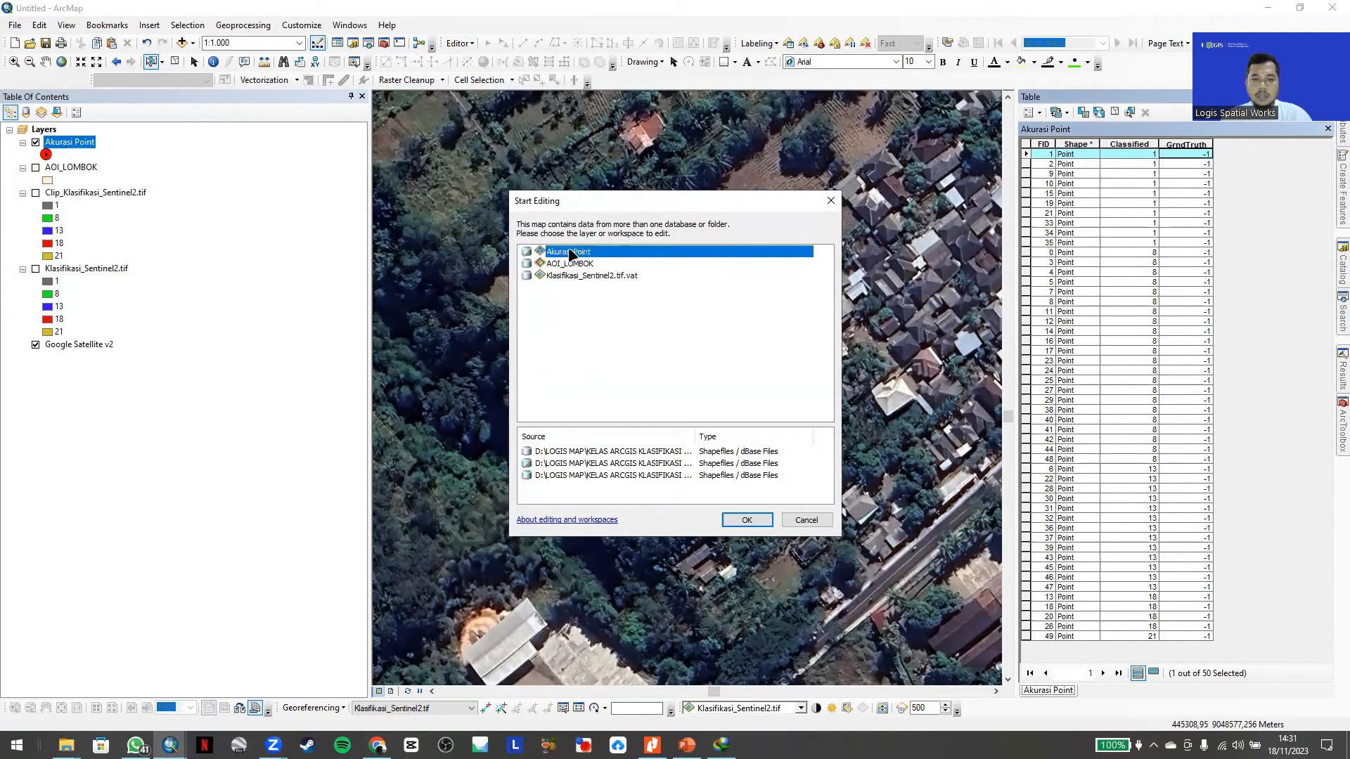
{"action": "left_click", "coordinate": [747, 520]}
{"action": "left_click", "coordinate": [1197, 154]}
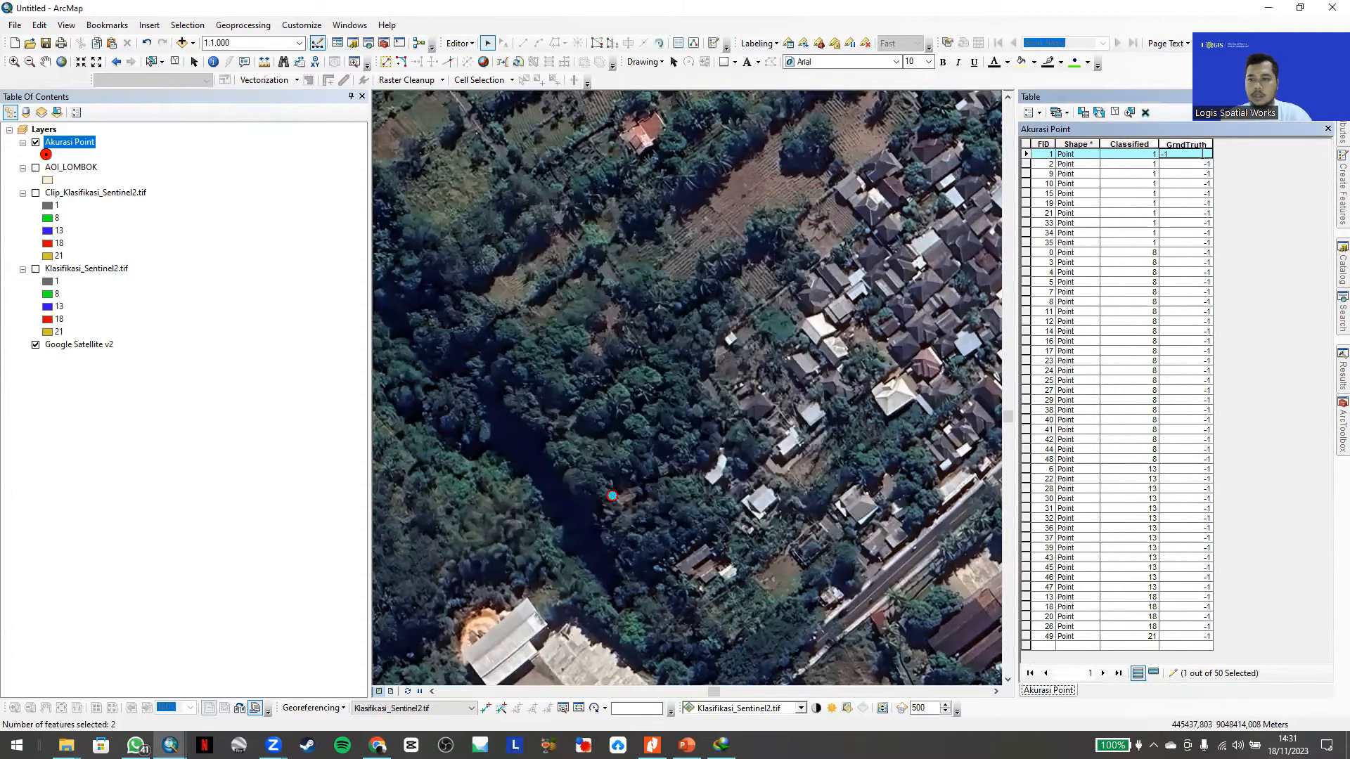
{"action": "type", "text": "1"}
- Zoom to the FID 2 accuracy point and examine the land cover around it on the satellite imagery
{"action": "double_click", "coordinate": [1025, 164]}
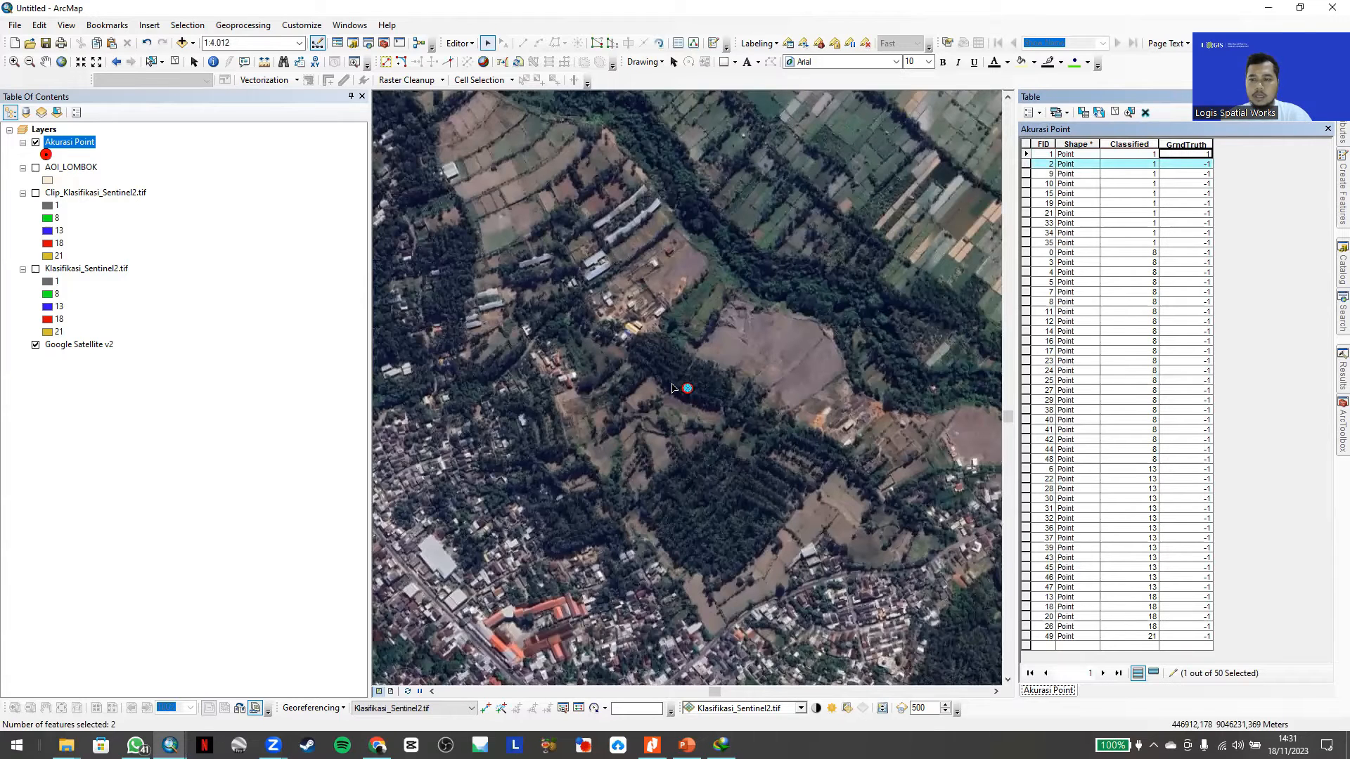
{"action": "scroll", "coordinate": [675, 391], "scroll_direction": "up", "scroll_amount": 4}
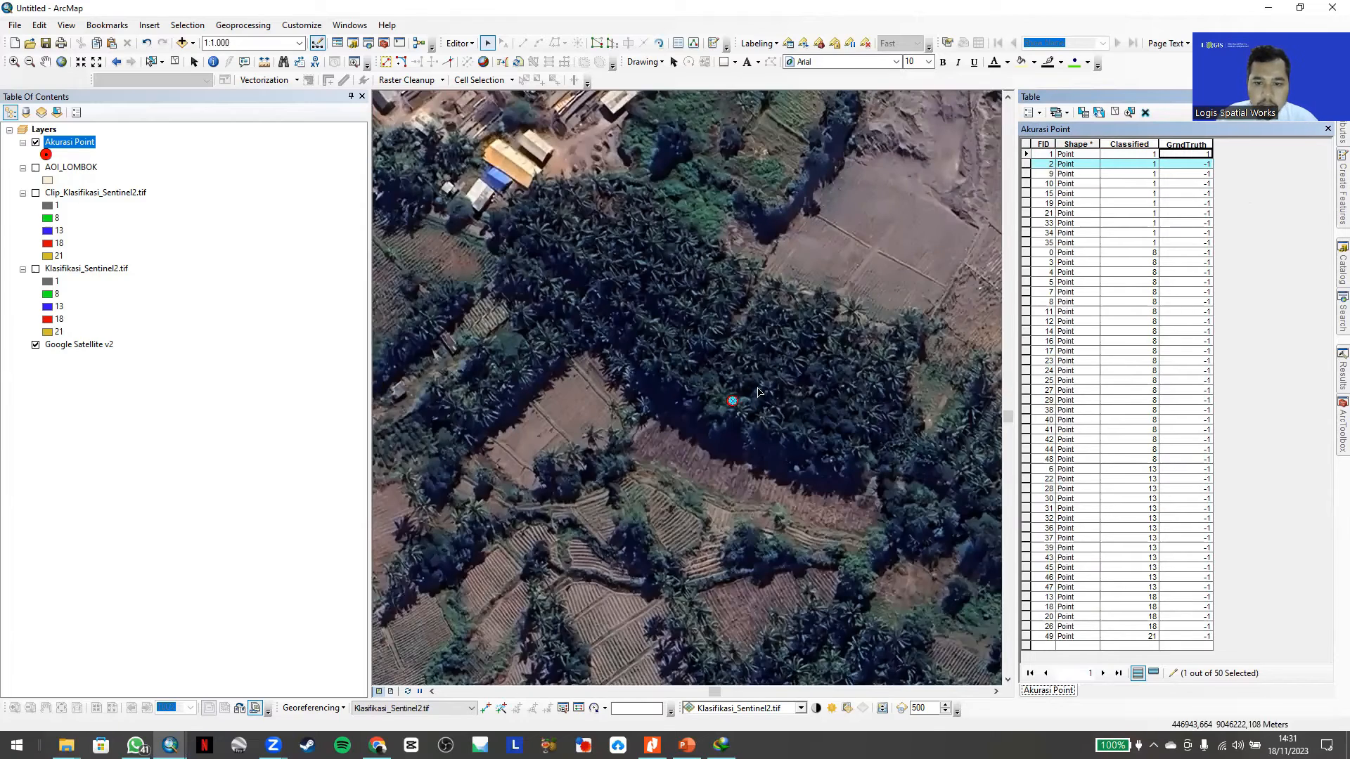
{"action": "left_click_drag", "start_coordinate": [758, 388], "coordinate": [732, 439]}
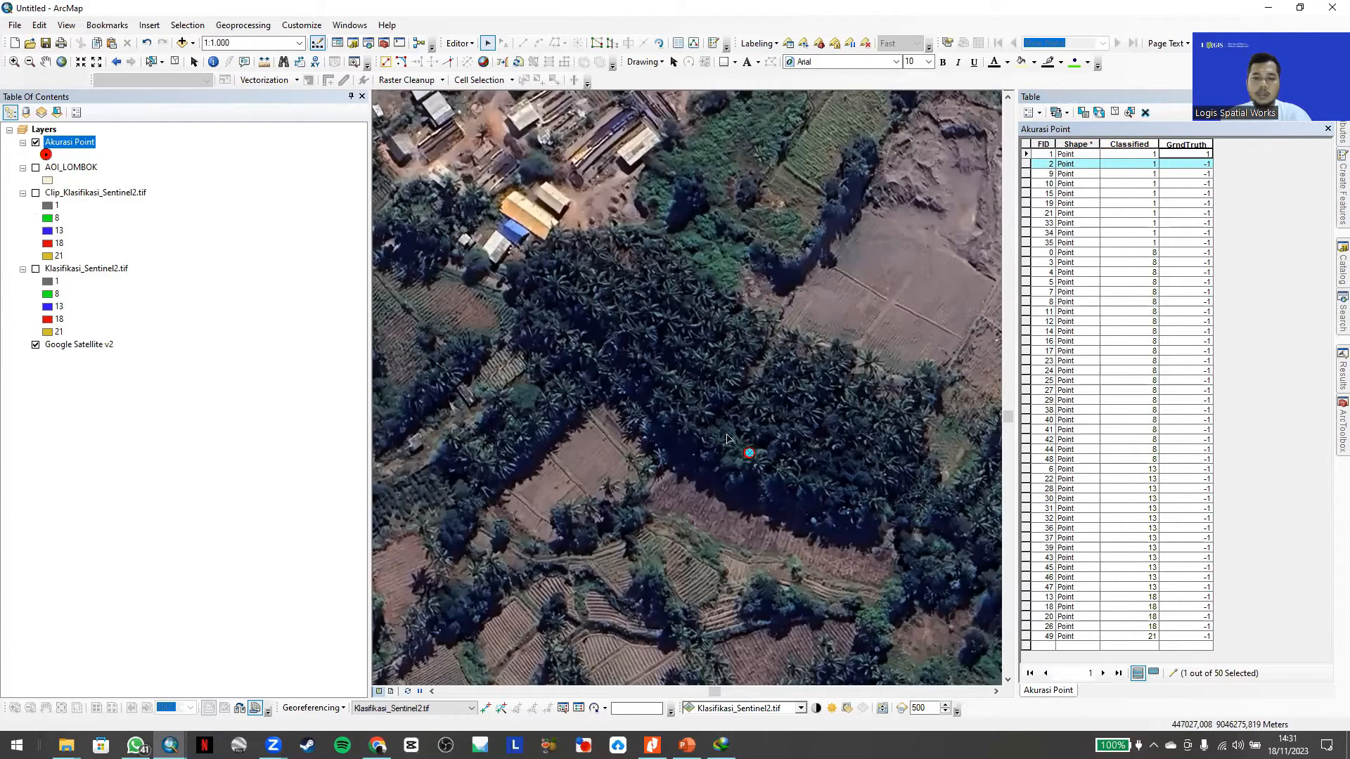
- Consult the class code list in PowerPoint and set the GrndTruth value of accuracy point FID 2 to 18
{"action": "left_click_drag", "start_coordinate": [748, 489], "coordinate": [651, 463]}
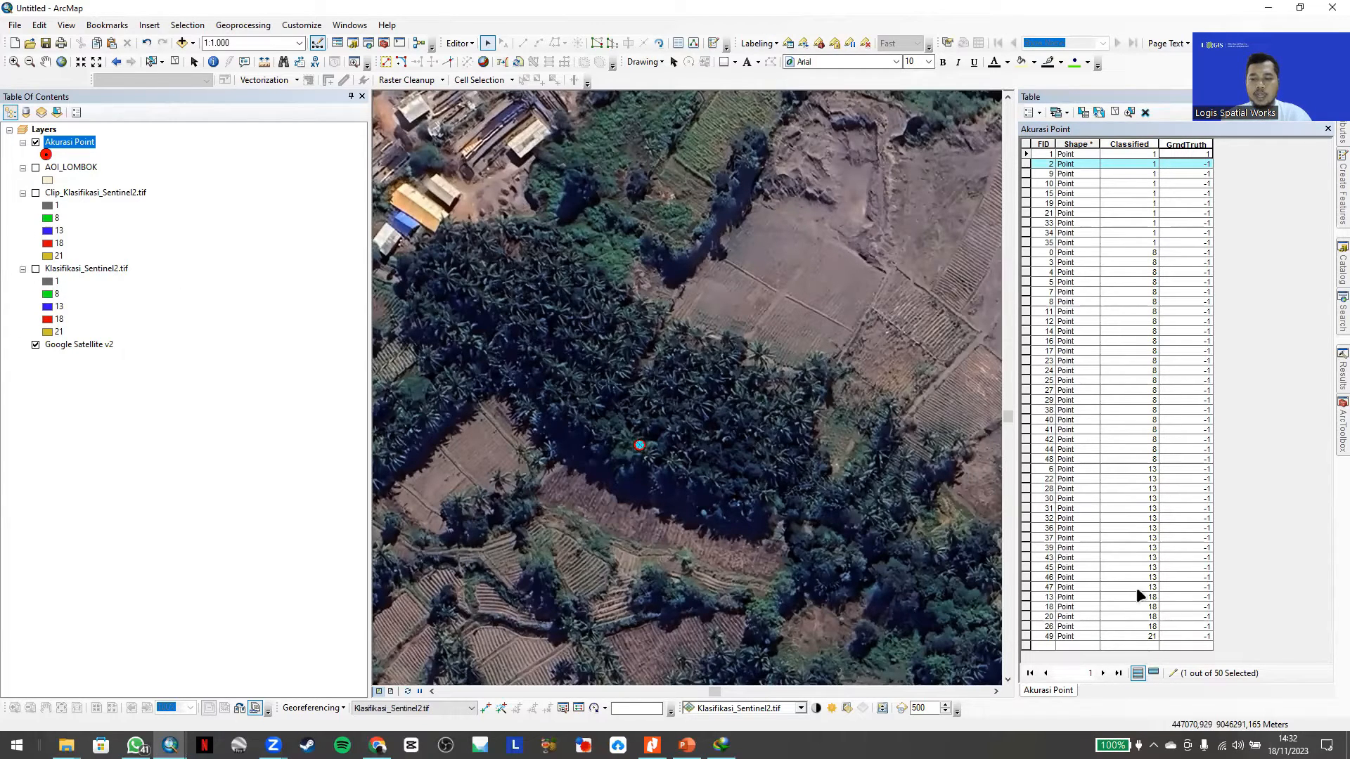
{"action": "left_click", "coordinate": [1207, 165]}
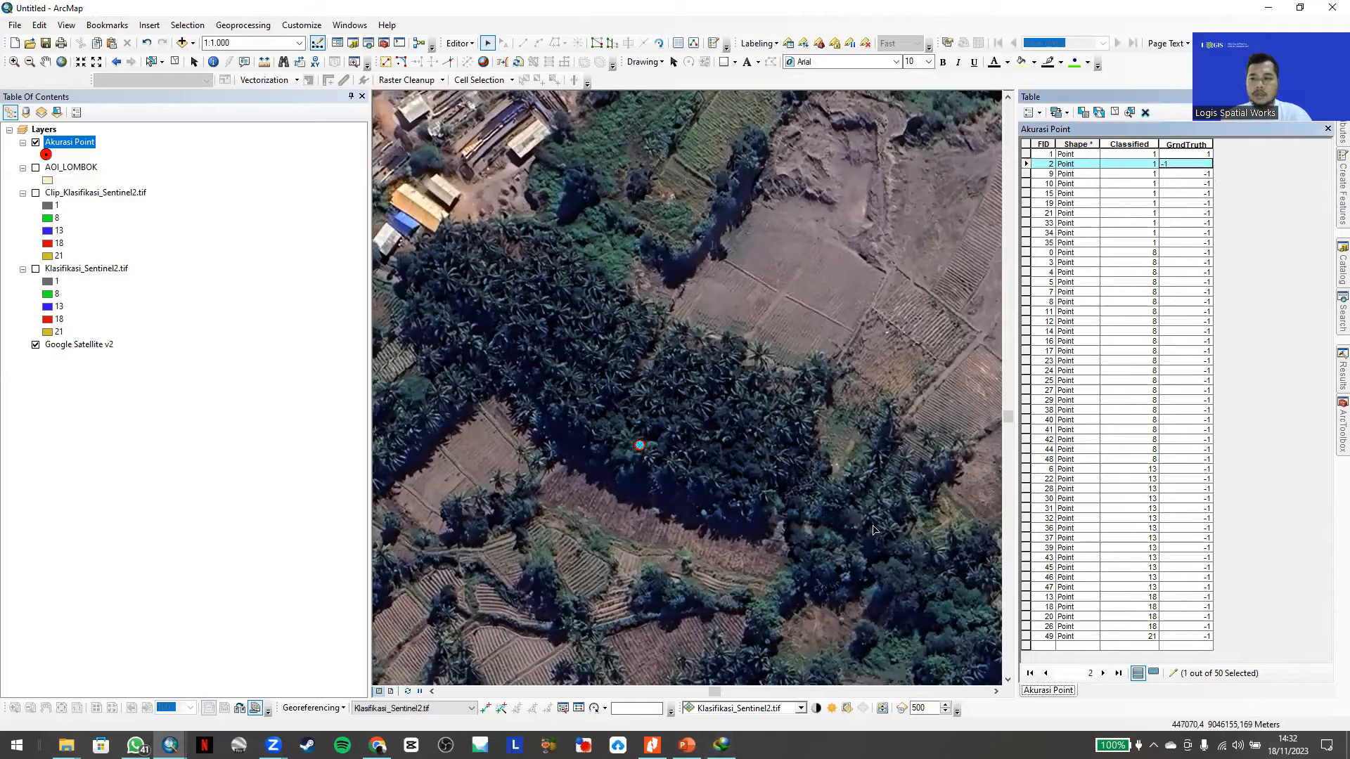
{"action": "key", "text": "alt+Tab"}
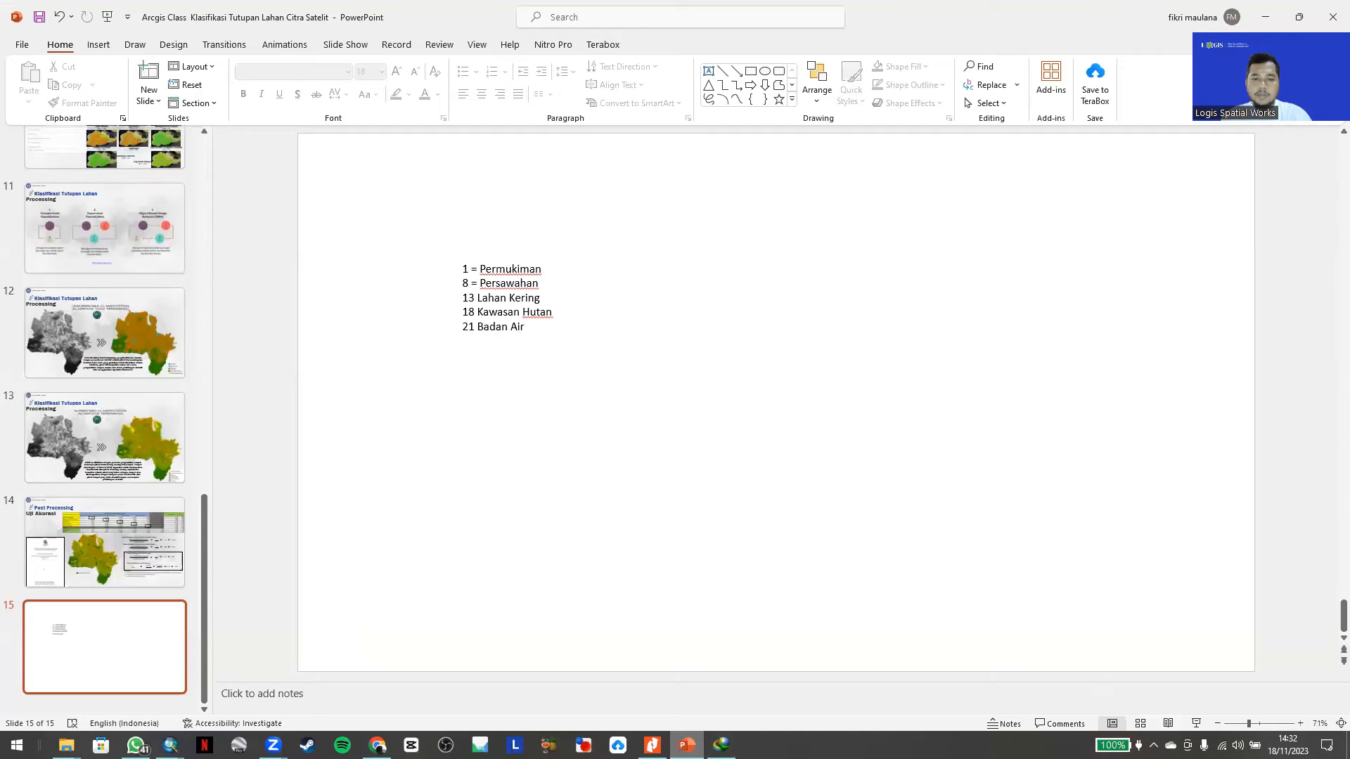
{"action": "key", "text": "alt+Tab"}
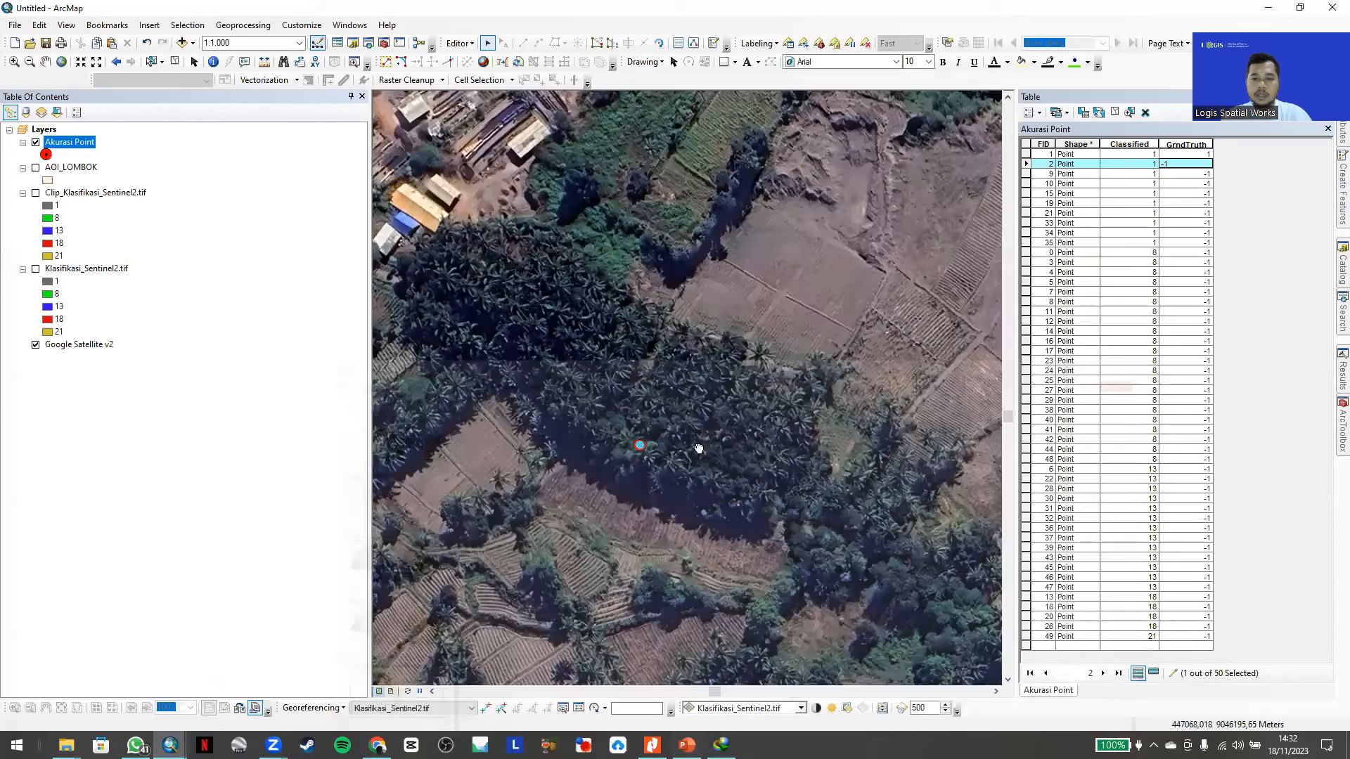
{"action": "left_click_drag", "start_coordinate": [699, 448], "coordinate": [761, 450]}
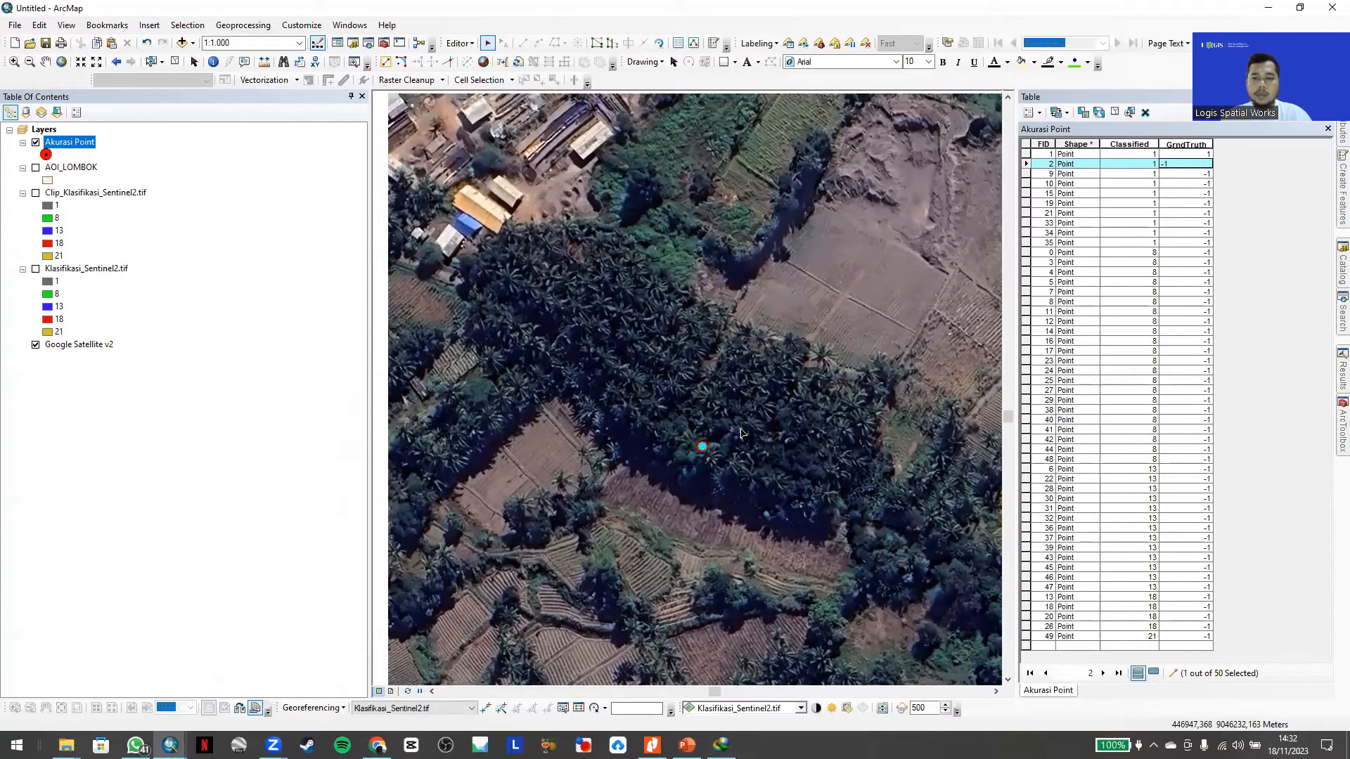
{"action": "double_click", "coordinate": [1178, 164]}
{"action": "type", "text": "1"}
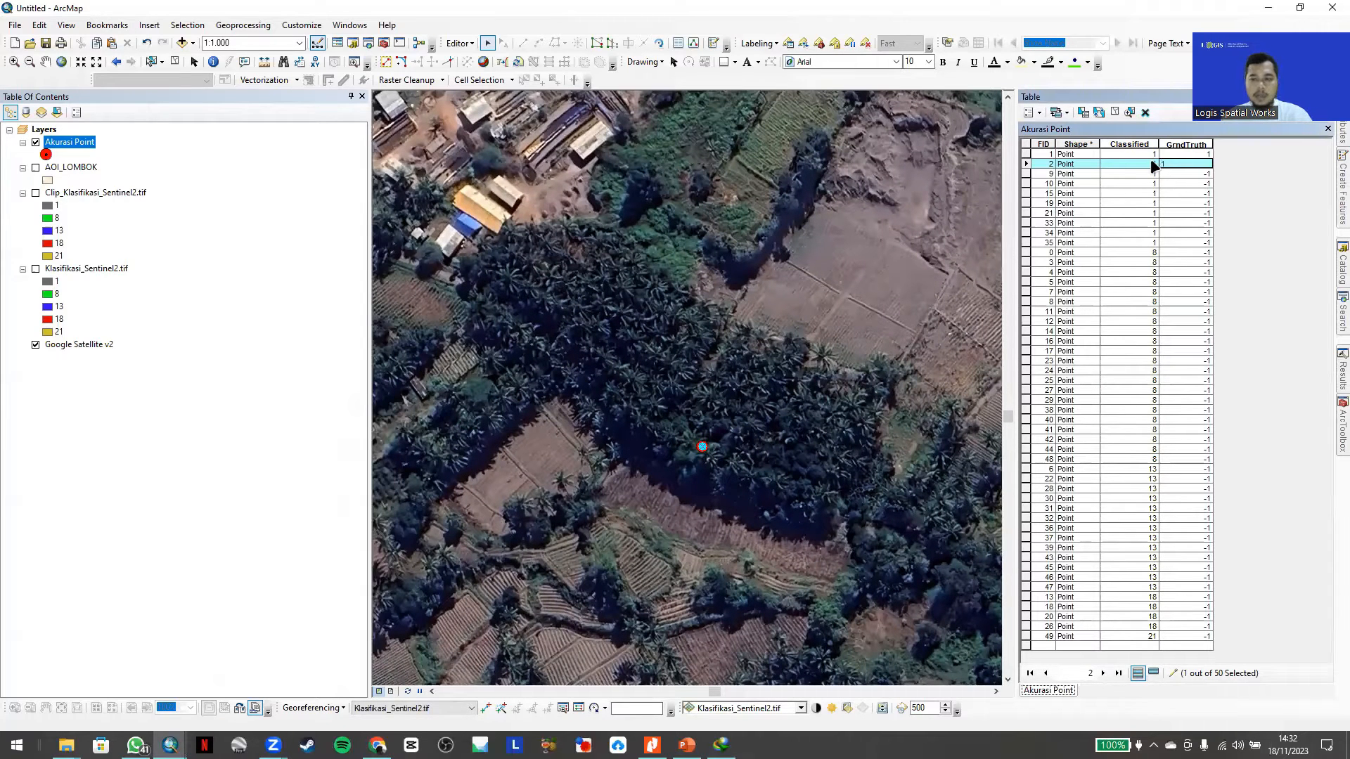
{"action": "type", "text": "8"}
{"action": "key", "text": "Return"}
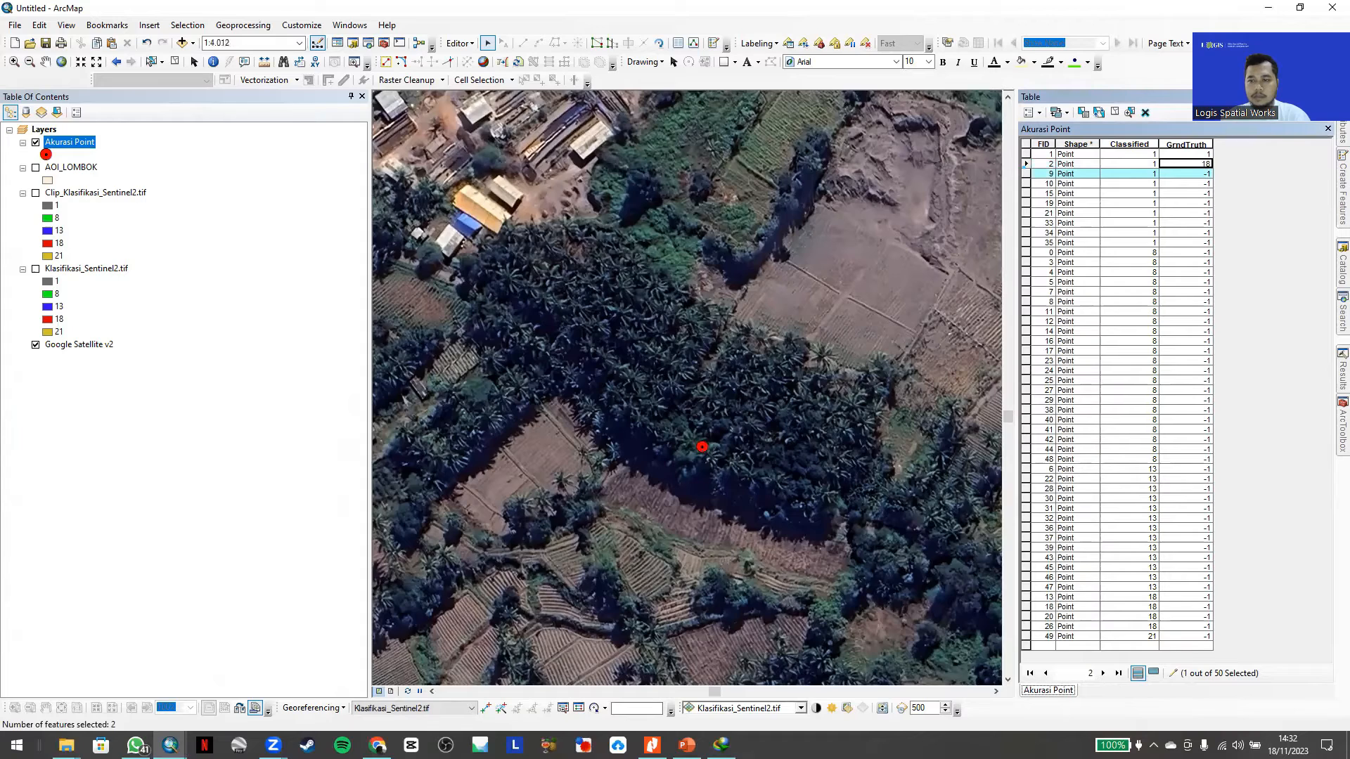
- Zoom to accuracy point FID 9 at about 1:1.000 and examine its land cover on the satellite imagery
{"action": "double_click", "coordinate": [1027, 175]}
{"action": "scroll", "coordinate": [663, 388], "scroll_direction": "up", "scroll_amount": 2}
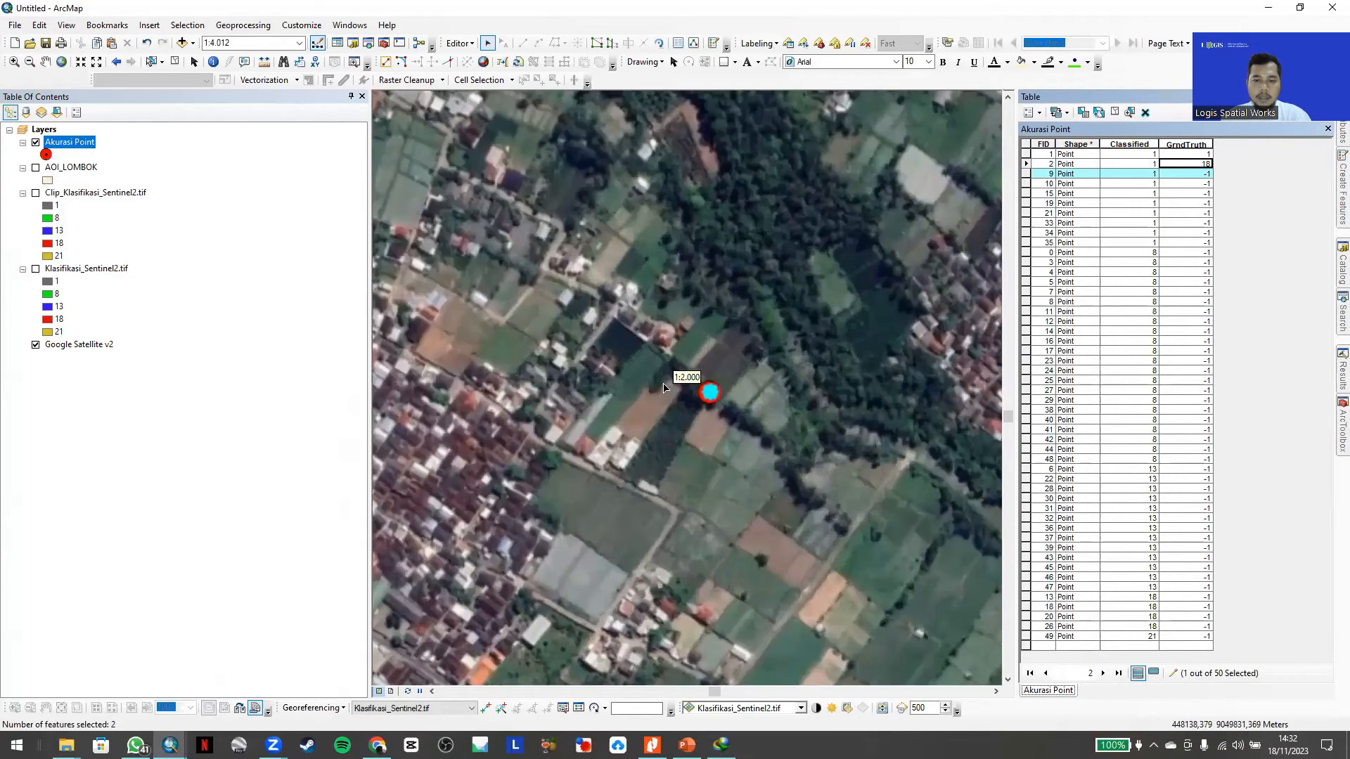
{"action": "scroll", "coordinate": [663, 388], "scroll_direction": "up", "scroll_amount": 1}
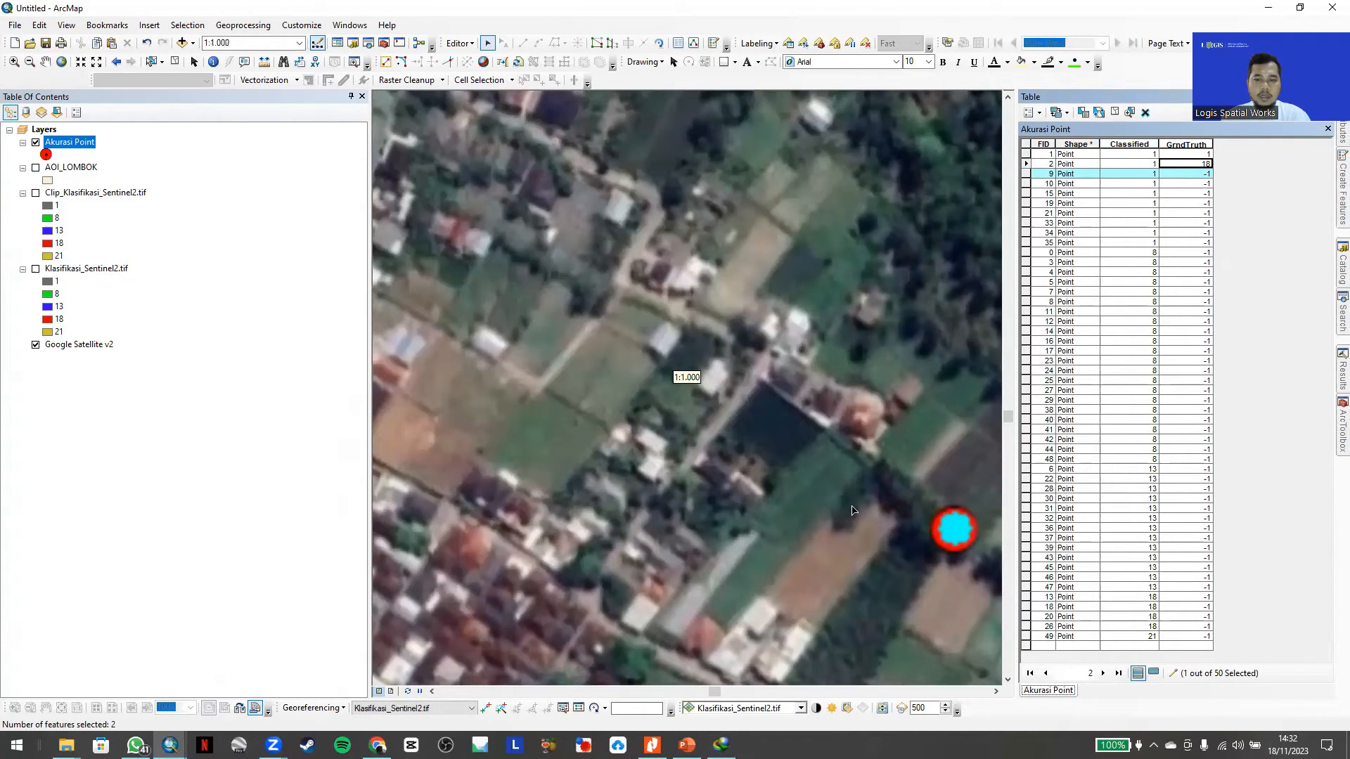
{"action": "left_click_drag", "start_coordinate": [828, 475], "coordinate": [557, 345]}
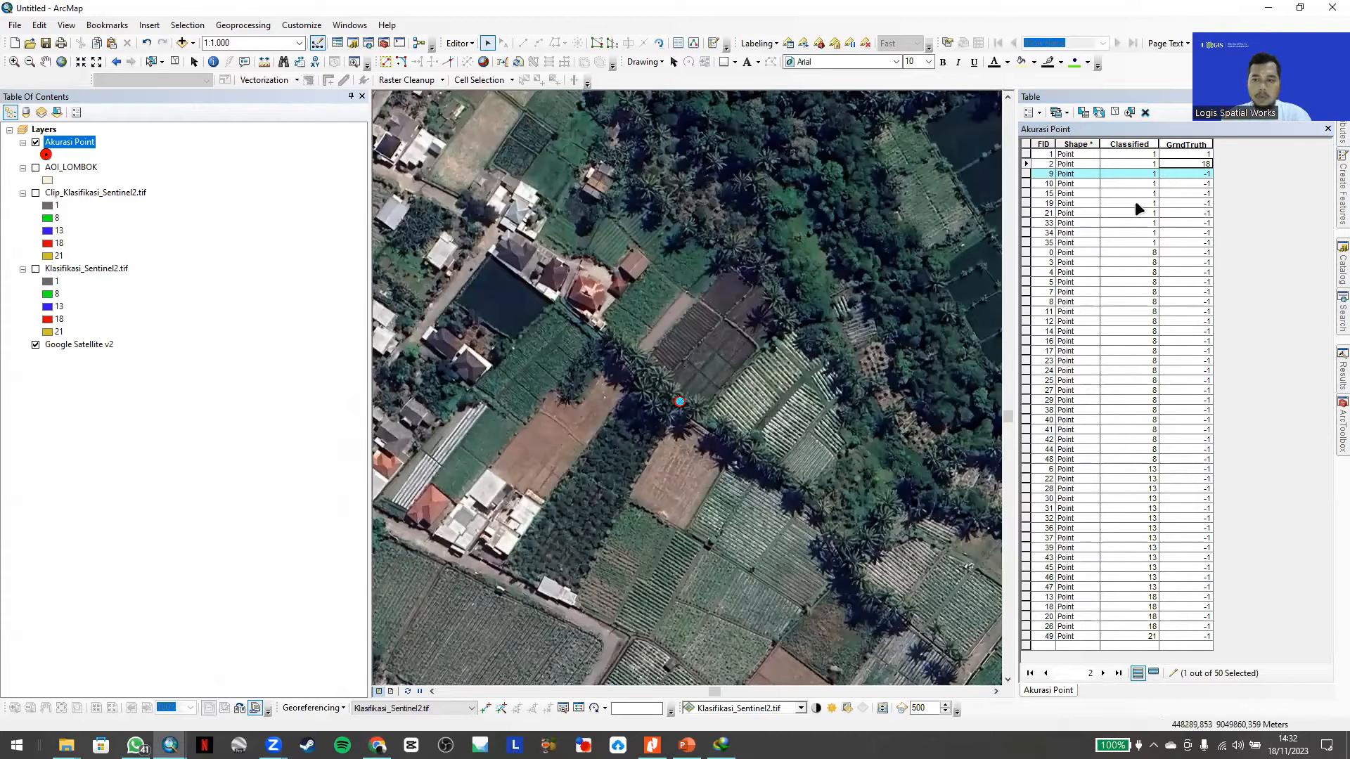
- Show the Clip_Klasifikasi_Sentinel2.tif layer and change the fill color of its class 1 to yellow
{"action": "left_click", "coordinate": [35, 192]}
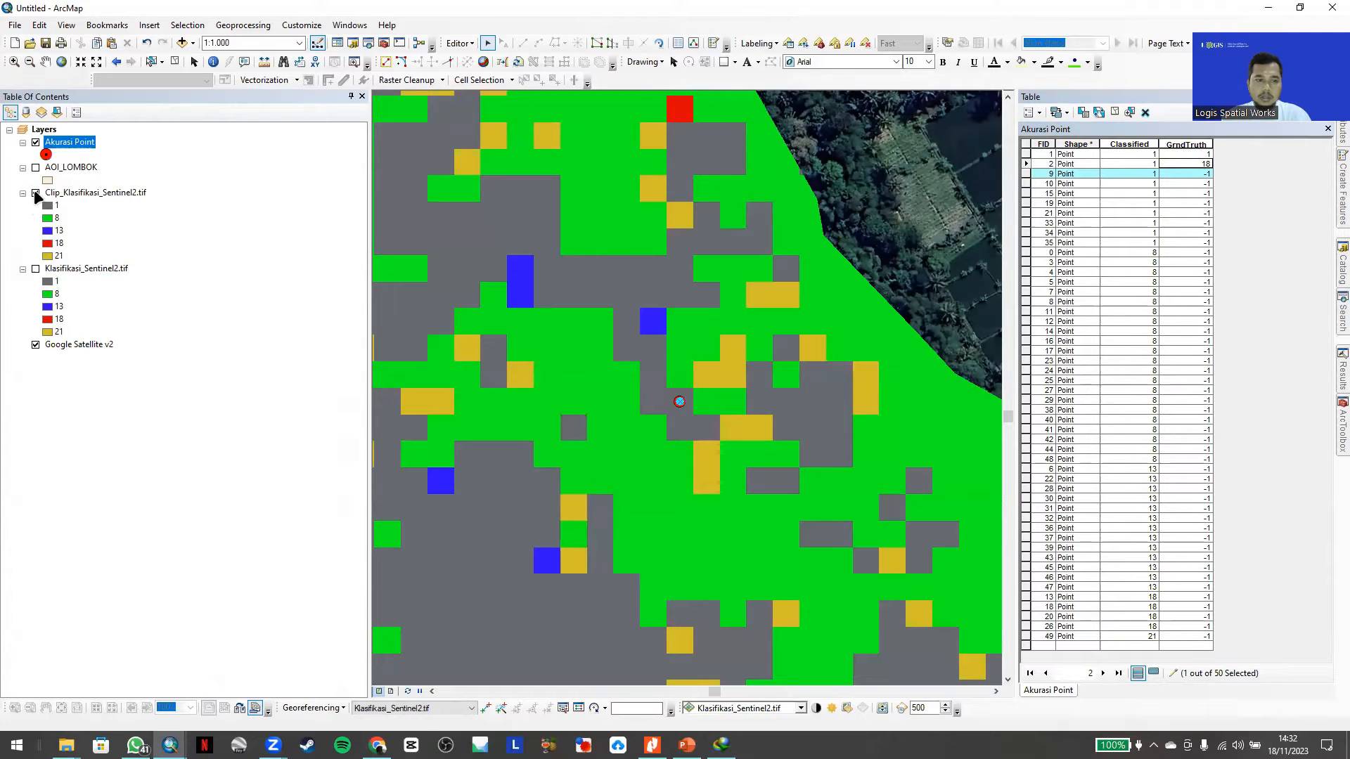
{"action": "double_click", "coordinate": [47, 205]}
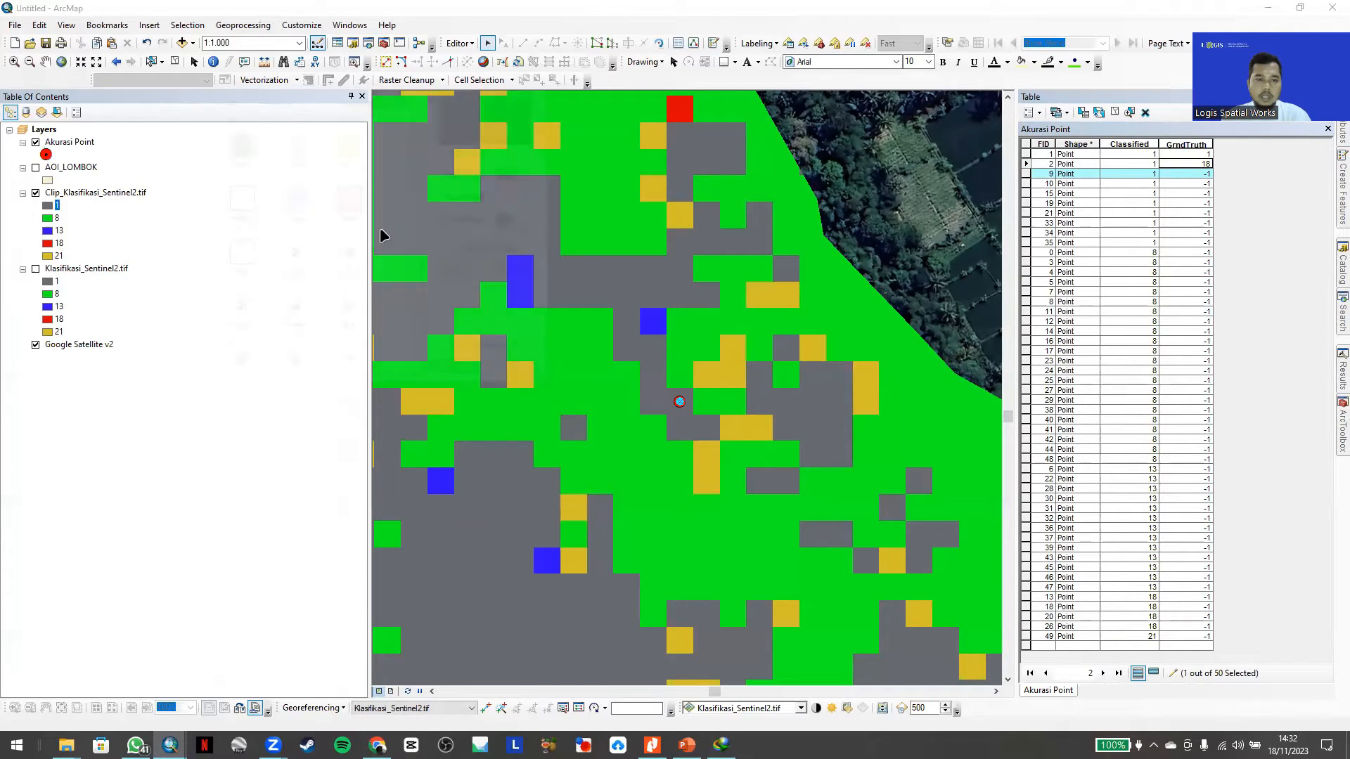
{"action": "left_click", "coordinate": [524, 172]}
{"action": "left_click", "coordinate": [560, 222]}
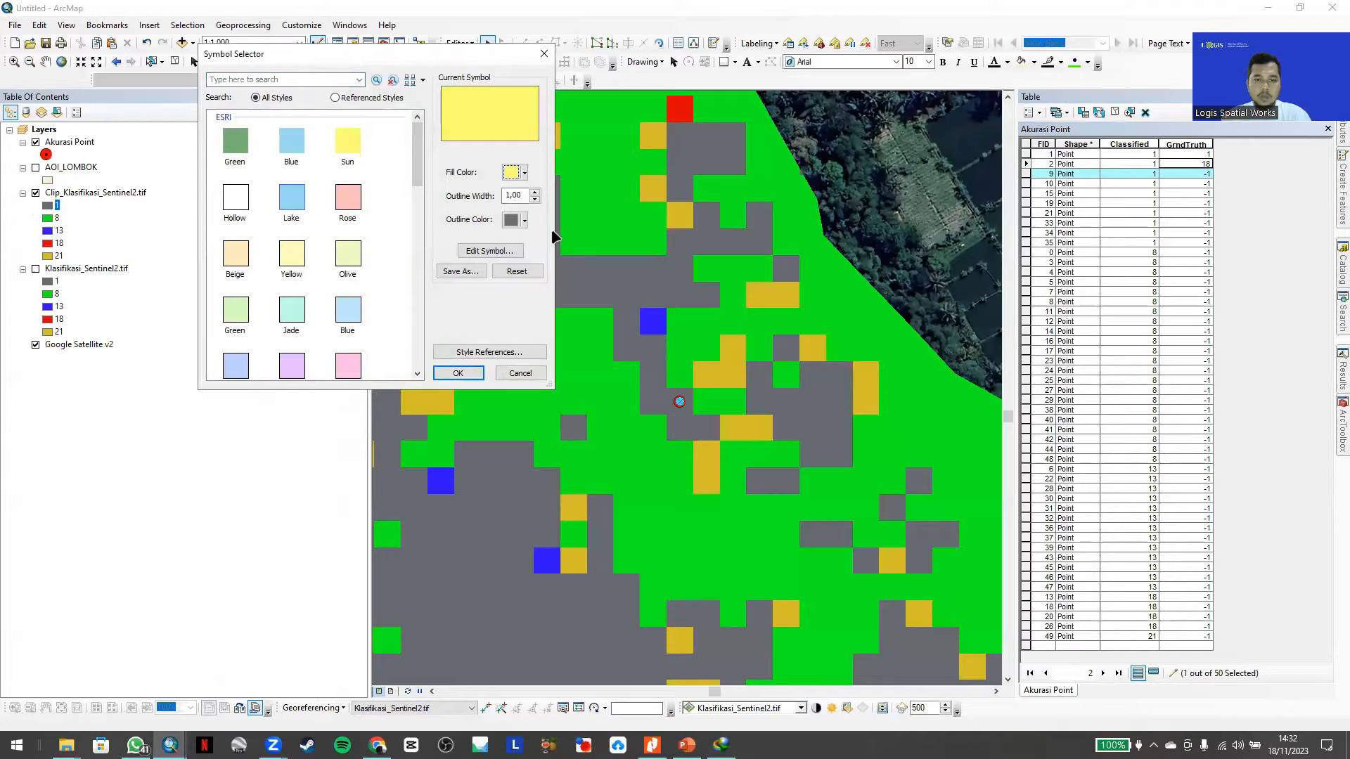
{"action": "left_click", "coordinate": [454, 373]}
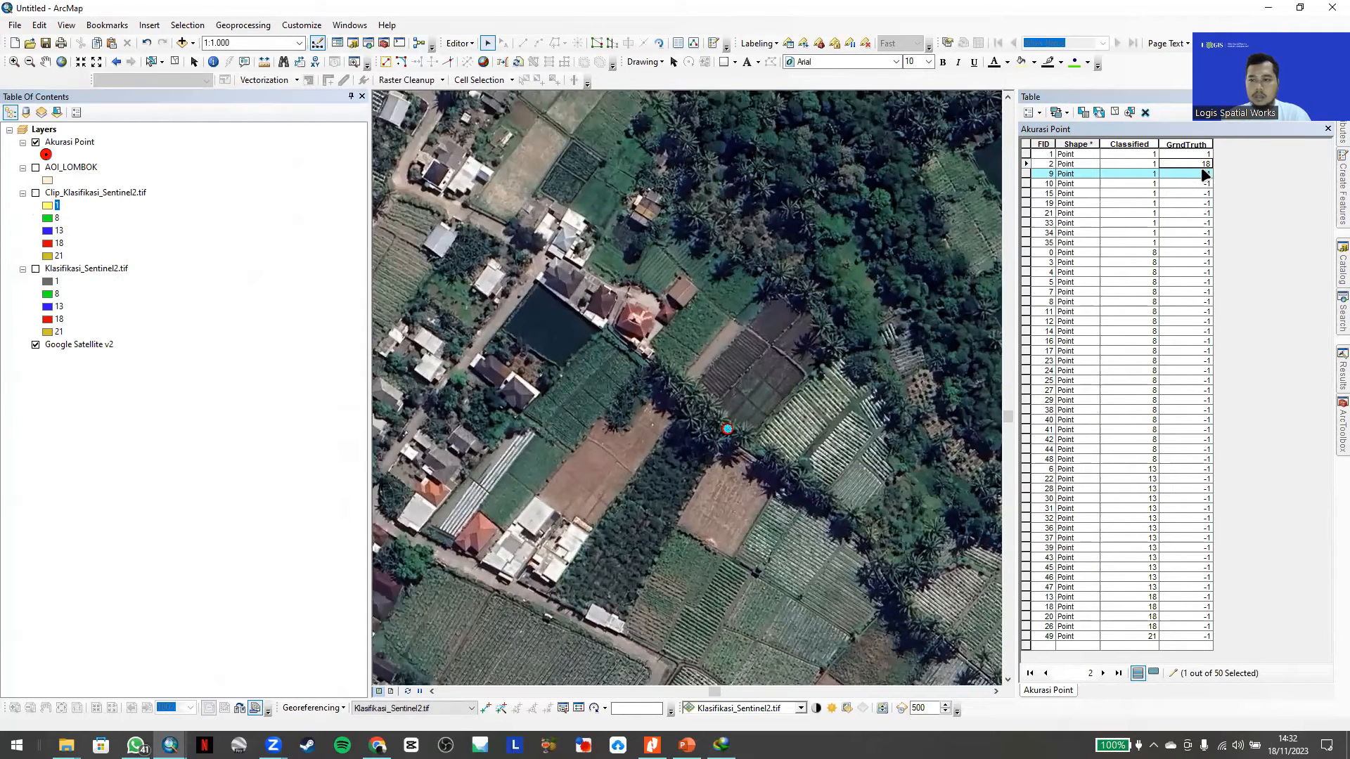
- Check the class codes in PowerPoint again and set the GrndTruth value of point FID 9 to 8
{"action": "left_click", "coordinate": [1208, 174]}
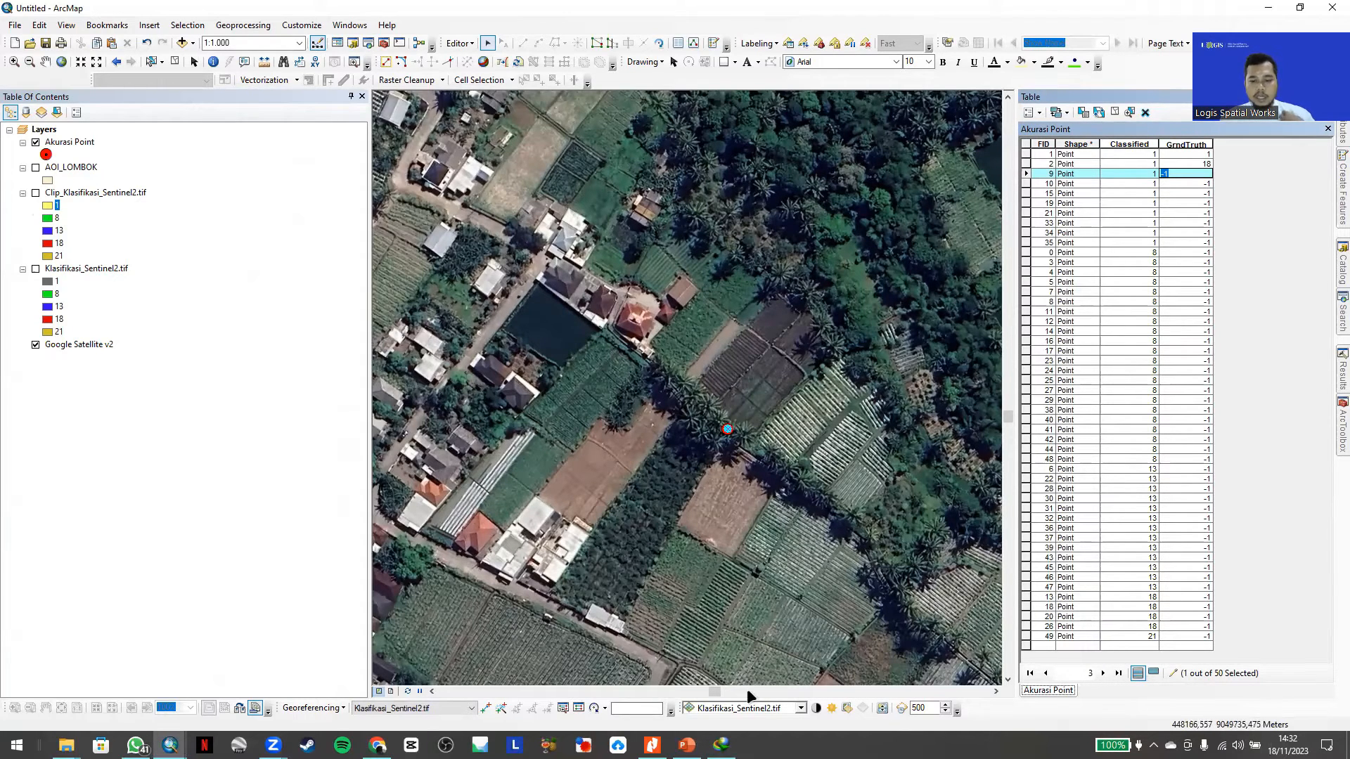
{"action": "left_click", "coordinate": [686, 745]}
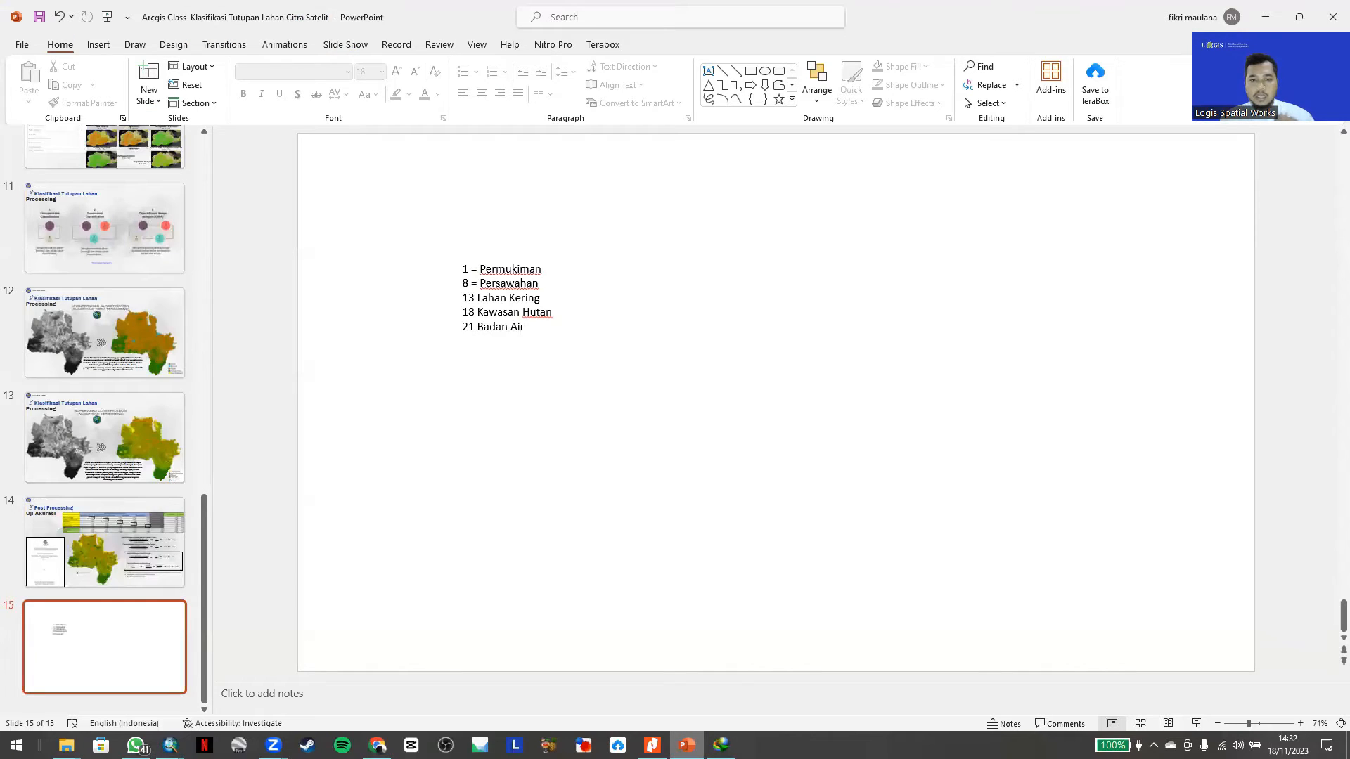
{"action": "left_click", "coordinate": [686, 746]}
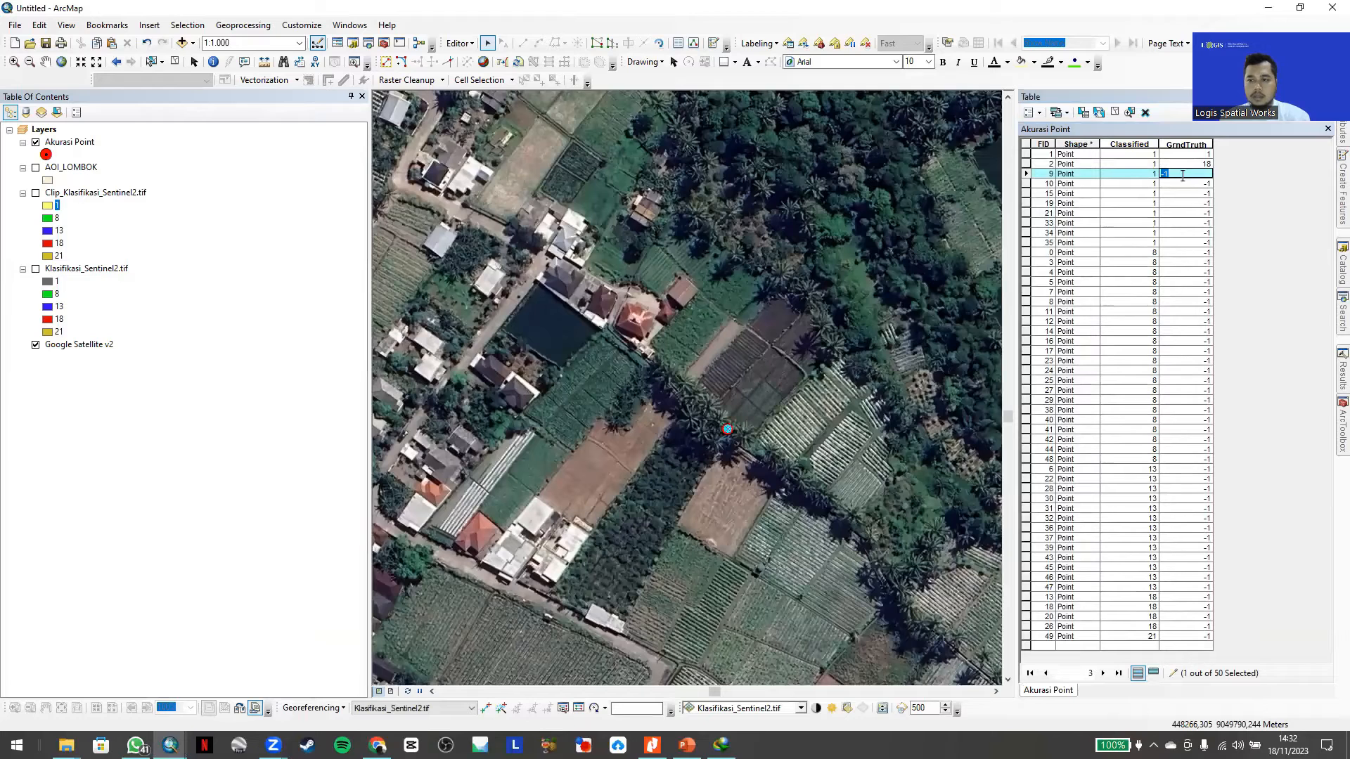
{"action": "type", "text": "8"}
- Inspect accuracy point FID 10 on the imagery and set its GrndTruth value to 18
{"action": "left_click", "coordinate": [1026, 183]}
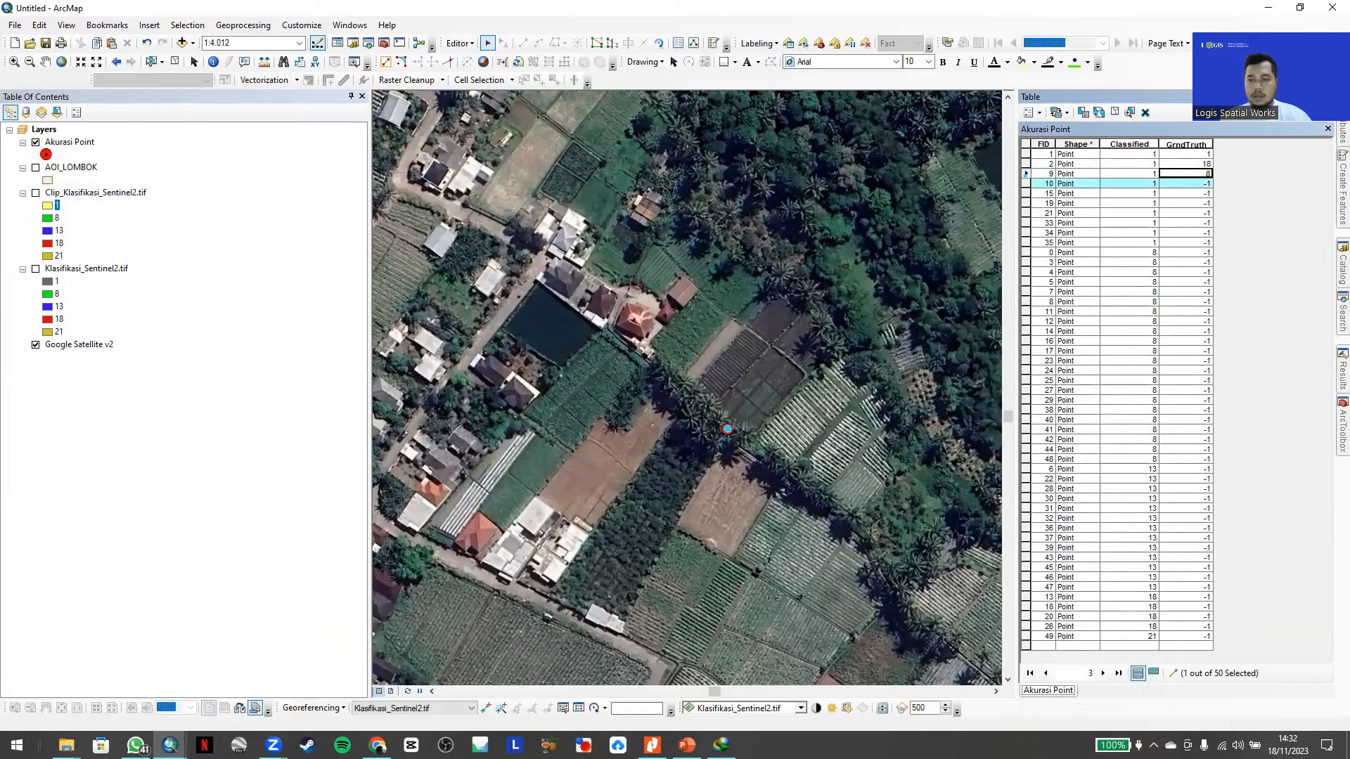
{"action": "double_click", "coordinate": [1026, 184]}
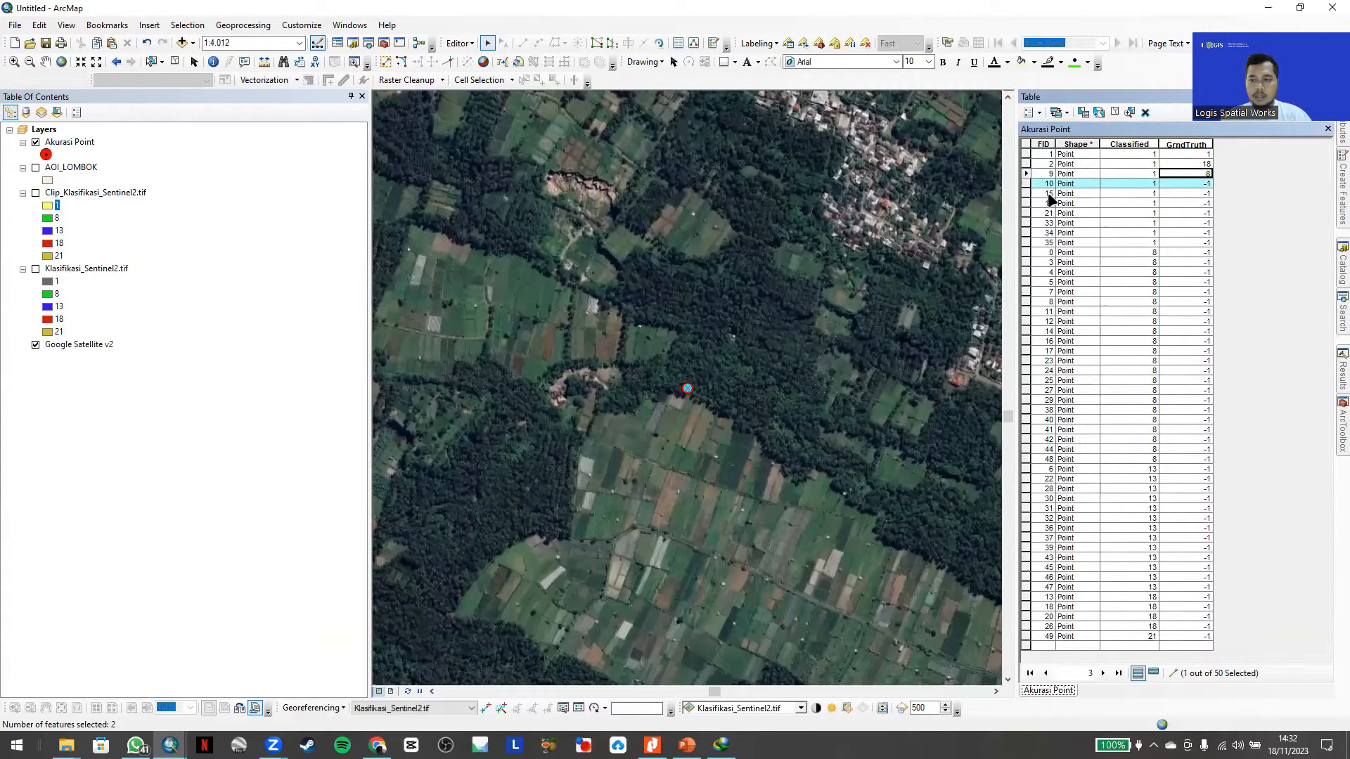
{"action": "left_click_drag", "start_coordinate": [816, 399], "coordinate": [741, 436]}
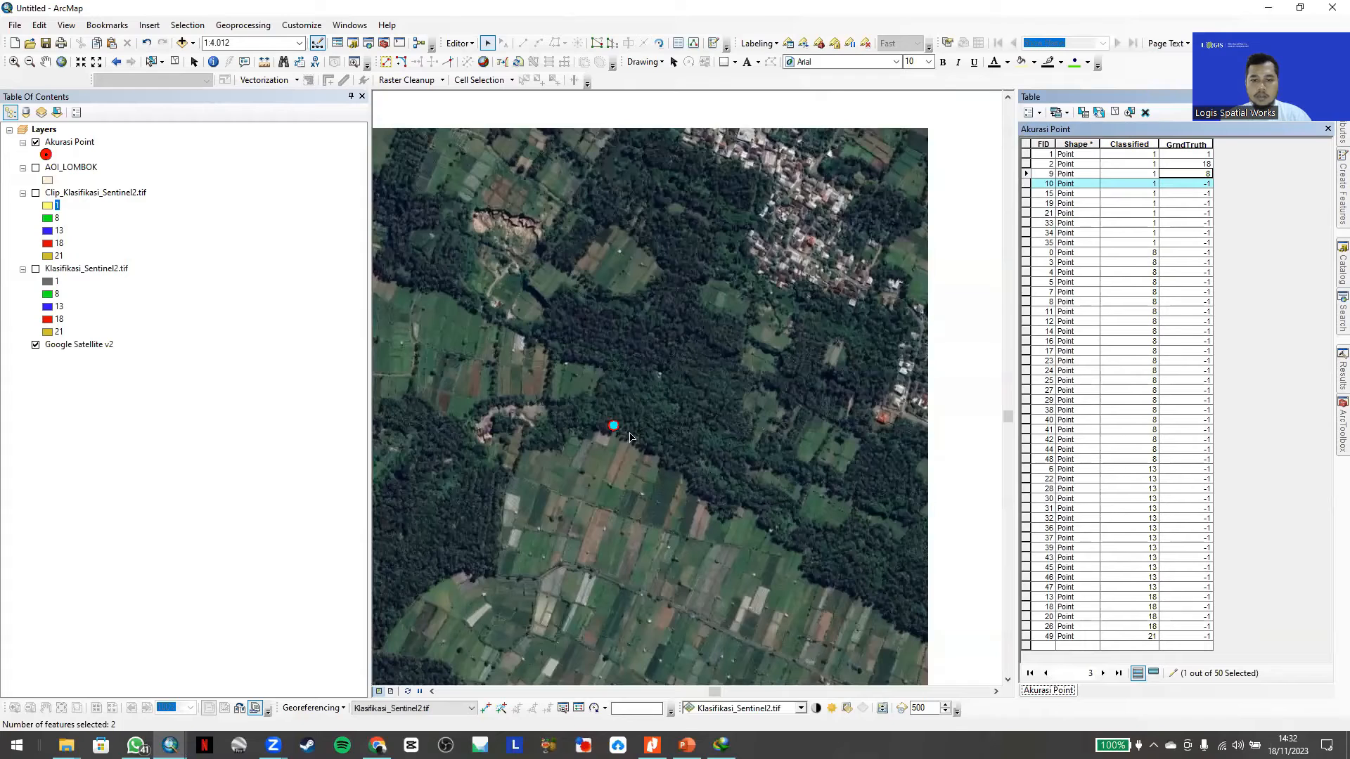
{"action": "left_click", "coordinate": [1196, 183]}
{"action": "type", "text": "18"}
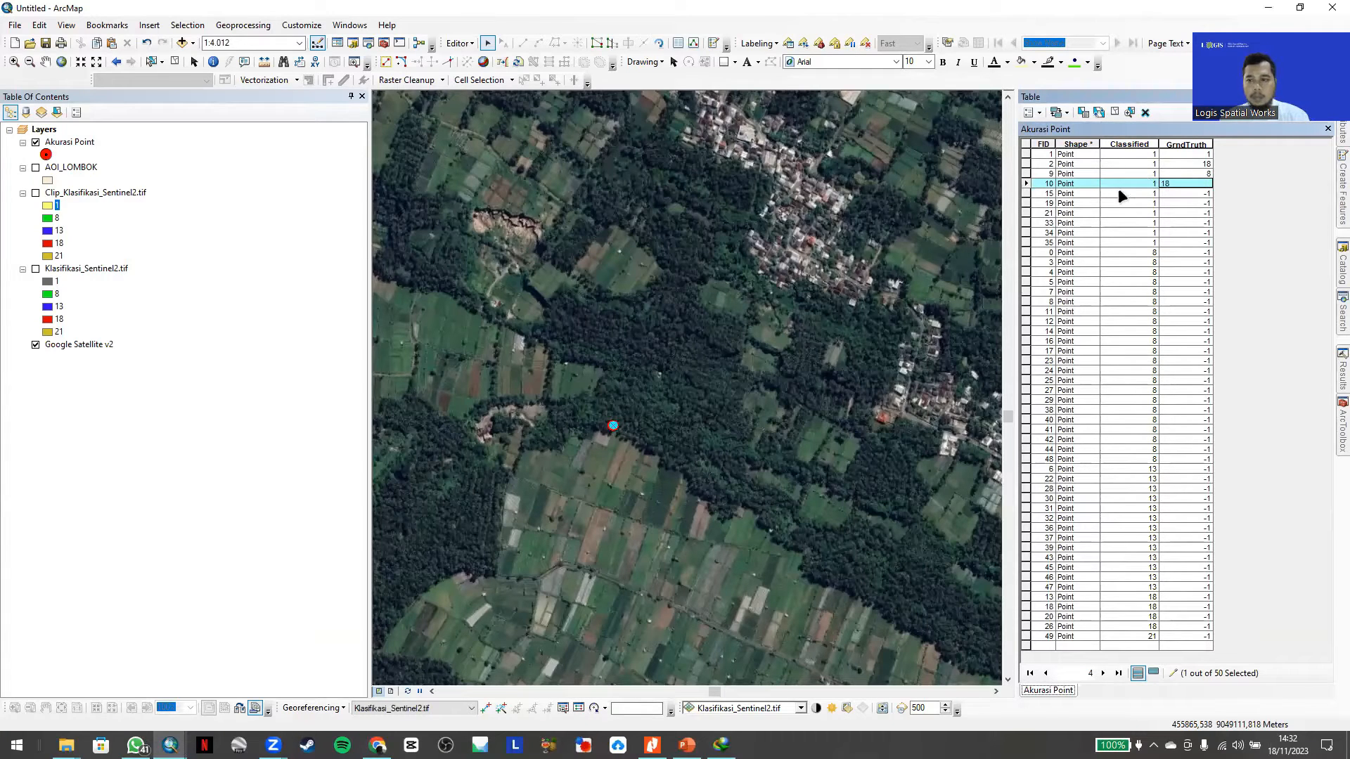
- Inspect points FID 15 and FID 19 on the imagery and set the GrndTruth value of each to 1
{"action": "left_click", "coordinate": [1032, 194]}
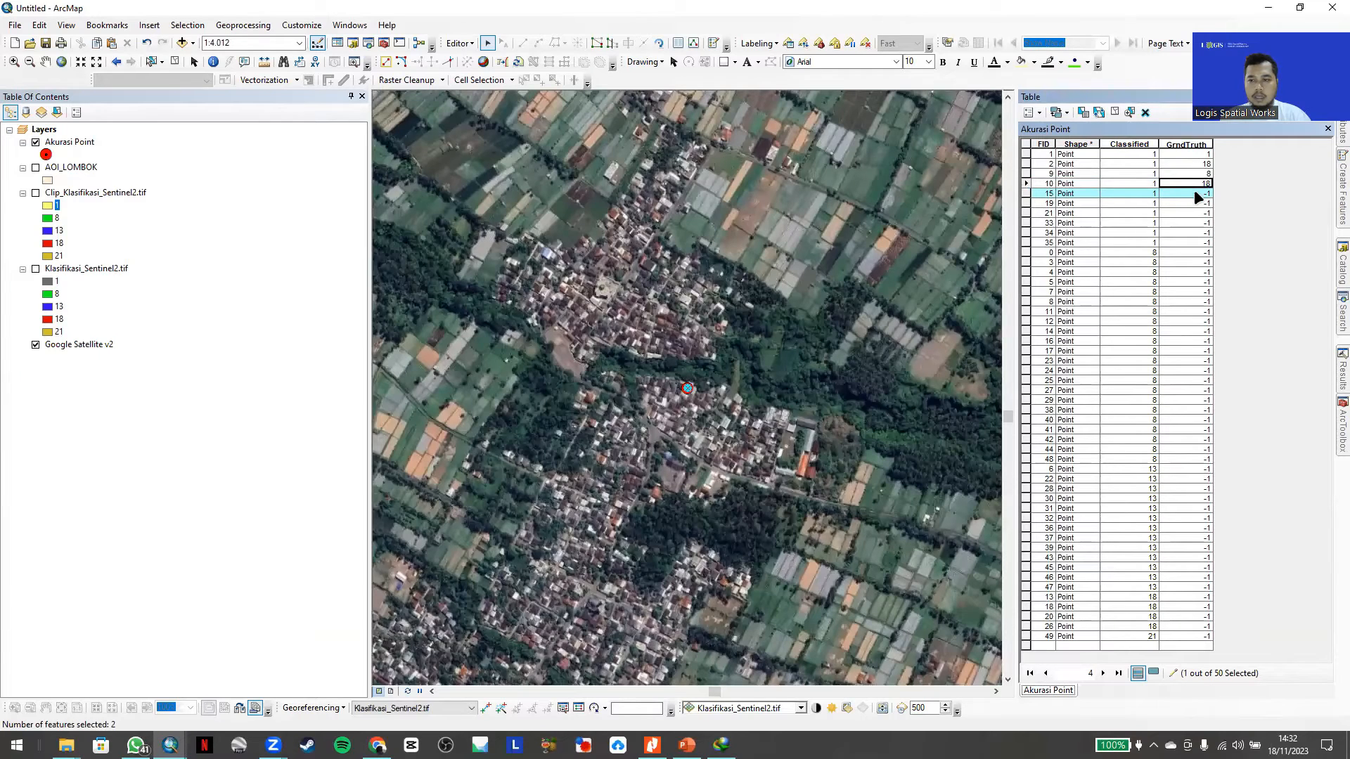
{"action": "left_click", "coordinate": [1195, 192]}
{"action": "type", "text": "1"}
{"action": "left_click", "coordinate": [1028, 202]}
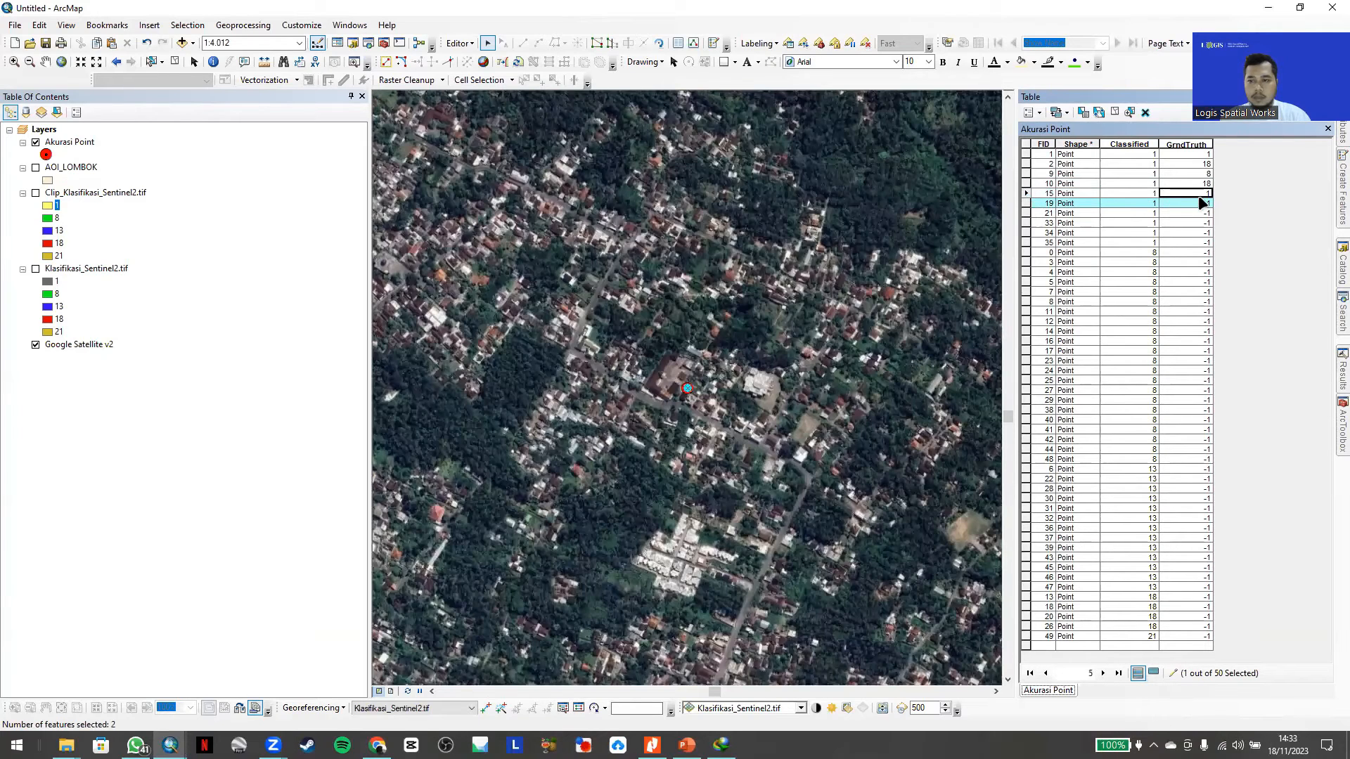
{"action": "left_click", "coordinate": [1200, 203]}
{"action": "type", "text": "1"}
- Inspect points FID 21 and FID 33 on the imagery and set the GrndTruth value of each to 1
{"action": "left_click", "coordinate": [1028, 214]}
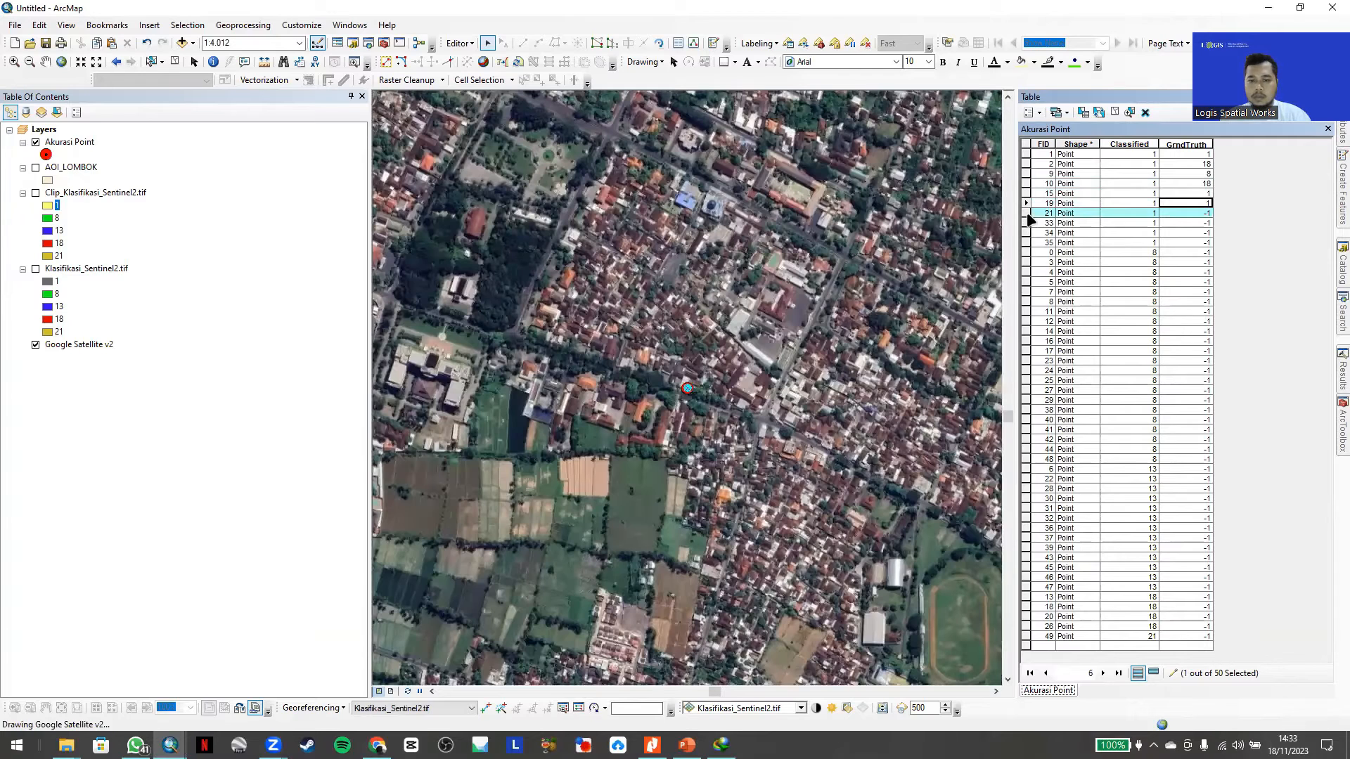
{"action": "left_click", "coordinate": [1191, 211]}
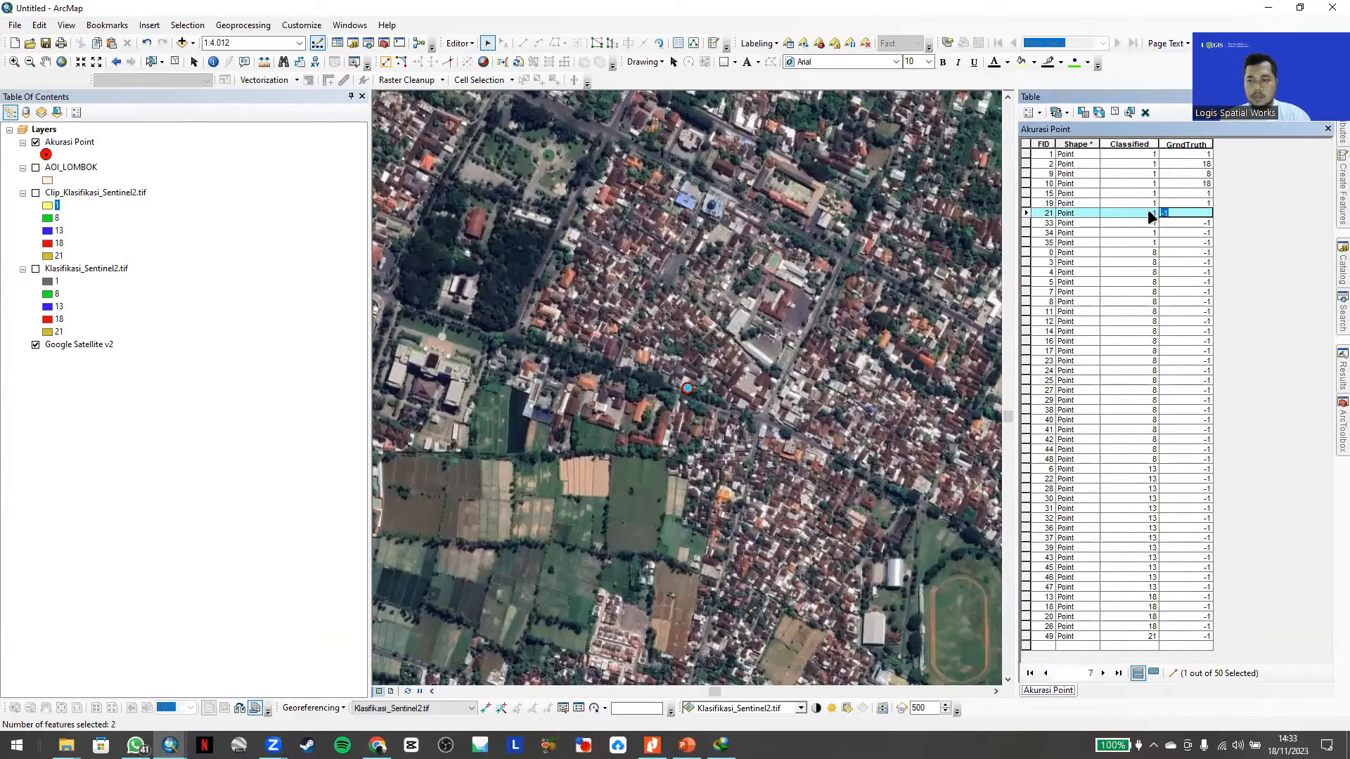
{"action": "type", "text": "1"}
{"action": "left_click", "coordinate": [1027, 223]}
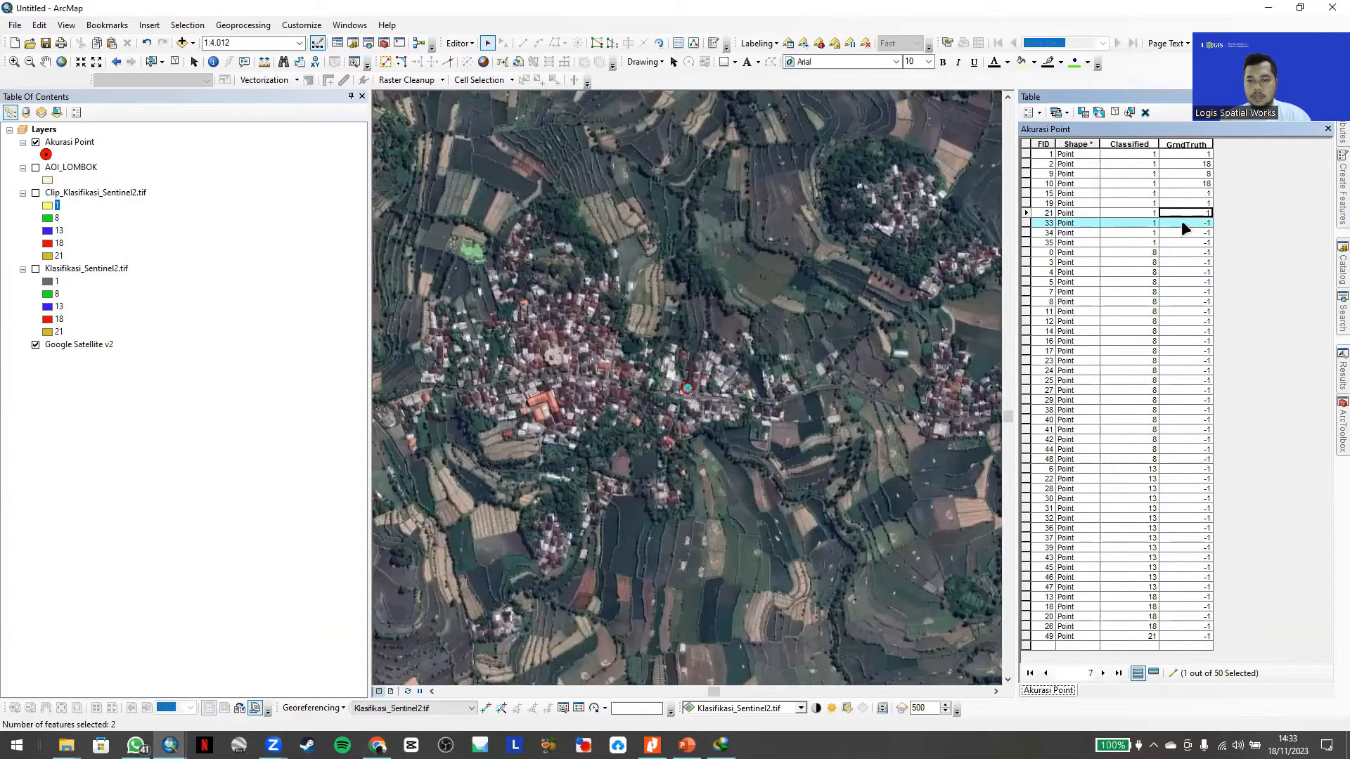
{"action": "left_click", "coordinate": [1181, 222]}
{"action": "type", "text": "1"}
- Inspect points FID 34 and FID 35 on the imagery and set the GrndTruth value of each to 1
{"action": "double_click", "coordinate": [1030, 232]}
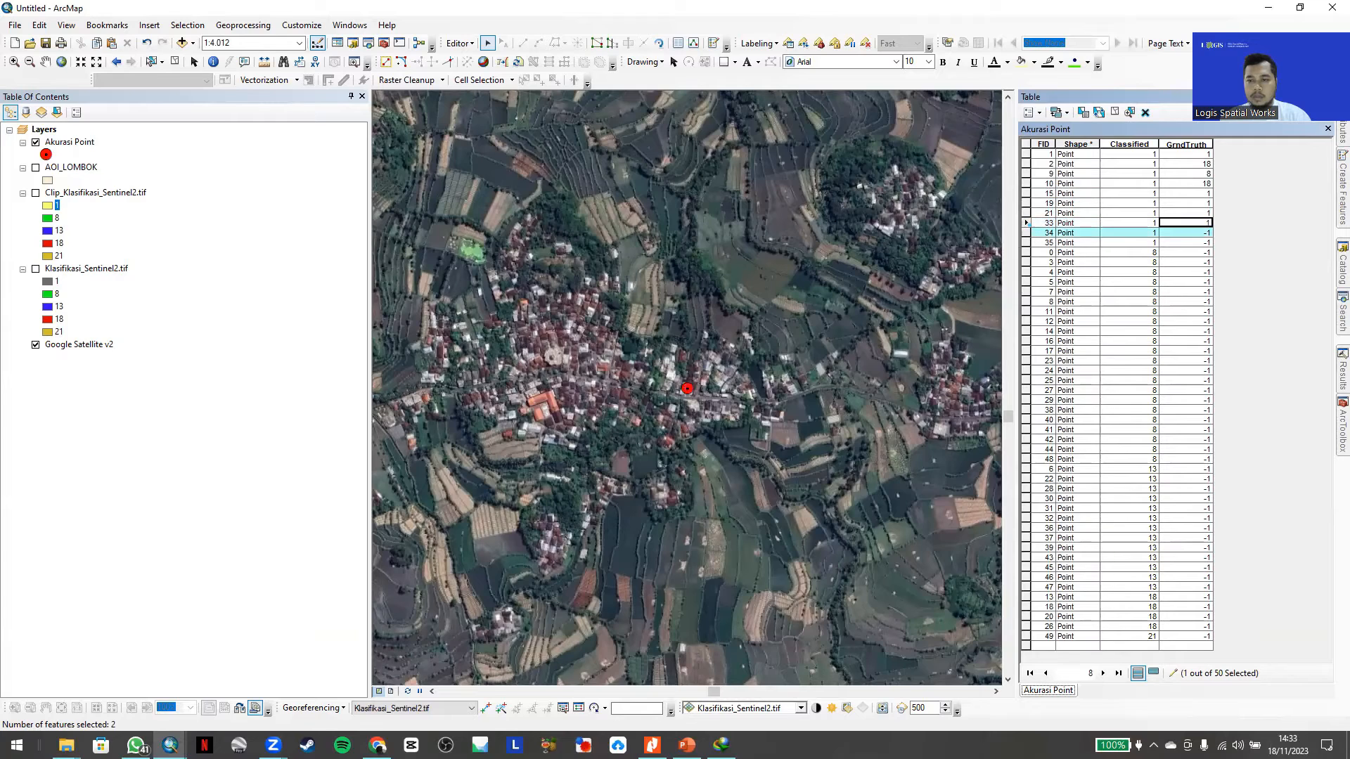
{"action": "left_click", "coordinate": [1189, 232]}
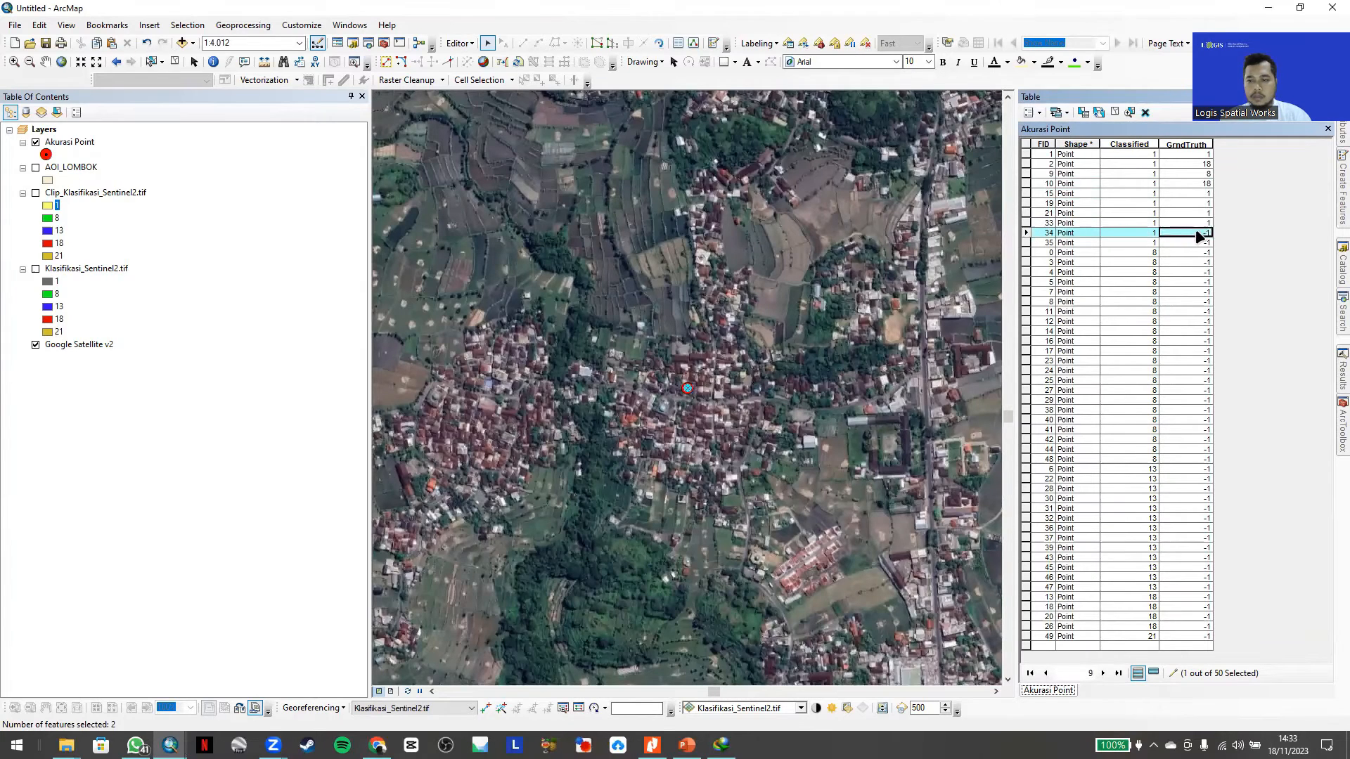
{"action": "type", "text": "1"}
{"action": "double_click", "coordinate": [1027, 243]}
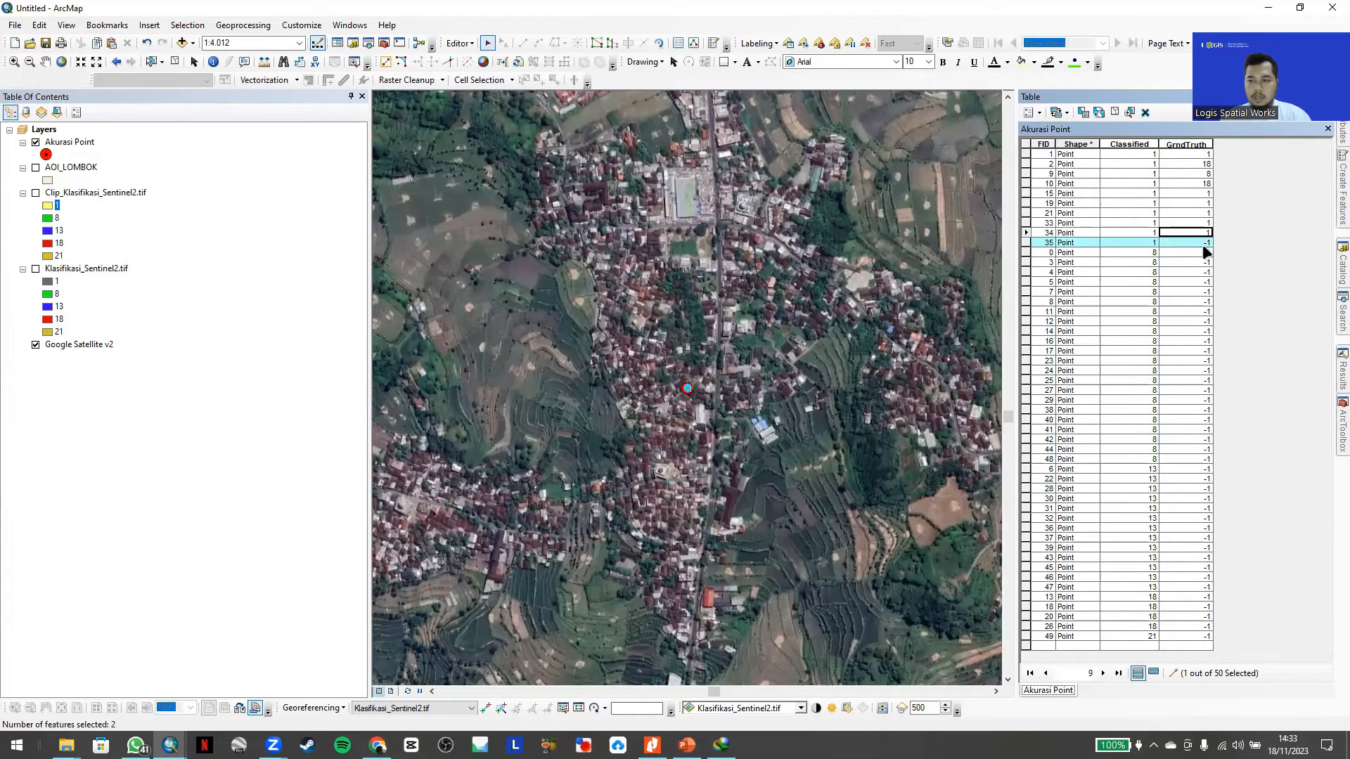
{"action": "left_click", "coordinate": [1195, 242]}
{"action": "type", "text": "1"}
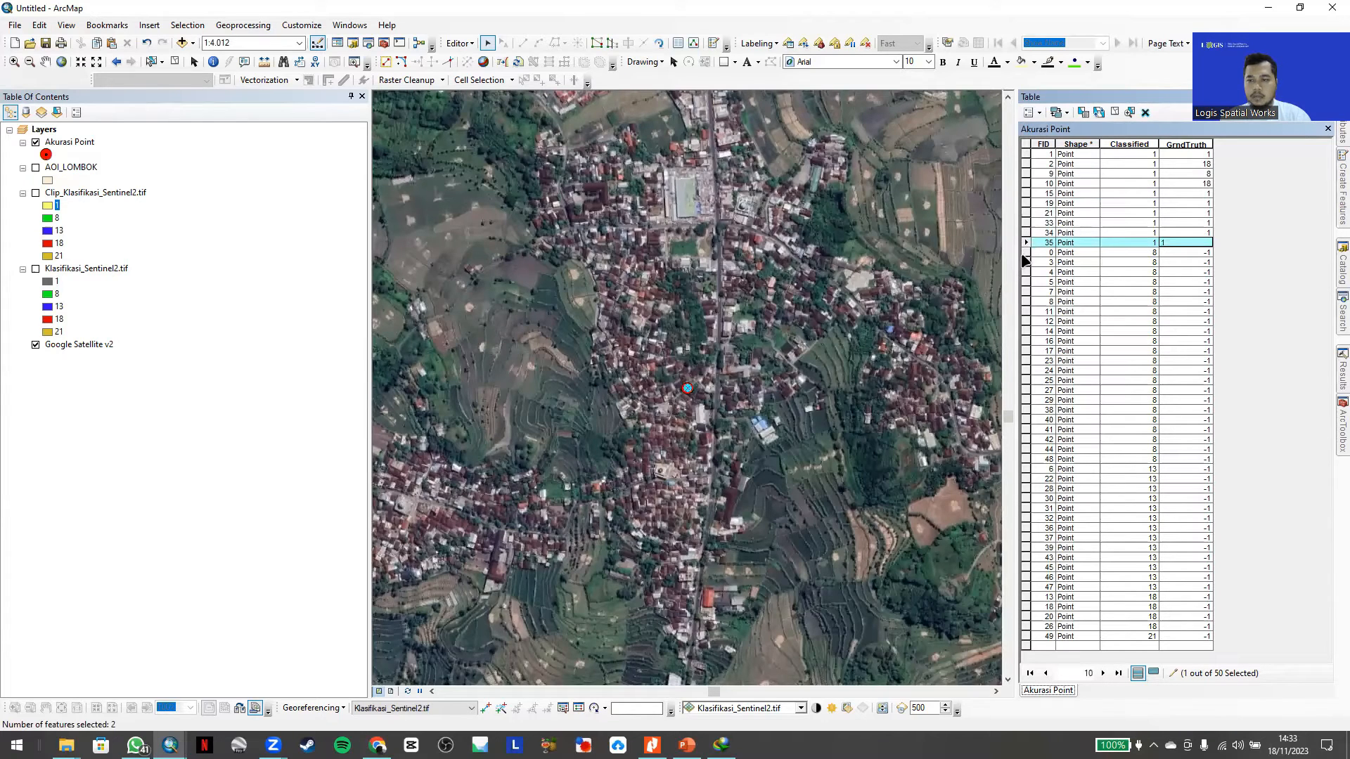
- Inspect point FID 0 closely on the imagery and set its GrndTruth value to 8
{"action": "left_click", "coordinate": [1026, 253]}
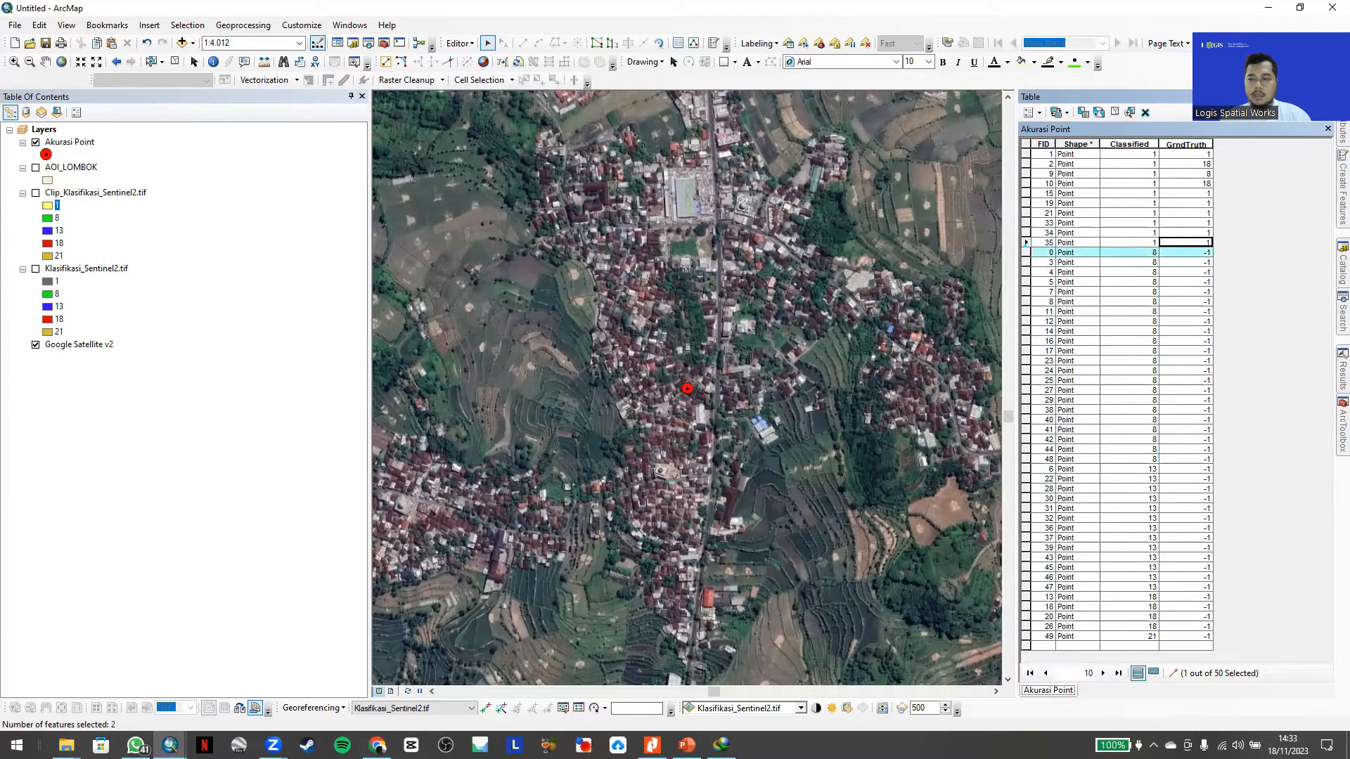
{"action": "double_click", "coordinate": [1026, 253]}
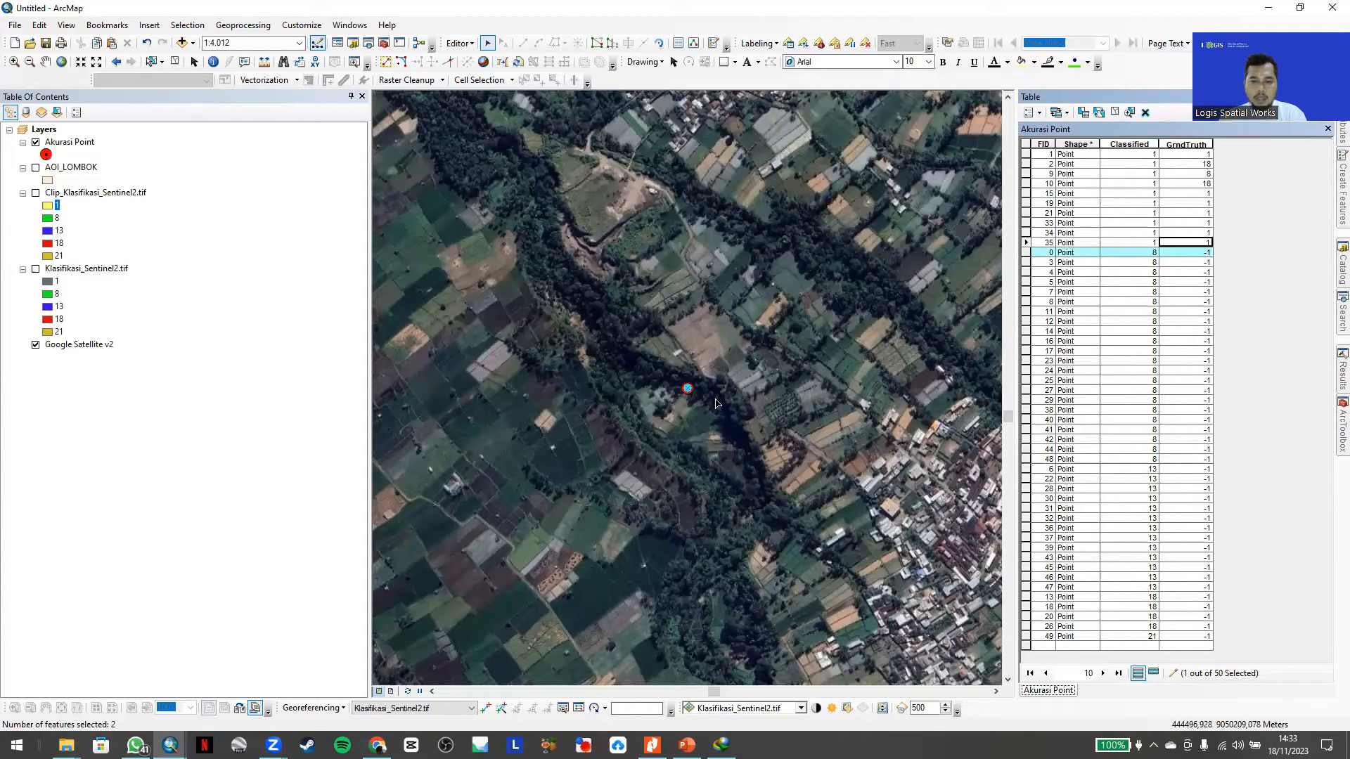
{"action": "scroll", "coordinate": [683, 391], "scroll_direction": "up", "scroll_amount": 1}
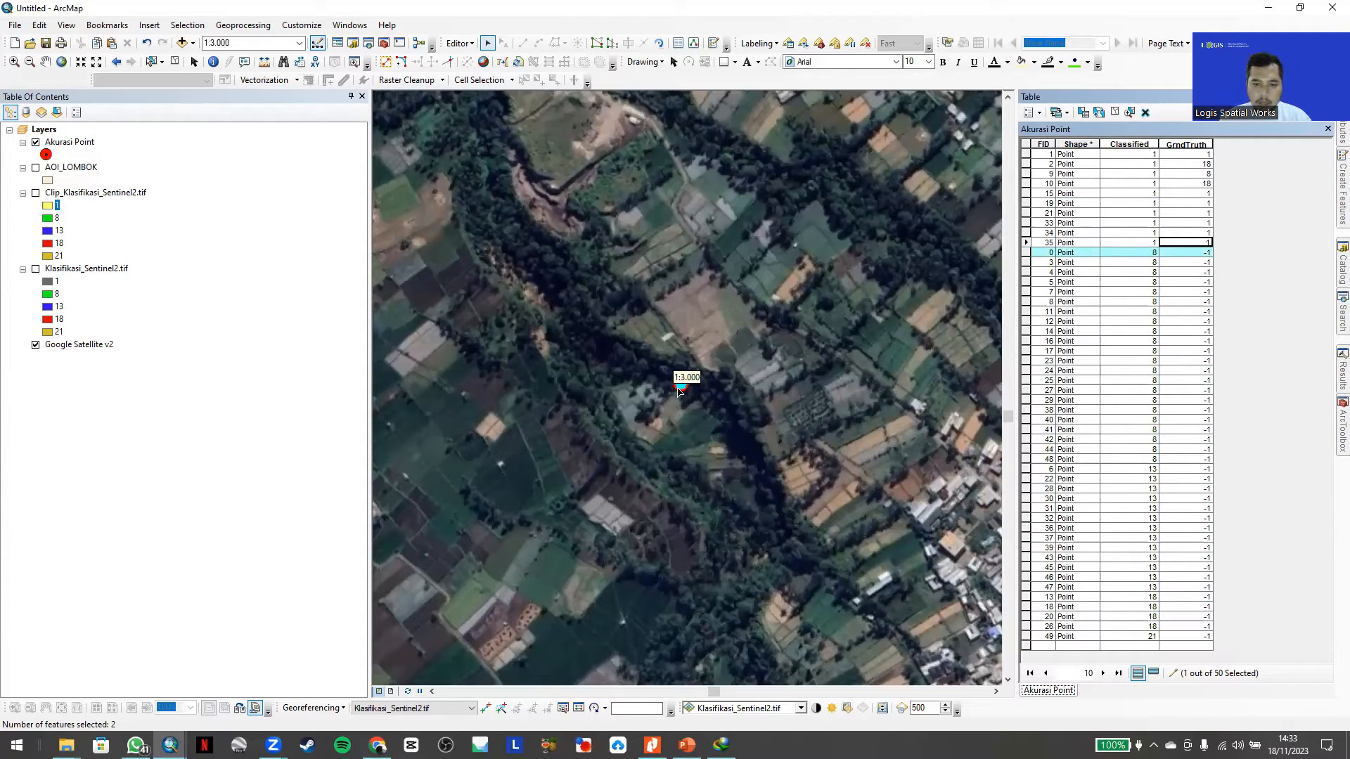
{"action": "scroll", "coordinate": [678, 390], "scroll_direction": "up", "scroll_amount": 3}
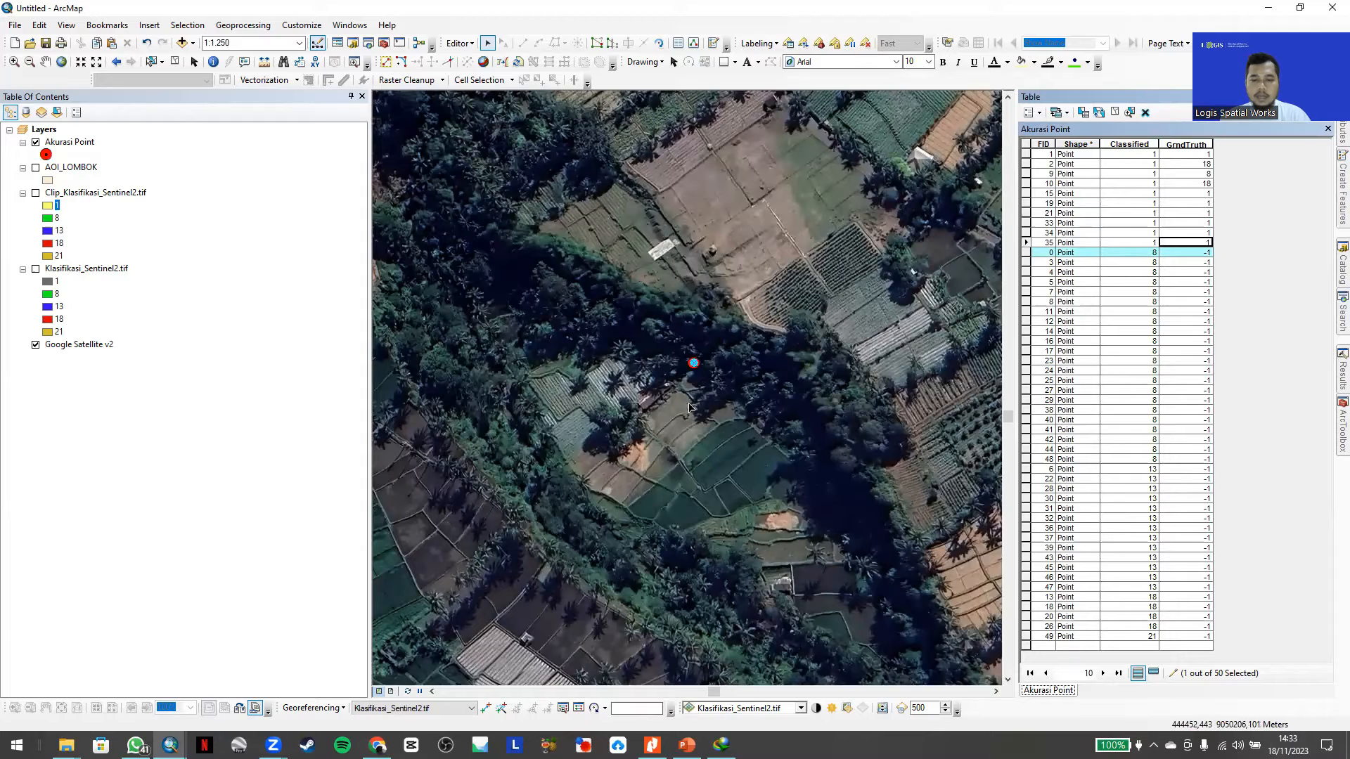
{"action": "left_click", "coordinate": [1190, 253]}
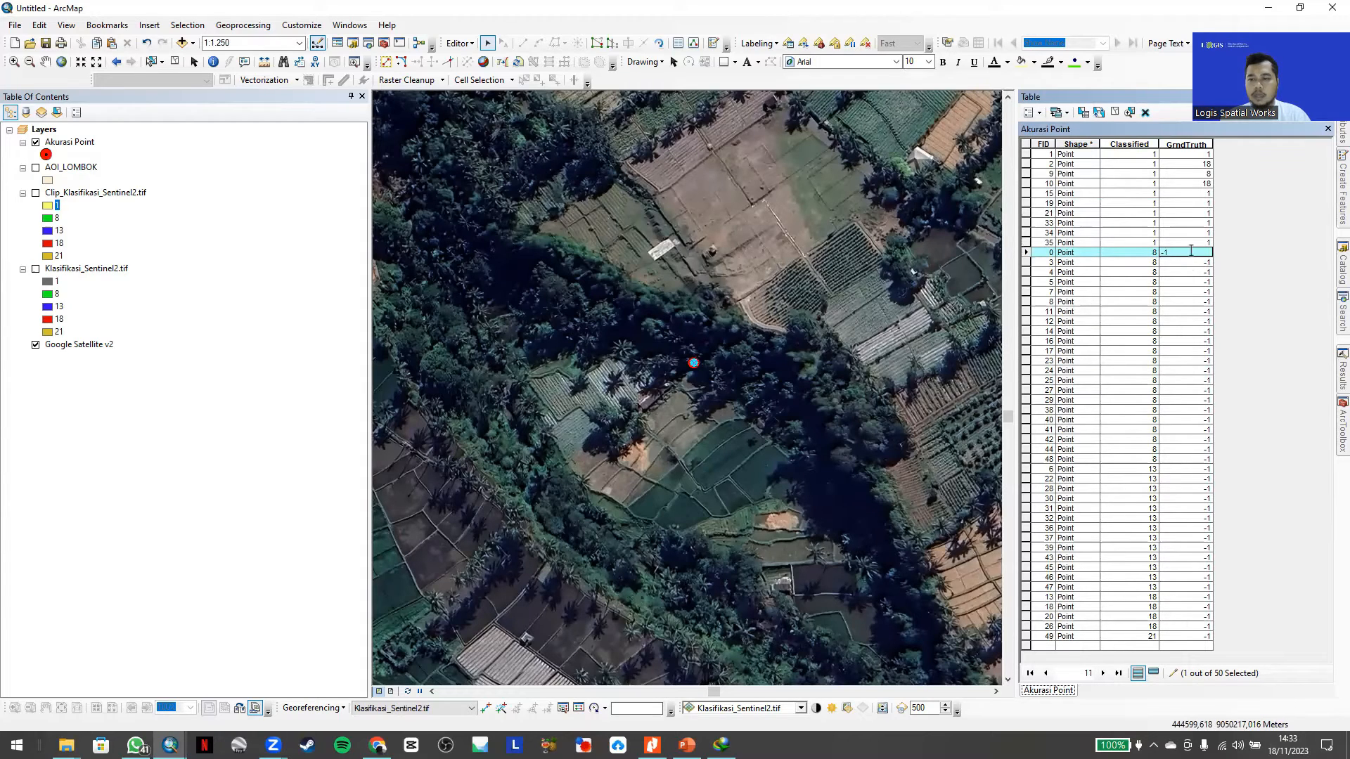
{"action": "type", "text": "8"}
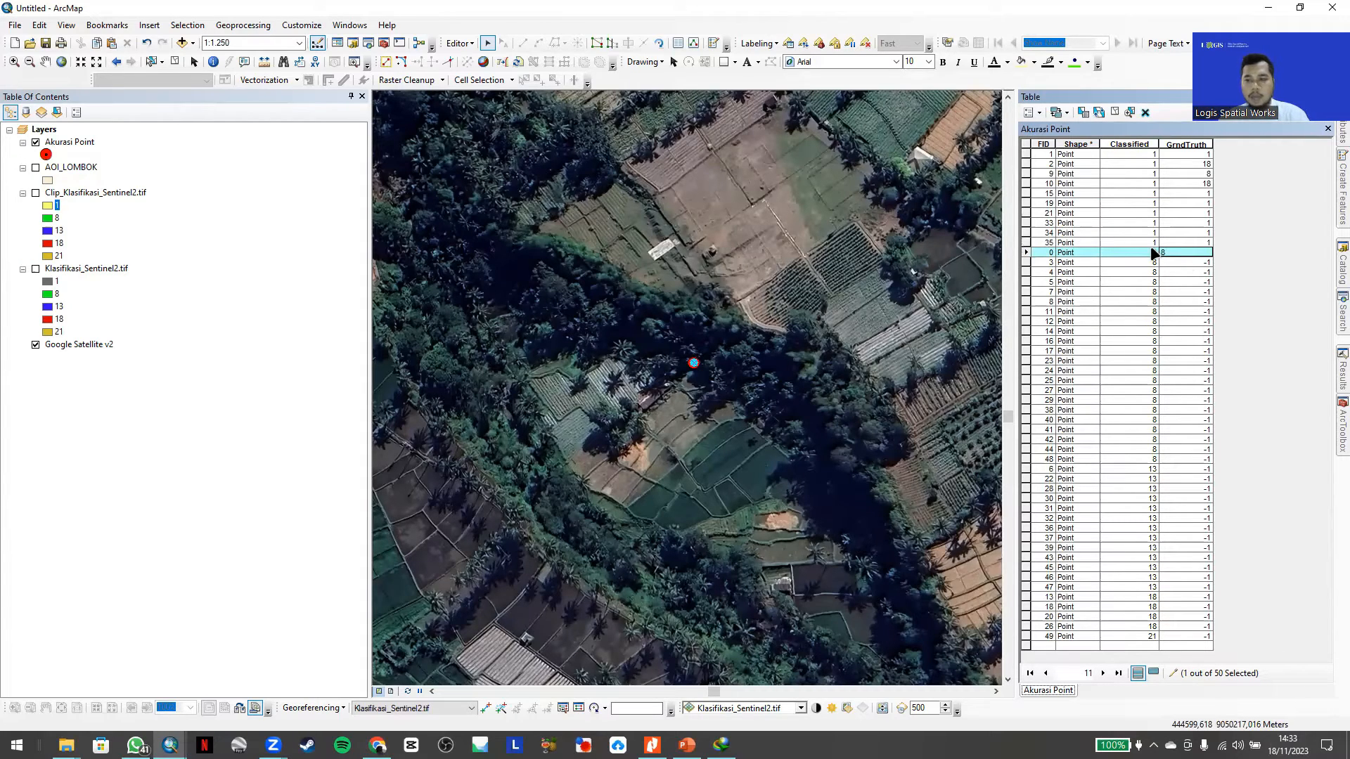
- Inspect points FID 3 and FID 4 on the imagery and set the GrndTruth value of each to 8
{"action": "left_click", "coordinate": [1028, 264]}
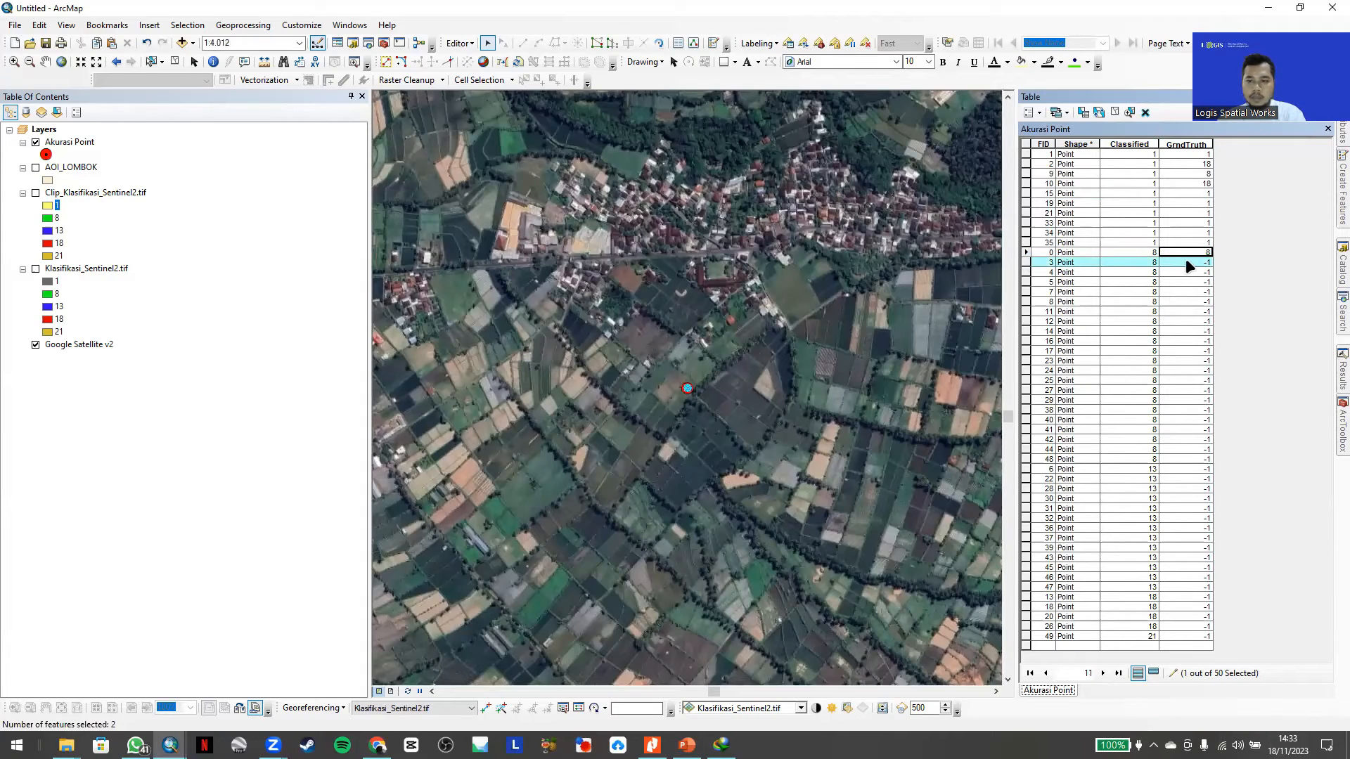
{"action": "left_click", "coordinate": [1194, 262]}
{"action": "type", "text": "8"}
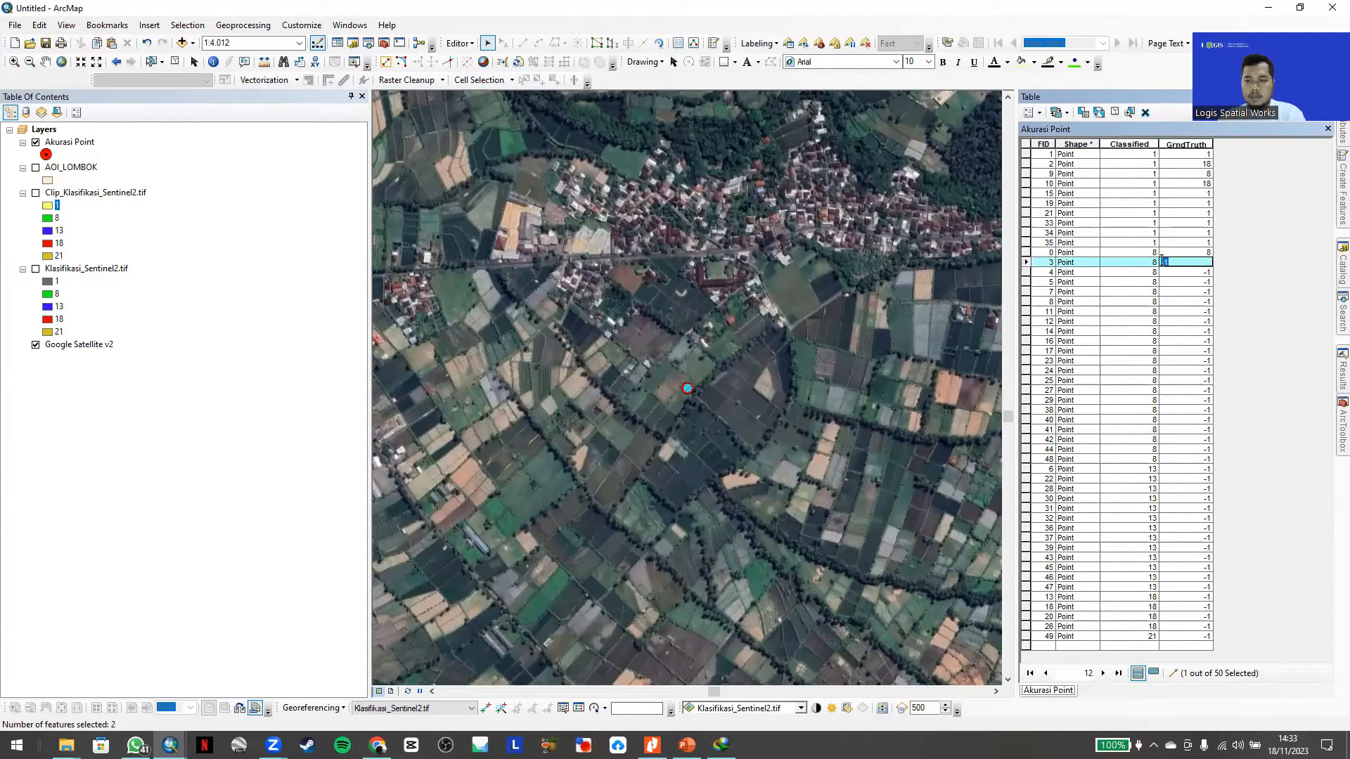
{"action": "left_click", "coordinate": [1024, 272]}
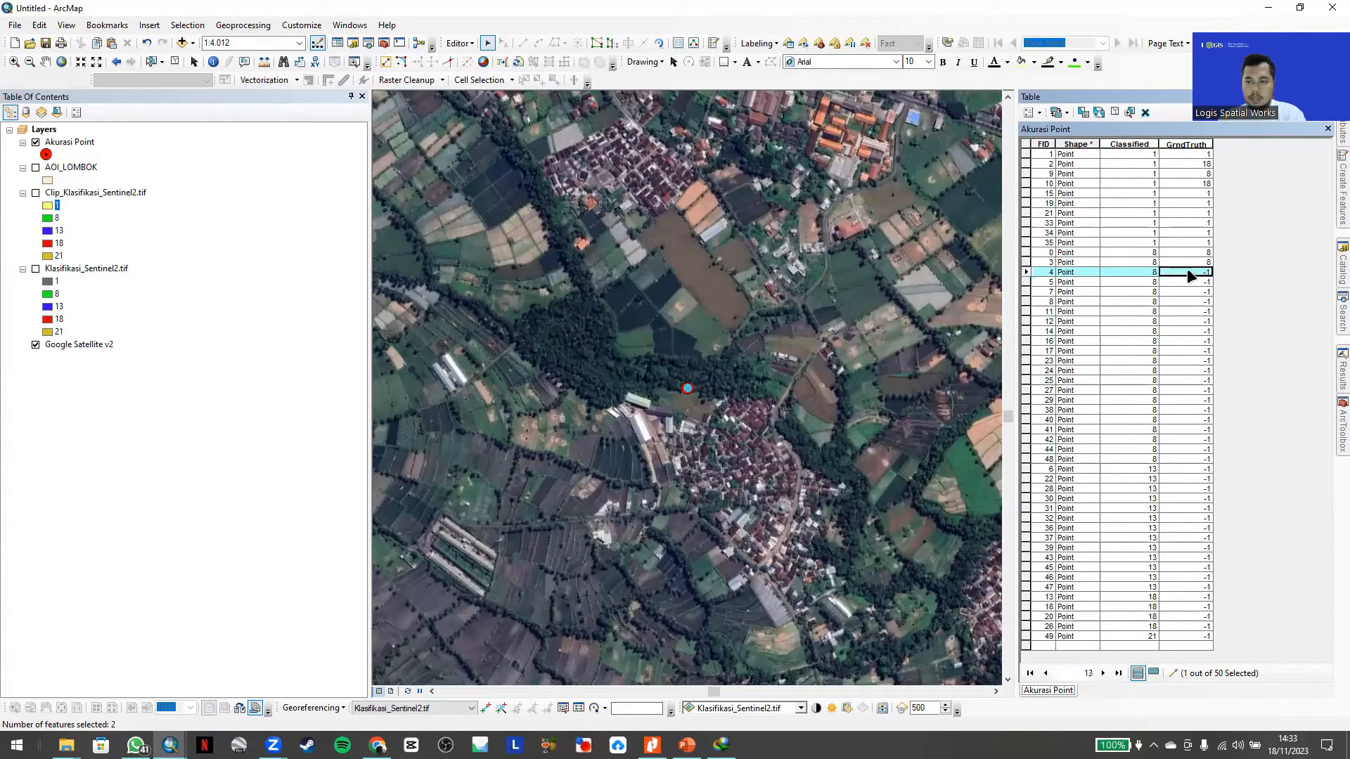
{"action": "type", "text": "8"}
- Inspect points FID 5 and FID 7 on the imagery and set the GrndTruth value of each to 8
{"action": "left_click", "coordinate": [1025, 282]}
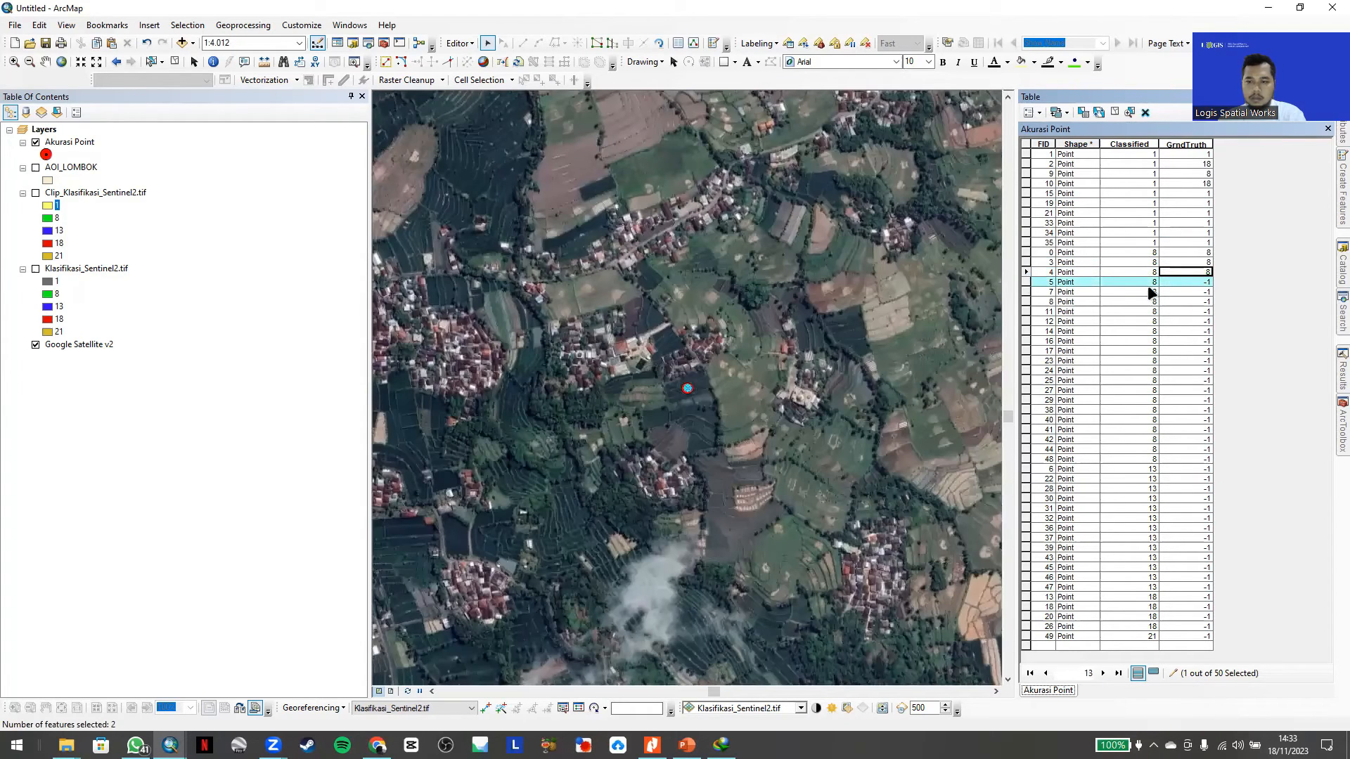
{"action": "left_click", "coordinate": [1179, 282]}
{"action": "left_click", "coordinate": [1210, 281]}
{"action": "type", "text": "8"}
{"action": "left_click", "coordinate": [1026, 292]}
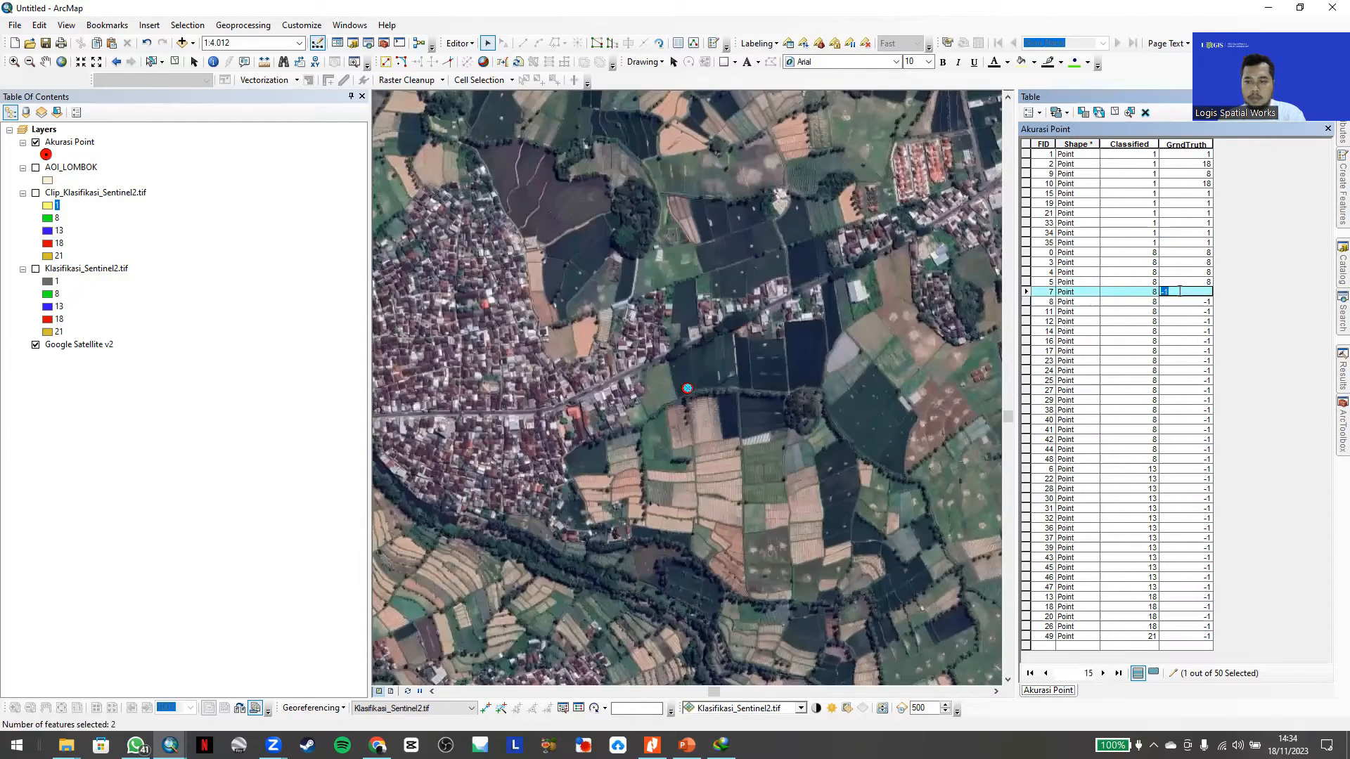
{"action": "type", "text": "8"}
- Inspect points FID 8 and FID 11 on the imagery and set the GrndTruth value of each to 8
{"action": "left_click", "coordinate": [1026, 302]}
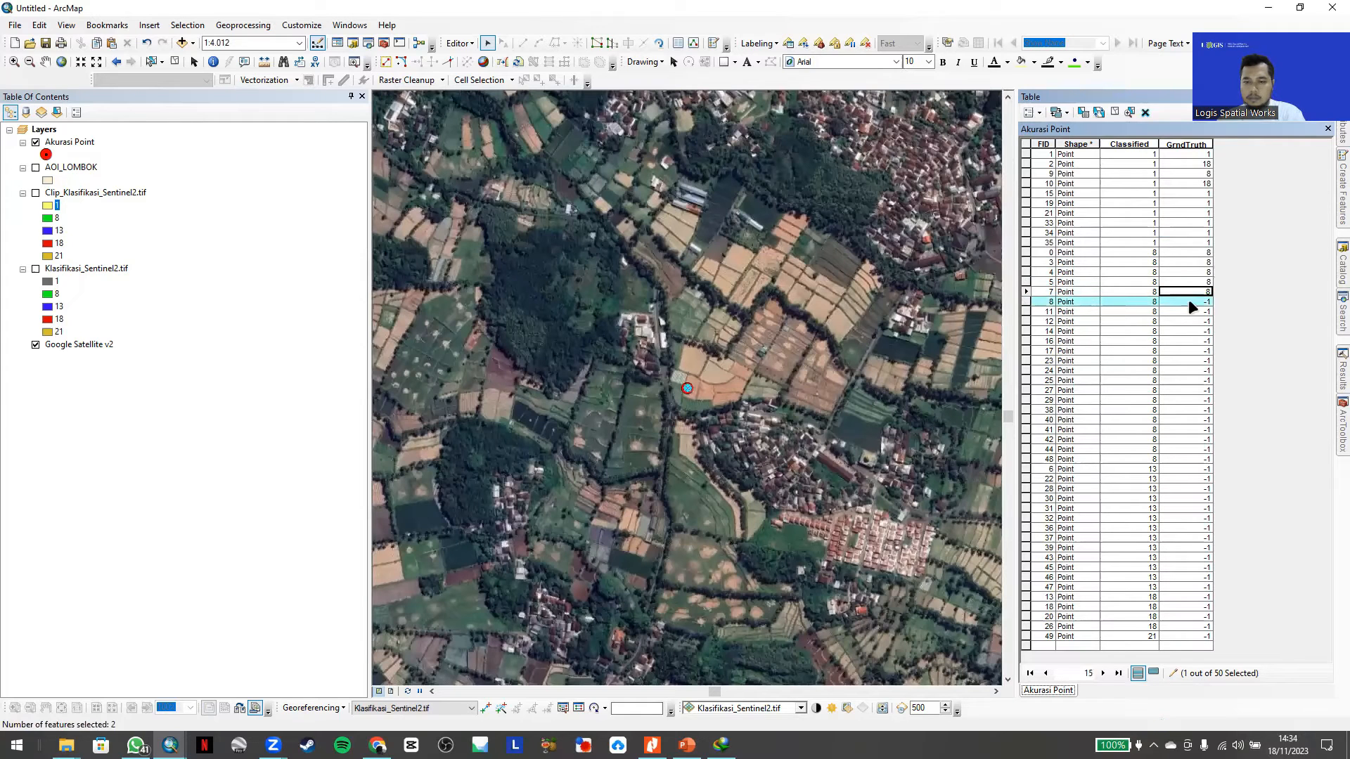
{"action": "left_click", "coordinate": [1190, 302]}
{"action": "type", "text": "8"}
{"action": "left_click", "coordinate": [1024, 312]}
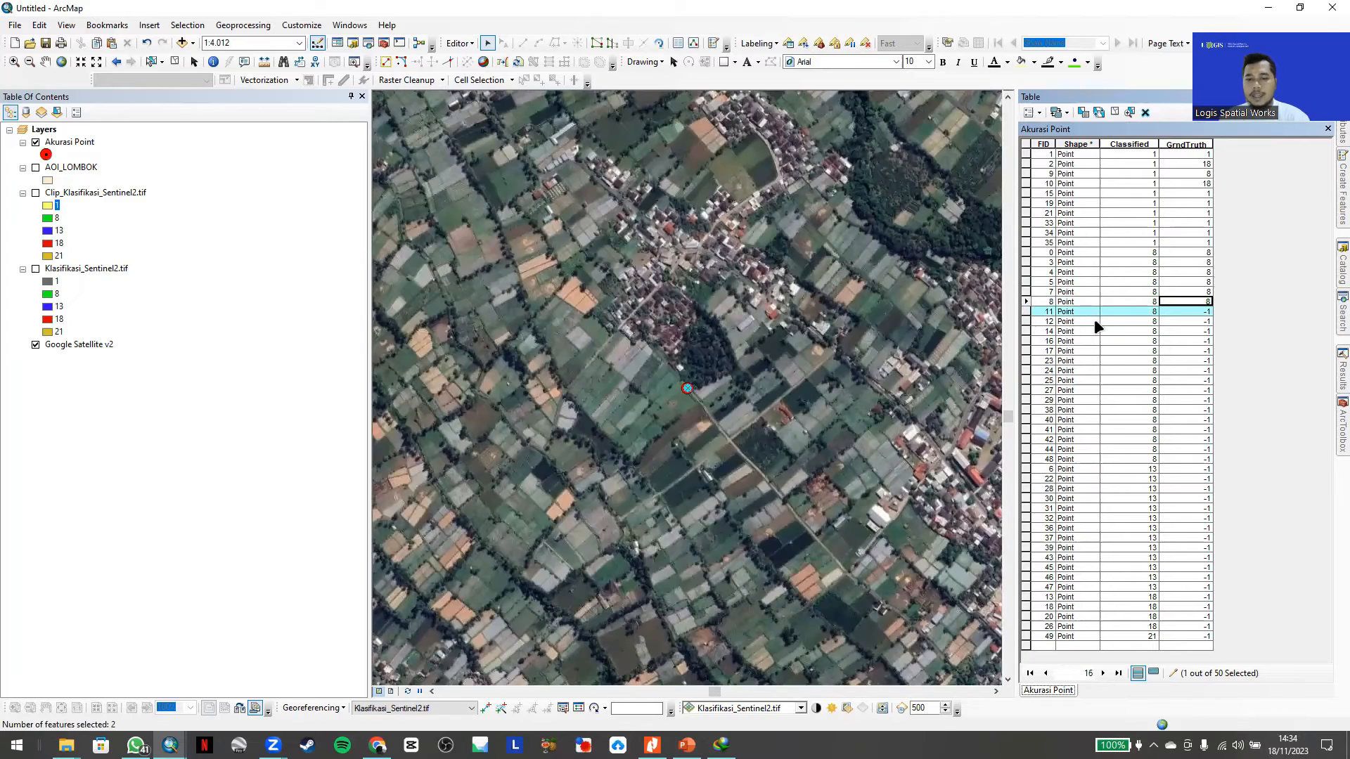
{"action": "left_click", "coordinate": [1185, 311]}
{"action": "left_click", "coordinate": [1185, 313]}
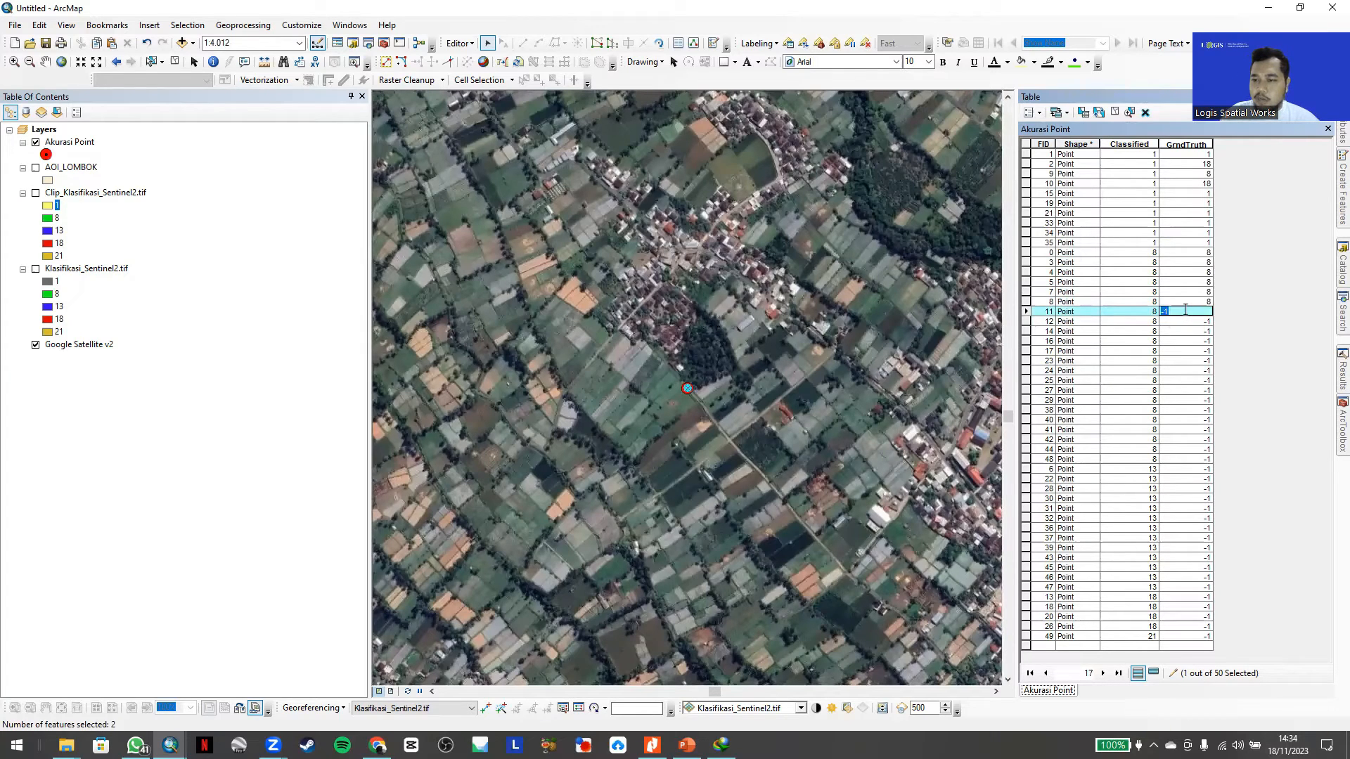
{"action": "type", "text": "8"}
- Inspect points FID 12 and FID 14 on the imagery and set the GrndTruth value of each to 8
{"action": "left_click", "coordinate": [1025, 323]}
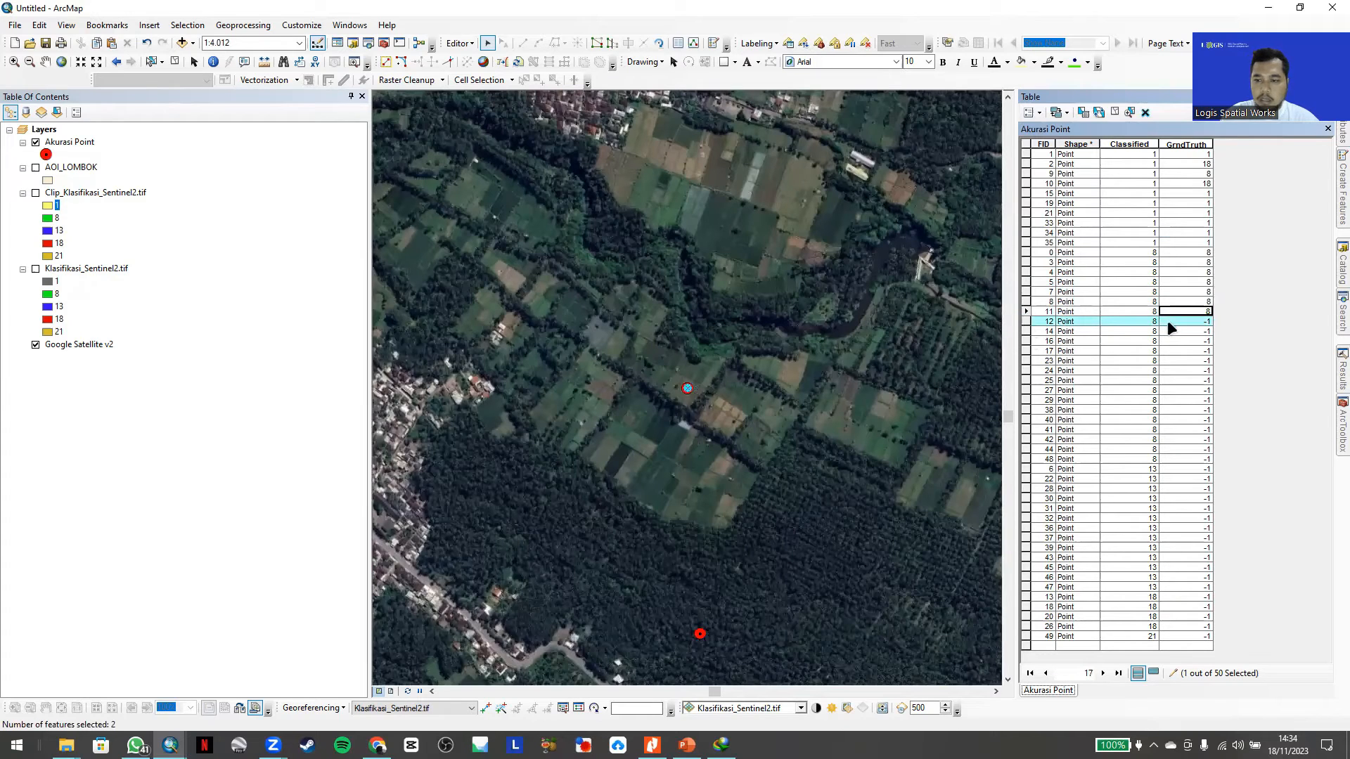
{"action": "left_click", "coordinate": [1181, 322]}
{"action": "type", "text": "8"}
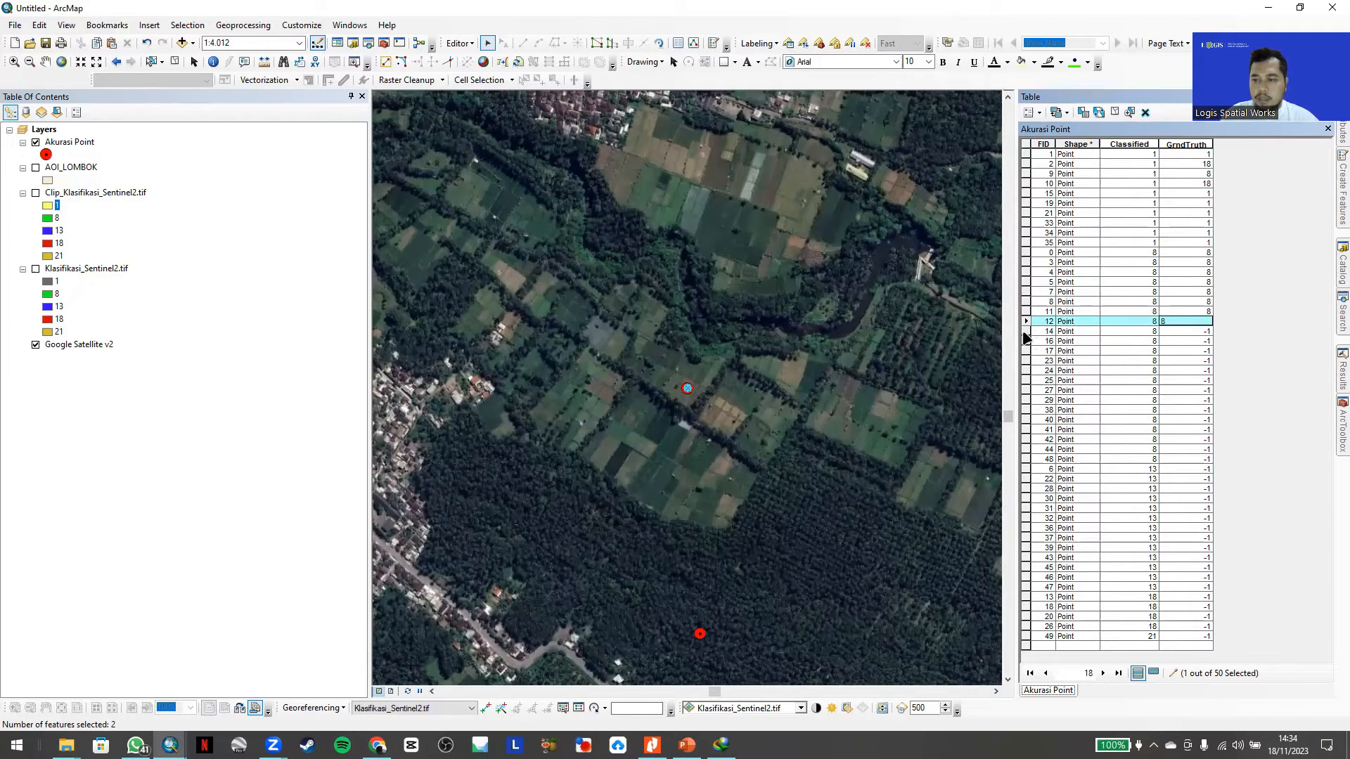
{"action": "left_click", "coordinate": [1025, 331]}
{"action": "left_click", "coordinate": [1205, 328]}
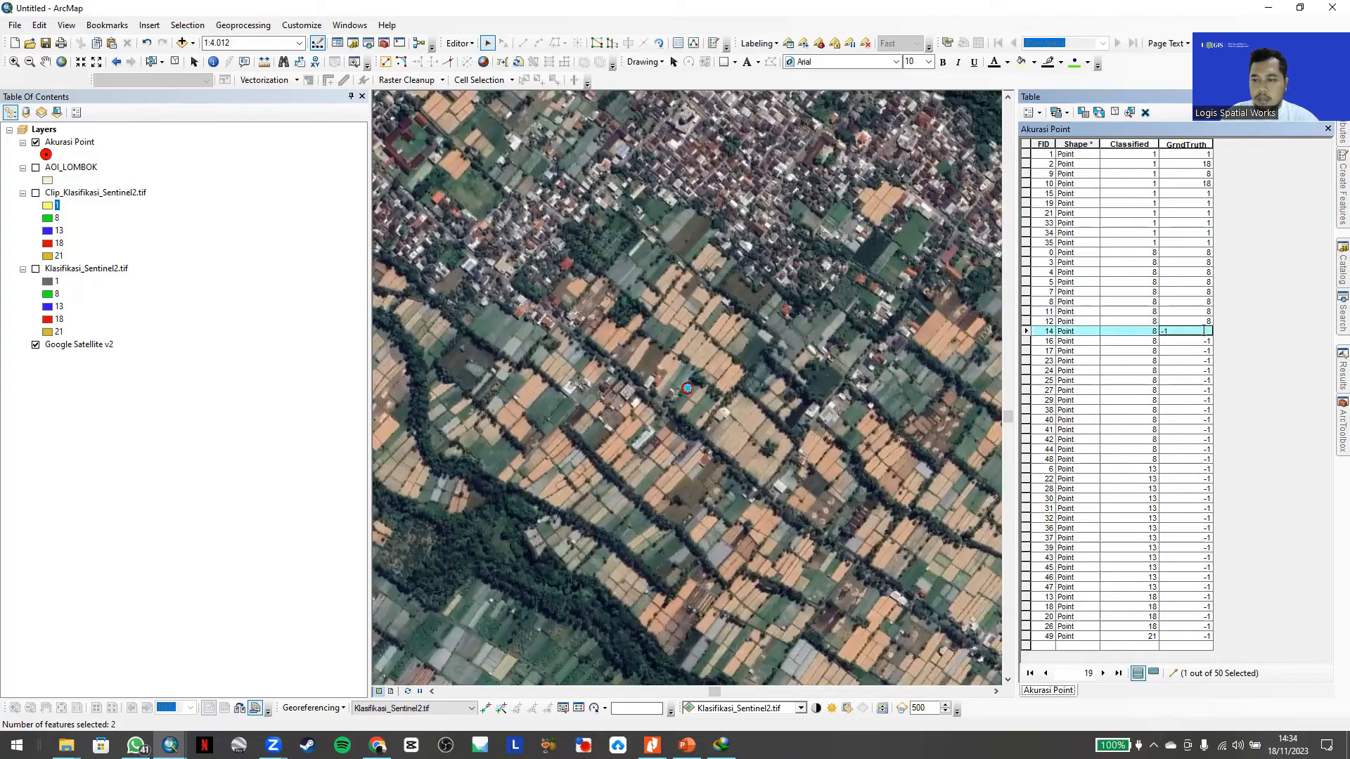
{"action": "type", "text": "8"}
- Inspect points FID 16 and FID 17 on the imagery and set the GrndTruth value of each to 8
{"action": "left_click", "coordinate": [1026, 341]}
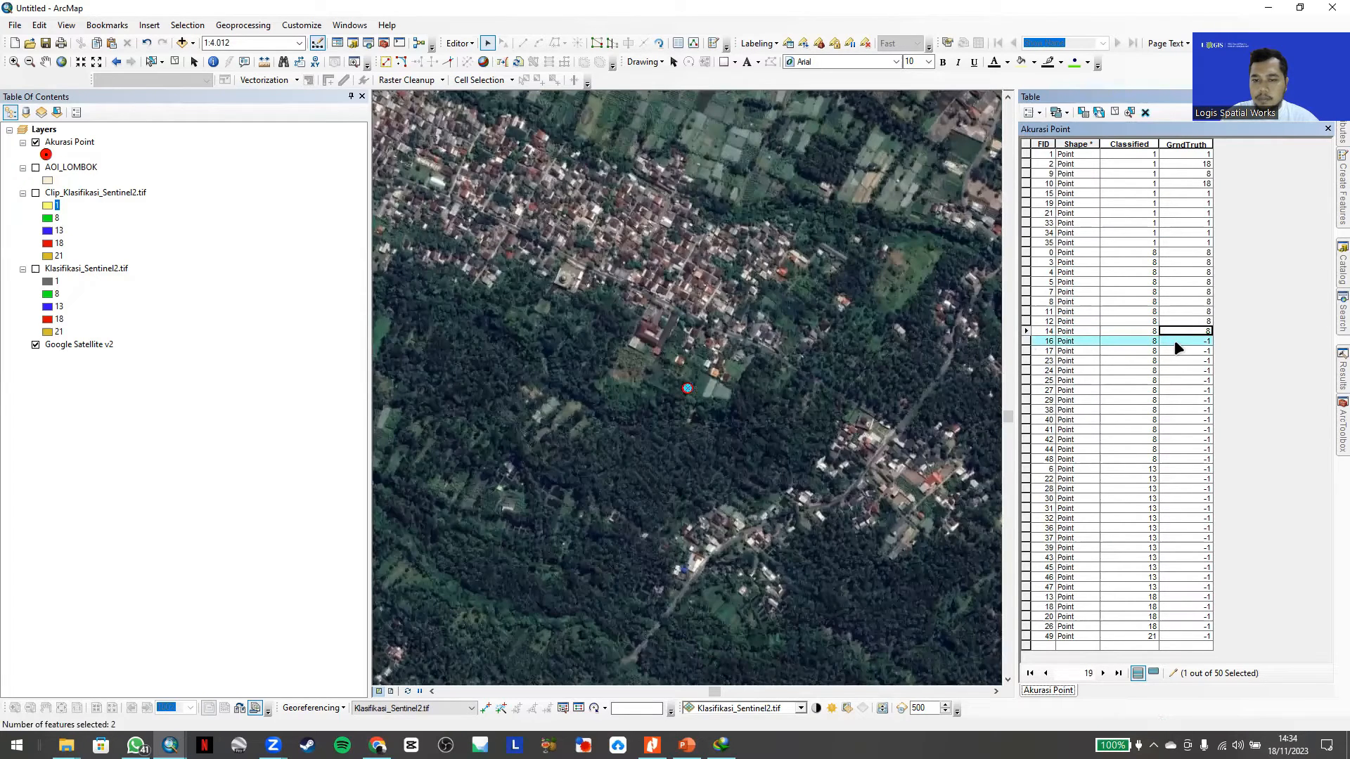
{"action": "left_click", "coordinate": [1174, 340]}
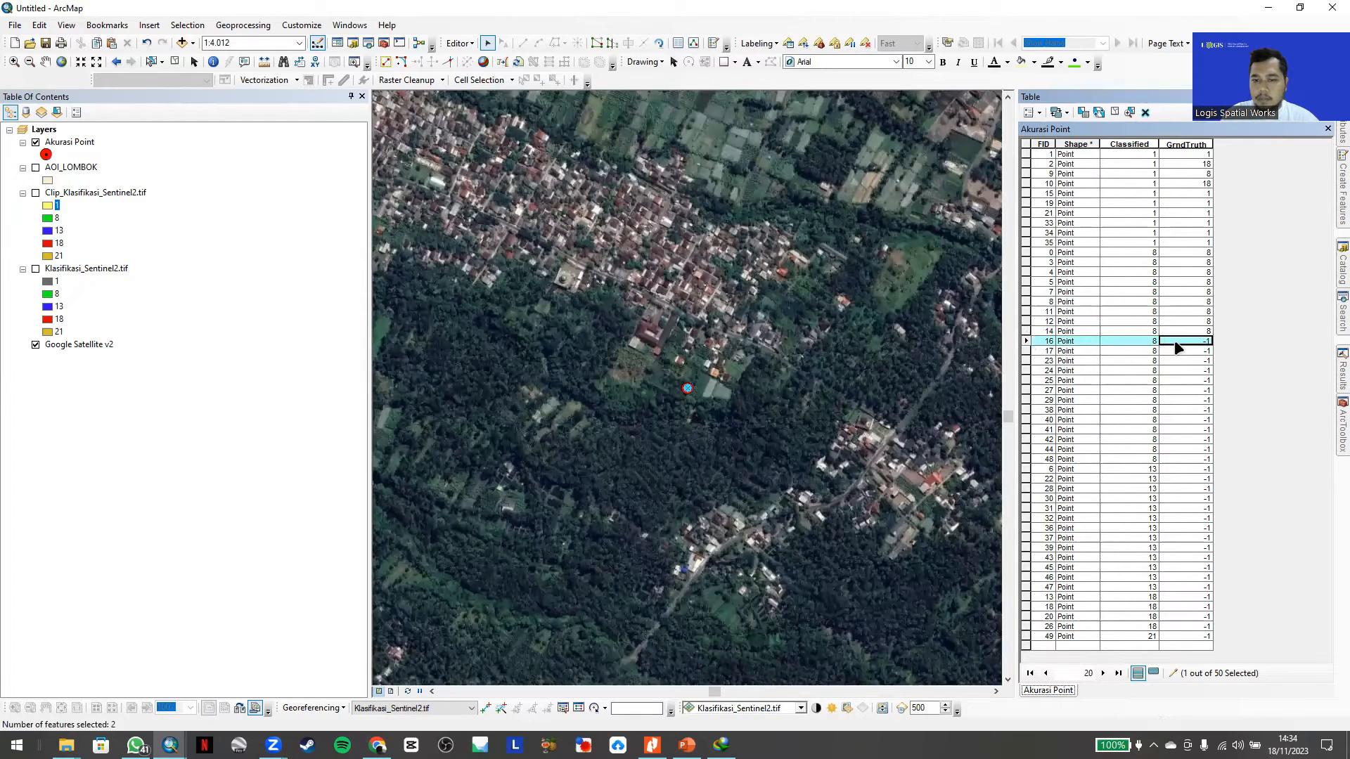
{"action": "type", "text": "8"}
{"action": "left_click", "coordinate": [1027, 351]}
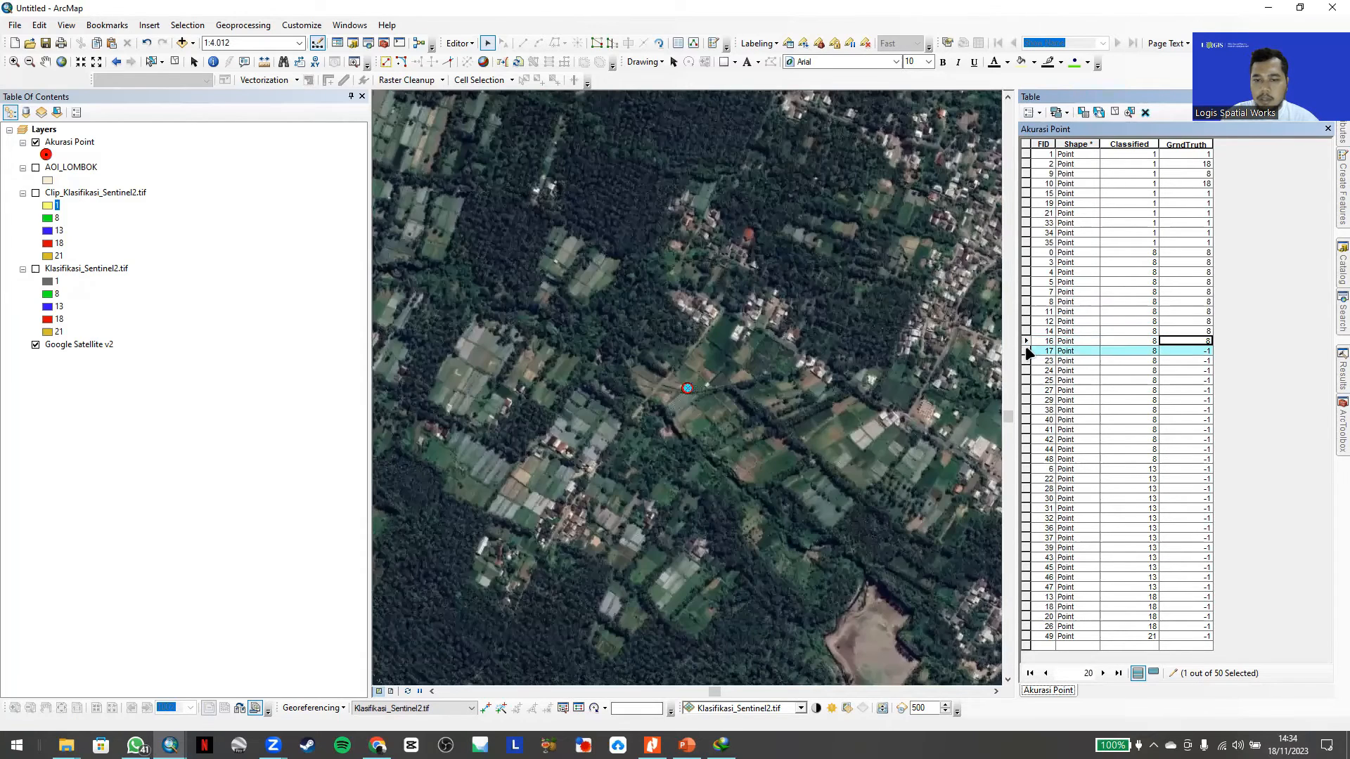
{"action": "left_click", "coordinate": [1188, 347]}
{"action": "type", "text": "8"}
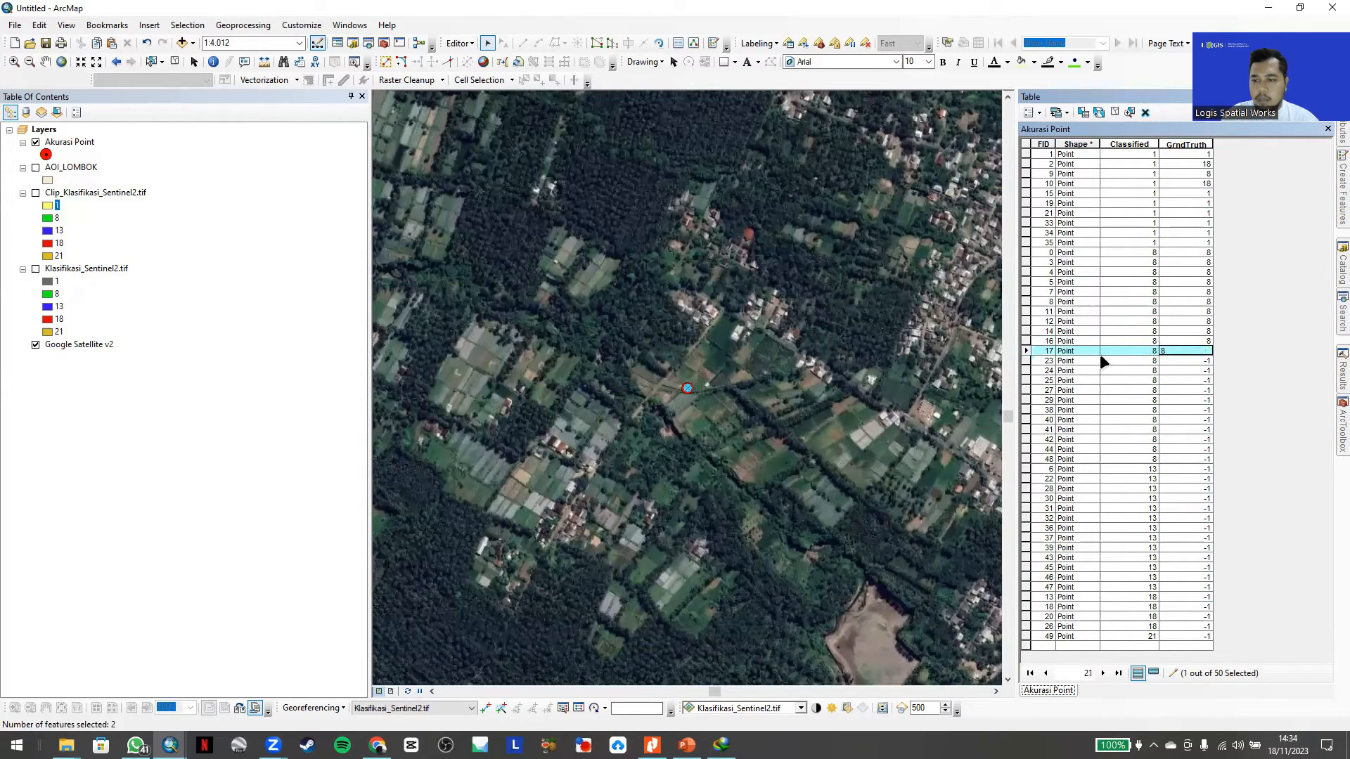
- Inspect points FID 23 and FID 24 on the imagery and set the GrndTruth value of each to 8
{"action": "left_click", "coordinate": [1029, 361]}
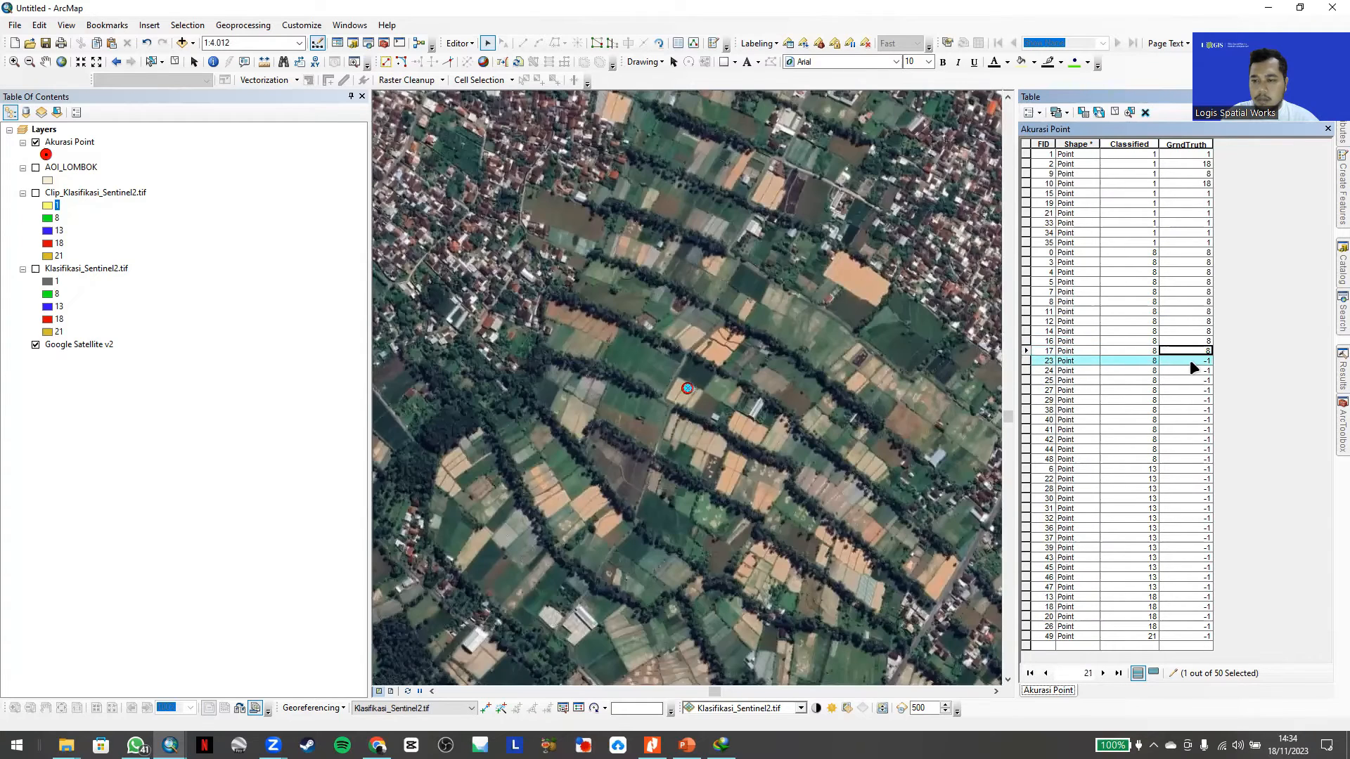
{"action": "left_click", "coordinate": [1190, 360]}
{"action": "type", "text": "8"}
{"action": "left_click", "coordinate": [1028, 371]}
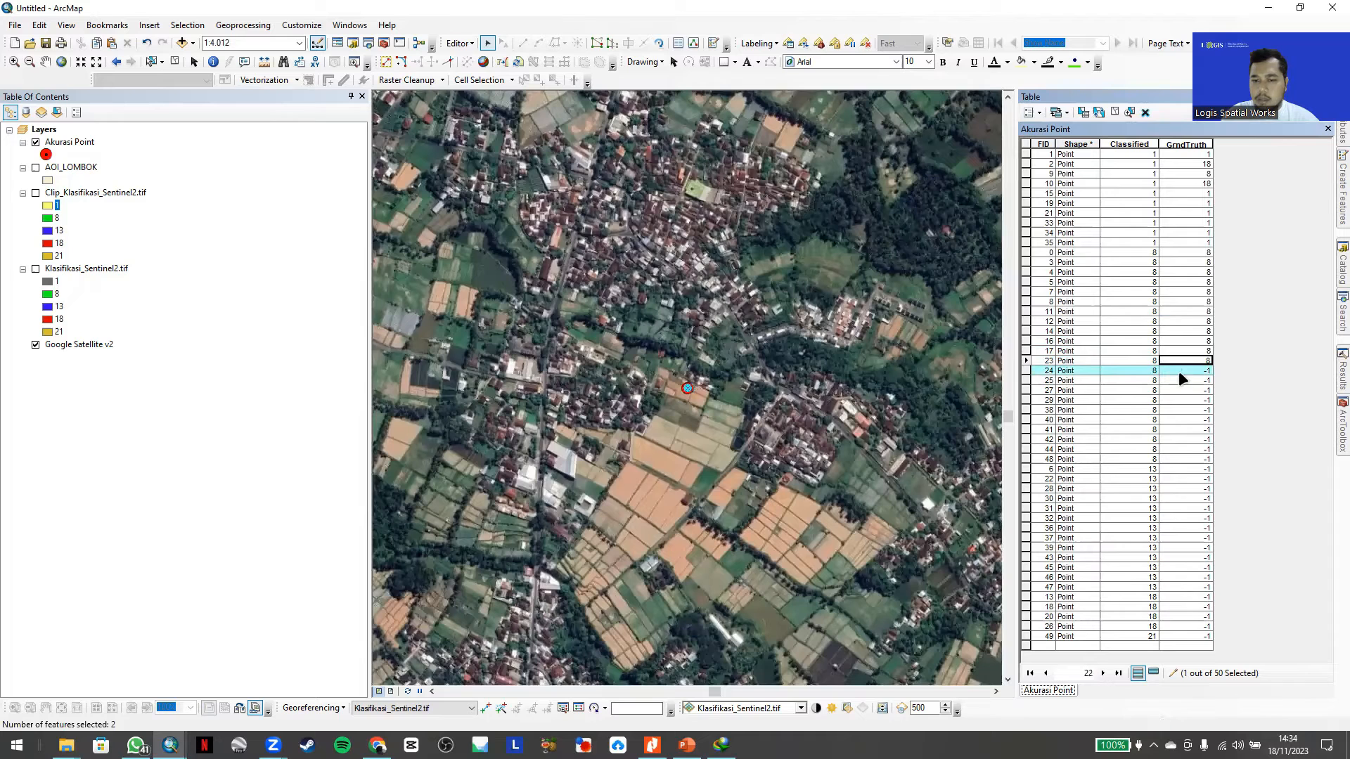
{"action": "left_click", "coordinate": [1180, 371]}
{"action": "type", "text": "8"}
- Inspect point FID 25 on the imagery and set its GrndTruth value to 18
{"action": "left_click", "coordinate": [1025, 381]}
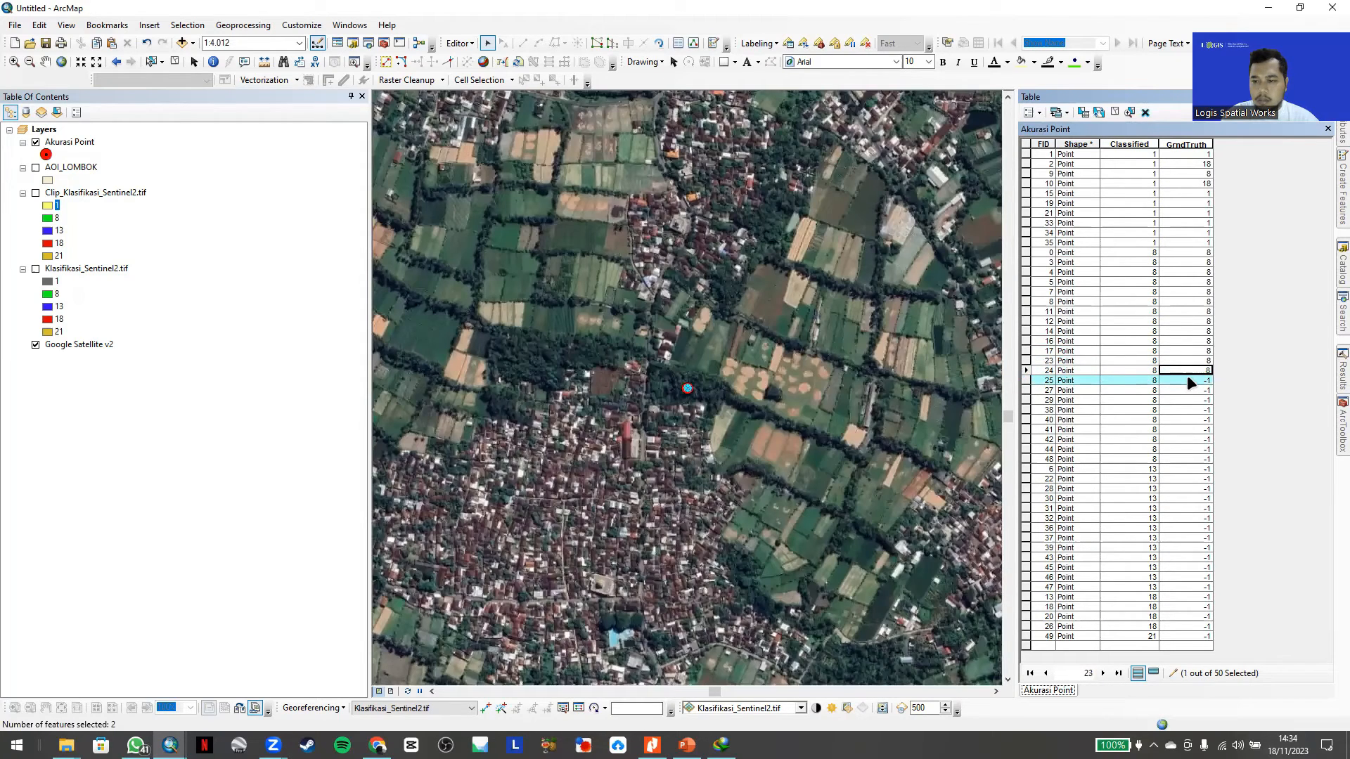
{"action": "left_click", "coordinate": [1187, 380]}
{"action": "type", "text": "8"}
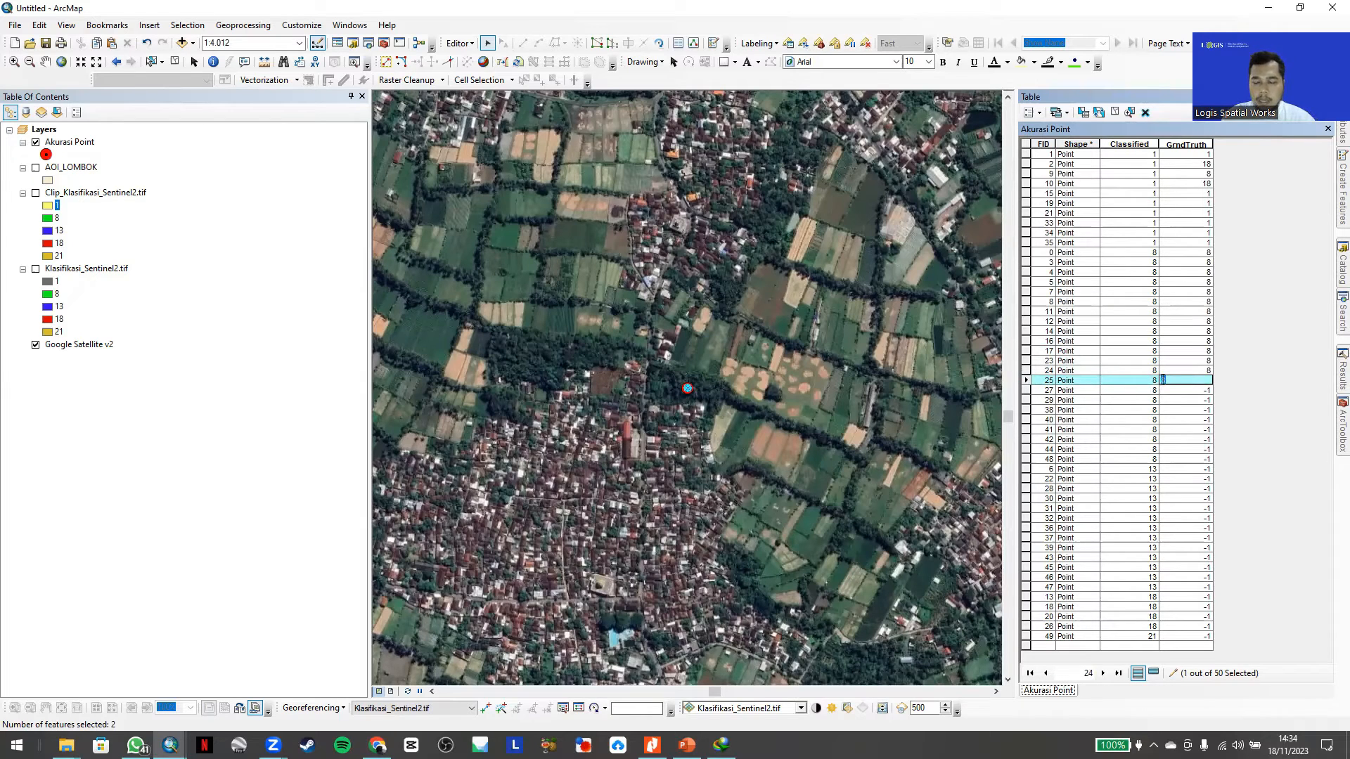
{"action": "type", "text": "18"}
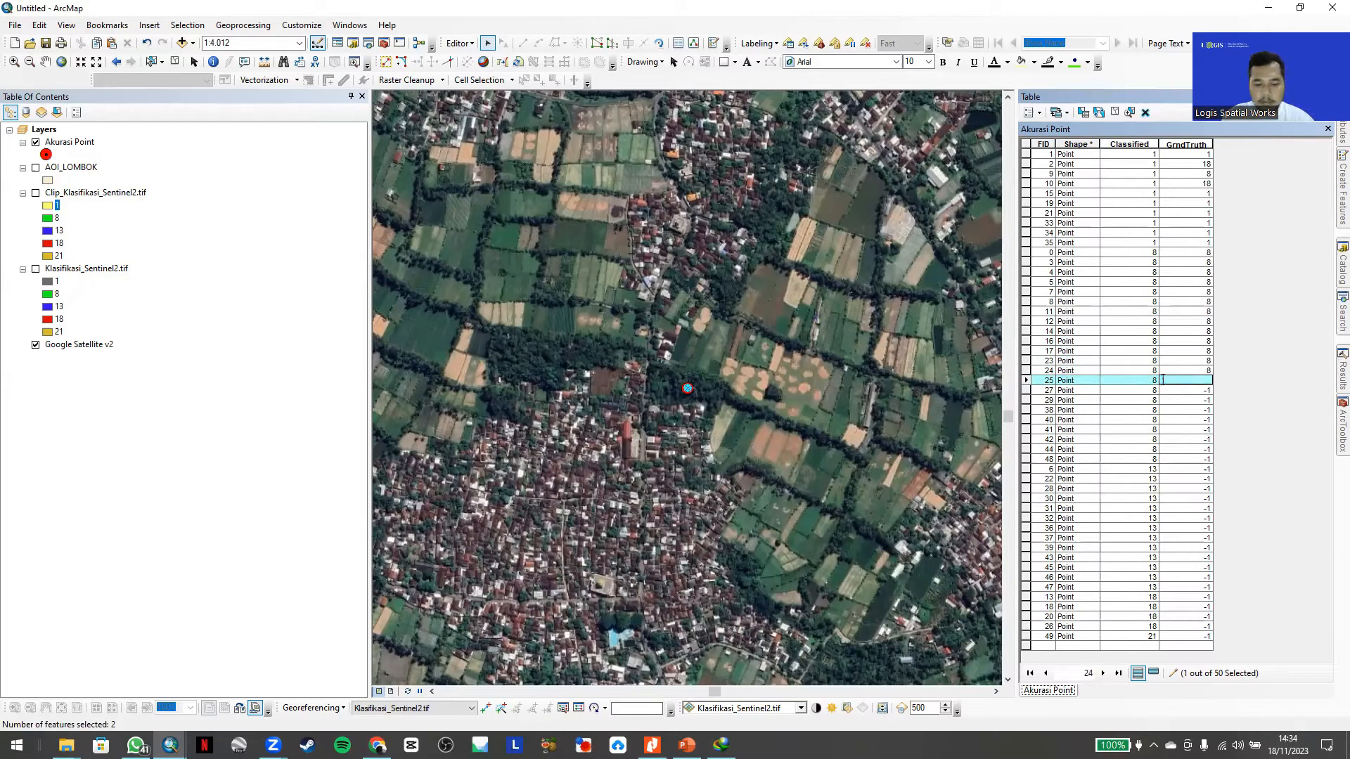
- Inspect point FID 27 on the imagery and set the GrndTruth value of the FID 29 record to 8
{"action": "left_click", "coordinate": [1025, 390]}
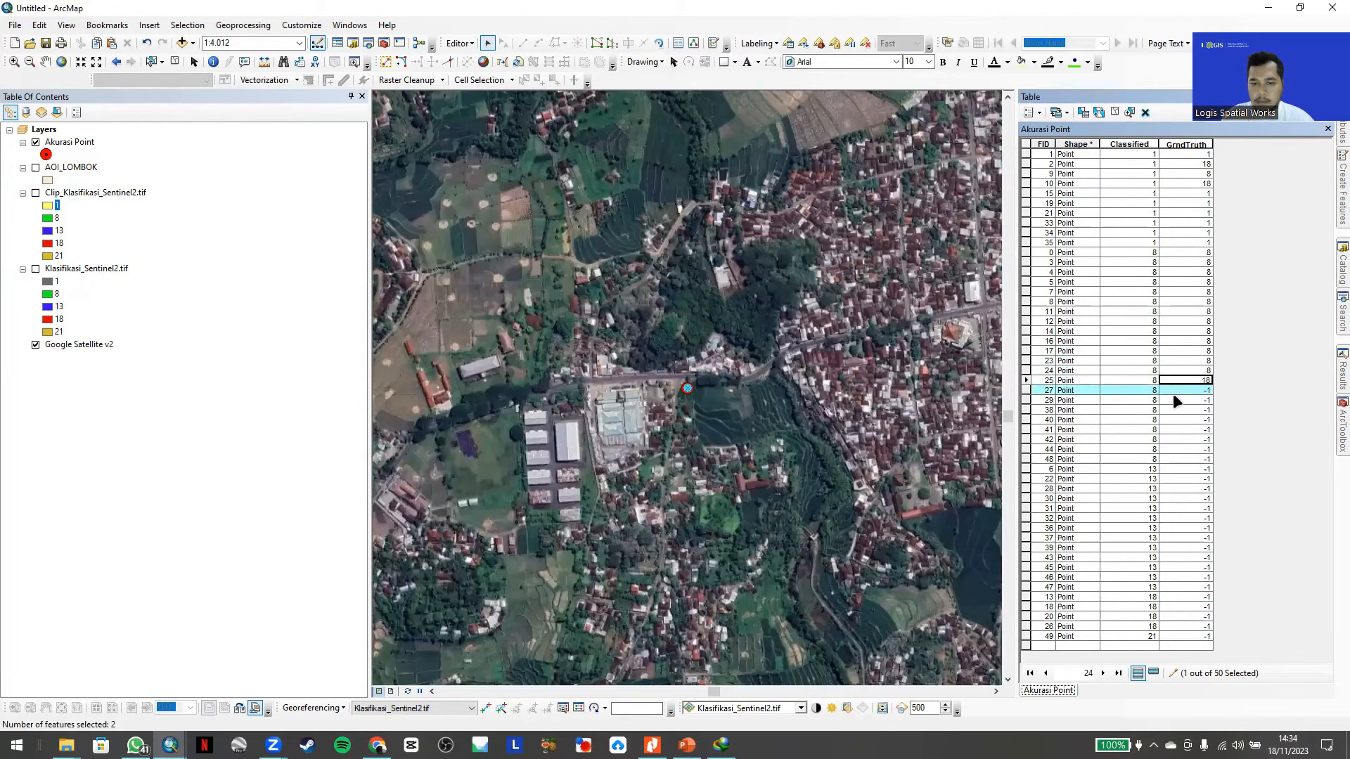
{"action": "left_click", "coordinate": [1179, 399]}
{"action": "type", "text": "8"}
- Inspect points FID 38 and FID 40 on the imagery and set the GrndTruth value of each to 8
{"action": "left_click", "coordinate": [1027, 410]}
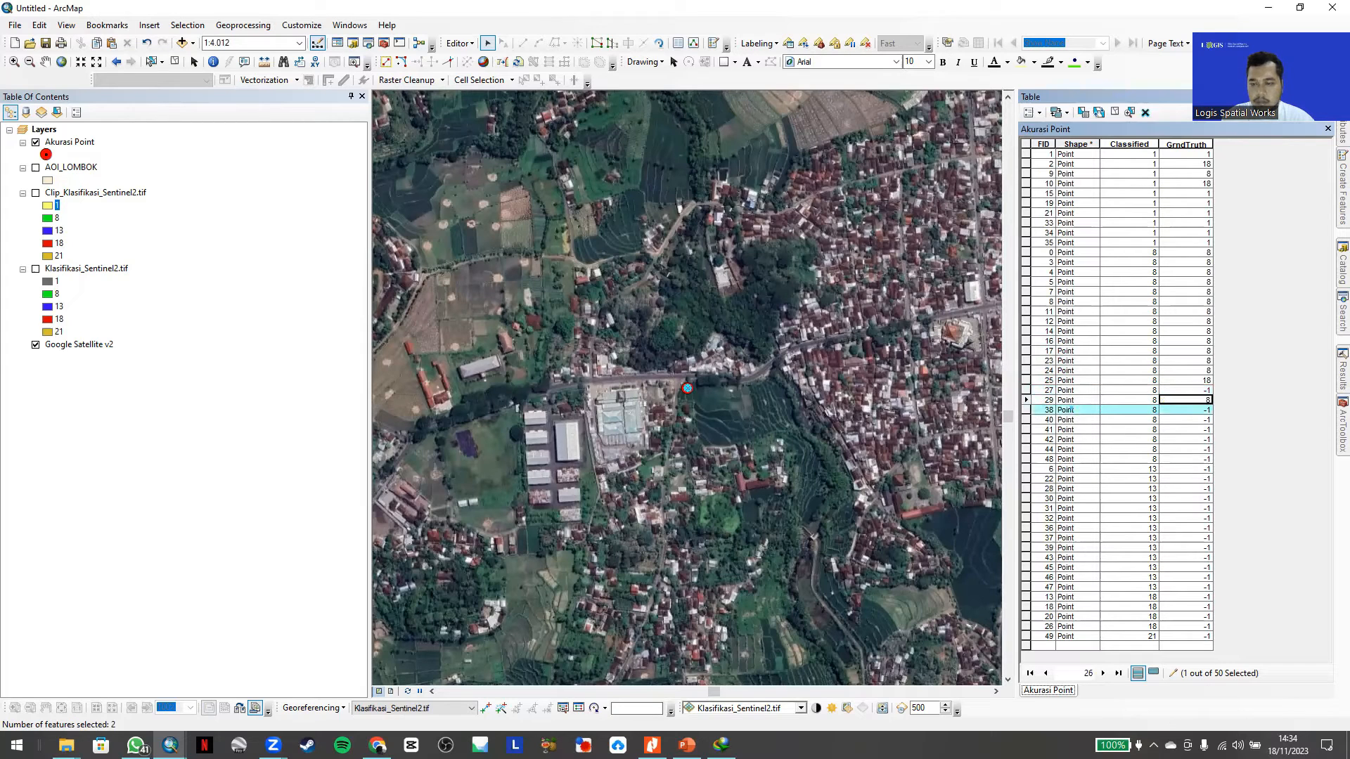
{"action": "left_click", "coordinate": [1171, 410]}
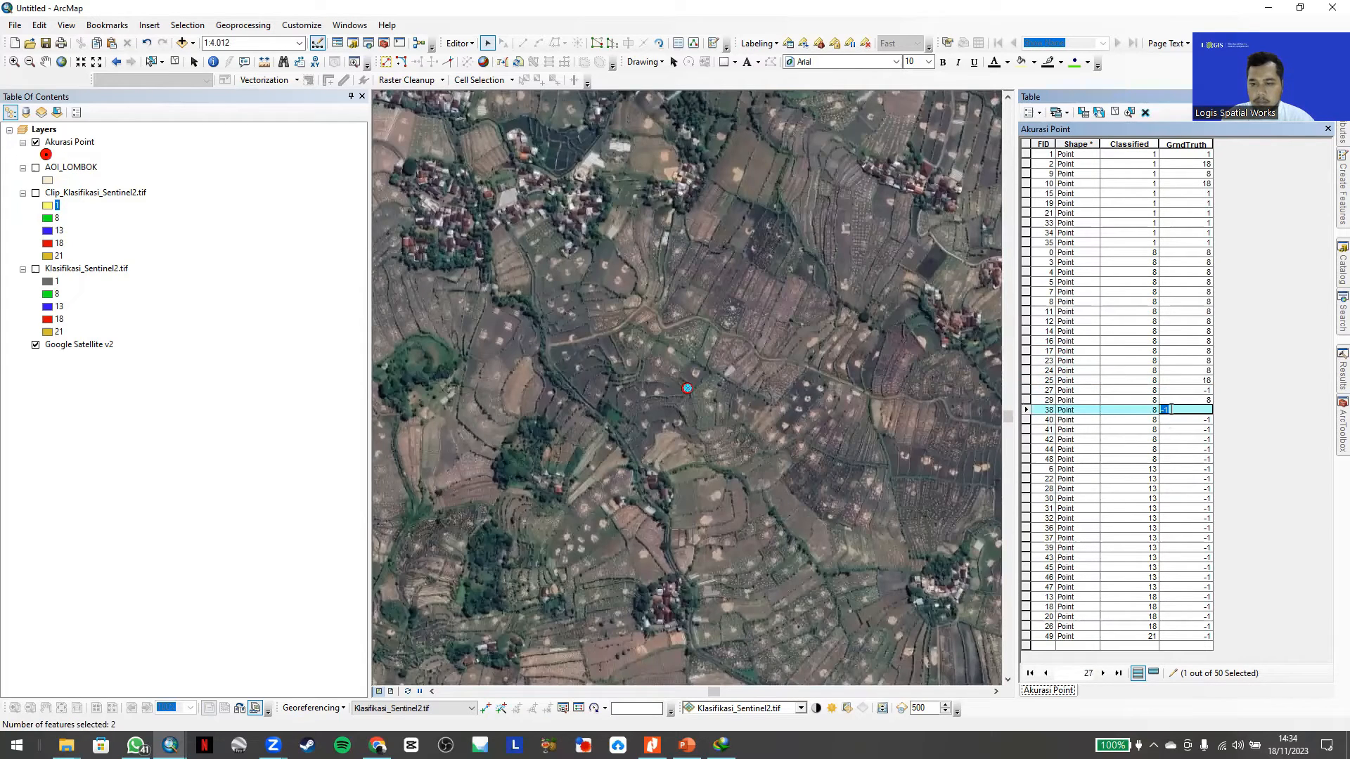
{"action": "type", "text": "8"}
{"action": "left_click", "coordinate": [1025, 420]}
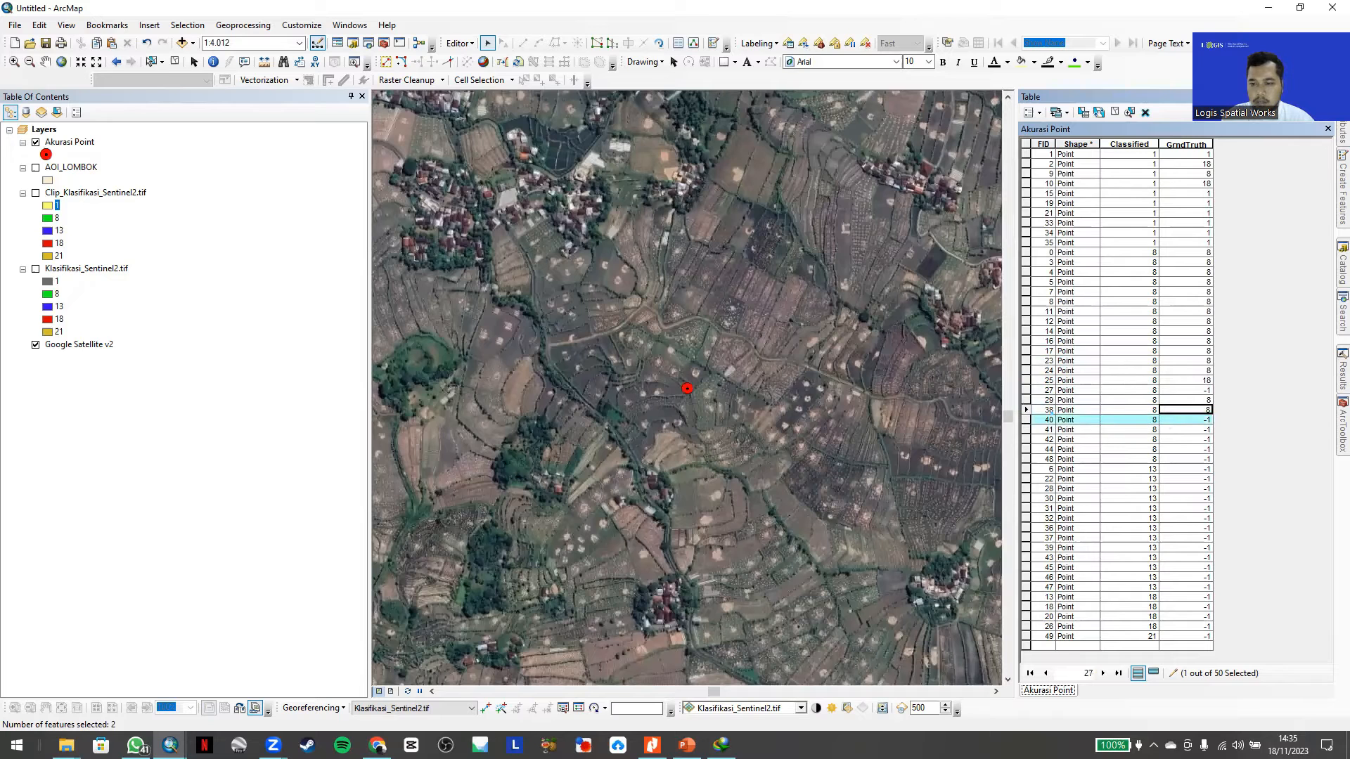
{"action": "left_click", "coordinate": [1193, 421]}
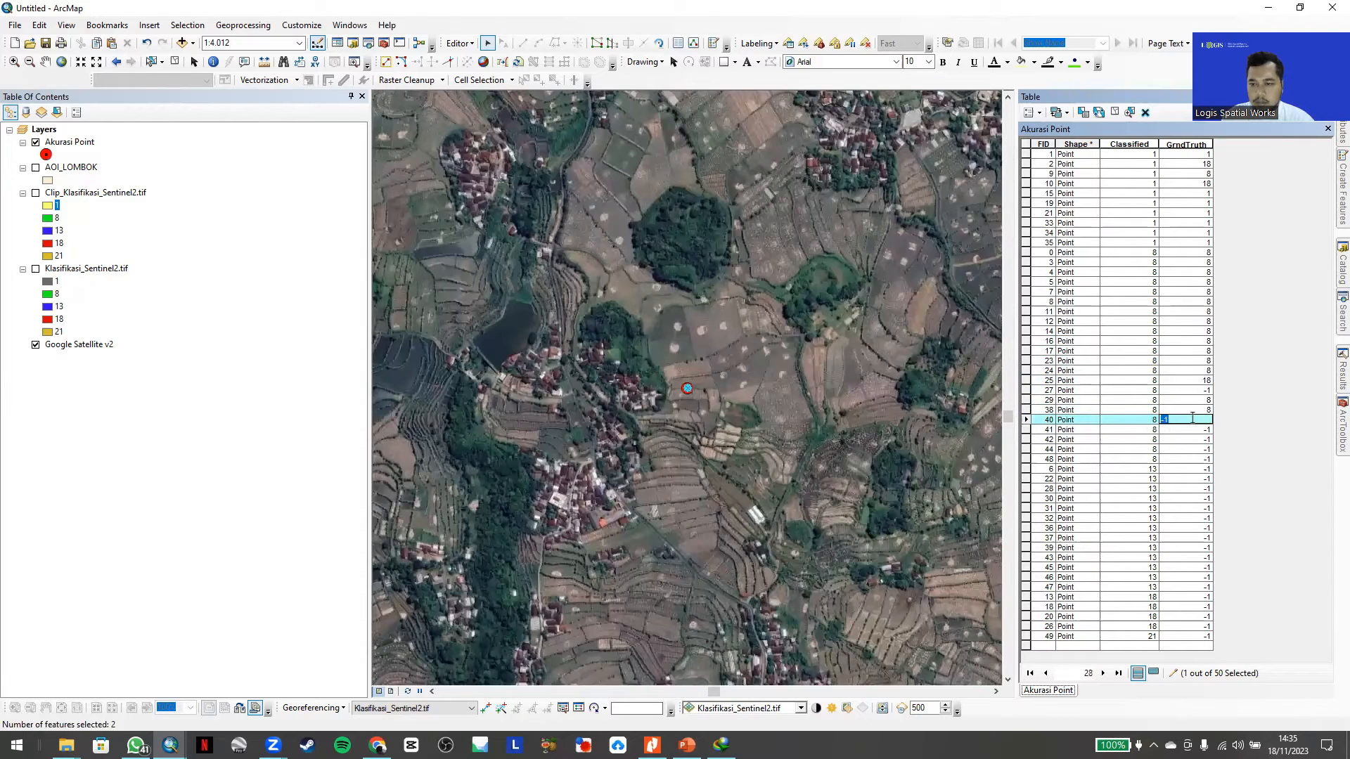
{"action": "type", "text": "8"}
- Inspect points FID 41 and FID 42 on the imagery and set their GrndTruth values to 8 and 18 respectively
{"action": "left_click", "coordinate": [1027, 430]}
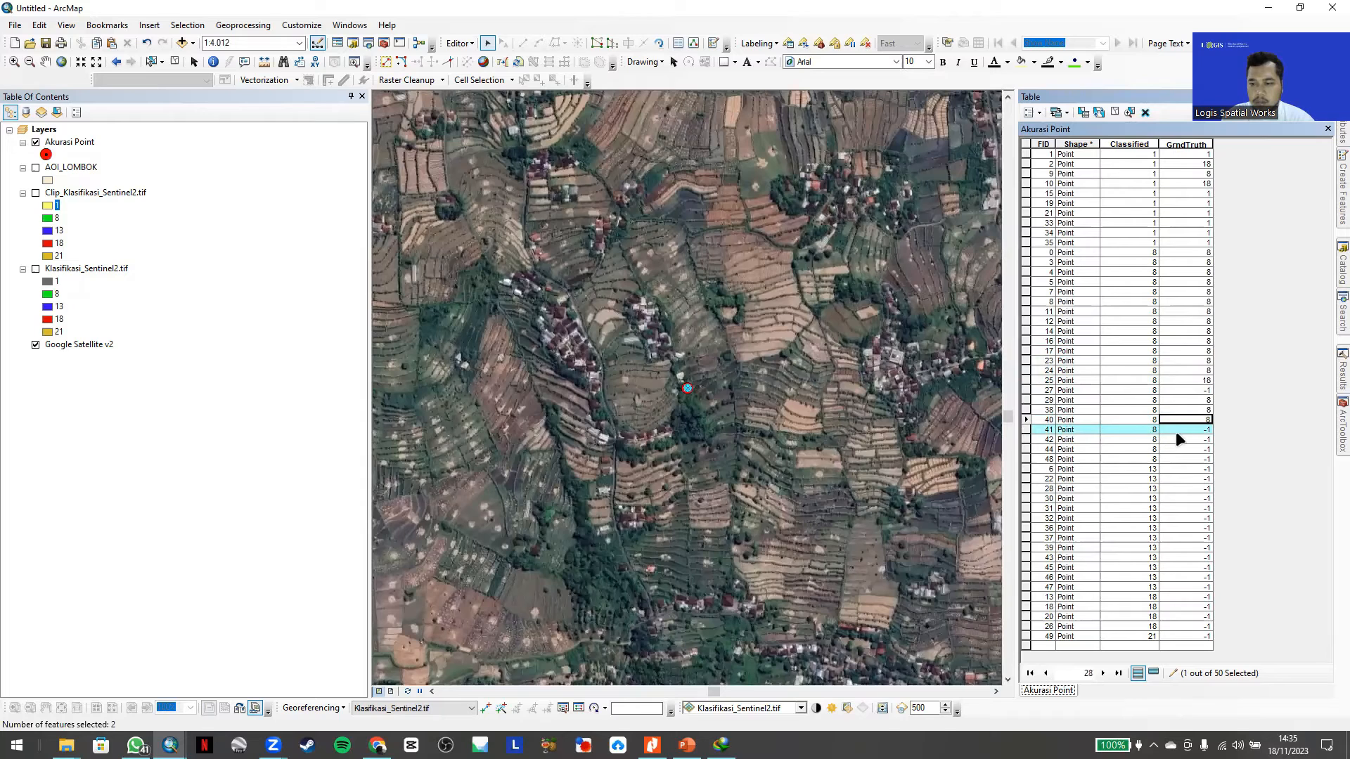
{"action": "left_click", "coordinate": [1179, 429]}
{"action": "type", "text": "8"}
{"action": "left_click", "coordinate": [1026, 439]}
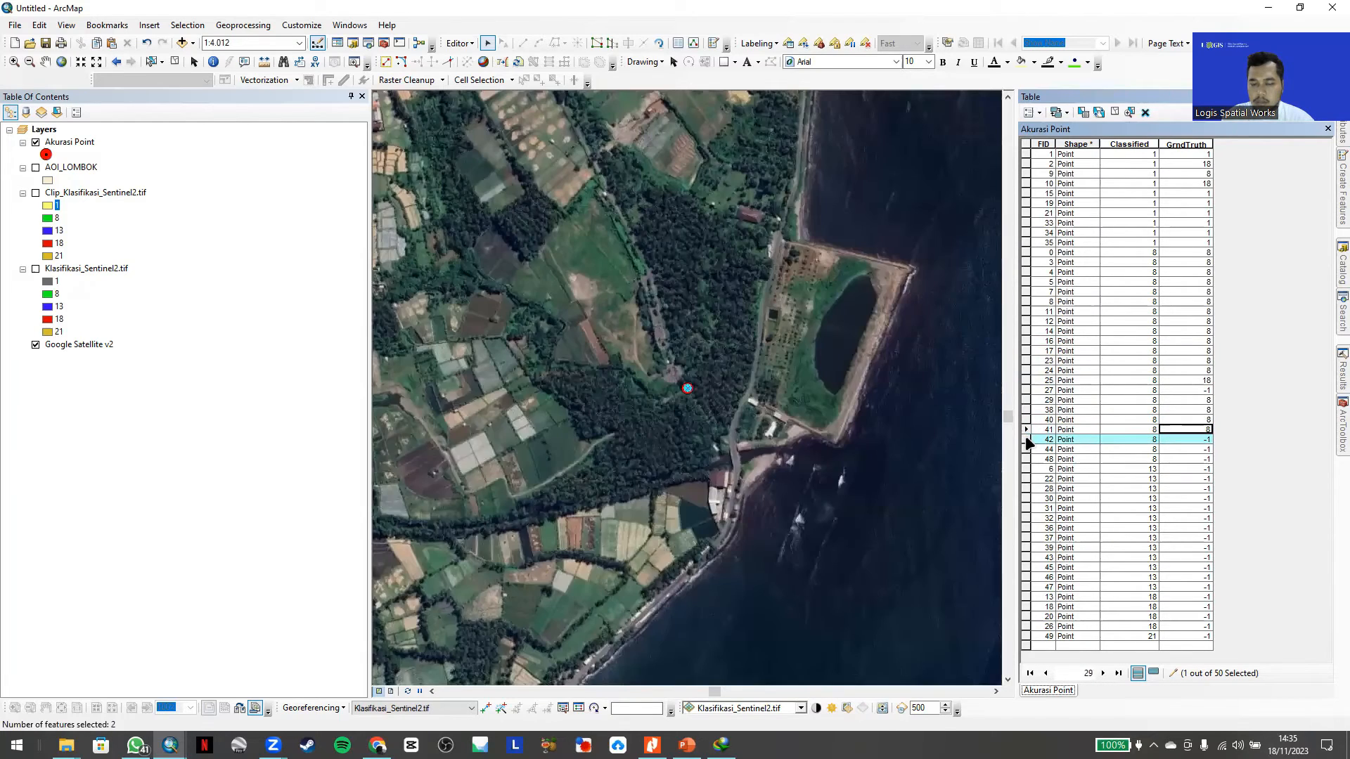
{"action": "left_click", "coordinate": [1185, 439]}
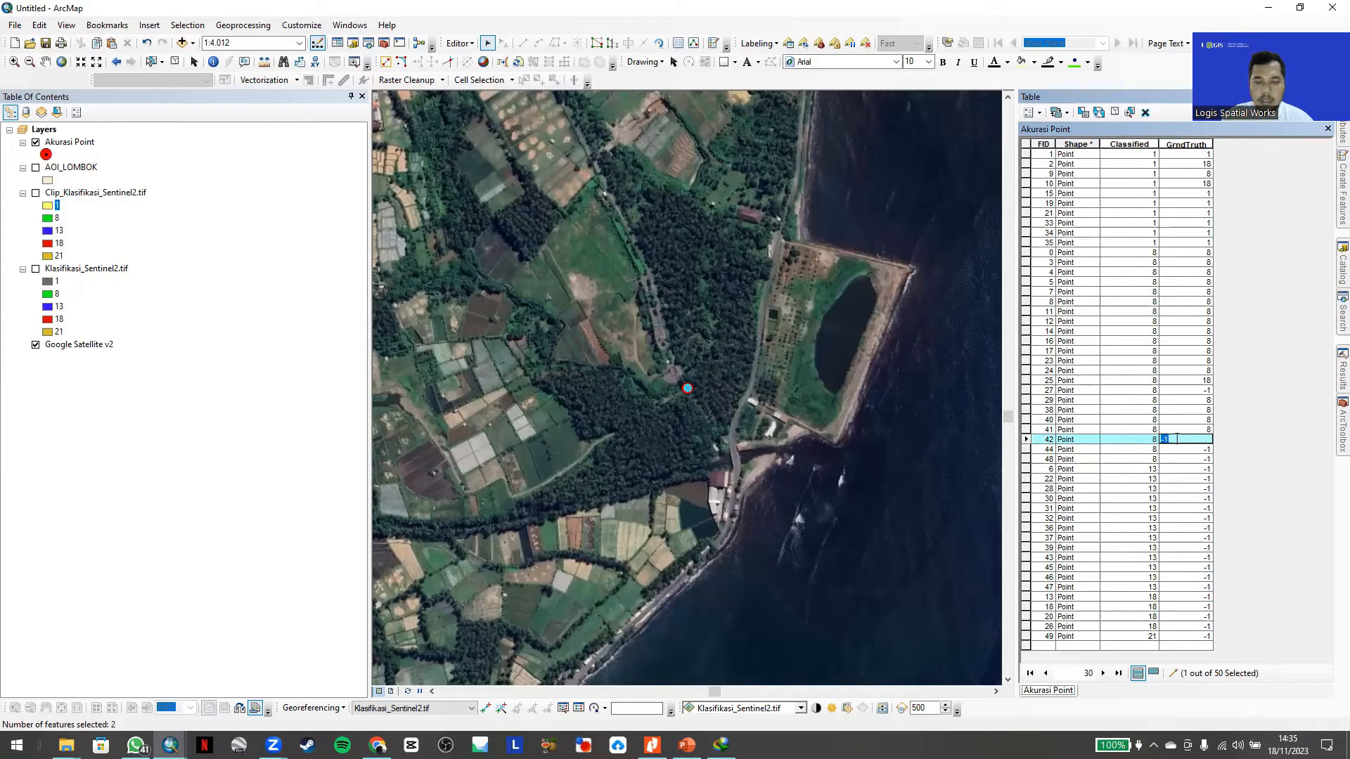
{"action": "type", "text": "18"}
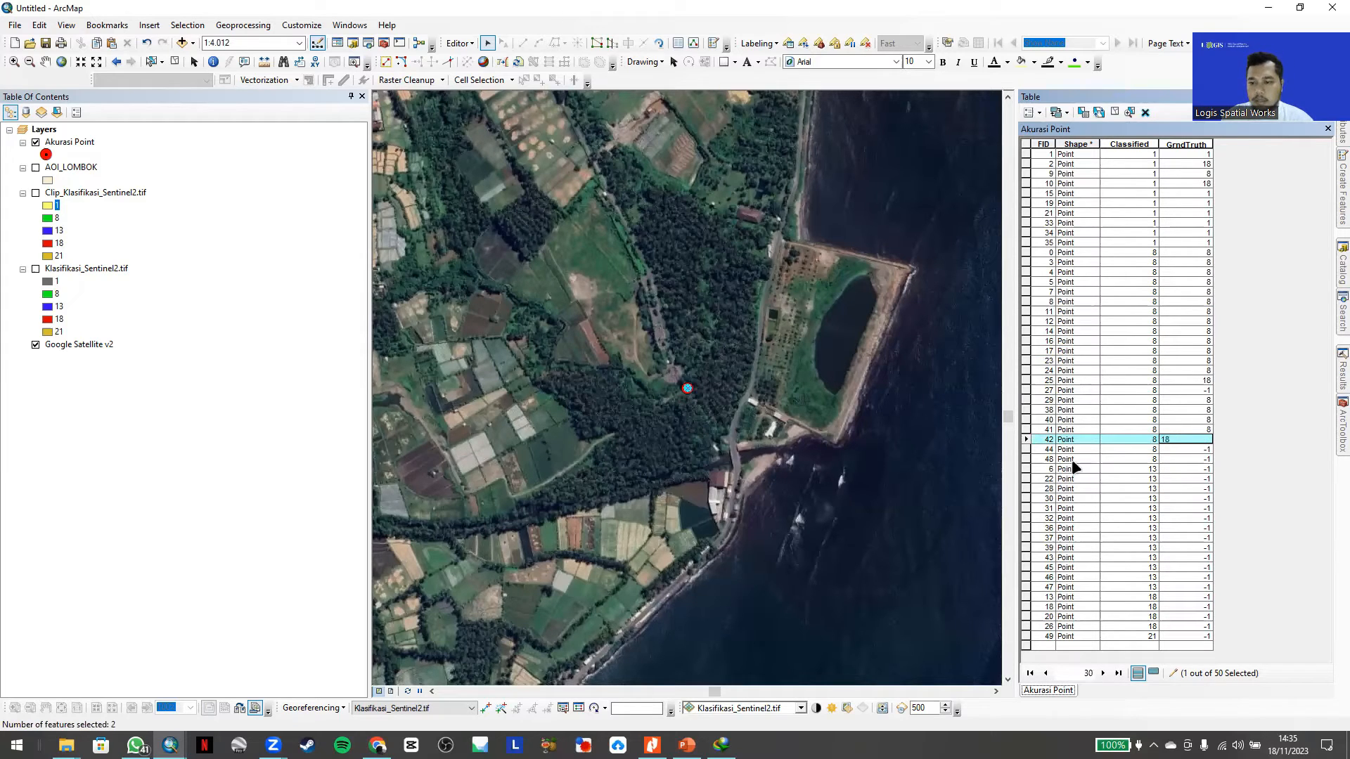
- Inspect points FID 44 and FID 48 on the imagery and set their GrndTruth values to 8 and 1 respectively
{"action": "left_click", "coordinate": [1025, 449]}
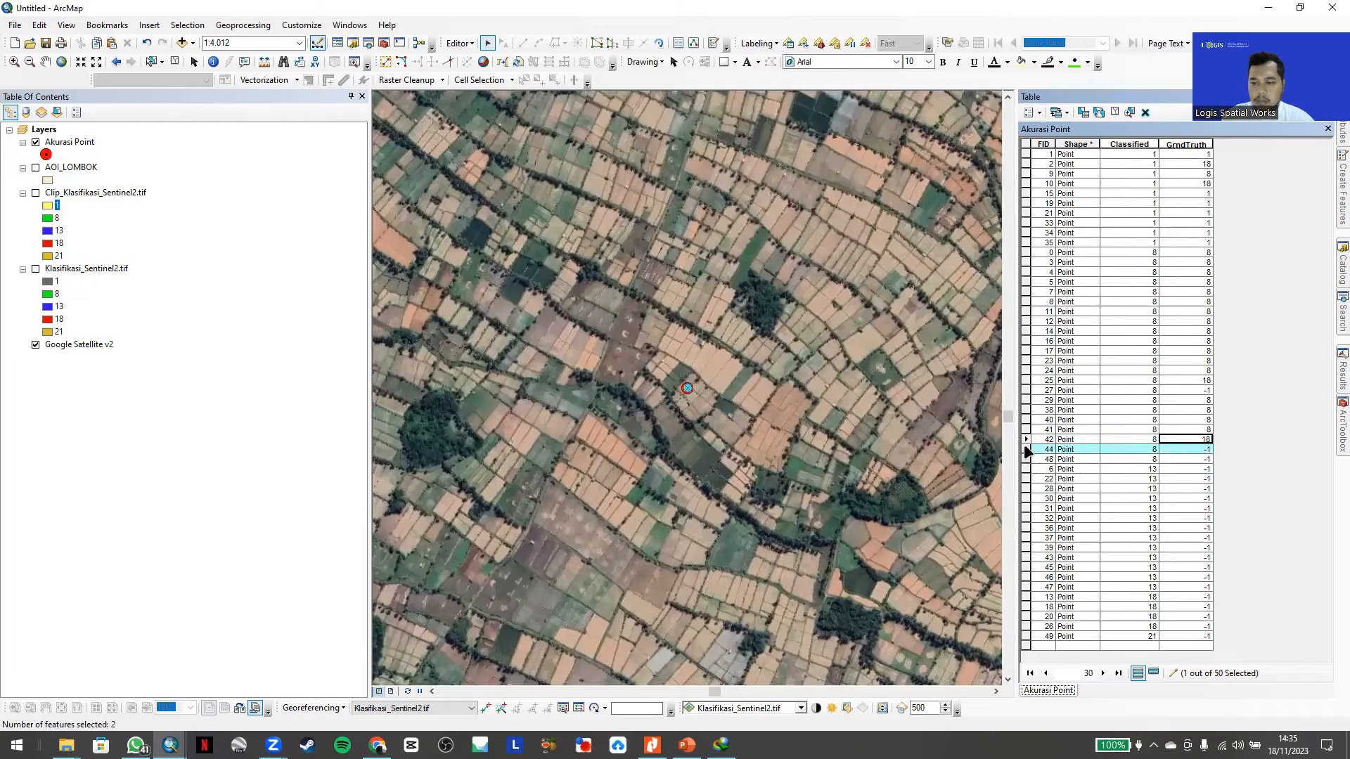
{"action": "left_click", "coordinate": [1186, 449]}
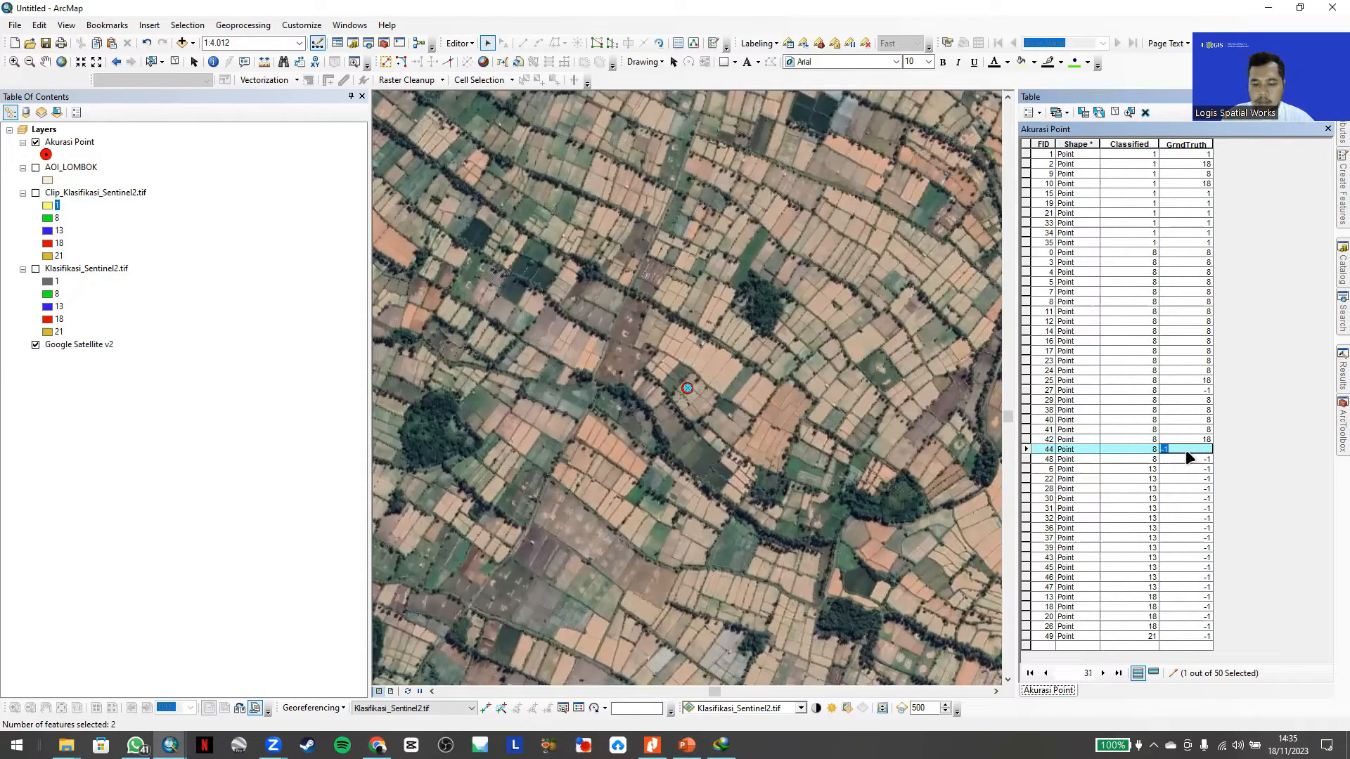
{"action": "left_click", "coordinate": [1025, 458]}
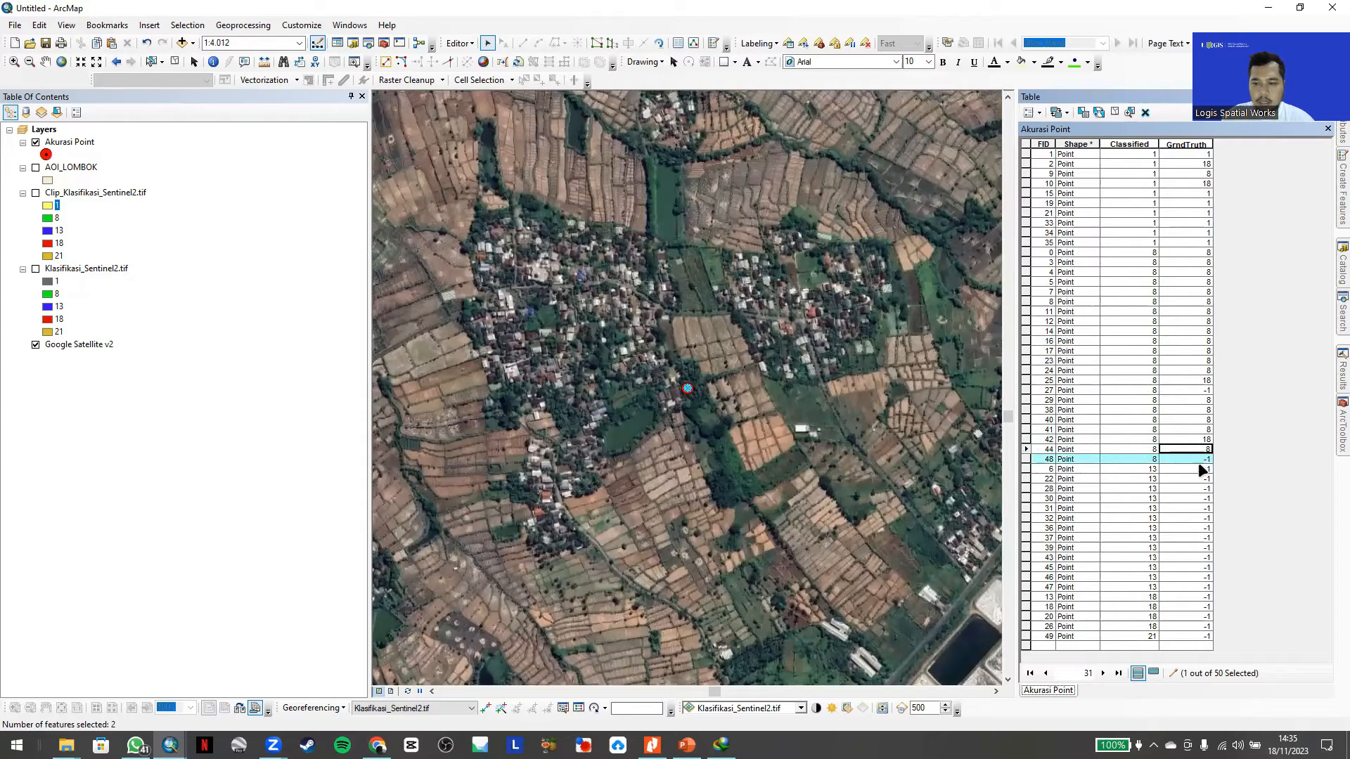
{"action": "left_click", "coordinate": [1195, 458]}
{"action": "type", "text": "1"}
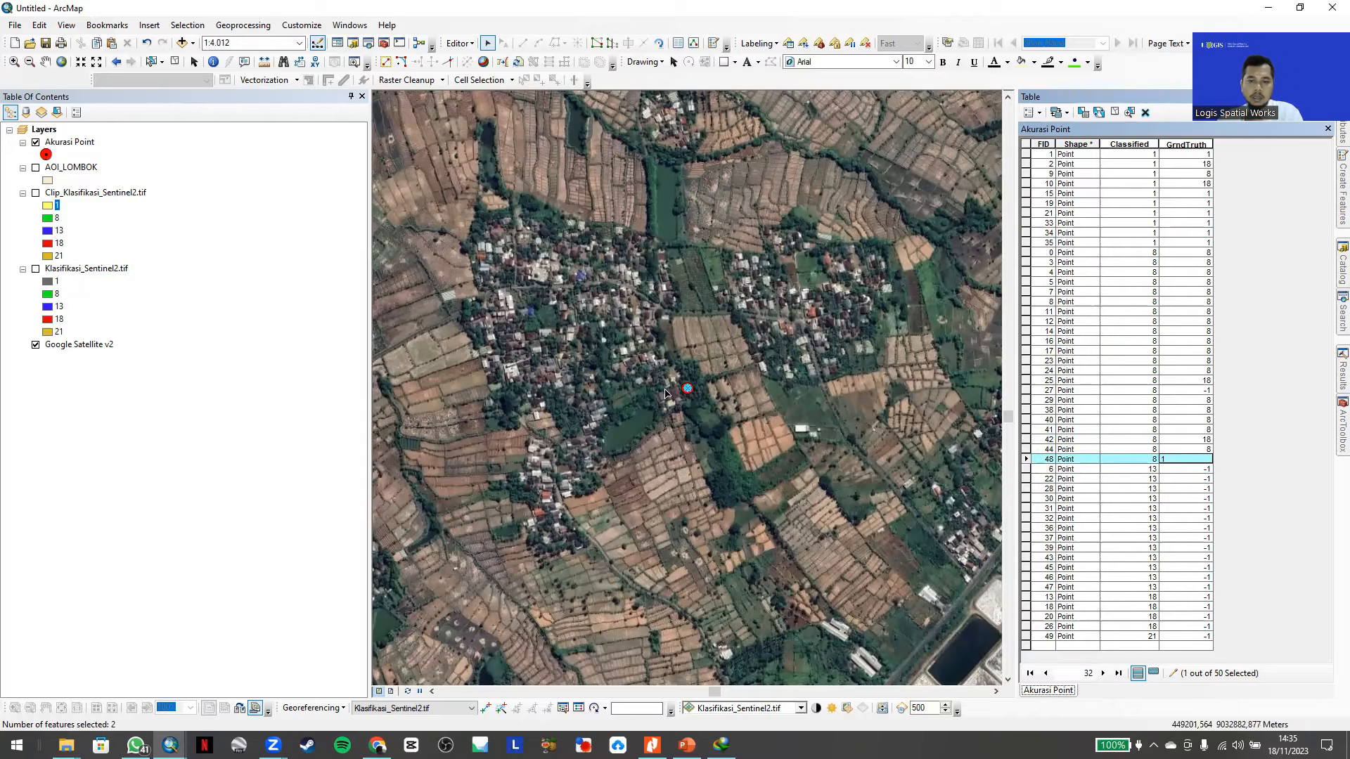
{"action": "scroll", "coordinate": [666, 394], "scroll_direction": "up", "scroll_amount": 4}
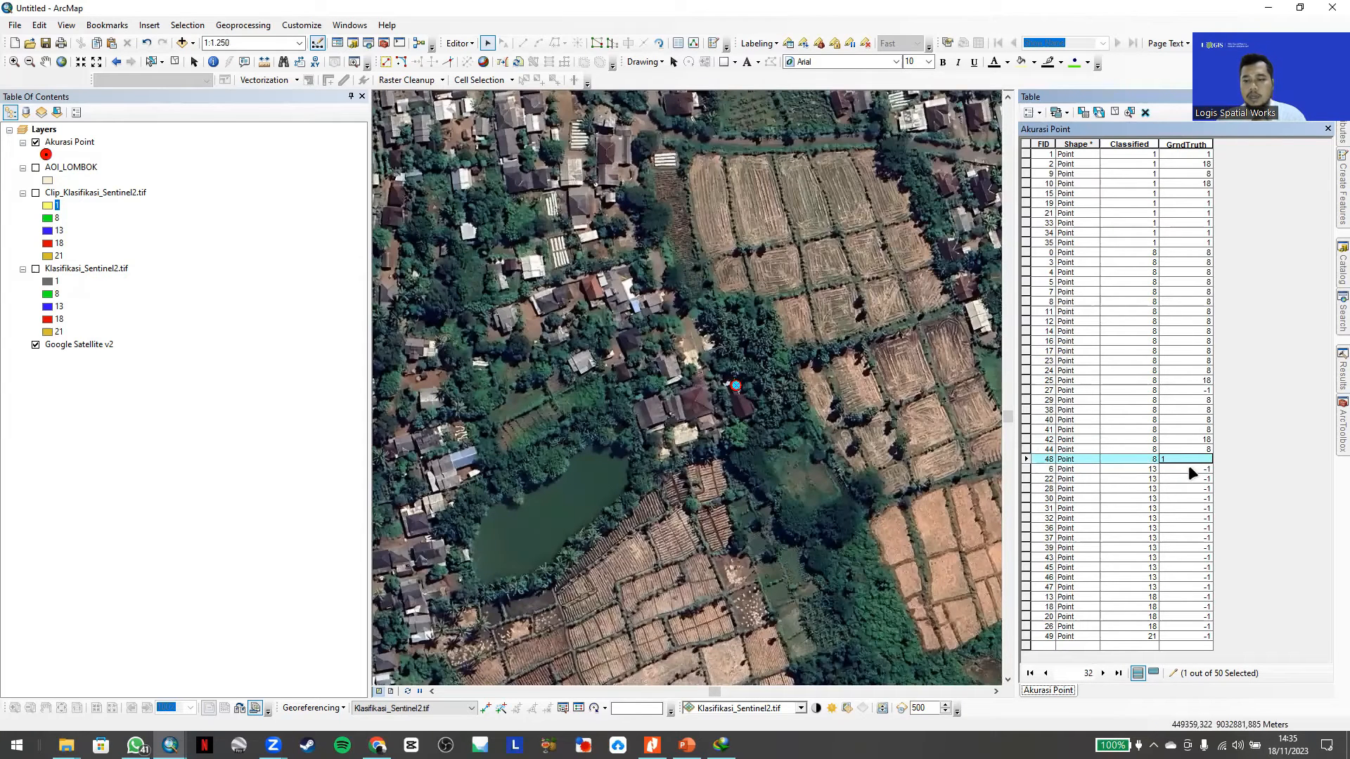
- Inspect points FID 6 and FID 22 on the imagery and set the GrndTruth value of each to 13
{"action": "left_click", "coordinate": [1026, 468]}
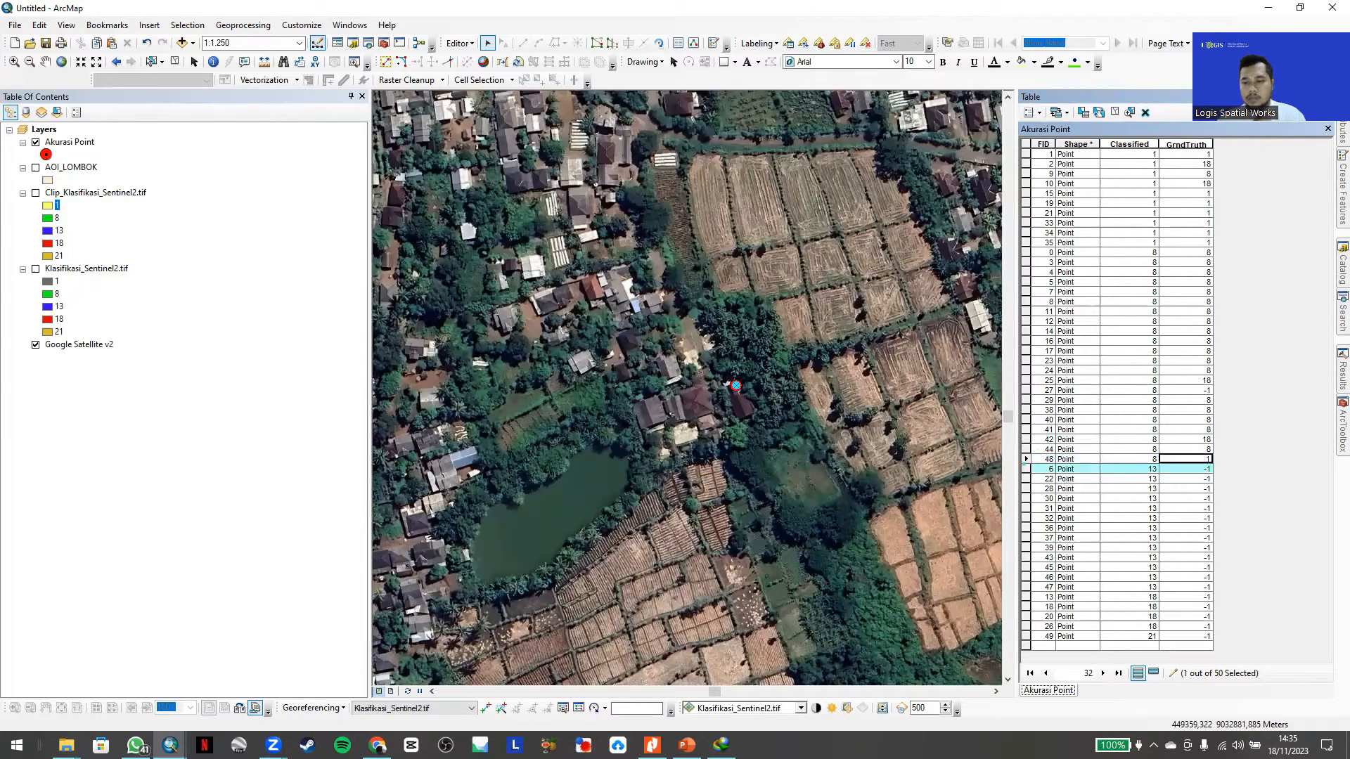
{"action": "double_click", "coordinate": [1025, 469]}
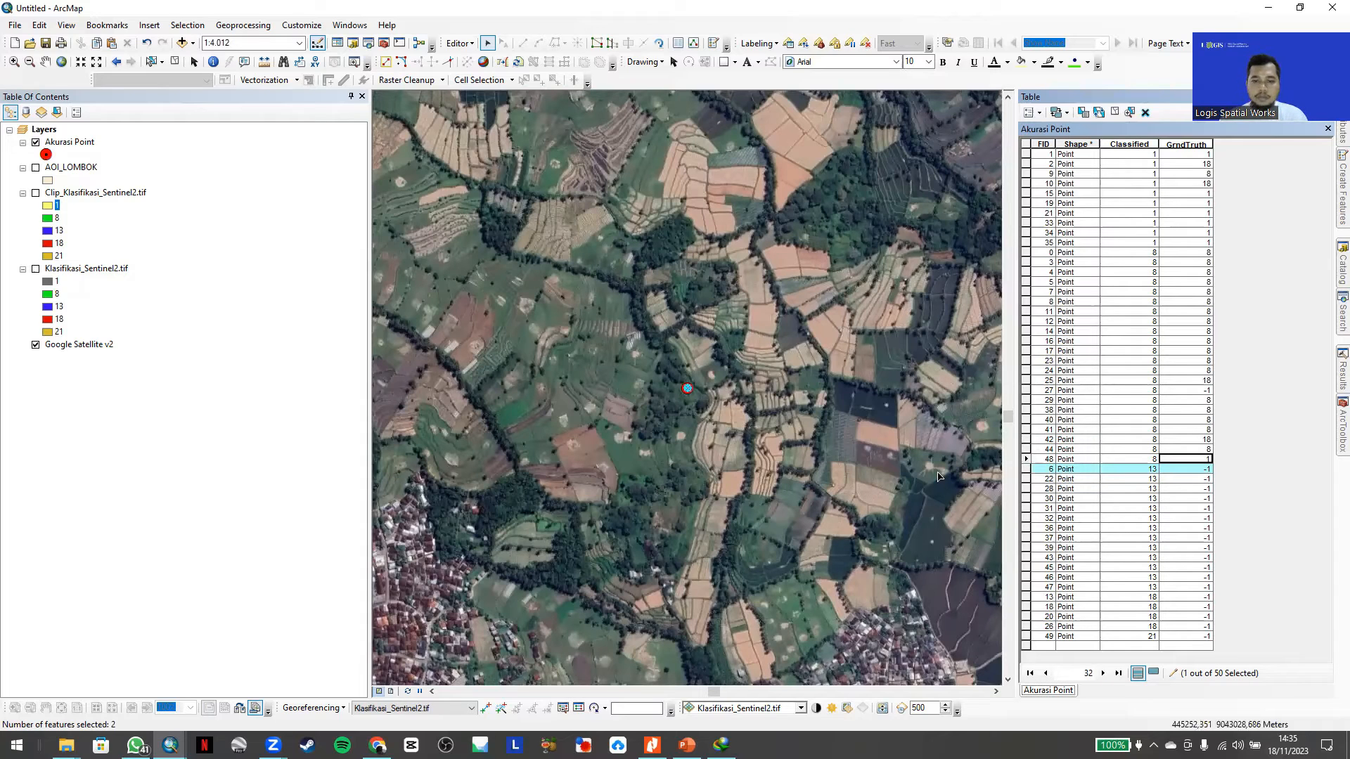
{"action": "left_click", "coordinate": [1204, 468]}
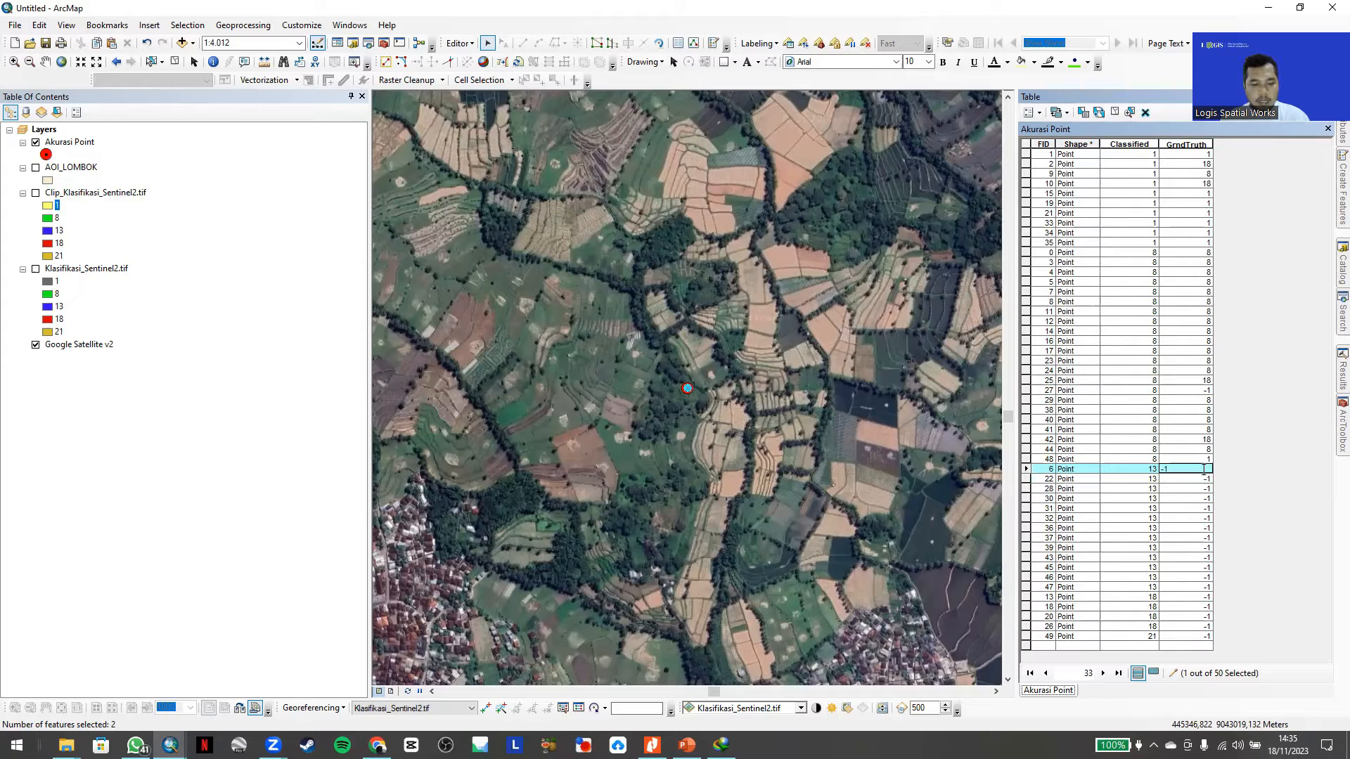
{"action": "type", "text": "3"}
{"action": "left_click", "coordinate": [1025, 478]}
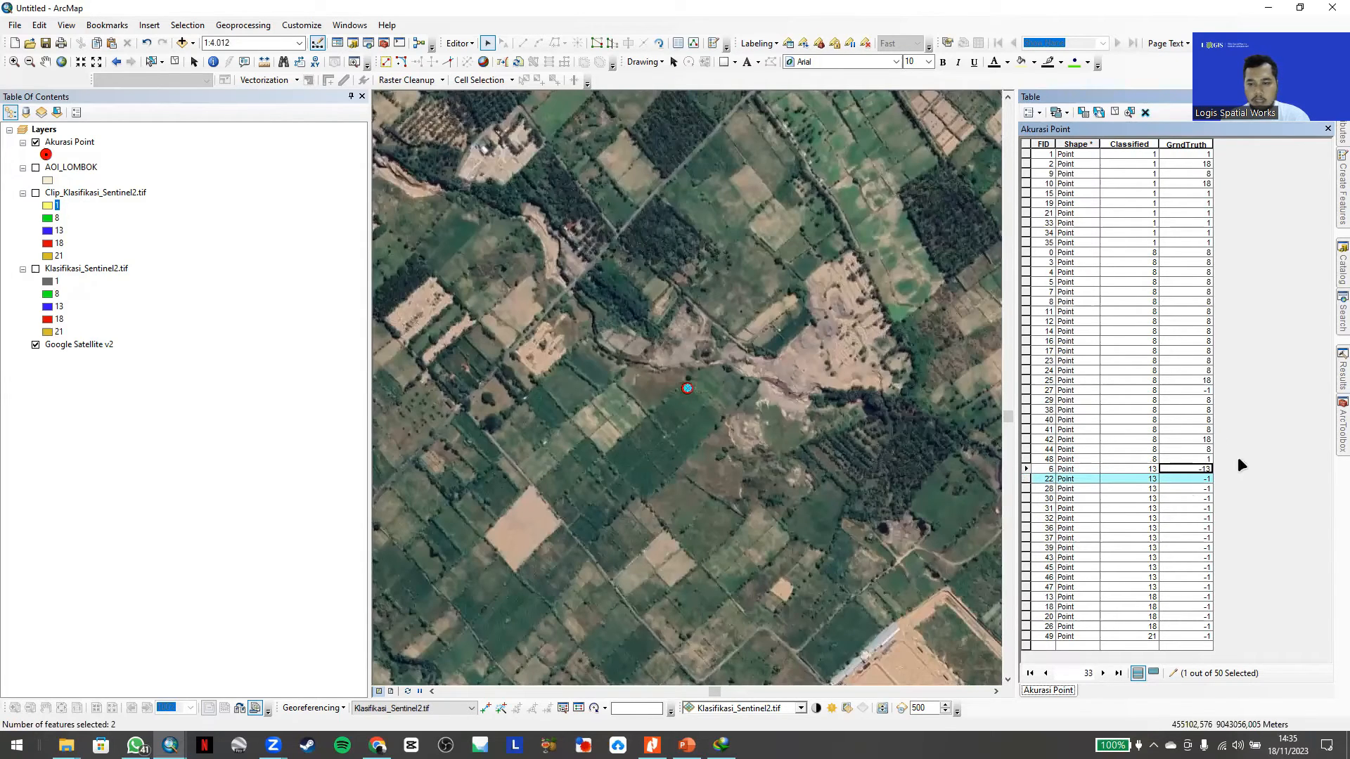
{"action": "left_click", "coordinate": [1203, 479]}
{"action": "type", "text": "13"}
{"action": "left_click", "coordinate": [1193, 469]}
{"action": "left_click_drag", "start_coordinate": [1191, 469], "coordinate": [1153, 470]}
{"action": "type", "text": "13"}
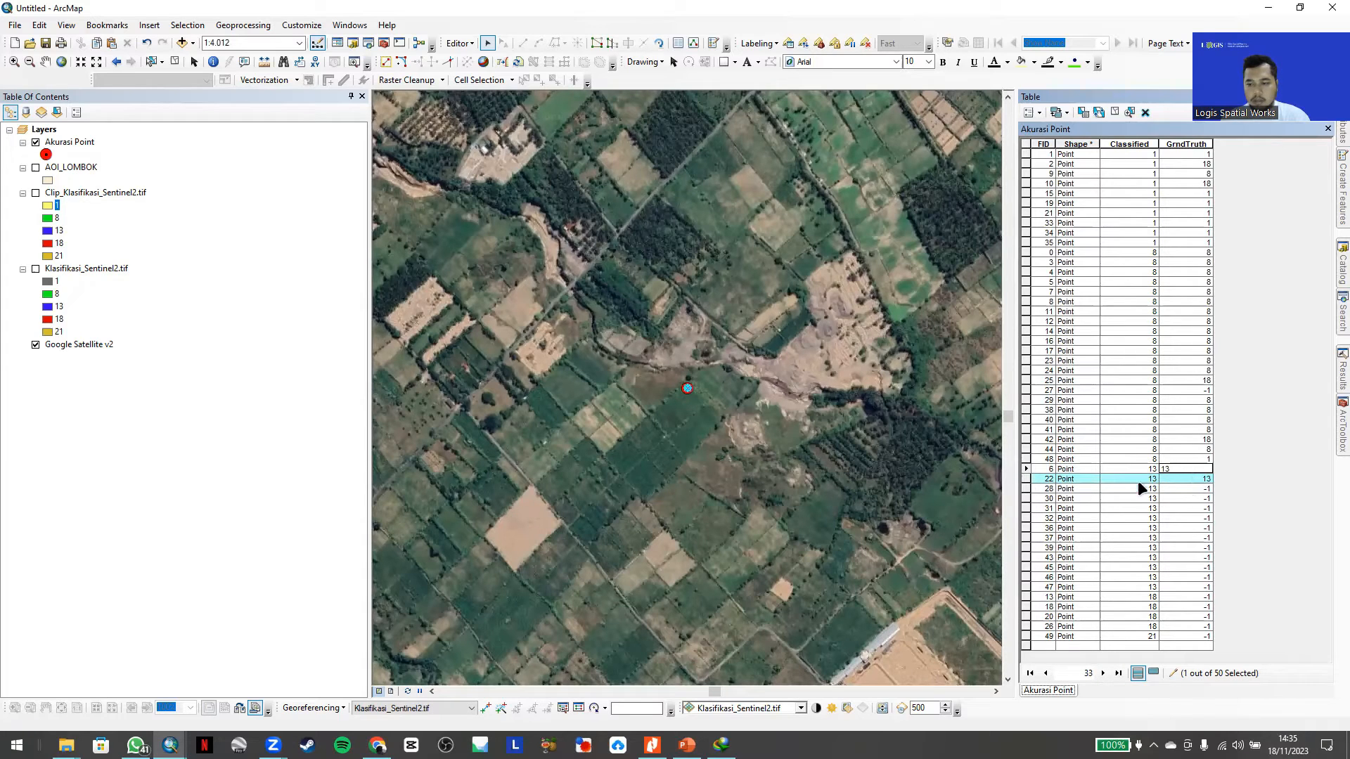
- Inspect point FID 28 closely on the imagery and set its GrndTruth value to 13
{"action": "left_click", "coordinate": [1026, 490]}
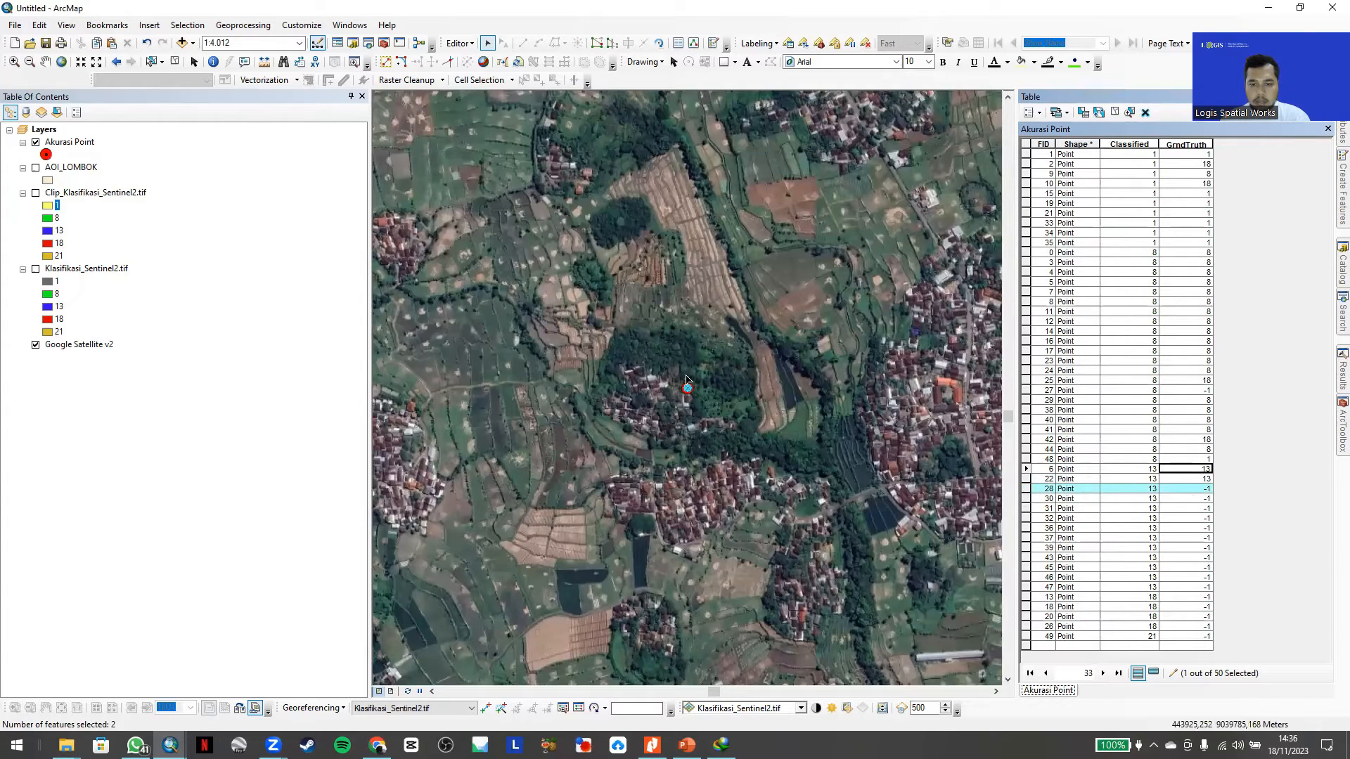
{"action": "scroll", "coordinate": [674, 398], "scroll_direction": "up", "scroll_amount": 5}
{"action": "scroll", "coordinate": [674, 398], "scroll_direction": "up", "scroll_amount": 2}
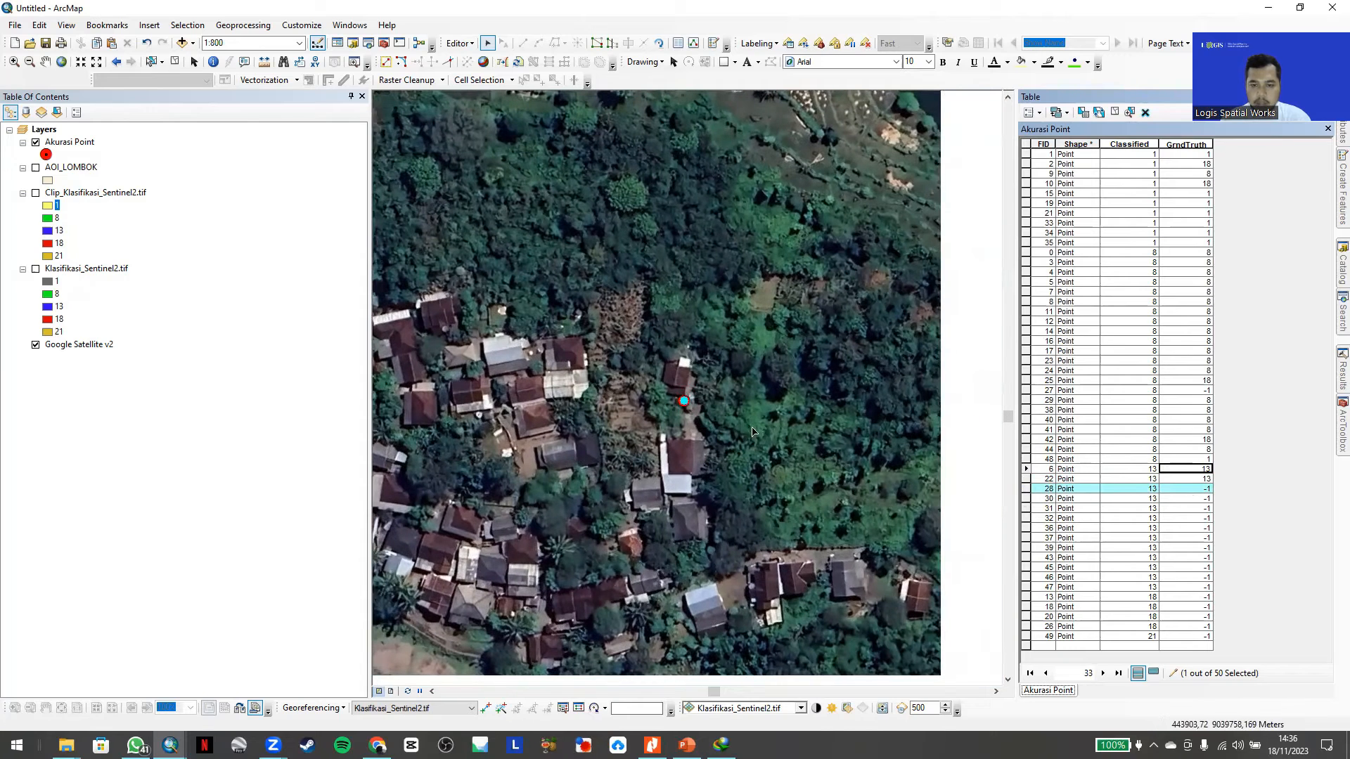
{"action": "left_click", "coordinate": [1190, 488]}
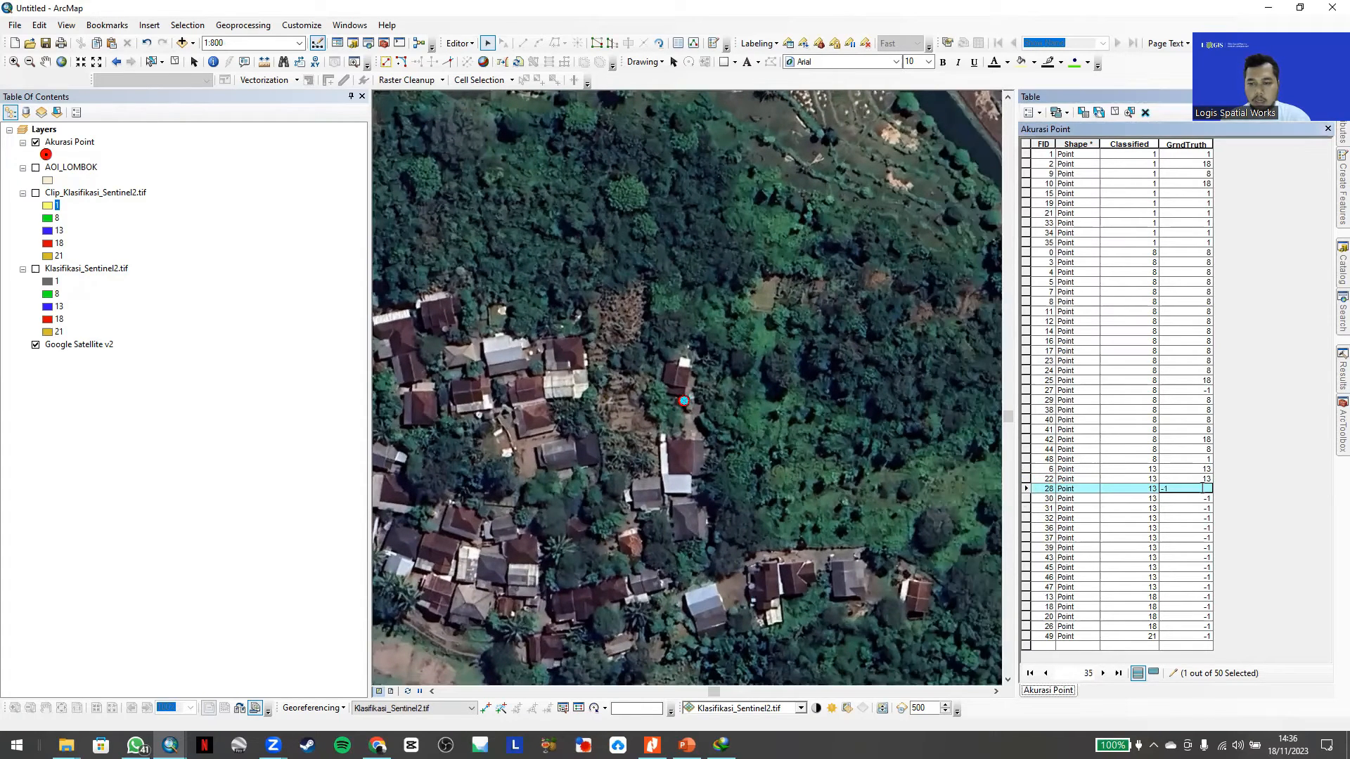
{"action": "type", "text": "13"}
- Inspect points FID 30 and FID 31 on the imagery and set the GrndTruth value of each to 13
{"action": "left_click", "coordinate": [1026, 497]}
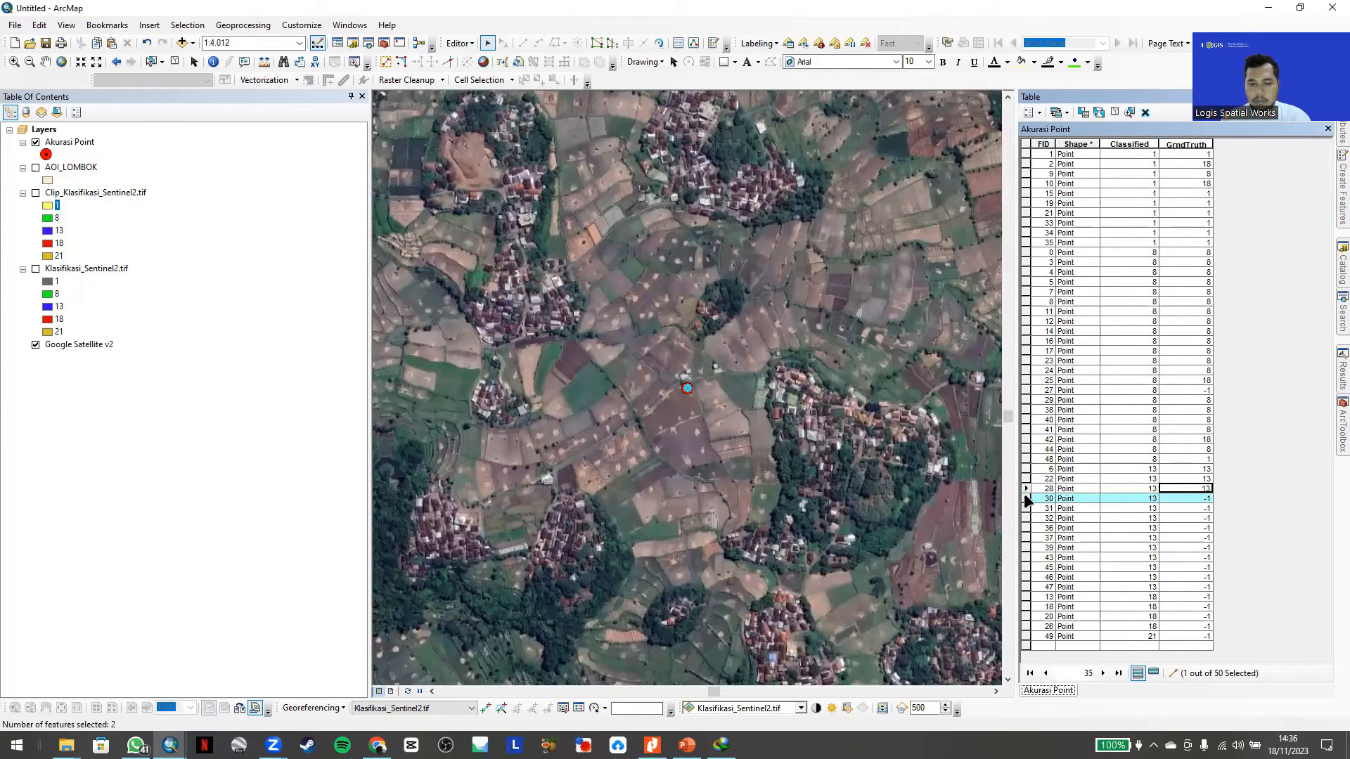
{"action": "left_click", "coordinate": [1170, 497]}
{"action": "type", "text": "1"}
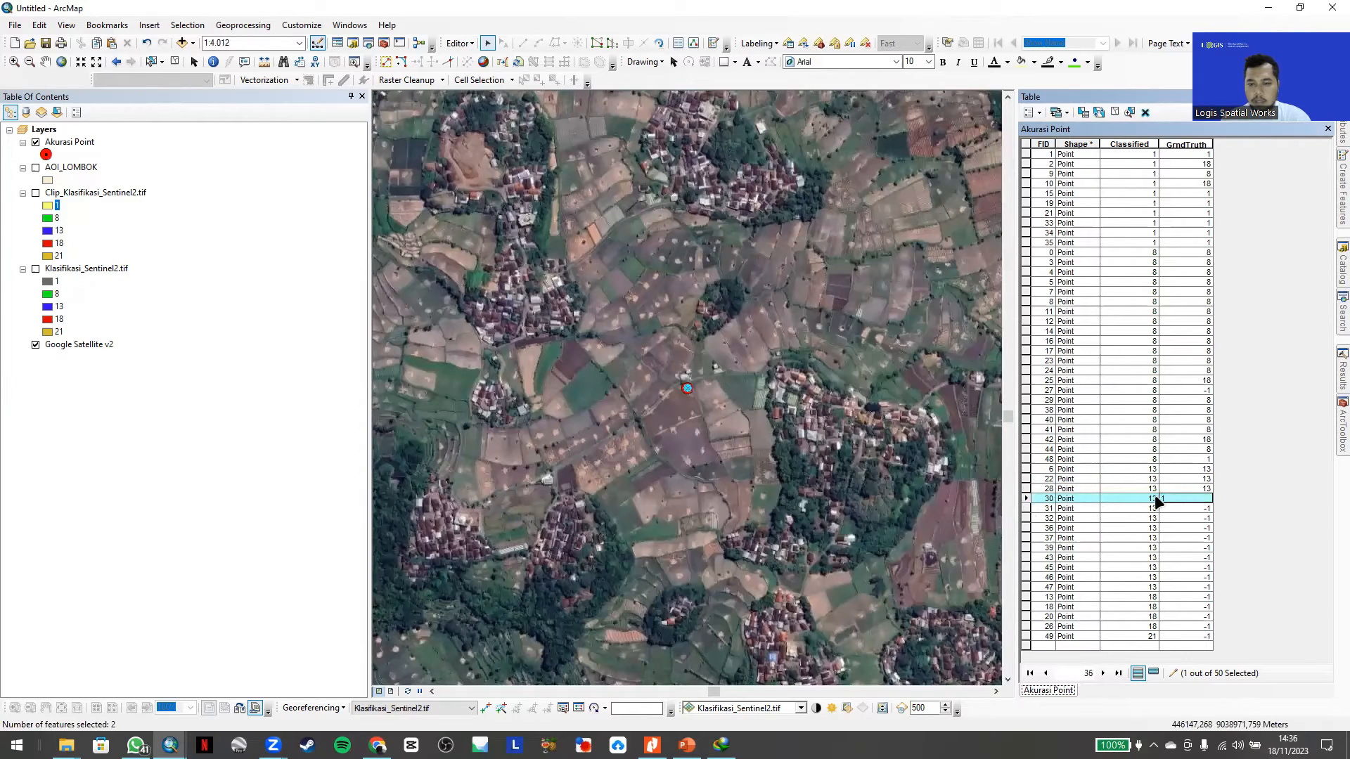
{"action": "type", "text": "3"}
{"action": "left_click", "coordinate": [1025, 509]}
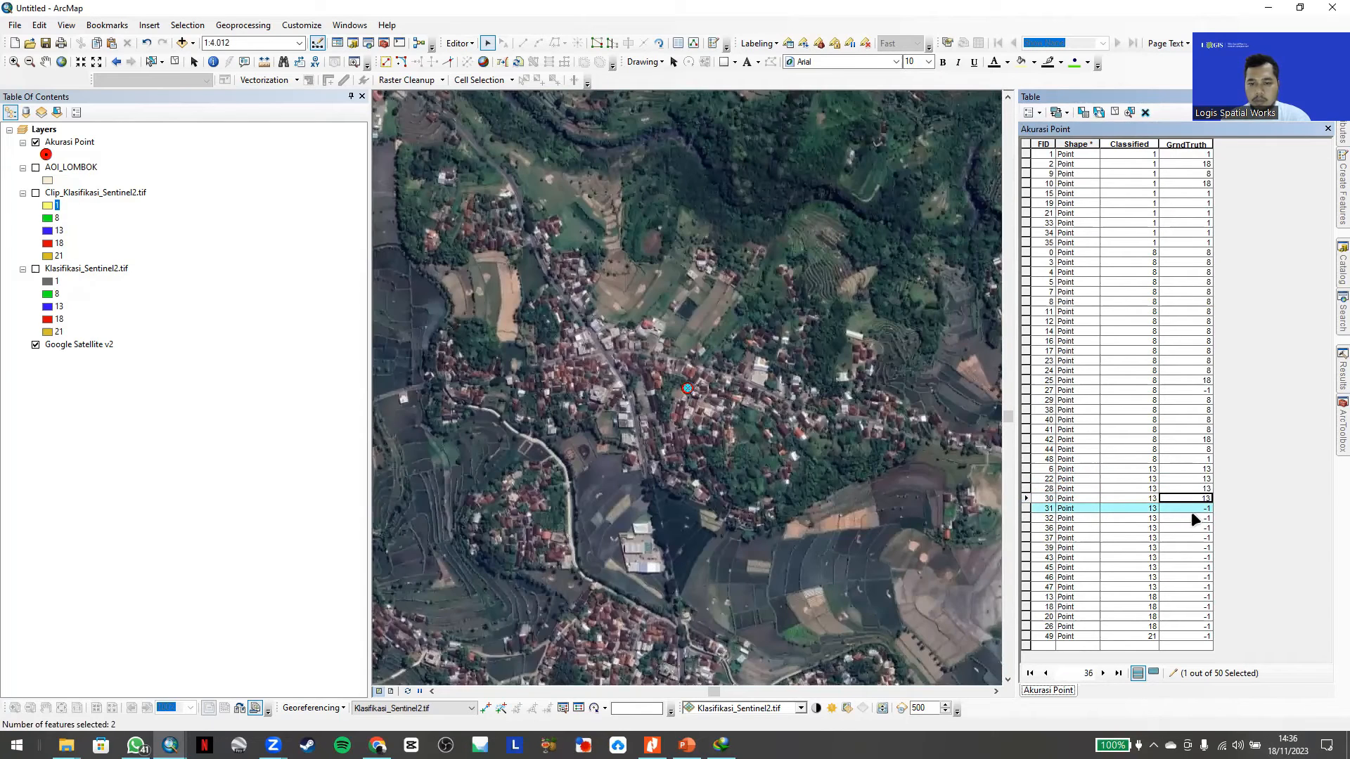
{"action": "left_click", "coordinate": [1194, 518]}
{"action": "left_click", "coordinate": [1194, 508]}
{"action": "type", "text": "13"}
- Inspect point FID 32 and its surroundings on the imagery and set its GrndTruth value to 13
{"action": "left_click", "coordinate": [1025, 519]}
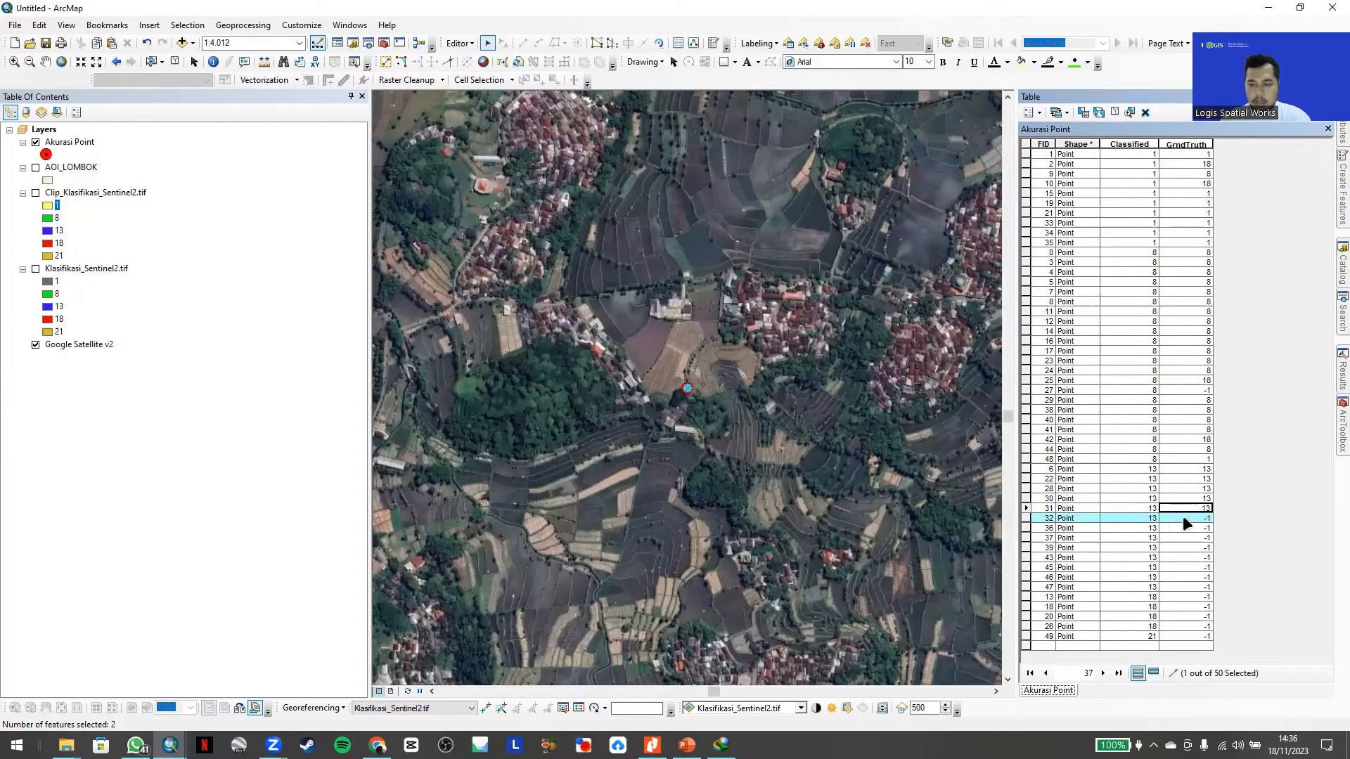
{"action": "left_click", "coordinate": [1183, 519]}
{"action": "left_click", "coordinate": [1203, 519]}
{"action": "scroll", "coordinate": [686, 380], "scroll_direction": "up", "scroll_amount": 4}
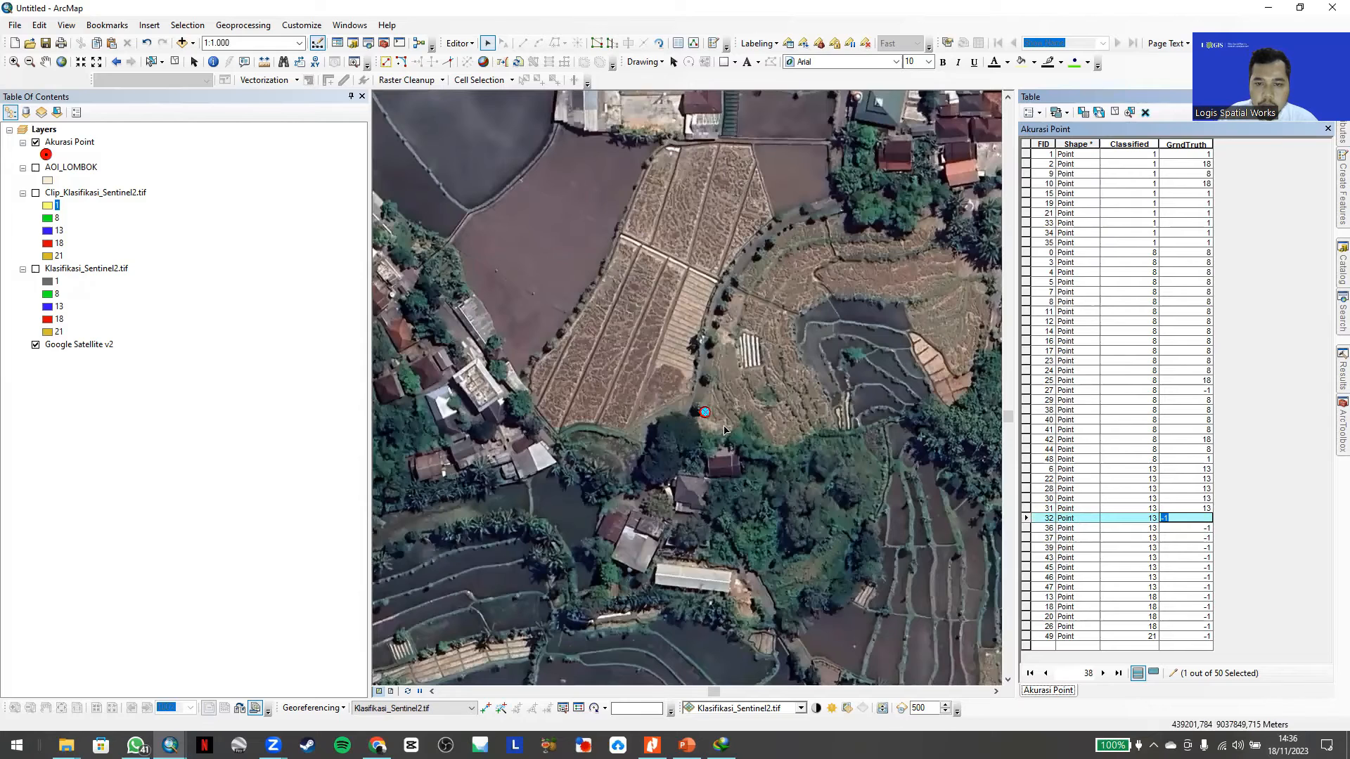
{"action": "left_click_drag", "start_coordinate": [723, 426], "coordinate": [652, 415]}
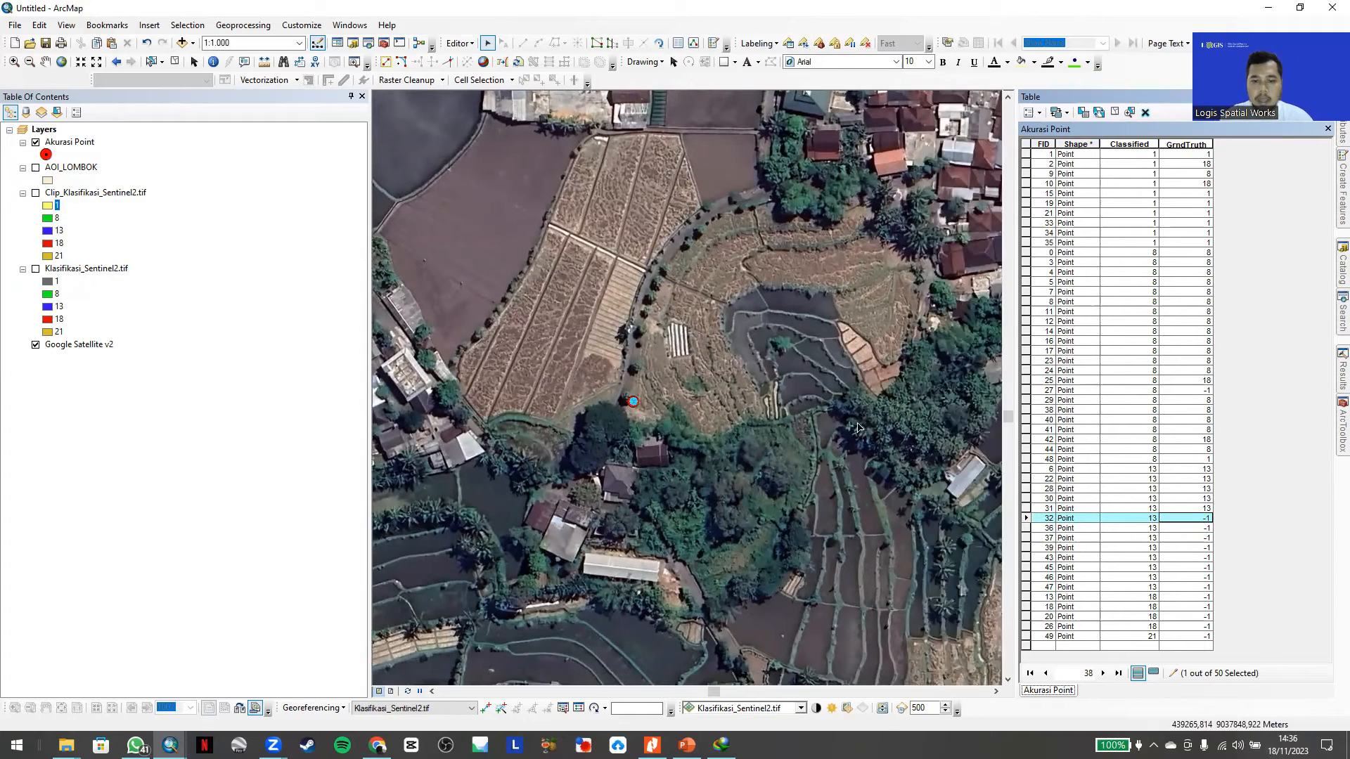
{"action": "left_click", "coordinate": [1201, 519]}
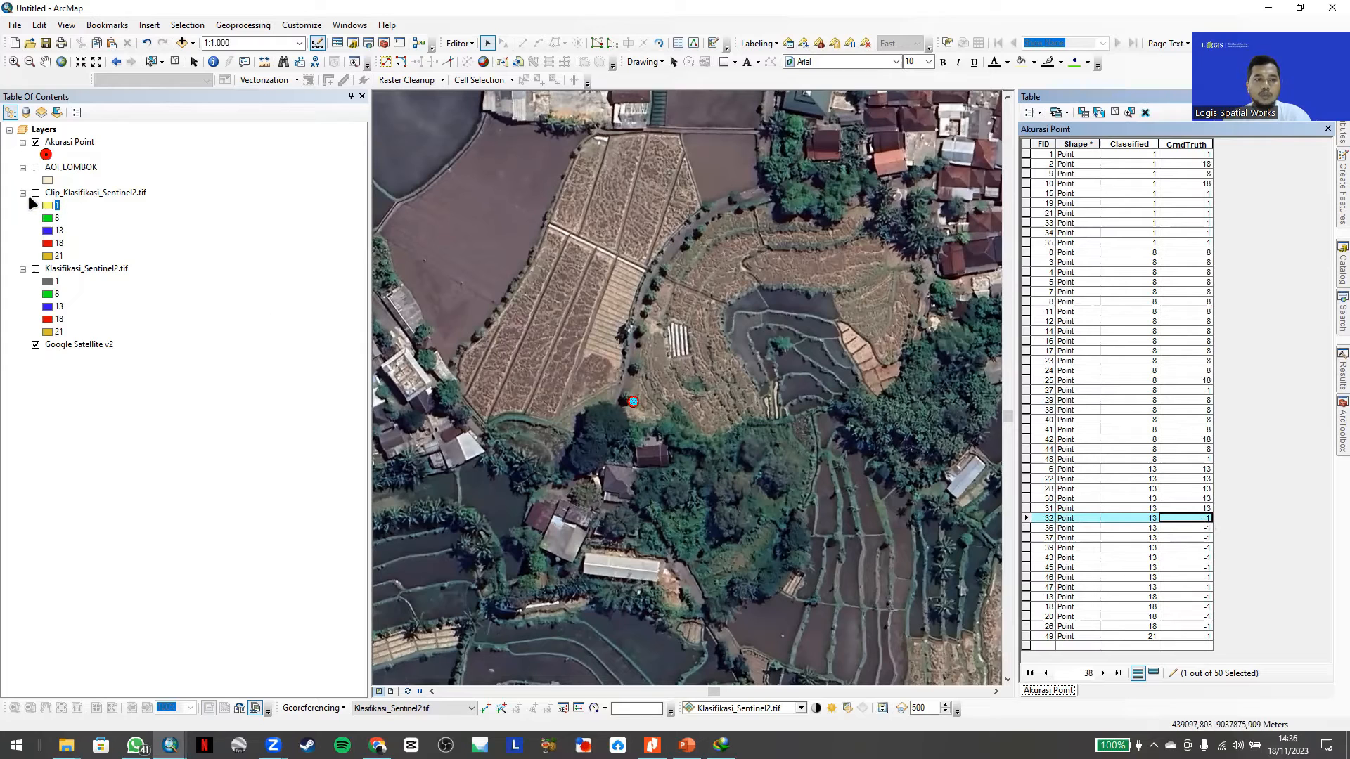
{"action": "scroll", "coordinate": [674, 411], "scroll_direction": "up", "scroll_amount": 2}
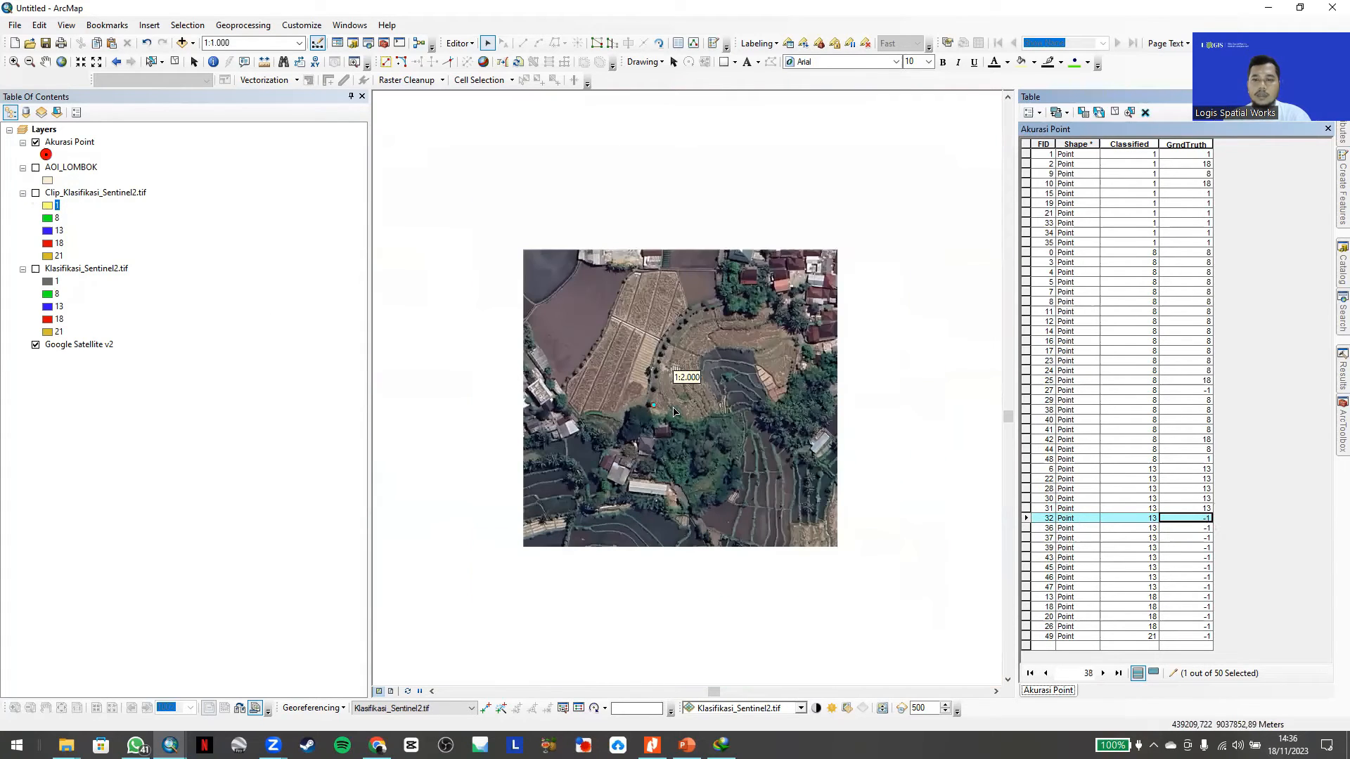
{"action": "left_click_drag", "start_coordinate": [681, 405], "coordinate": [630, 470]}
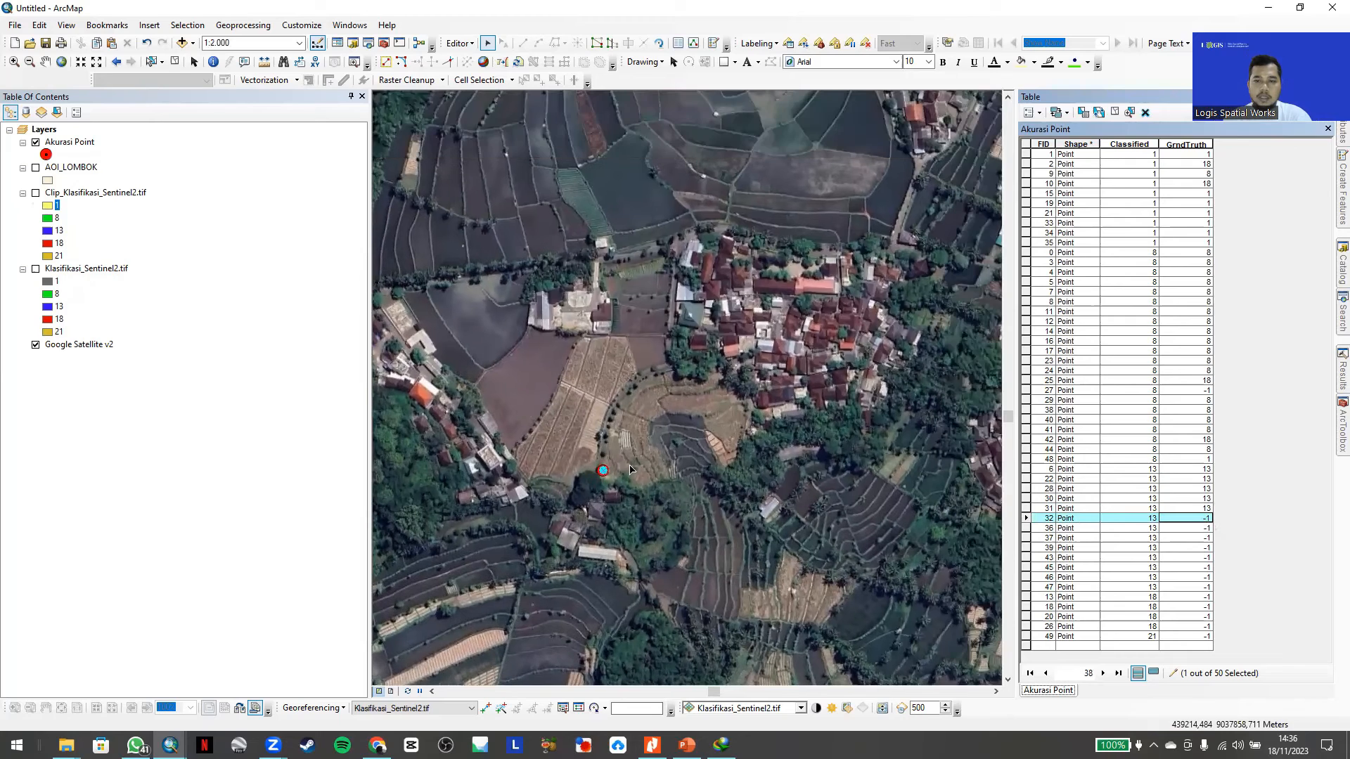
{"action": "left_click", "coordinate": [1200, 518]}
{"action": "type", "text": "13"}
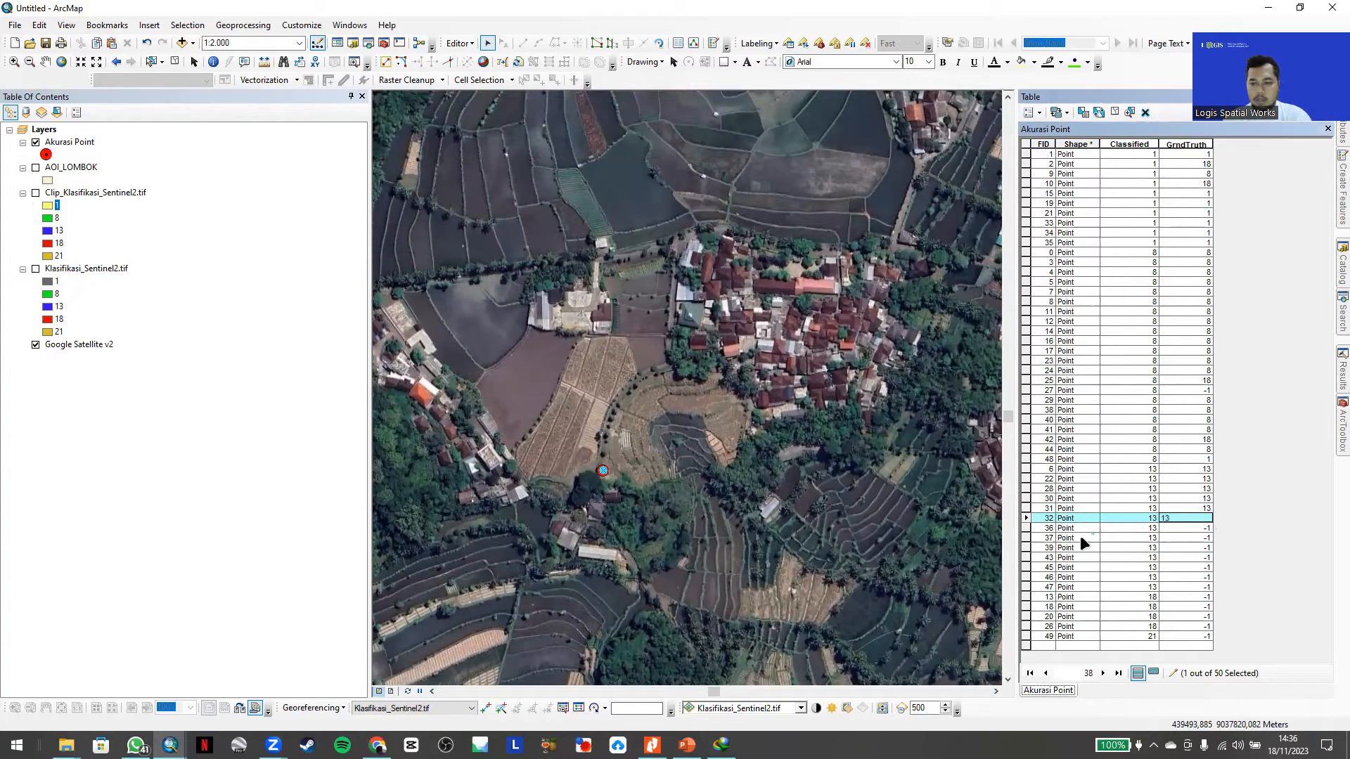
- Inspect points FID 36 and FID 37 on the imagery and set their GrndTruth values to 1 and 13 respectively
{"action": "double_click", "coordinate": [1026, 528]}
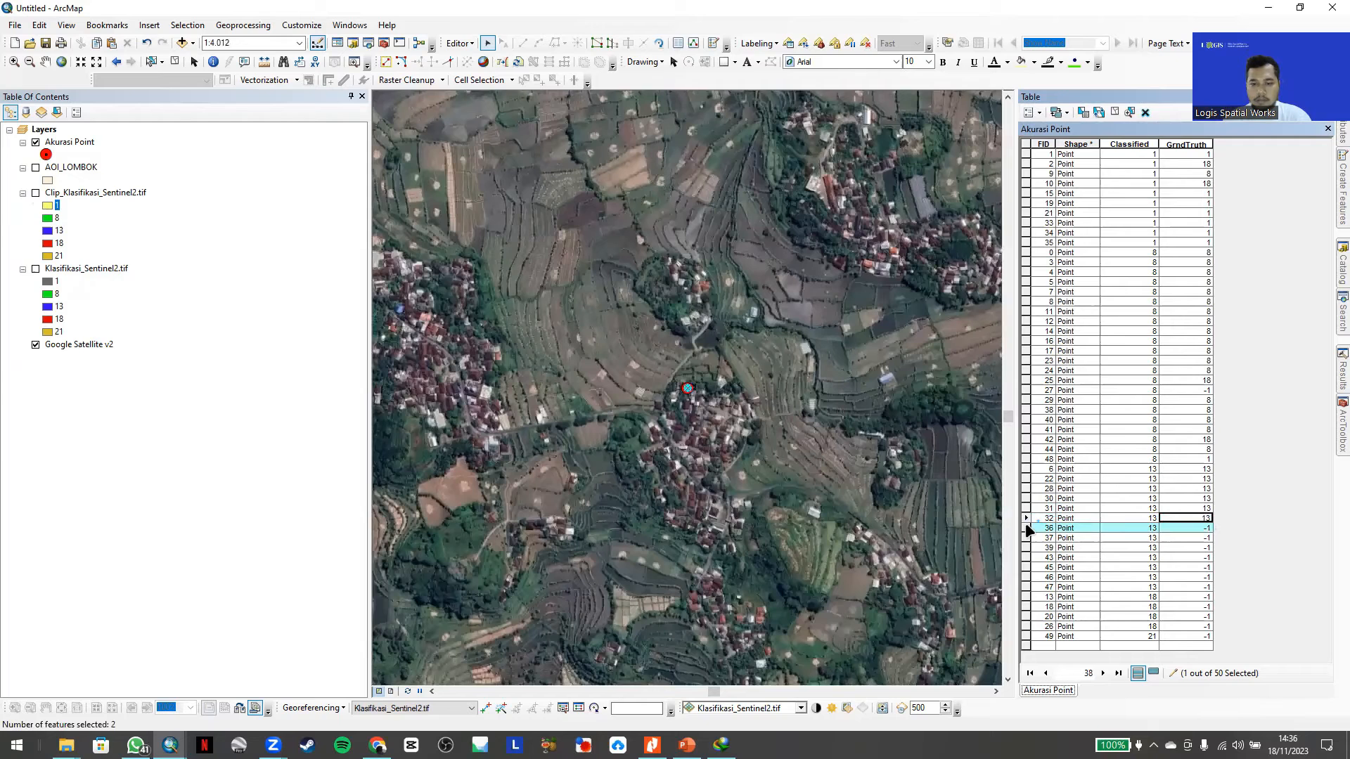
{"action": "left_click", "coordinate": [1194, 527]}
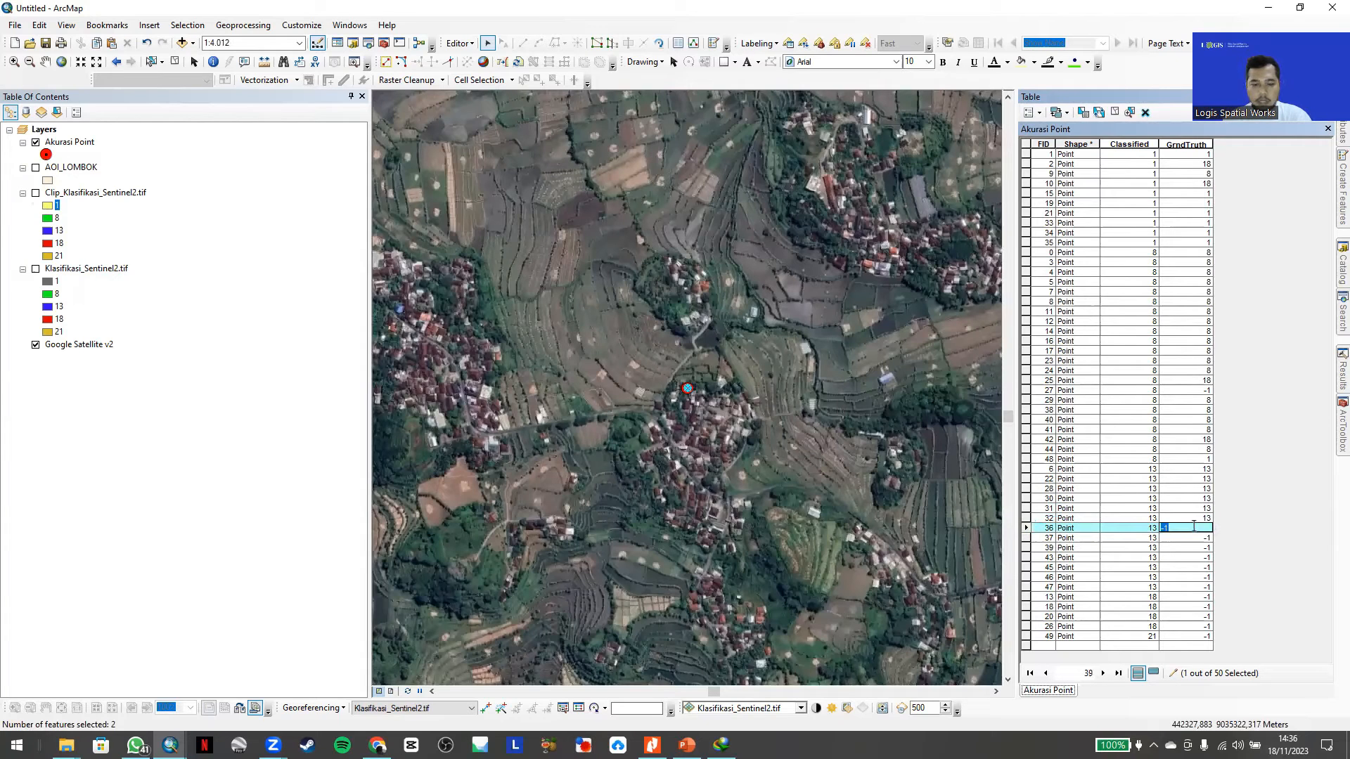
{"action": "left_click", "coordinate": [1028, 538]}
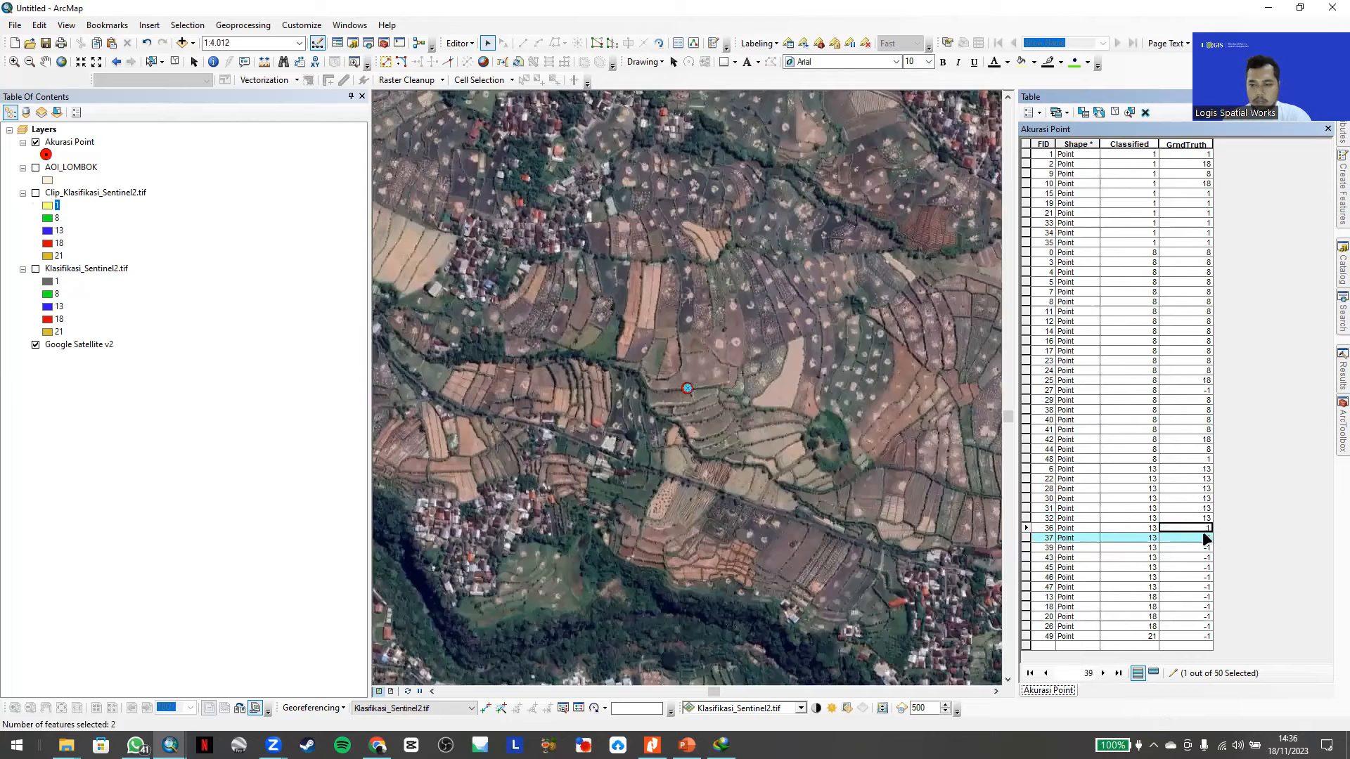
{"action": "left_click", "coordinate": [1200, 538]}
{"action": "type", "text": "13"}
- Inspect point FID 39 on the imagery and set its GrndTruth value to 13
{"action": "left_click", "coordinate": [1026, 547]}
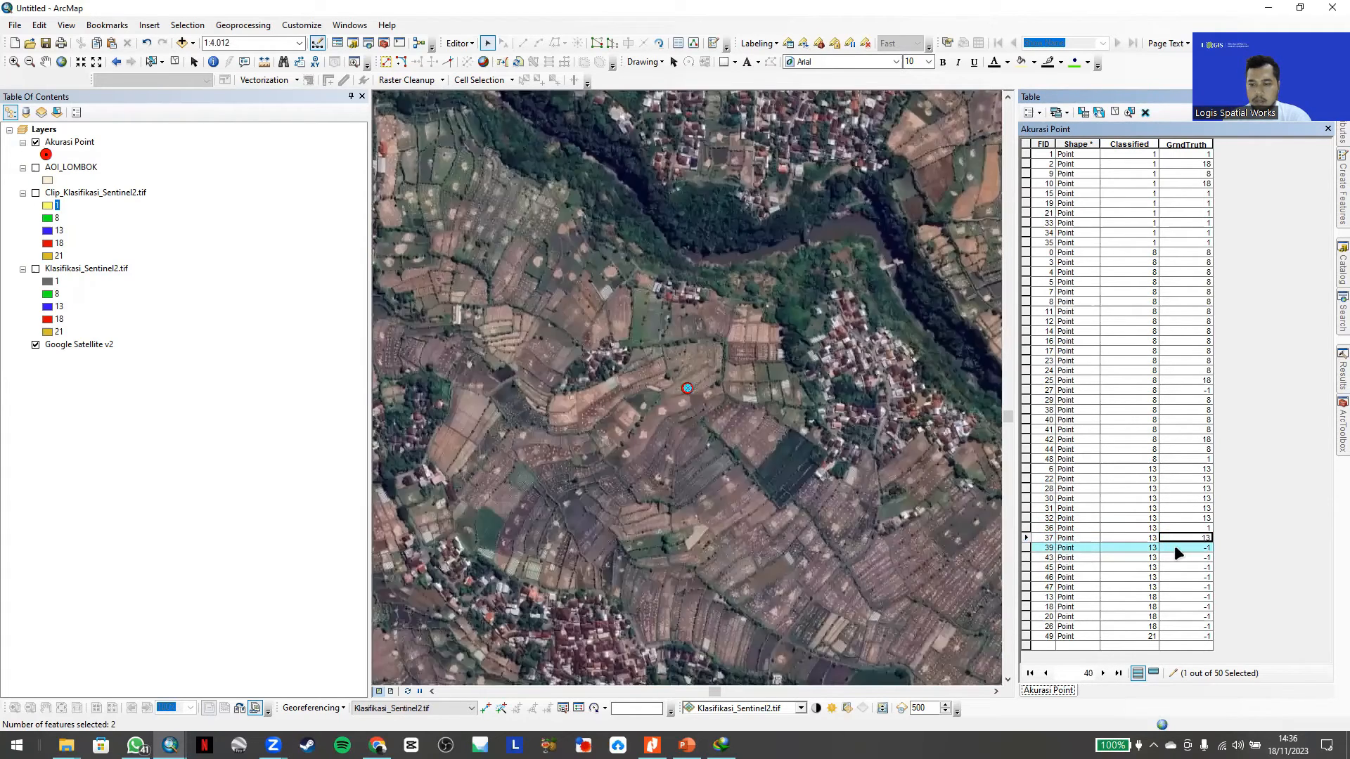
{"action": "left_click", "coordinate": [1174, 546]}
{"action": "type", "text": "13"}
- Inspect points FID 43 and FID 45 on the imagery and set the GrndTruth value of each to 8
{"action": "left_click", "coordinate": [1032, 555]}
{"action": "left_click", "coordinate": [1026, 558]}
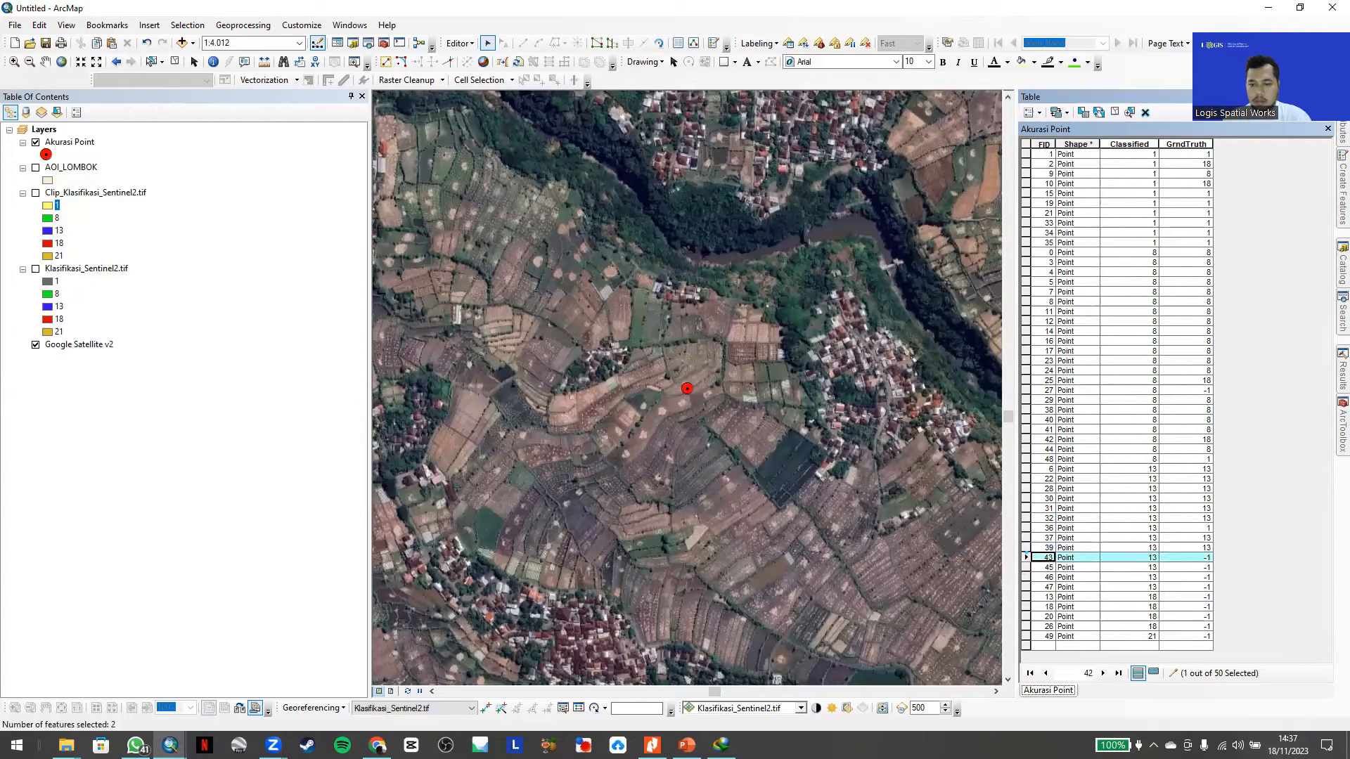
{"action": "left_click", "coordinate": [1197, 559]}
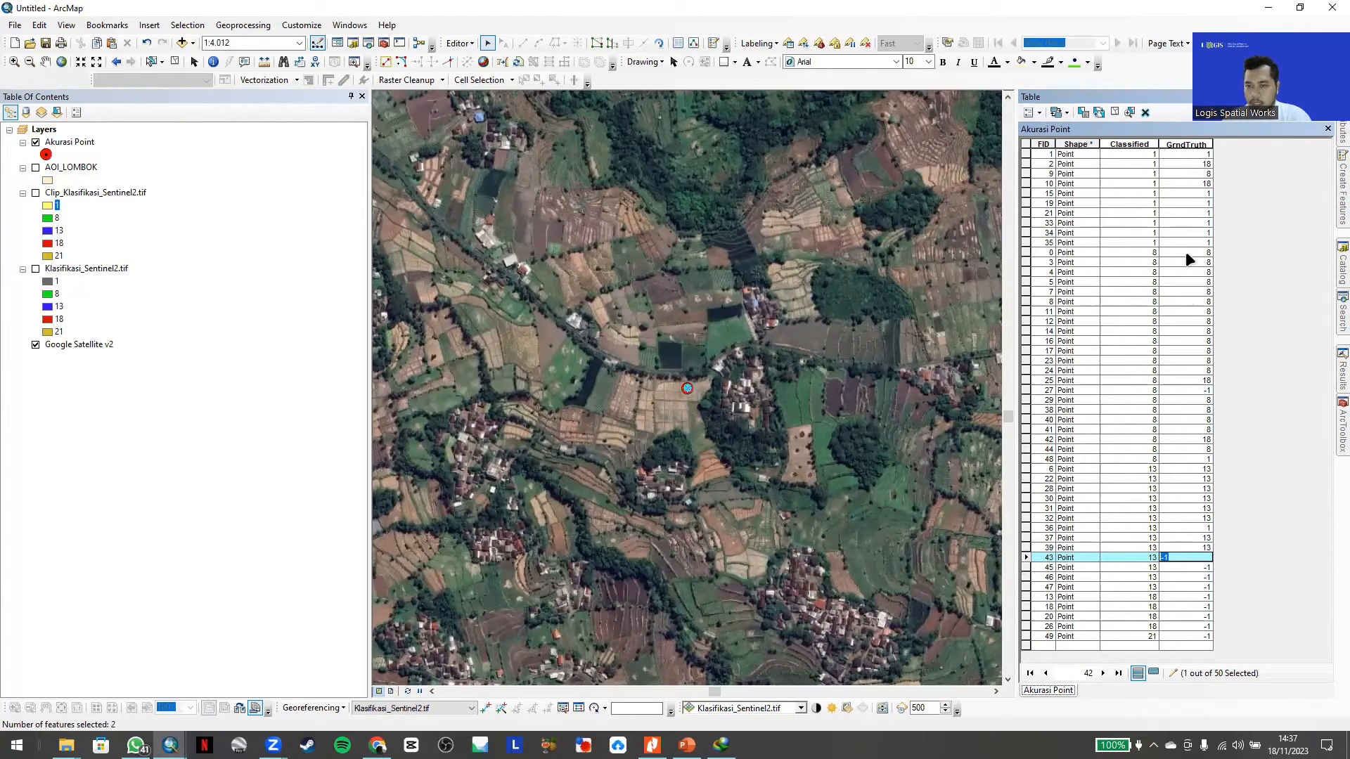
{"action": "type", "text": "8"}
{"action": "left_click", "coordinate": [1026, 568]}
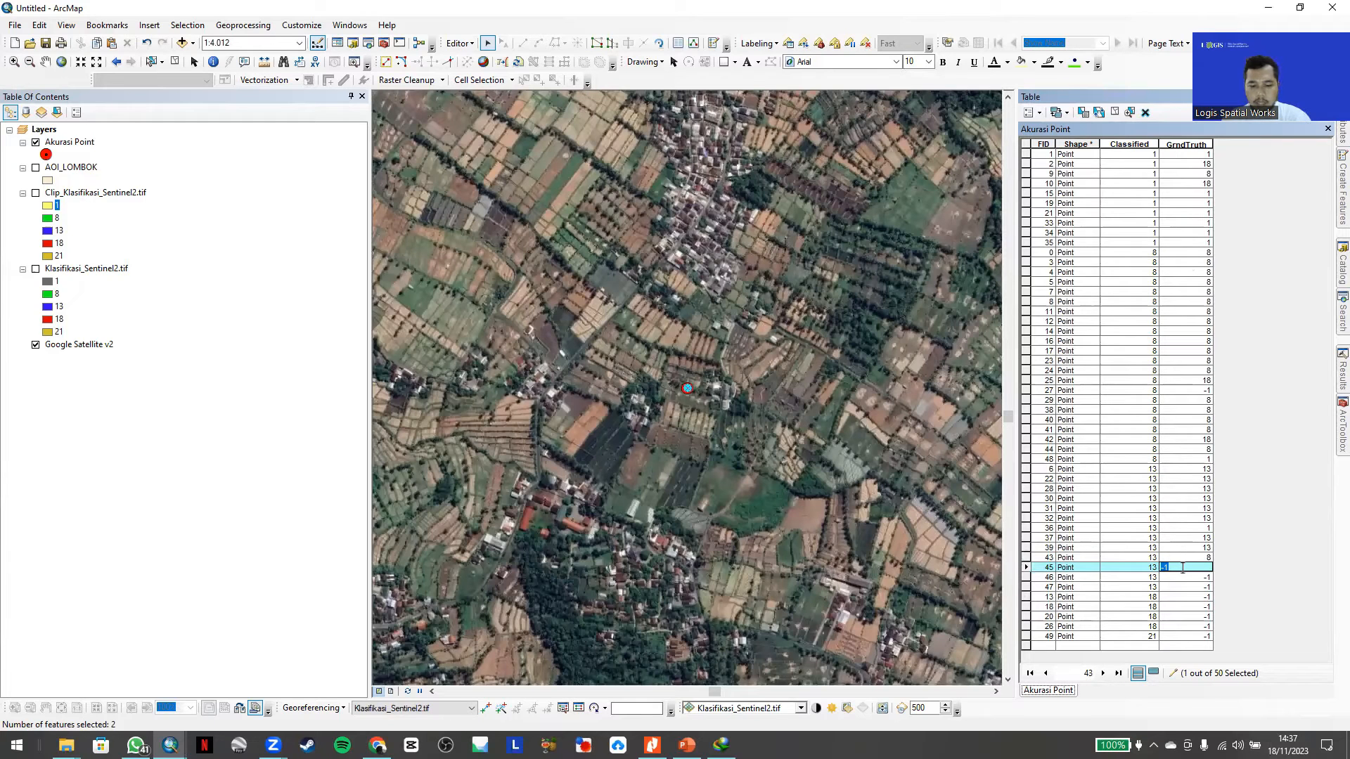
{"action": "type", "text": "8"}
- Inspect points FID 46 and FID 47 on the imagery and set the GrndTruth value of each to 13
{"action": "left_click", "coordinate": [1028, 577]}
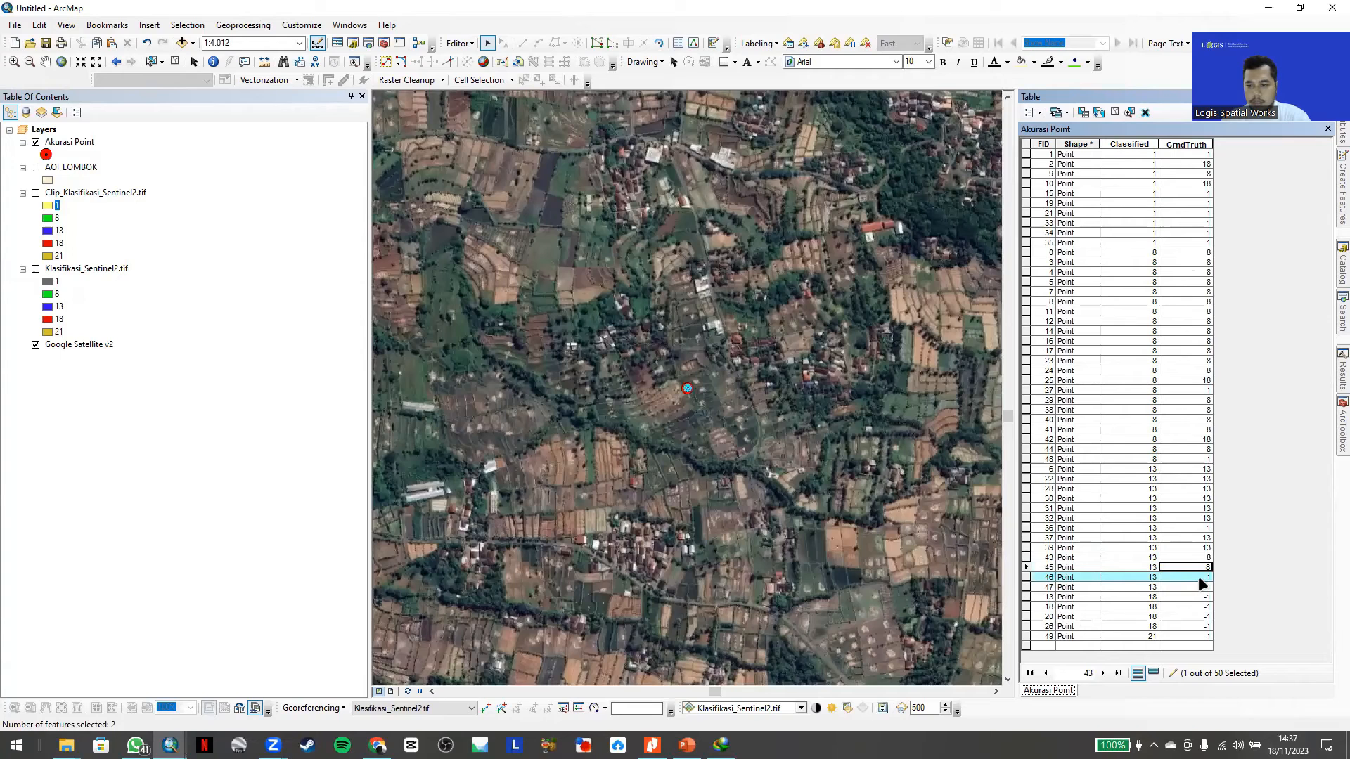
{"action": "left_click", "coordinate": [1202, 578]}
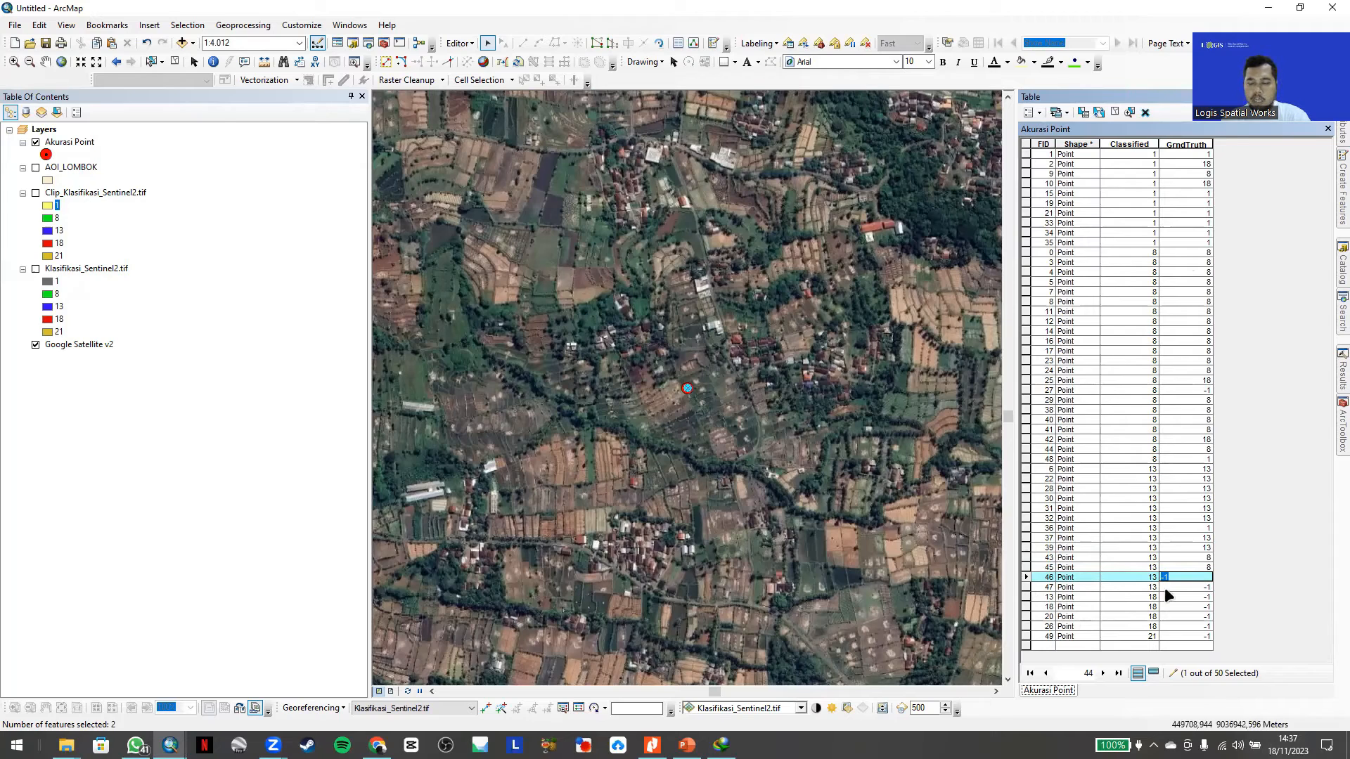
{"action": "type", "text": "13"}
{"action": "left_click", "coordinate": [1027, 587]}
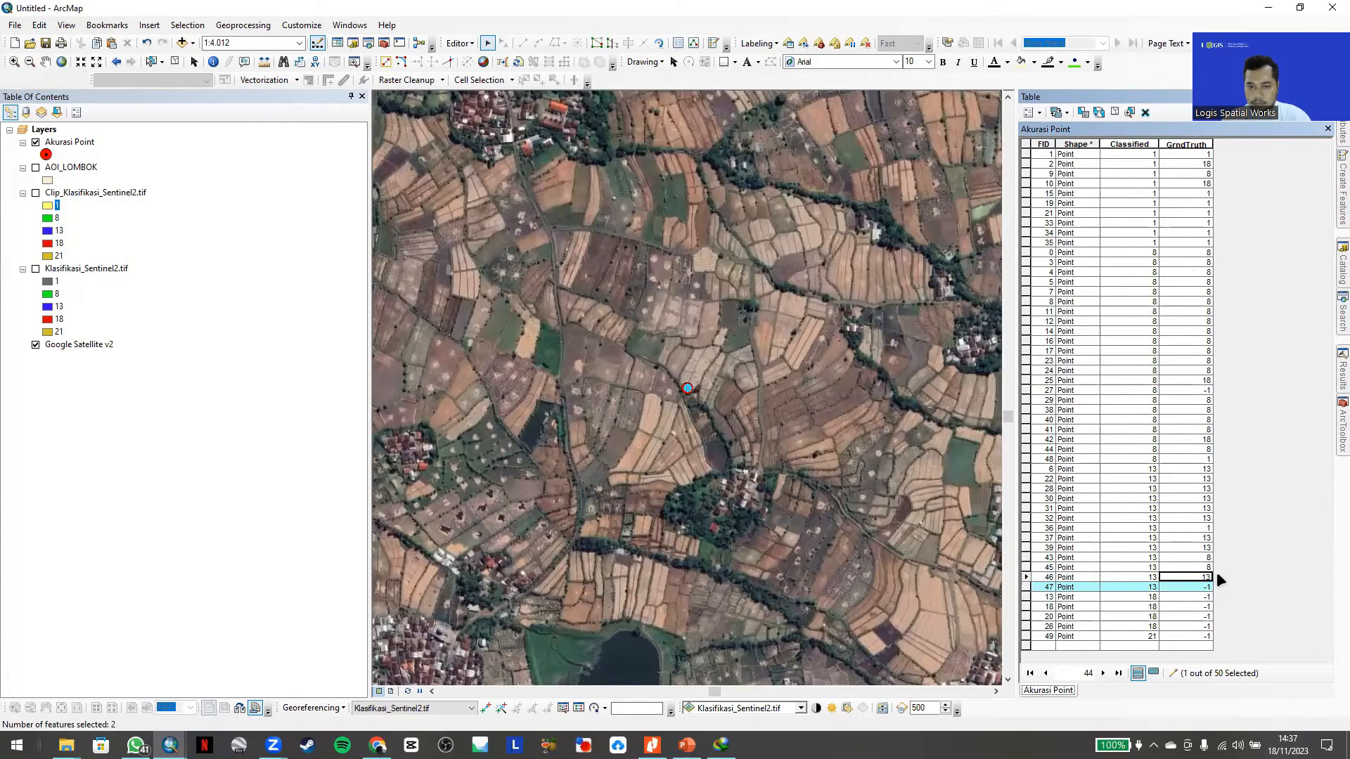
{"action": "left_click", "coordinate": [1194, 586]}
{"action": "type", "text": "13"}
- Inspect points FID 13 and FID 18 on the imagery and set the GrndTruth value of each to 18
{"action": "left_click", "coordinate": [1027, 597]}
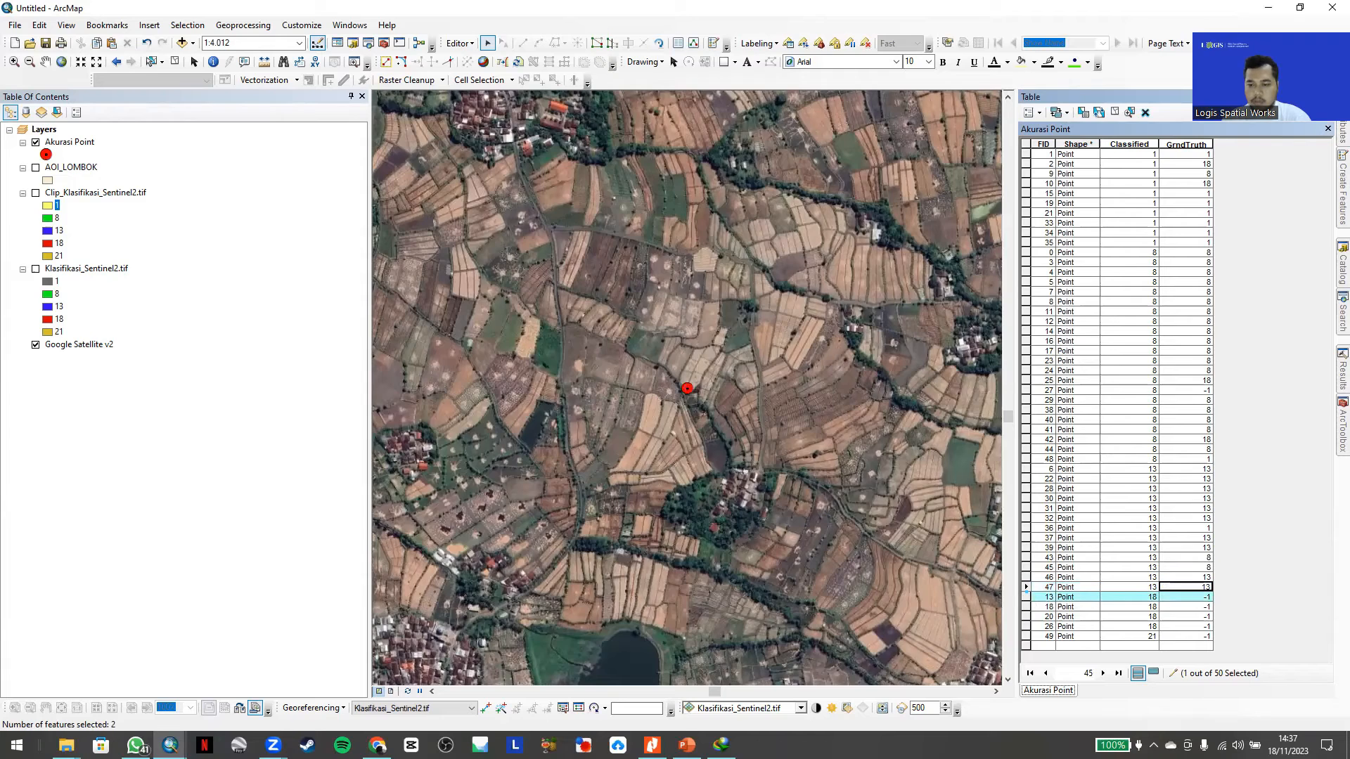
{"action": "left_click", "coordinate": [1184, 597]}
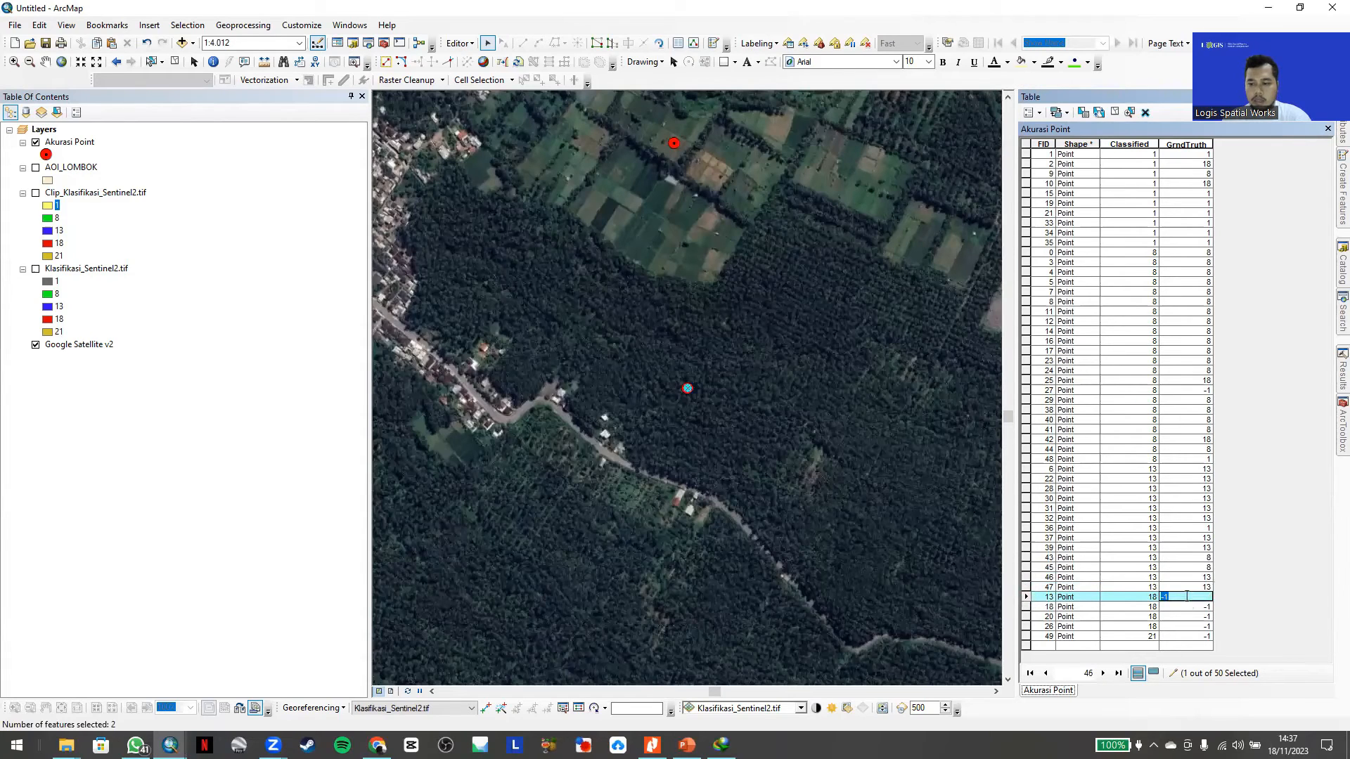
{"action": "type", "text": "18"}
{"action": "left_click", "coordinate": [1027, 607]}
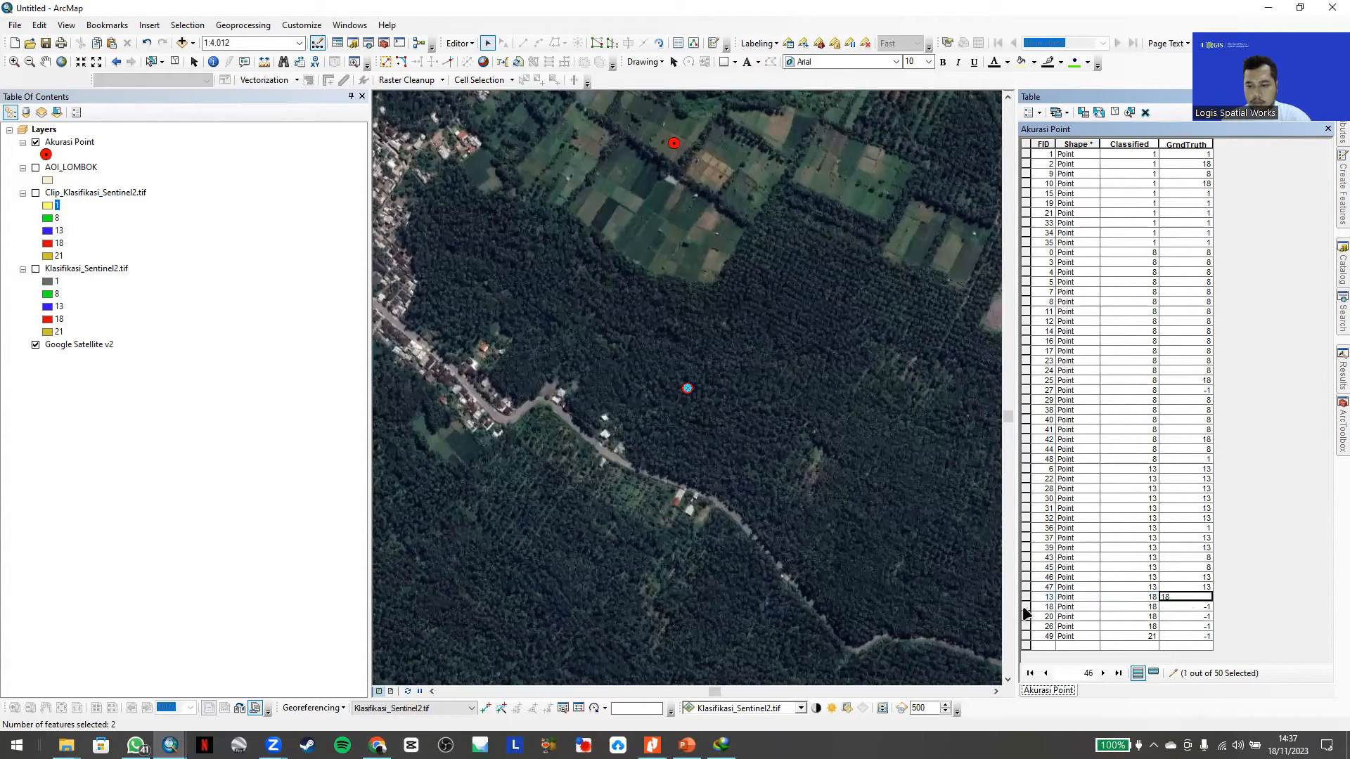
{"action": "left_click", "coordinate": [1186, 607]}
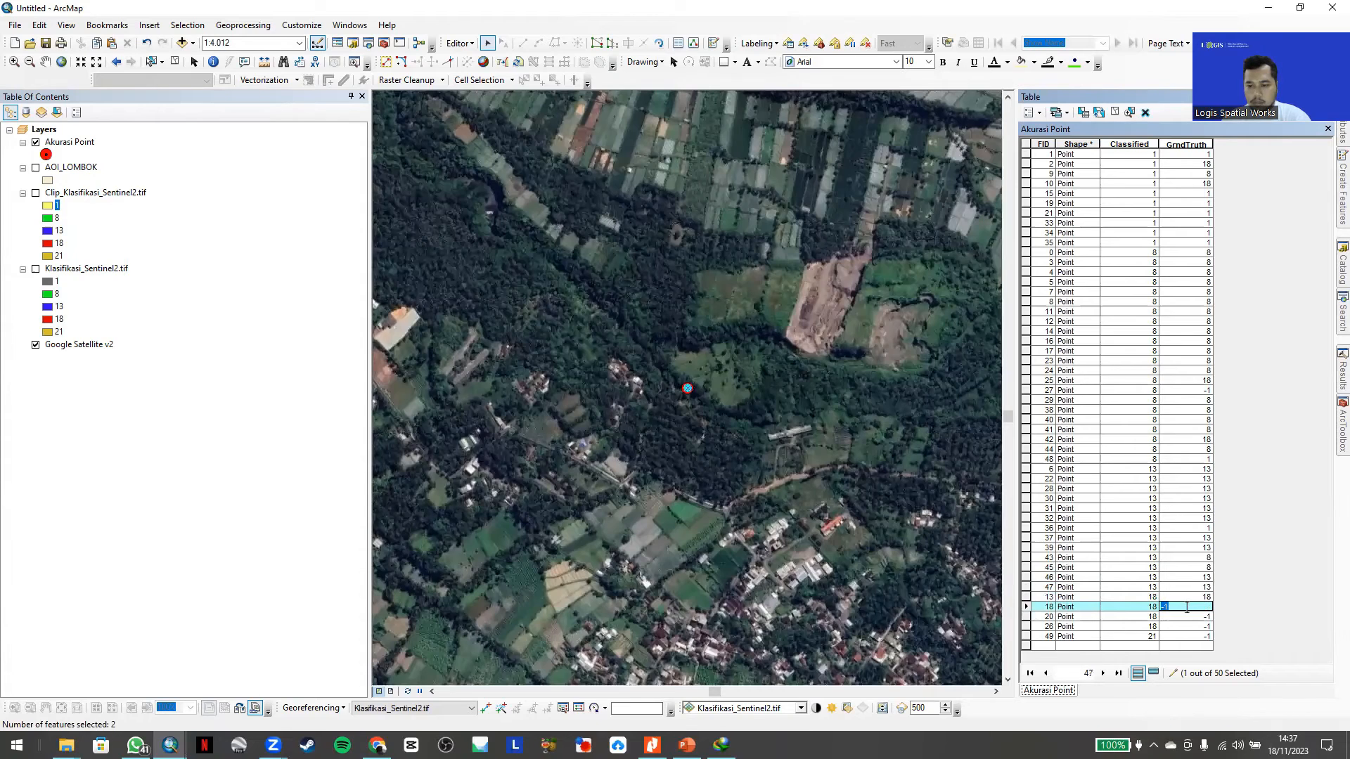
{"action": "type", "text": "1"}
- Inspect points FID 20 and FID 26 on the imagery and set the GrndTruth value of each to 18
{"action": "left_click", "coordinate": [1027, 617]}
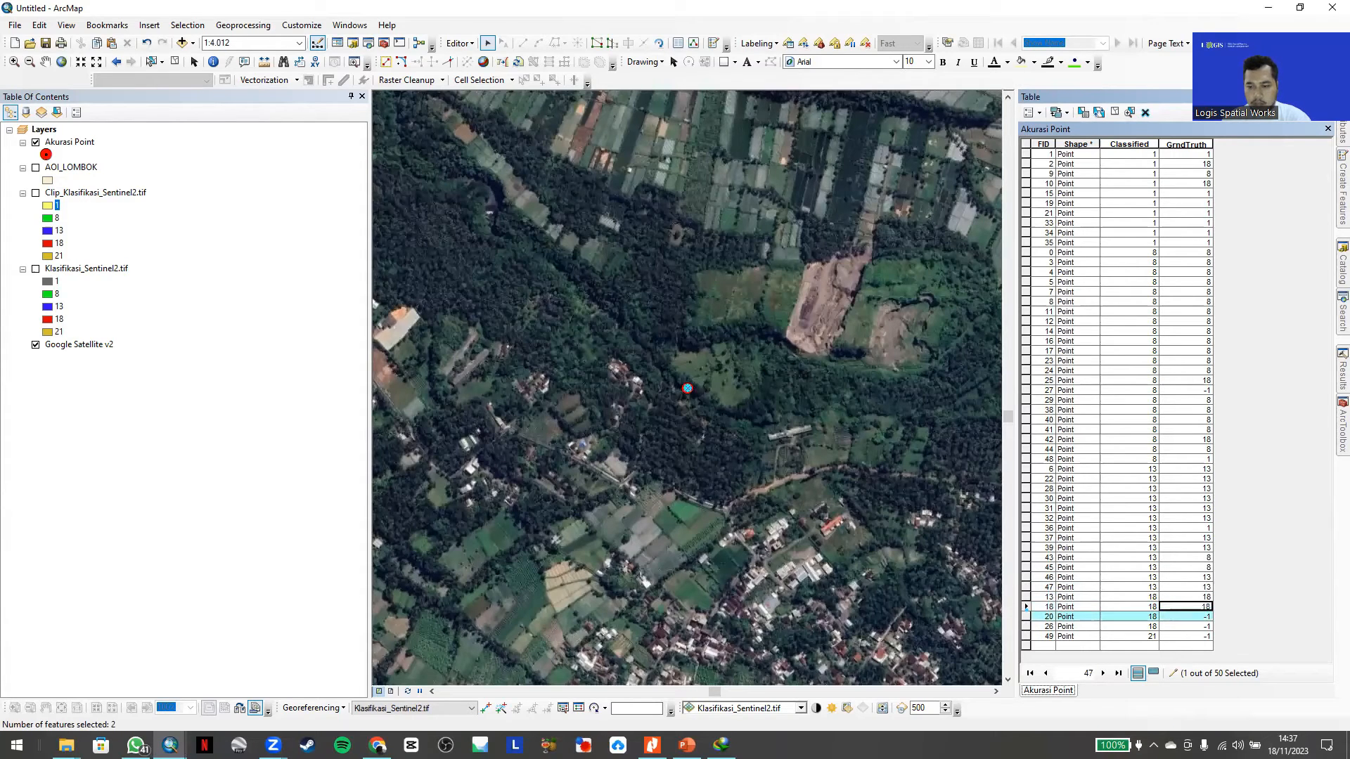
{"action": "left_click", "coordinate": [1182, 618]}
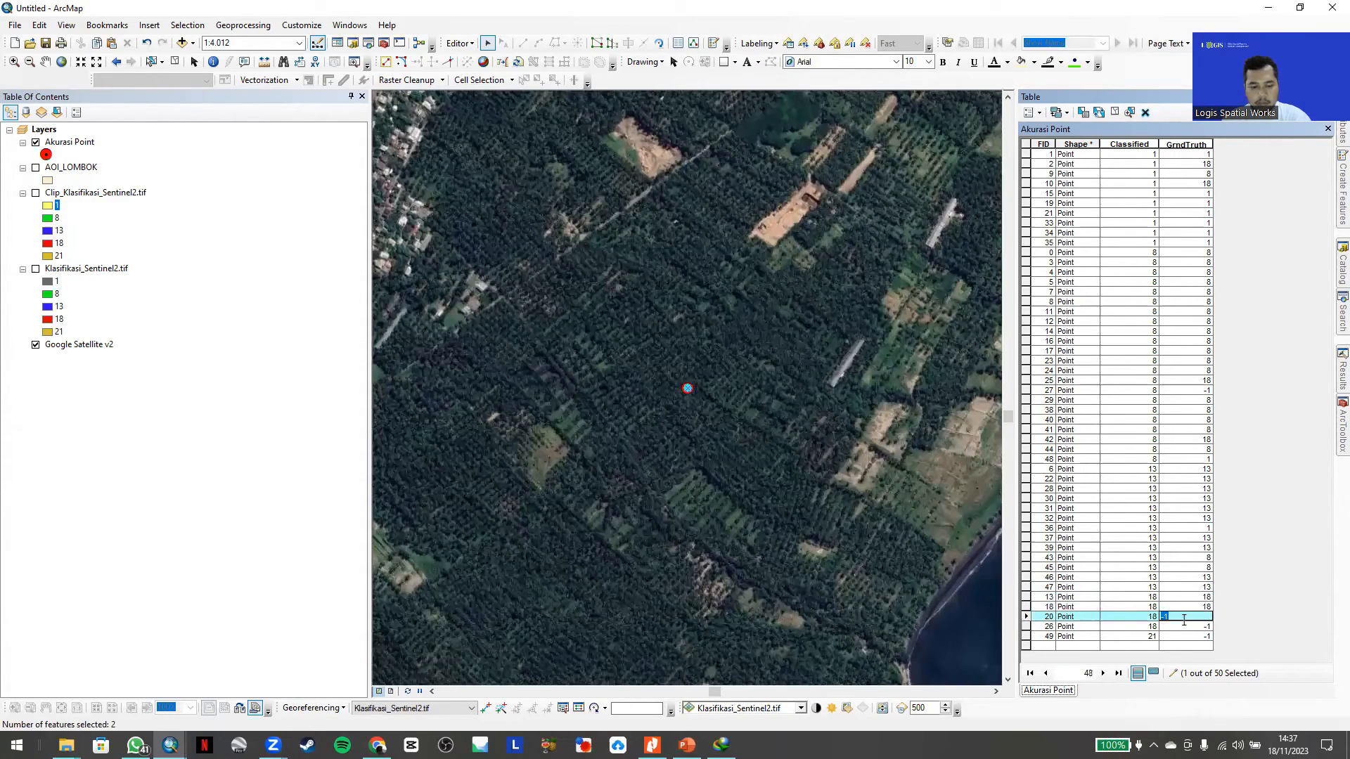
{"action": "type", "text": "18"}
{"action": "left_click", "coordinate": [1028, 626]}
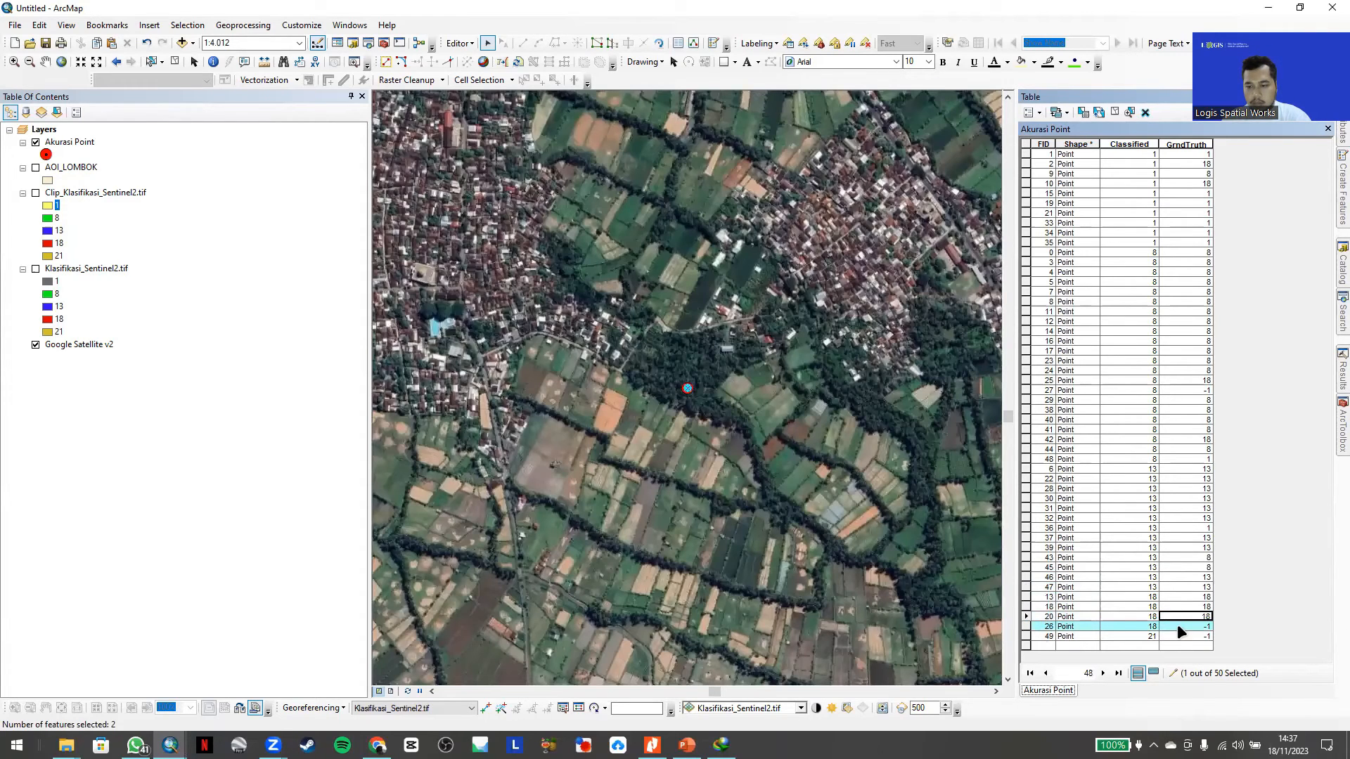
{"action": "left_click", "coordinate": [1178, 626]}
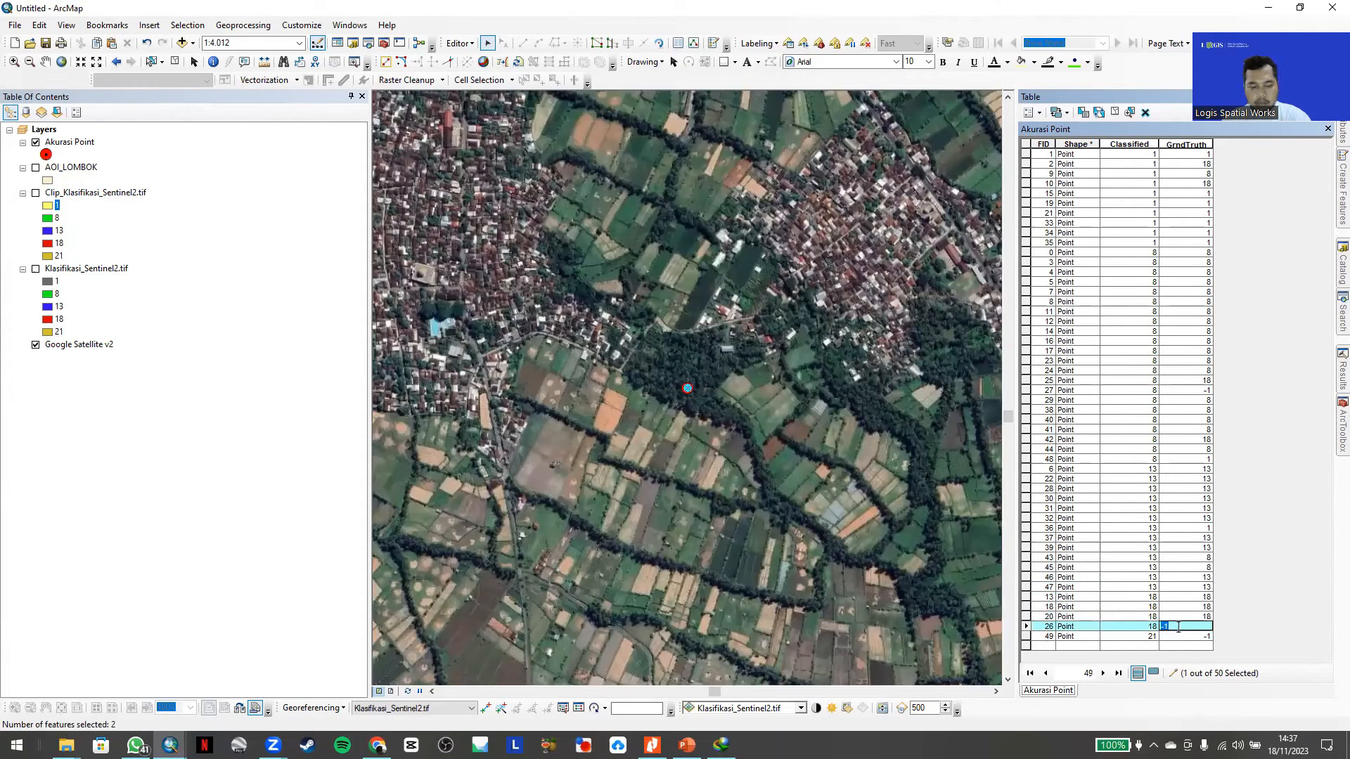
{"action": "type", "text": "18"}
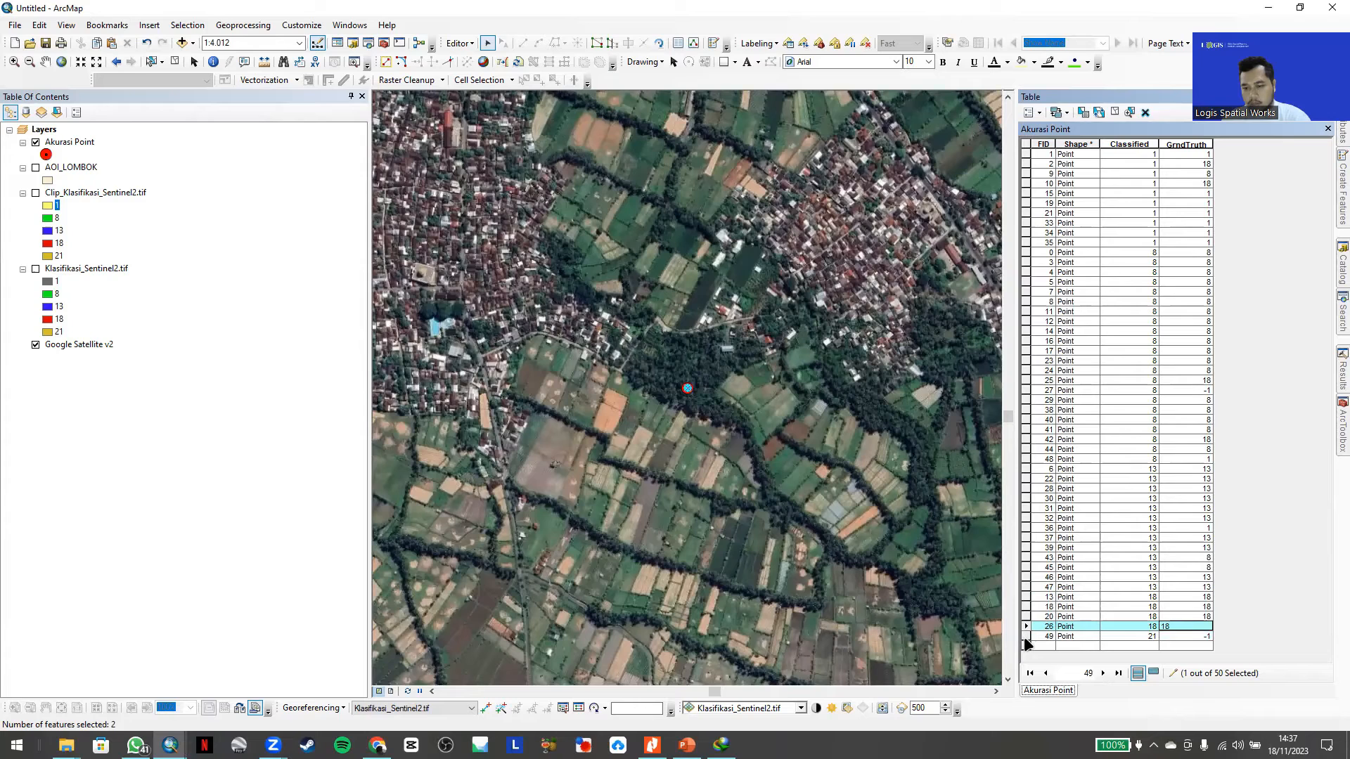
- Inspect point FID 49 and the coastal ponds around it on the imagery and set its GrndTruth value to 21
{"action": "left_click", "coordinate": [1026, 637]}
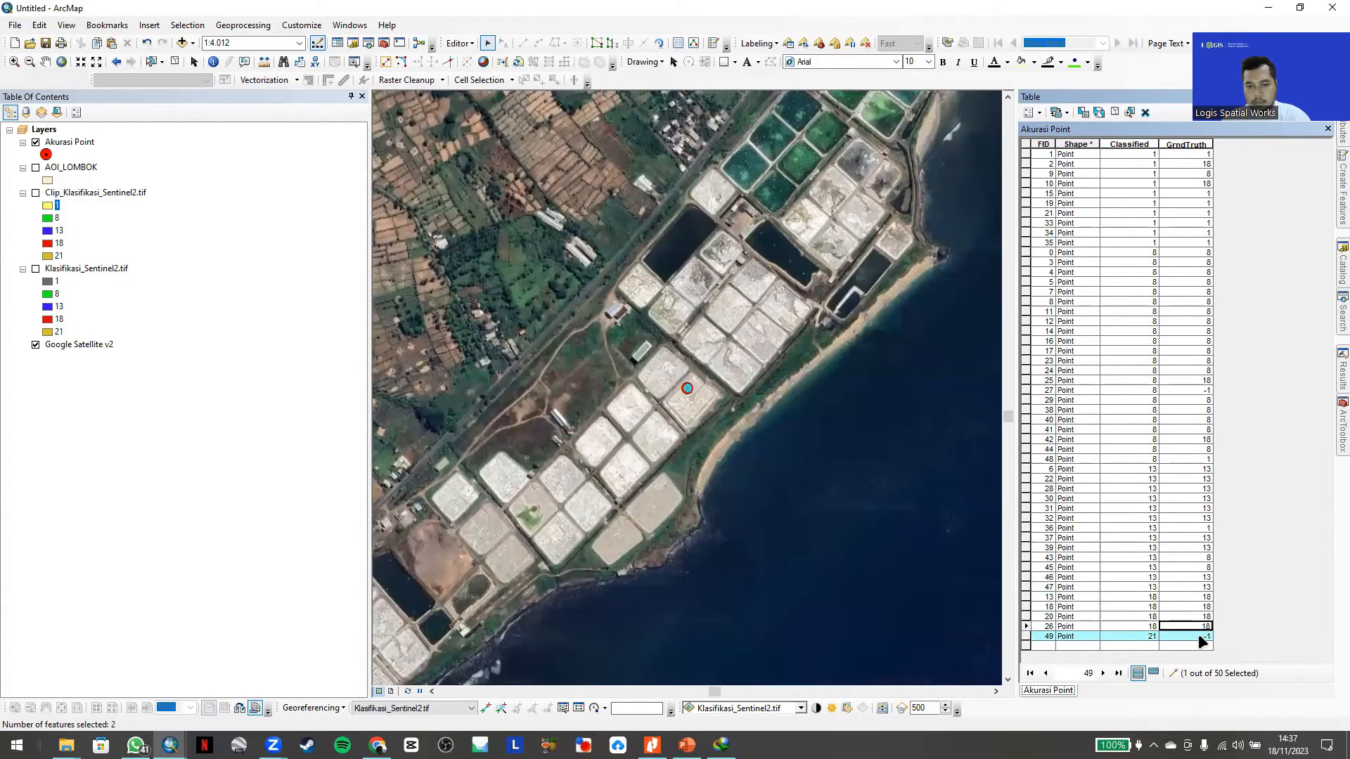
{"action": "left_click", "coordinate": [1201, 637]}
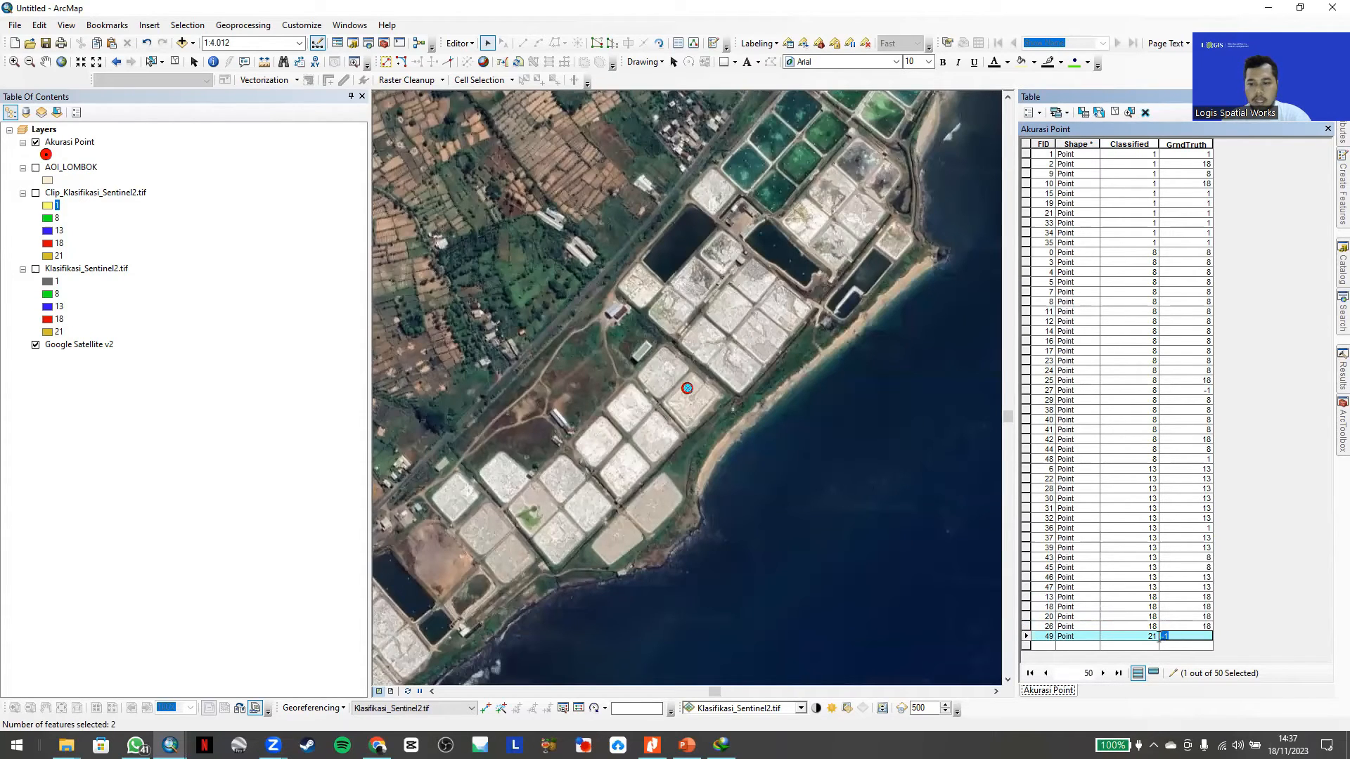
{"action": "mouse_move", "coordinate": [690, 405]}
{"action": "left_mouse_down"}
{"action": "mouse_move", "coordinate": [662, 470]}
{"action": "mouse_move", "coordinate": [689, 463]}
{"action": "mouse_move", "coordinate": [691, 437]}
{"action": "left_mouse_up"}
{"action": "left_click_drag", "start_coordinate": [727, 314], "coordinate": [711, 412]}
{"action": "mouse_move", "coordinate": [724, 357]}
{"action": "left_mouse_down"}
{"action": "mouse_move", "coordinate": [720, 401]}
{"action": "mouse_move", "coordinate": [780, 259]}
{"action": "left_mouse_up"}
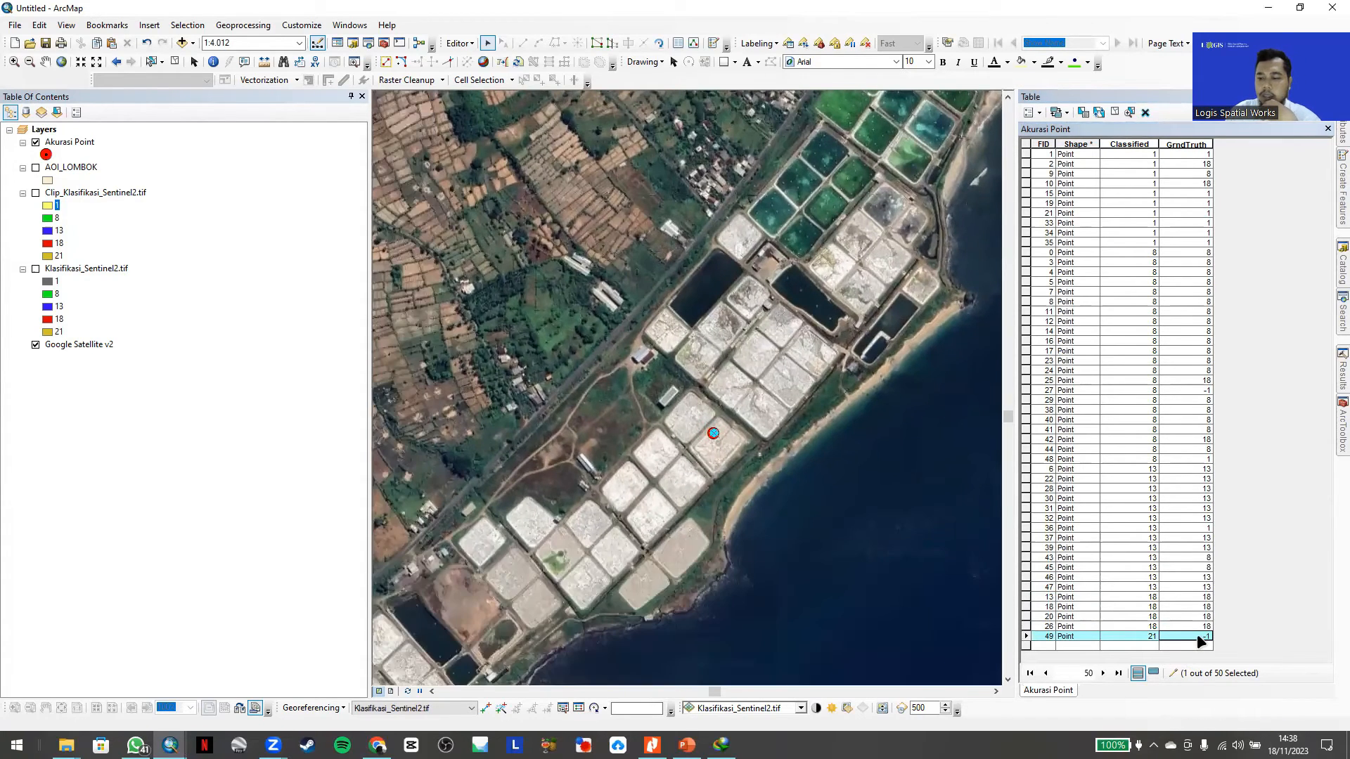
{"action": "left_click", "coordinate": [1200, 637]}
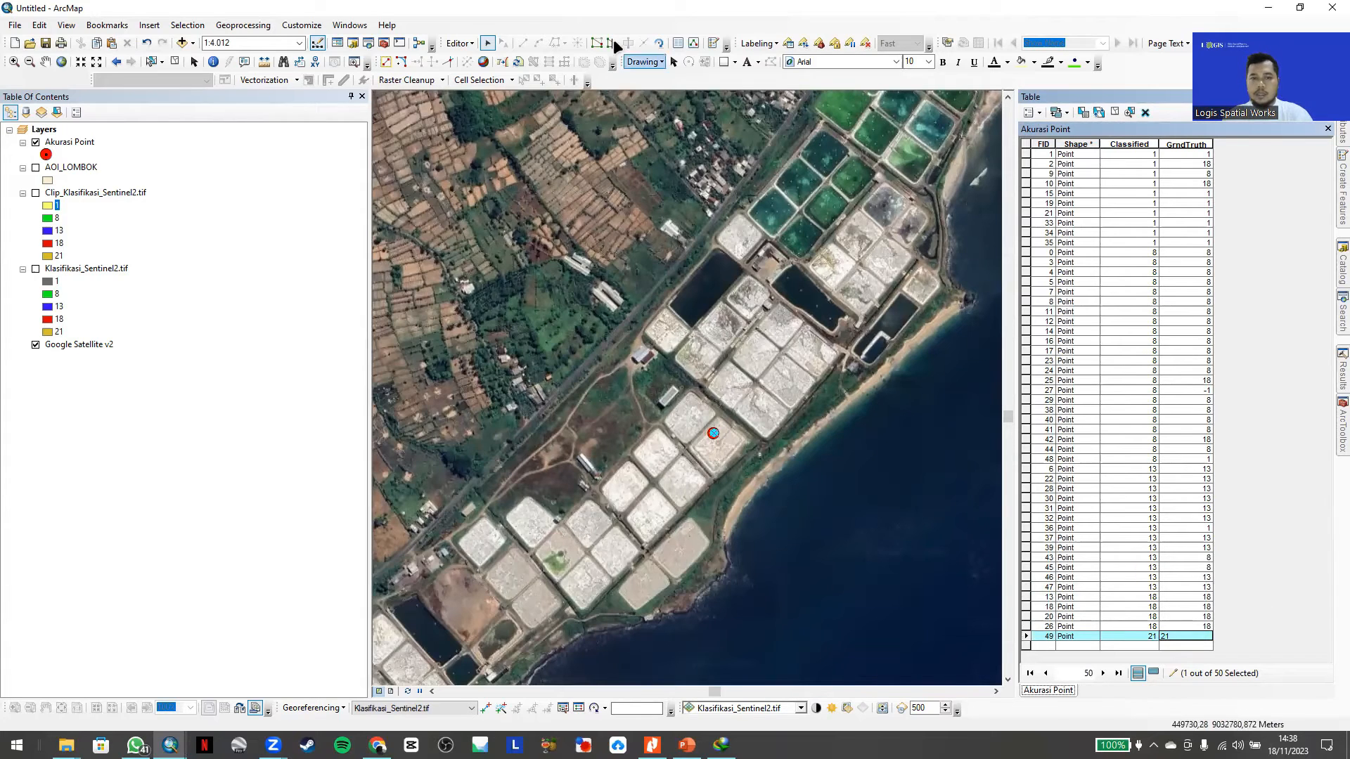
- End the edit session and close the Akurasi Point attribute table
{"action": "left_click", "coordinate": [465, 42]}
{"action": "left_click", "coordinate": [467, 43]}
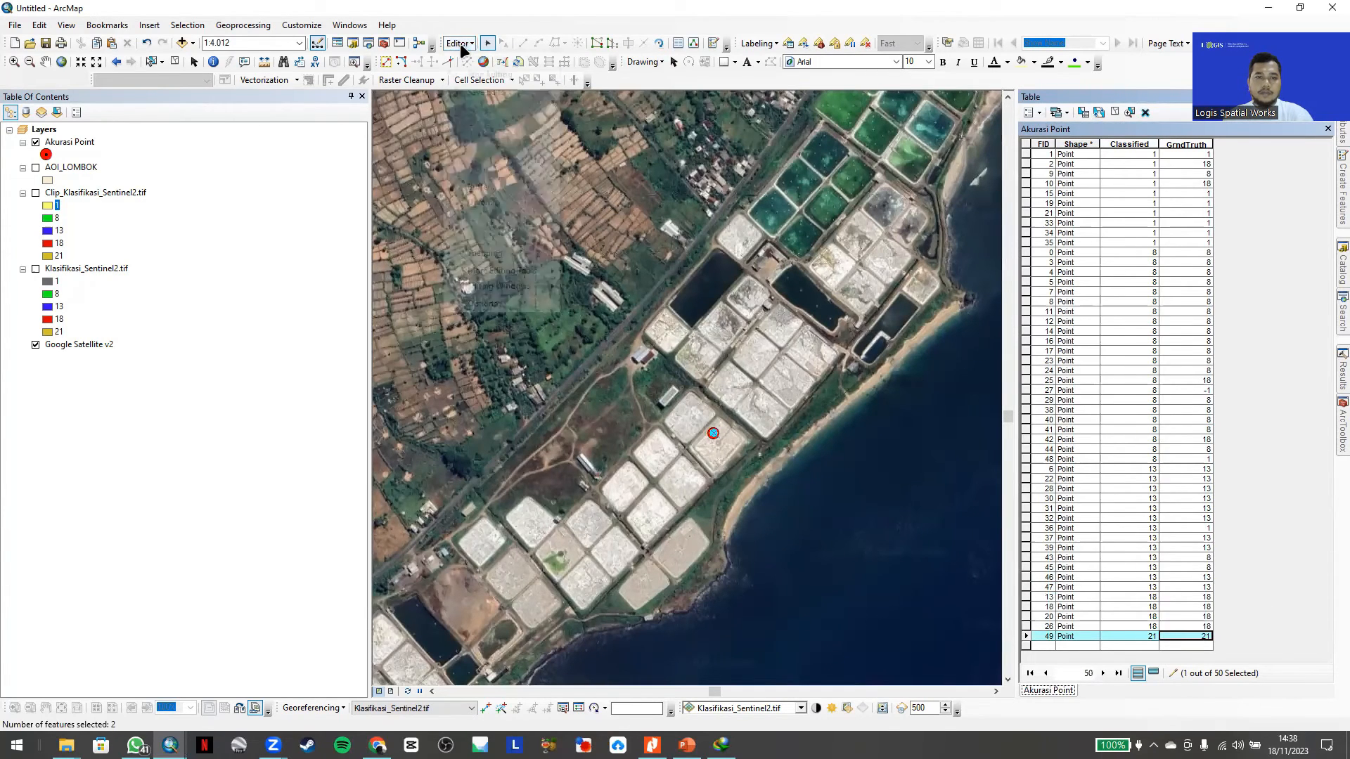
{"action": "left_click", "coordinate": [503, 75]}
{"action": "left_click_drag", "start_coordinate": [1104, 99], "coordinate": [153, 185]}
{"action": "double_click", "coordinate": [1098, 99]}
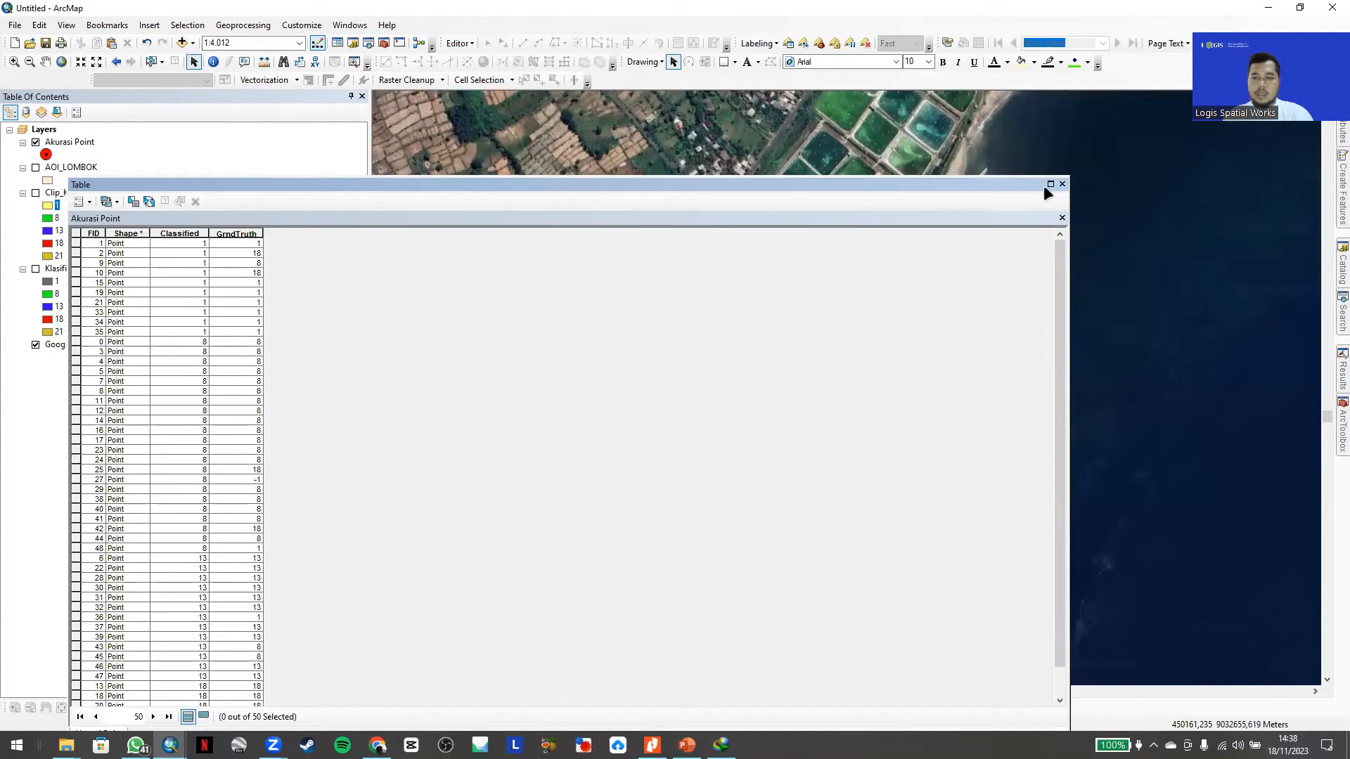
{"action": "left_click", "coordinate": [1063, 184]}
- Examine how the Akurasi Point samples are distributed over the satellite imagery inland and along the coast
{"action": "scroll", "coordinate": [711, 408], "scroll_direction": "down", "scroll_amount": 4}
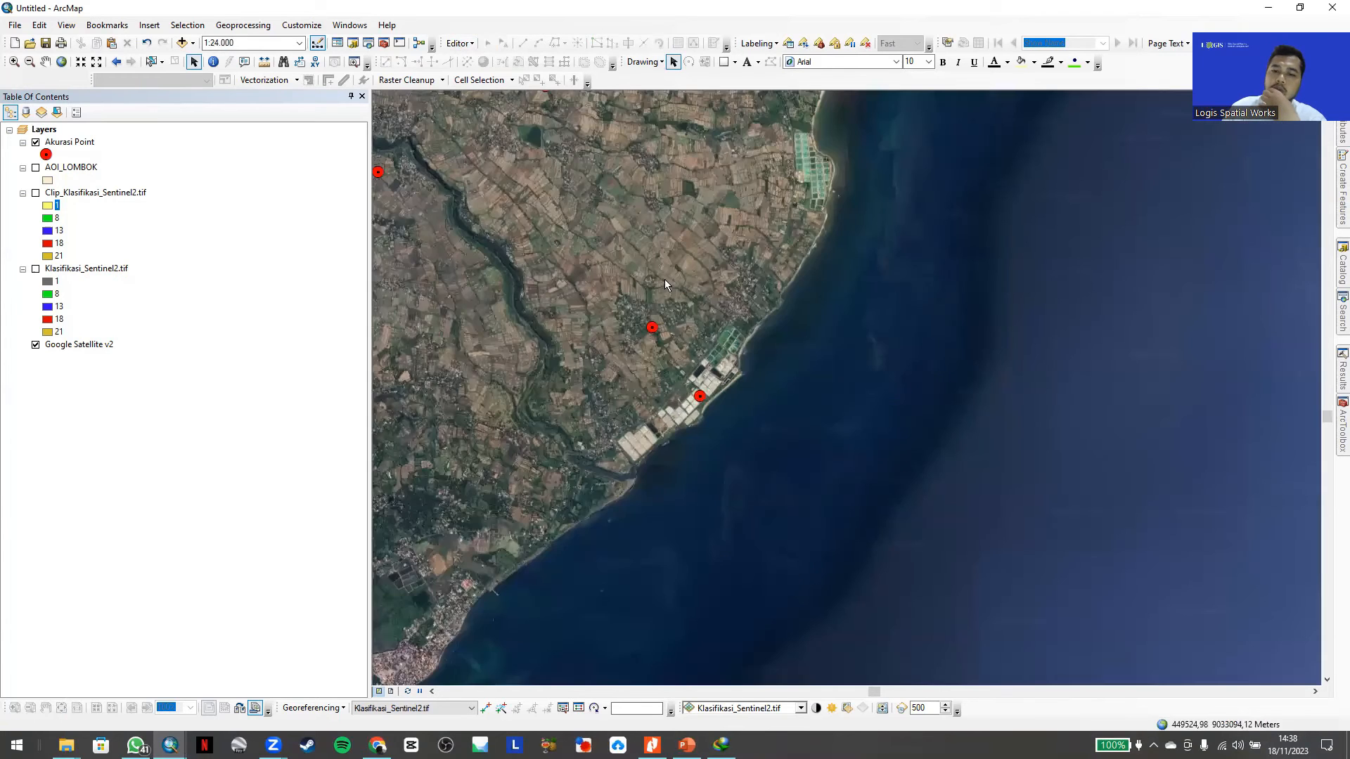
{"action": "left_click_drag", "start_coordinate": [509, 123], "coordinate": [928, 375]}
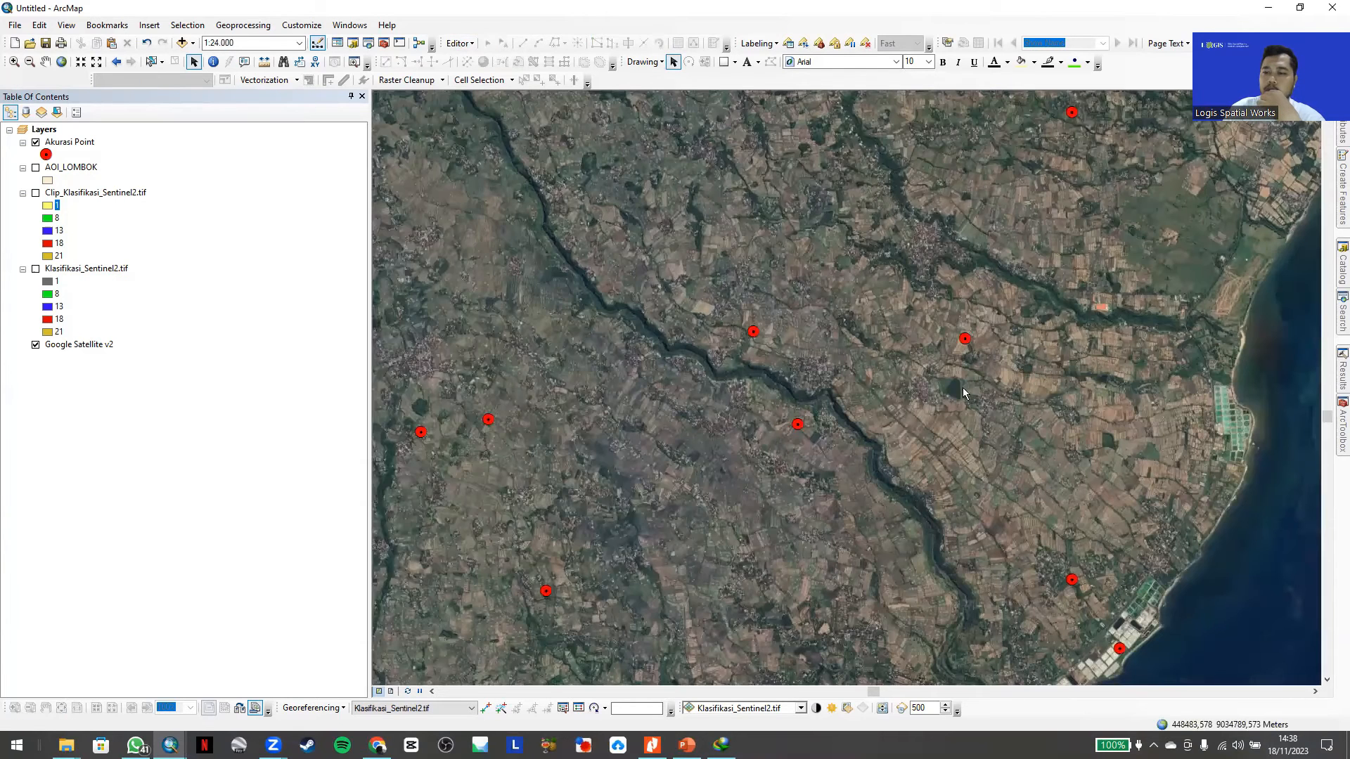
{"action": "scroll", "coordinate": [921, 361], "scroll_direction": "down", "scroll_amount": 3}
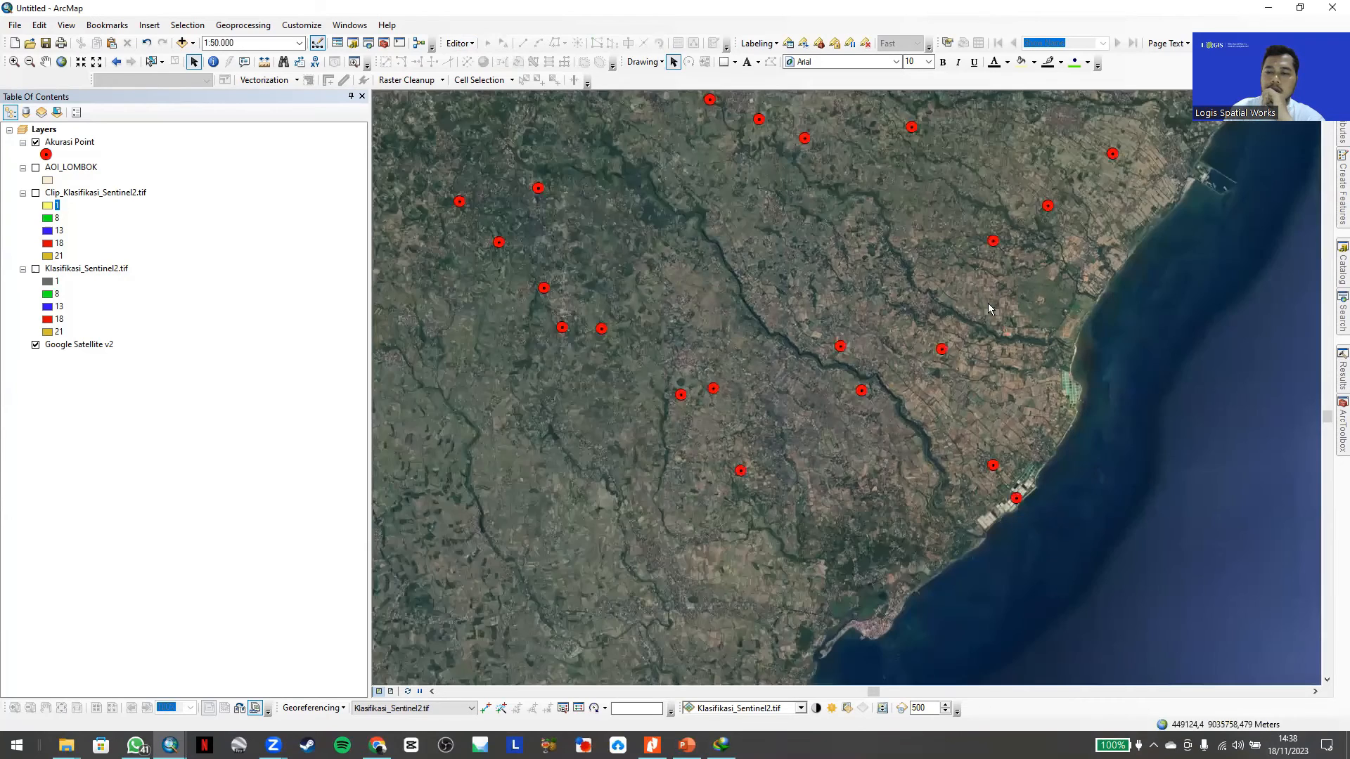
{"action": "left_click_drag", "start_coordinate": [973, 271], "coordinate": [1011, 361]}
{"action": "left_click_drag", "start_coordinate": [938, 289], "coordinate": [955, 393]}
{"action": "left_click_drag", "start_coordinate": [1173, 351], "coordinate": [1083, 372]}
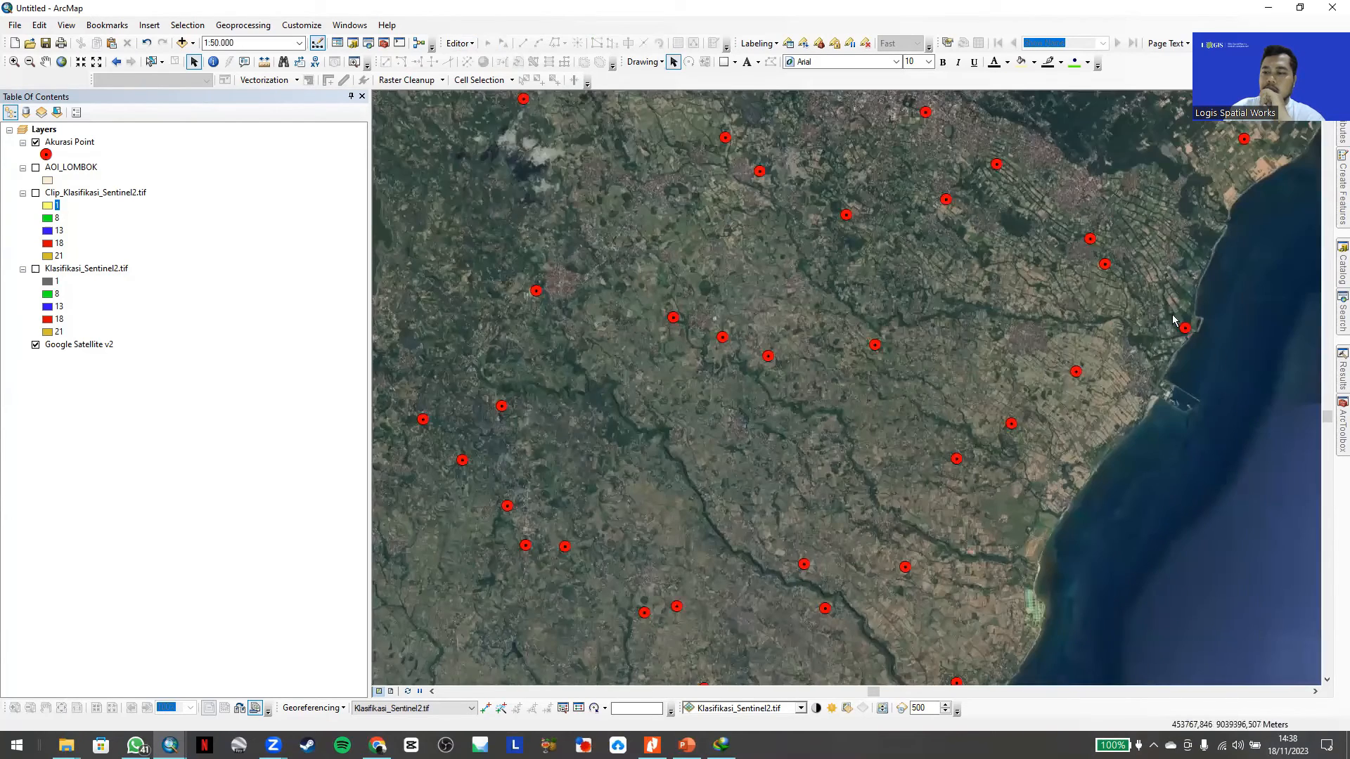
{"action": "left_click_drag", "start_coordinate": [1003, 289], "coordinate": [985, 331]}
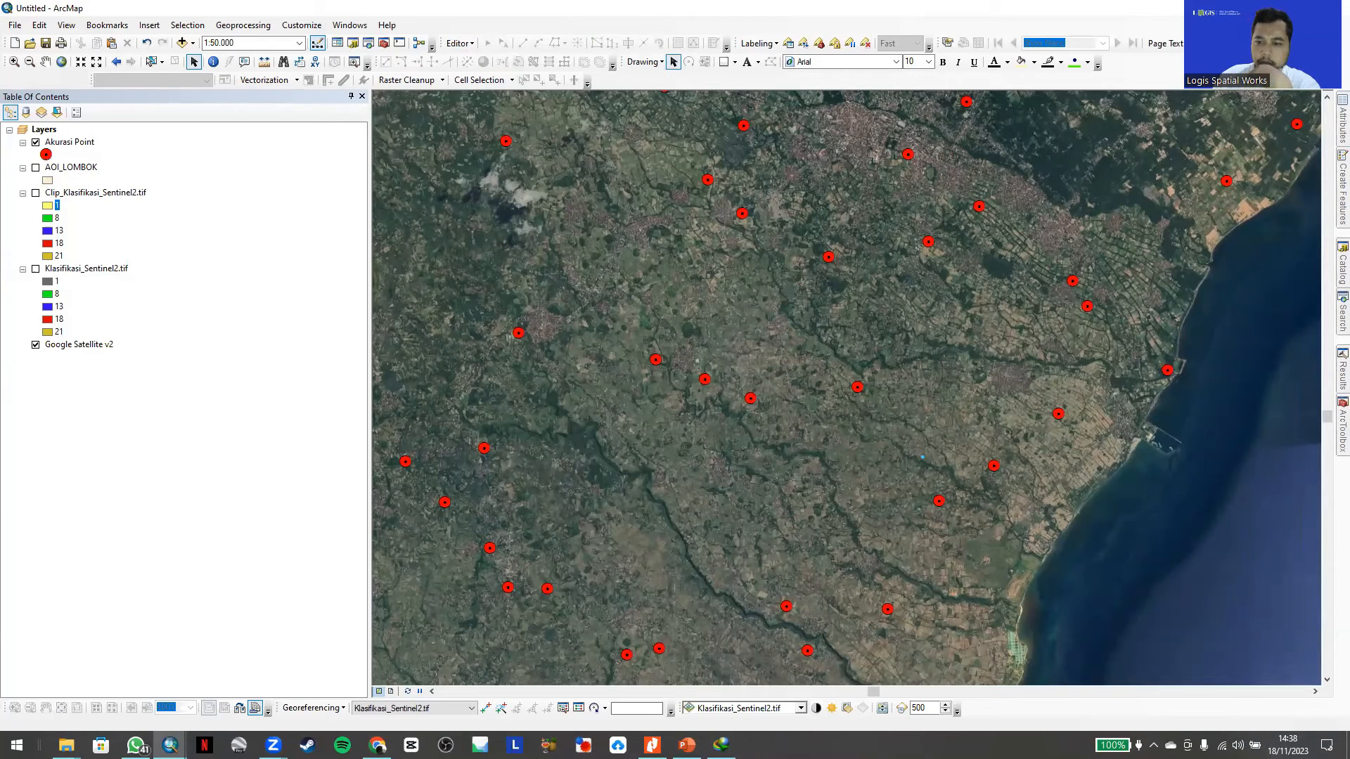
{"action": "left_click", "coordinate": [652, 745]}
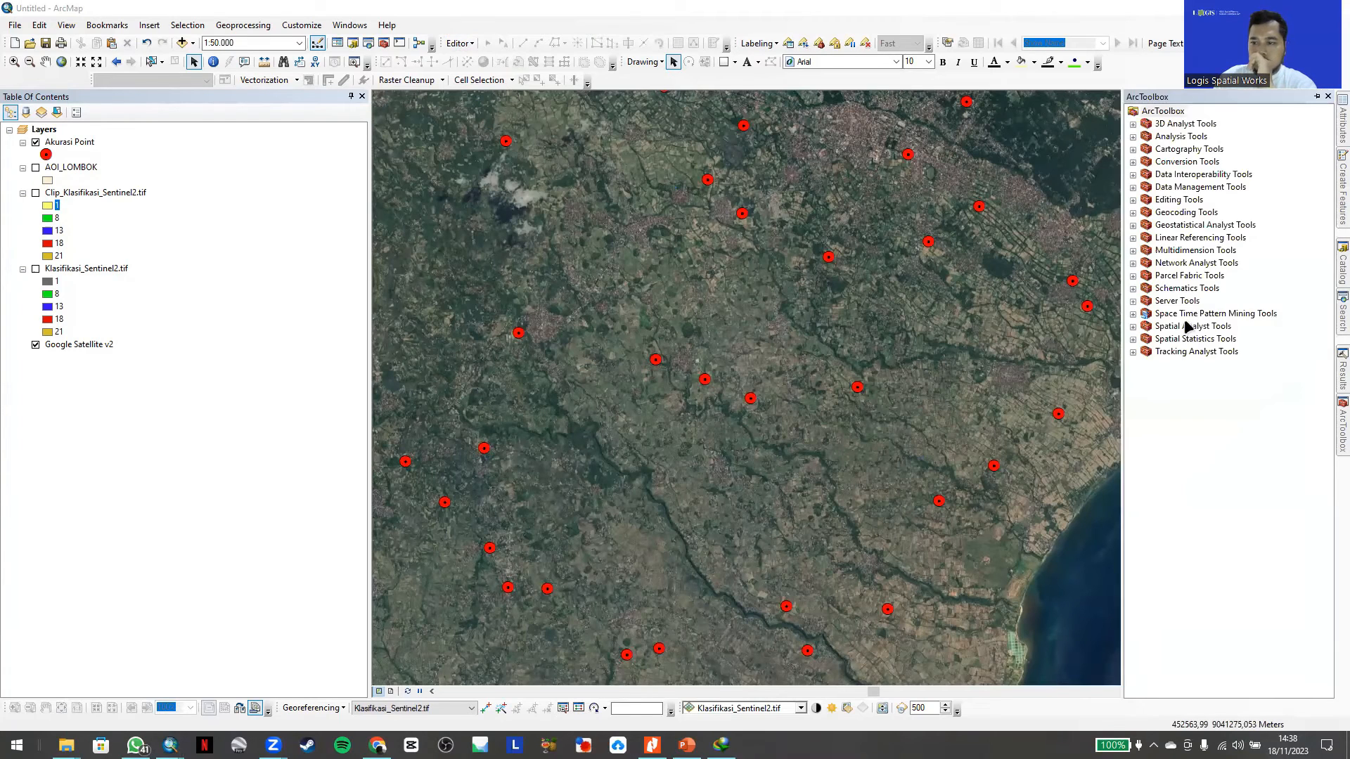
- Open the Compute Confusion Matrix tool from Spatial Analyst's Segmentation and Classification tools and set Akurasi Point as the input accuracy assessment points
{"action": "left_click", "coordinate": [1132, 327]}
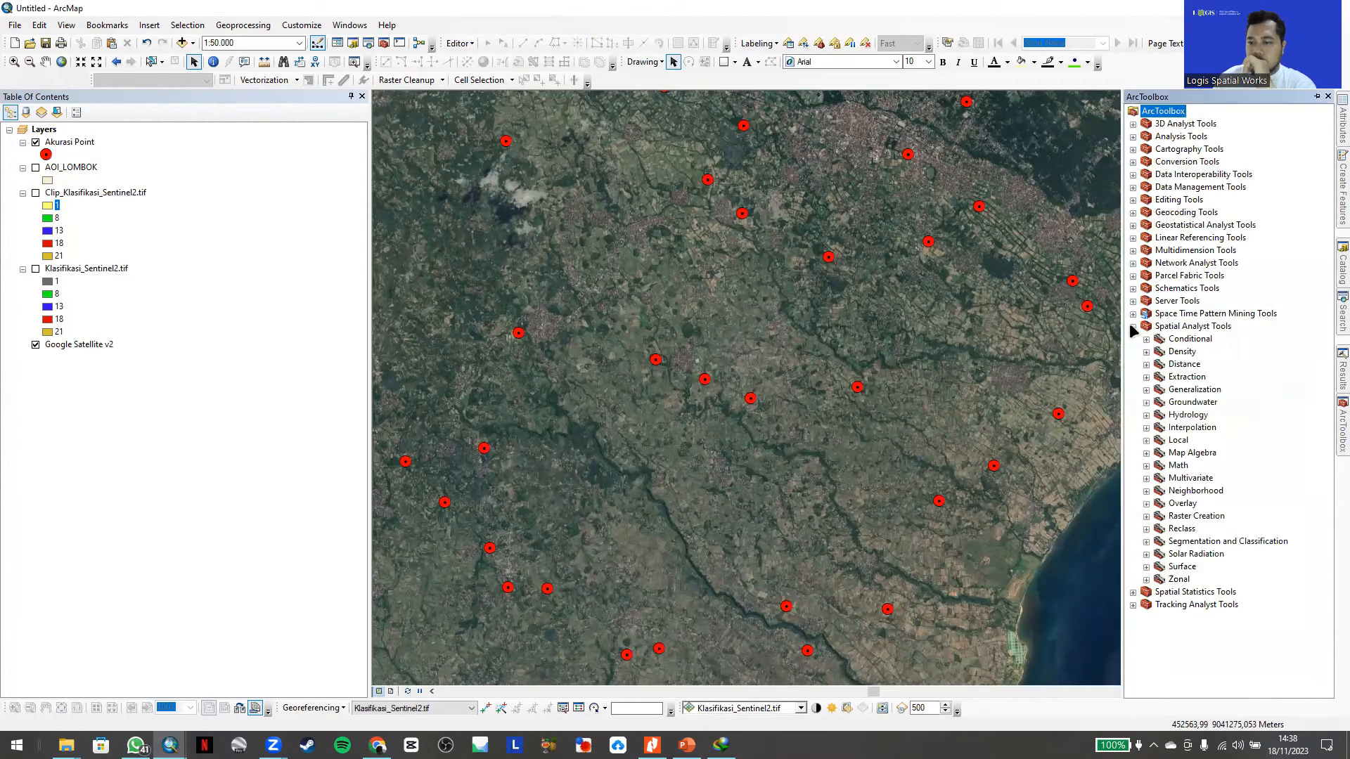
{"action": "left_click", "coordinate": [1146, 543]}
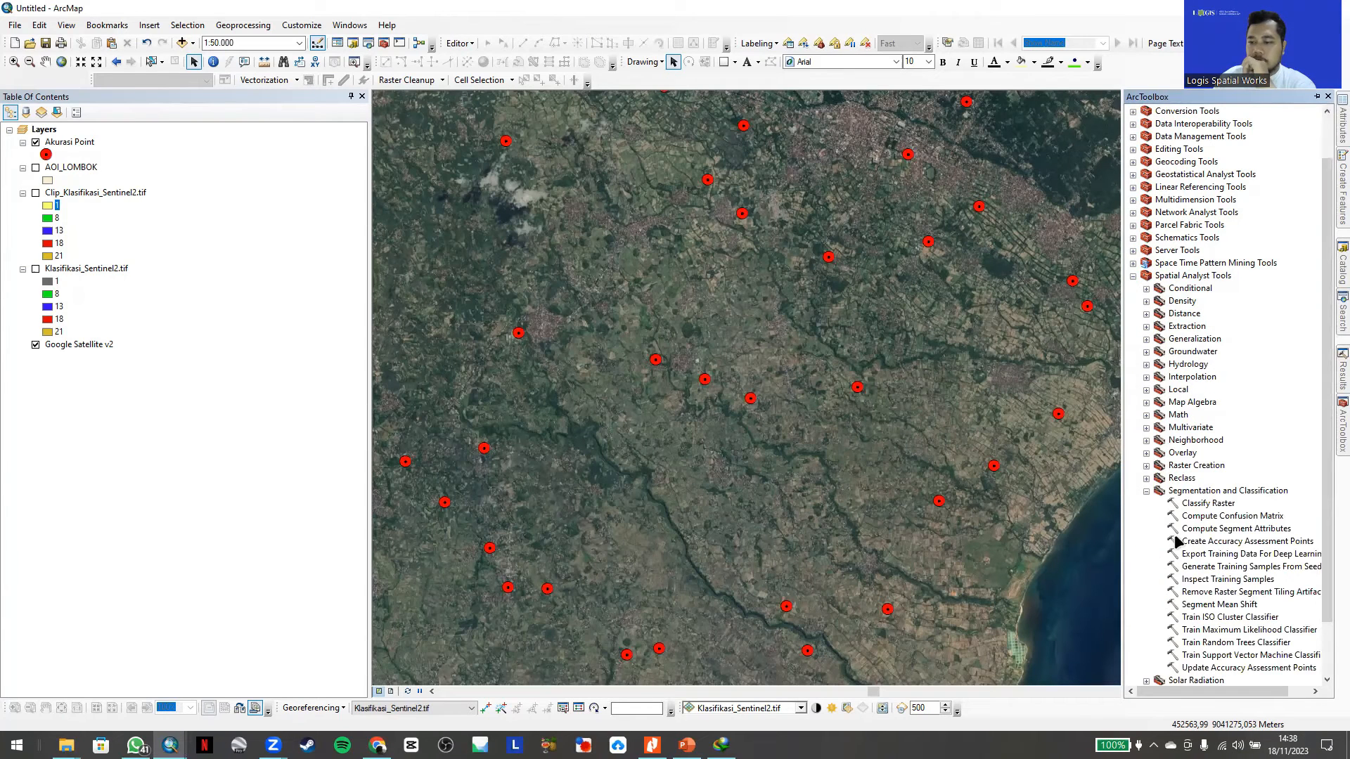
{"action": "left_click", "coordinate": [1245, 519]}
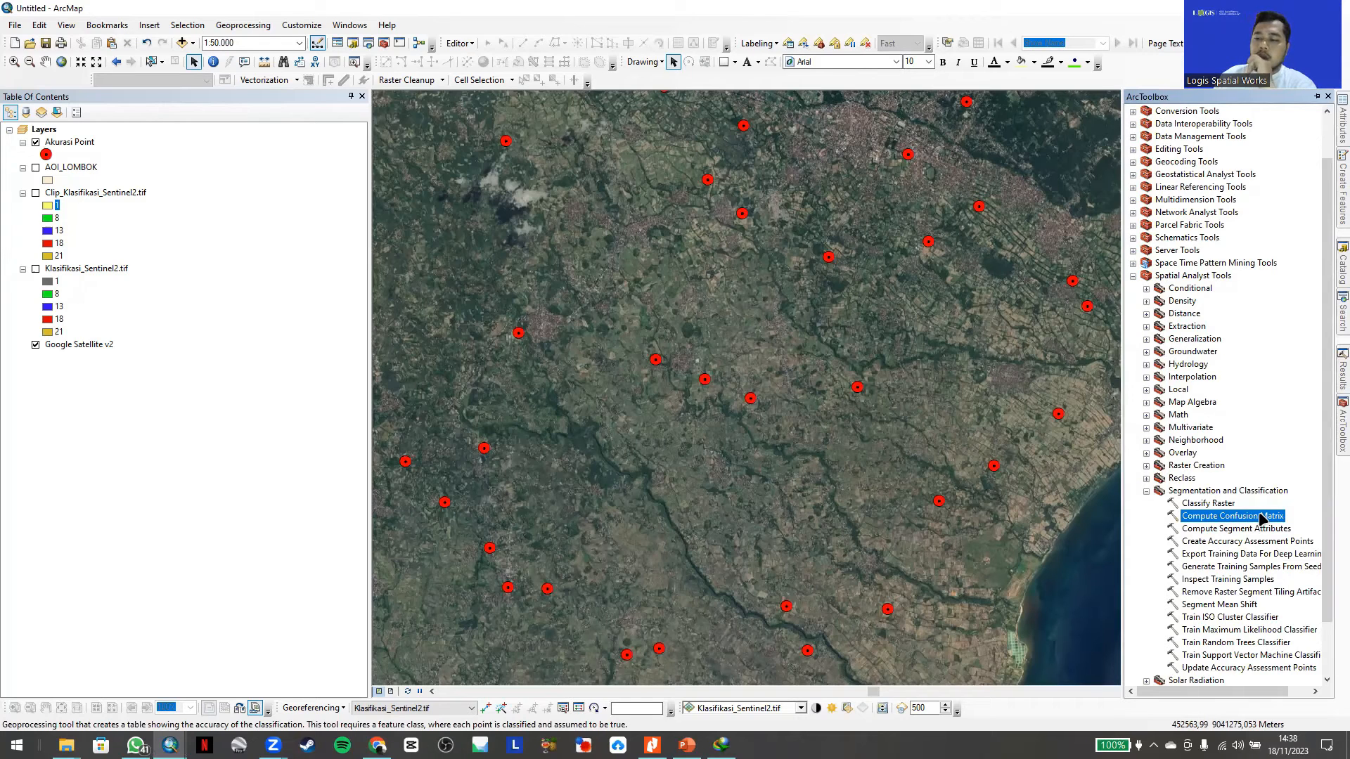
{"action": "double_click", "coordinate": [1259, 516]}
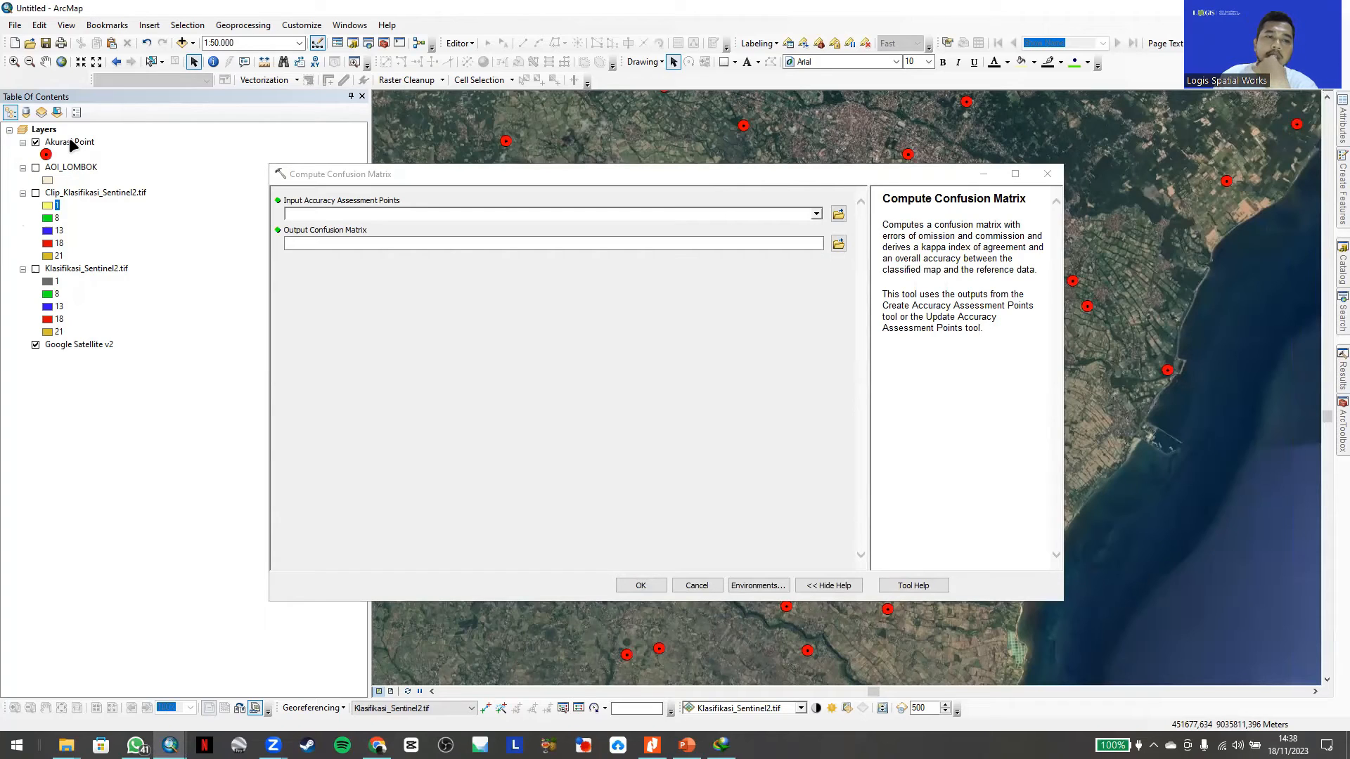
{"action": "left_click_drag", "start_coordinate": [71, 143], "coordinate": [317, 213]}
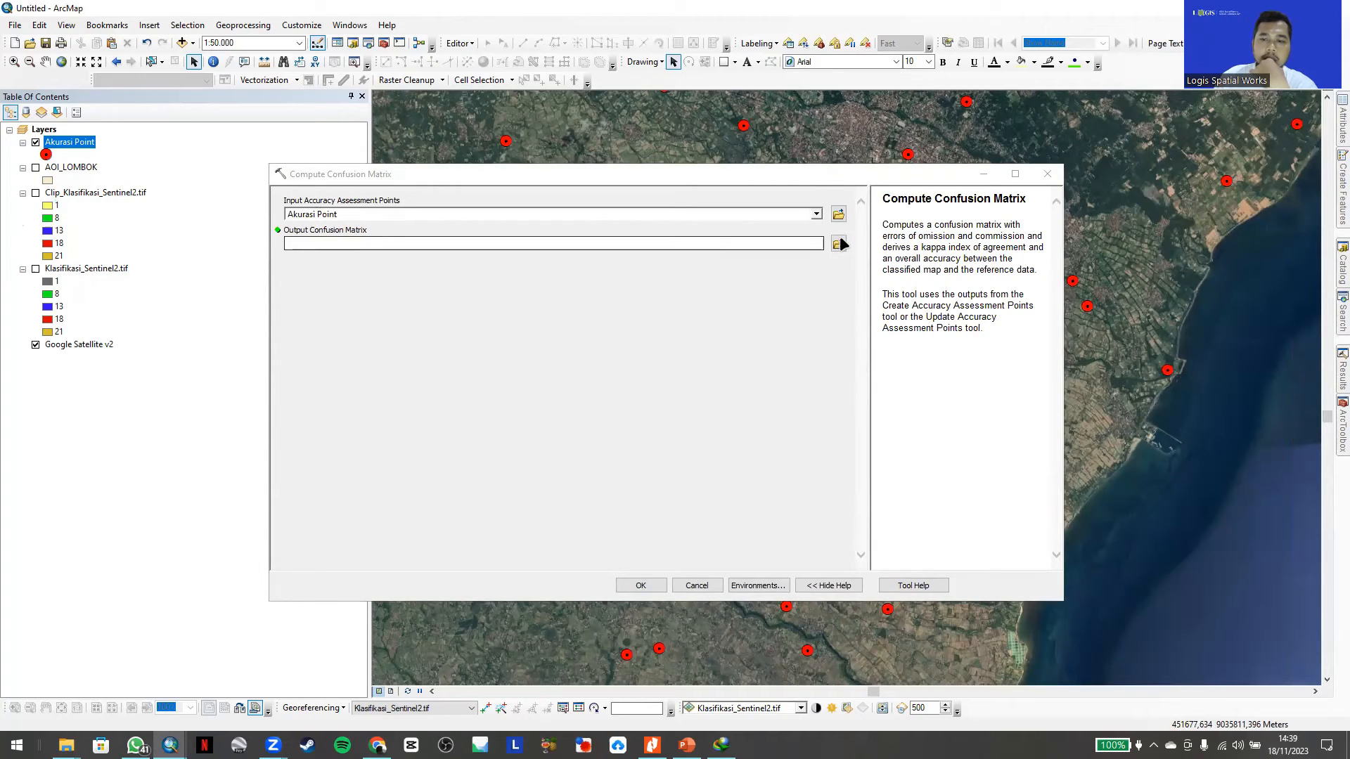
- Try to set the output confusion matrix as a table named Uji Akurasi in the Uji Akurasi folder
{"action": "left_click", "coordinate": [839, 244]}
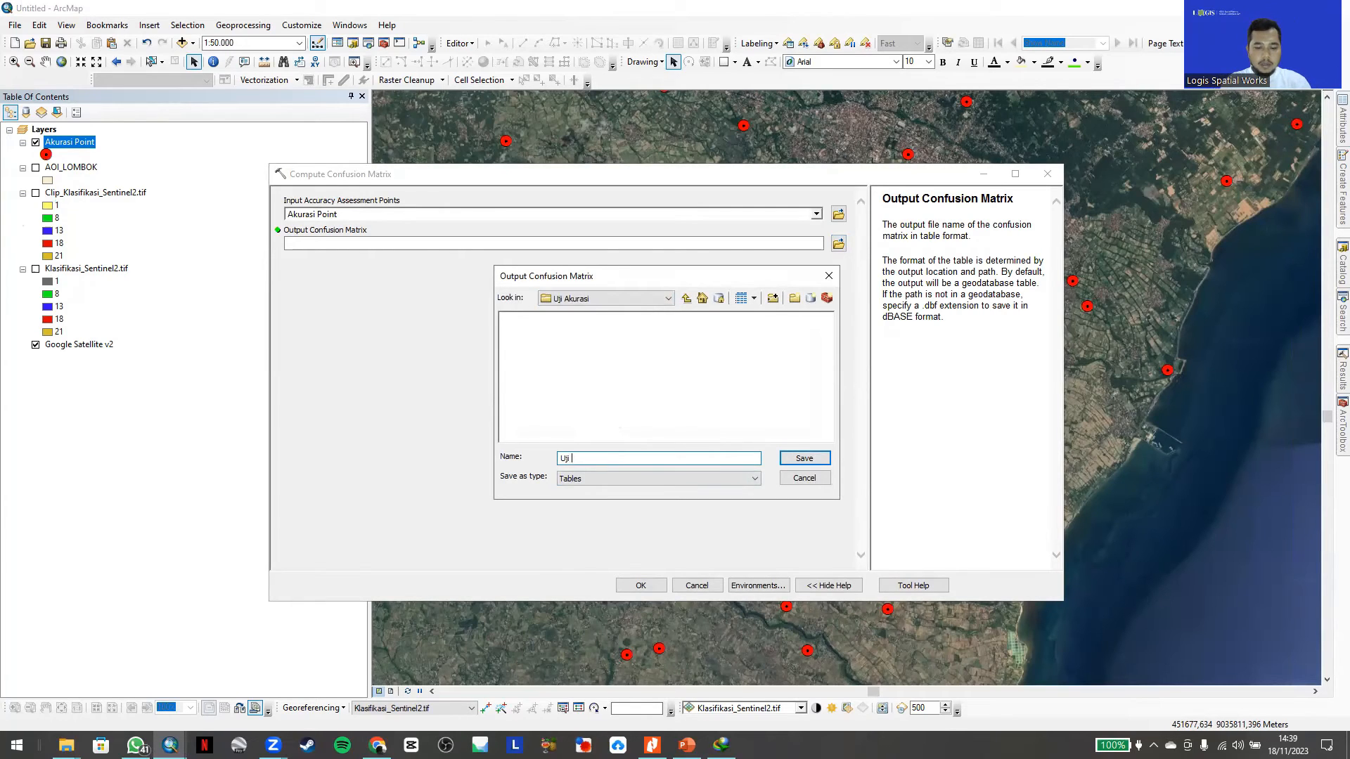
{"action": "type", "text": "Uji Akurasi"}
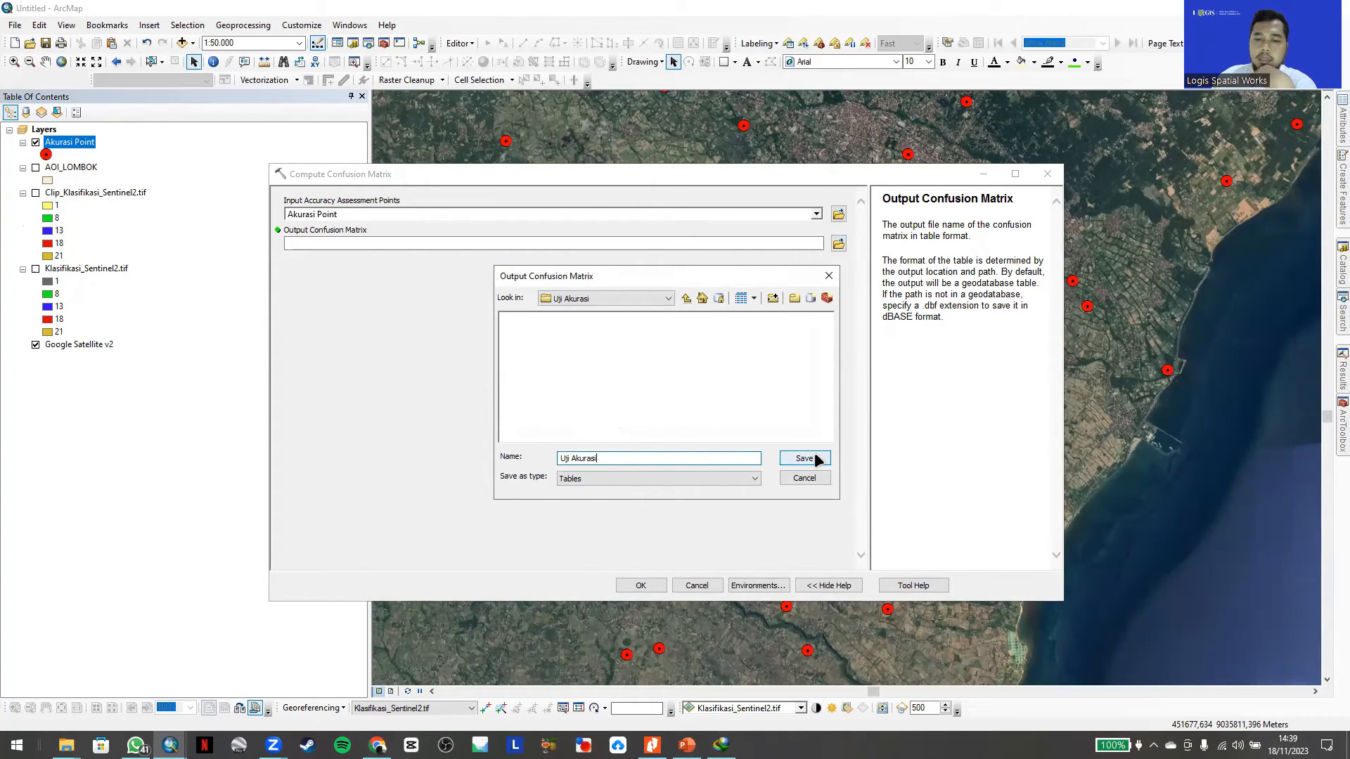
{"action": "left_click", "coordinate": [648, 475]}
{"action": "left_click", "coordinate": [649, 475]}
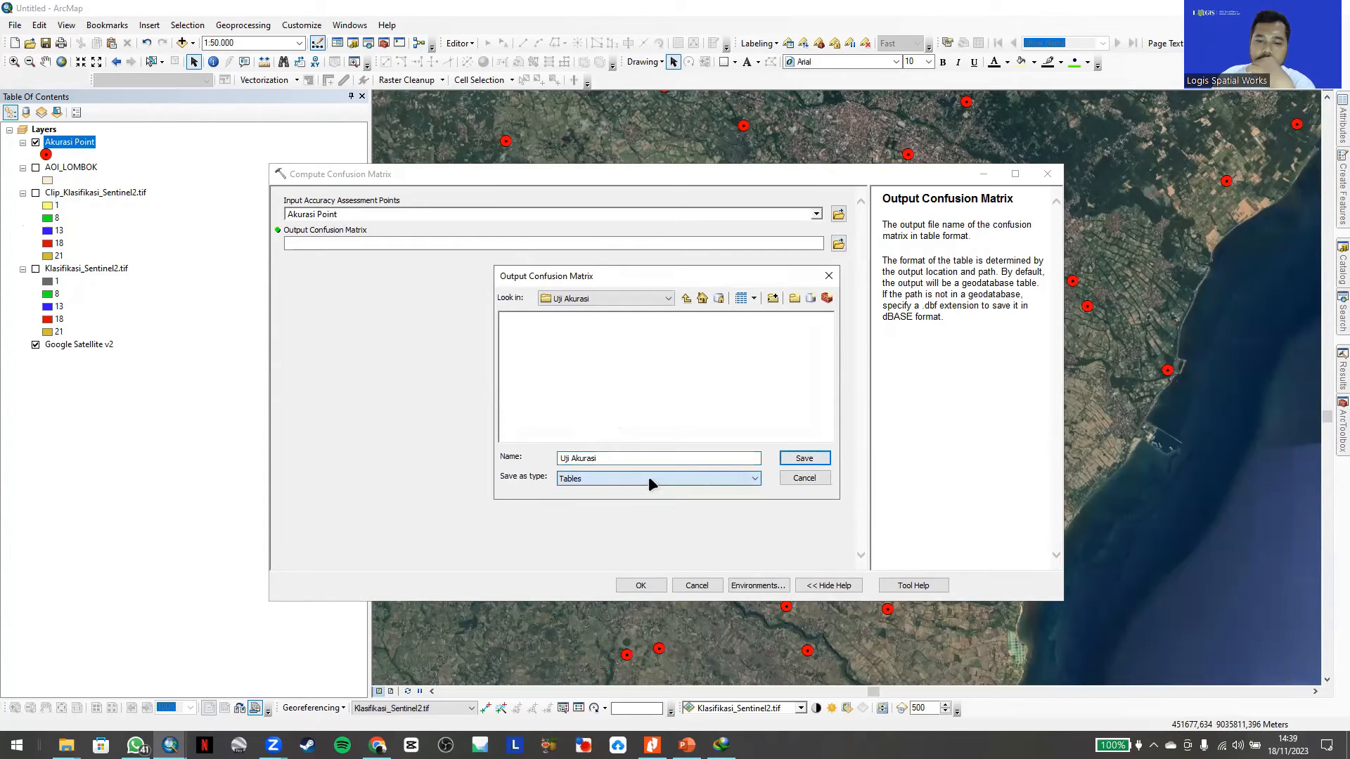
{"action": "left_click", "coordinate": [805, 459]}
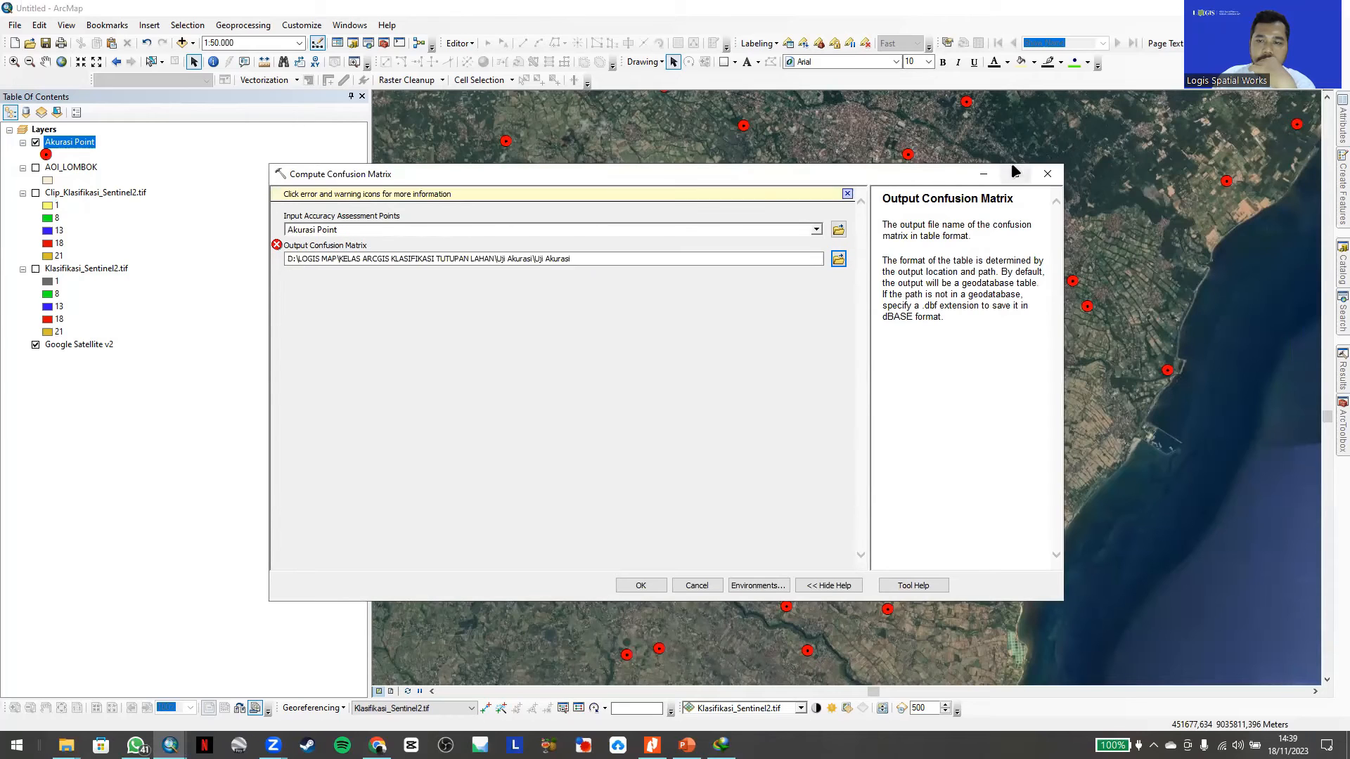
- Set the output confusion matrix to a dBASE table named Uji Akurasi.dbf in the Uji Akurasi folder
{"action": "left_click", "coordinate": [838, 258]}
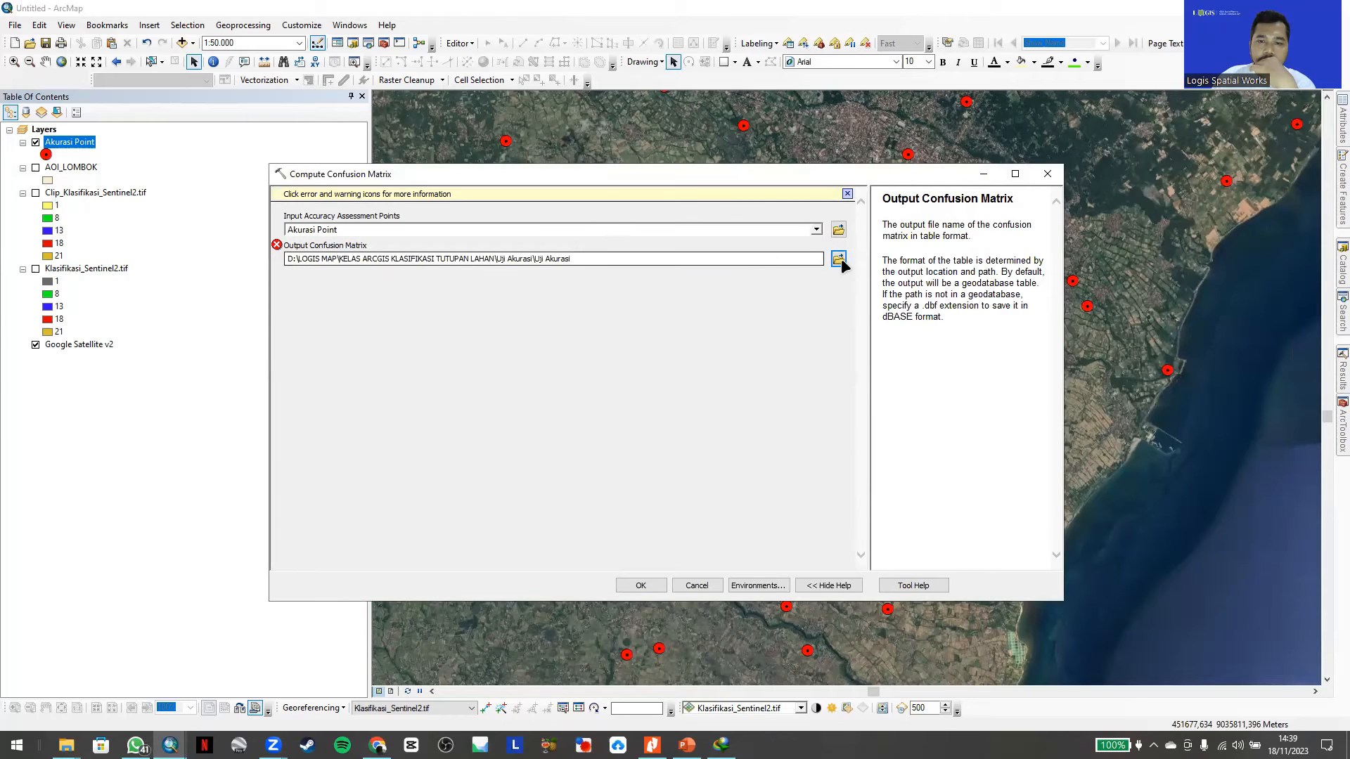
{"action": "left_click", "coordinate": [604, 477]}
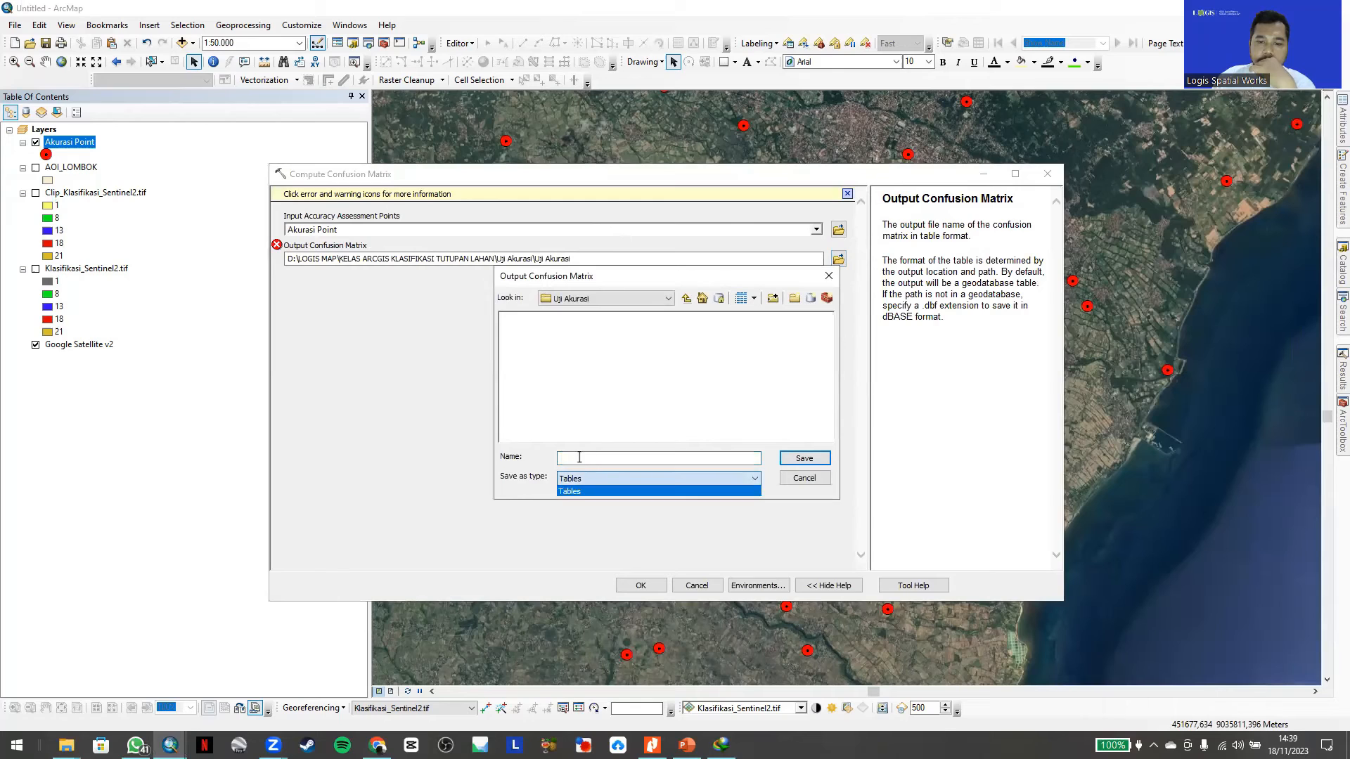
{"action": "left_click", "coordinate": [580, 458]}
{"action": "left_click", "coordinate": [579, 457]}
{"action": "type", "text": "Uji Akurasi.dbf"}
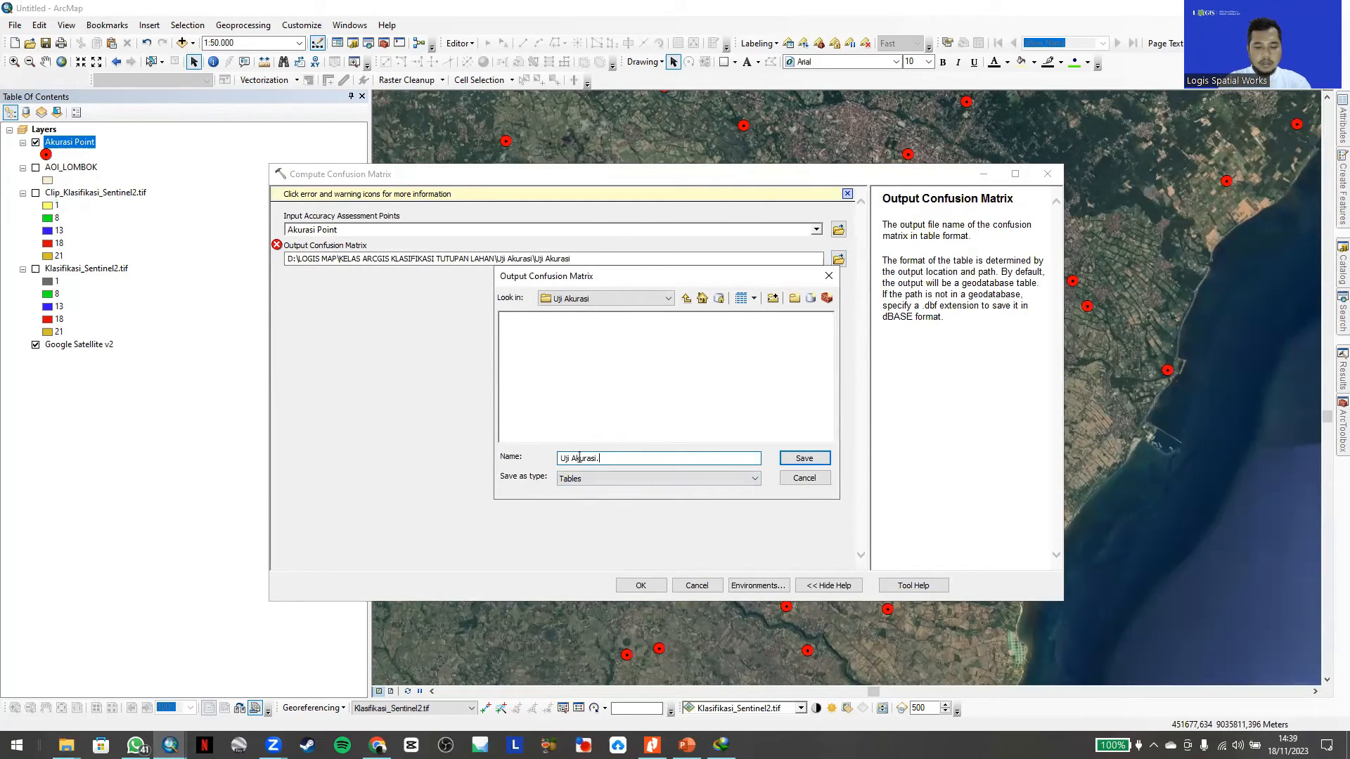
{"action": "left_click", "coordinate": [805, 458]}
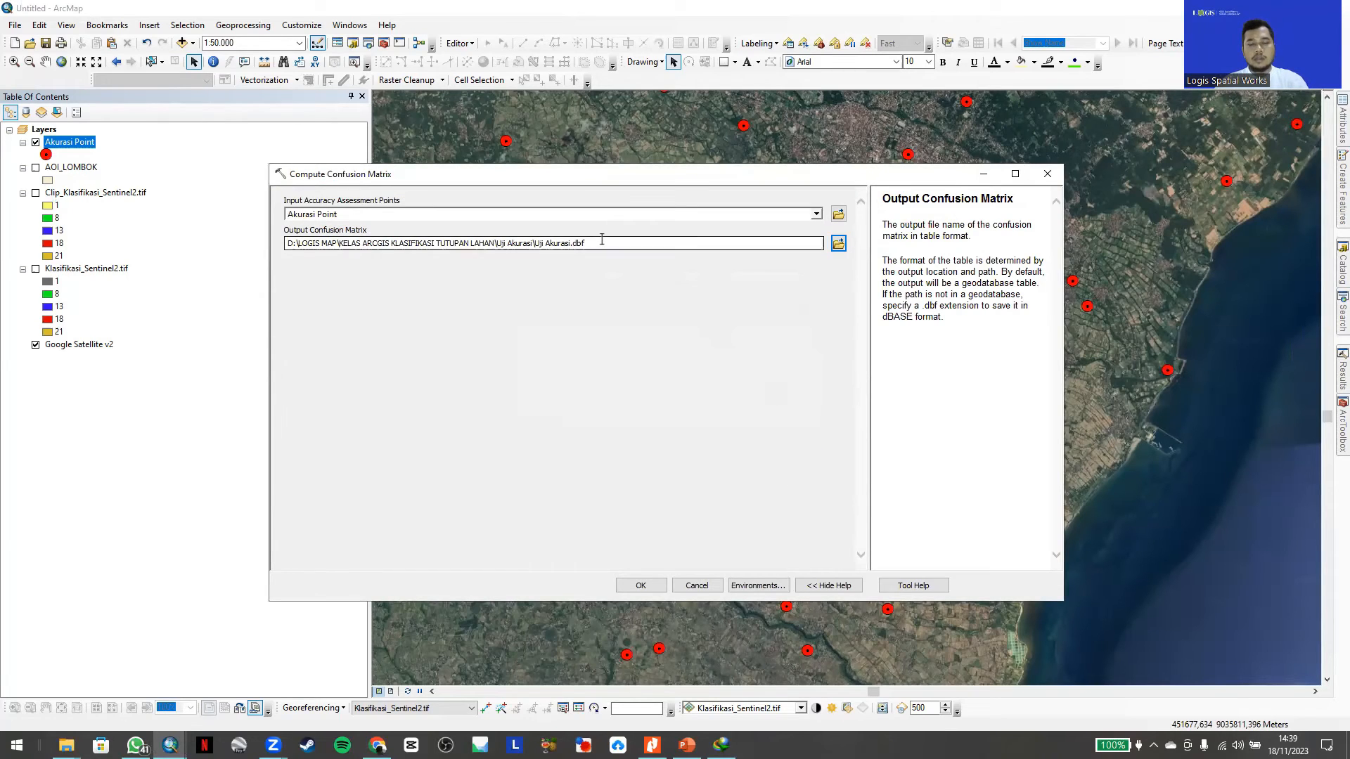
{"action": "left_click", "coordinate": [637, 240]}
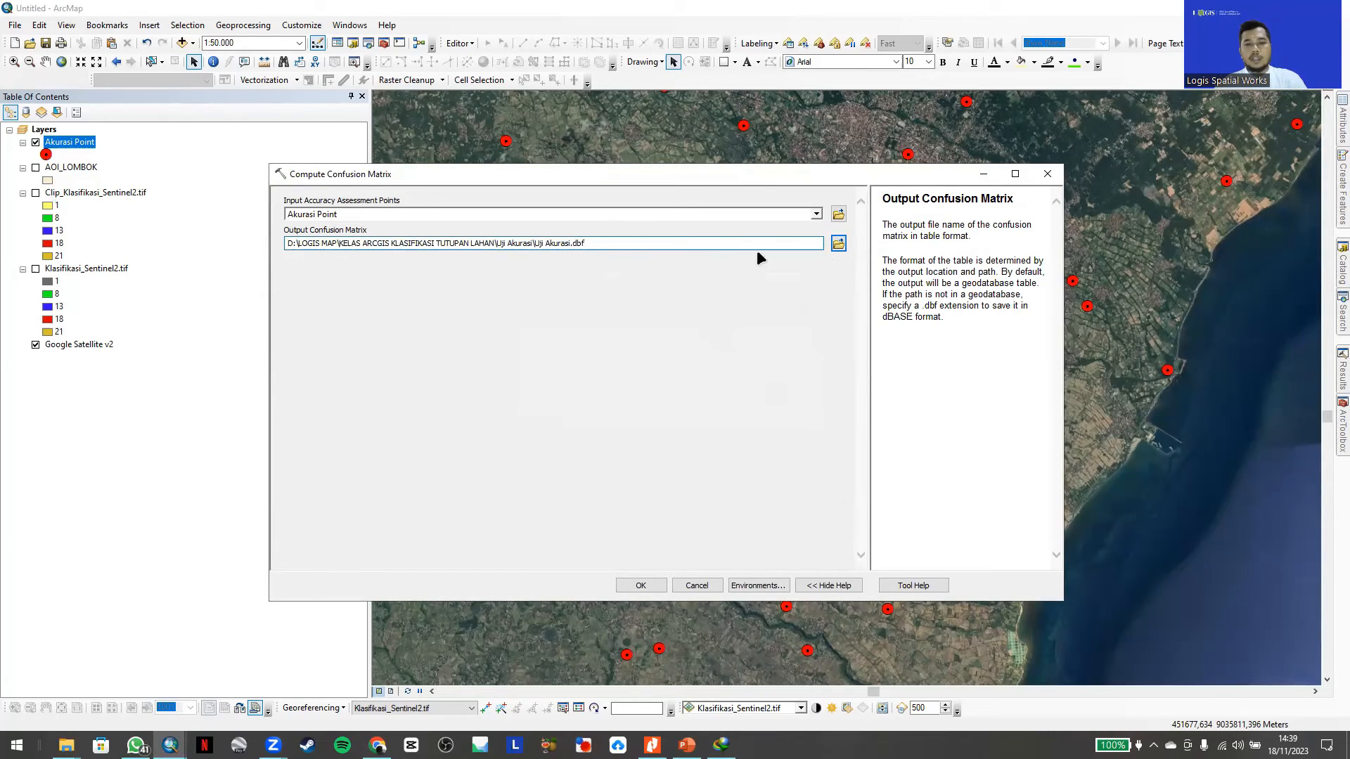
- Run Compute Confusion Matrix with the current settings and review the resulting Uji Akurasi table
{"action": "left_click", "coordinate": [641, 586]}
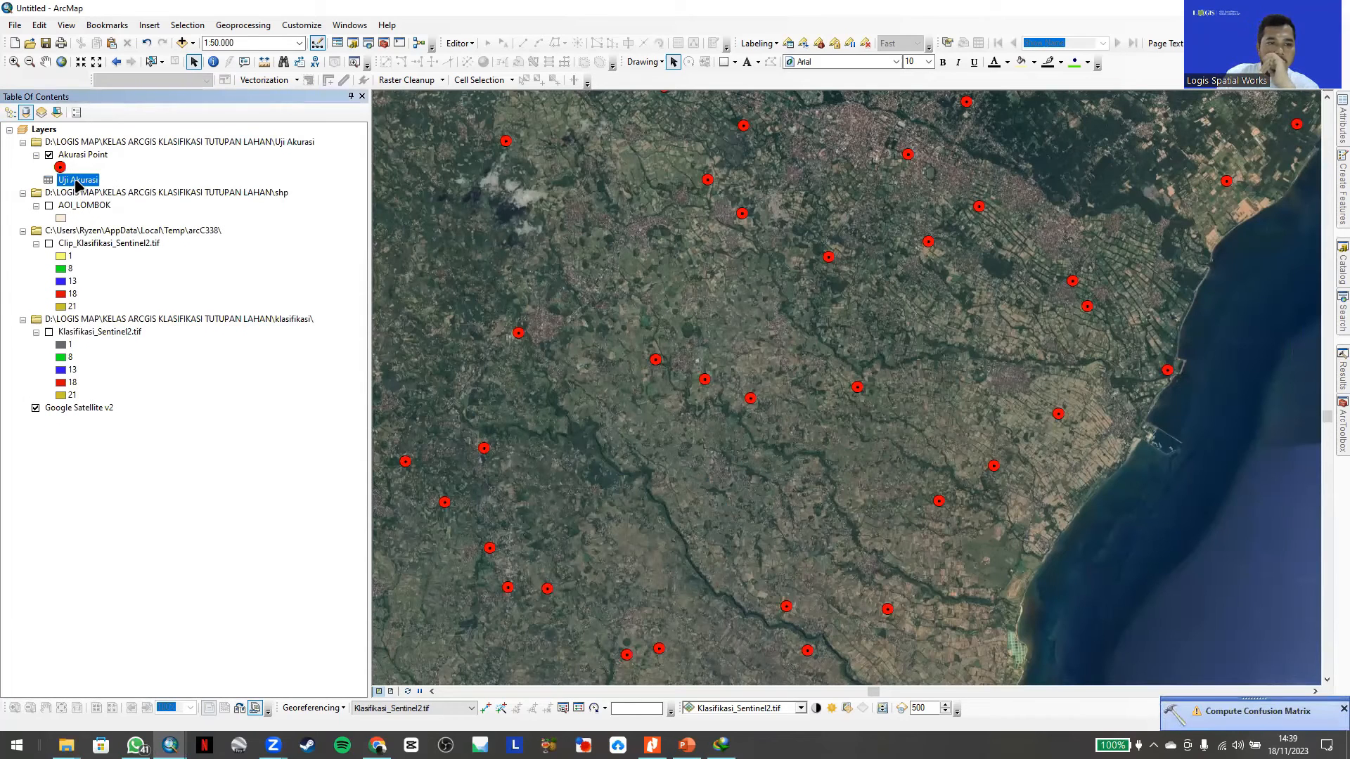
{"action": "right_click", "coordinate": [81, 185]}
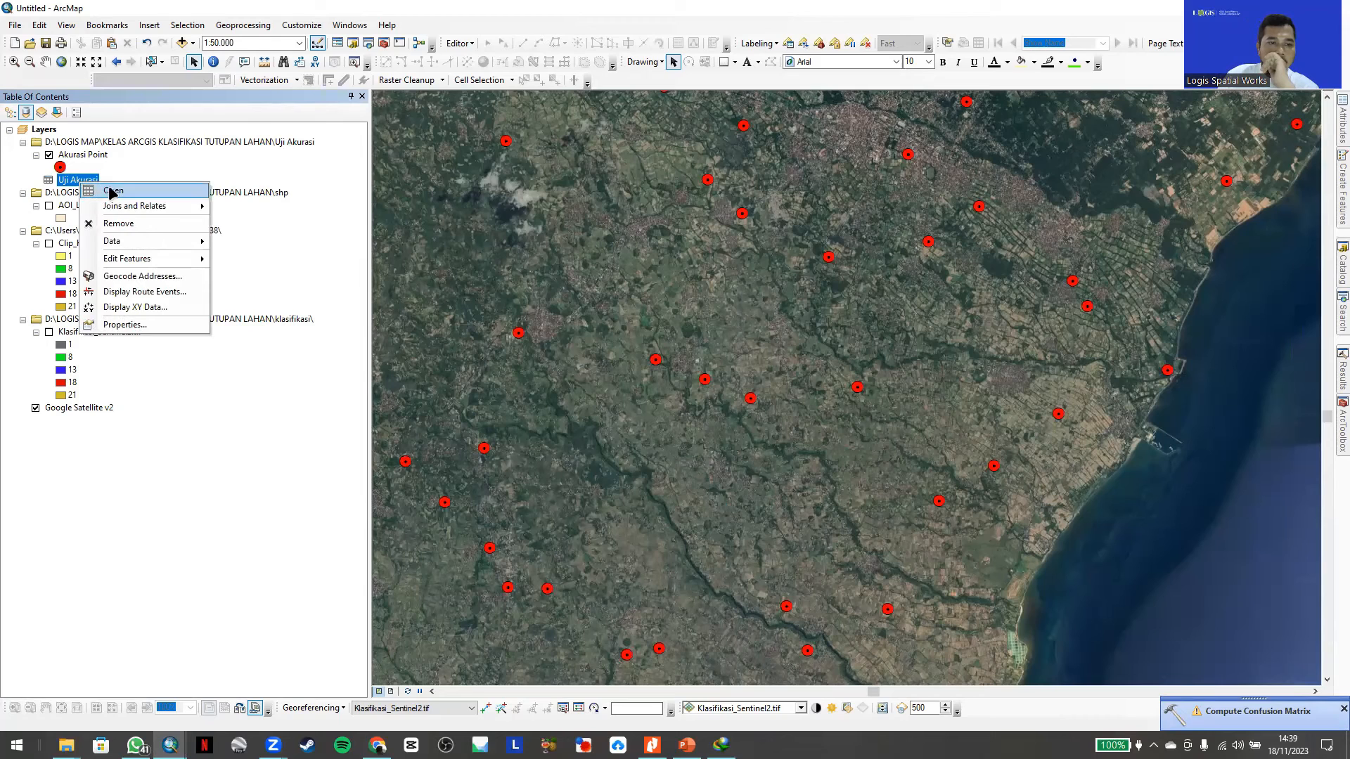
{"action": "left_click", "coordinate": [112, 190]}
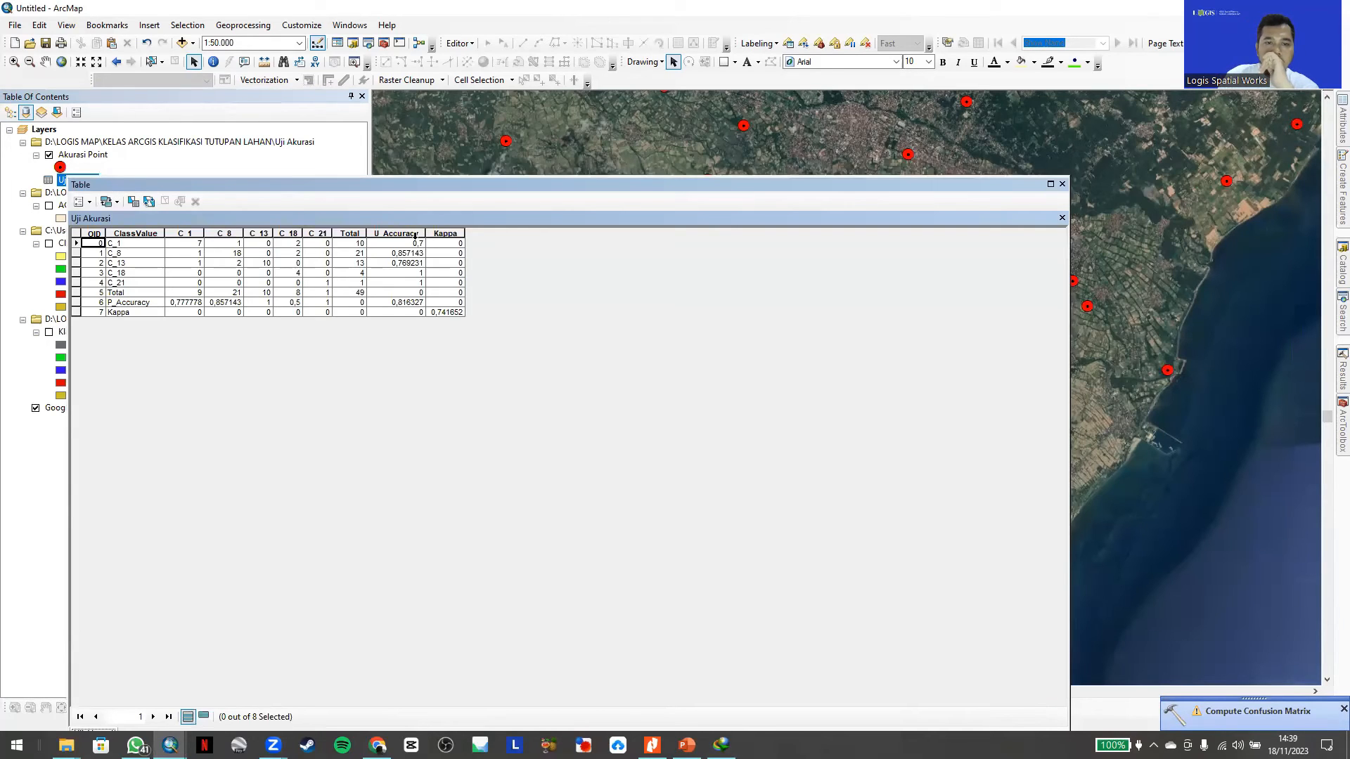
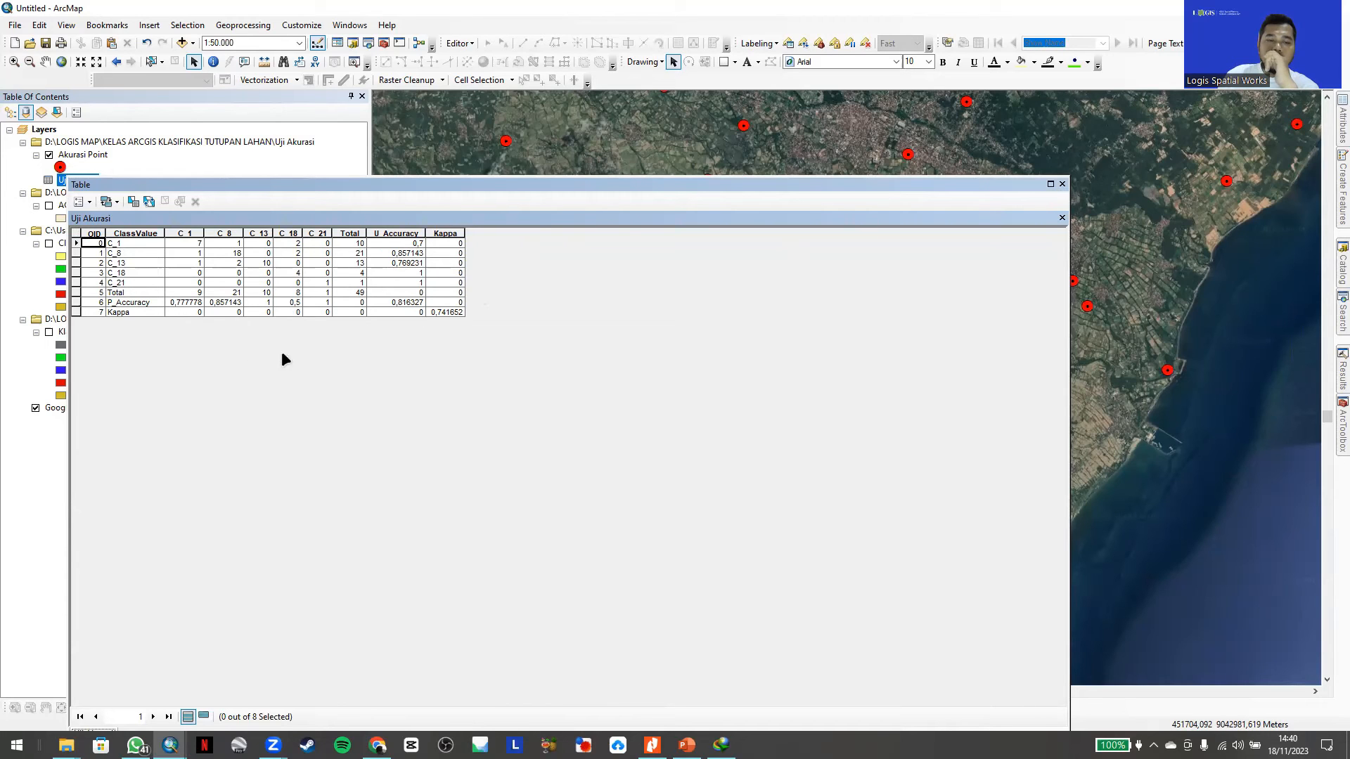
{"action": "left_click", "coordinate": [1061, 184]}
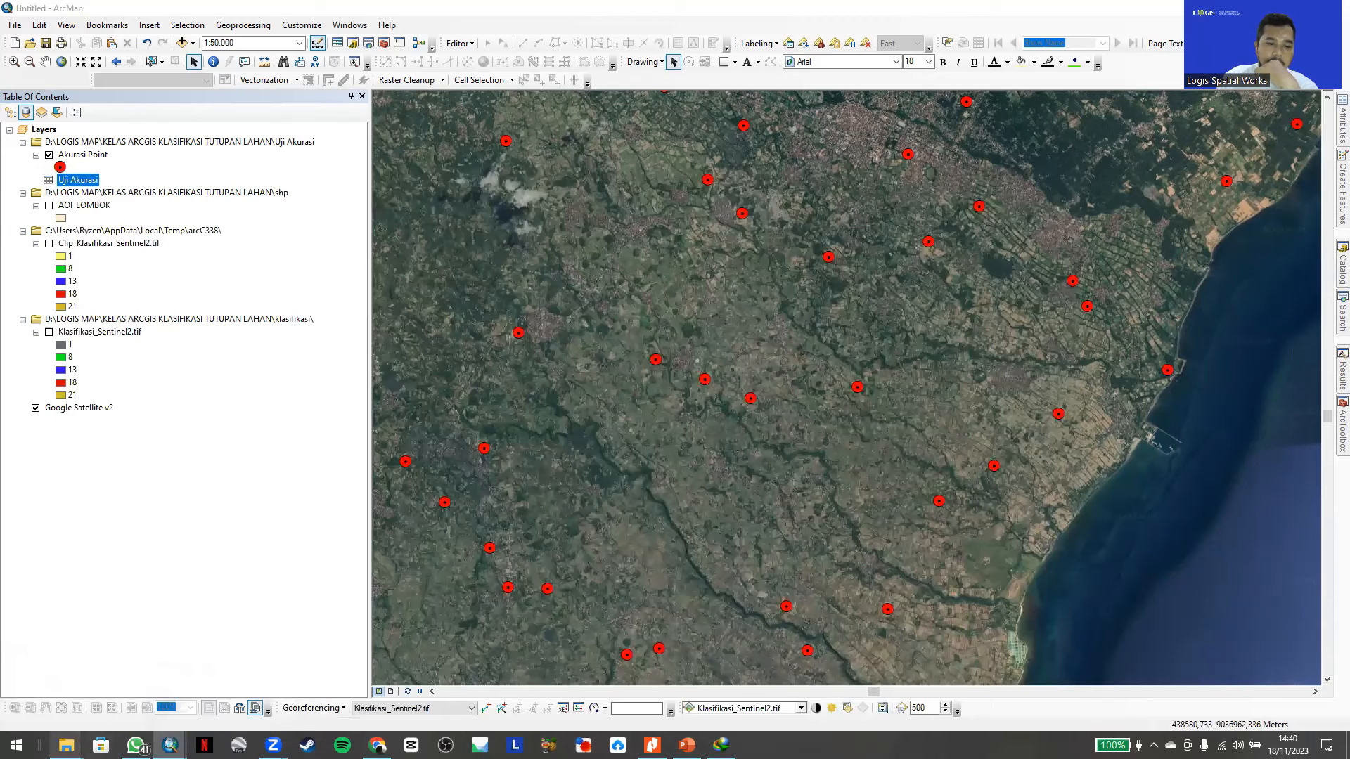
- Switch to File Explorer and locate Uji Akurasi.dbf in the Uji Akurasi folder of KELAS ARCGIS KLASIFIKASI TUTUPAN LAHAN
{"action": "mouse_move", "coordinate": [66, 745]}
{"action": "left_click", "coordinate": [109, 681]}
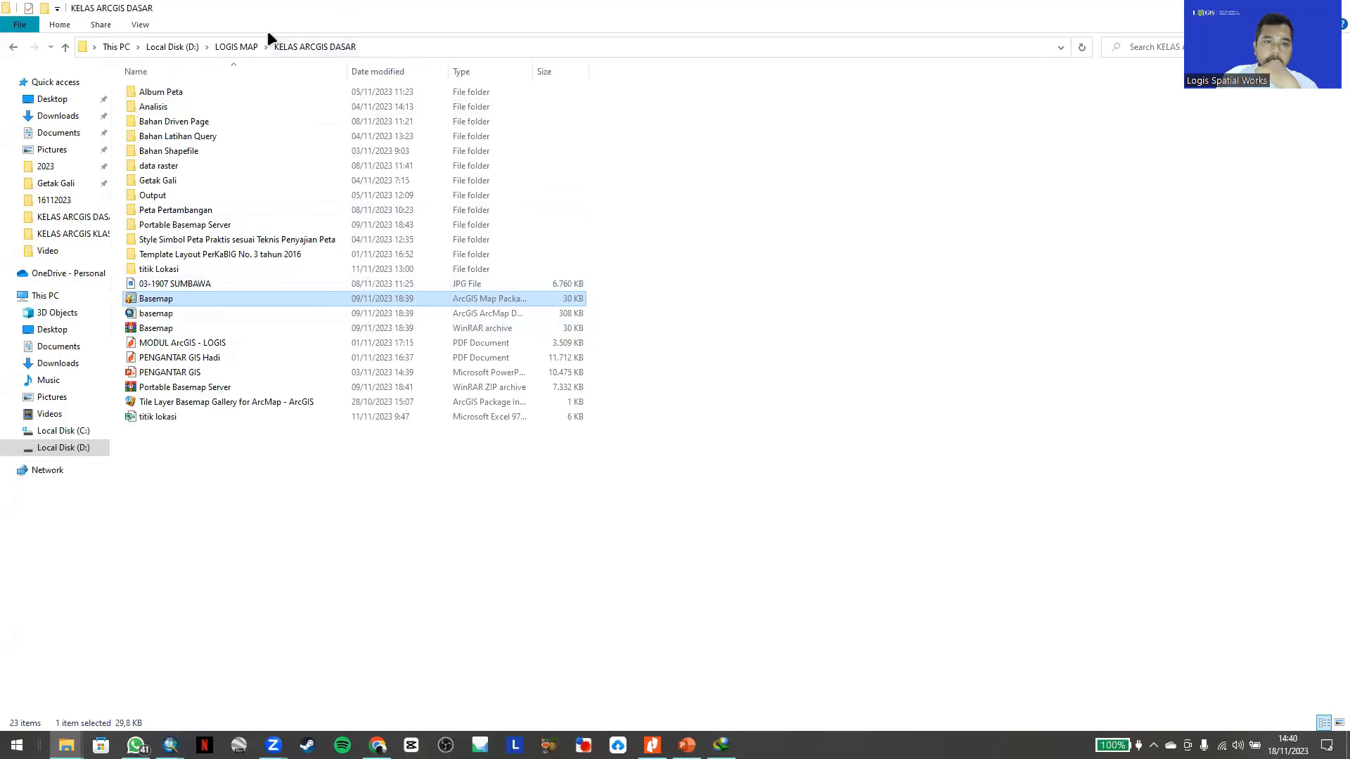
{"action": "left_click", "coordinate": [236, 47]}
{"action": "double_click", "coordinate": [195, 106]}
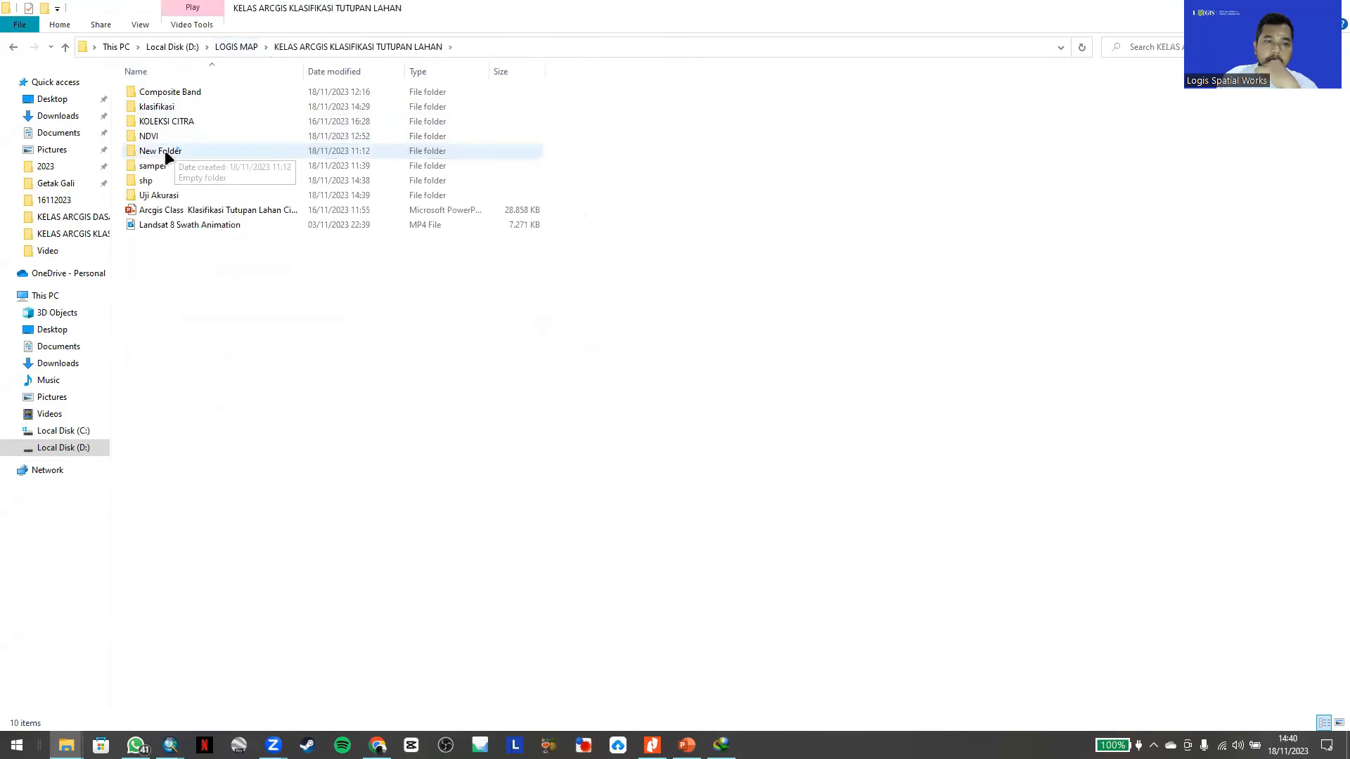
{"action": "double_click", "coordinate": [157, 196]}
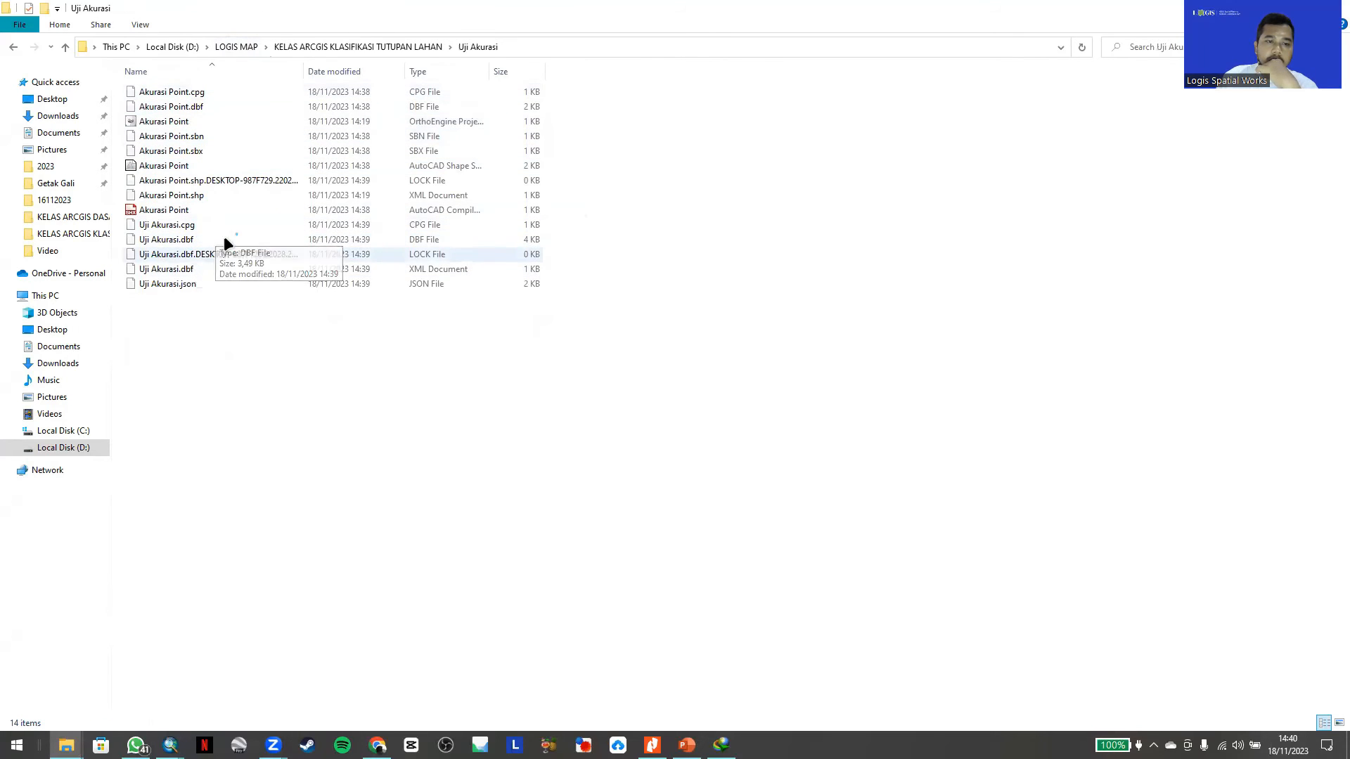
{"action": "left_click", "coordinate": [250, 239]}
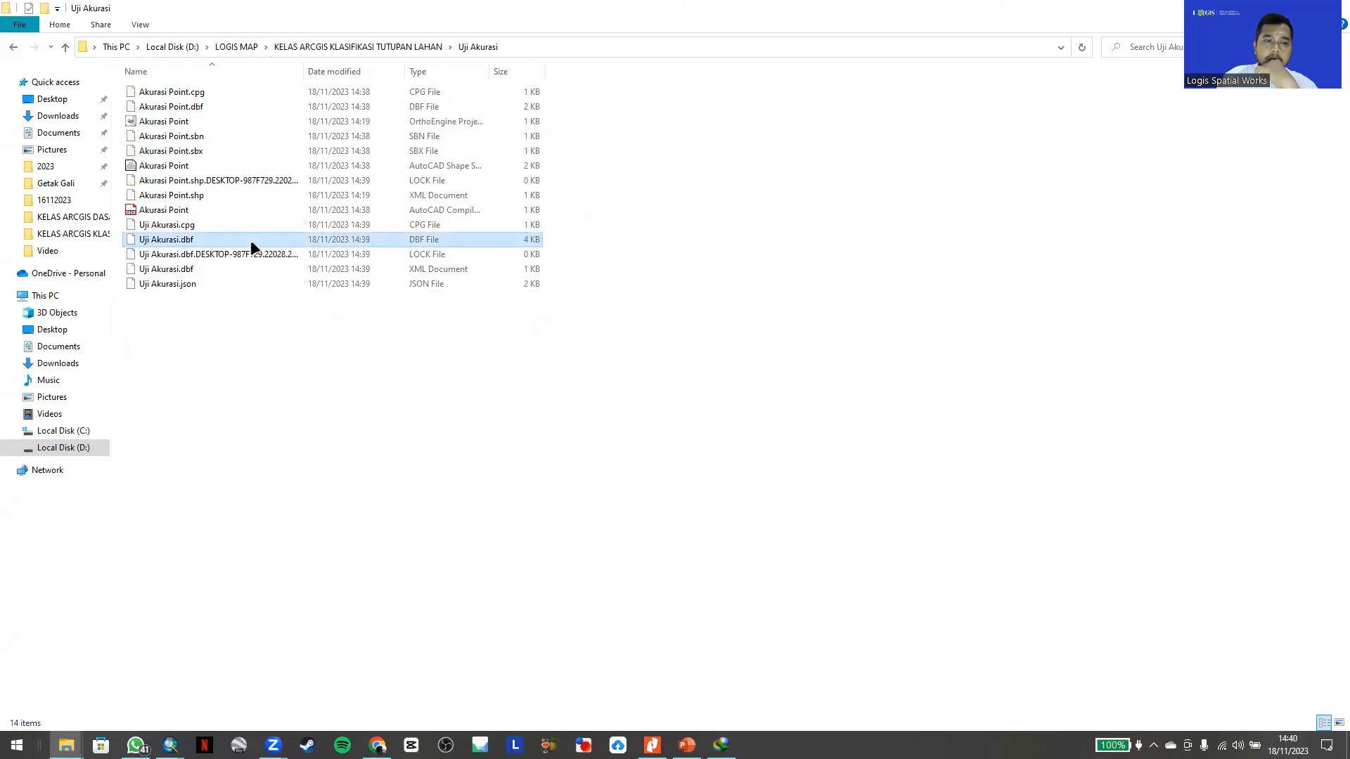
- Launch Excel and create a blank workbook
{"action": "left_click", "coordinate": [17, 745]}
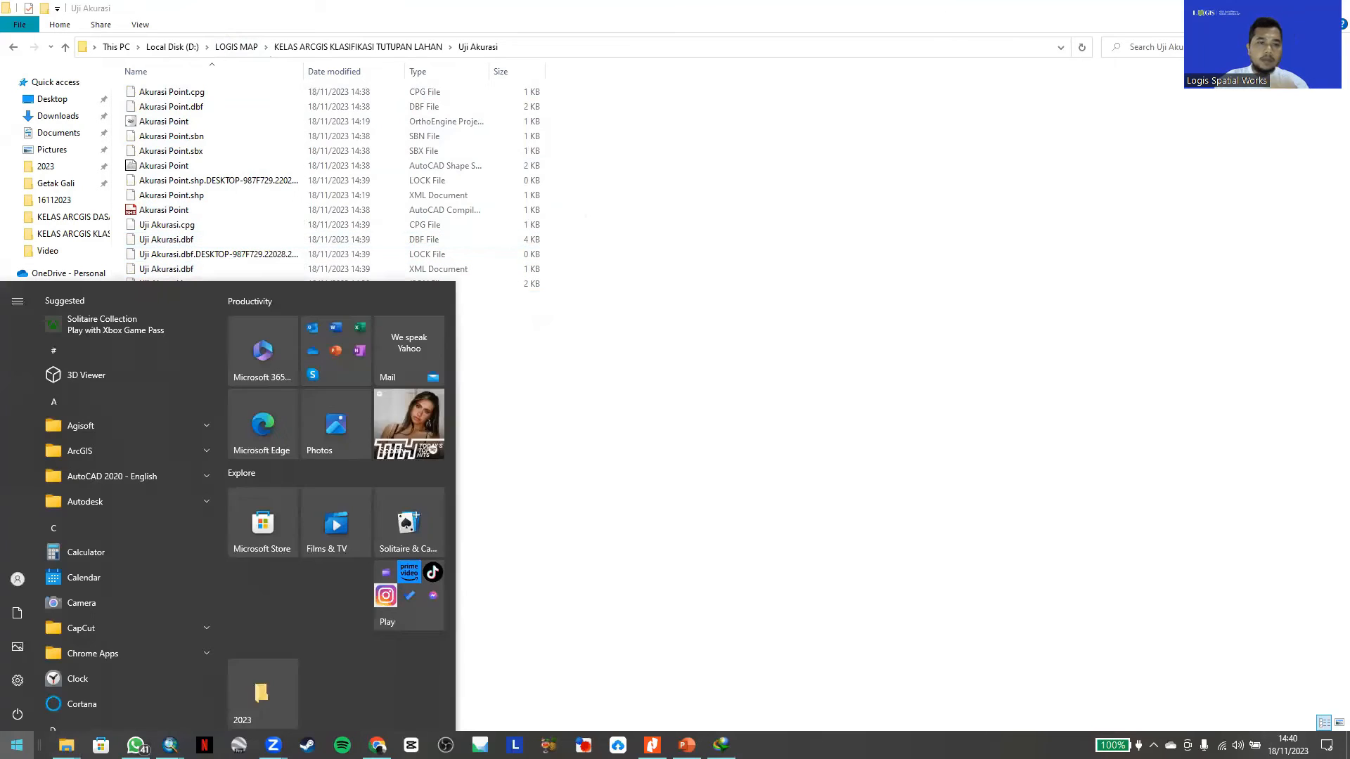
{"action": "type", "text": "exc"}
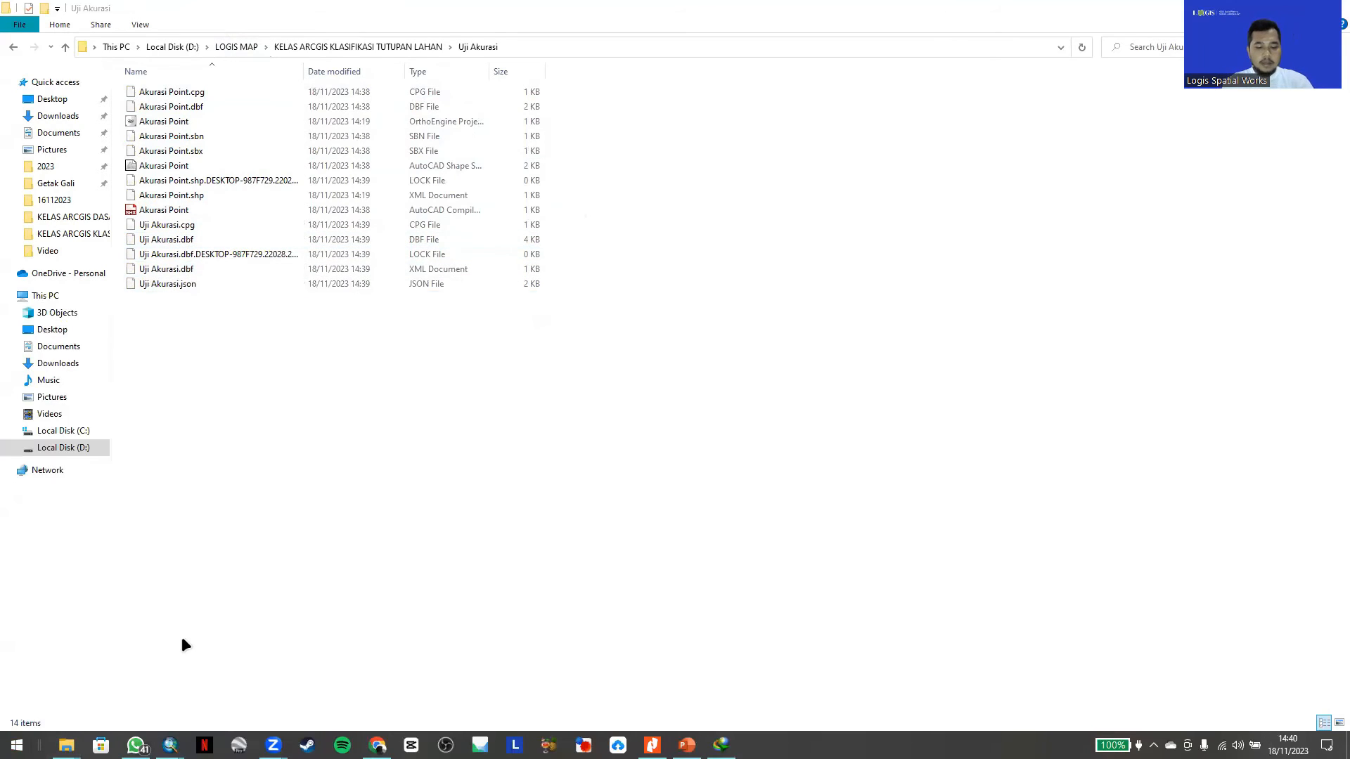
{"action": "left_click", "coordinate": [110, 356]}
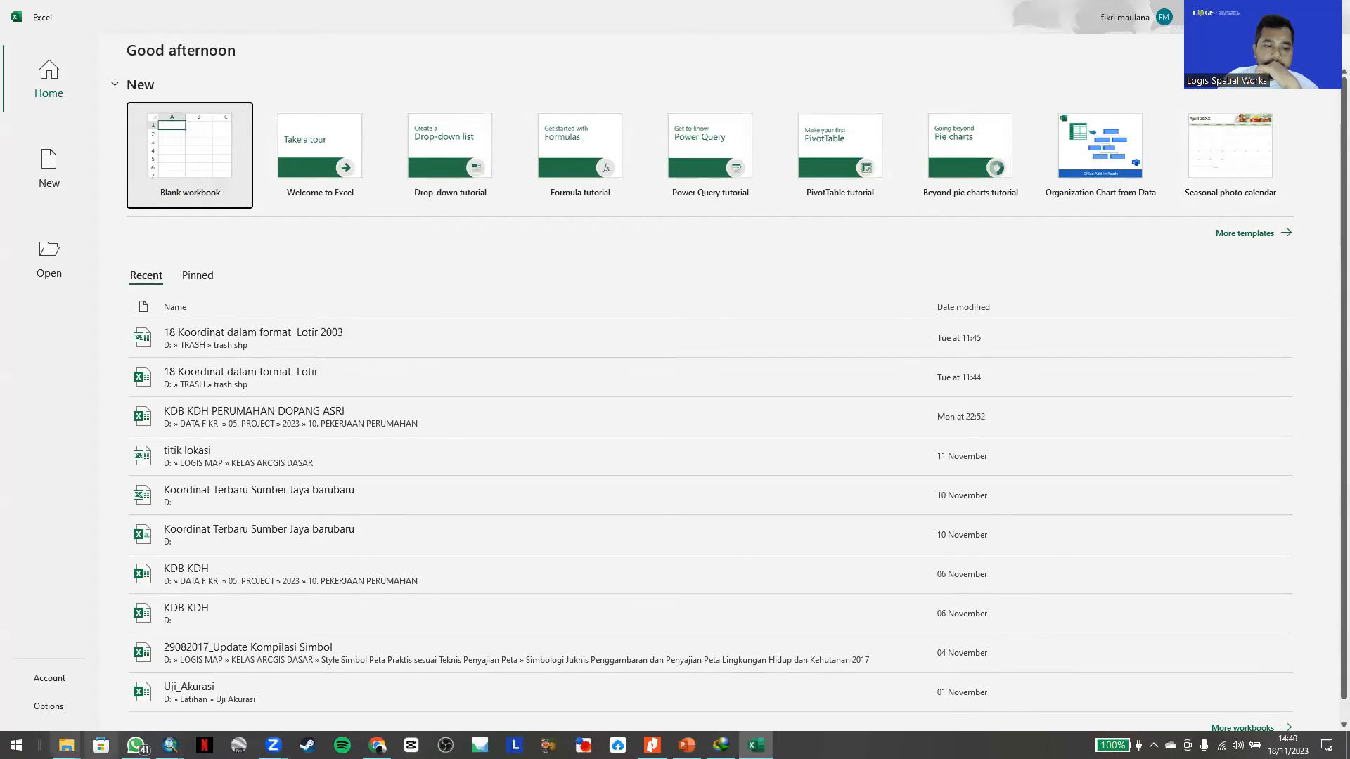
{"action": "left_click", "coordinate": [213, 156]}
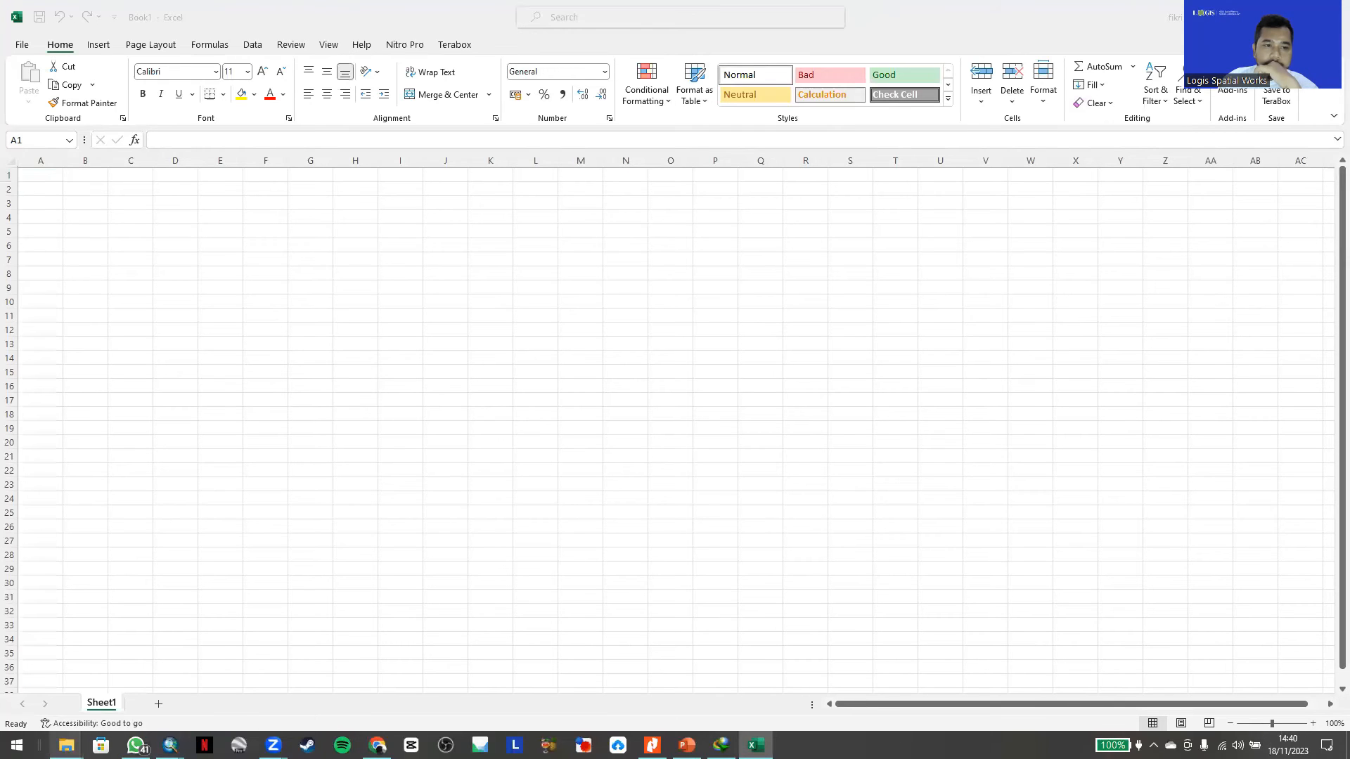
- Open Uji Akurasi.dbf from the Uji Akurasi folder in Excel
{"action": "mouse_move", "coordinate": [67, 745]}
{"action": "left_click", "coordinate": [76, 685]}
{"action": "left_click", "coordinate": [190, 242]}
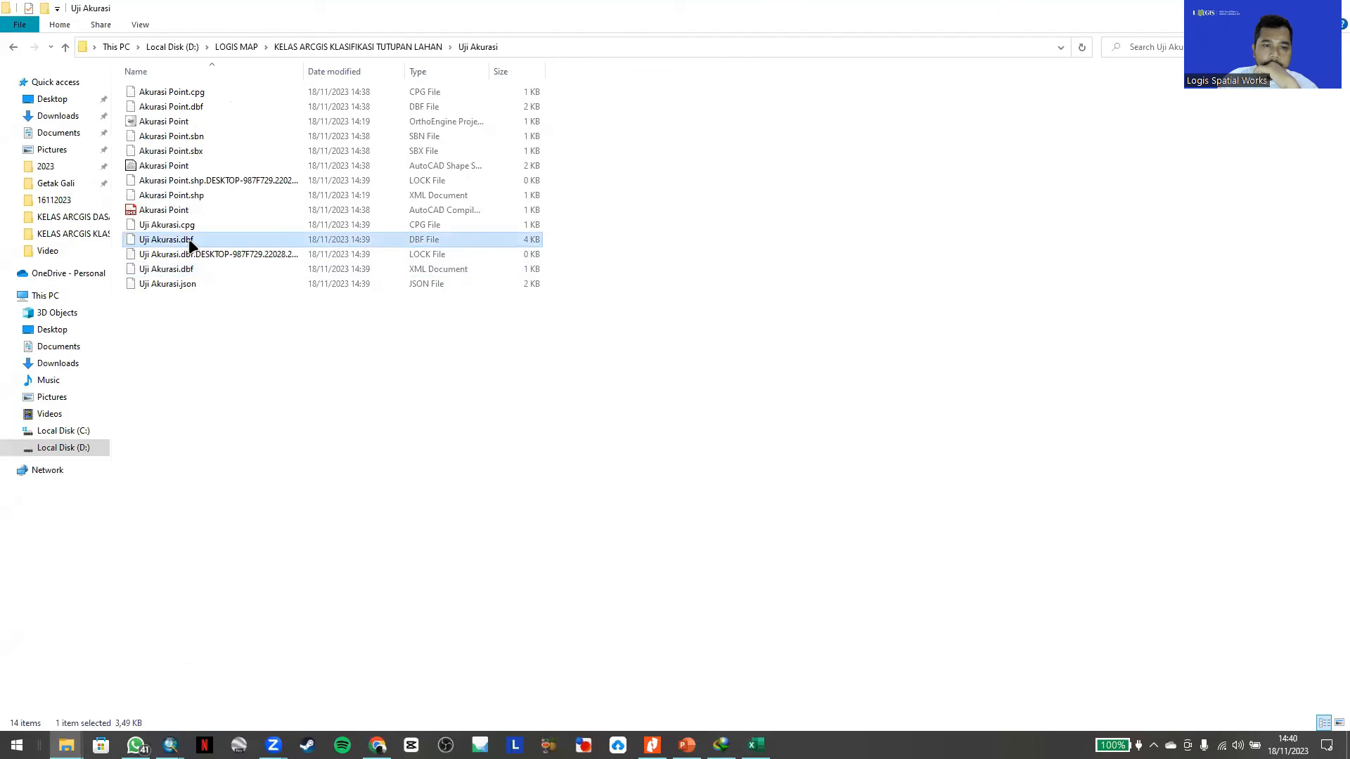
{"action": "left_click_drag", "start_coordinate": [192, 244], "coordinate": [338, 364]}
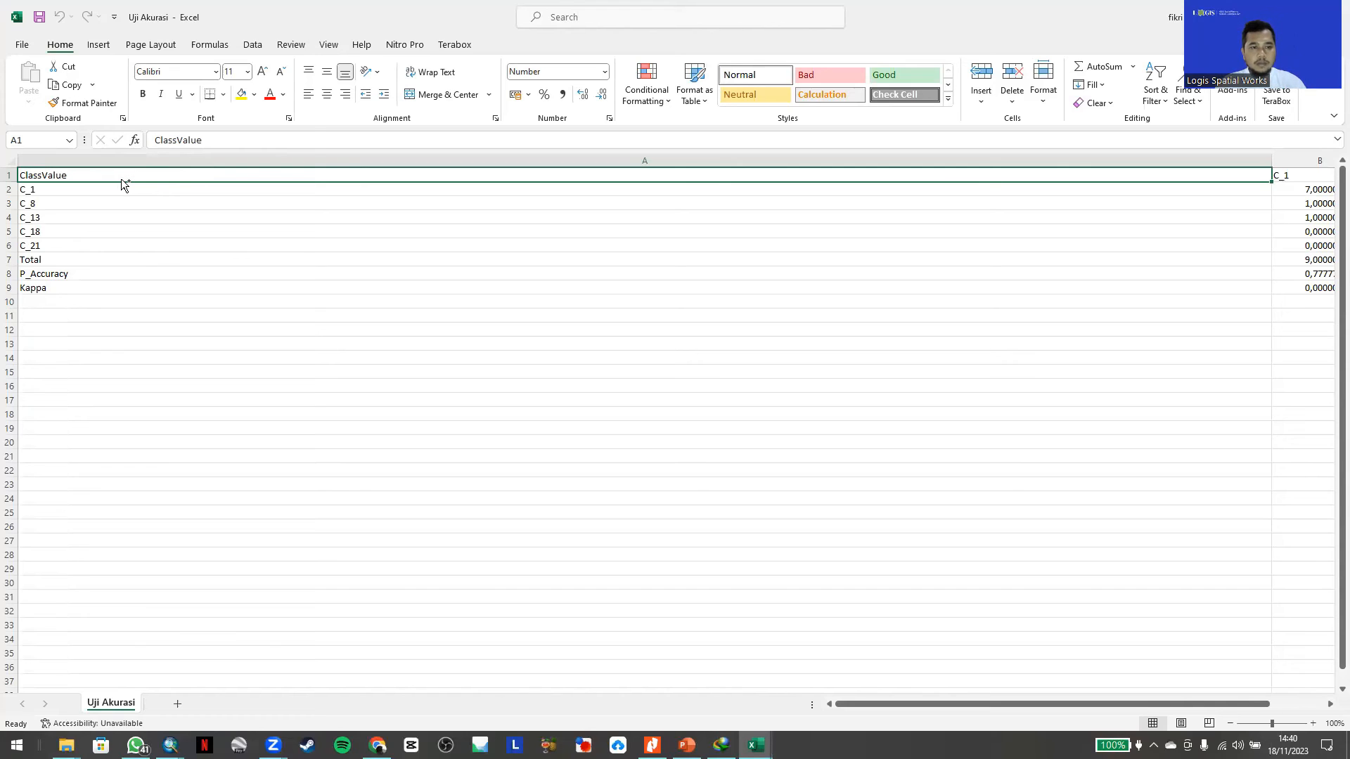
- Narrow the ClassValue column and format the matrix values in B2:I9 in comma style with two decimal places
{"action": "key", "text": "ctrl+shift+Right"}
{"action": "key", "text": "ctrl+shift+Down"}
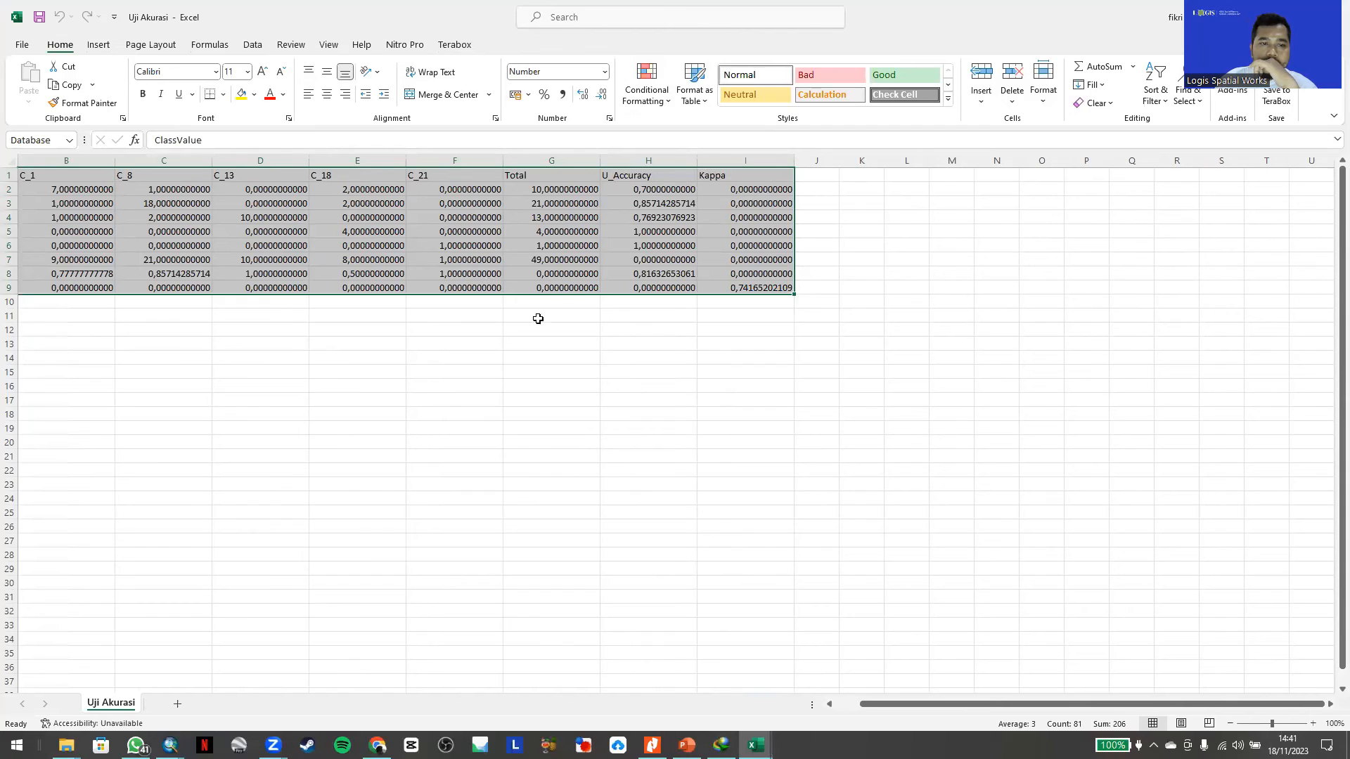
{"action": "scroll", "coordinate": [539, 316], "scroll_direction": "down", "scroll_amount": 2}
{"action": "scroll", "coordinate": [502, 324], "scroll_direction": "up", "scroll_amount": 2}
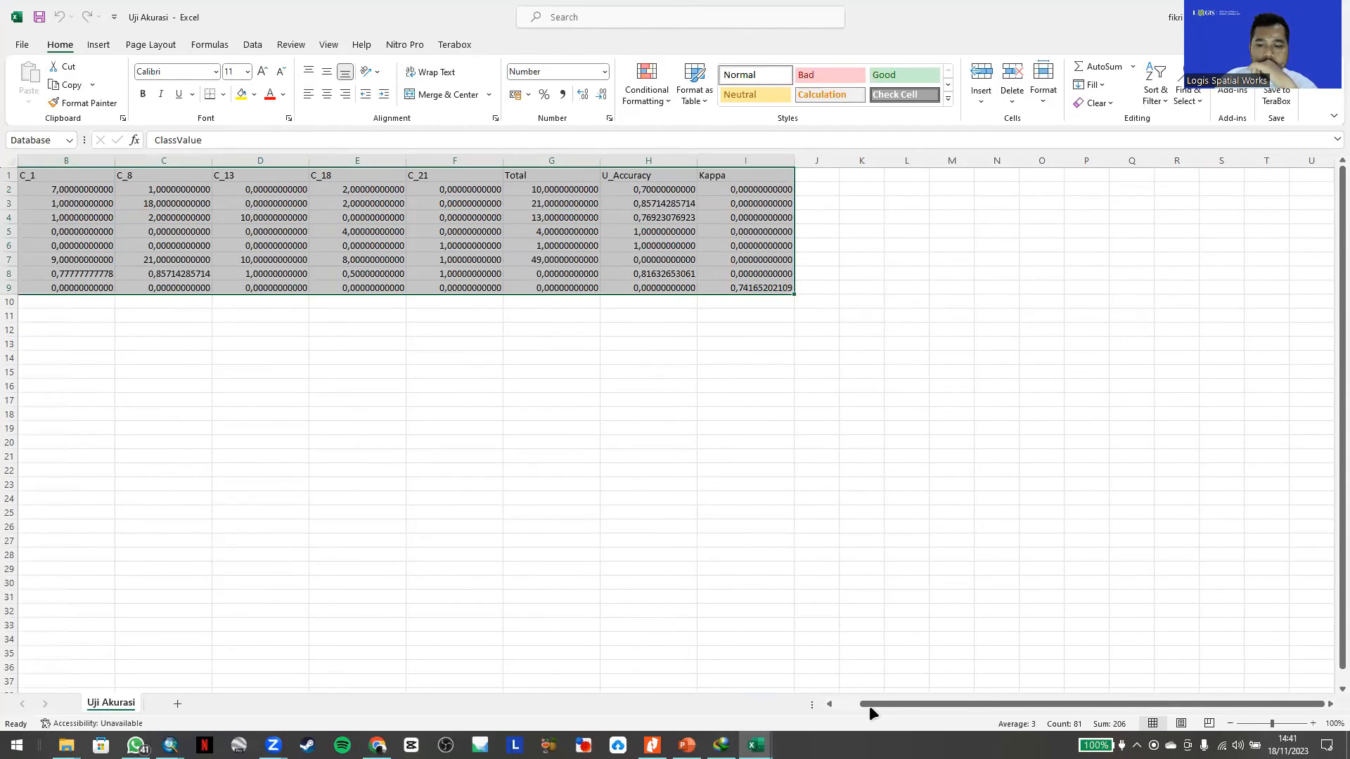
{"action": "left_click_drag", "start_coordinate": [869, 706], "coordinate": [843, 706]}
{"action": "left_click_drag", "start_coordinate": [1272, 161], "coordinate": [837, 289]}
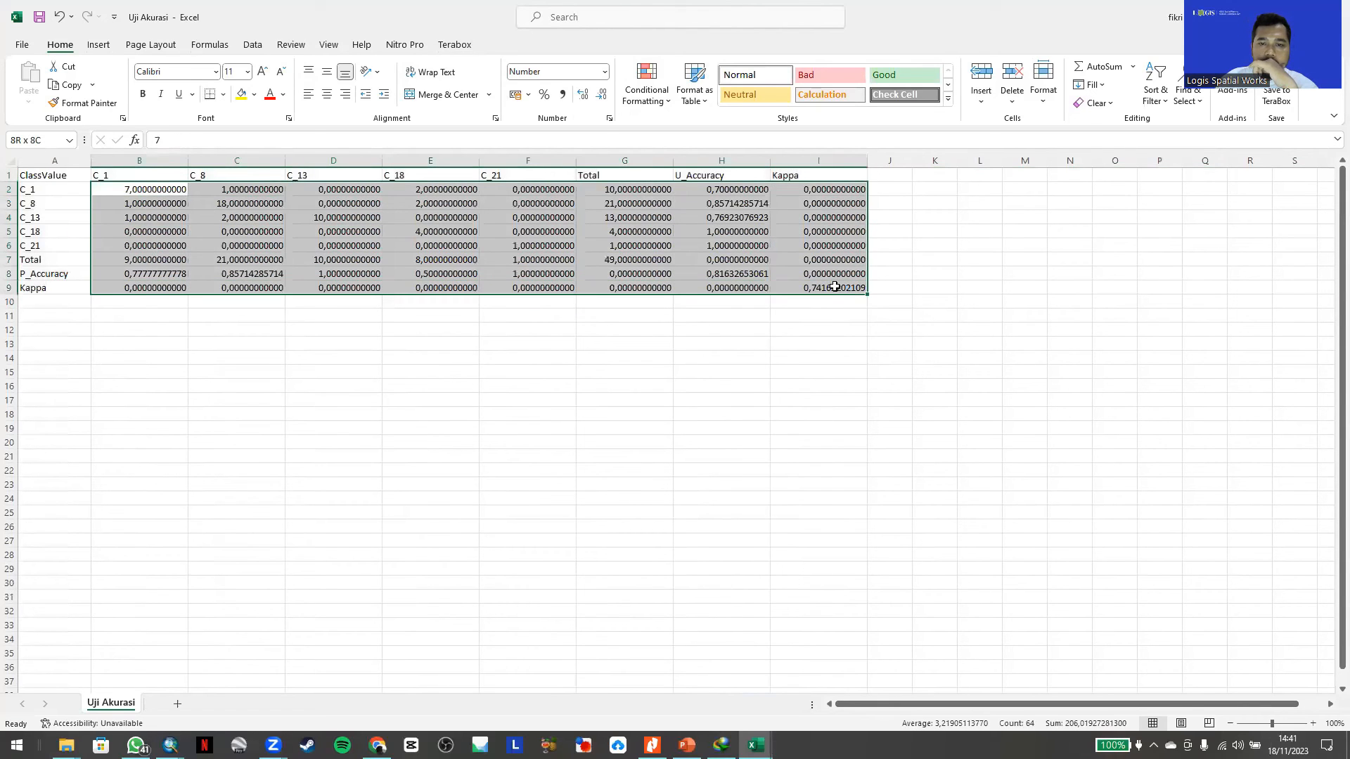
{"action": "left_click", "coordinate": [563, 95]}
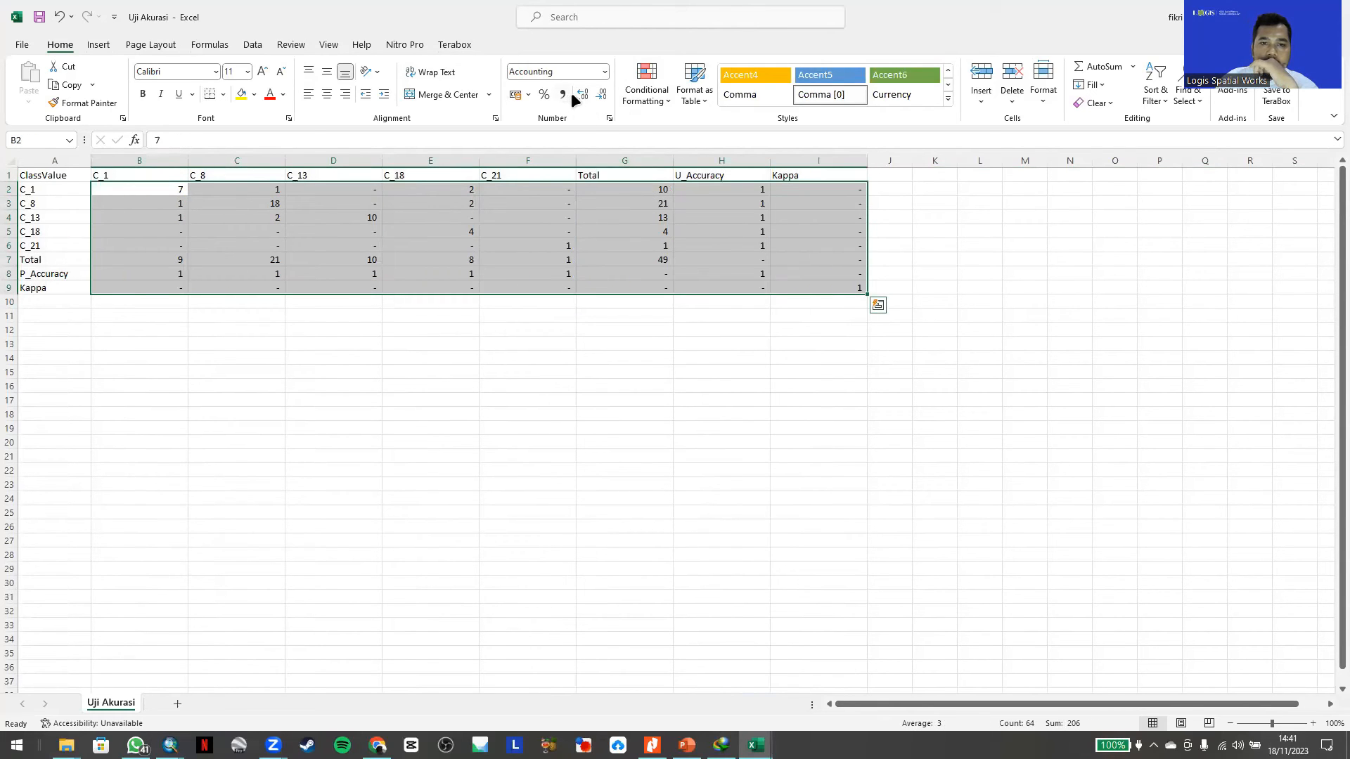
{"action": "left_click", "coordinate": [580, 92]}
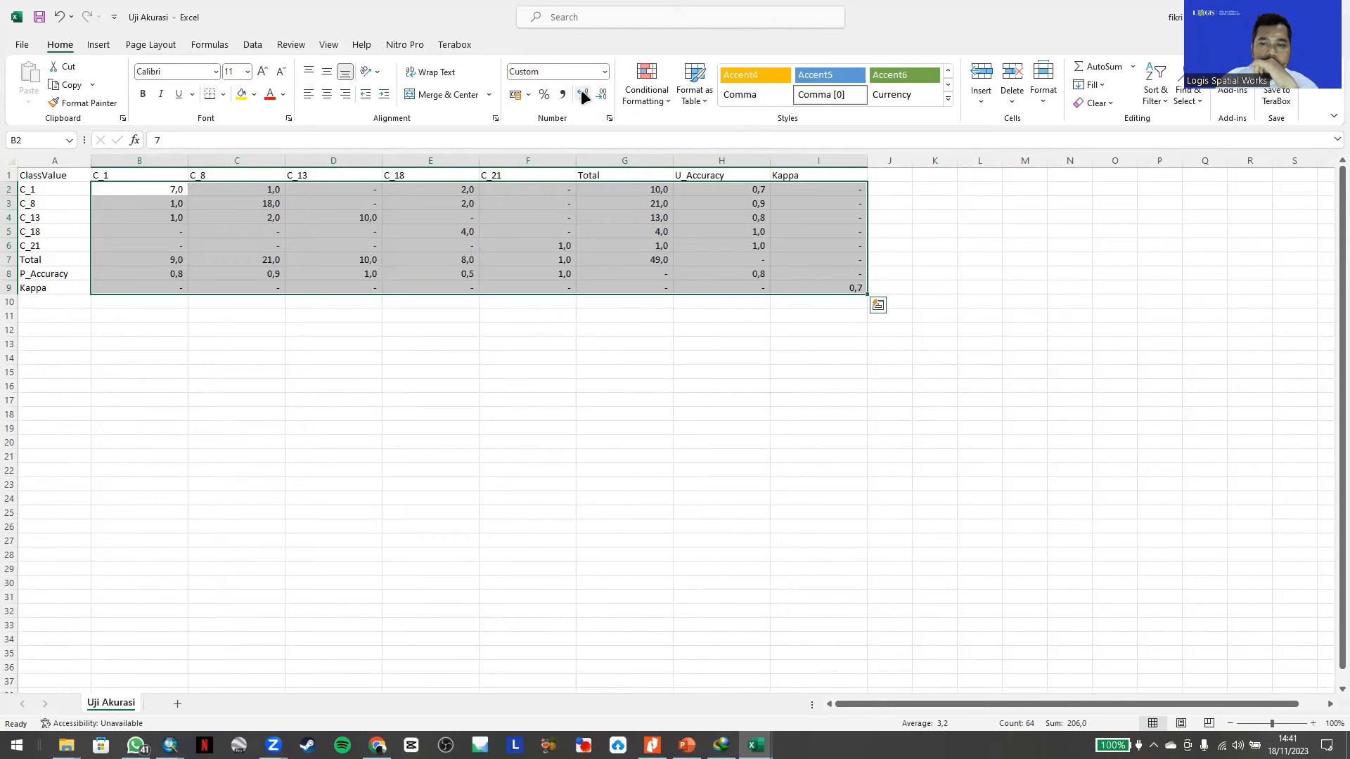
{"action": "left_click", "coordinate": [582, 94]}
{"action": "left_click", "coordinate": [141, 343]}
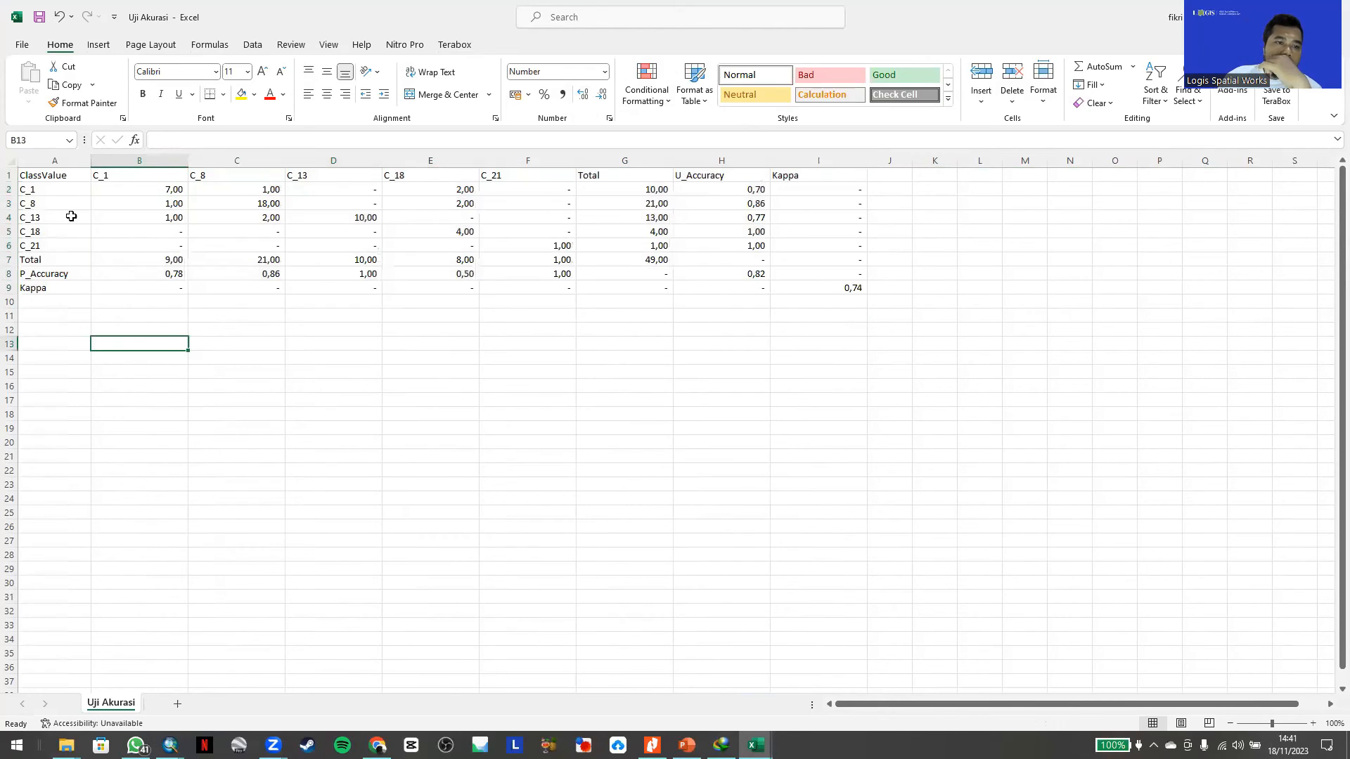
- Rename the C_1 row label in cell A2 as Lahan Terbangun
{"action": "left_click", "coordinate": [73, 188]}
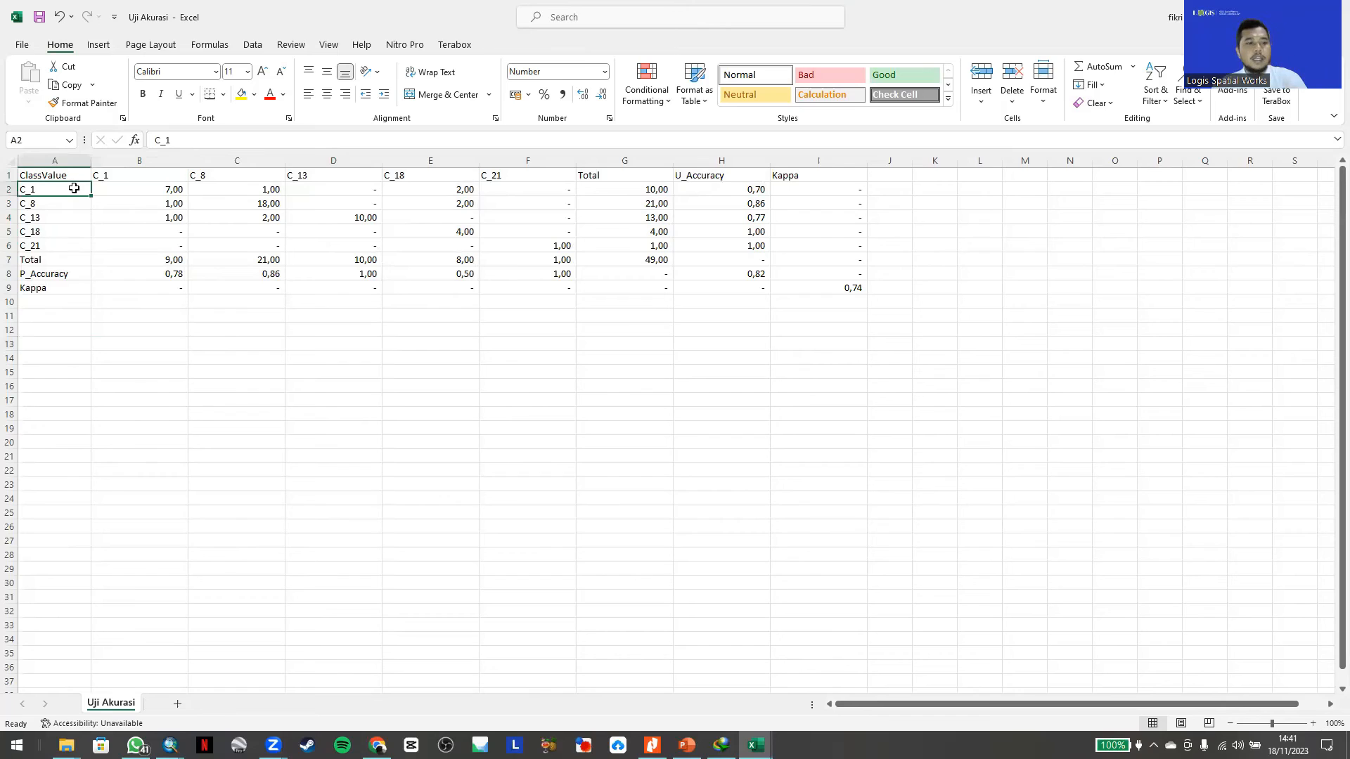
{"action": "type", "text": "Pe"}
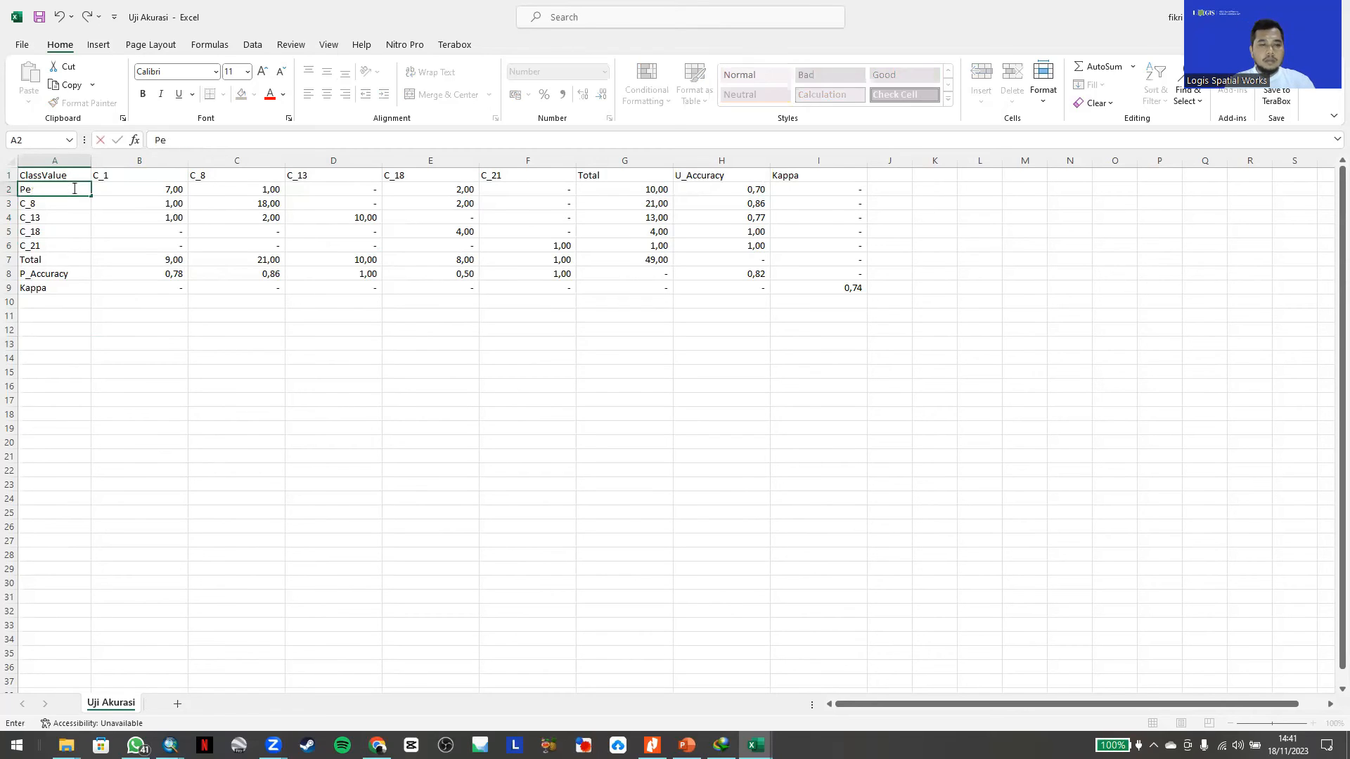
{"action": "type", "text": "Lahan Ter"}
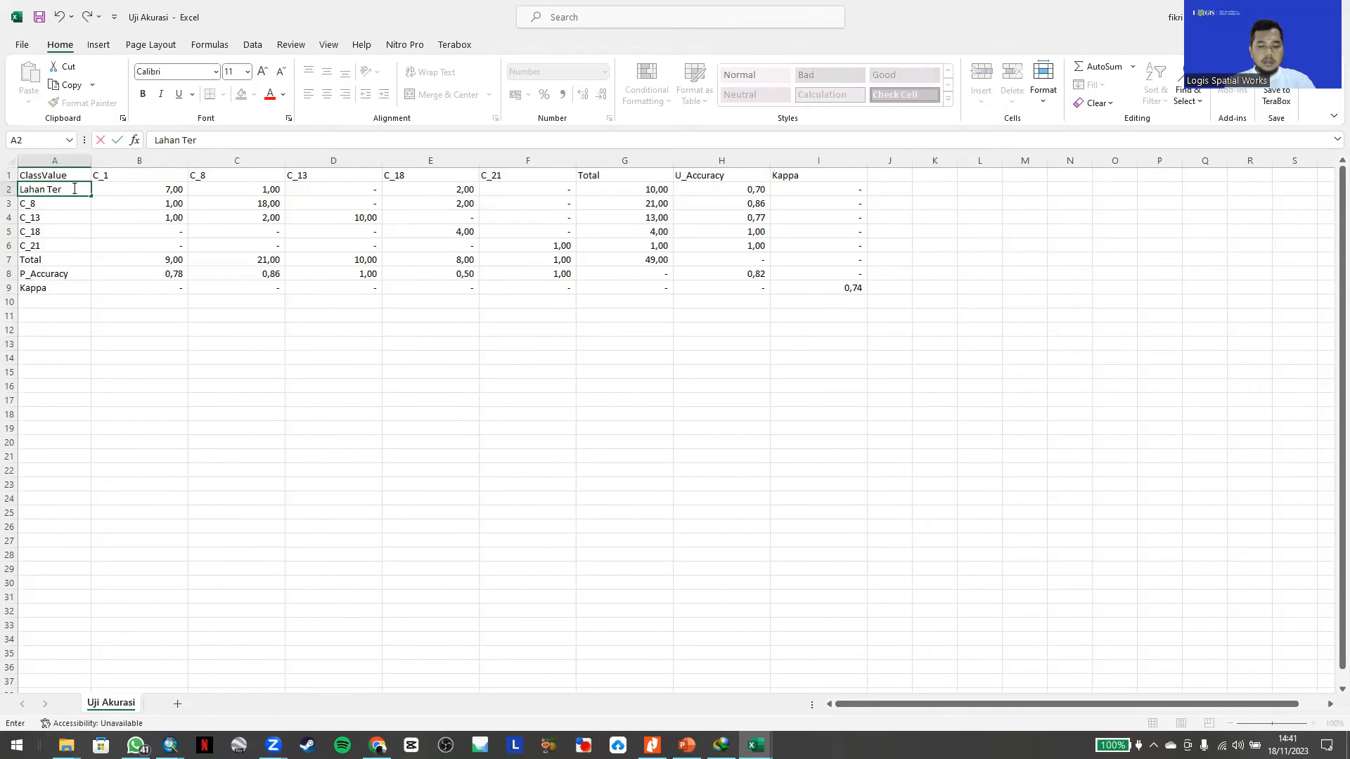
{"action": "type", "text": "vbangu"}
{"action": "key", "text": "BackSpace"}
{"action": "key", "text": "BackSpace"}
{"action": "key", "text": "BackSpace"}
{"action": "key", "text": "BackSpace"}
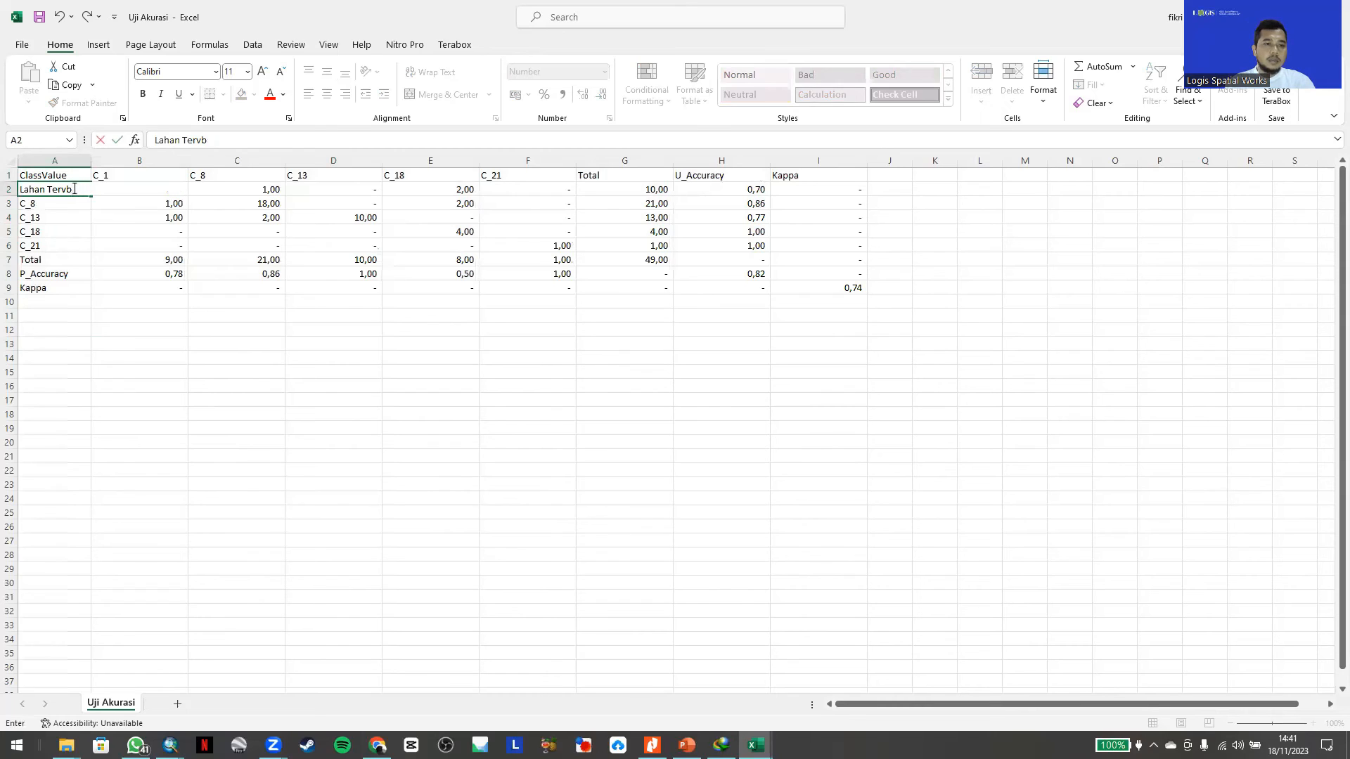
{"action": "type", "text": "angun"}
{"action": "key", "text": "Return"}
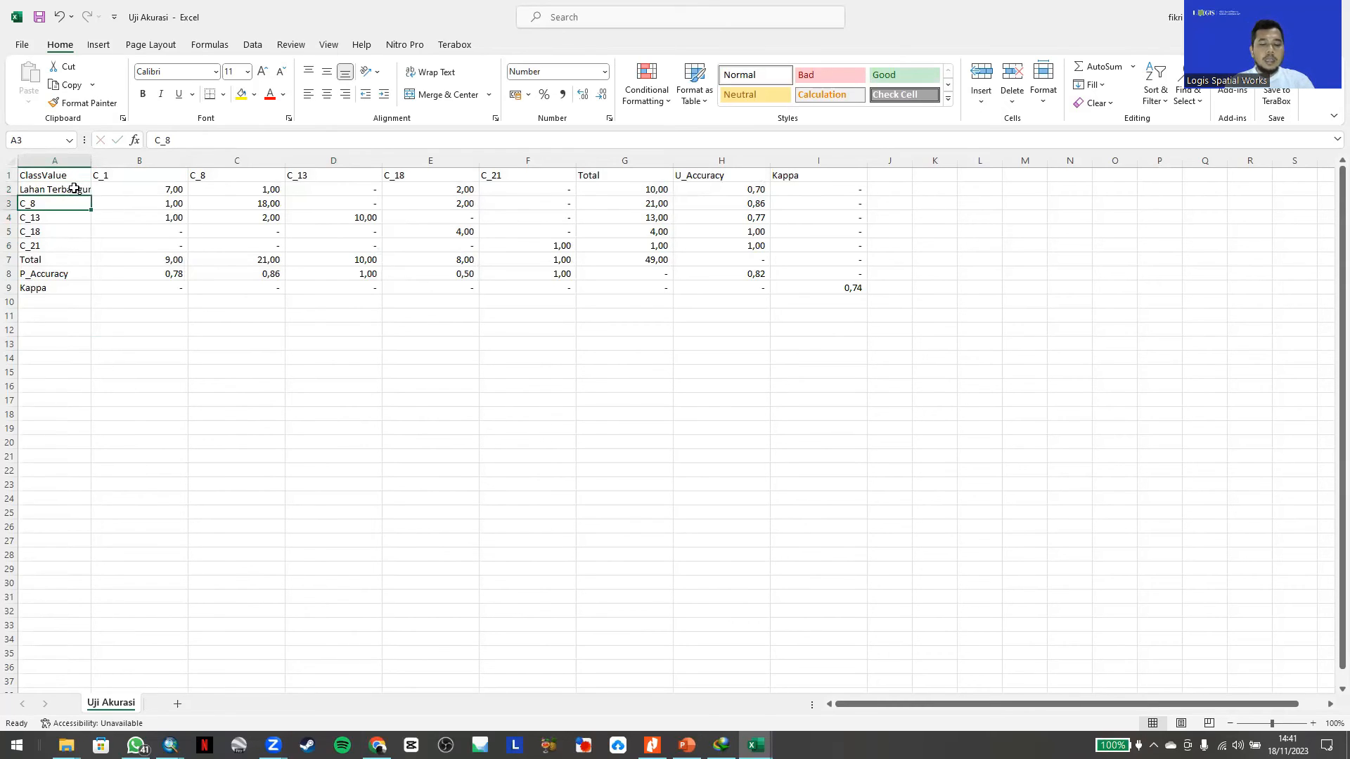
- Rename the row labels C_8, C_13, C_18 and C_21 as Persawahan, Lahan Tegalan, Kawasan Hutan and Badan Air
{"action": "type", "text": "Persawahan"}
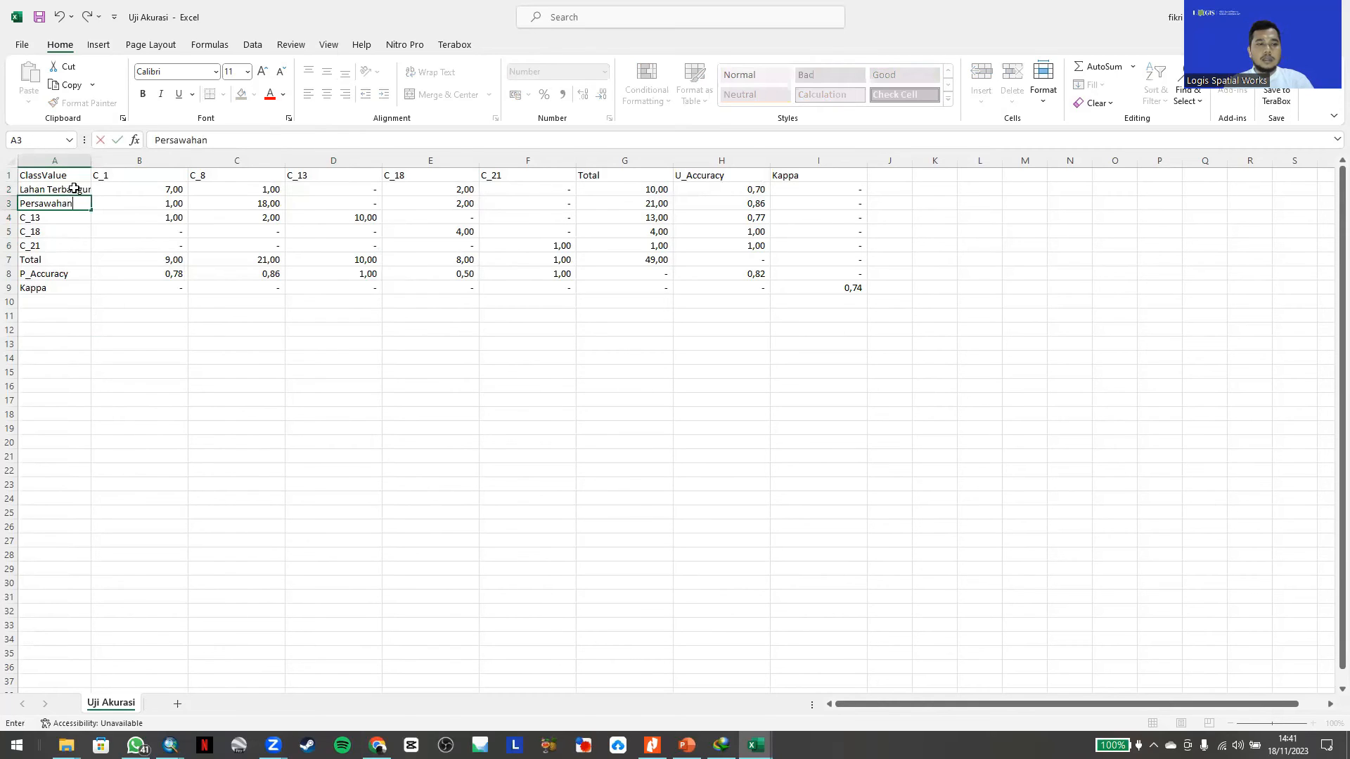
{"action": "key", "text": "Return"}
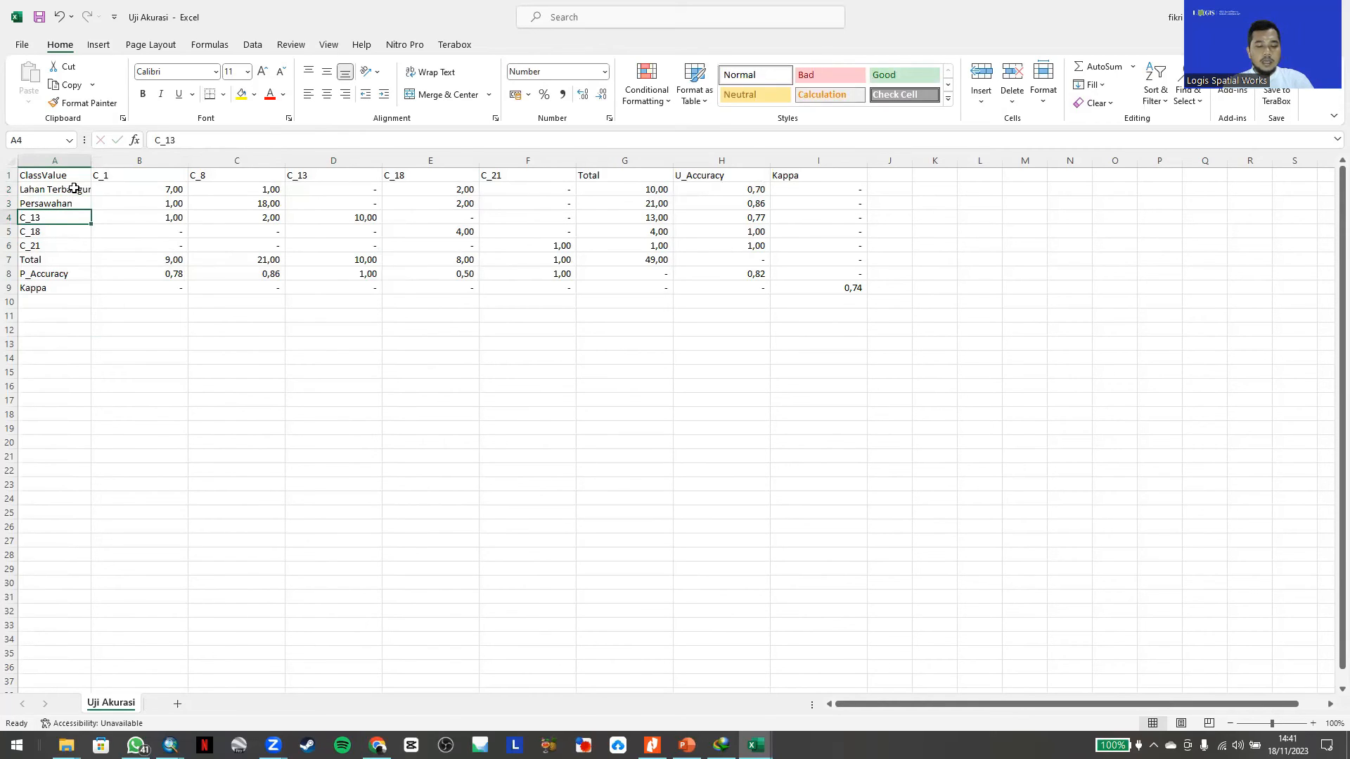
{"action": "type", "text": "Lahan Ke"}
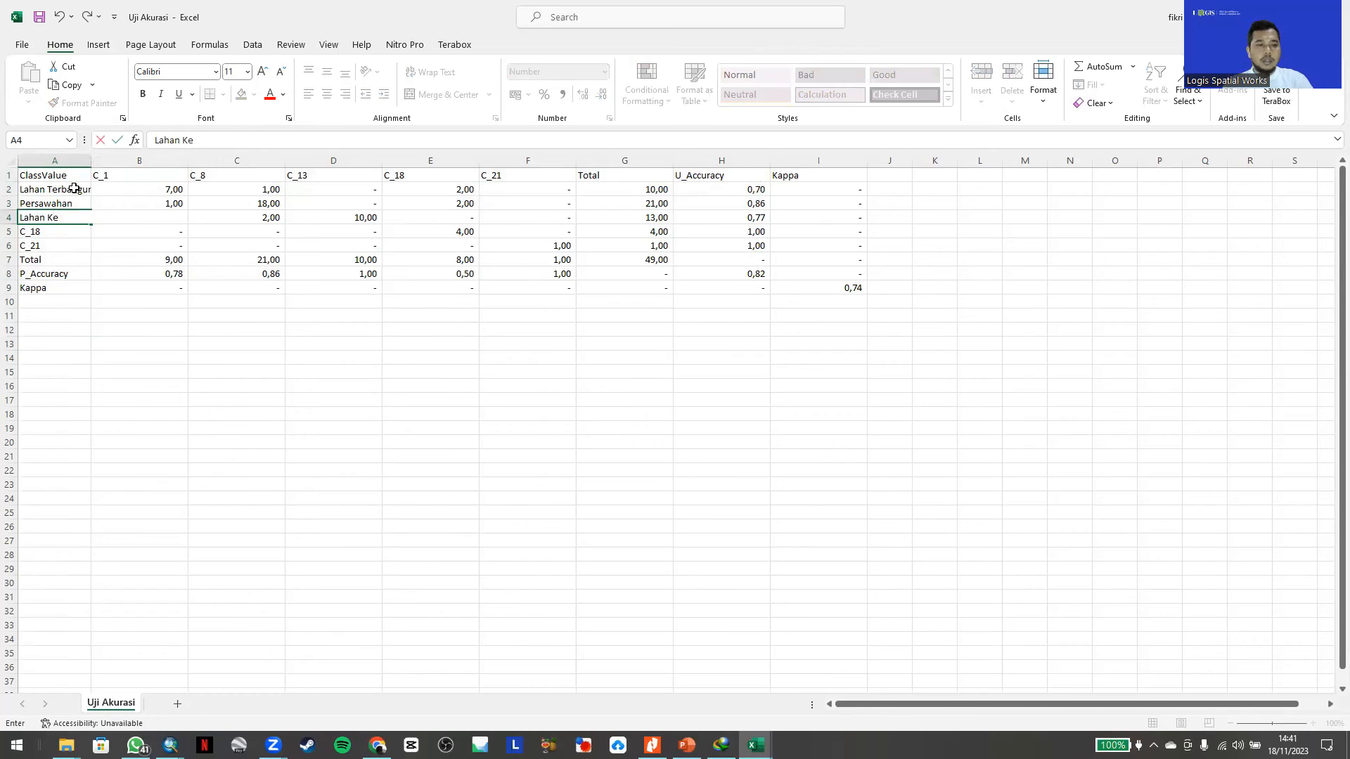
{"action": "type", "text": "rTegalan"}
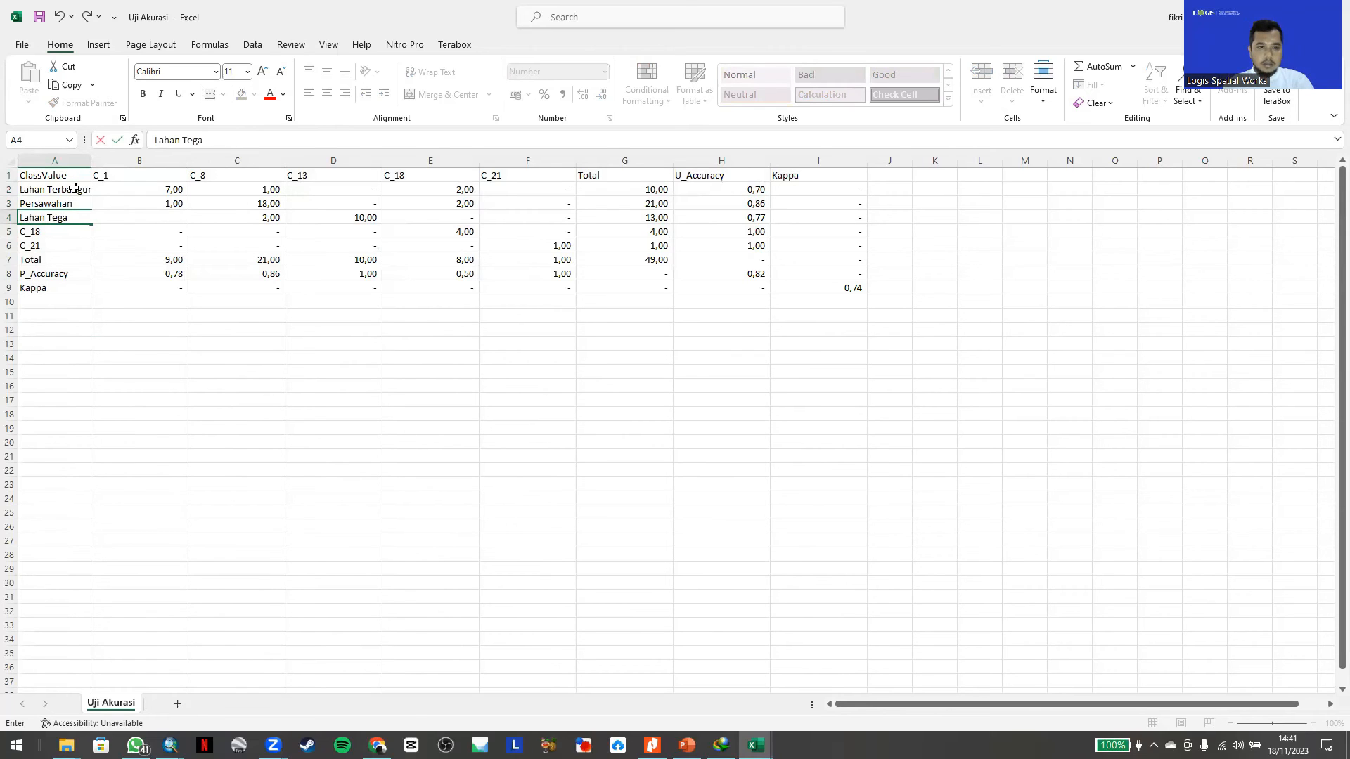
{"action": "key", "text": "Return"}
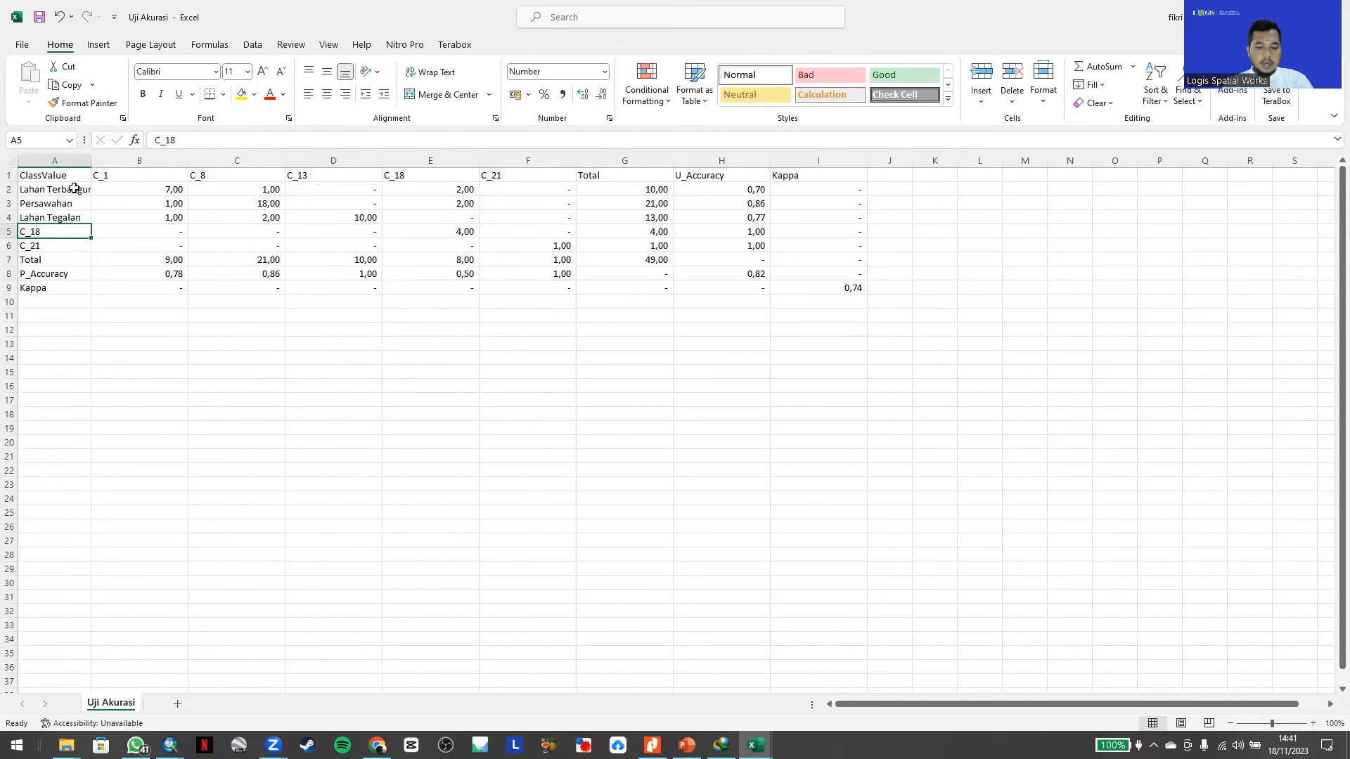
{"action": "type", "text": "Kawasan Hutan"}
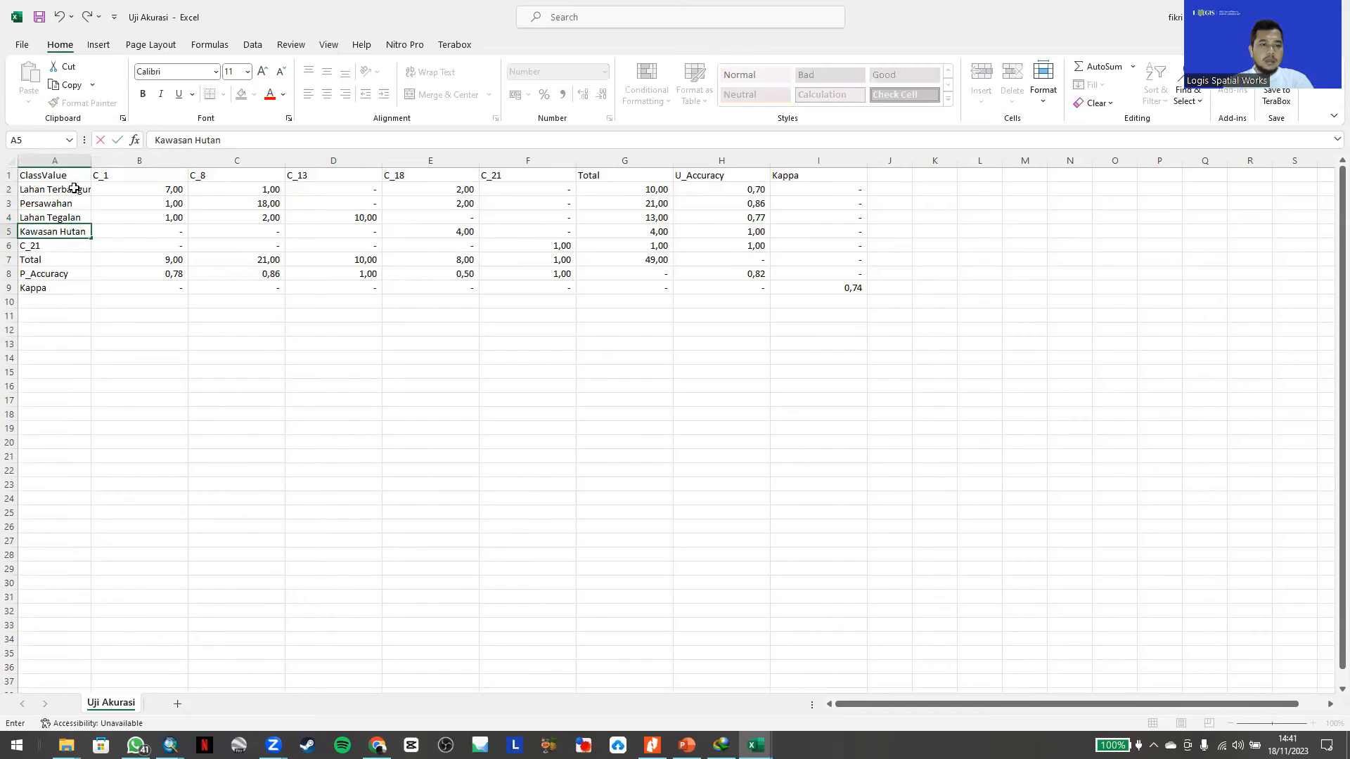
{"action": "key", "text": "Return"}
{"action": "type", "text": "Ba"}
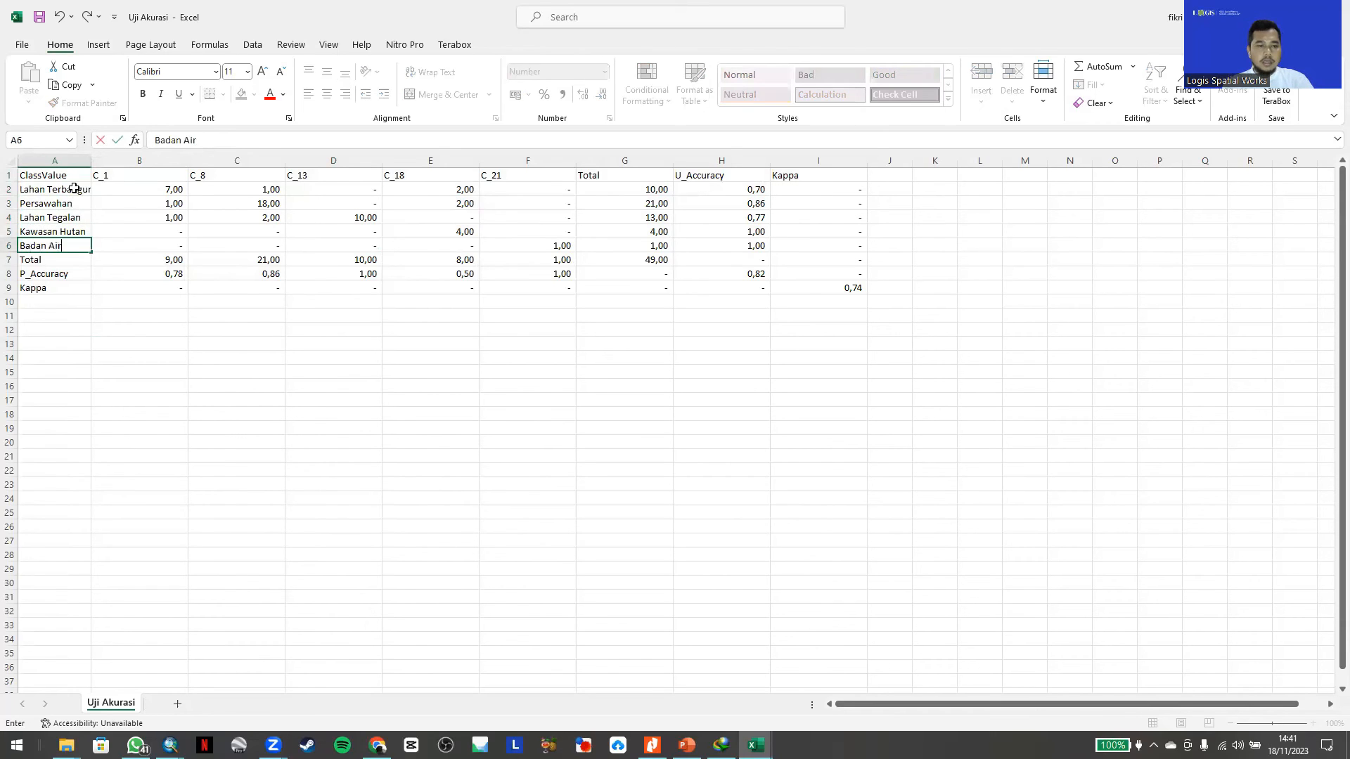
{"action": "type", "text": "dan Air"}
{"action": "key", "text": "Tab"}
- Rename the column headers C_1 and C_8 in row 1 as Lahan Terbangun and Persawahan
{"action": "key", "text": "Up"}
{"action": "key", "text": "Up"}
{"action": "key", "text": "Up"}
{"action": "key", "text": "Up"}
{"action": "key", "text": "Up"}
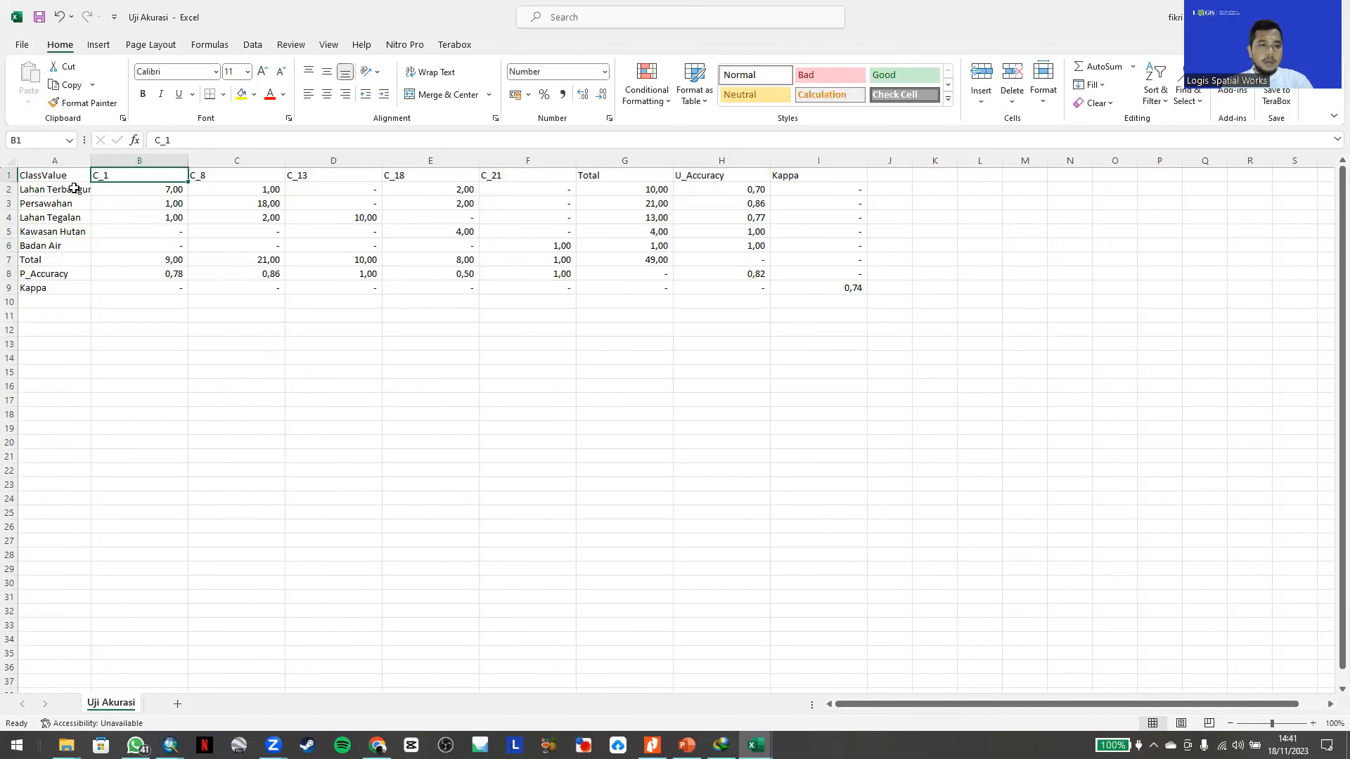
{"action": "type", "text": "Lahan Te"}
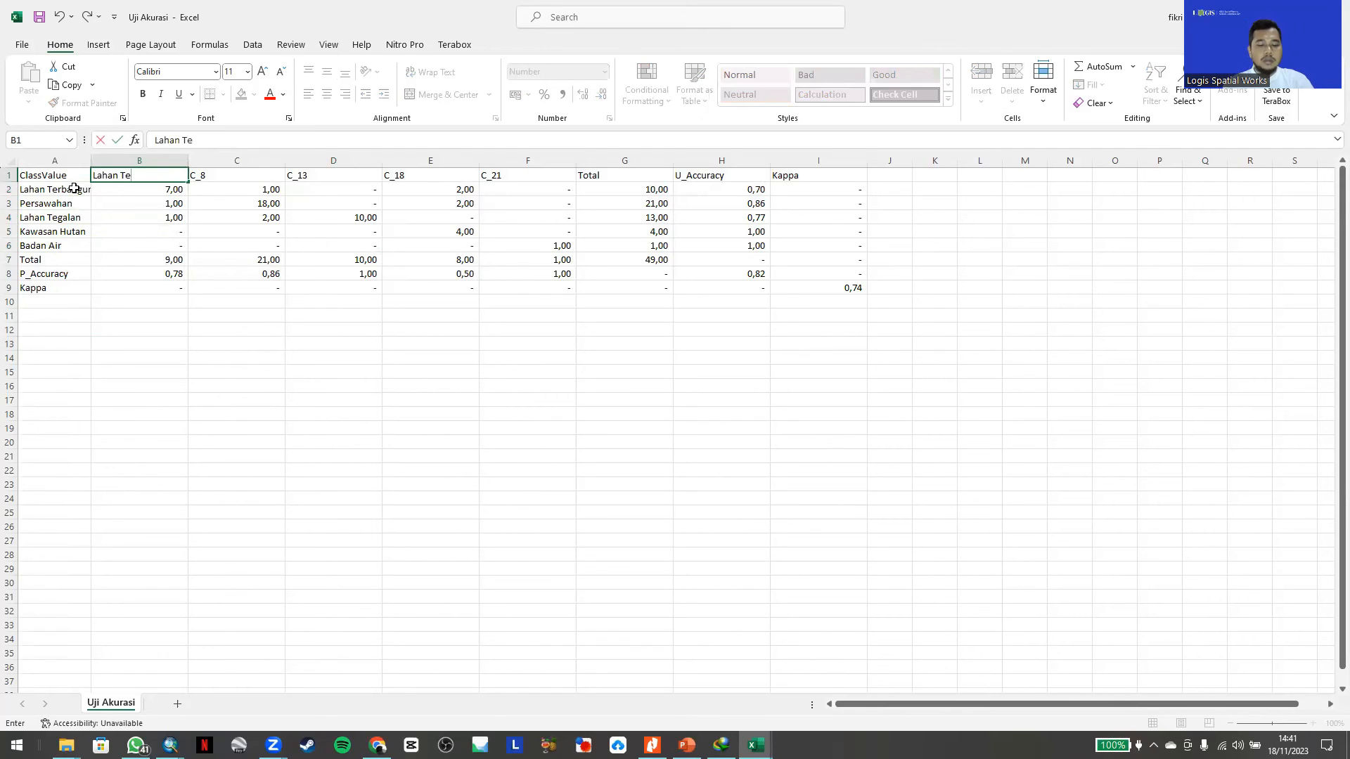
{"action": "type", "text": "rbangun"}
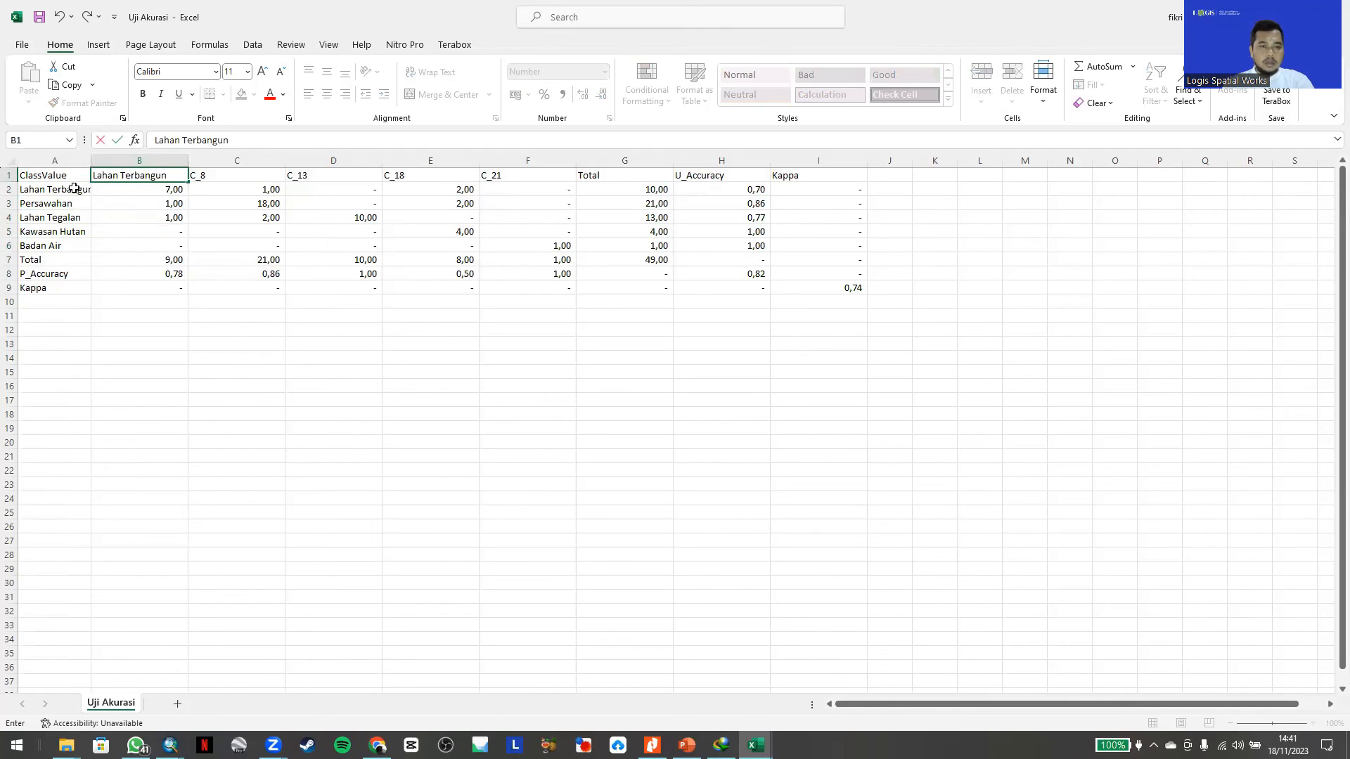
{"action": "key", "text": "Tab"}
{"action": "type", "text": "Per"}
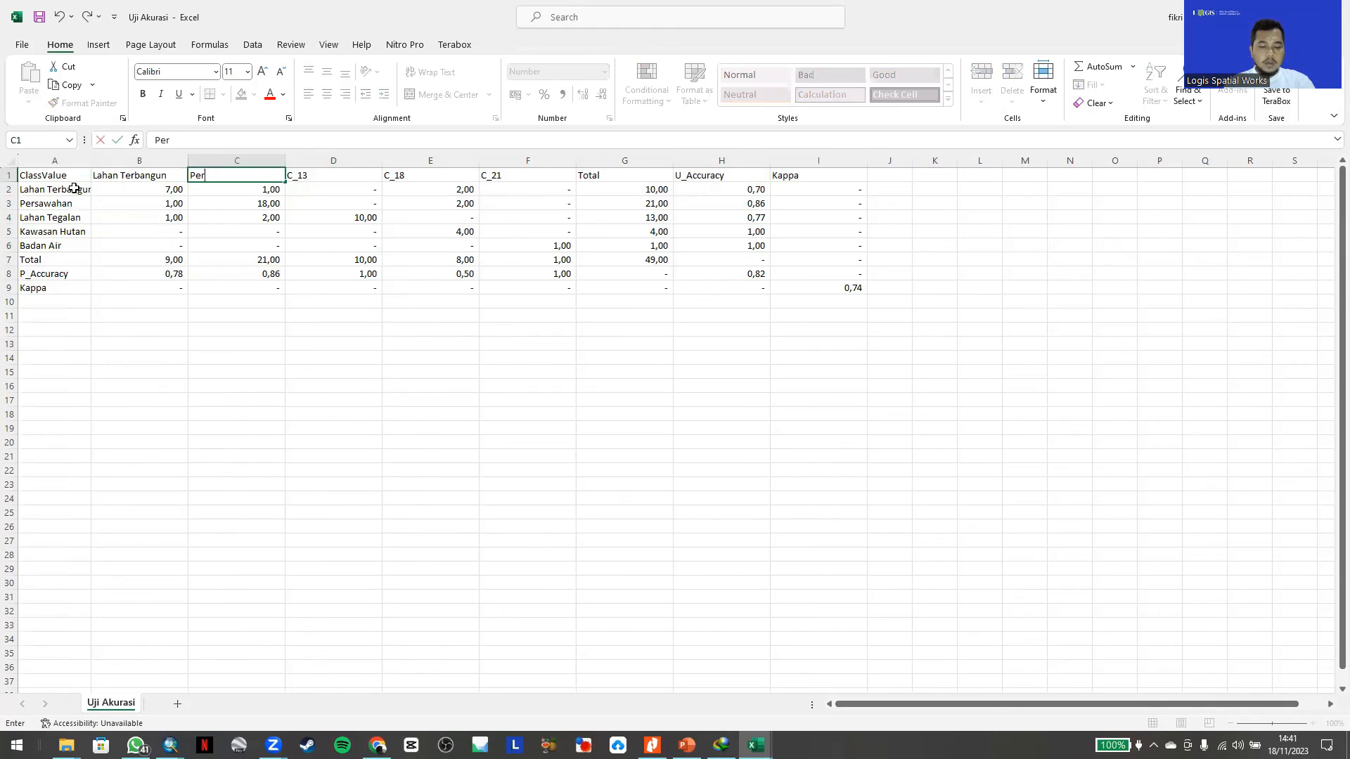
{"action": "key", "text": "Tab"}
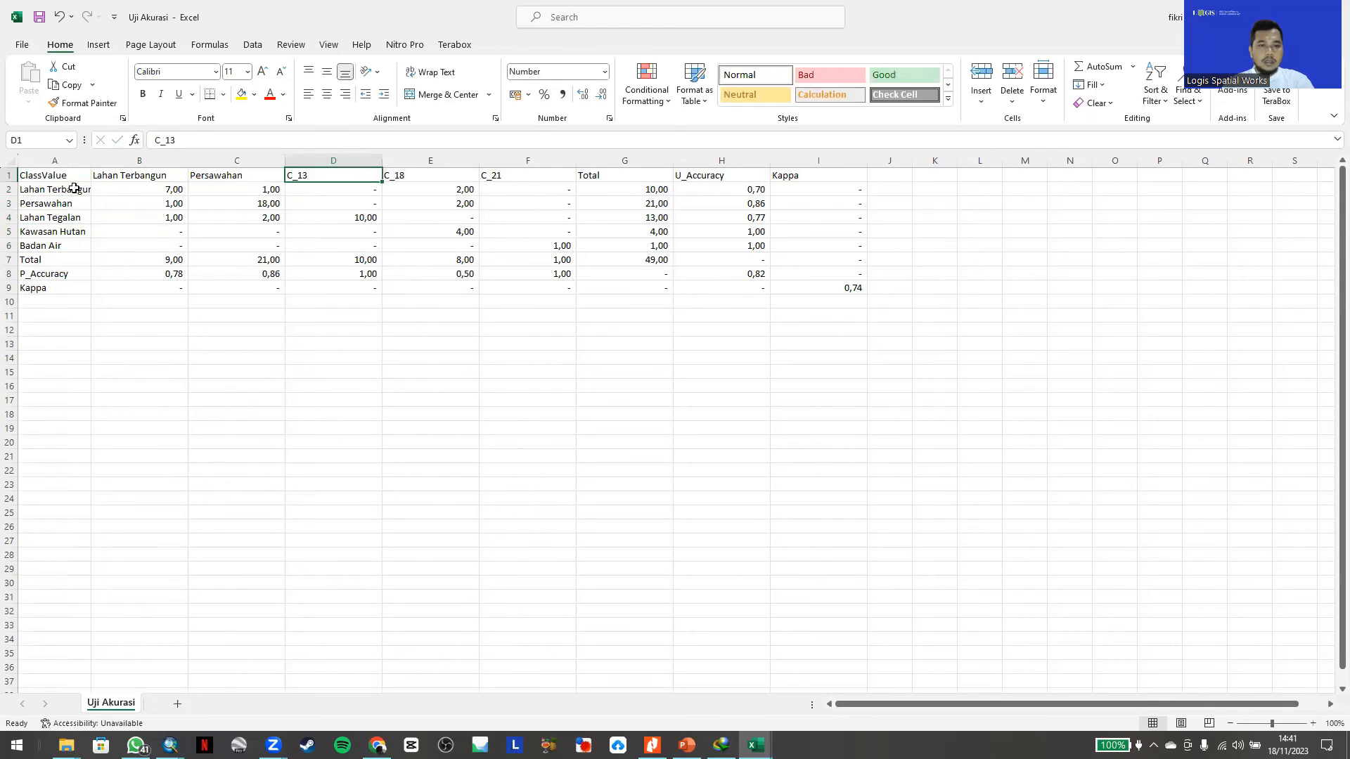
- Rename the column headers C_13, C_18 and C_21 as Lahan Tegalan, Kawasan Hutan and Badan Air
{"action": "type", "text": "Lahan Tegalan"}
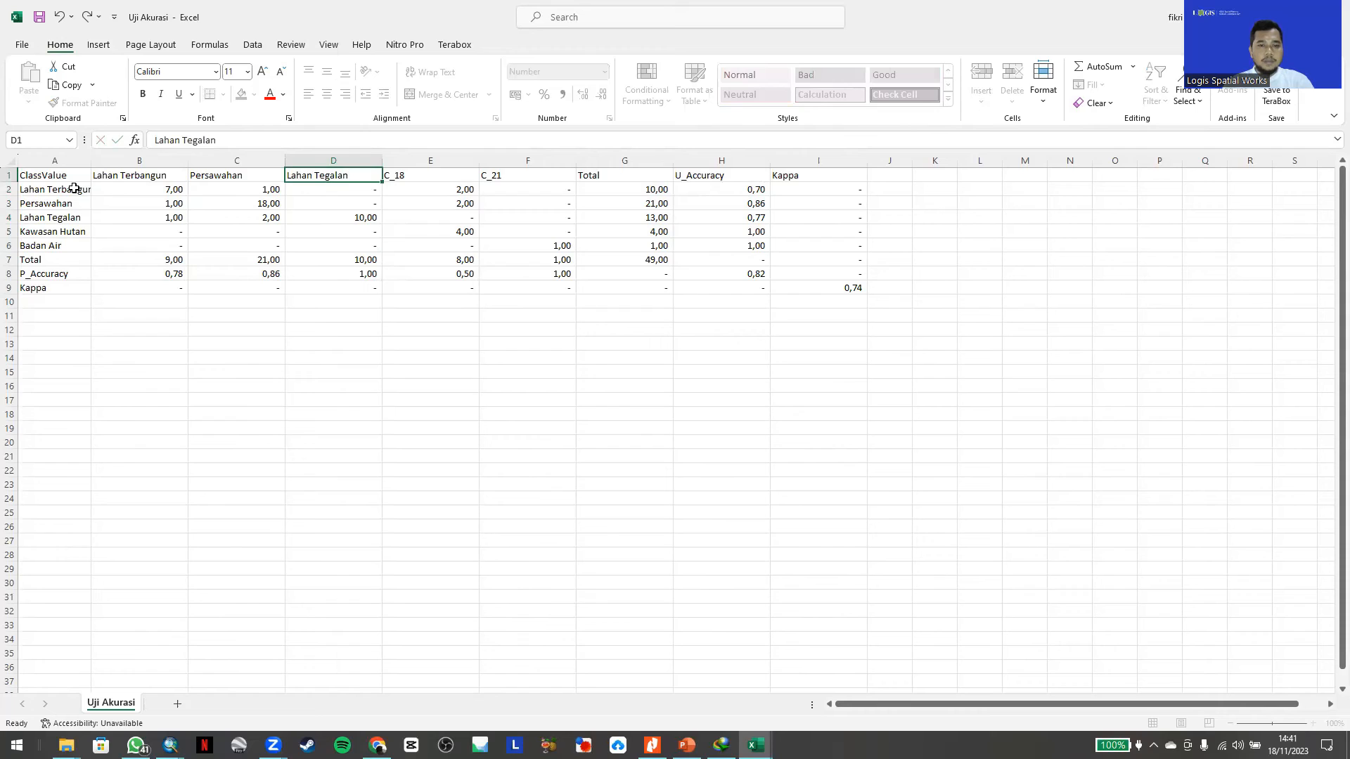
{"action": "key", "text": "Tab"}
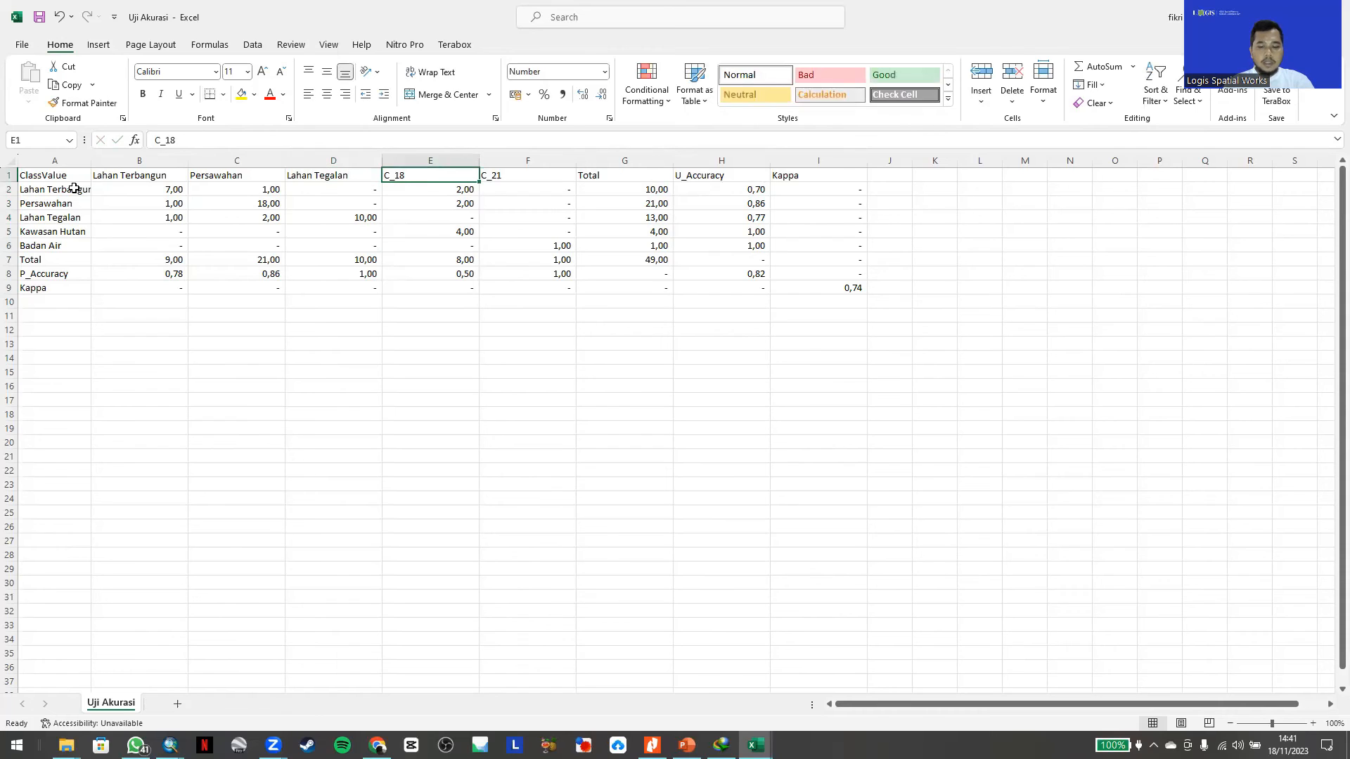
{"action": "type", "text": "Kawasan Hutan"}
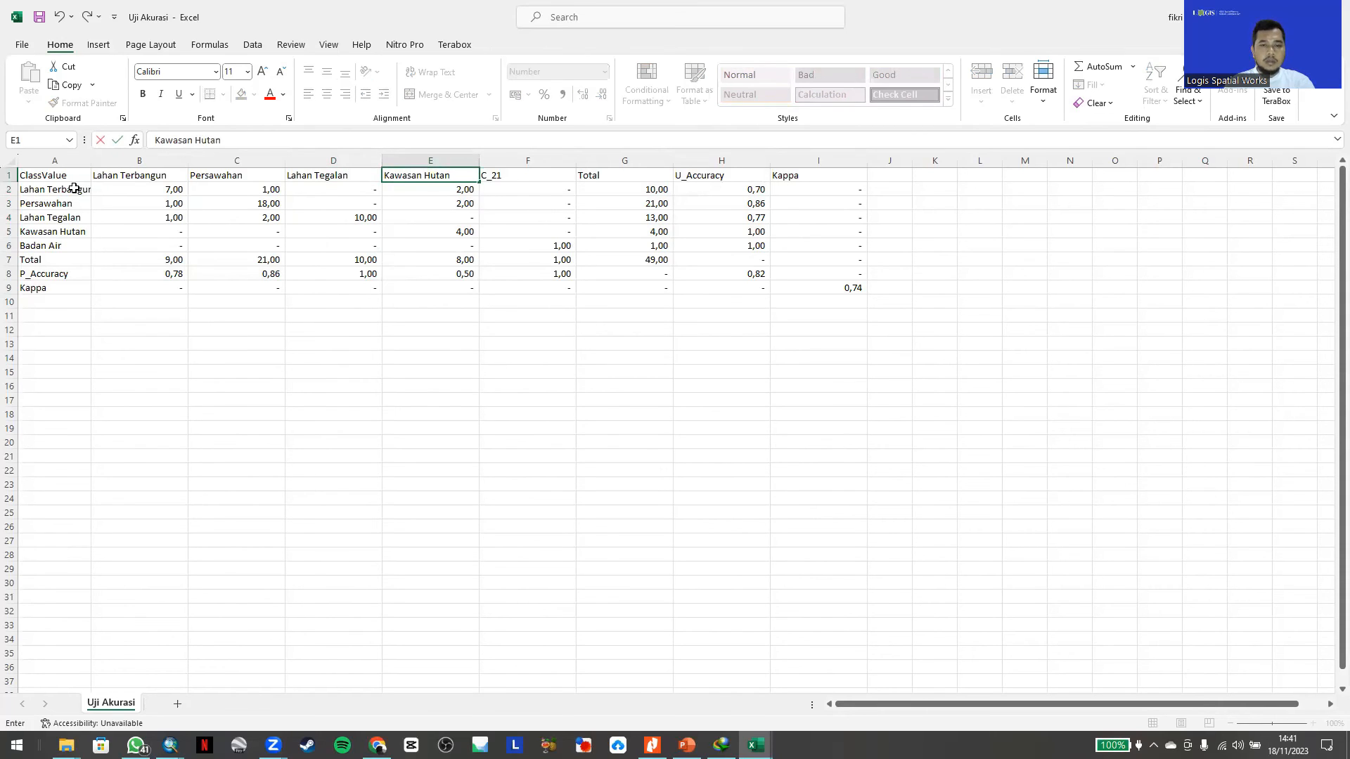
{"action": "key", "text": "Tab"}
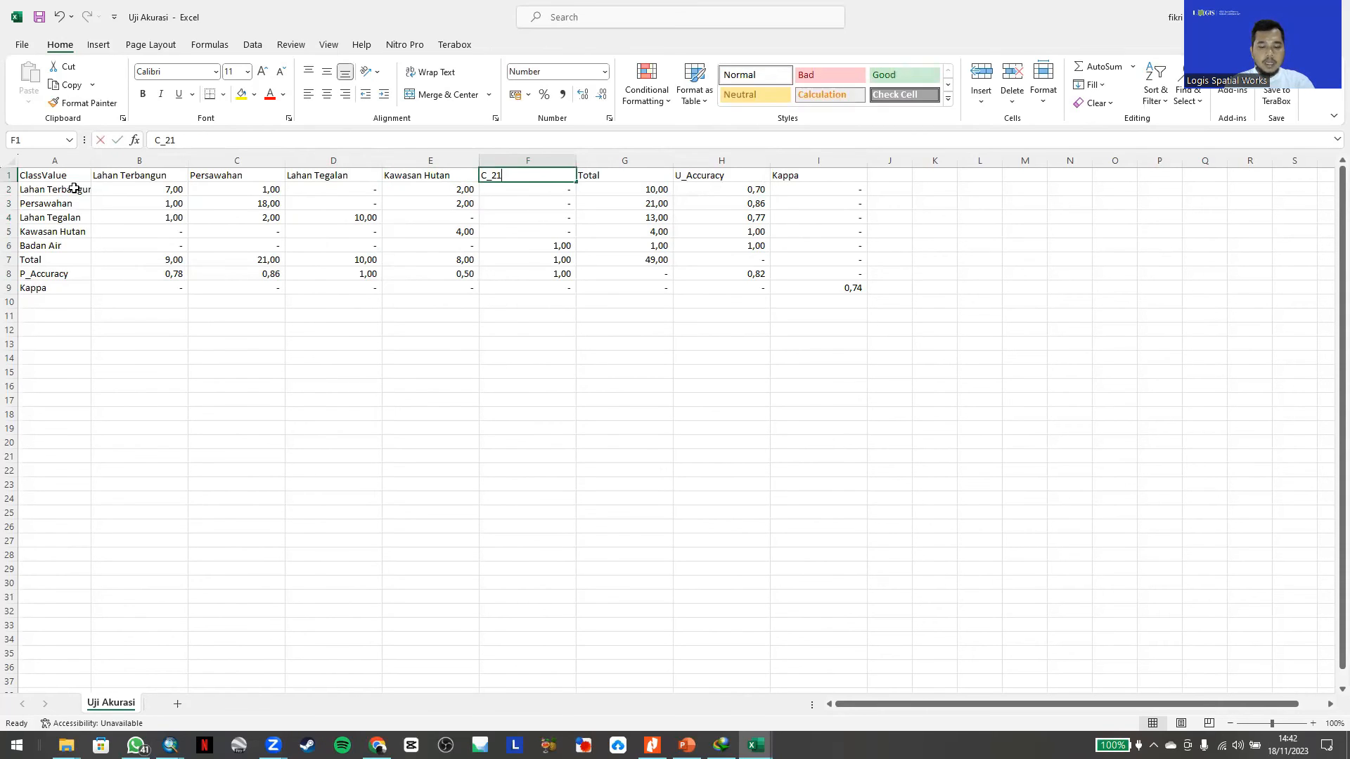
{"action": "type", "text": "Badan Air"}
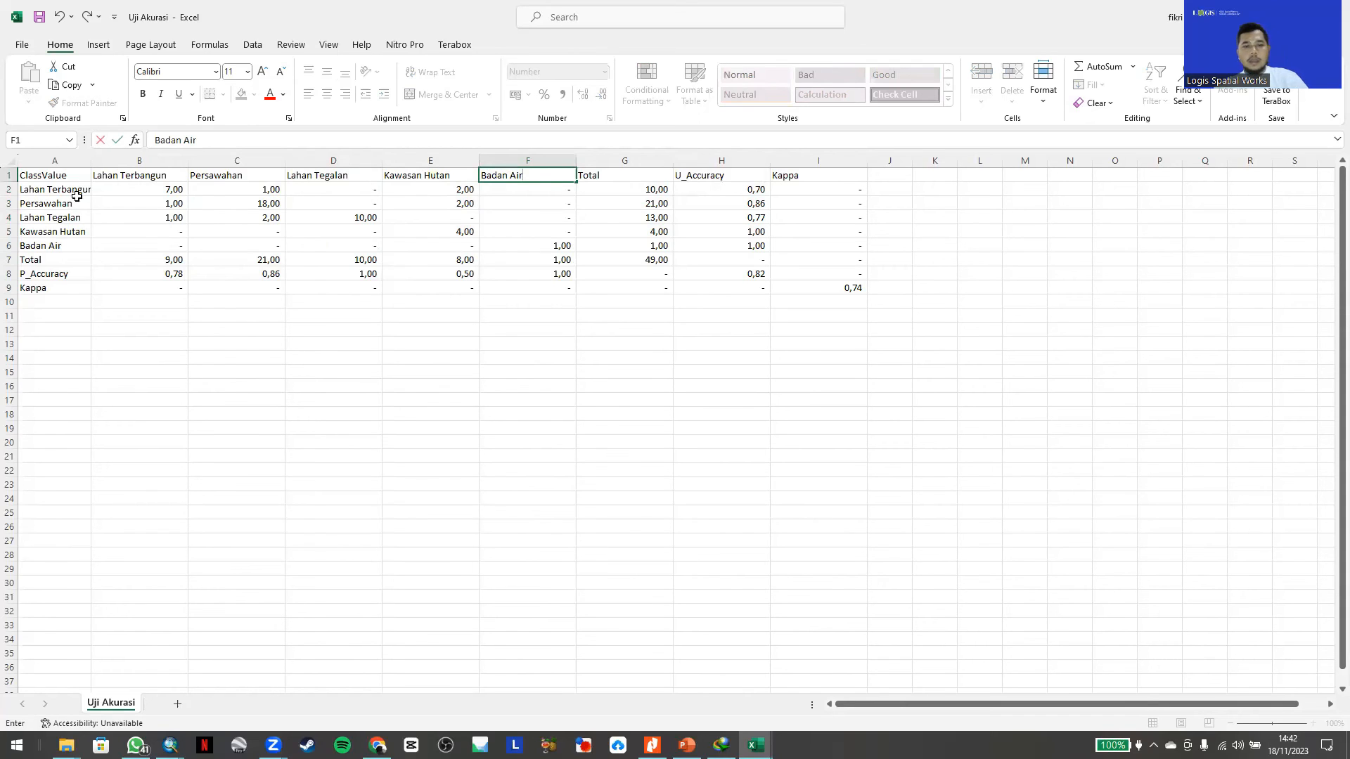
{"action": "left_click", "coordinate": [523, 304]}
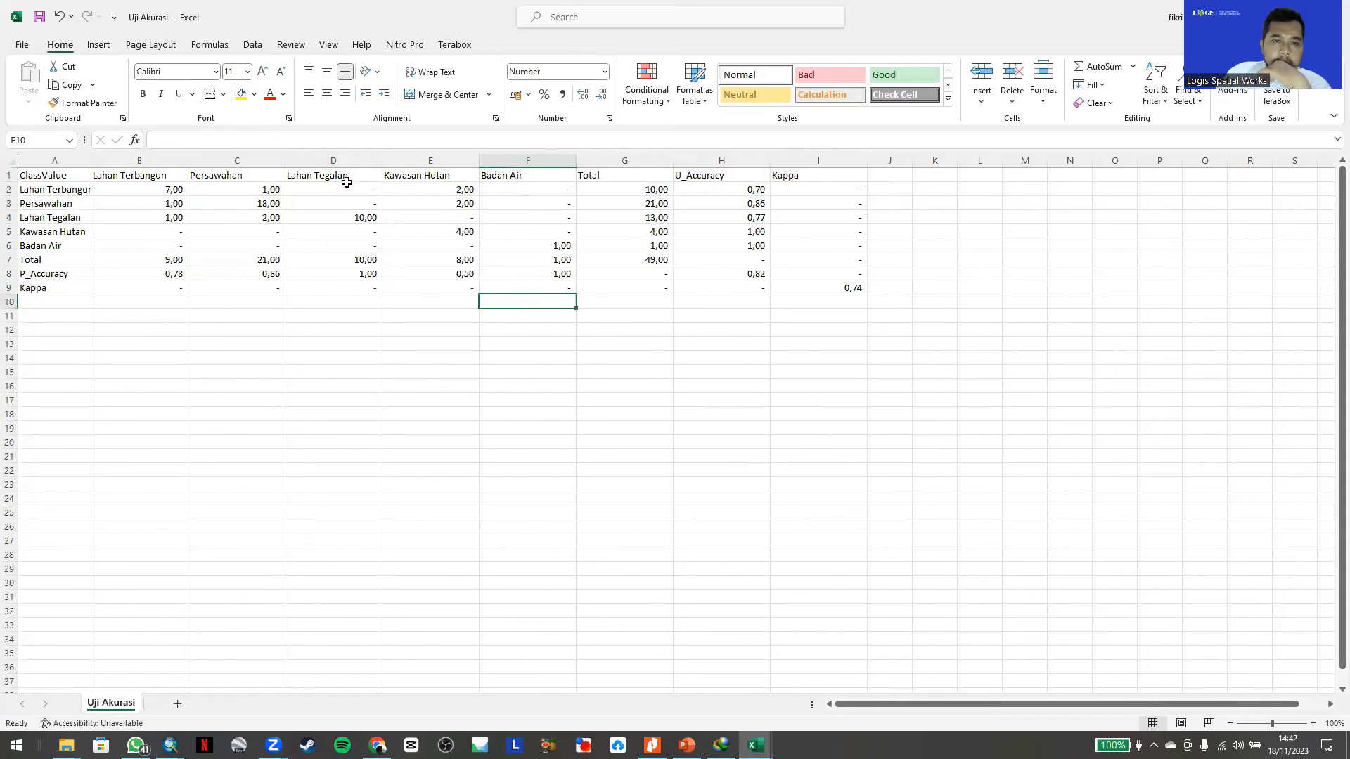
- Examine the Total, P_Accuracy and Kappa rows of the matrix and the overall sample total in G7
{"action": "left_click_drag", "start_coordinate": [362, 189], "coordinate": [370, 201]}
{"action": "left_click", "coordinate": [362, 295]}
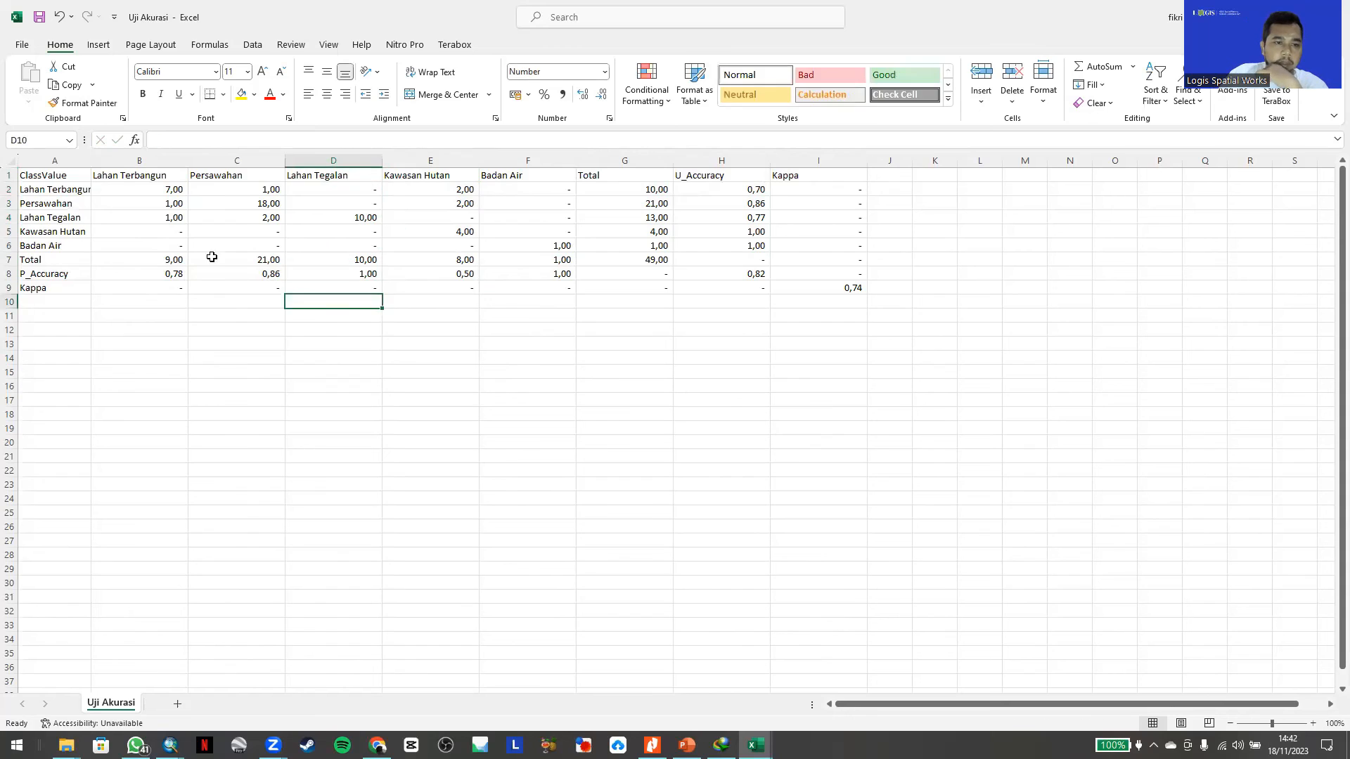
{"action": "left_click", "coordinate": [49, 247]}
{"action": "left_click", "coordinate": [141, 243]}
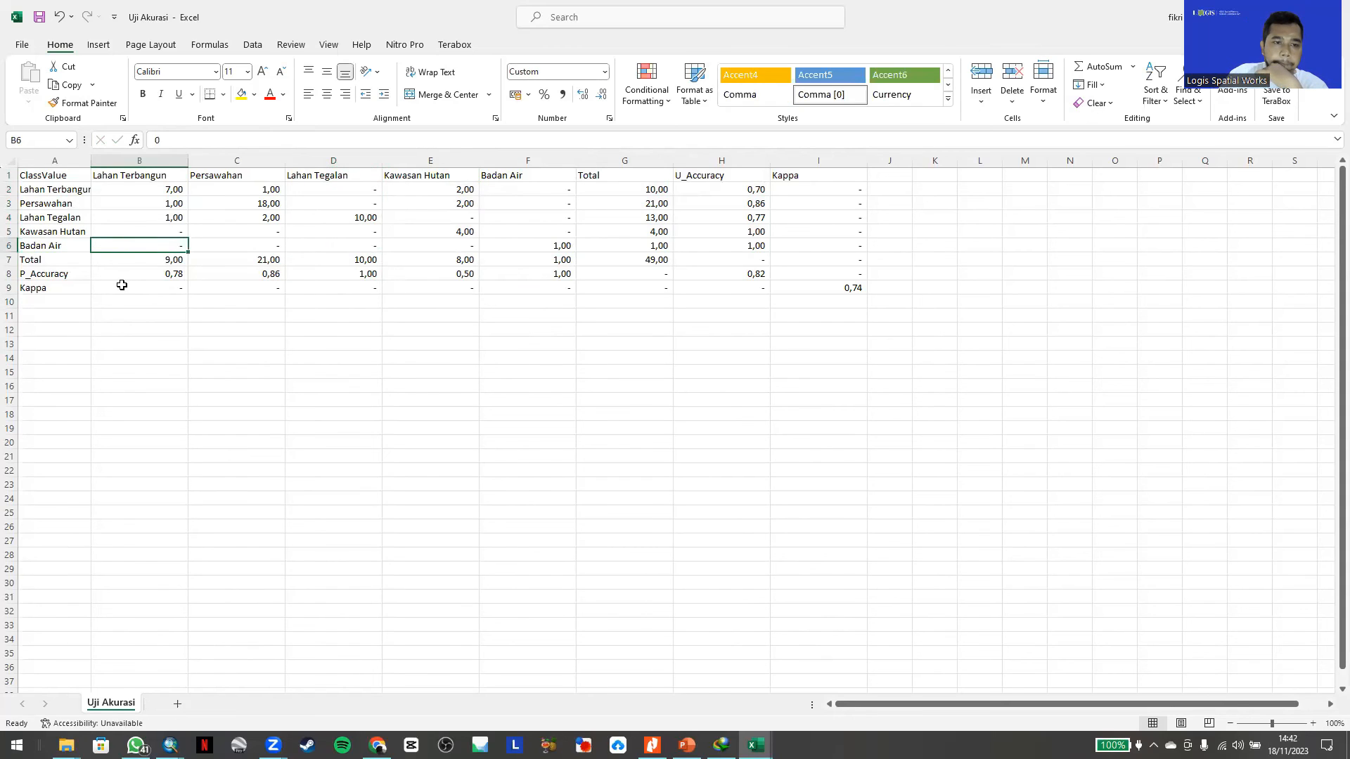
{"action": "left_click", "coordinate": [139, 302]}
{"action": "left_click_drag", "start_coordinate": [59, 262], "coordinate": [852, 284]}
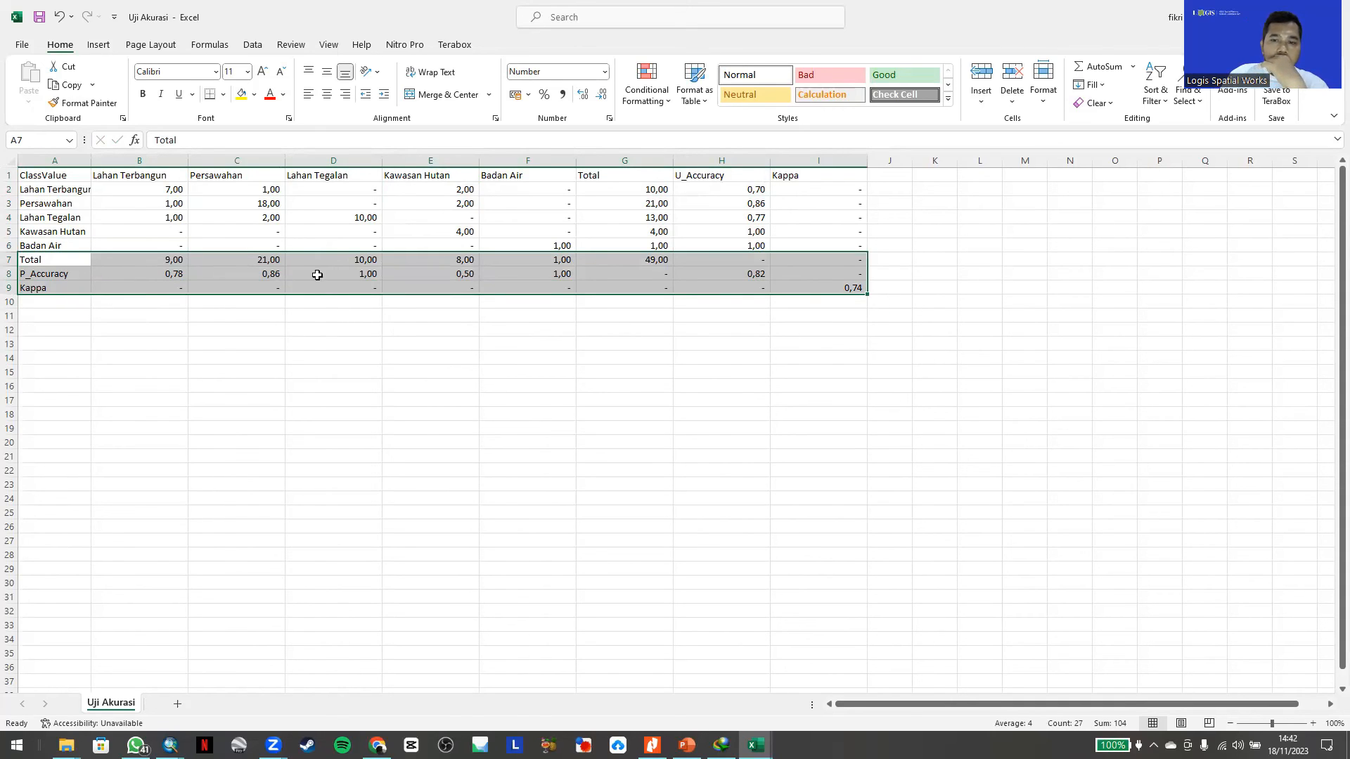
{"action": "left_click", "coordinate": [656, 261]}
{"action": "key", "text": "Down"}
{"action": "key", "text": "Down"}
{"action": "key", "text": "Down"}
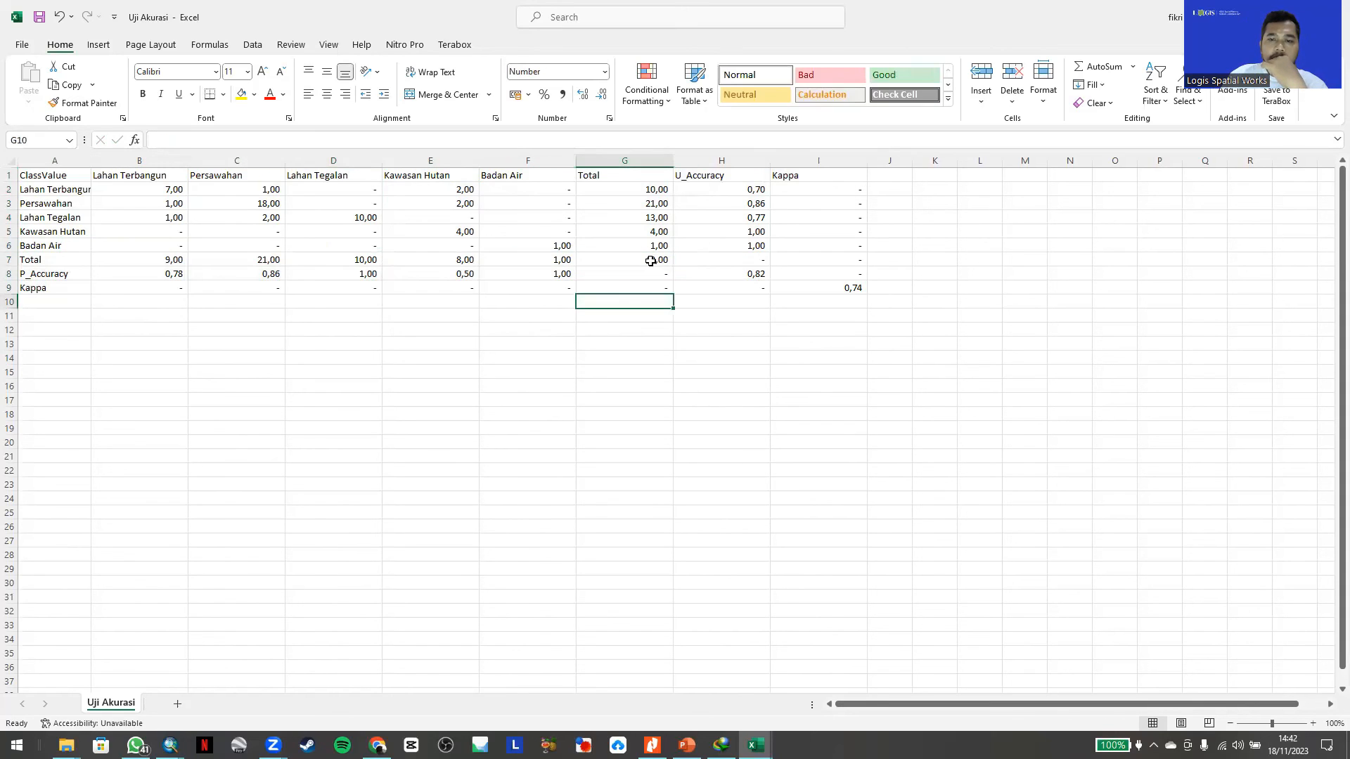
{"action": "left_click", "coordinate": [651, 261]}
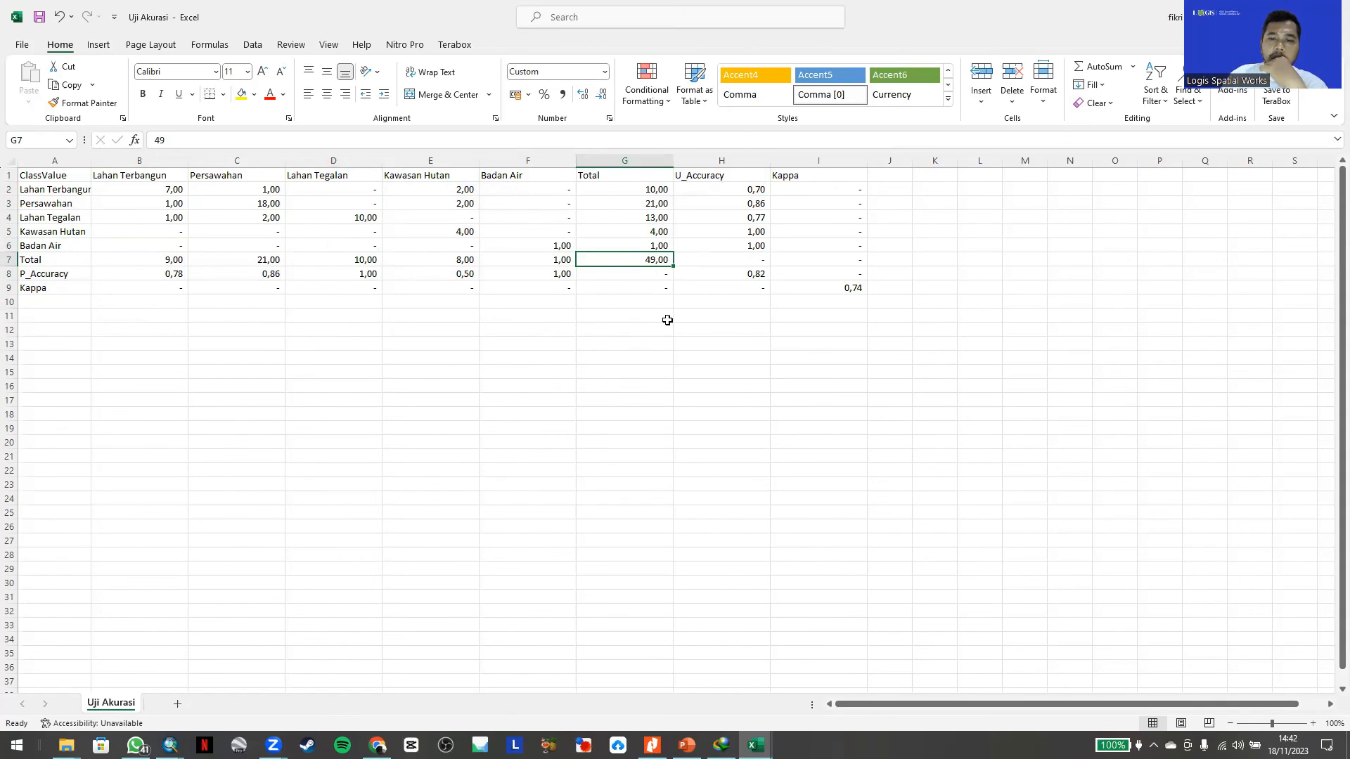
{"action": "left_click", "coordinate": [654, 275]}
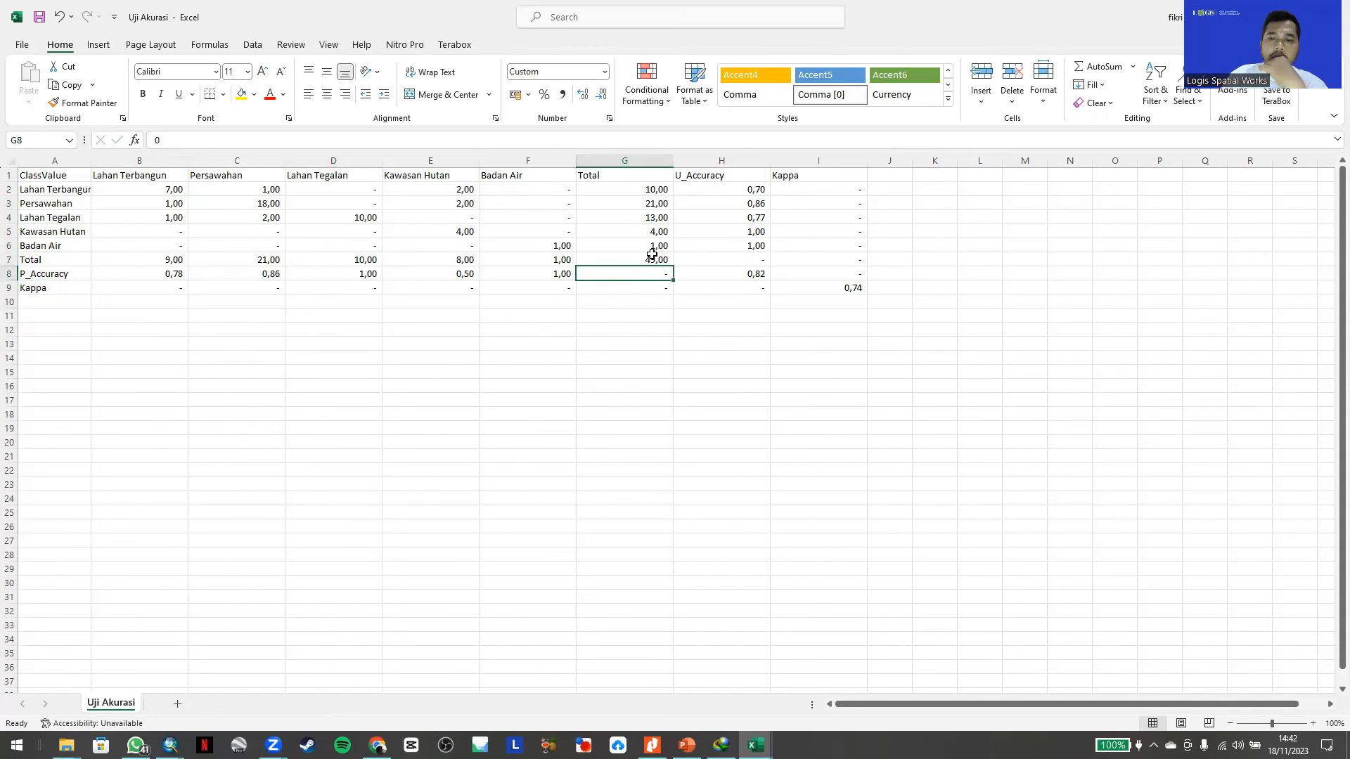
{"action": "left_click", "coordinate": [651, 261]}
{"action": "left_click", "coordinate": [648, 284]}
{"action": "left_click", "coordinate": [648, 260]}
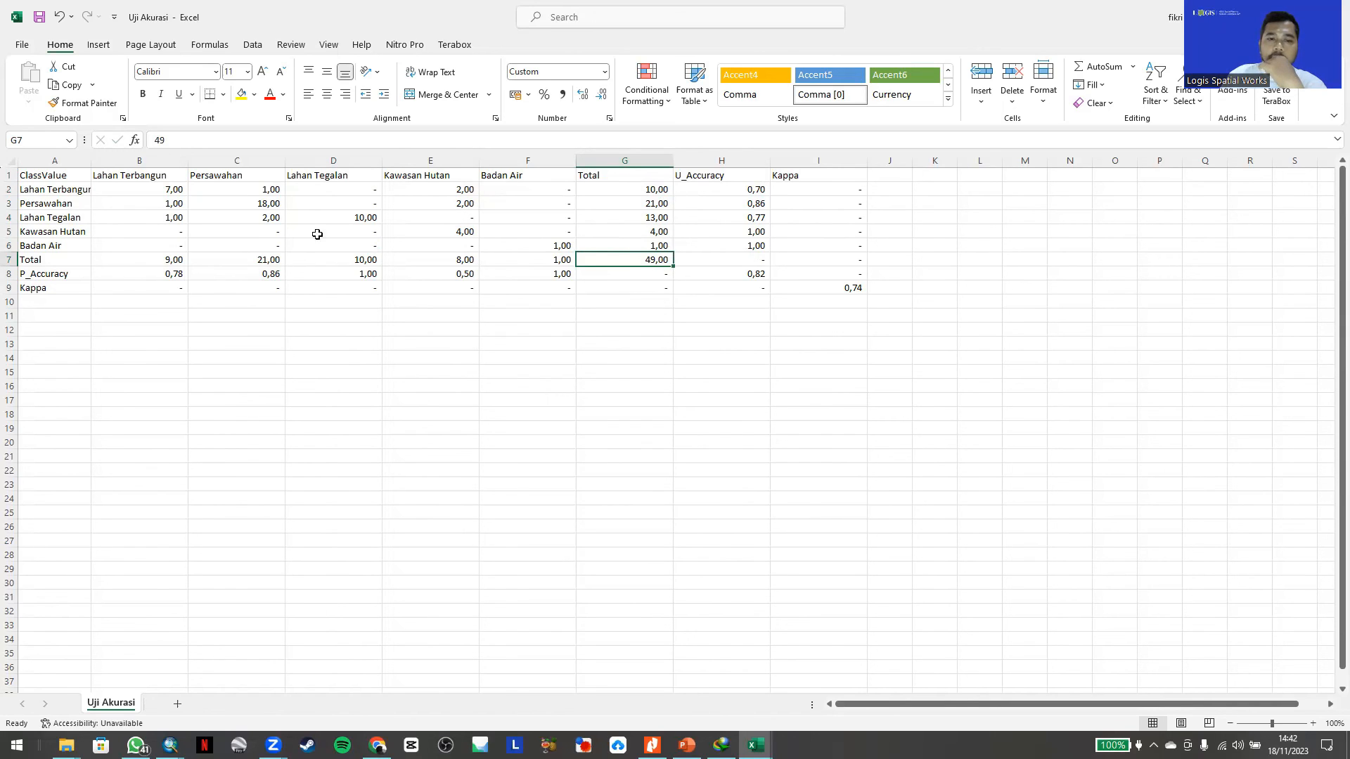
- Review the correctly classified samples on the matrix diagonal from B2 to F6 against the overall total in G7
{"action": "left_click", "coordinate": [176, 190]}
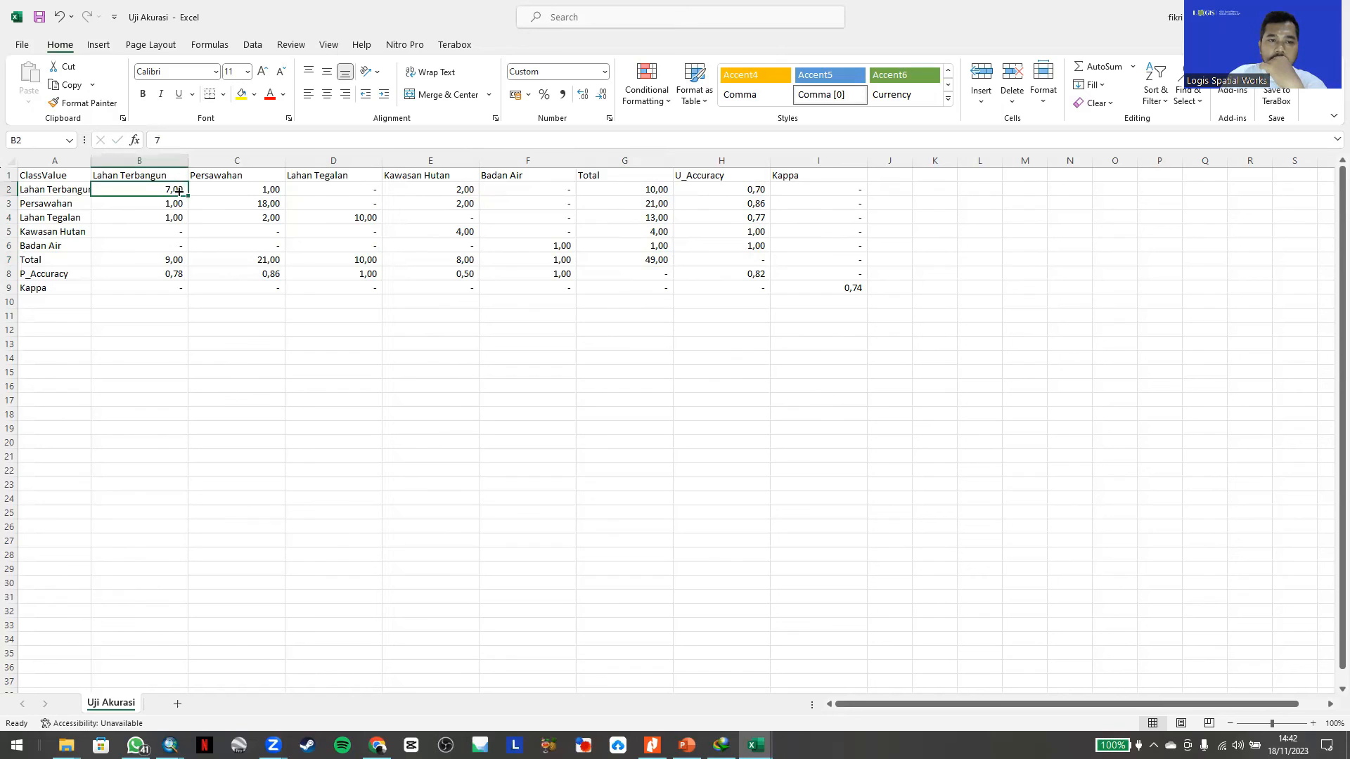
{"action": "left_click", "coordinate": [270, 204]}
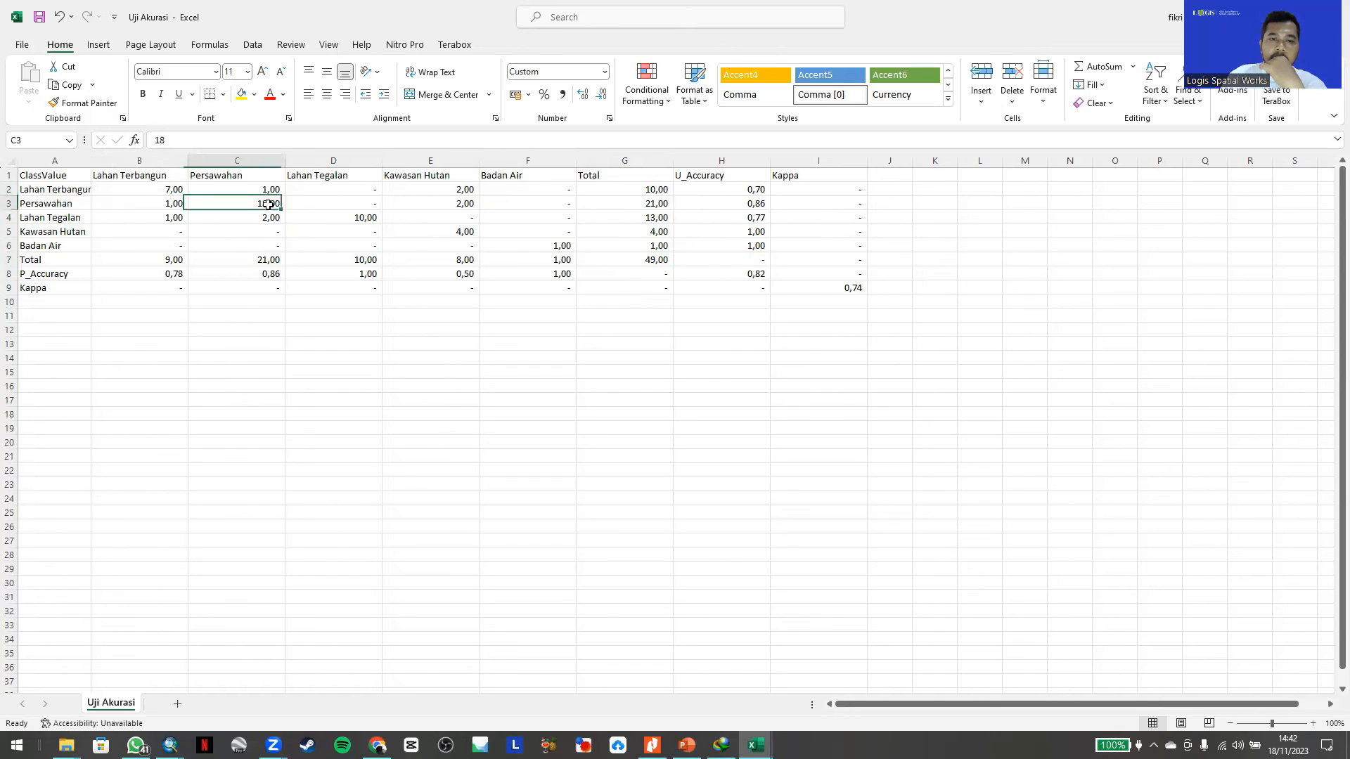
{"action": "left_click", "coordinate": [344, 218]}
{"action": "left_click", "coordinate": [450, 231]}
{"action": "left_click", "coordinate": [563, 246]}
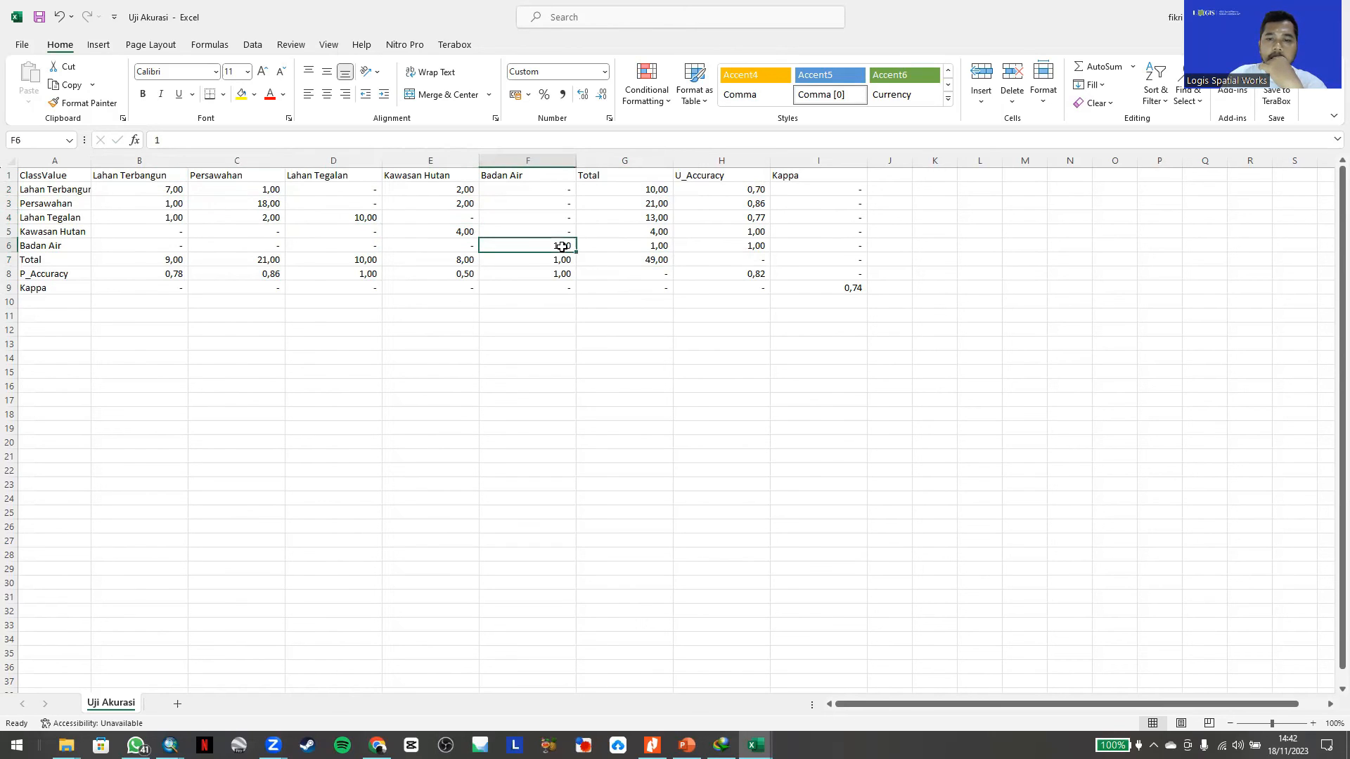
{"action": "left_click_drag", "start_coordinate": [161, 189], "coordinate": [195, 191]}
{"action": "left_click", "coordinate": [163, 190]}
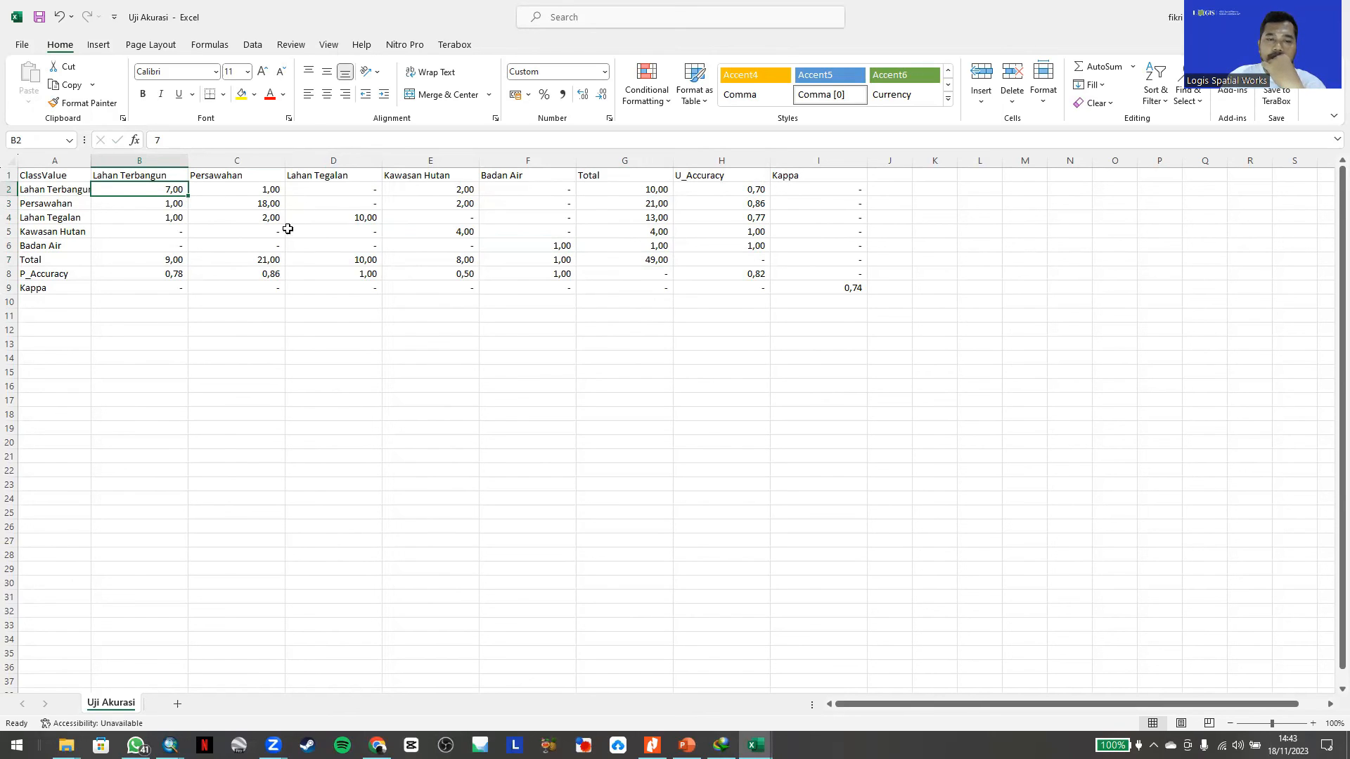
{"action": "left_click", "coordinate": [257, 208]}
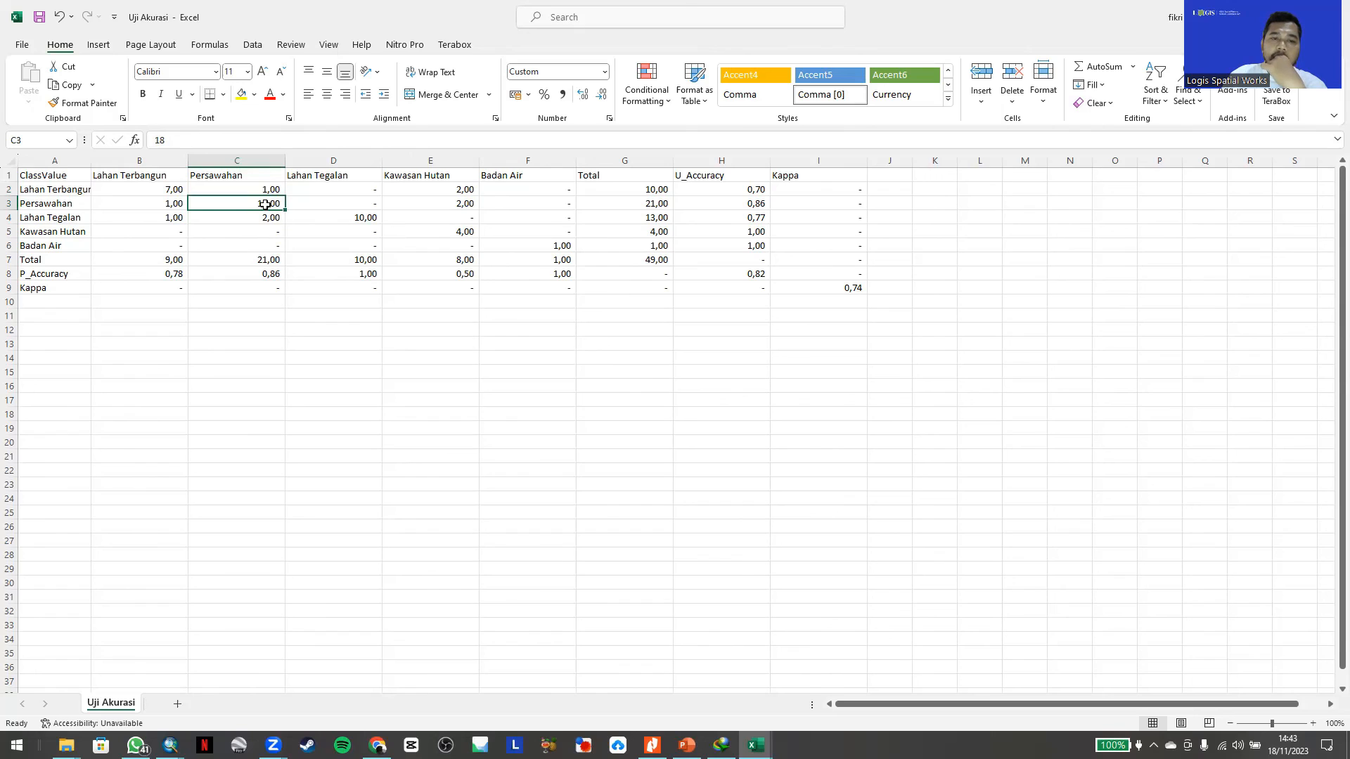
{"action": "left_click", "coordinate": [366, 218]}
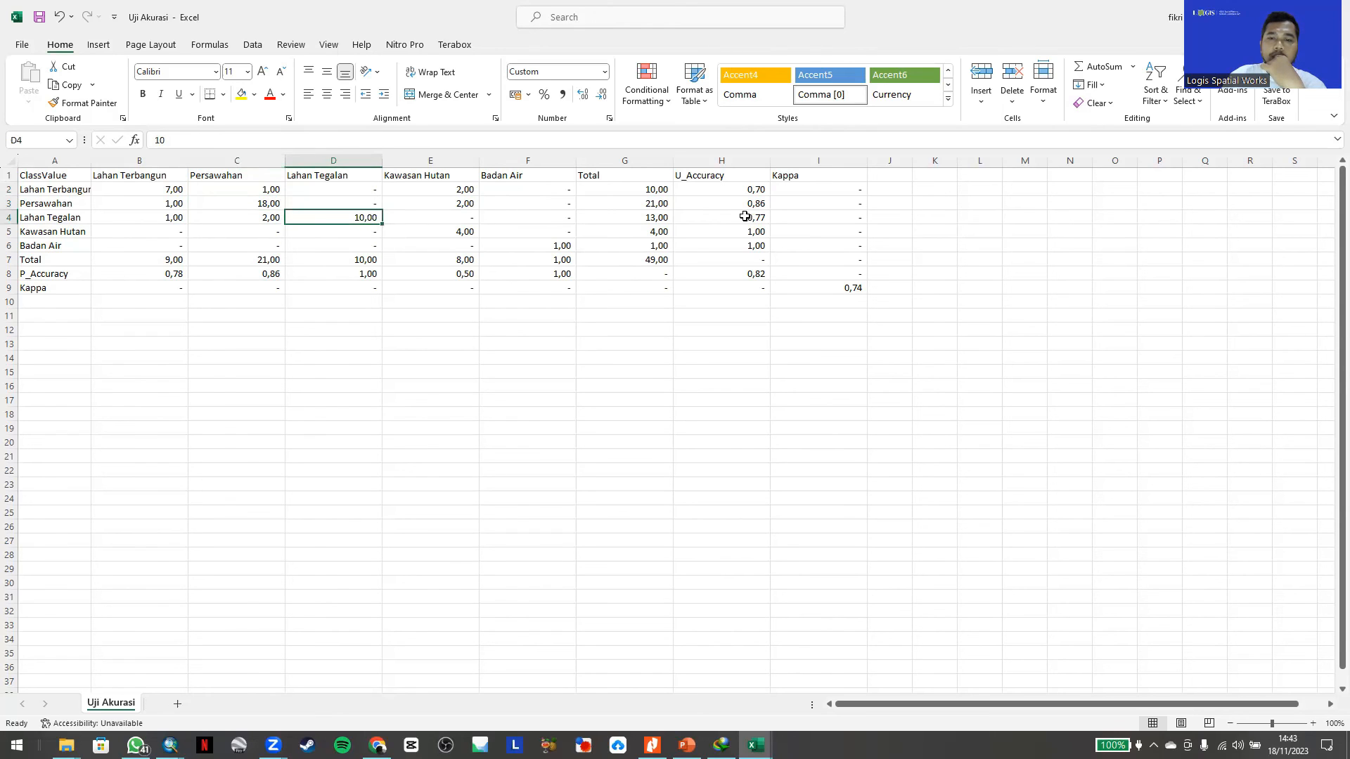
{"action": "left_click", "coordinate": [457, 233]}
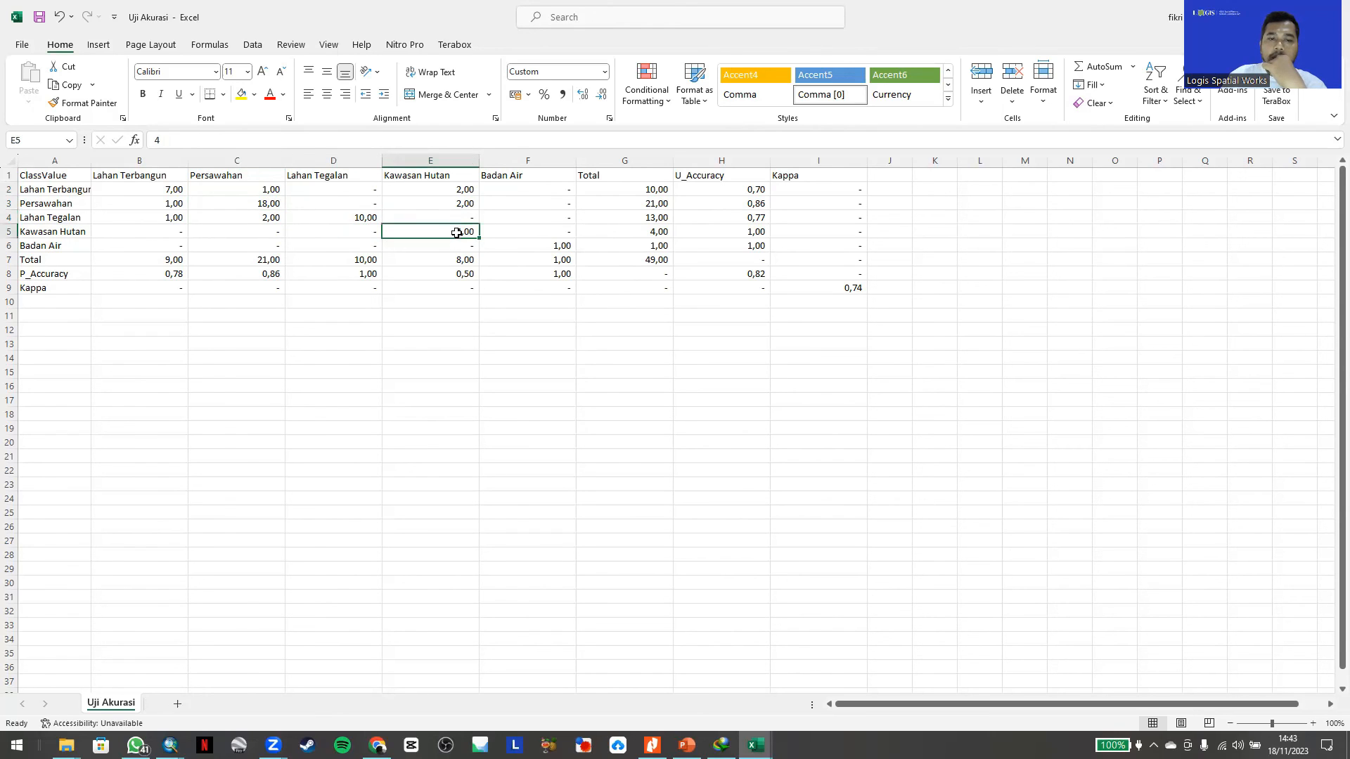
{"action": "left_click", "coordinate": [554, 245]}
{"action": "left_click", "coordinate": [659, 262]}
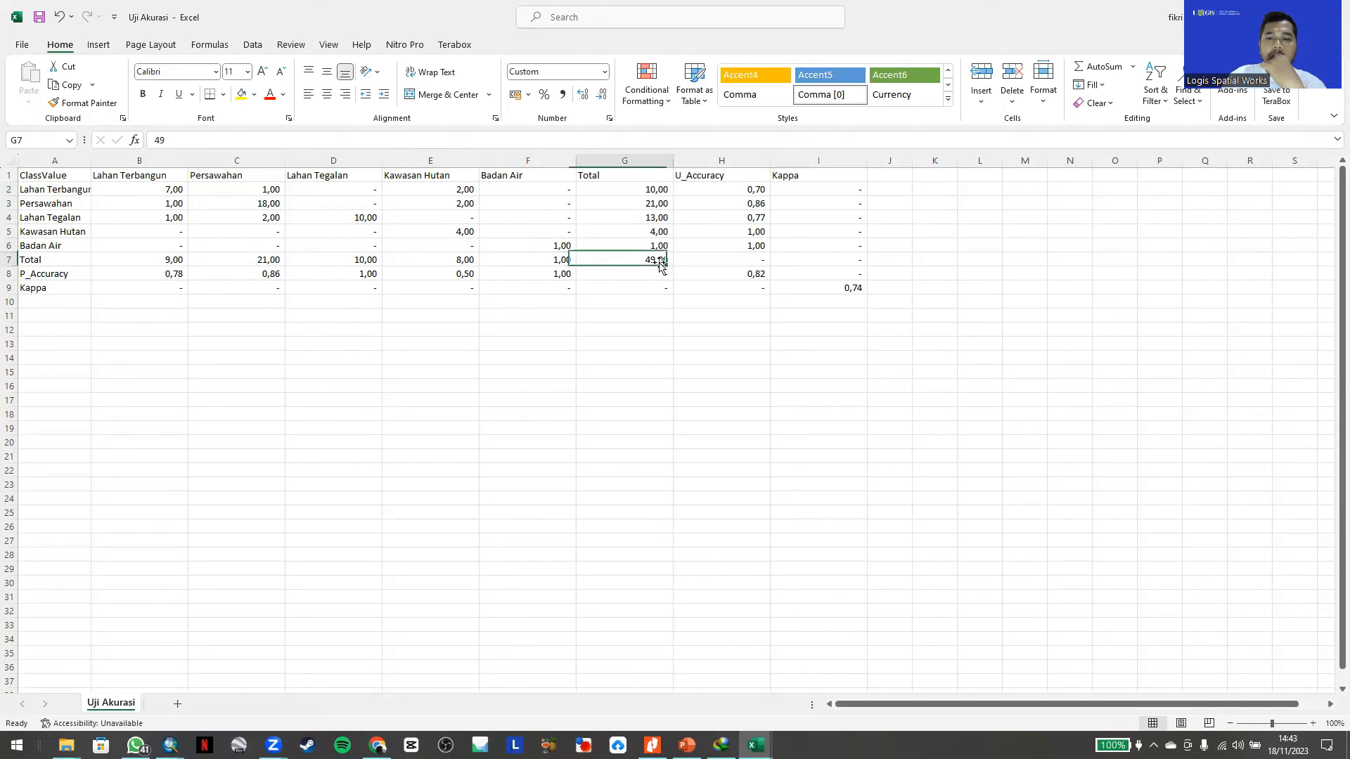
- Examine the overall accuracy in H8 and the kappa coefficient in I9, and look over the full matrix A1:I9
{"action": "left_click", "coordinate": [761, 275]}
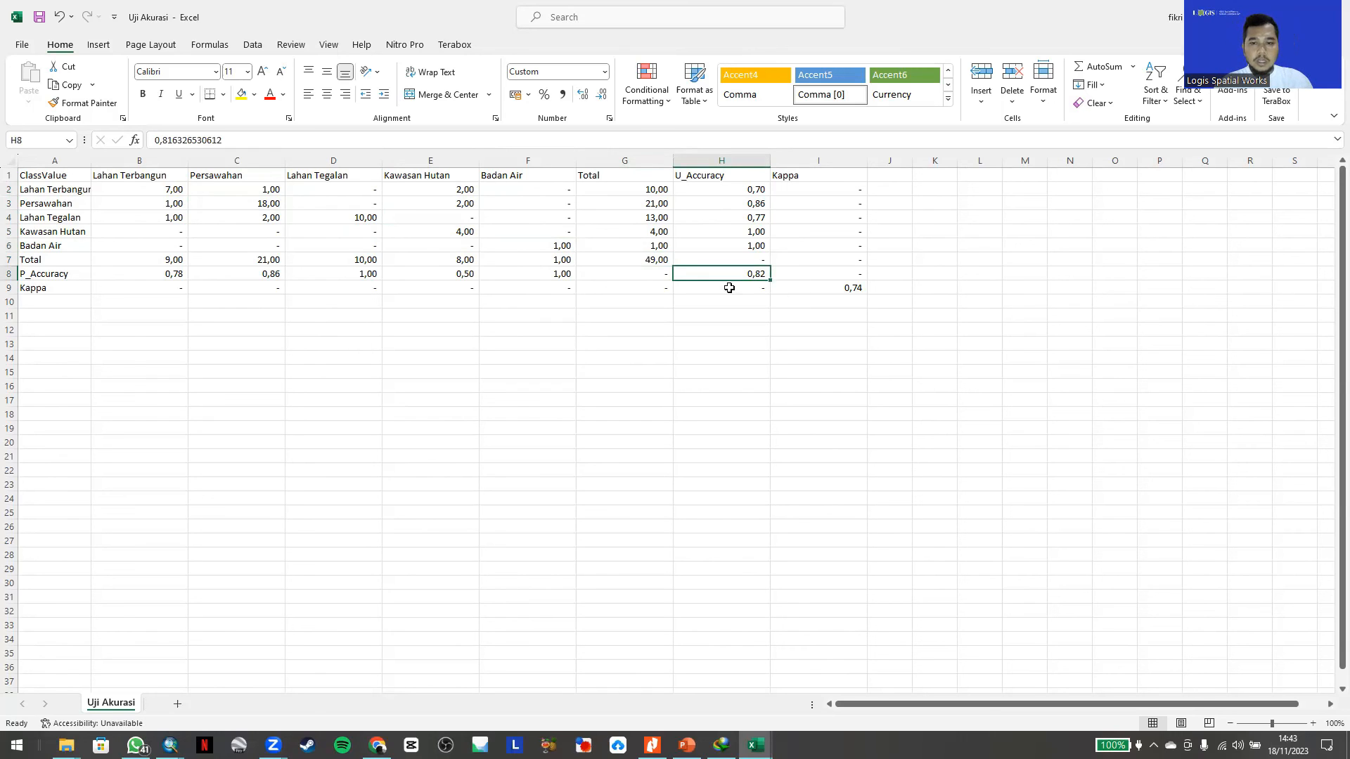
{"action": "left_click", "coordinate": [731, 288]}
{"action": "left_click", "coordinate": [747, 315]}
{"action": "left_click", "coordinate": [750, 275]}
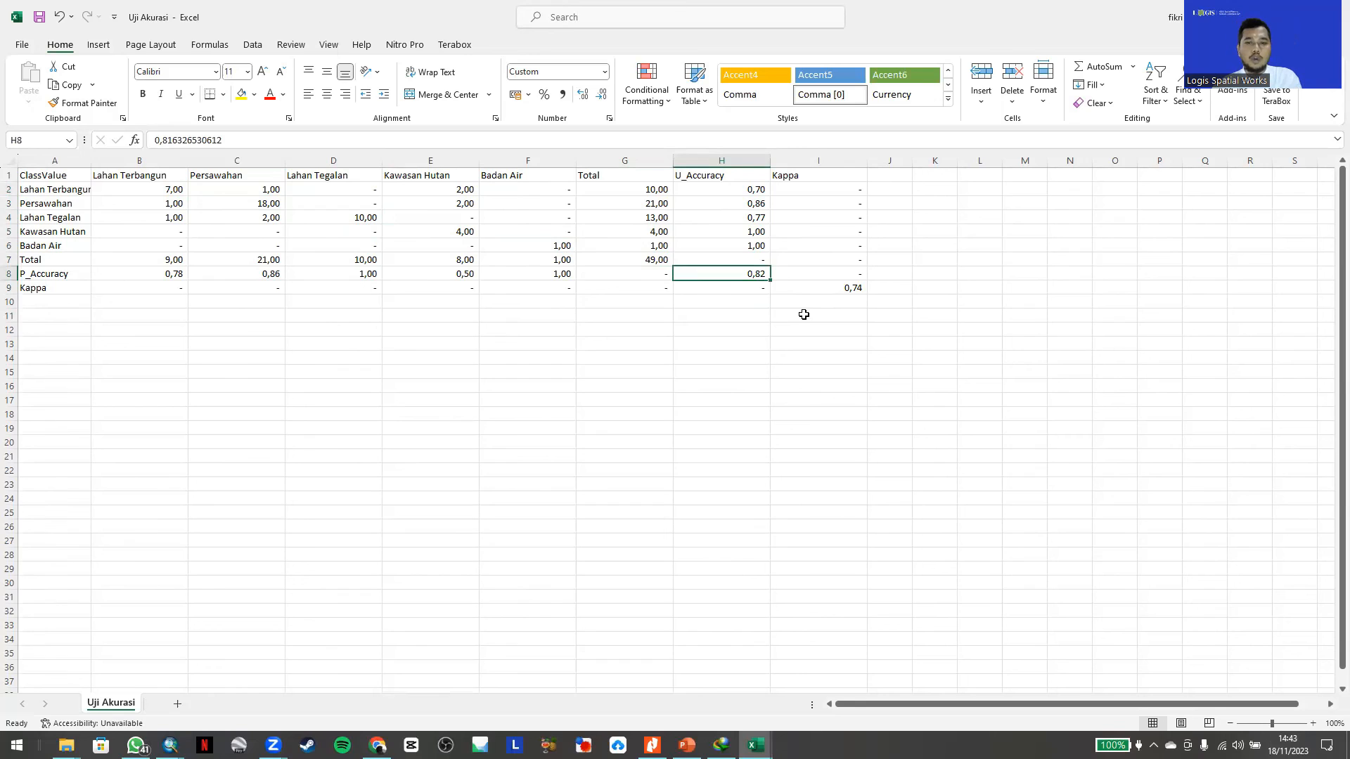
{"action": "left_click", "coordinate": [852, 287]}
{"action": "left_click", "coordinate": [837, 331]}
{"action": "left_click", "coordinate": [740, 274]}
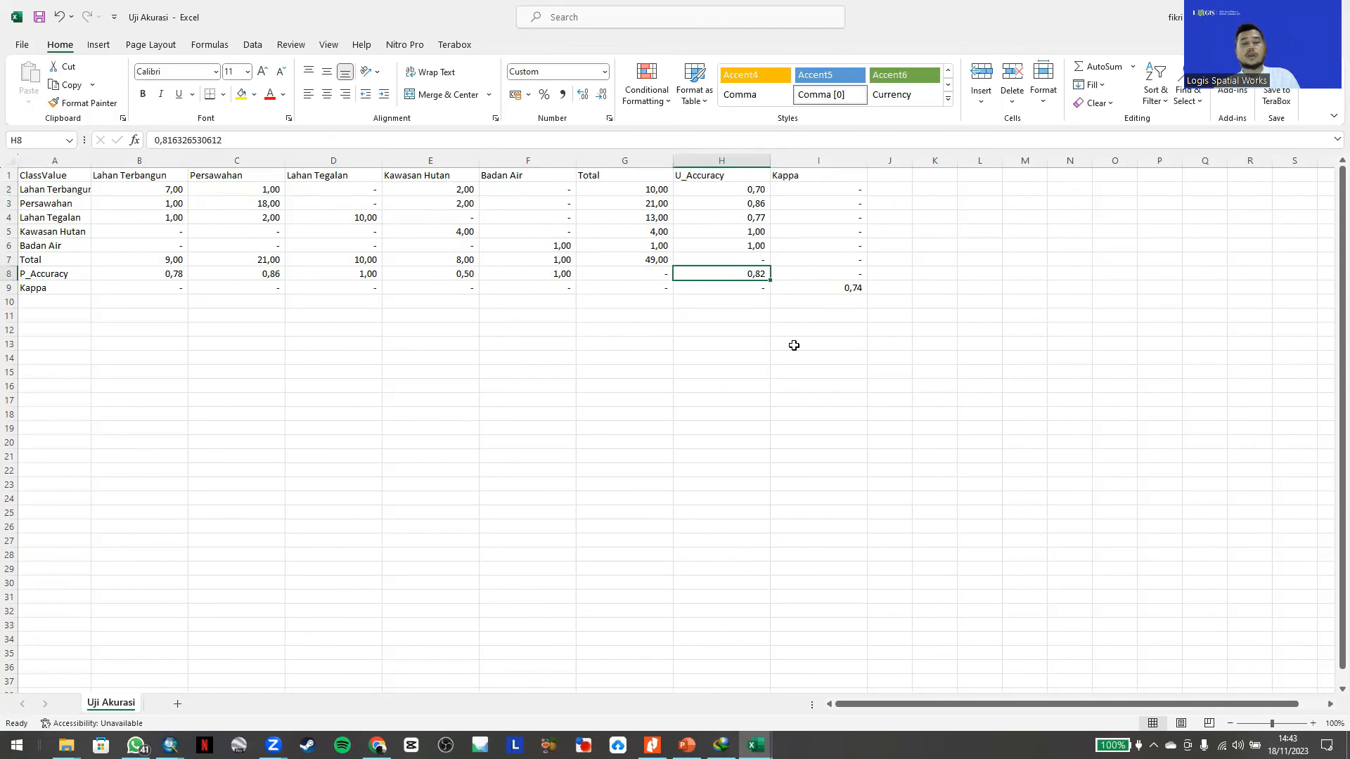
{"action": "left_click", "coordinate": [794, 345]}
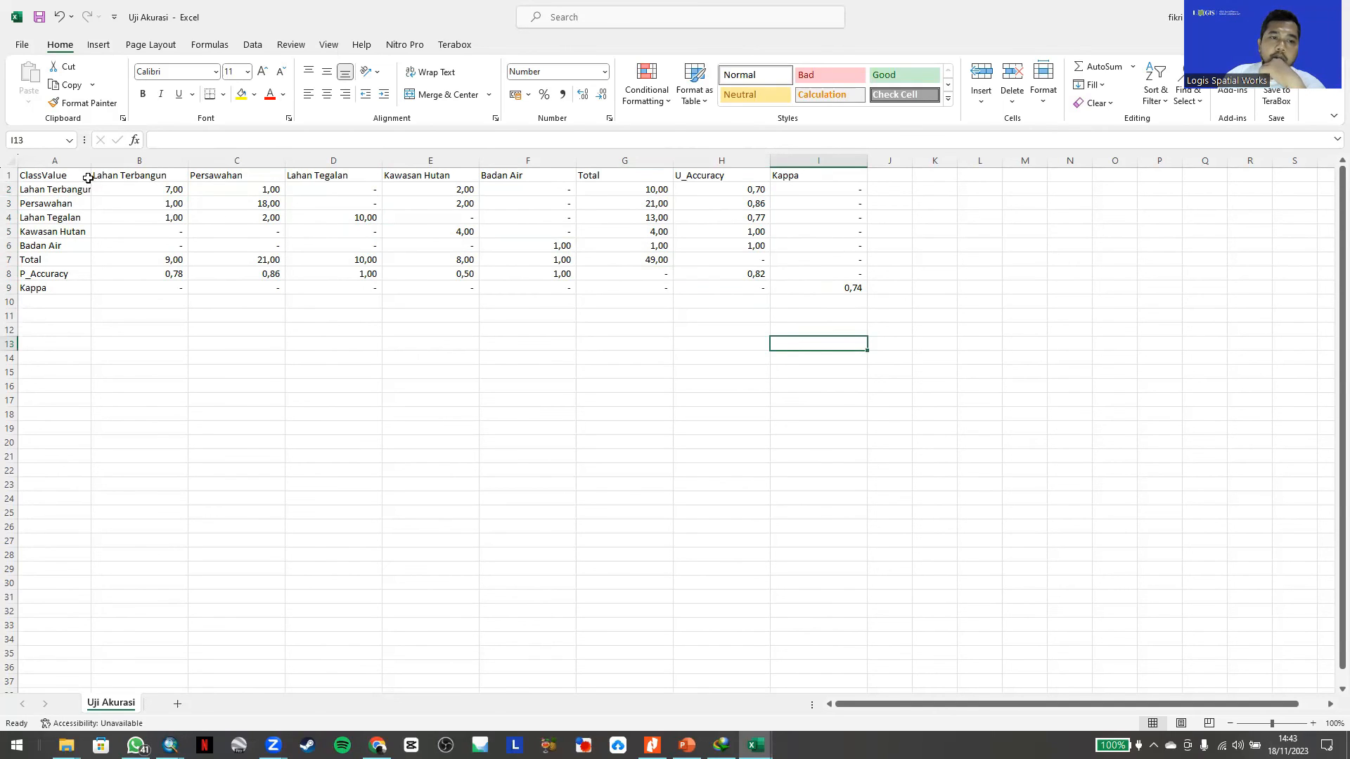
{"action": "left_click_drag", "start_coordinate": [88, 177], "coordinate": [861, 286]}
{"action": "left_click", "coordinate": [232, 343]}
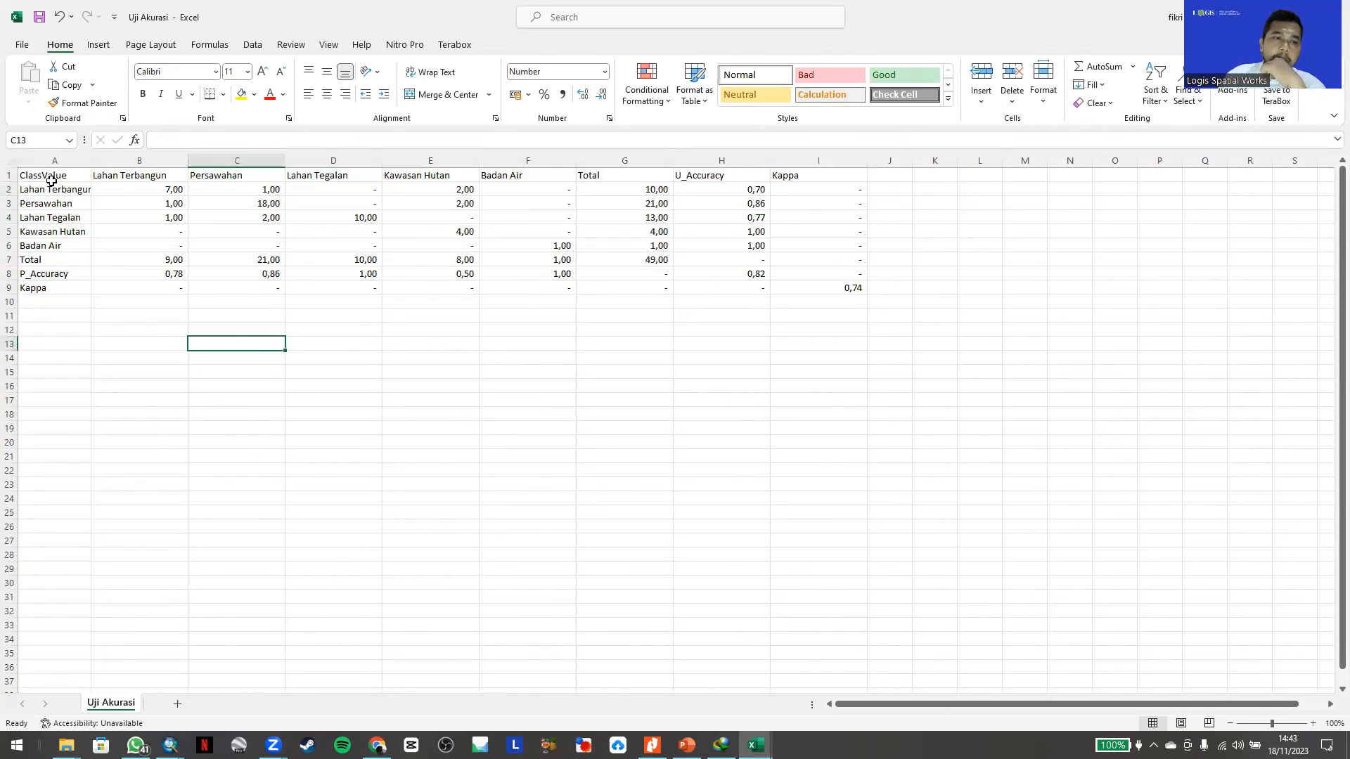
{"action": "left_click_drag", "start_coordinate": [52, 180], "coordinate": [844, 283]}
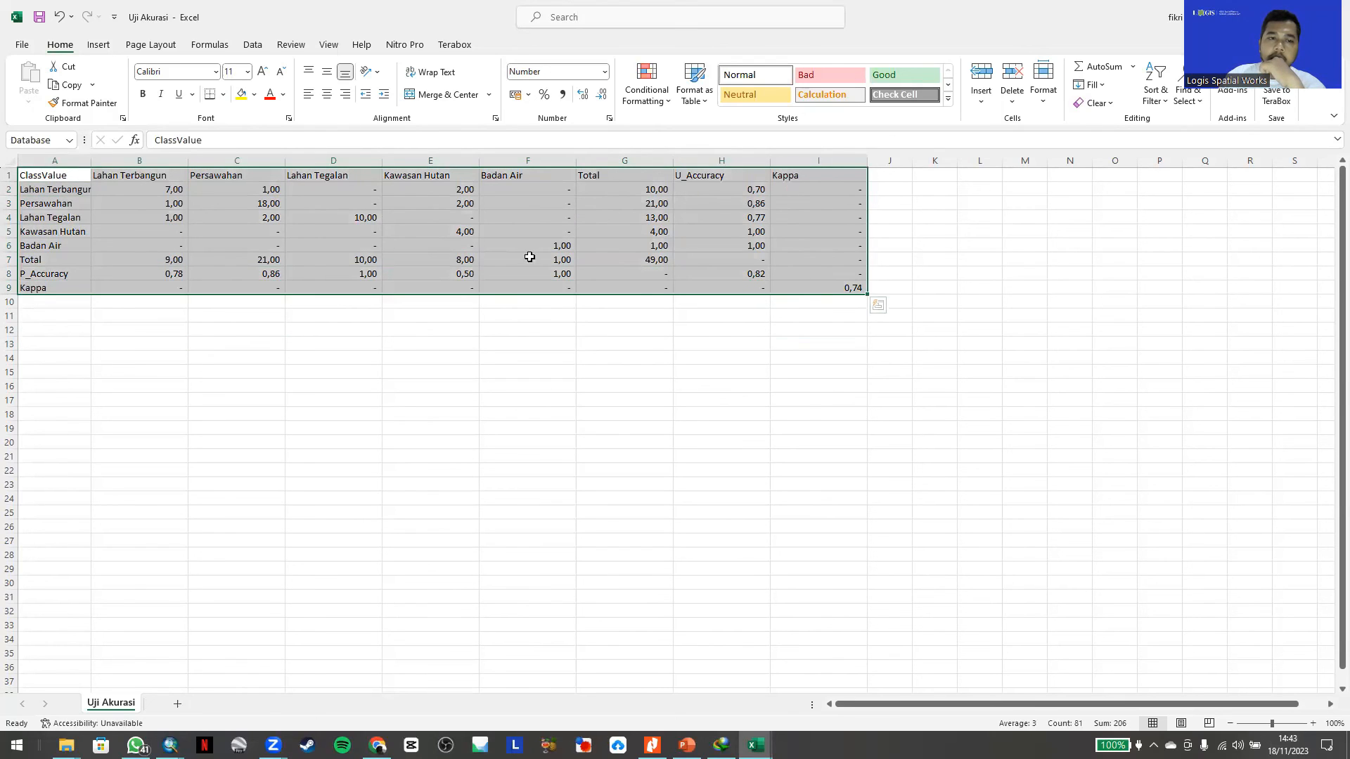
{"action": "left_click", "coordinate": [48, 174]}
{"action": "left_click", "coordinate": [320, 354]}
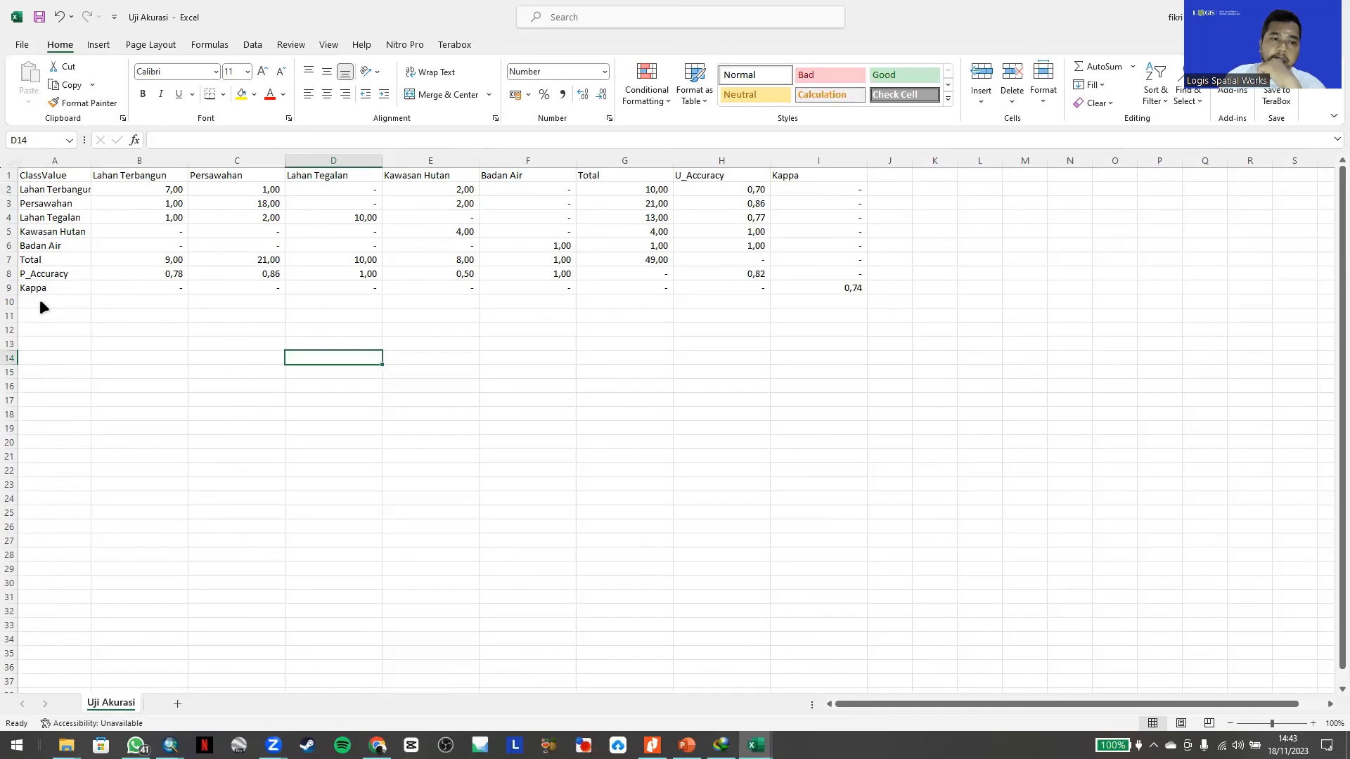
- Switch to the PowerPoint slide Lingkup Pembahasan, circle its three topics in red and draw an arrow from Klasifikasi Tutupan Lahan to Uji Akurasi
{"action": "key", "text": "alt+Tab"}
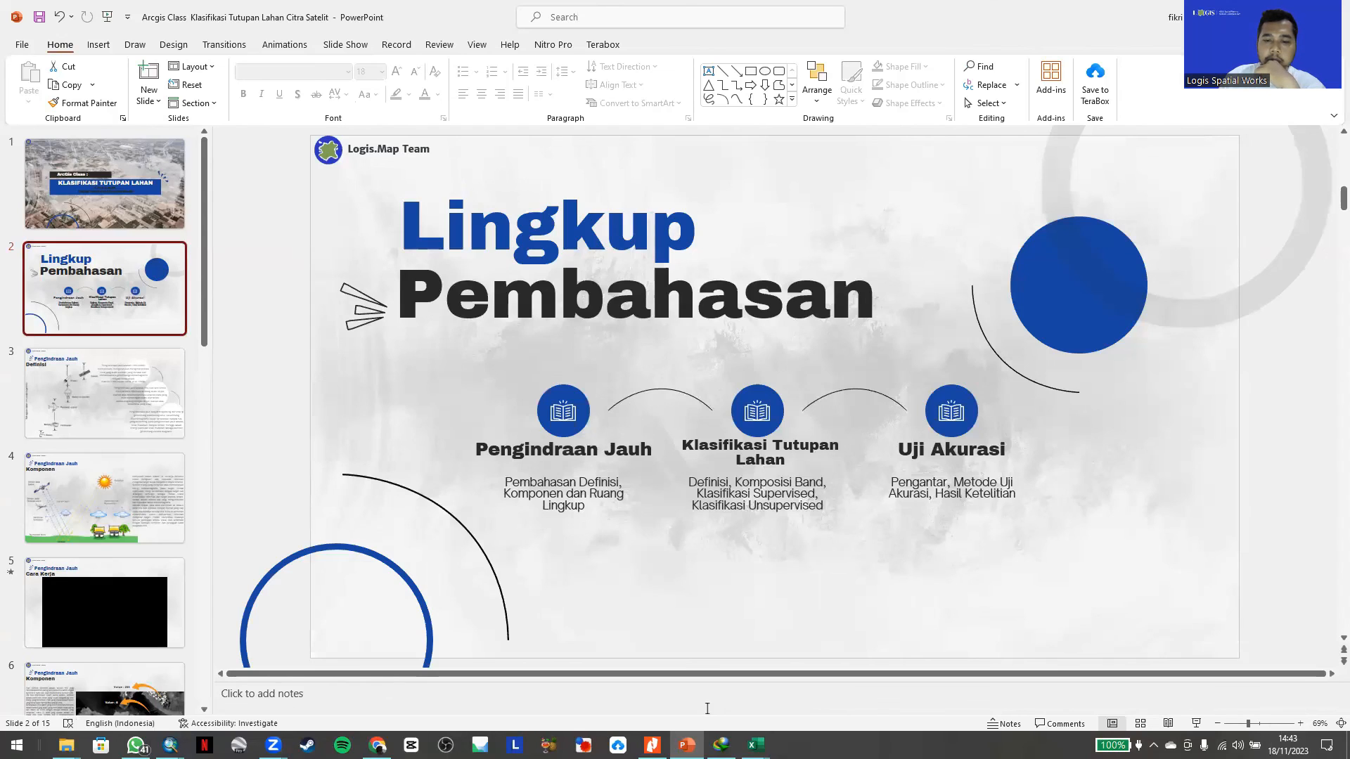
{"action": "left_click_drag", "start_coordinate": [457, 450], "coordinate": [559, 541]}
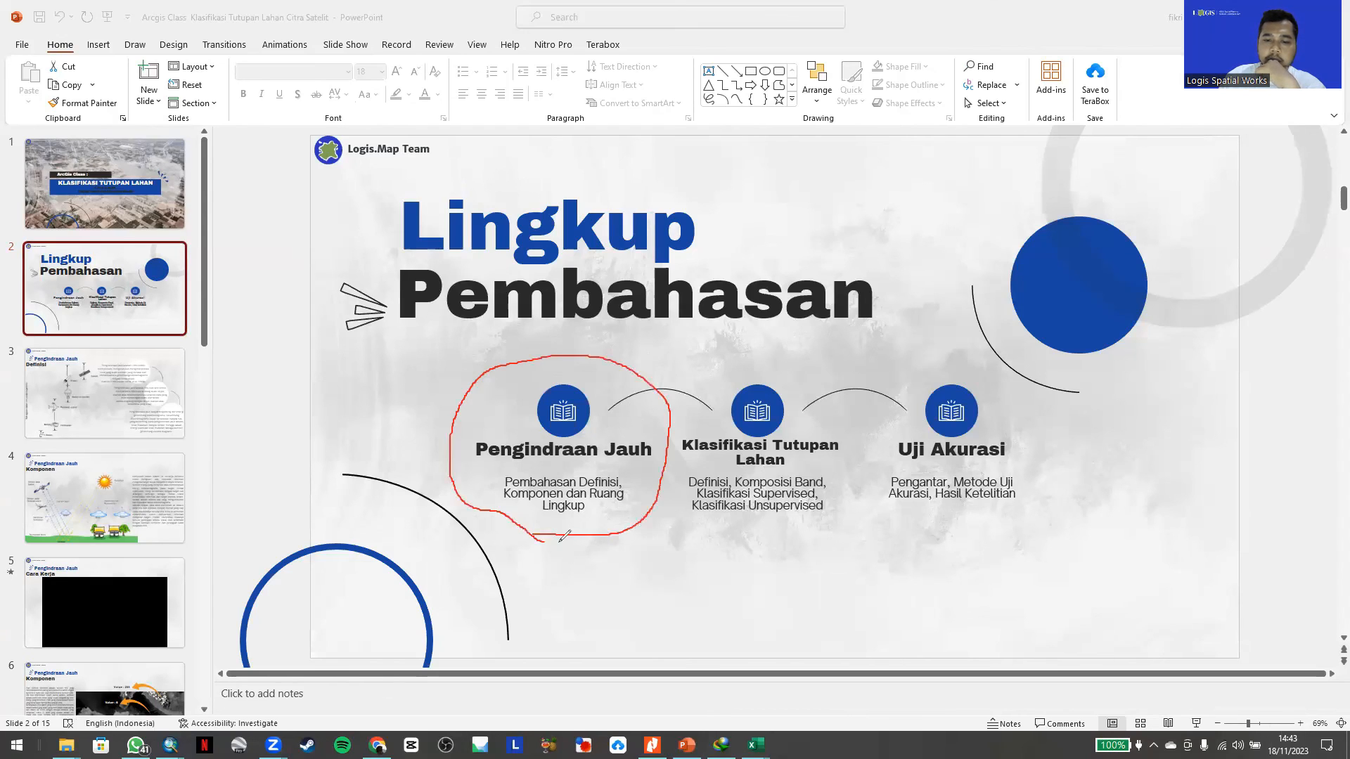
{"action": "mouse_move", "coordinate": [662, 387]}
{"action": "left_mouse_down"}
{"action": "mouse_move", "coordinate": [808, 336]}
{"action": "mouse_move", "coordinate": [878, 403]}
{"action": "mouse_move", "coordinate": [870, 519]}
{"action": "mouse_move", "coordinate": [813, 567]}
{"action": "left_mouse_up"}
{"action": "left_click_drag", "start_coordinate": [715, 562], "coordinate": [669, 379]}
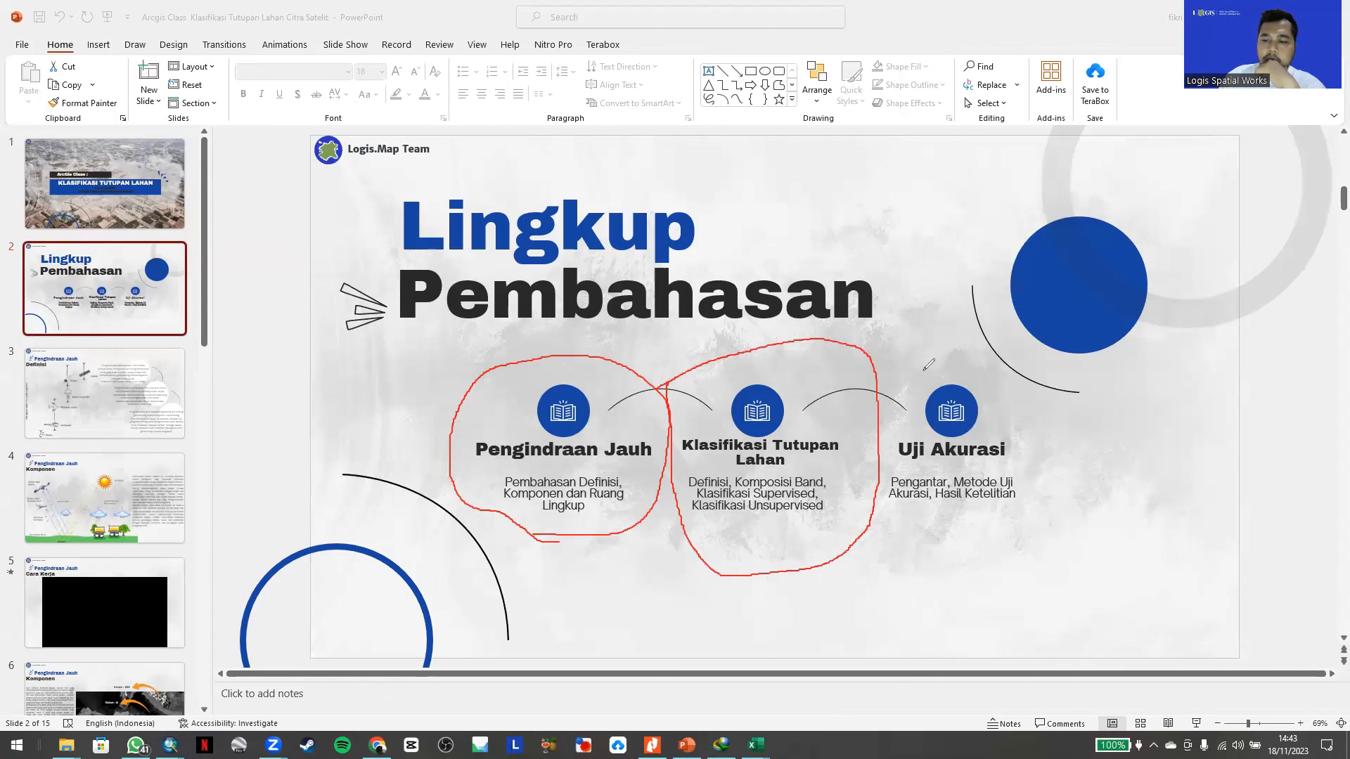
{"action": "mouse_move", "coordinate": [890, 369]}
{"action": "left_mouse_down"}
{"action": "mouse_move", "coordinate": [896, 552]}
{"action": "mouse_move", "coordinate": [1033, 372]}
{"action": "mouse_move", "coordinate": [880, 377]}
{"action": "left_mouse_up"}
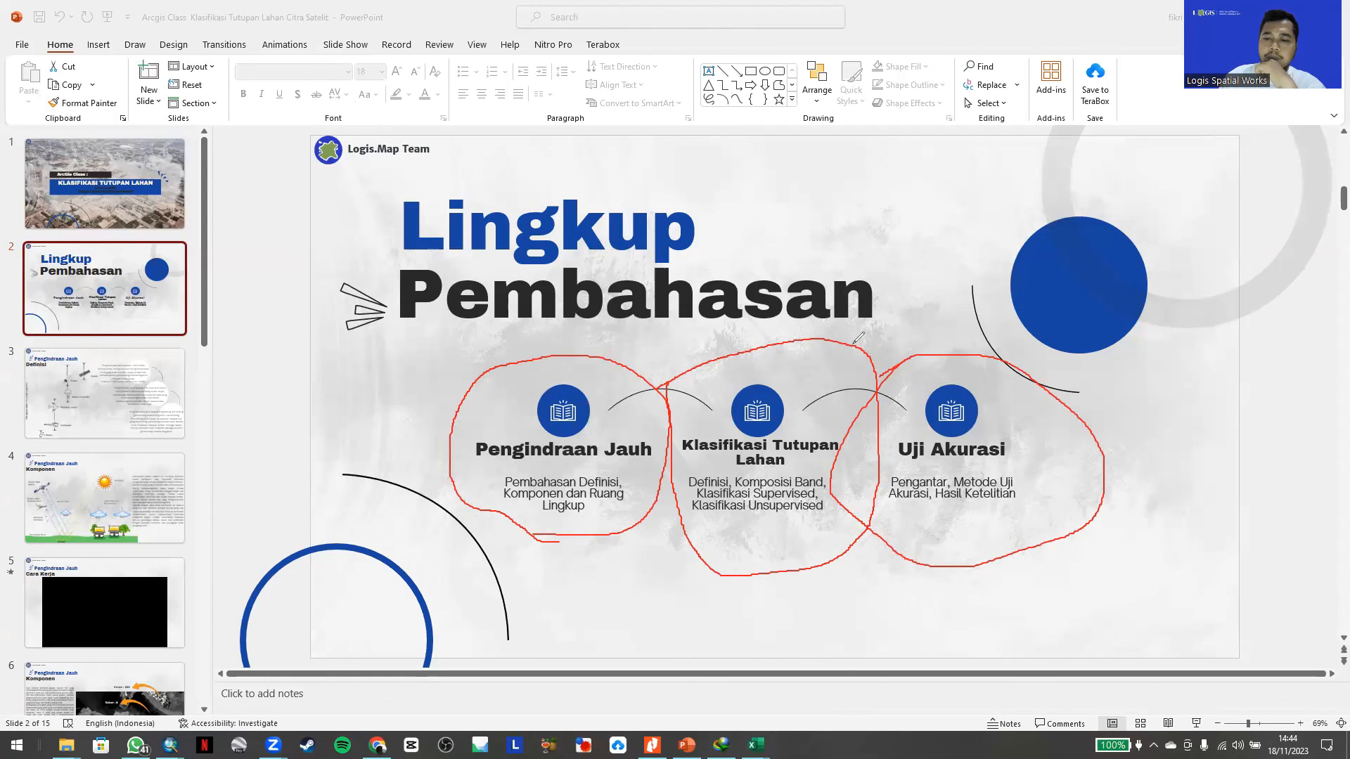
{"action": "mouse_move", "coordinate": [784, 338]}
{"action": "left_mouse_down"}
{"action": "mouse_move", "coordinate": [974, 313]}
{"action": "mouse_move", "coordinate": [982, 348]}
{"action": "left_mouse_up"}
{"action": "mouse_move", "coordinate": [948, 346]}
{"action": "left_mouse_down"}
{"action": "mouse_move", "coordinate": [1002, 352]}
{"action": "mouse_move", "coordinate": [988, 355]}
{"action": "left_mouse_up"}
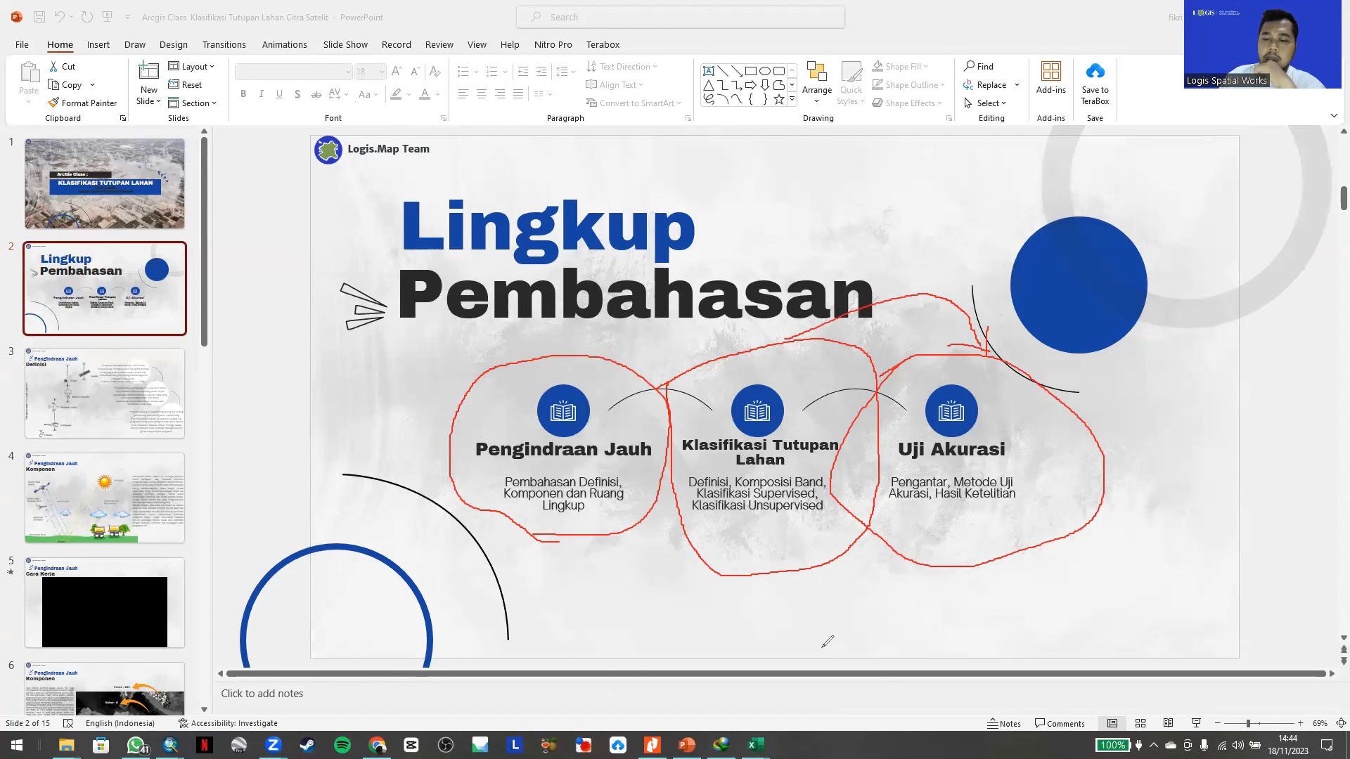